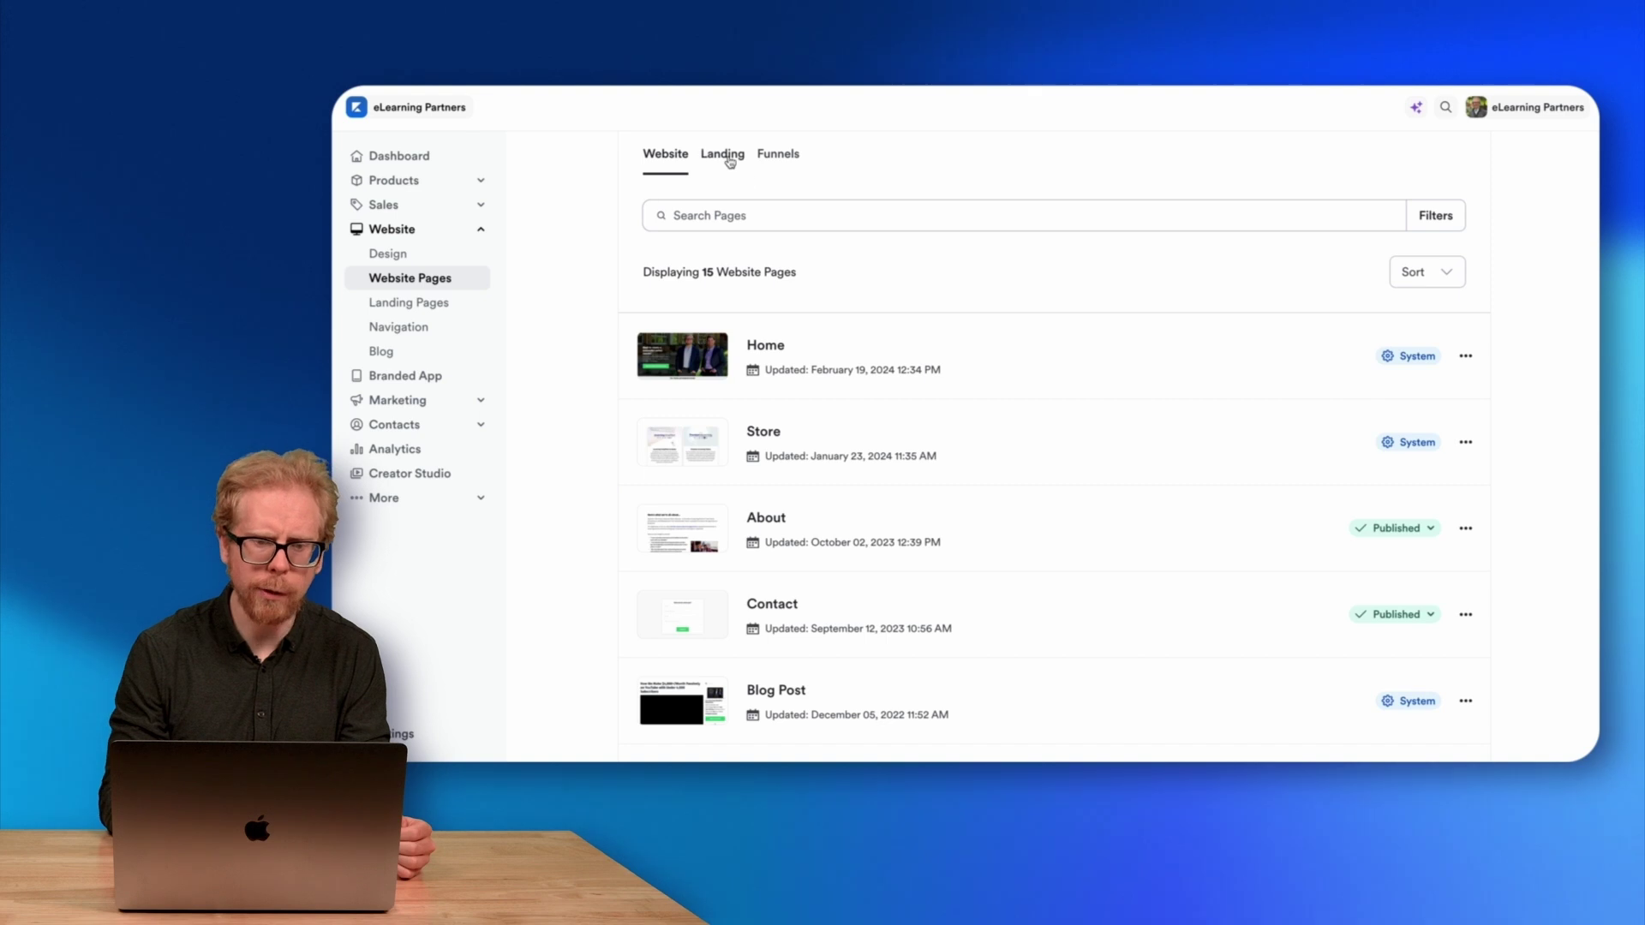
Switch to the landing pages list and look through its published, draft and archived pages
click(729, 162)
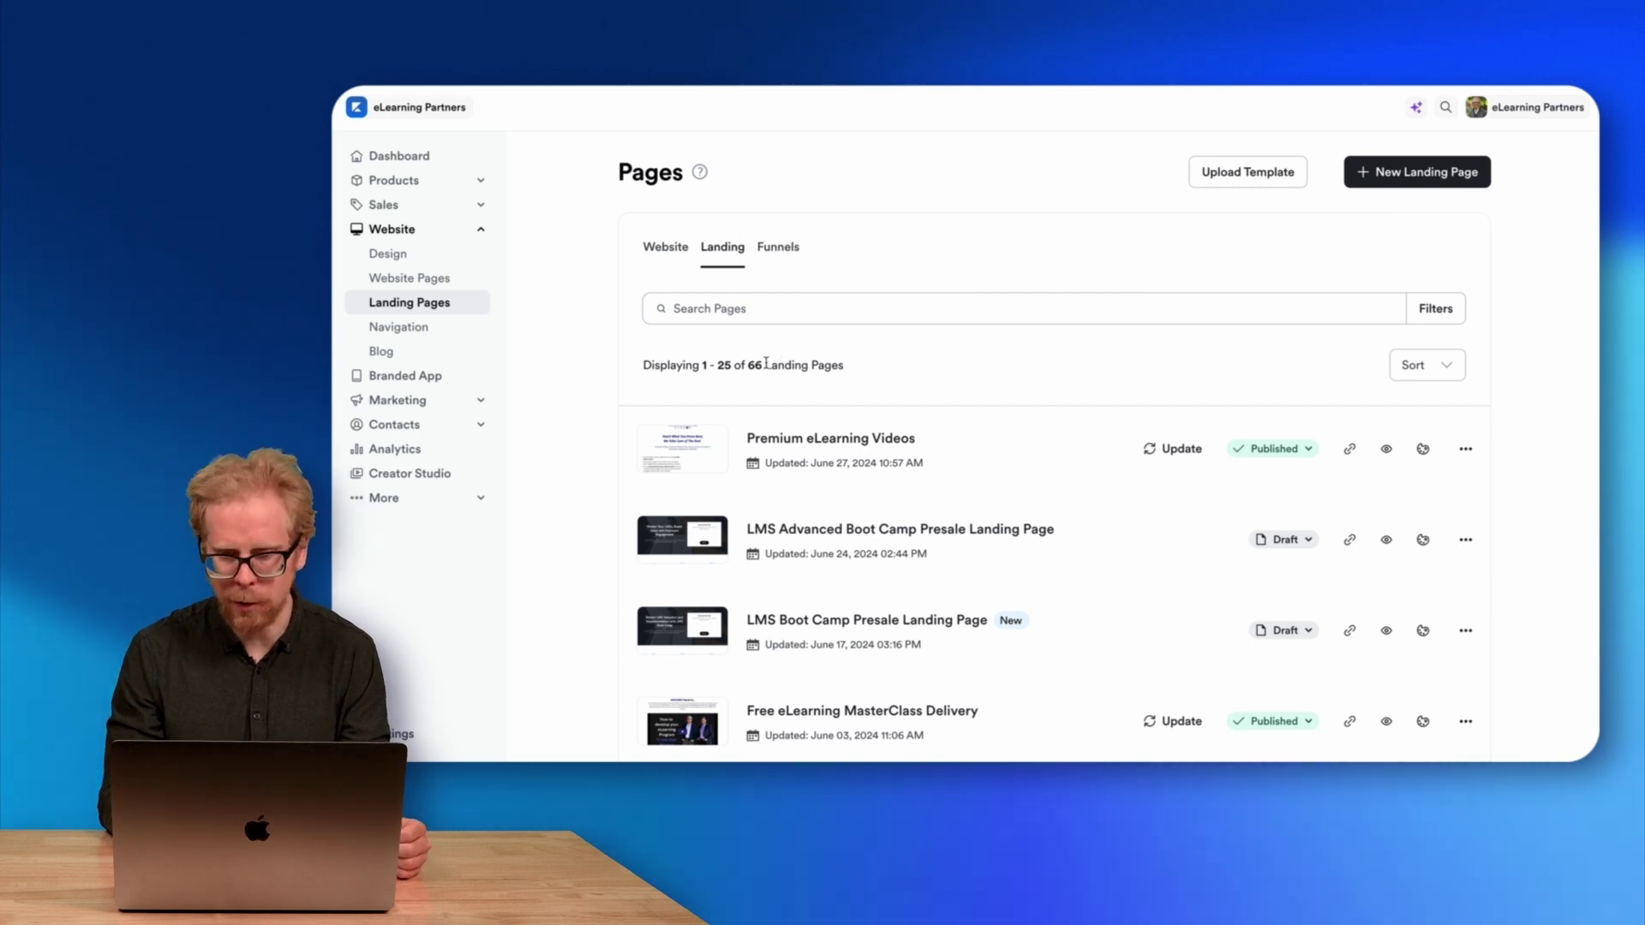
scroll(766, 363, down, 15)
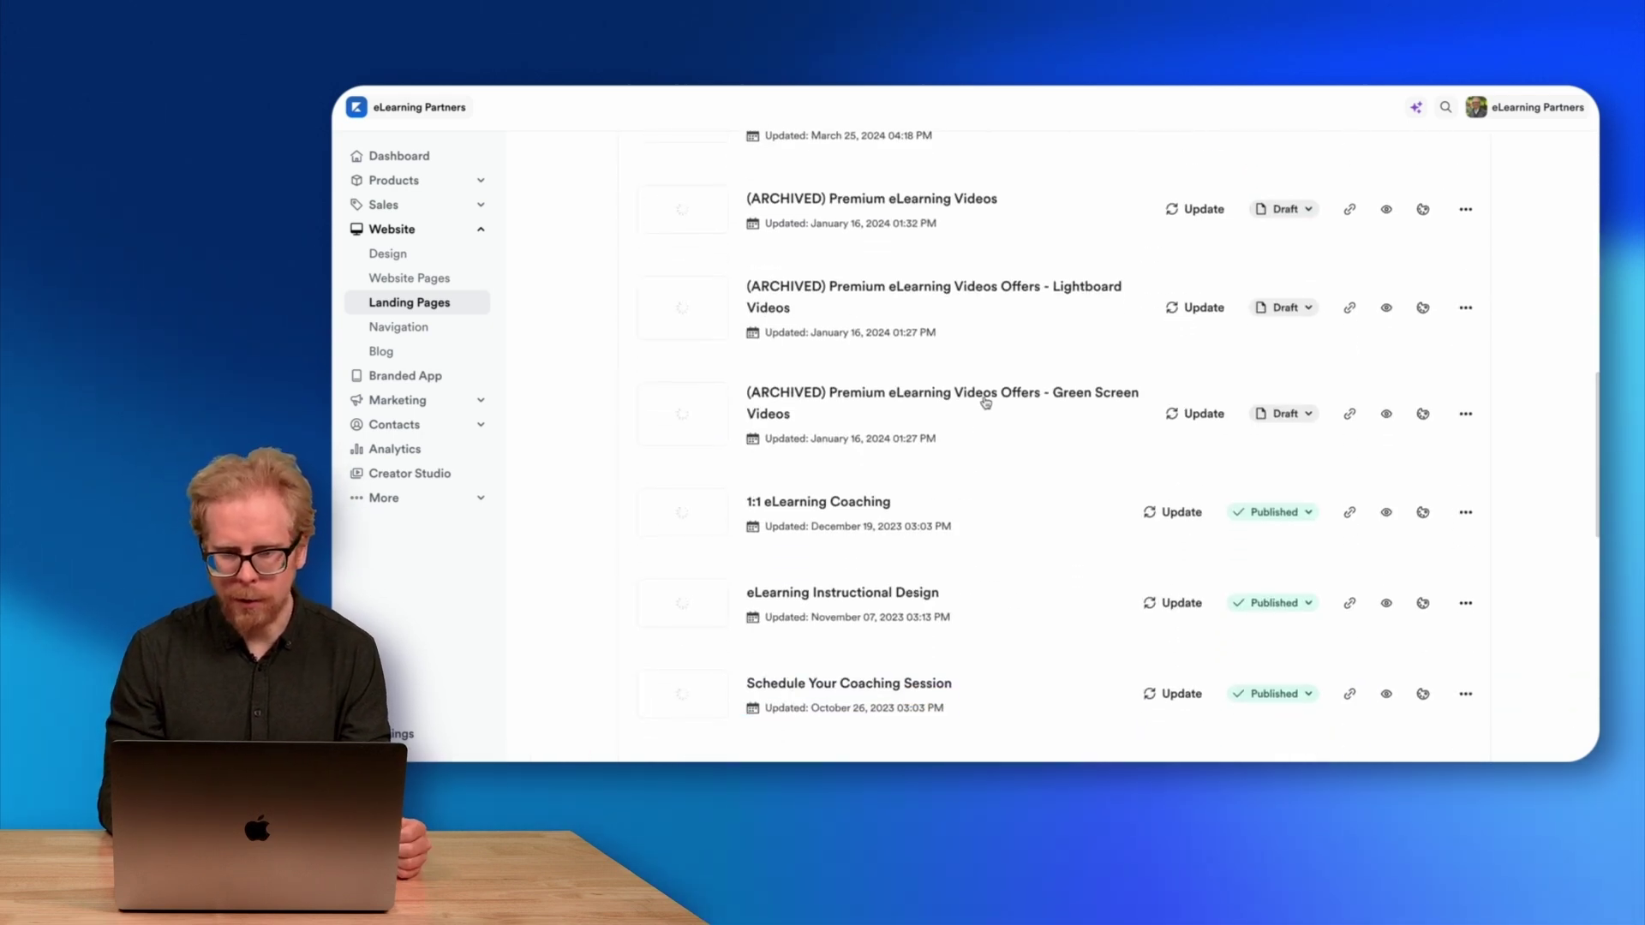
scroll(1008, 342, down, 10)
scroll(1009, 342, up, 20)
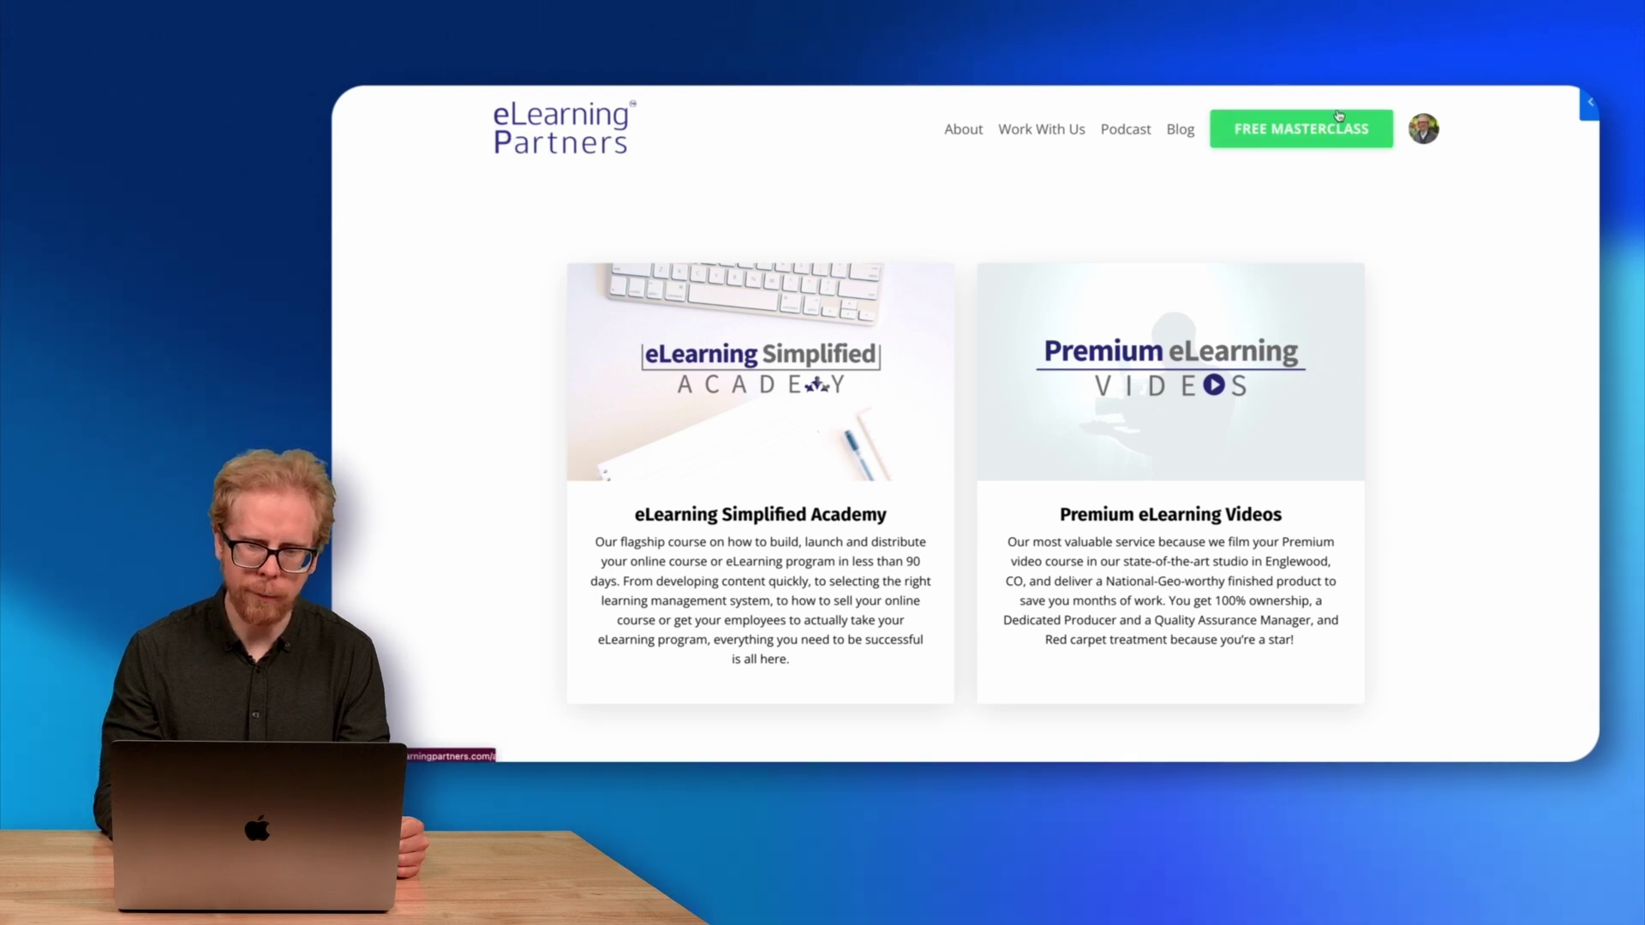
Check the live store page from its header to its footer links and open the eLearning Simplified Academy offer
scroll(1219, 135, down, 2)
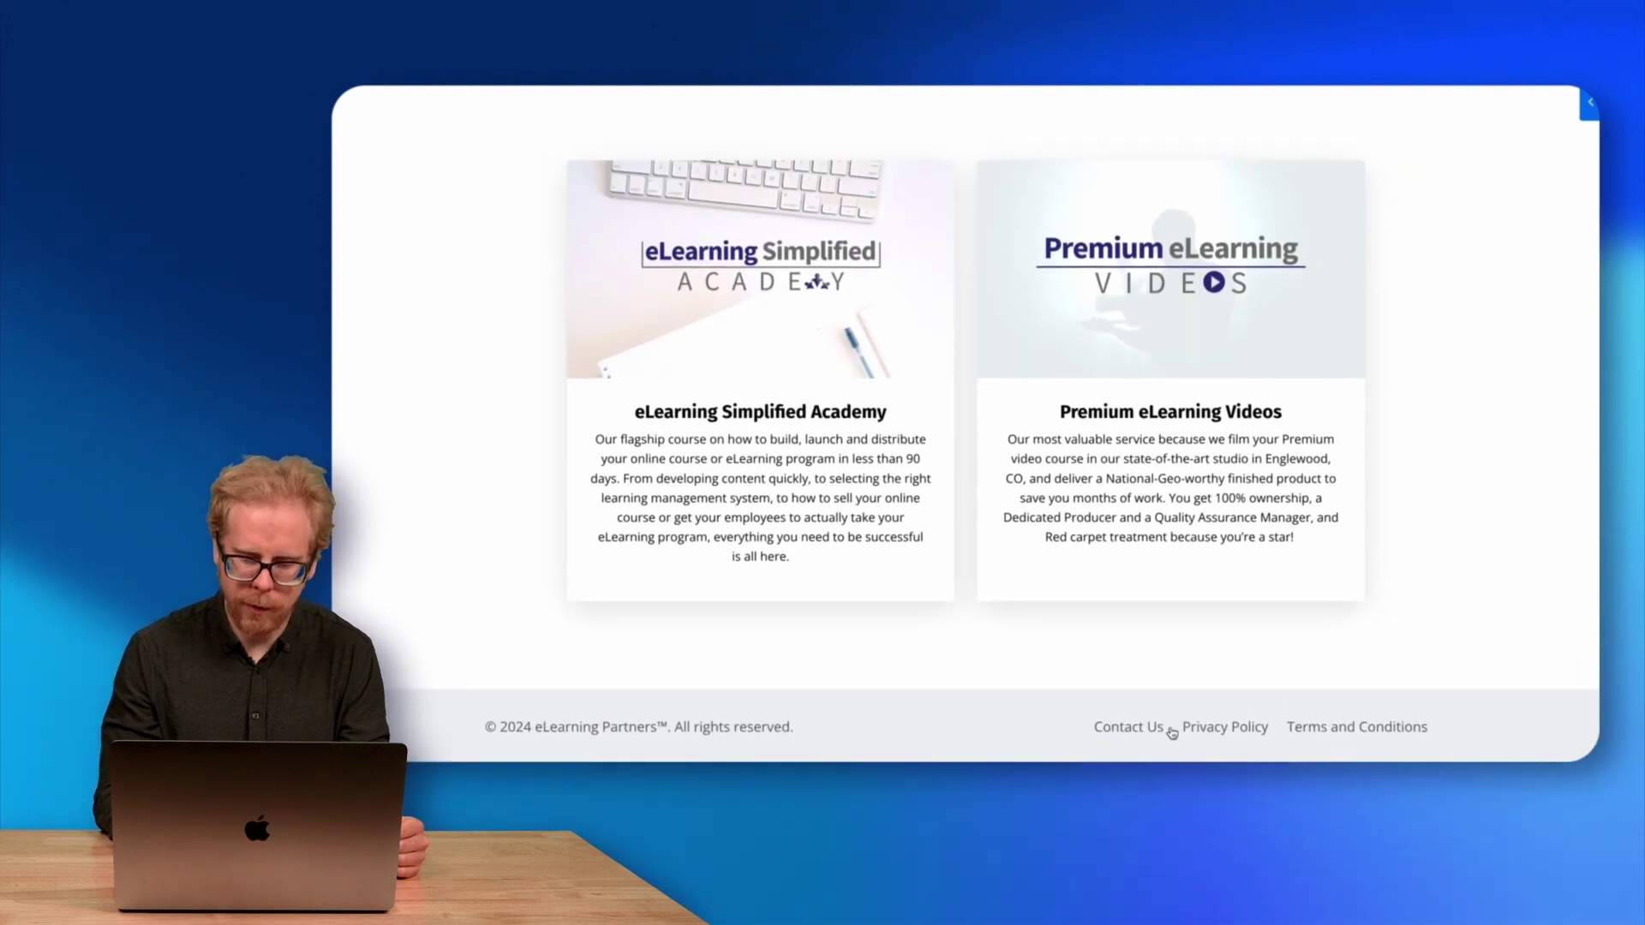
scroll(892, 569, up, 2)
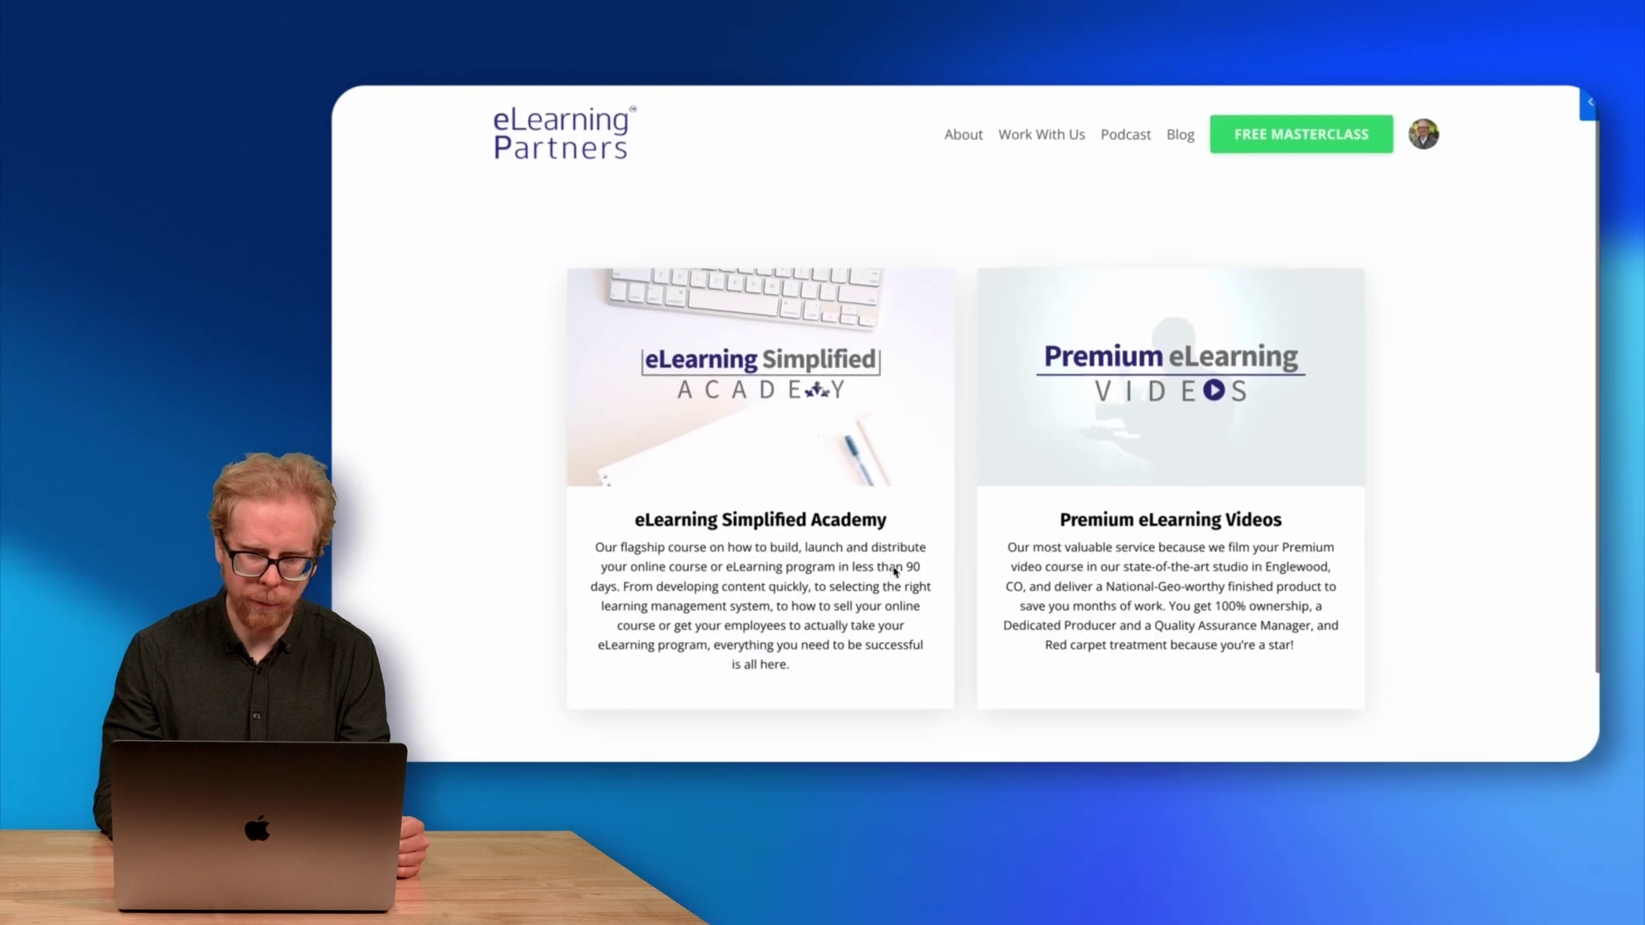
click(703, 360)
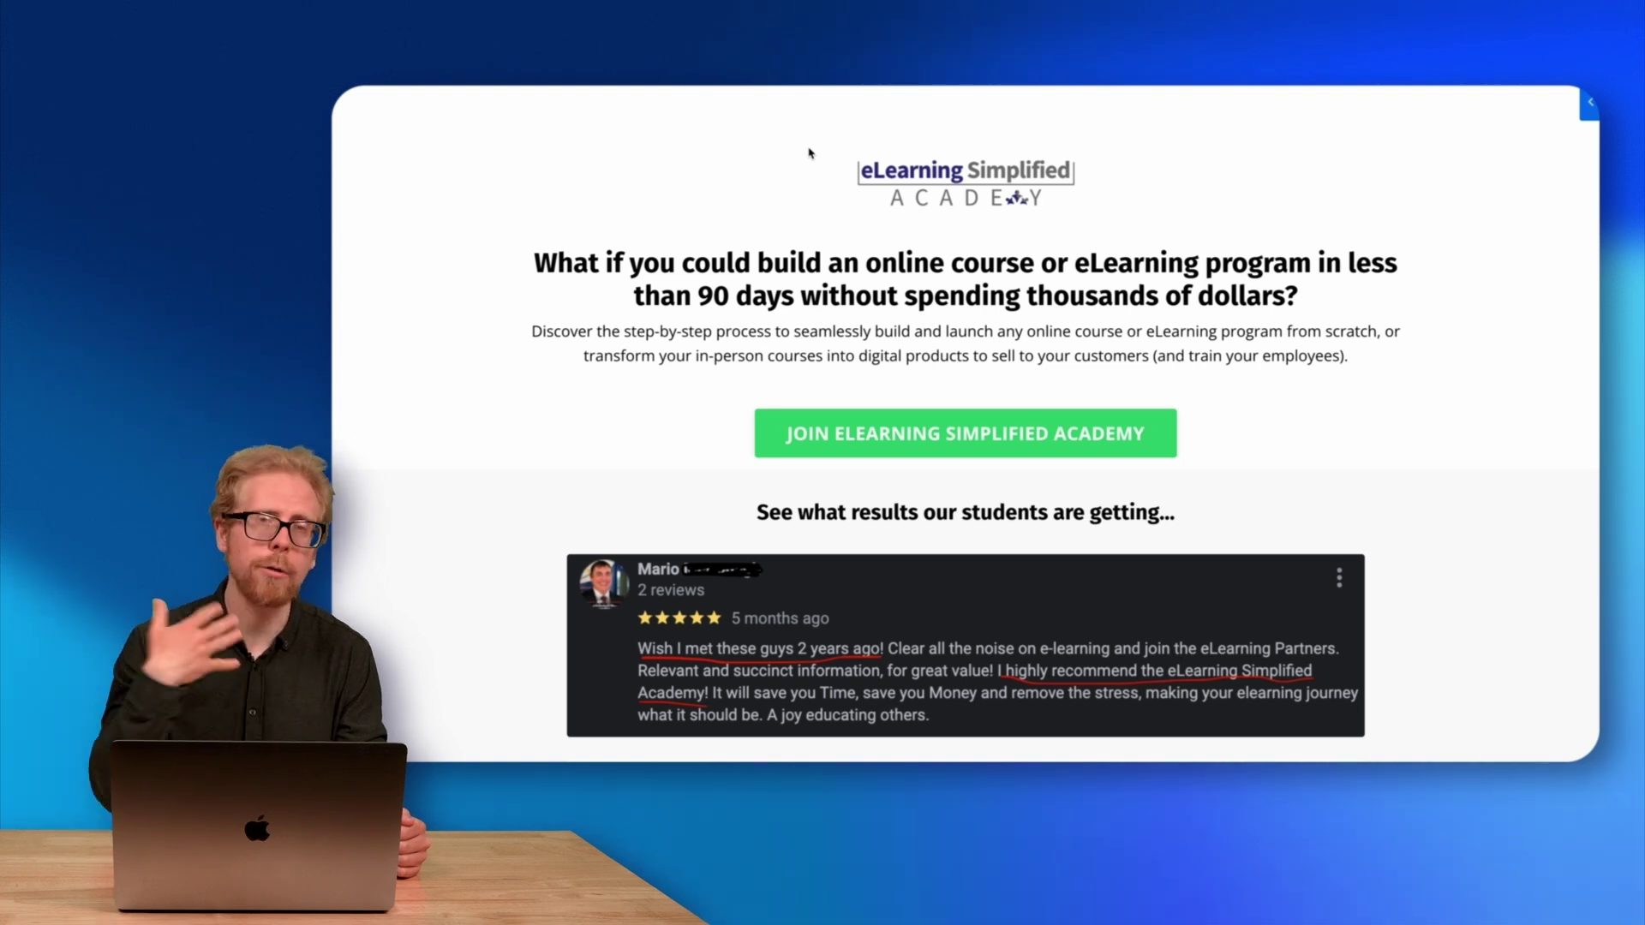
Examine the eLearning Simplified Academy landing page, from its headline and testimonials through the course milestones to the pricing pitch
scroll(803, 231, down, 1)
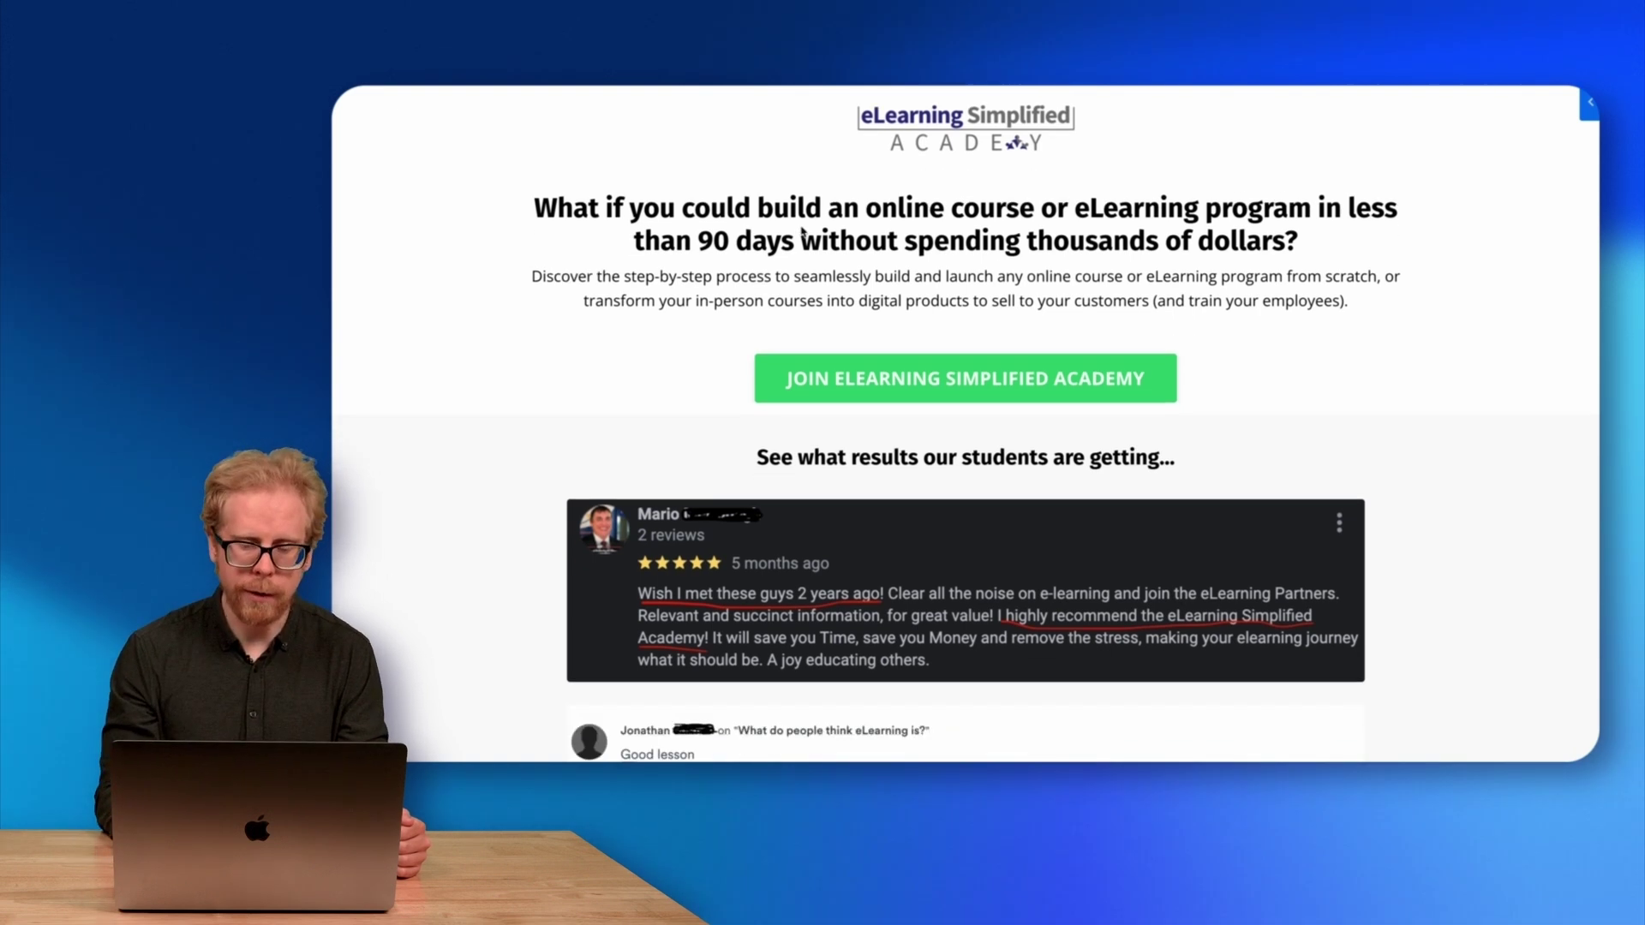
scroll(915, 403, down, 20)
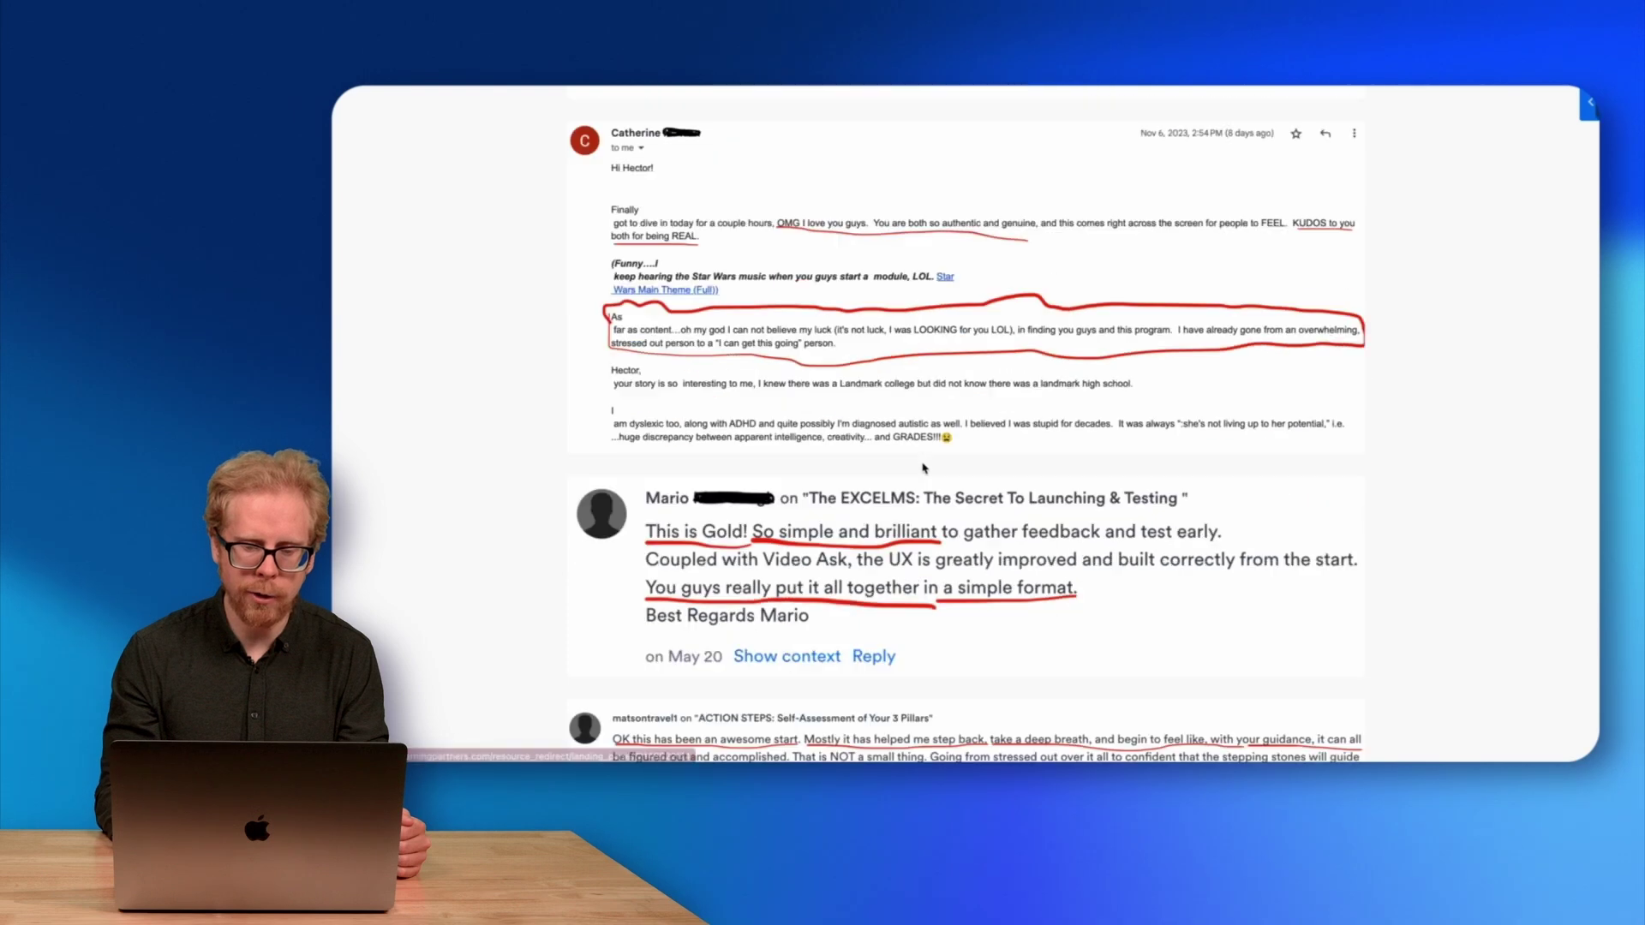
scroll(924, 467, down, 7)
scroll(921, 468, up, 14)
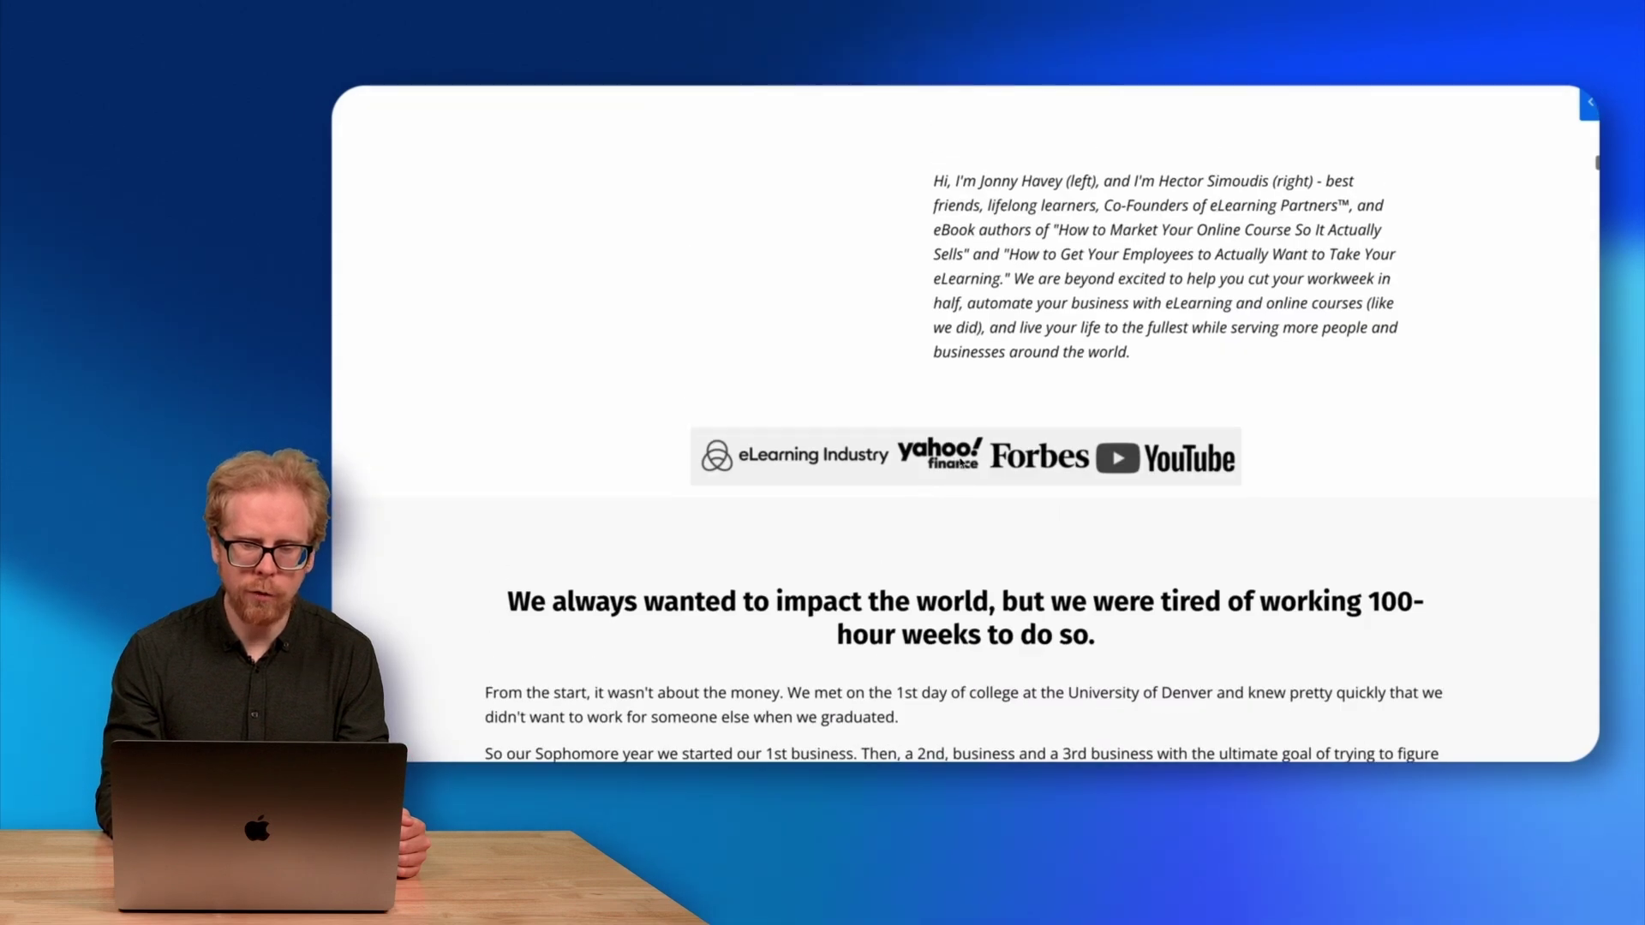
scroll(959, 560, down, 20)
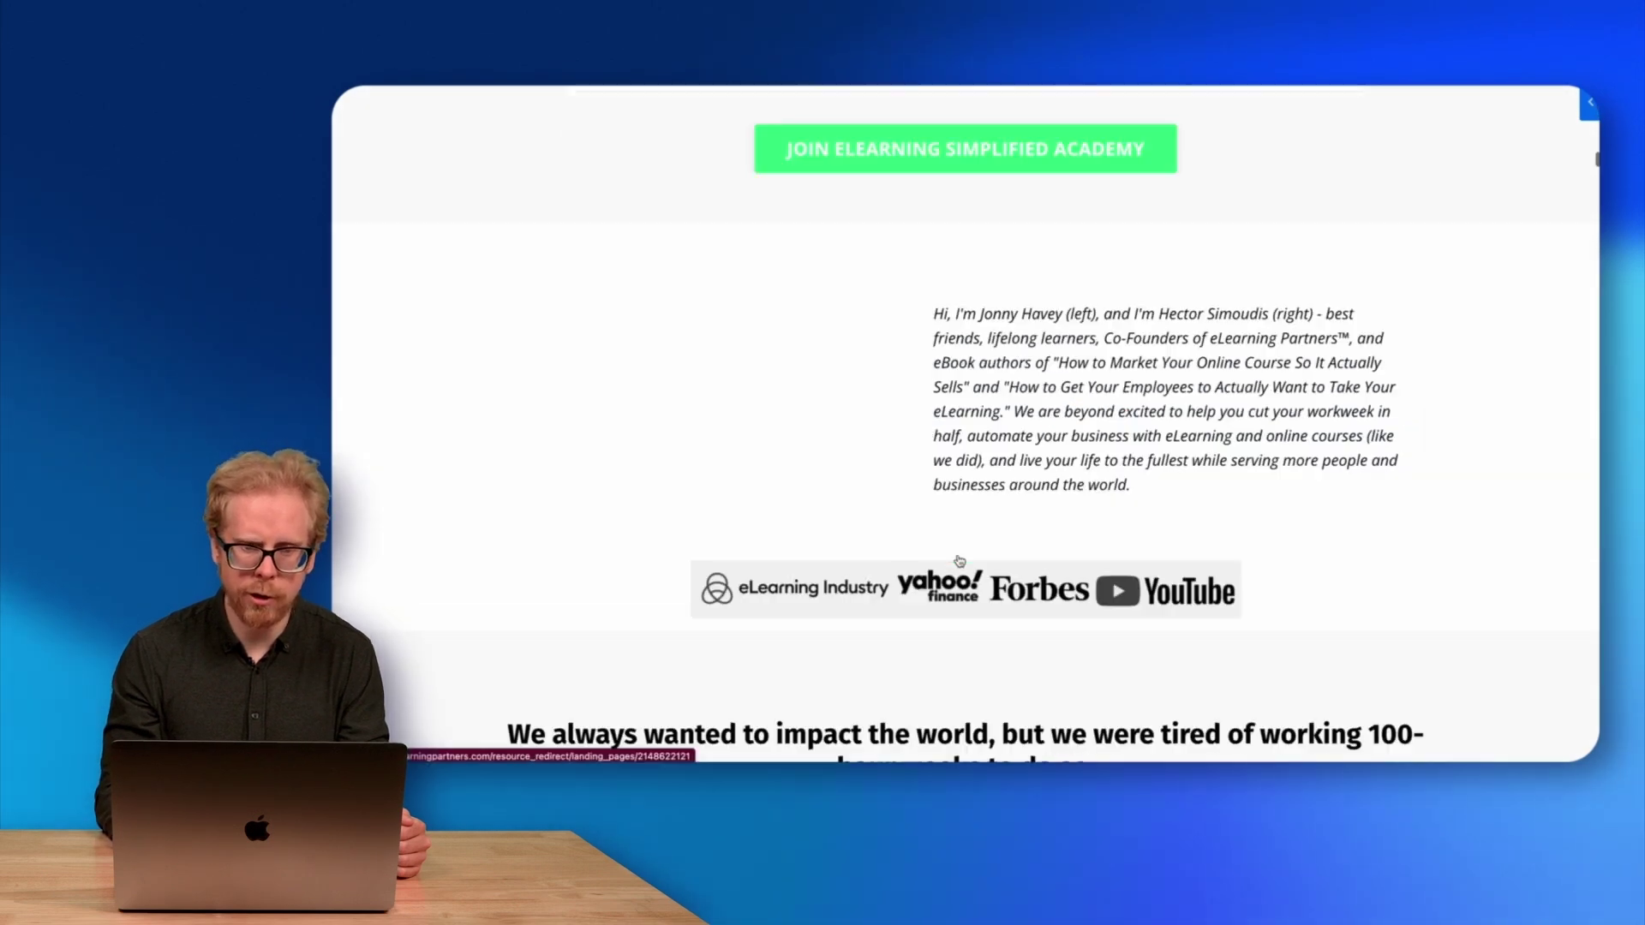
scroll(959, 561, down, 20)
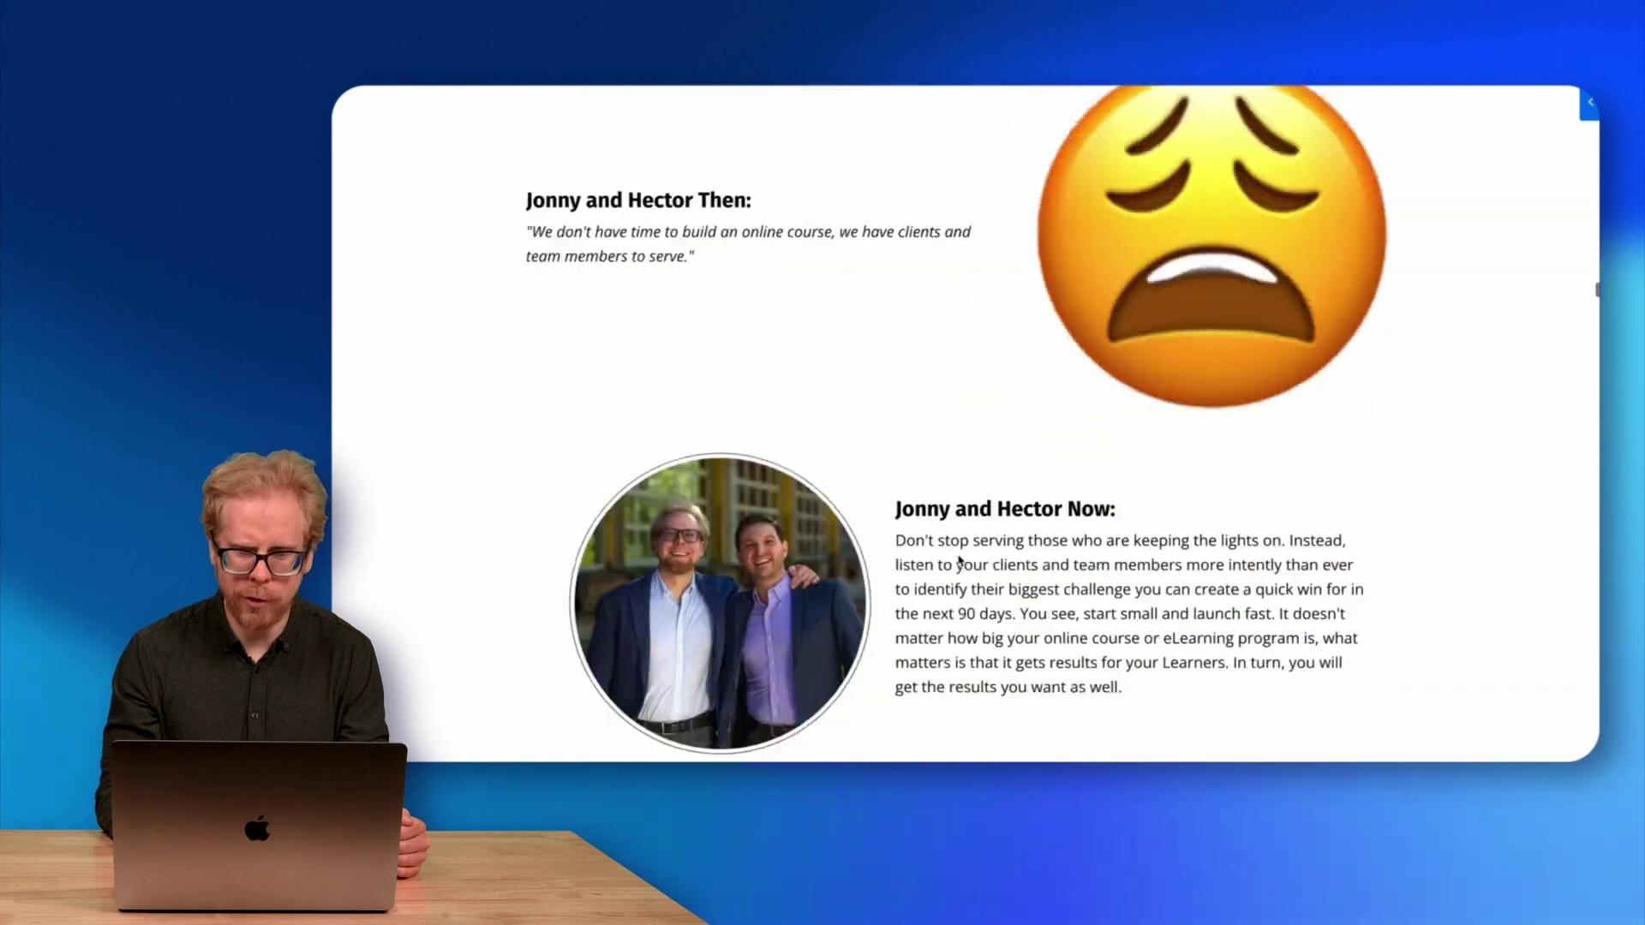
scroll(958, 555, down, 20)
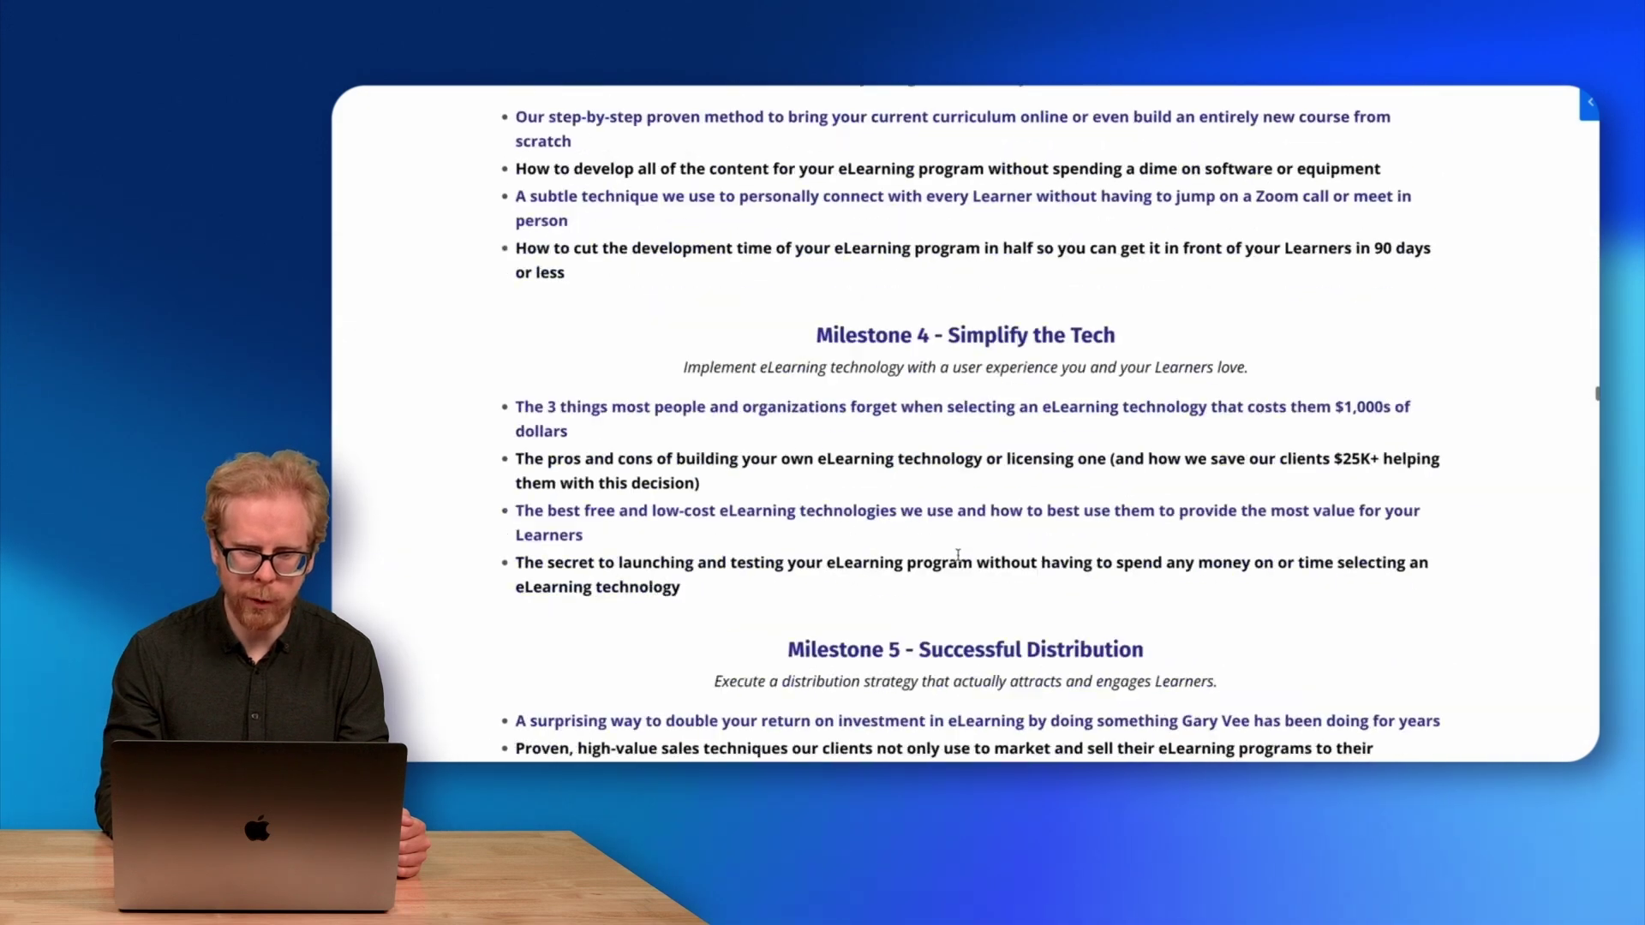
scroll(959, 557, down, 5)
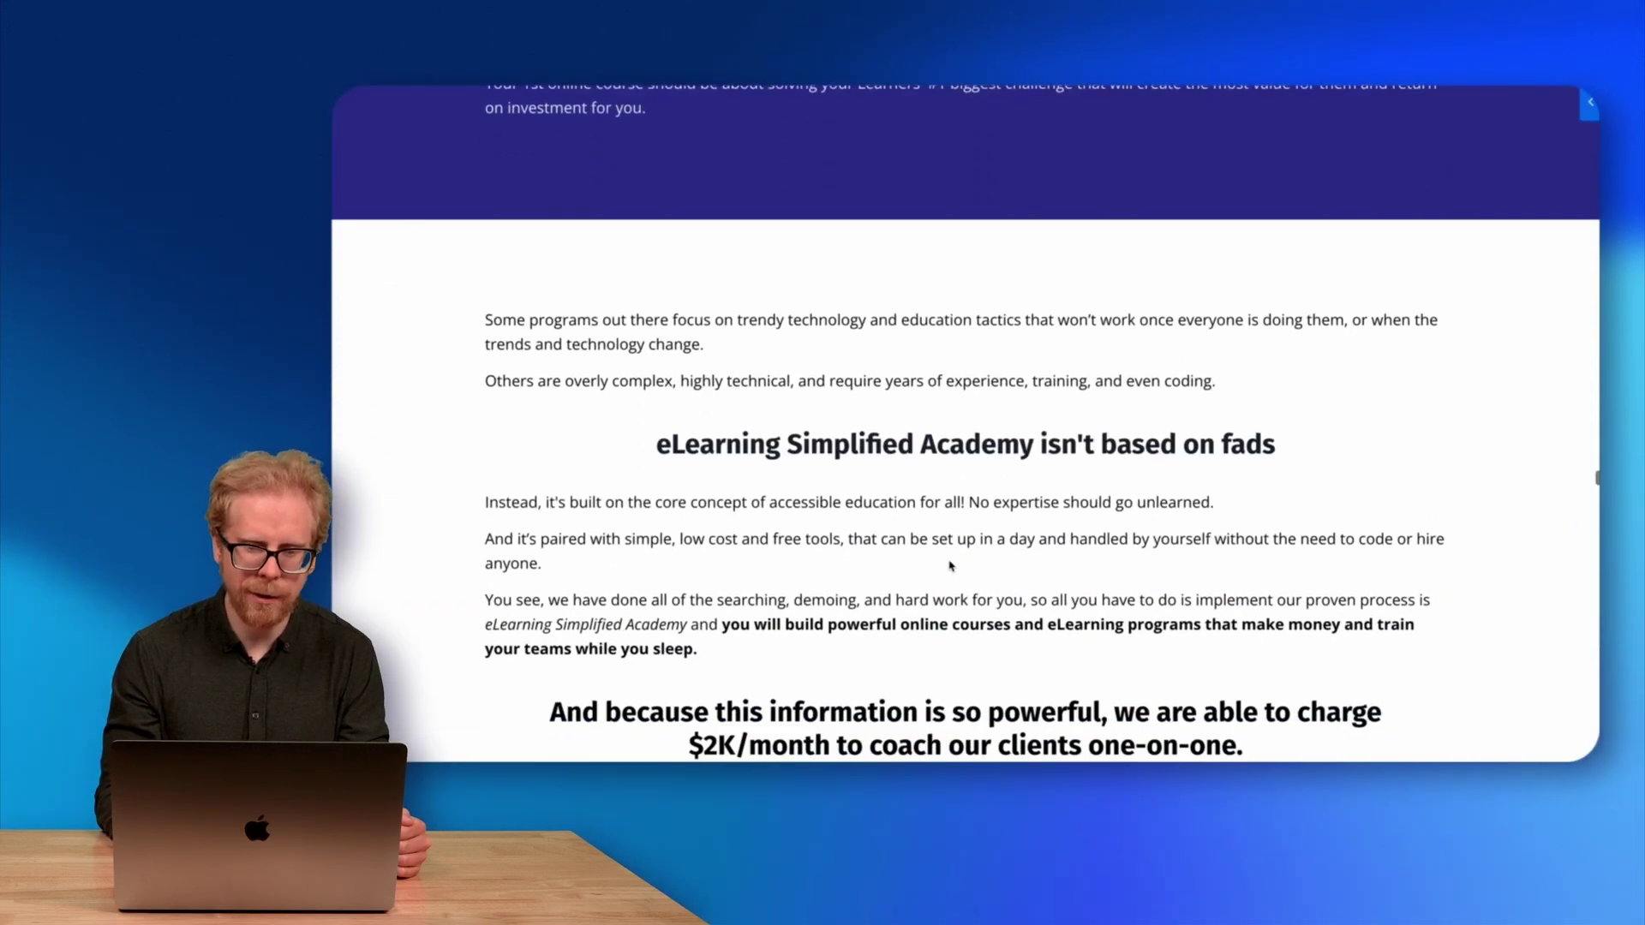
scroll(882, 460, down, 8)
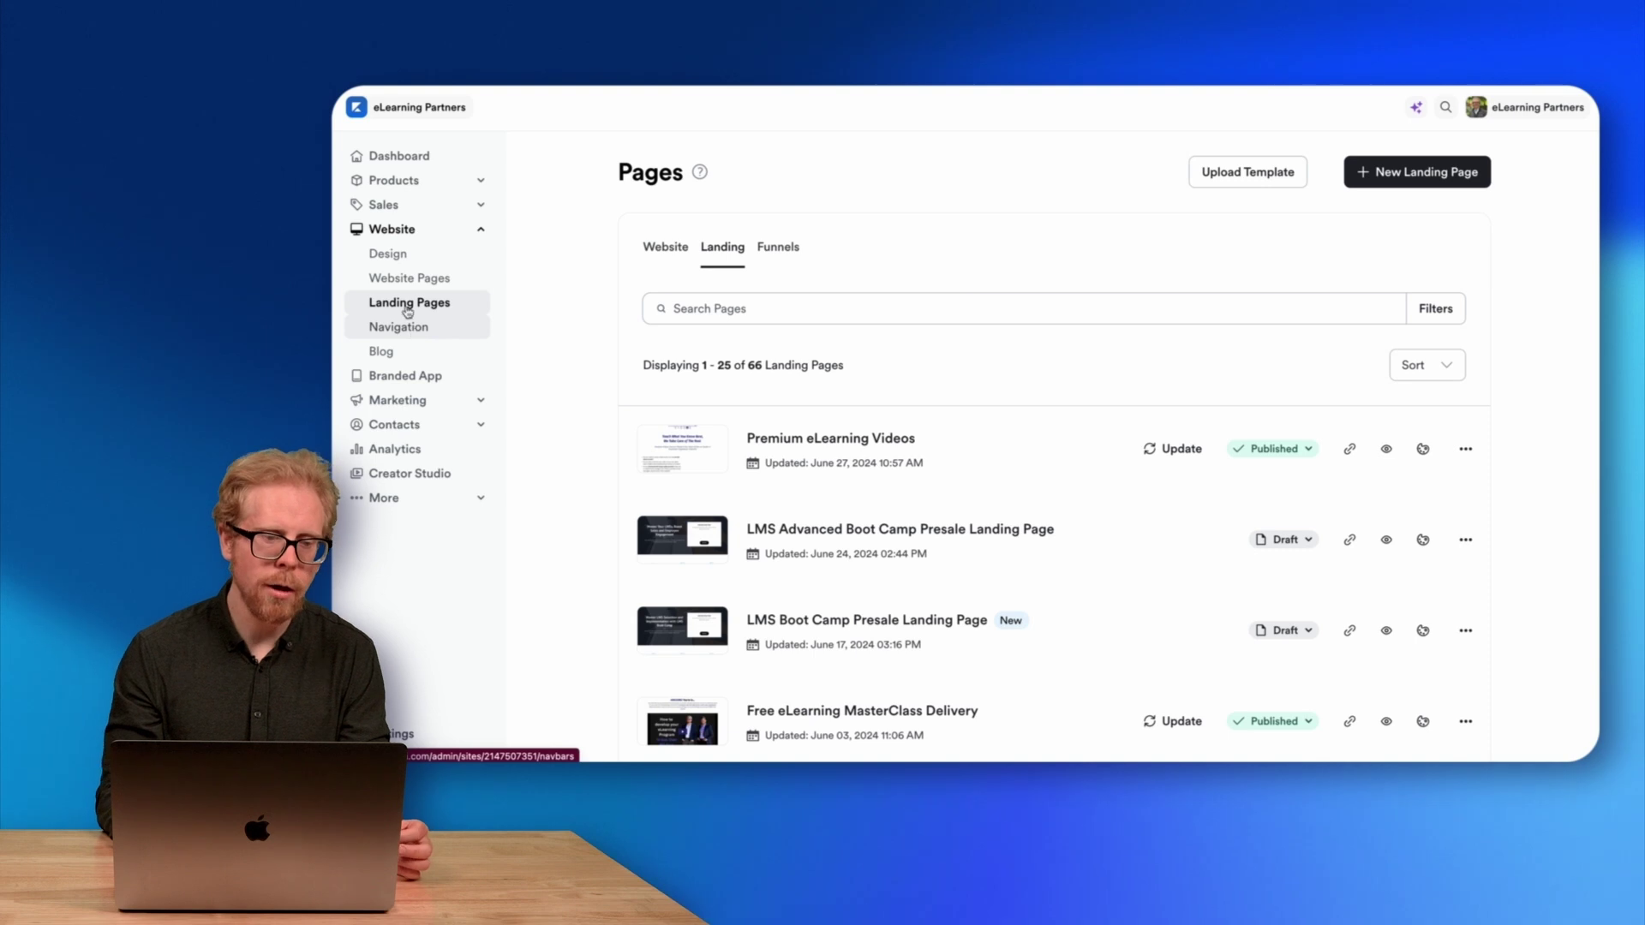
Open the website's navigation menus and review the default ones from Main Menu down to About & Contact Menu
click(397, 206)
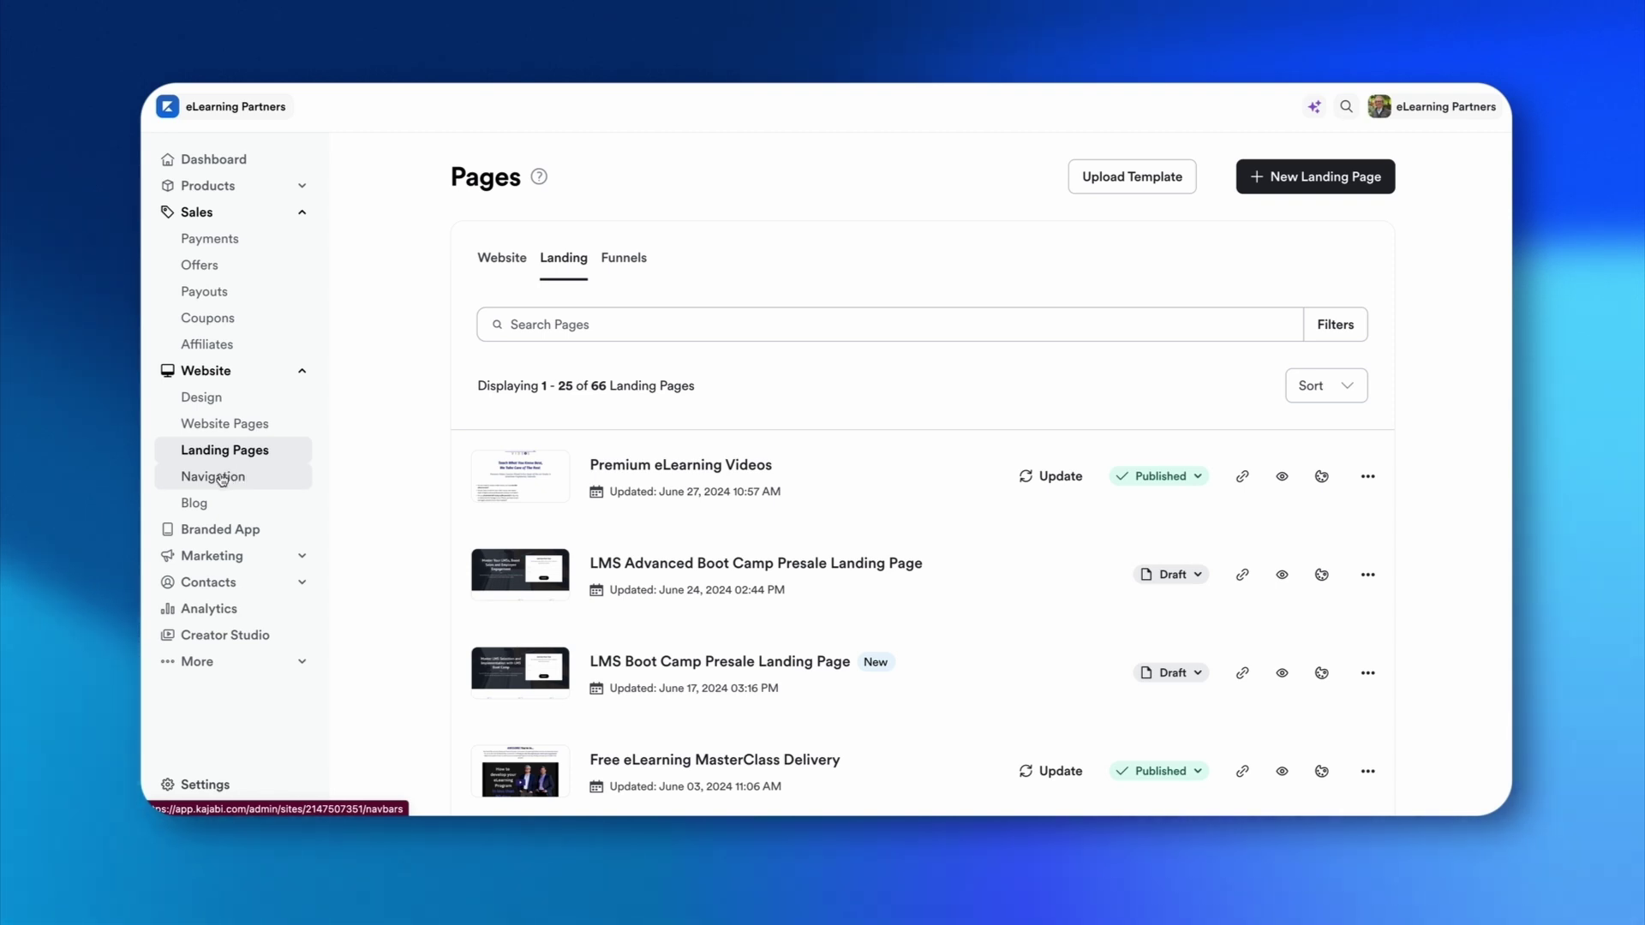
click(212, 478)
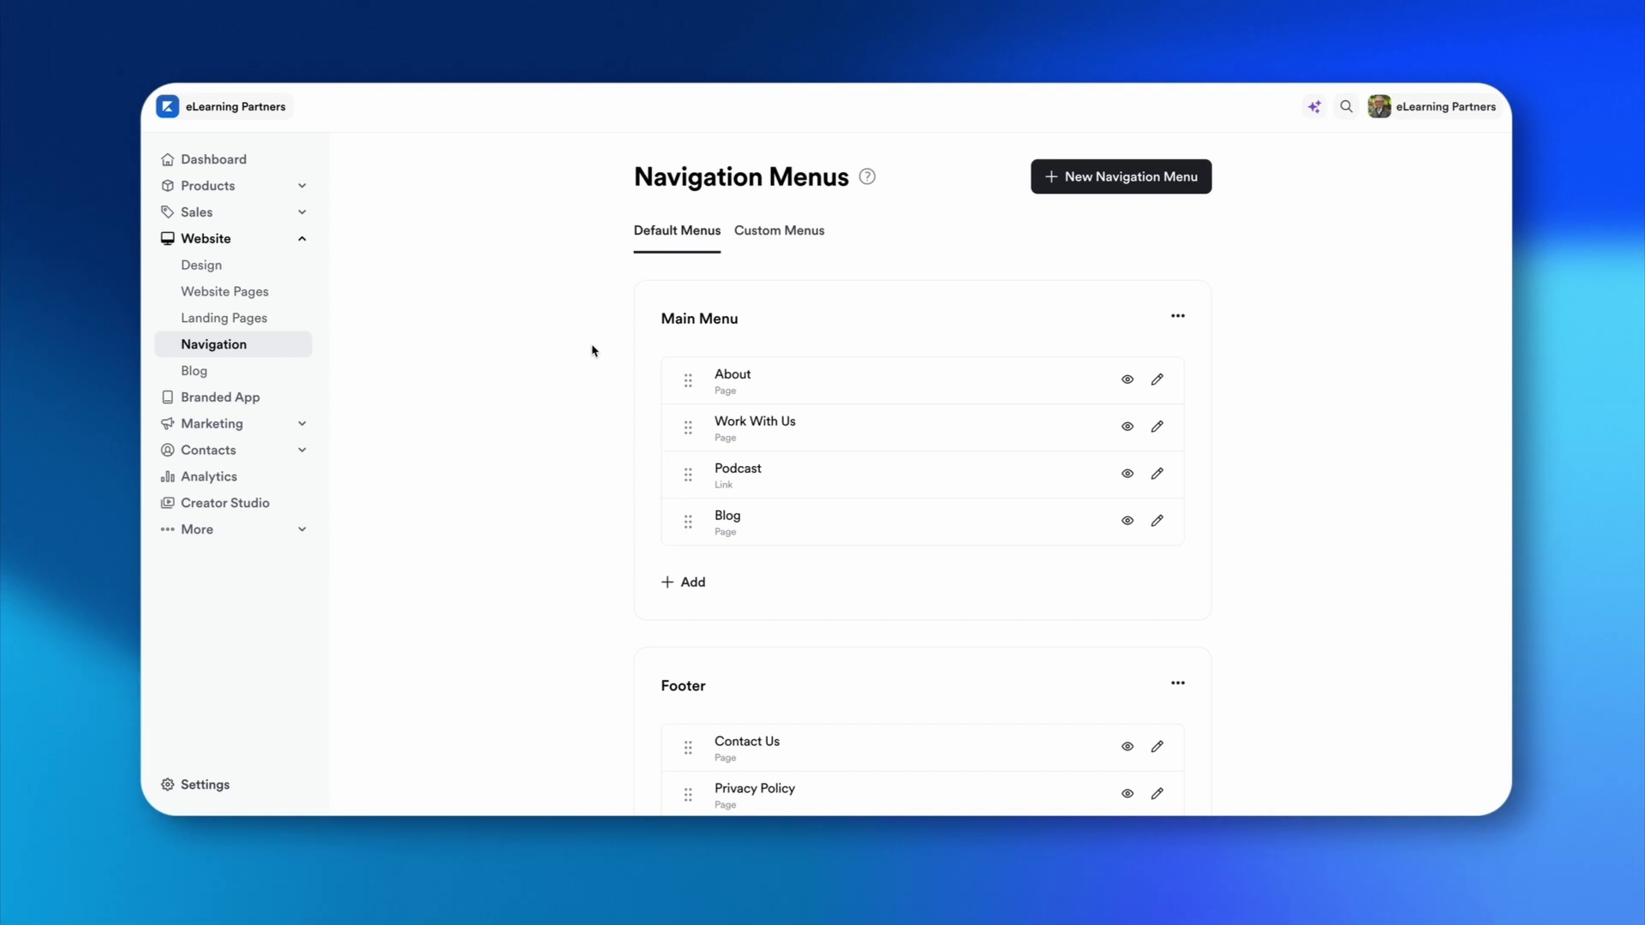
scroll(592, 351, down, 2)
scroll(703, 208, up, 2)
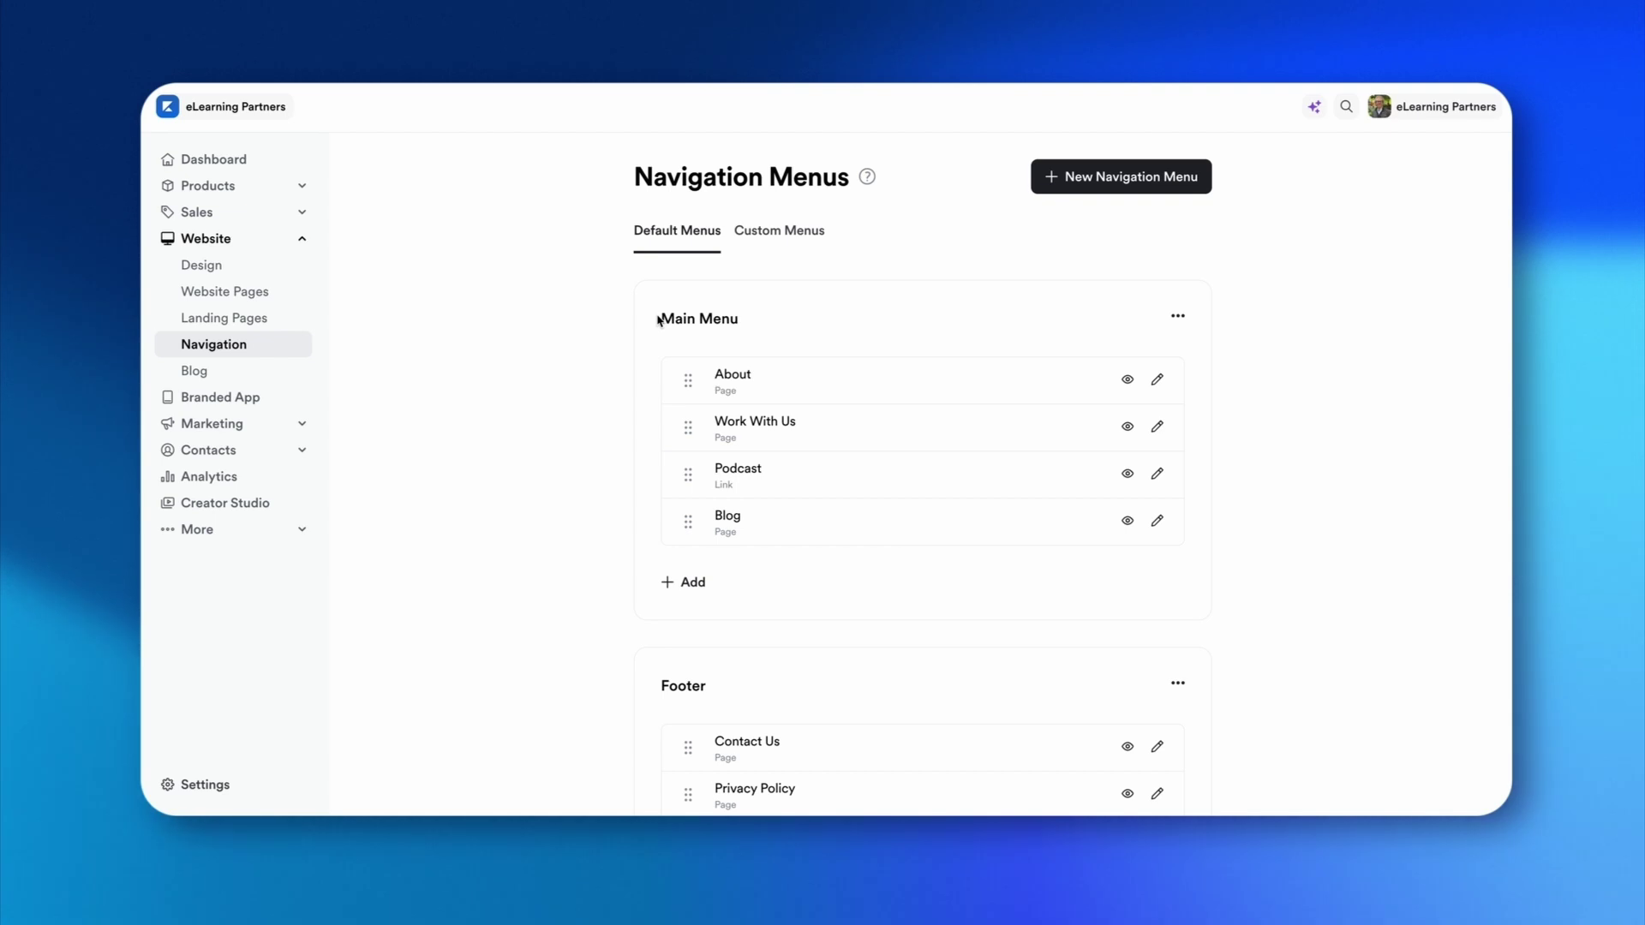
scroll(658, 320, down, 15)
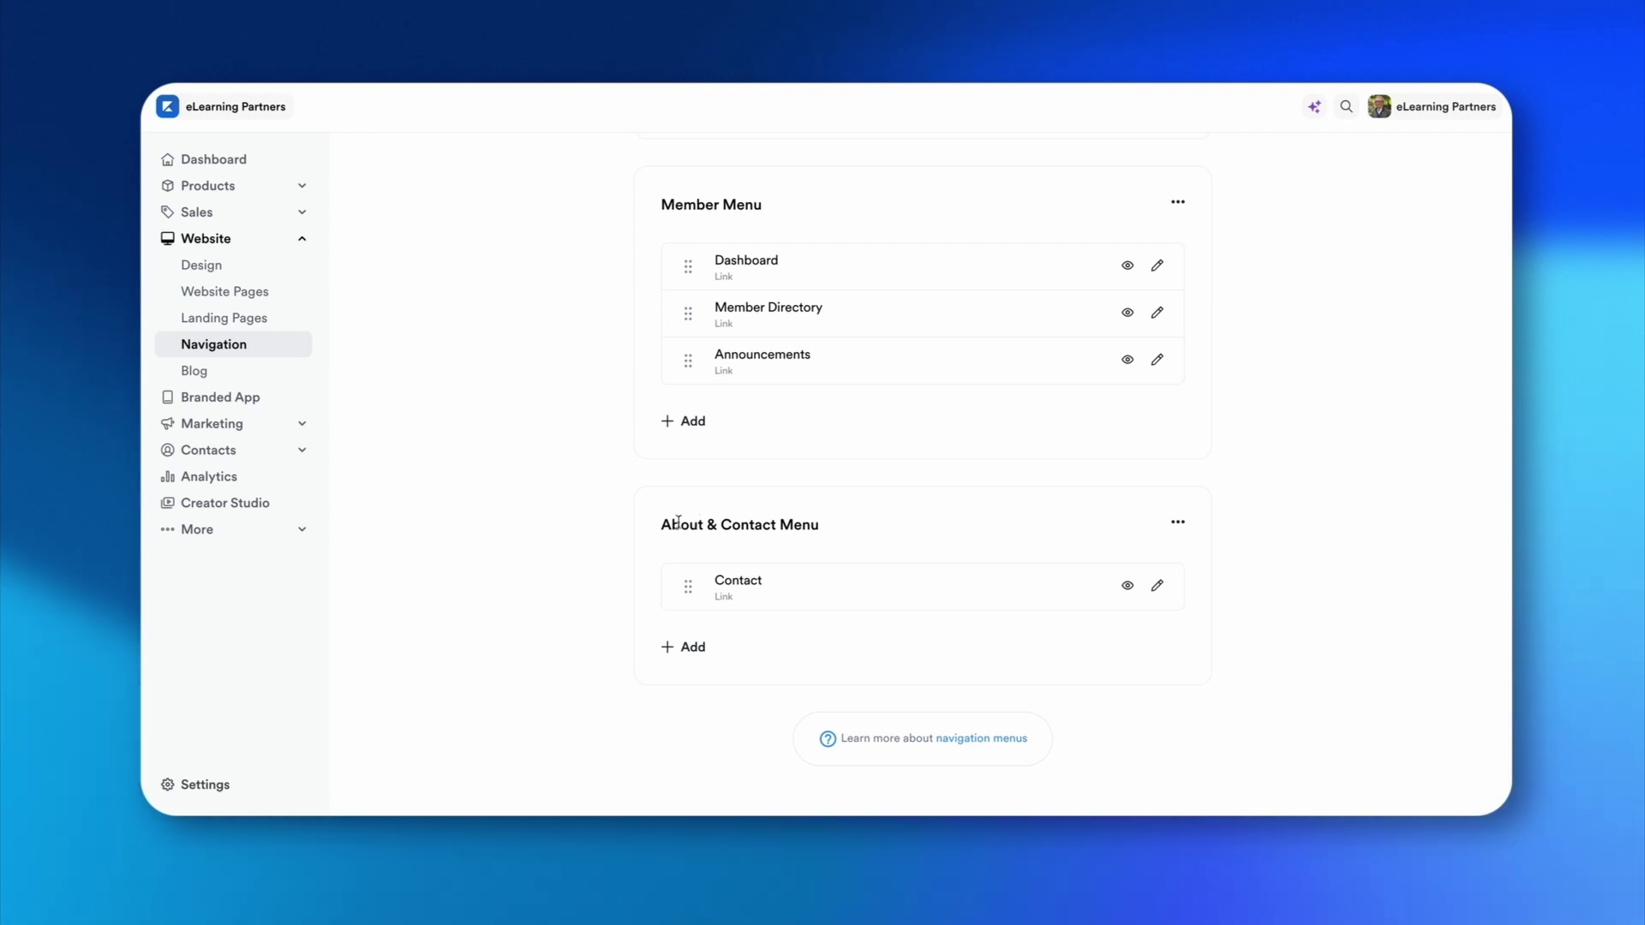
drag(694, 525, 1381, 686)
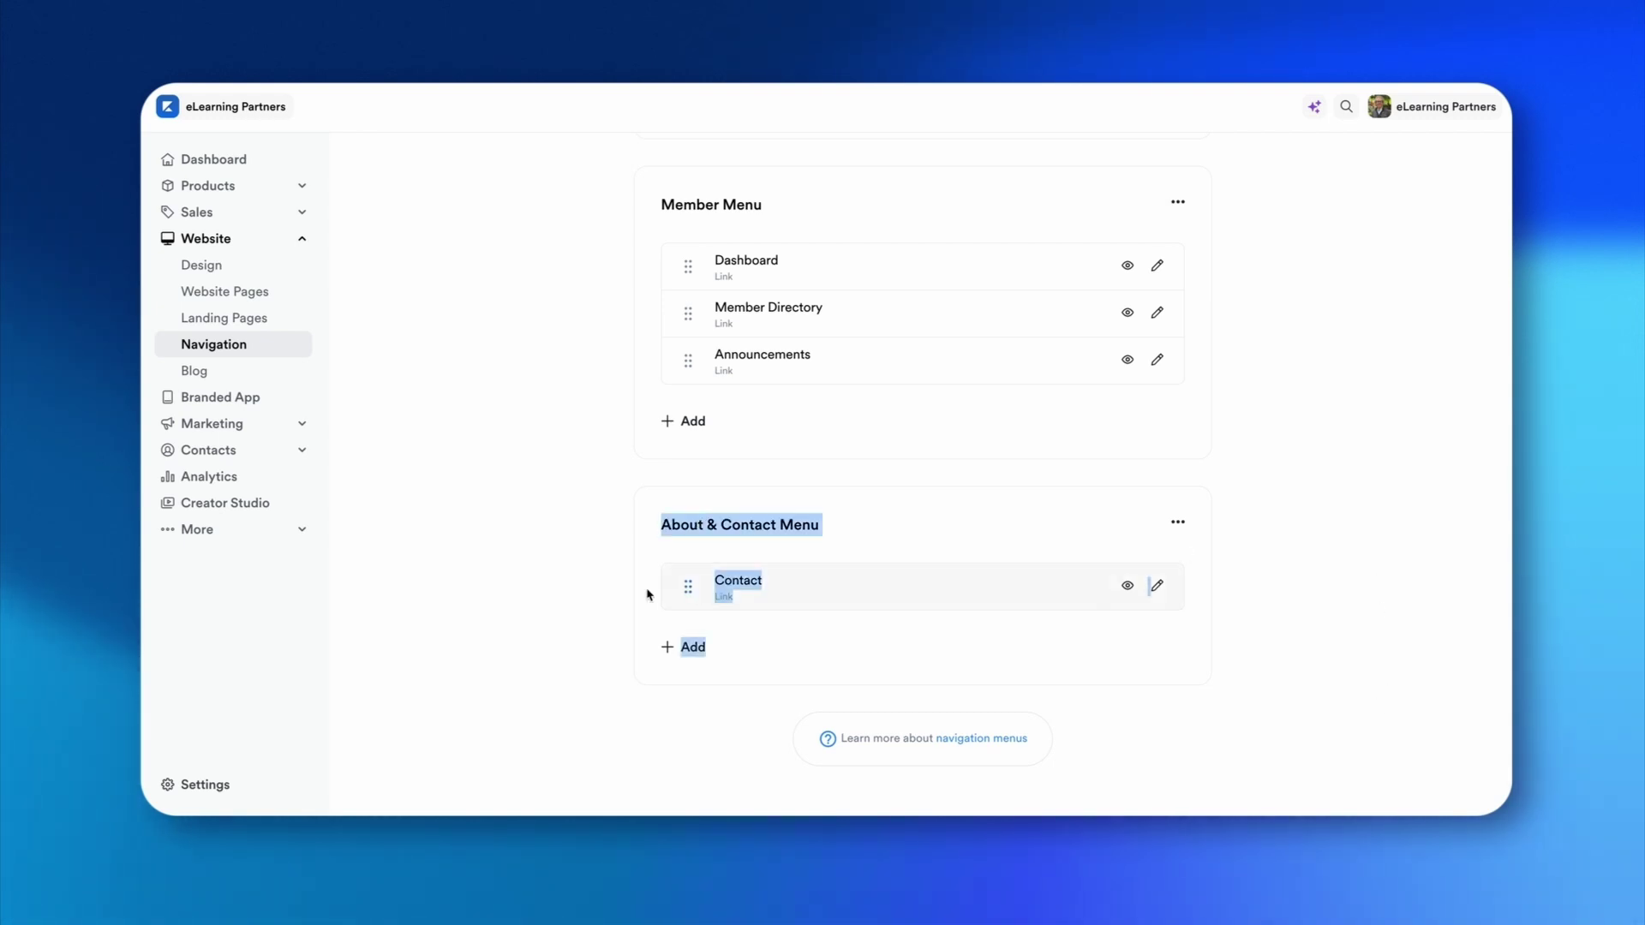
click(597, 511)
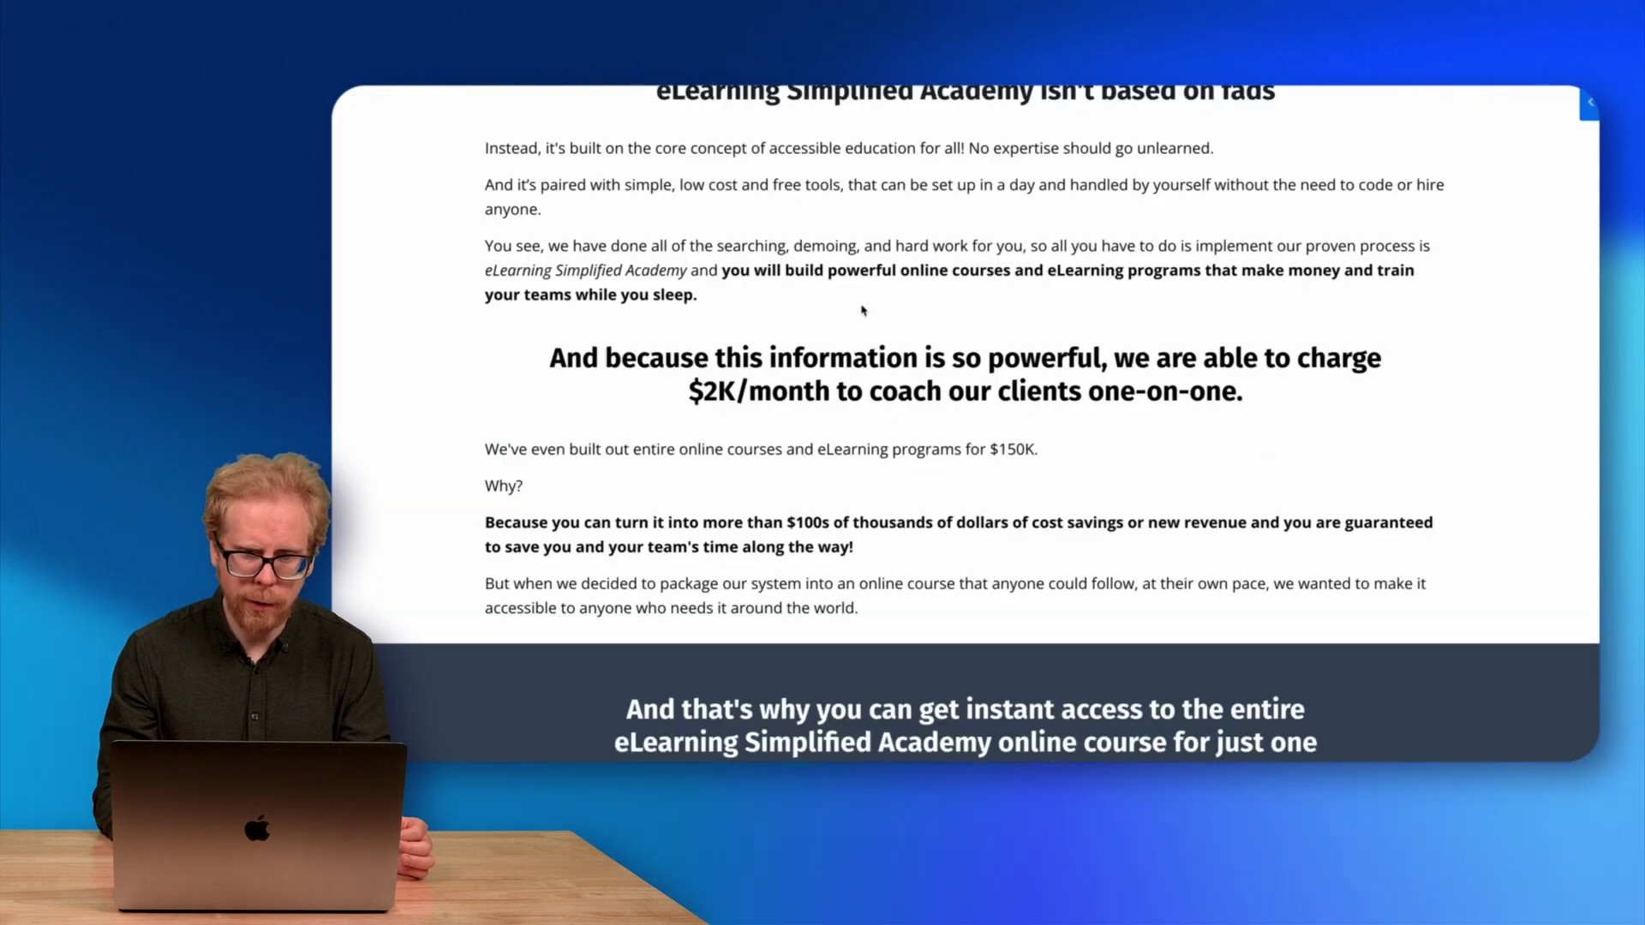
Review more of the eLearning Simplified Academy landing page and highlight the Main Menu heading among the default navigation menus
scroll(863, 310, down, 15)
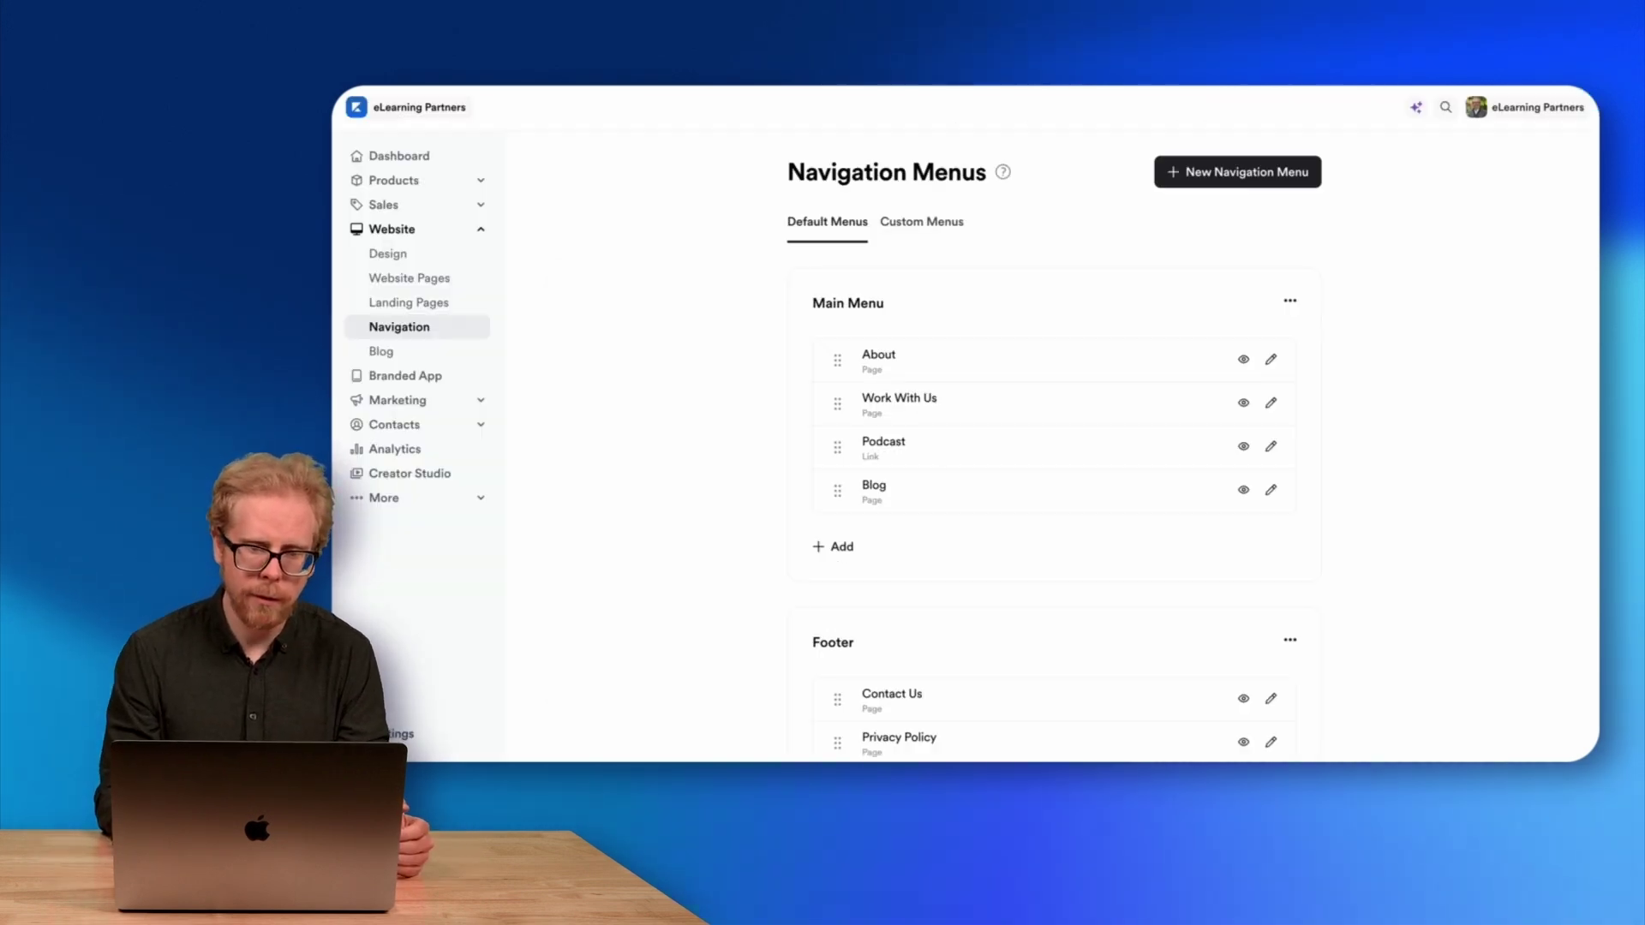
drag(815, 304, 940, 307)
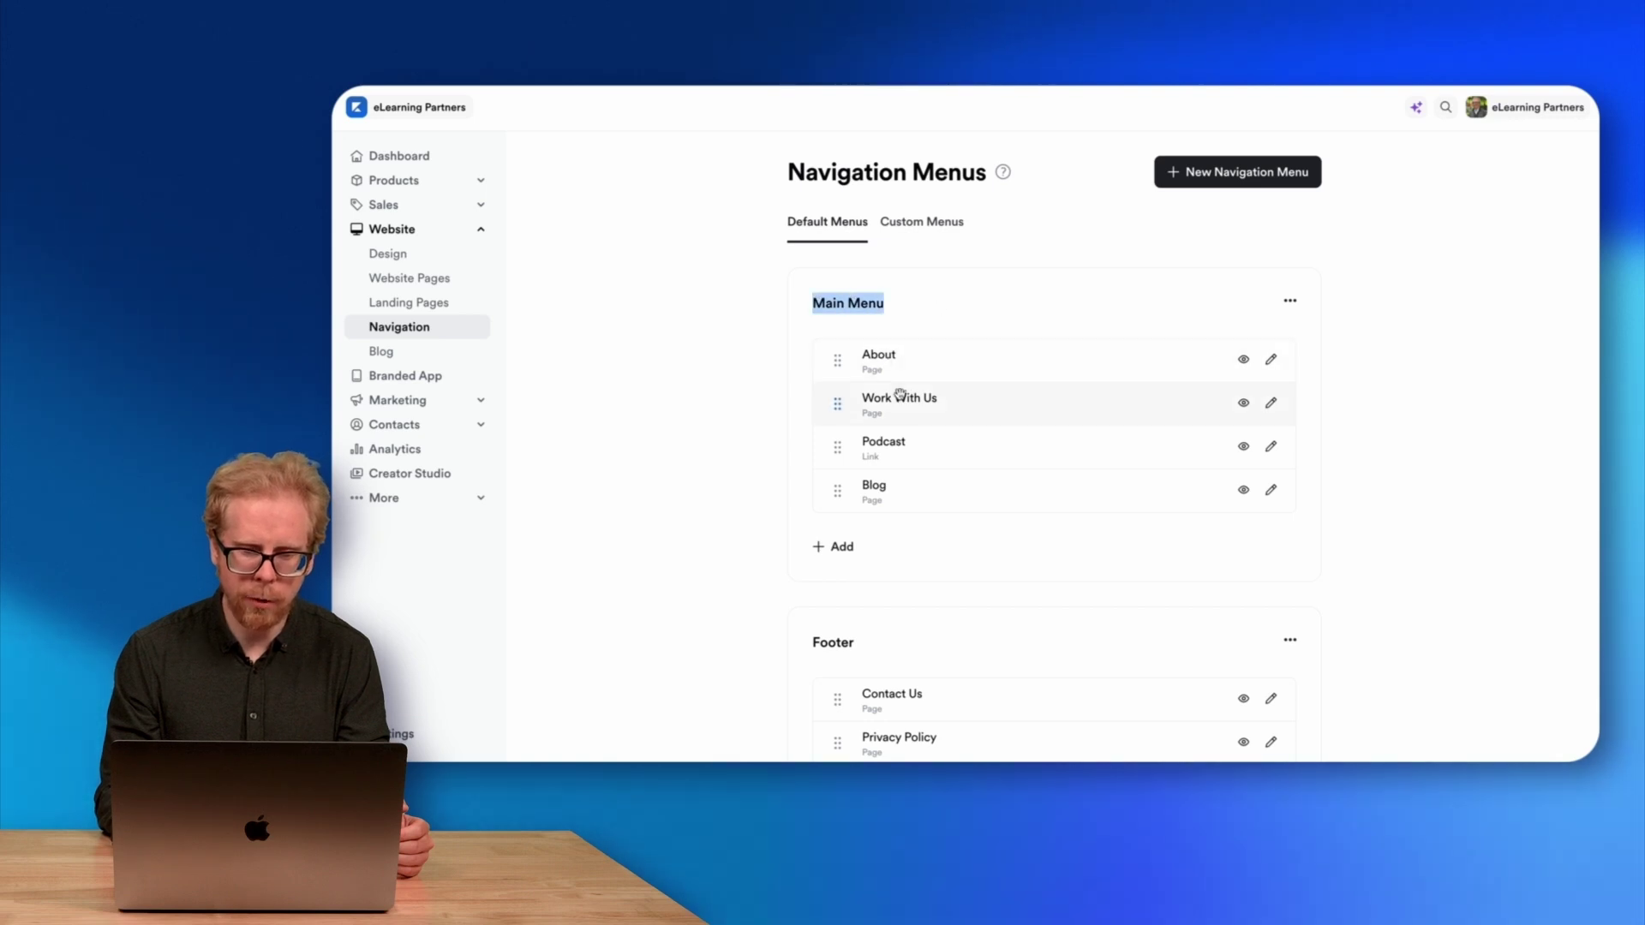
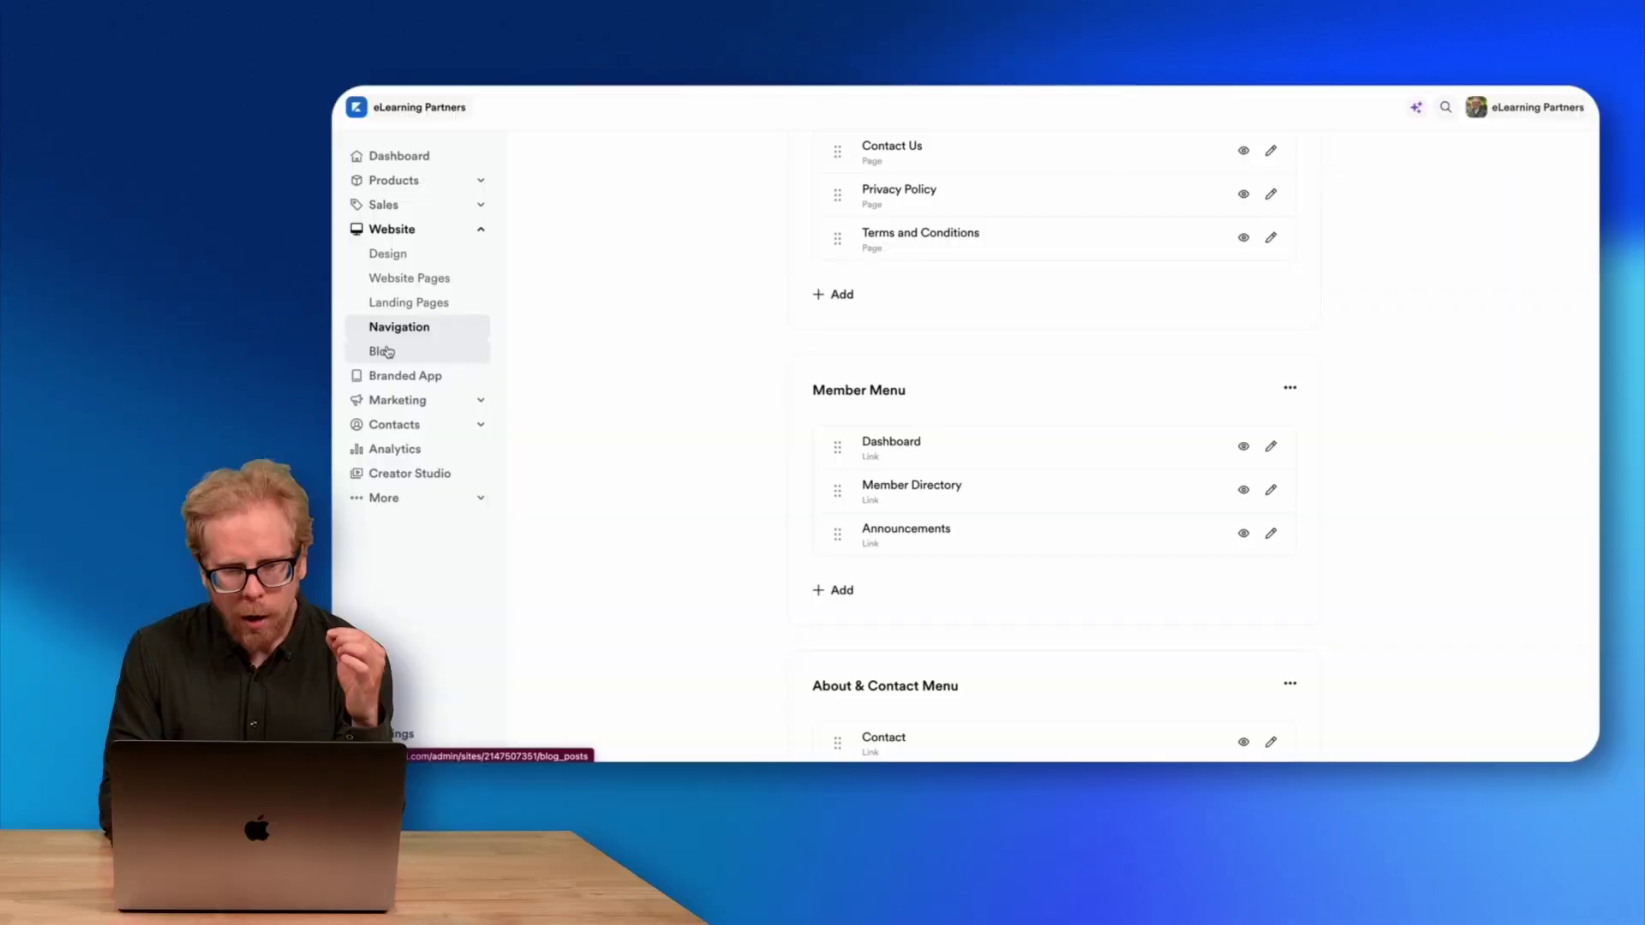
View the blog posts list, open the Blog system page from the website pages in the editor, and inspect its layout
click(388, 352)
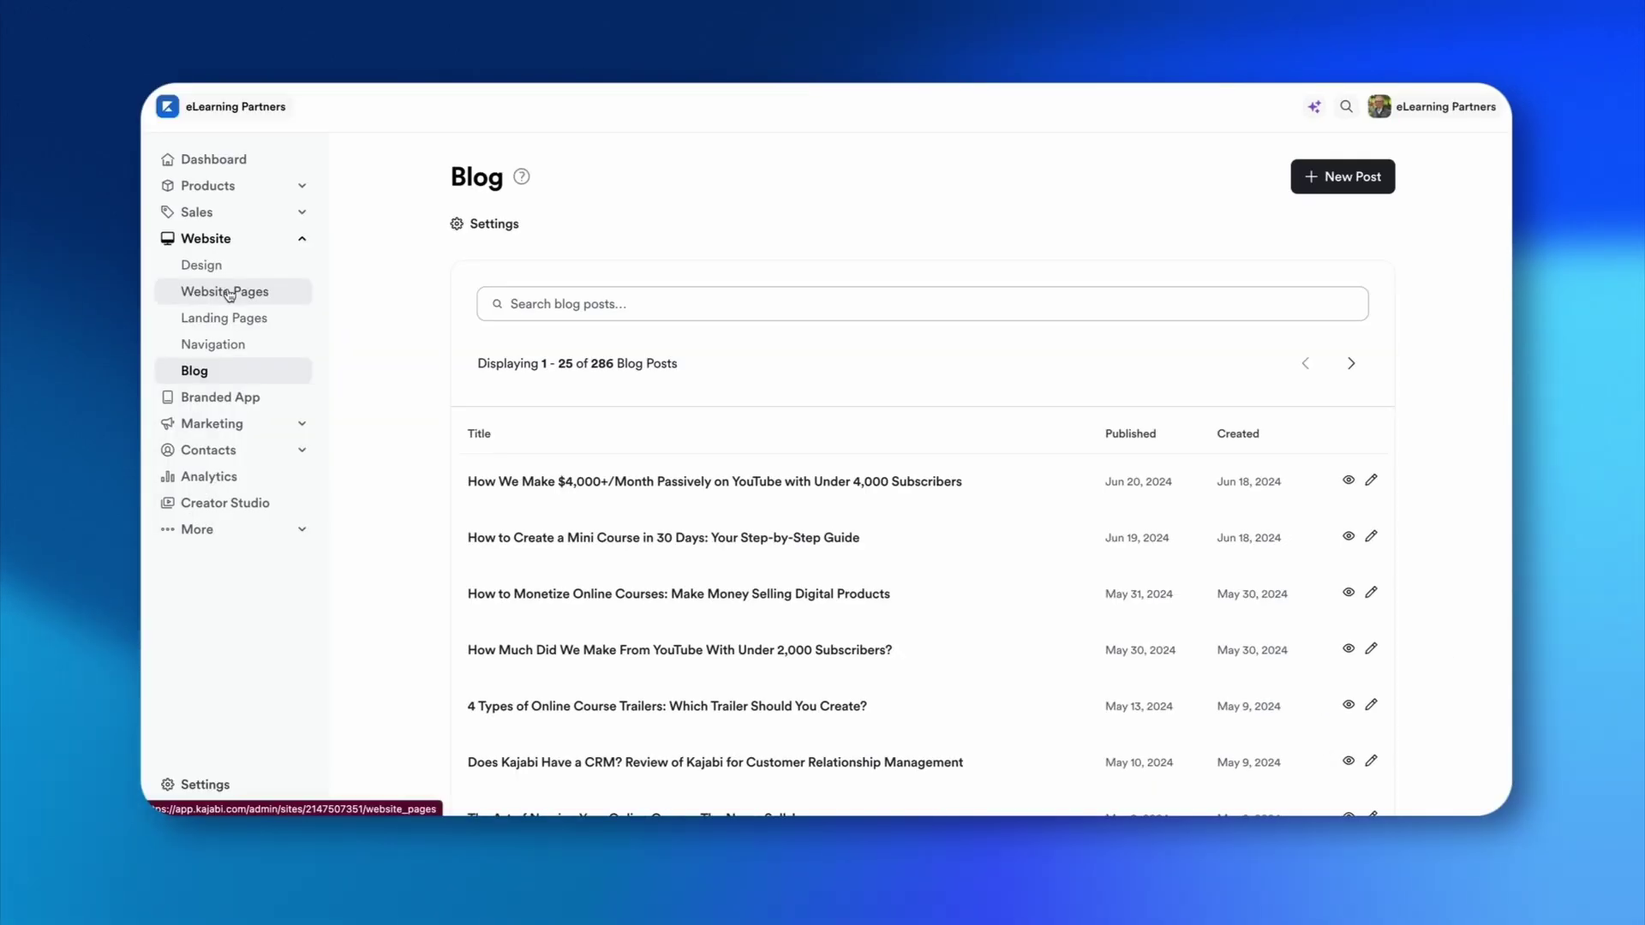
click(229, 293)
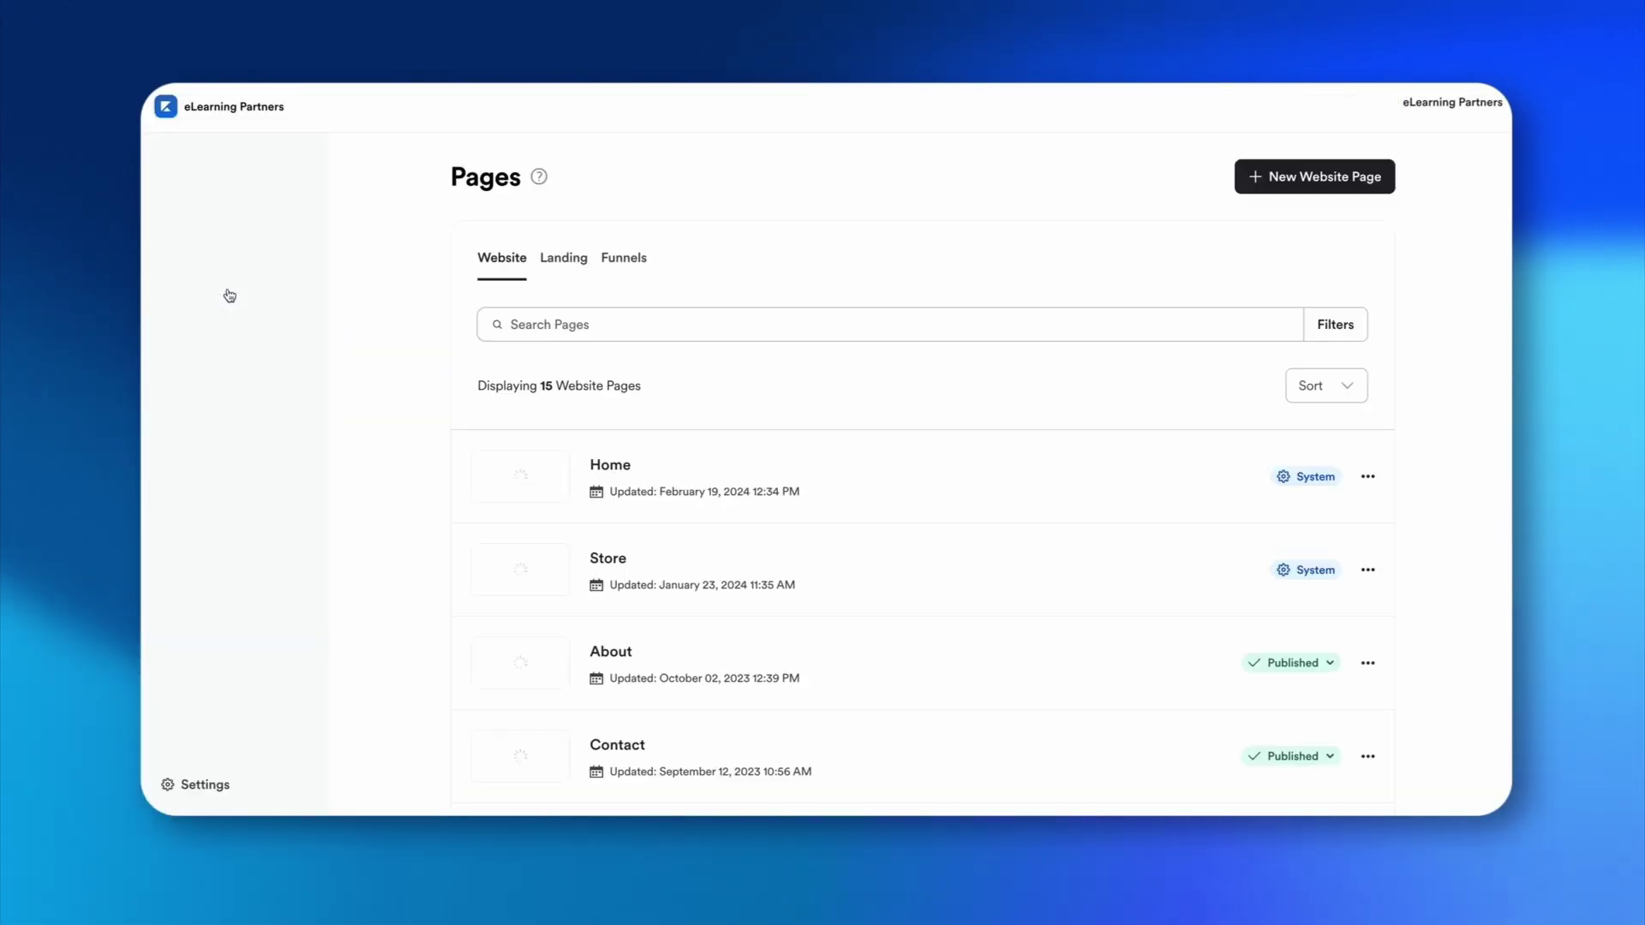
scroll(703, 531, down, 1)
scroll(693, 581, down, 5)
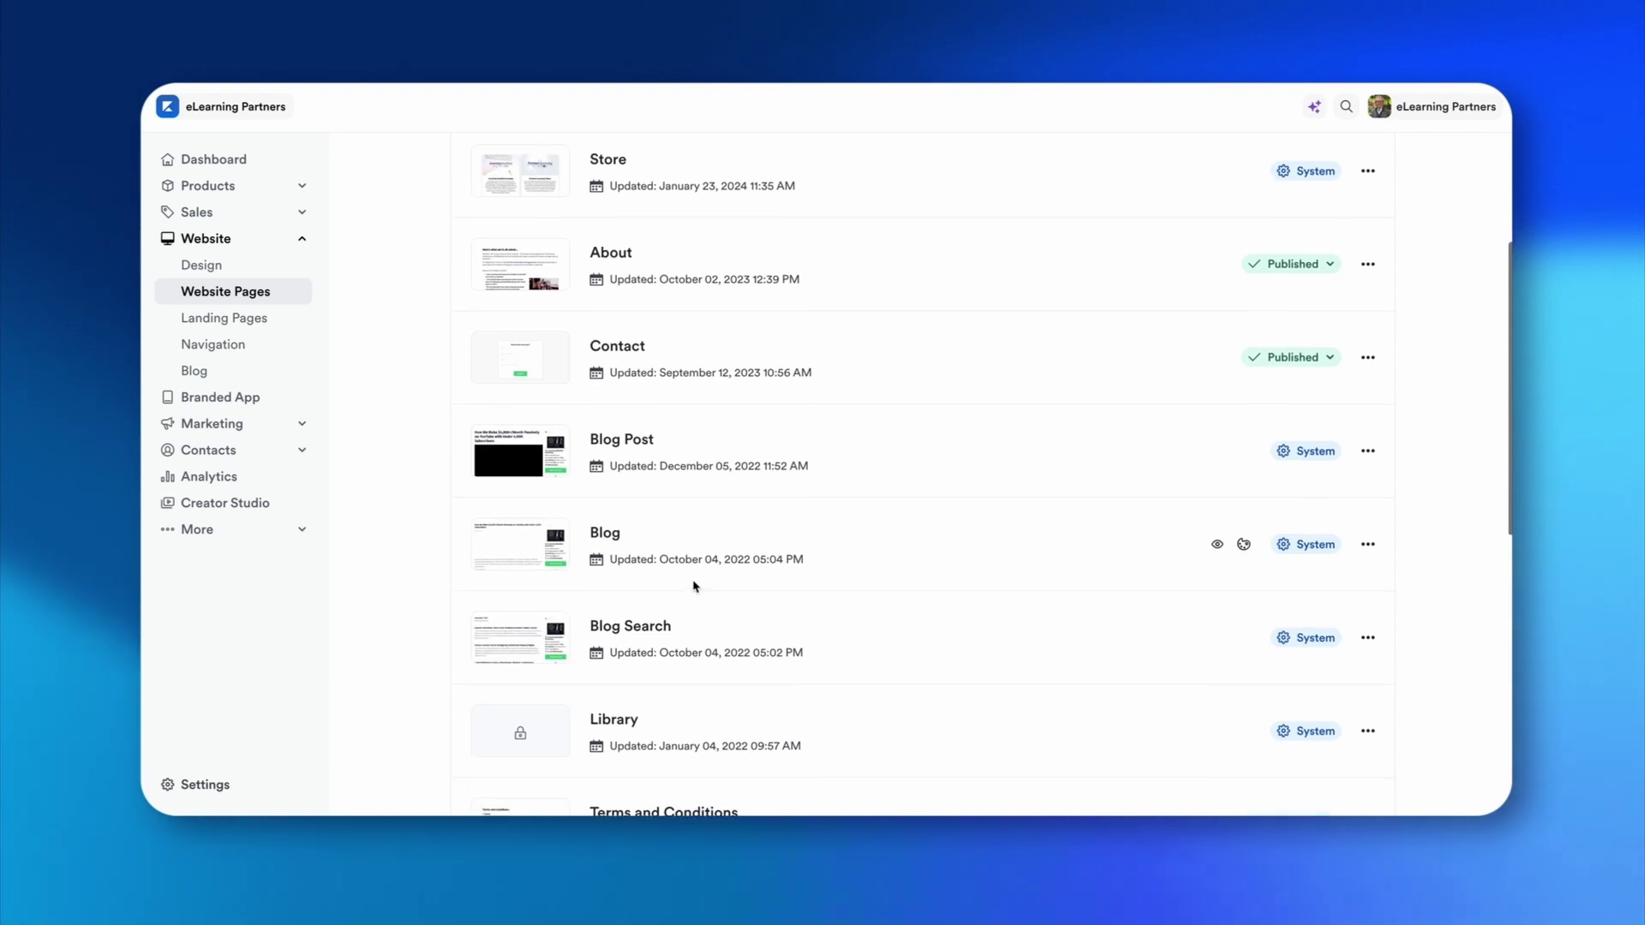
click(610, 533)
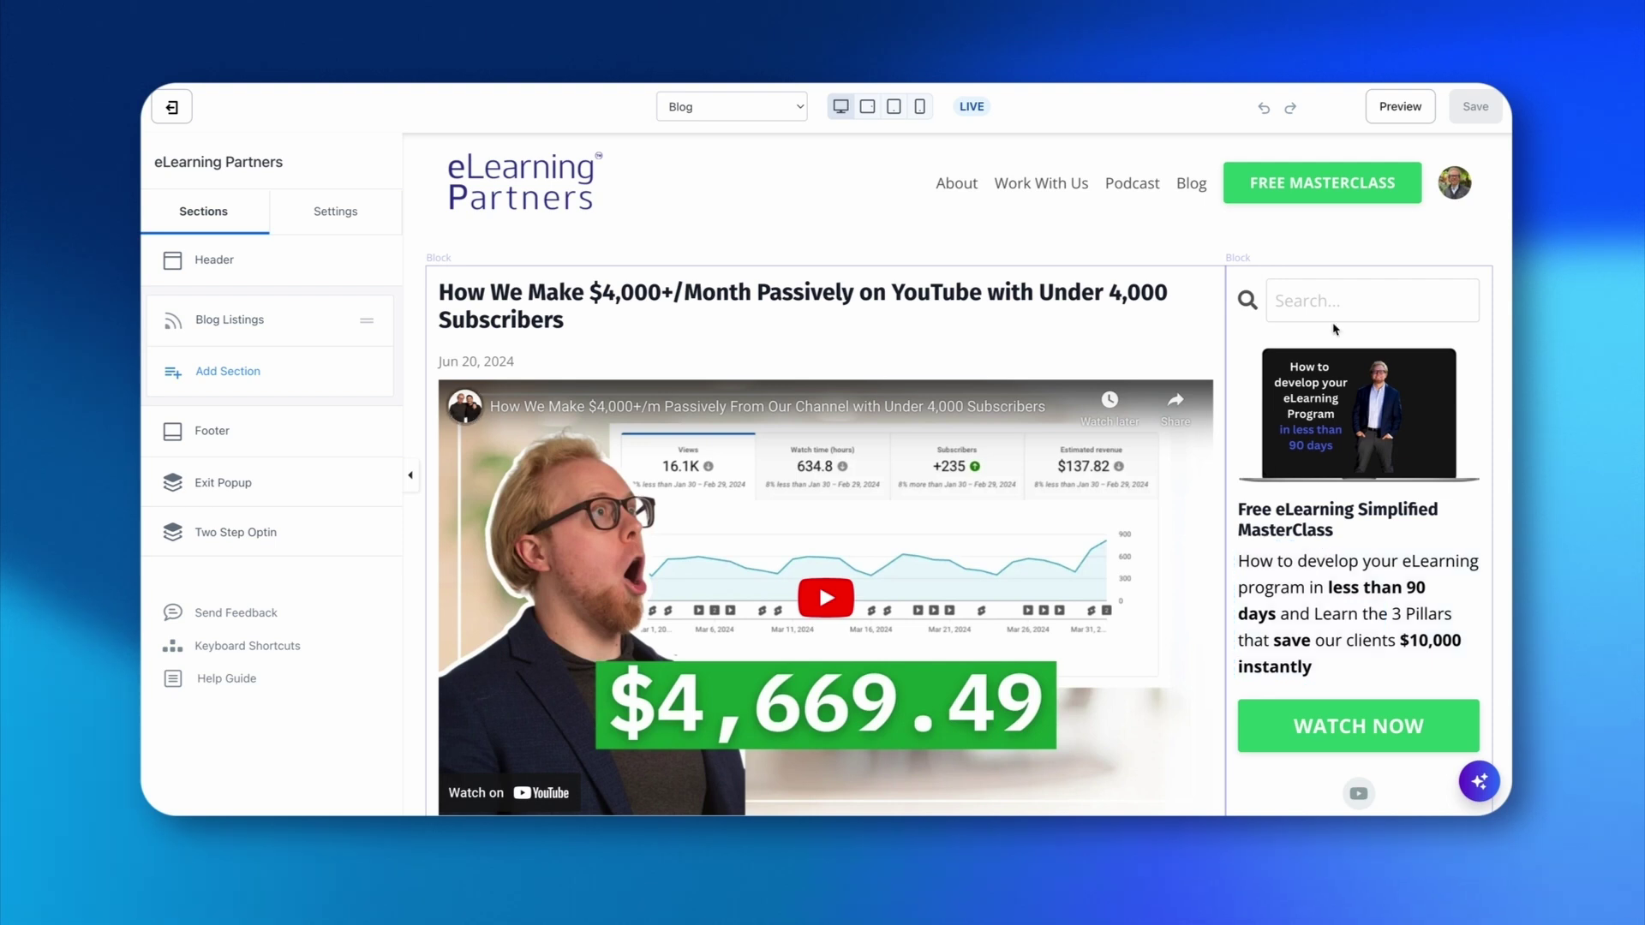
scroll(1372, 528, down, 2)
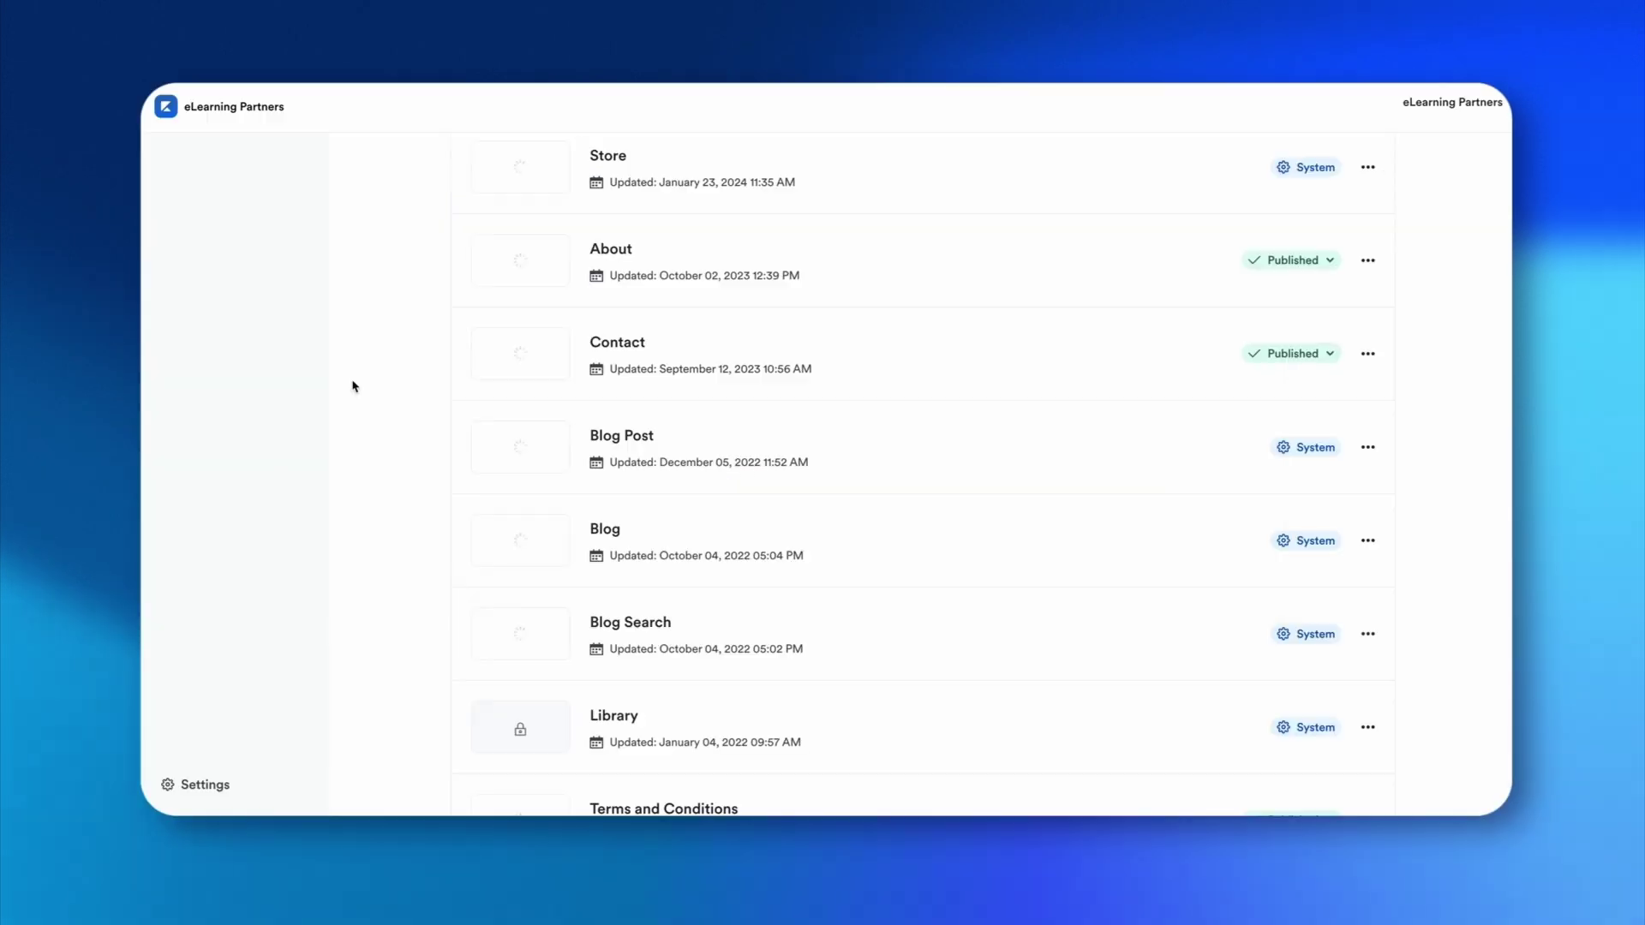
Open the Blog Post system page from the website pages in the editor and inspect its body, sidebar and opt-in form
scroll(647, 485, down, 2)
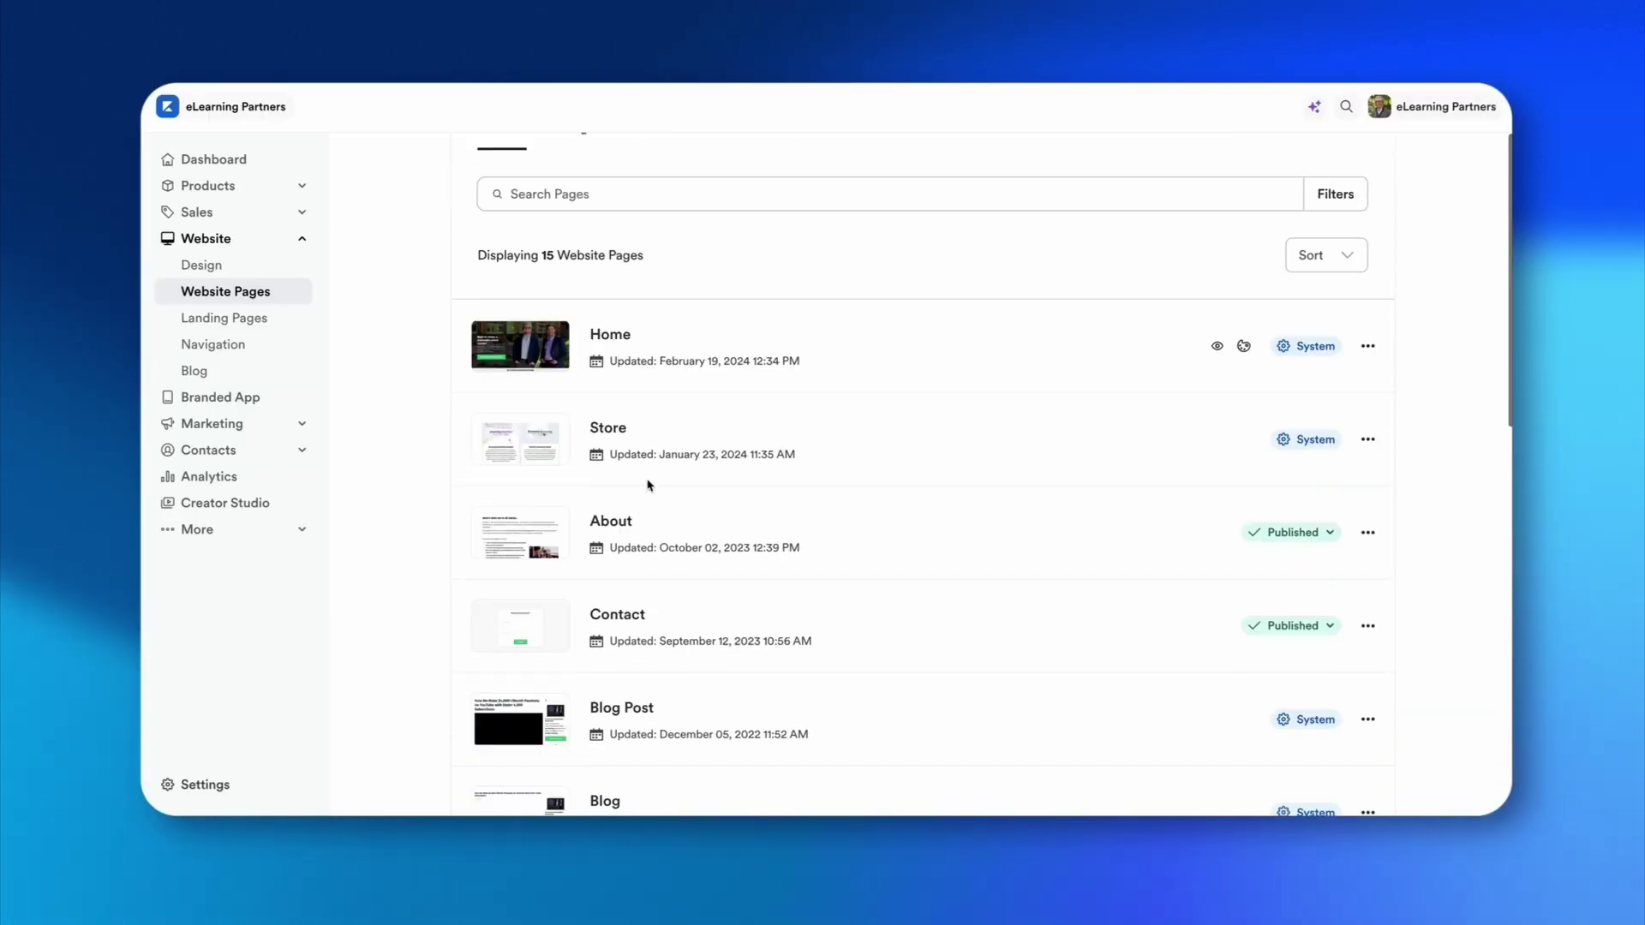
scroll(647, 485, down, 5)
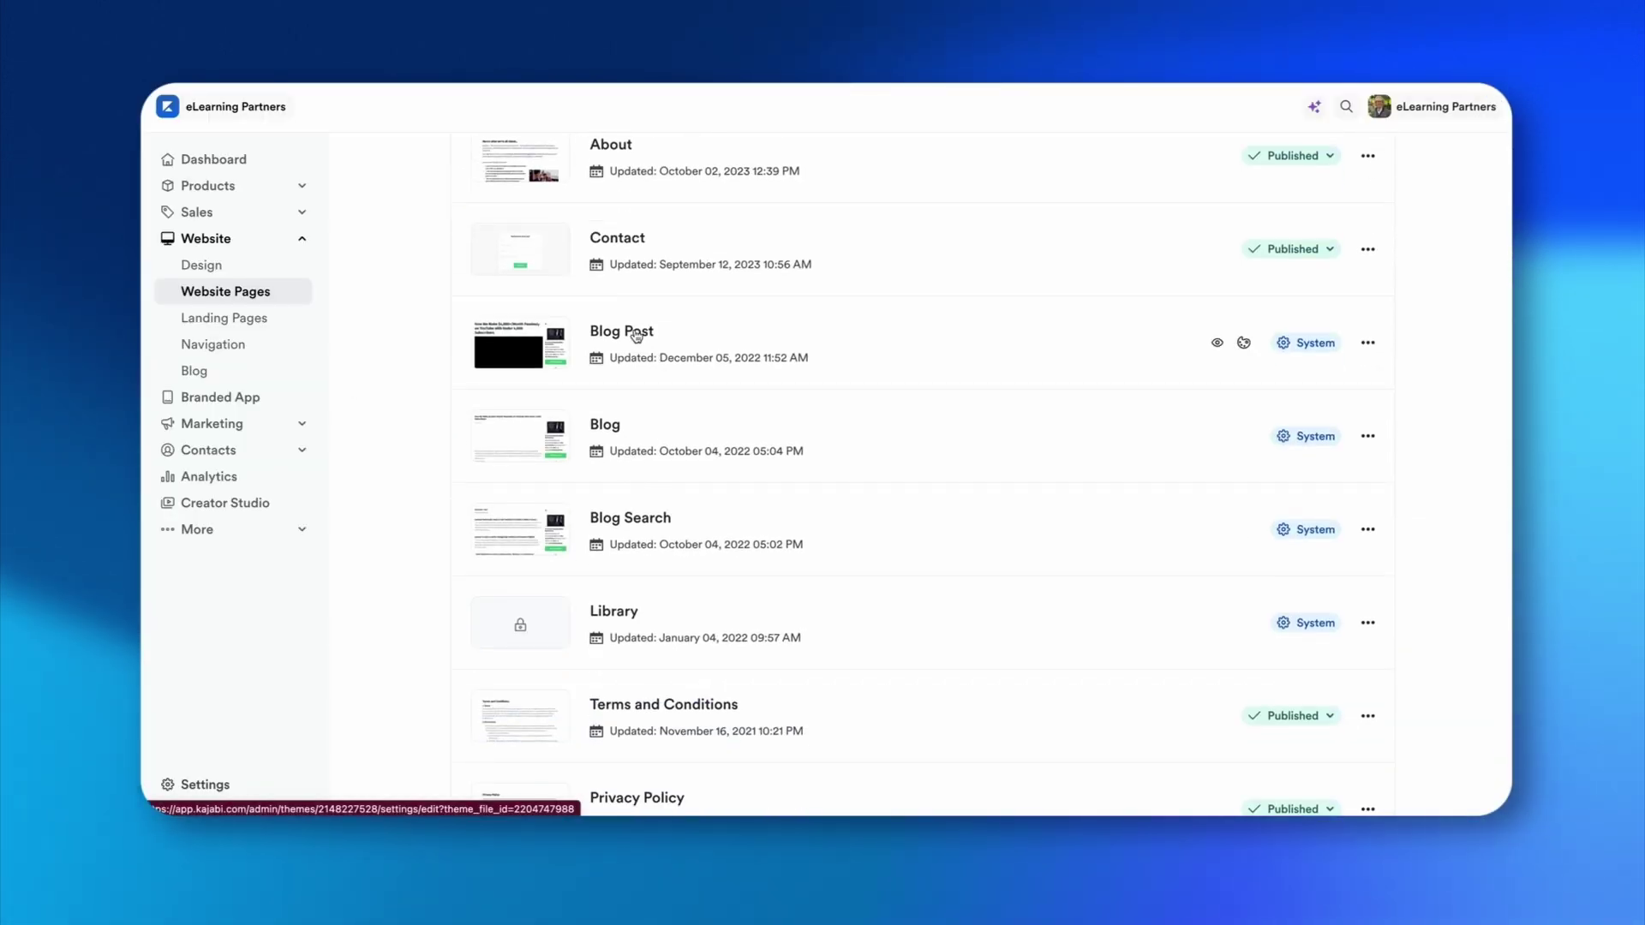
click(631, 339)
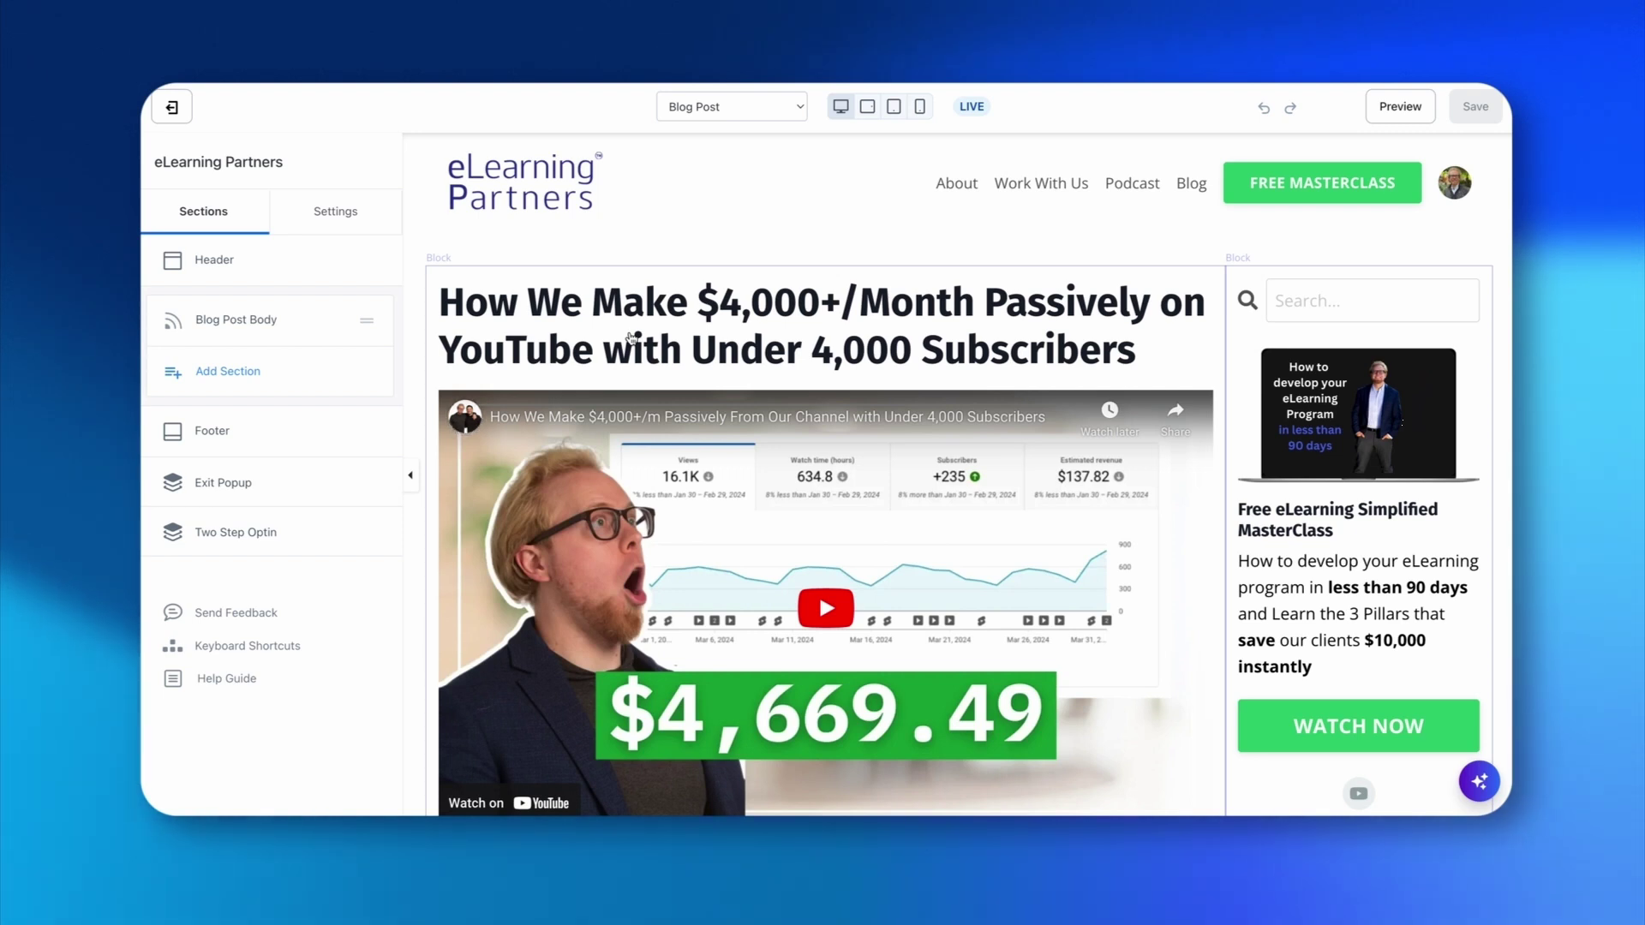
scroll(932, 451, down, 15)
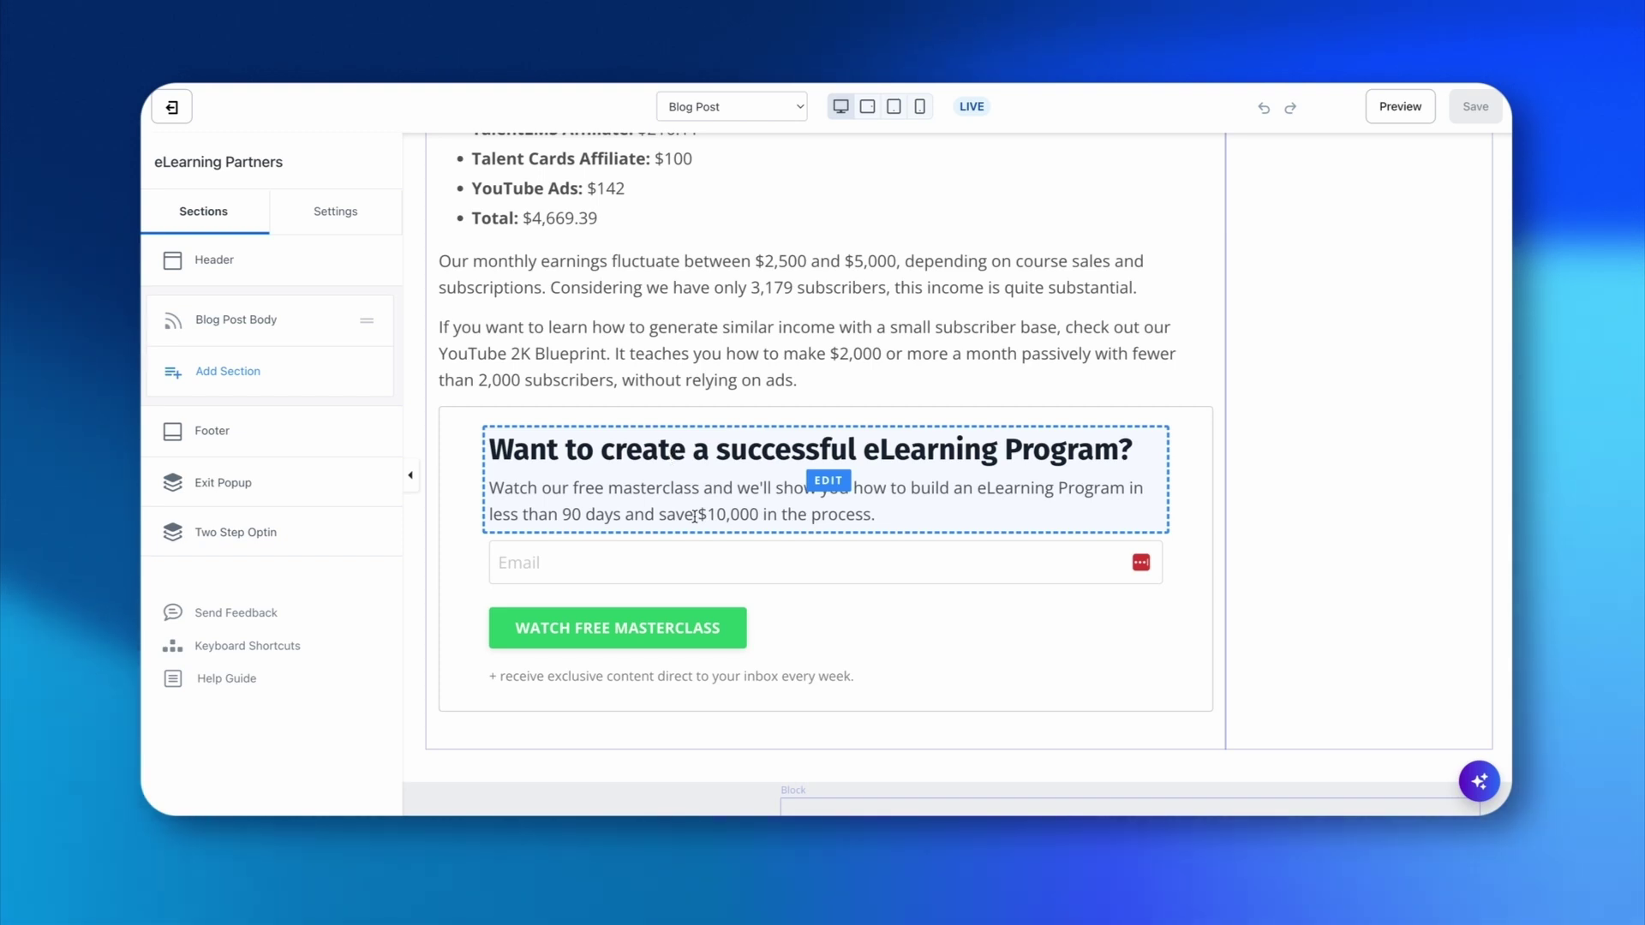
scroll(787, 545, up, 20)
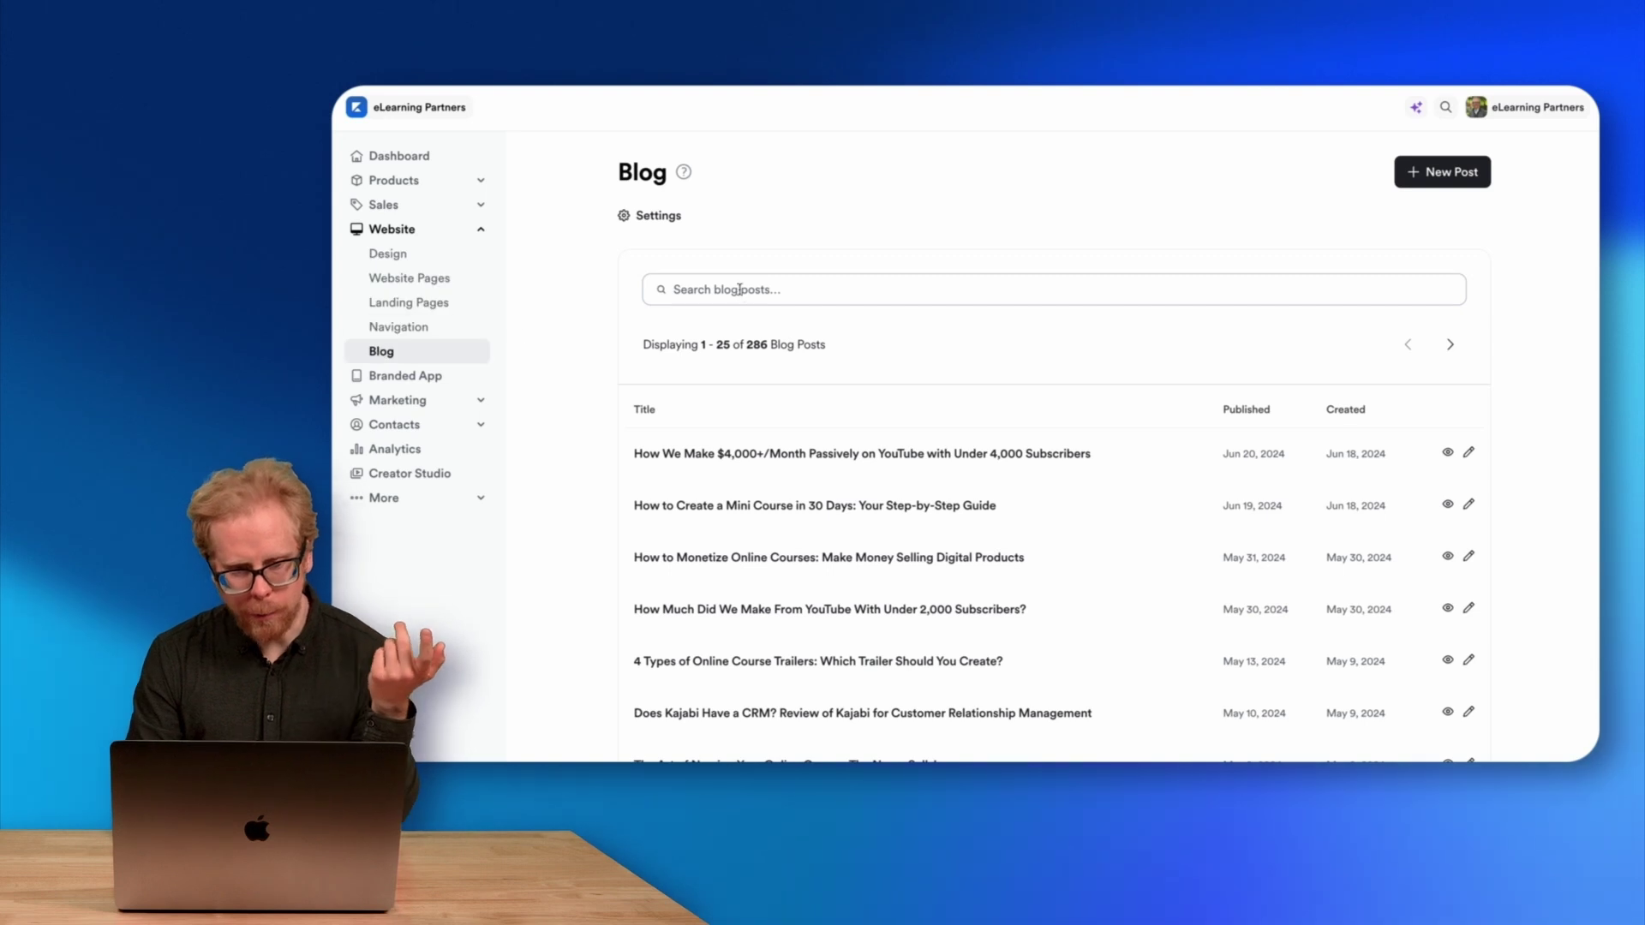
Start a new blog post from the blog posts list and view its media, details and visibility settings
click(1412, 183)
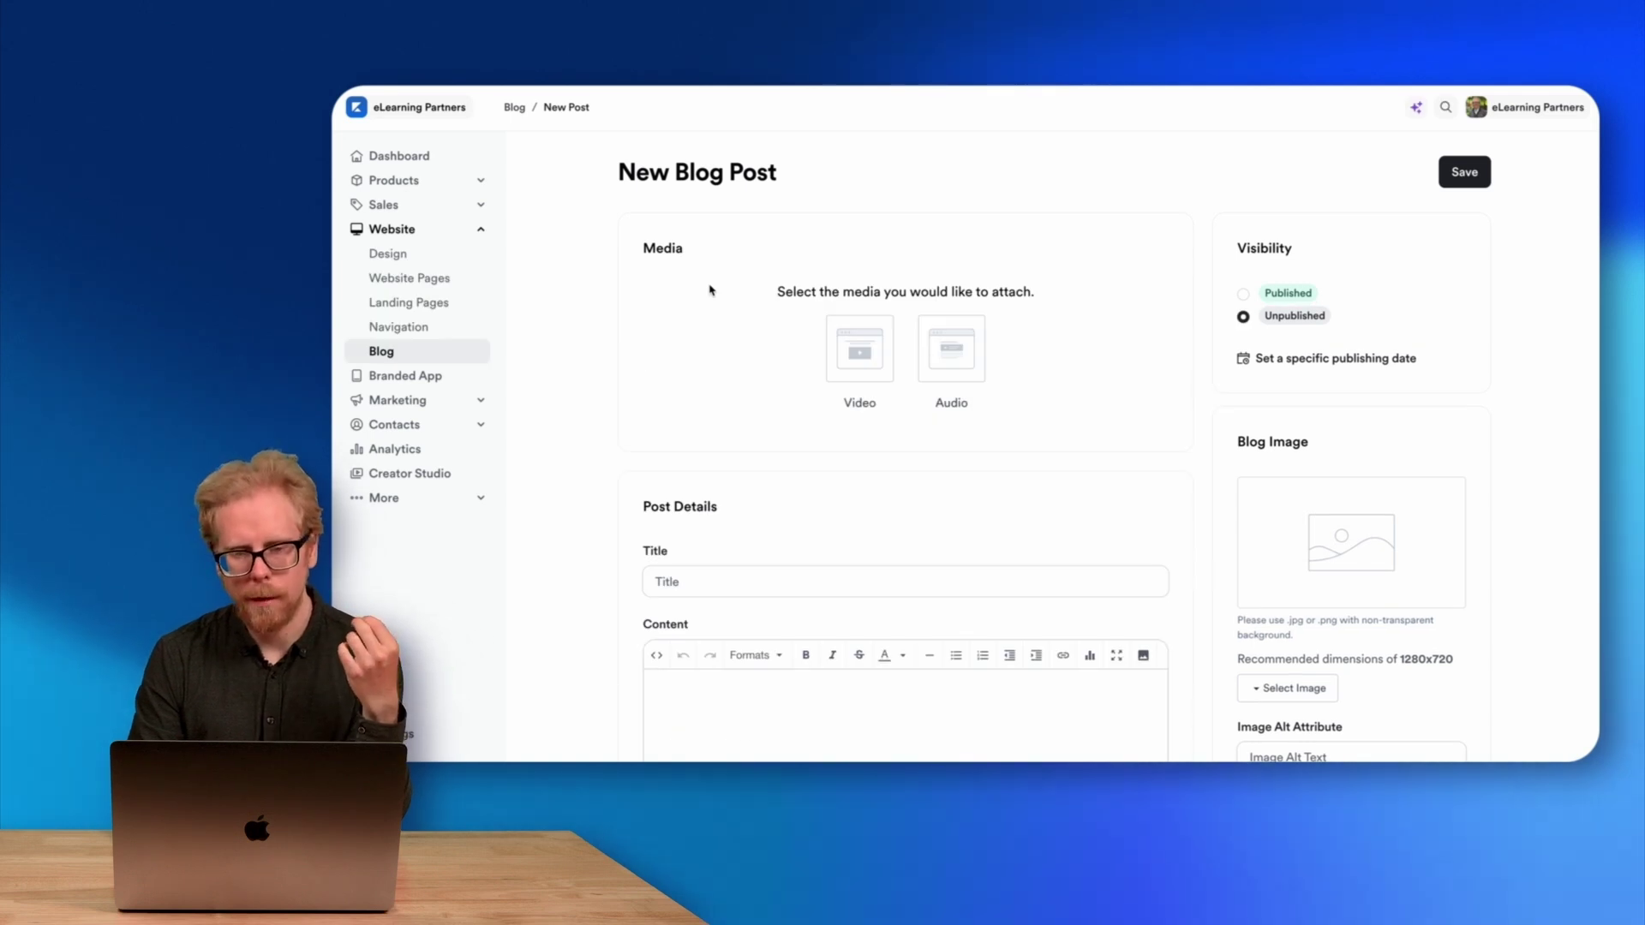
scroll(709, 290, down, 1)
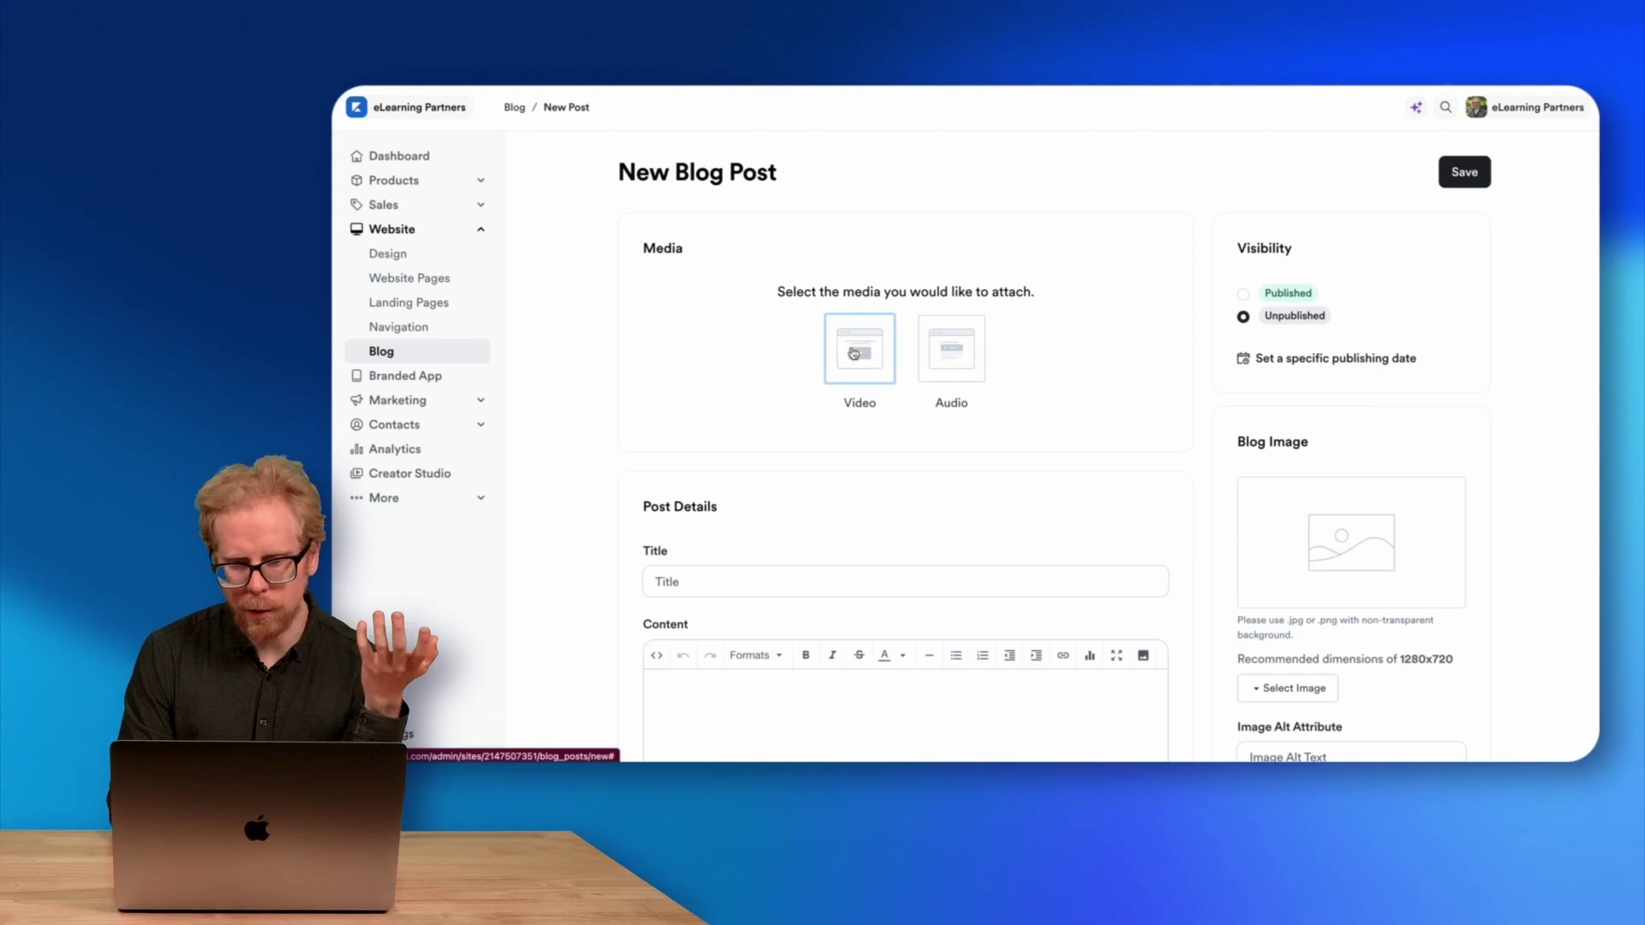
Review the new post's media options and title field, and open the HTML source code of its content
scroll(964, 358, down, 3)
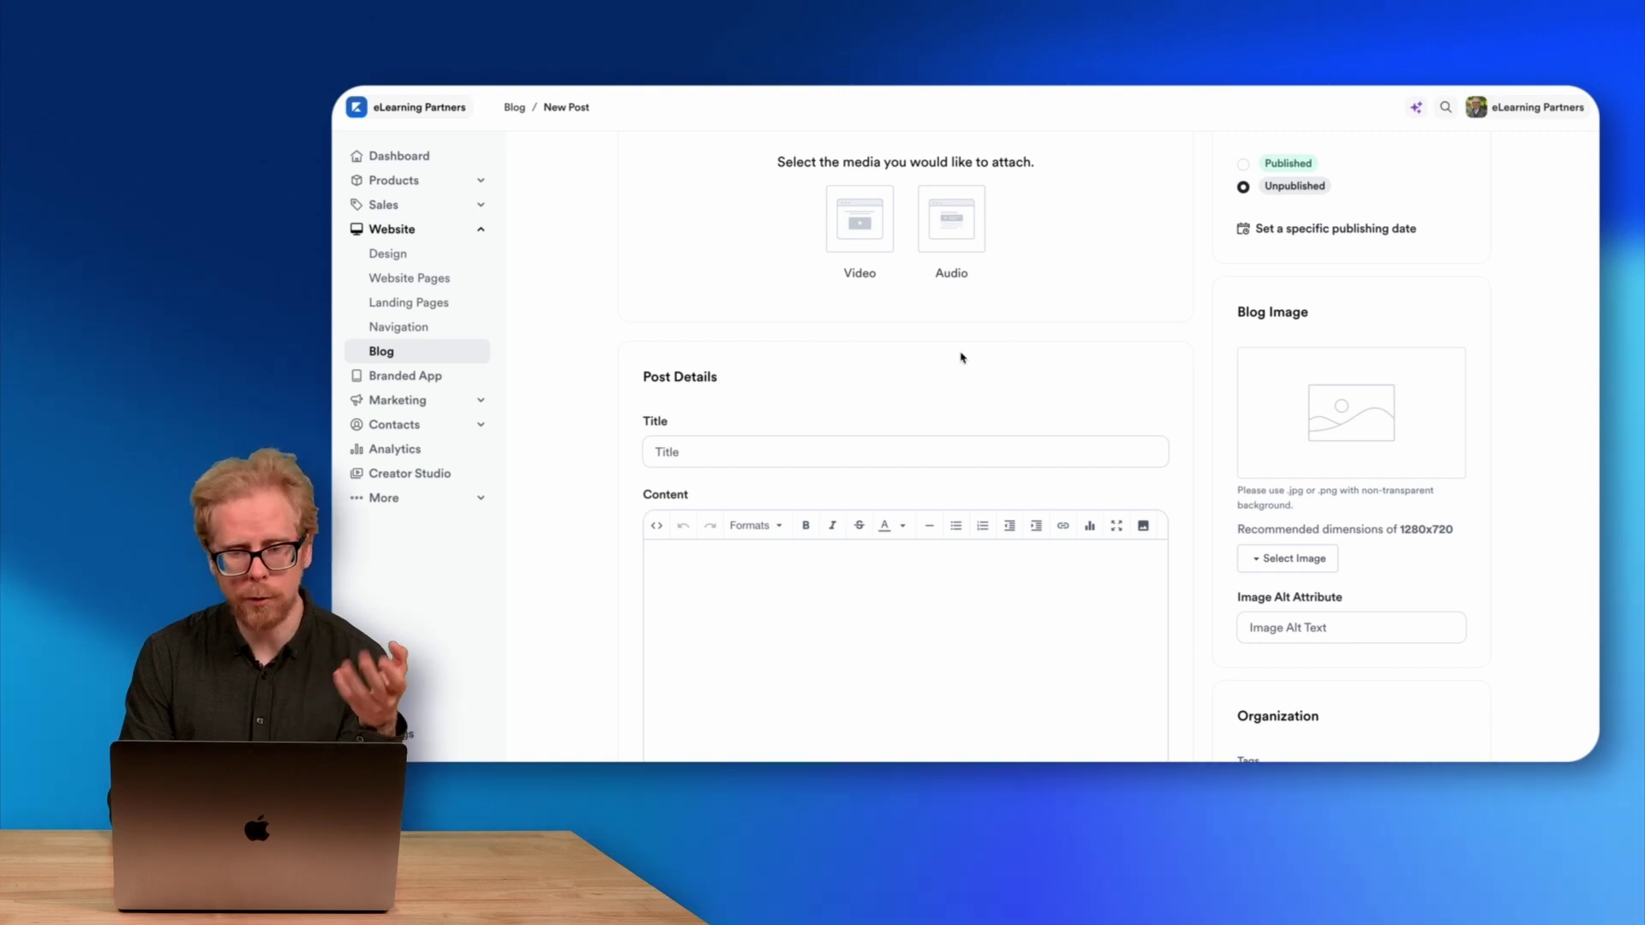
scroll(730, 323, up, 3)
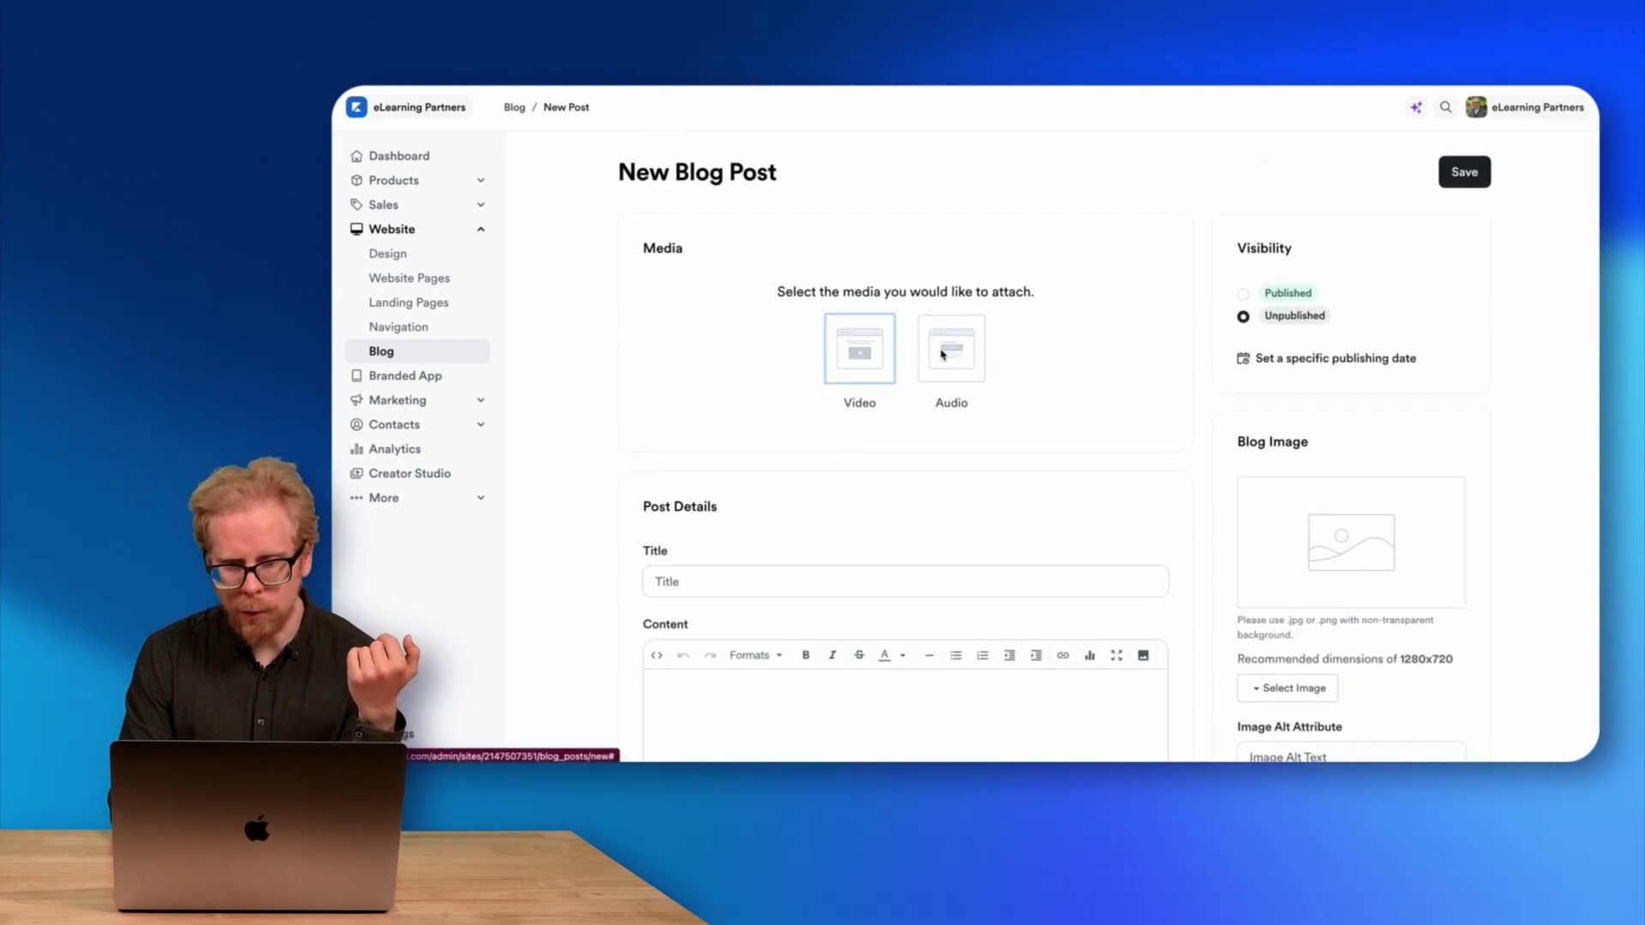
scroll(987, 356, down, 5)
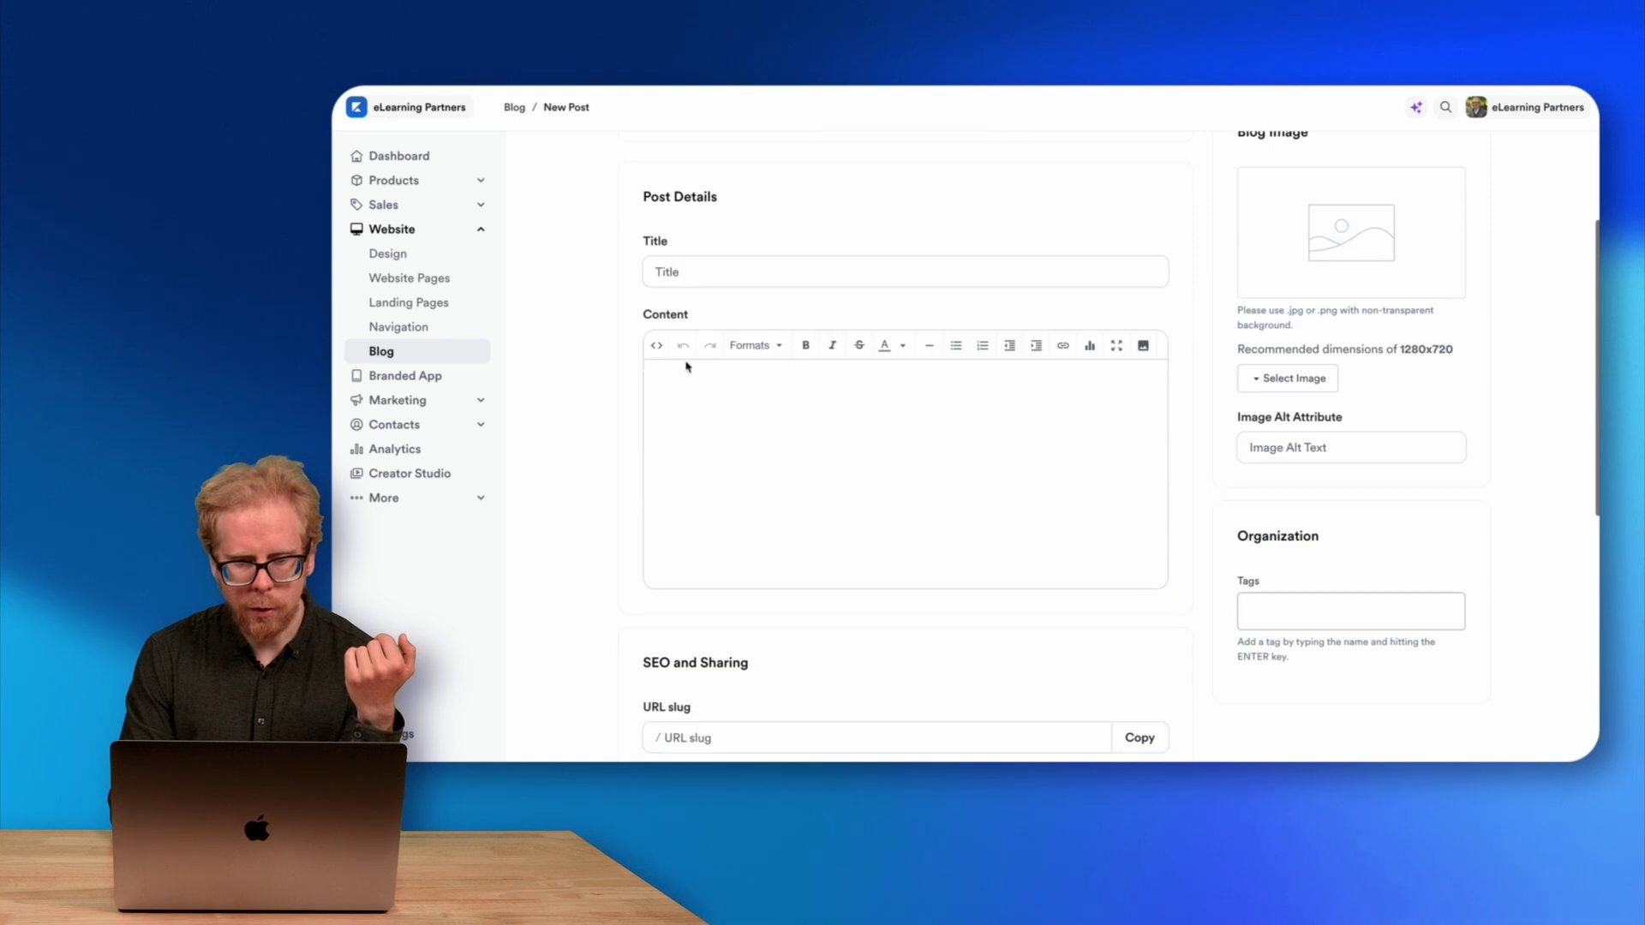
click(707, 272)
click(725, 227)
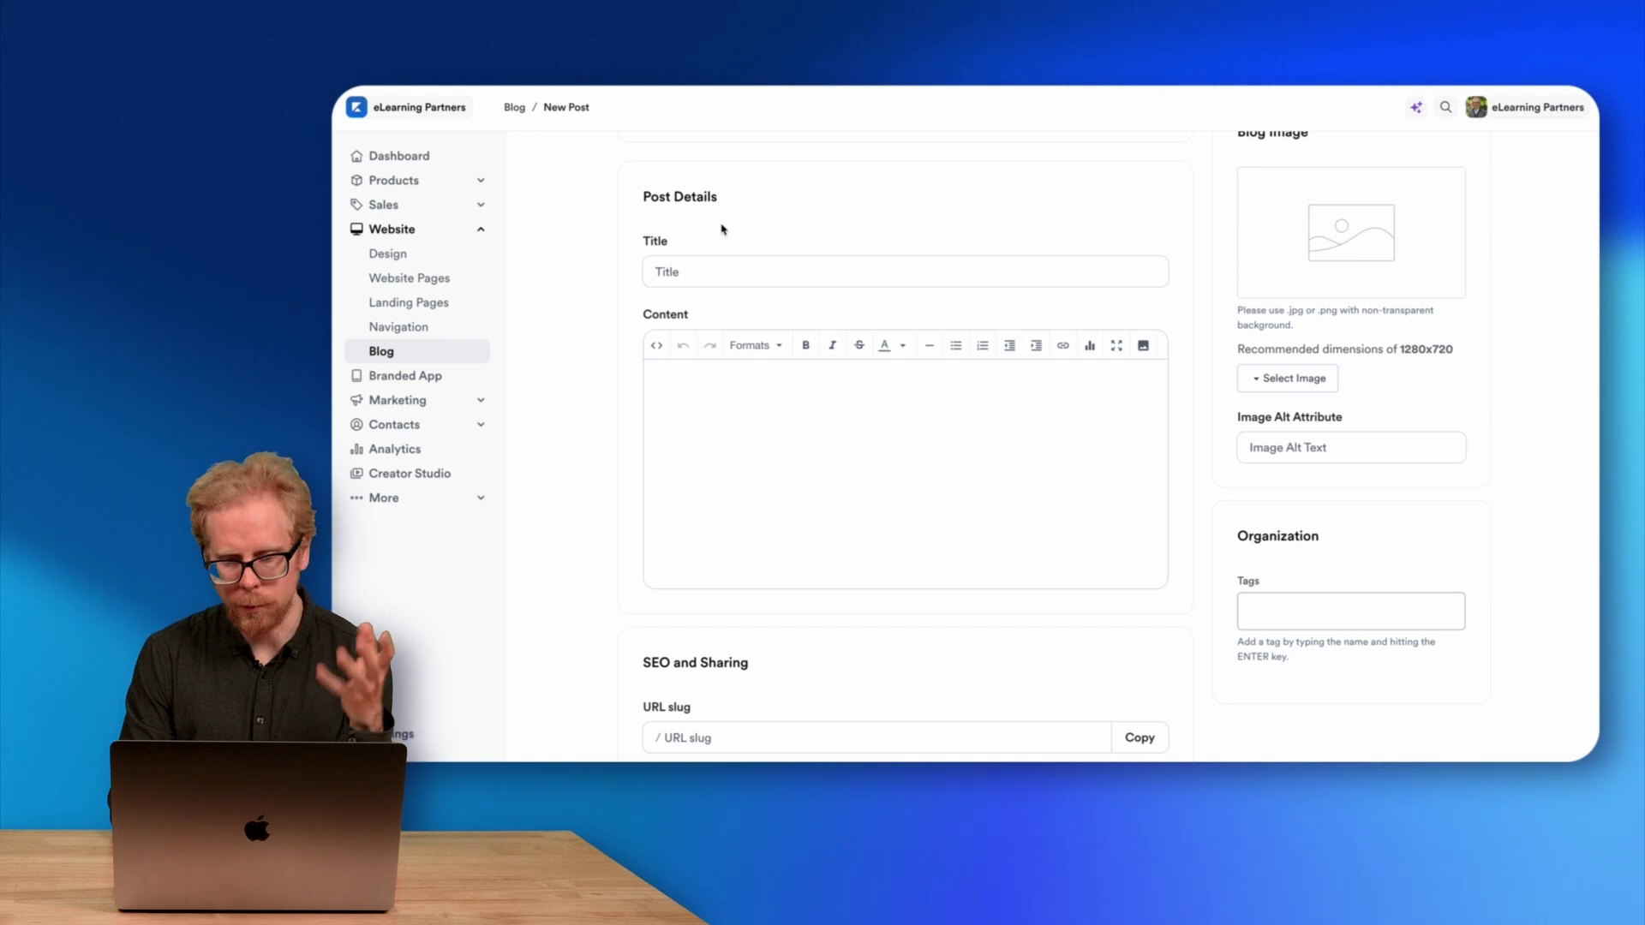
click(658, 346)
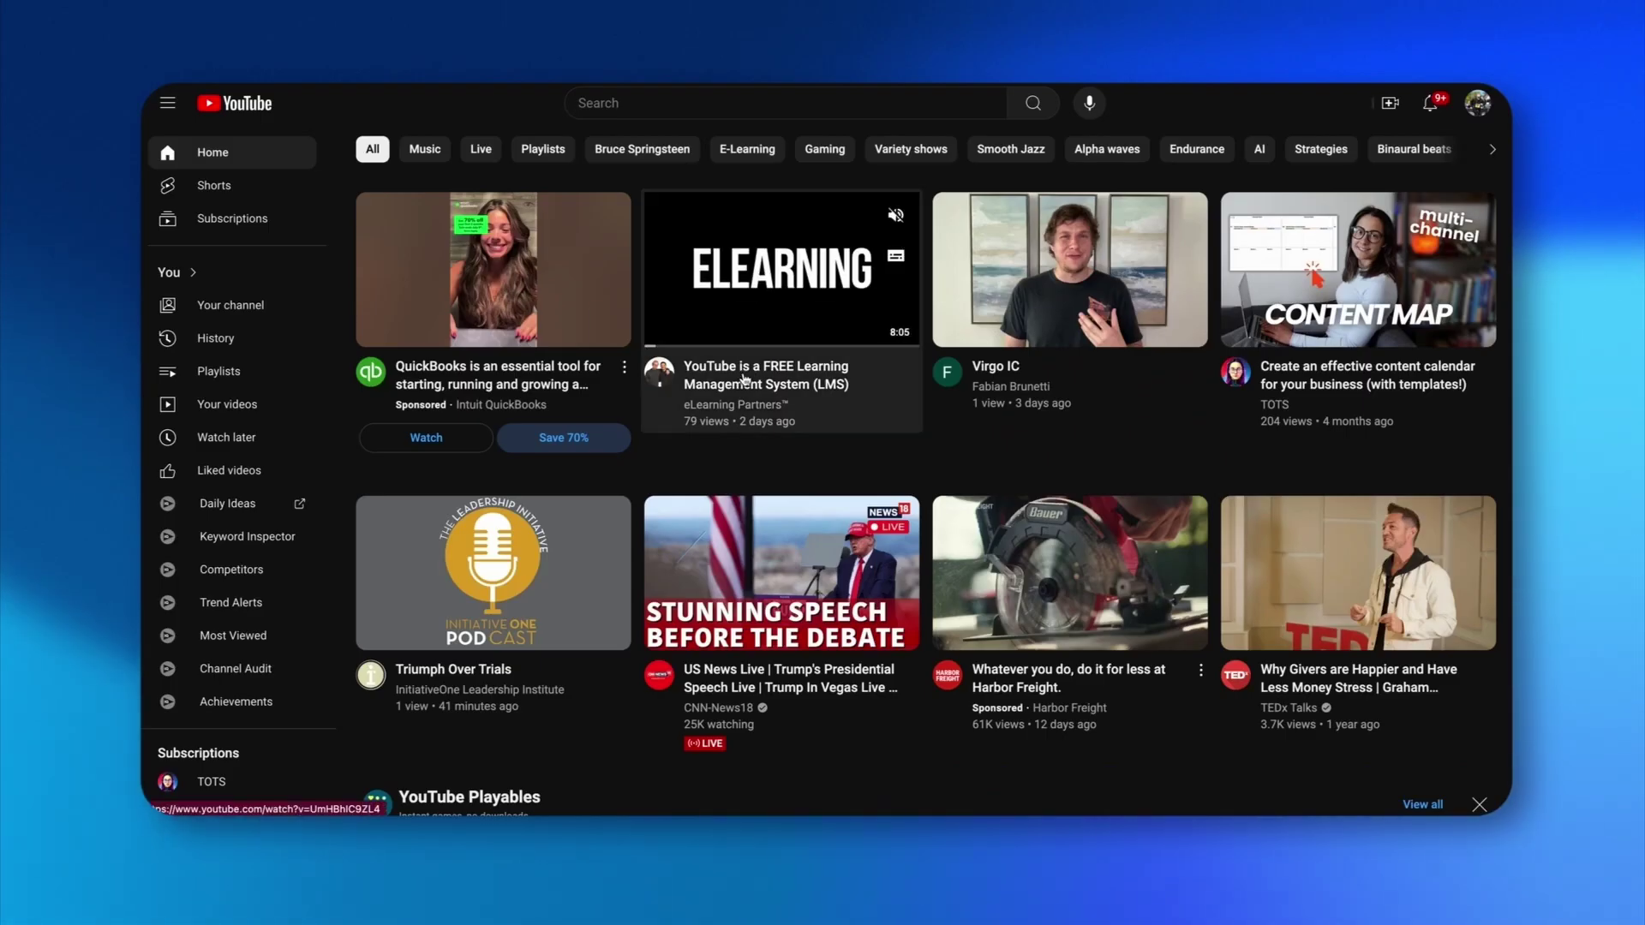
Switch to YouTube, open and pause the video "YouTube is a FREE Learning Management System (LMS)", and like it
click(747, 377)
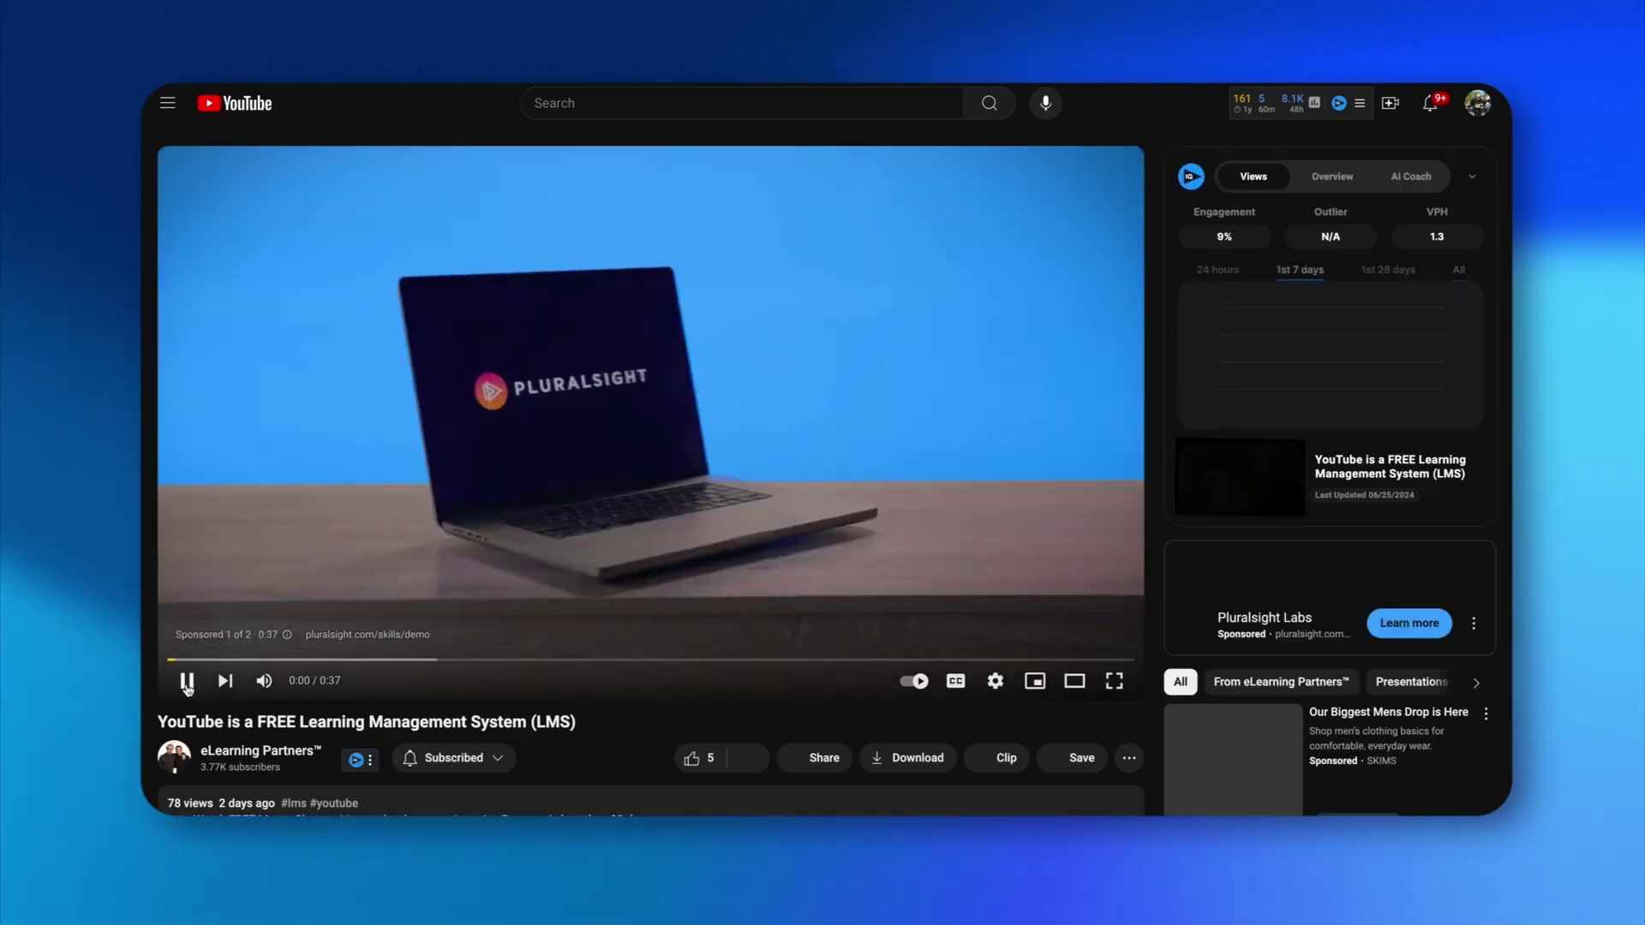
click(185, 681)
scroll(230, 682, down, 1)
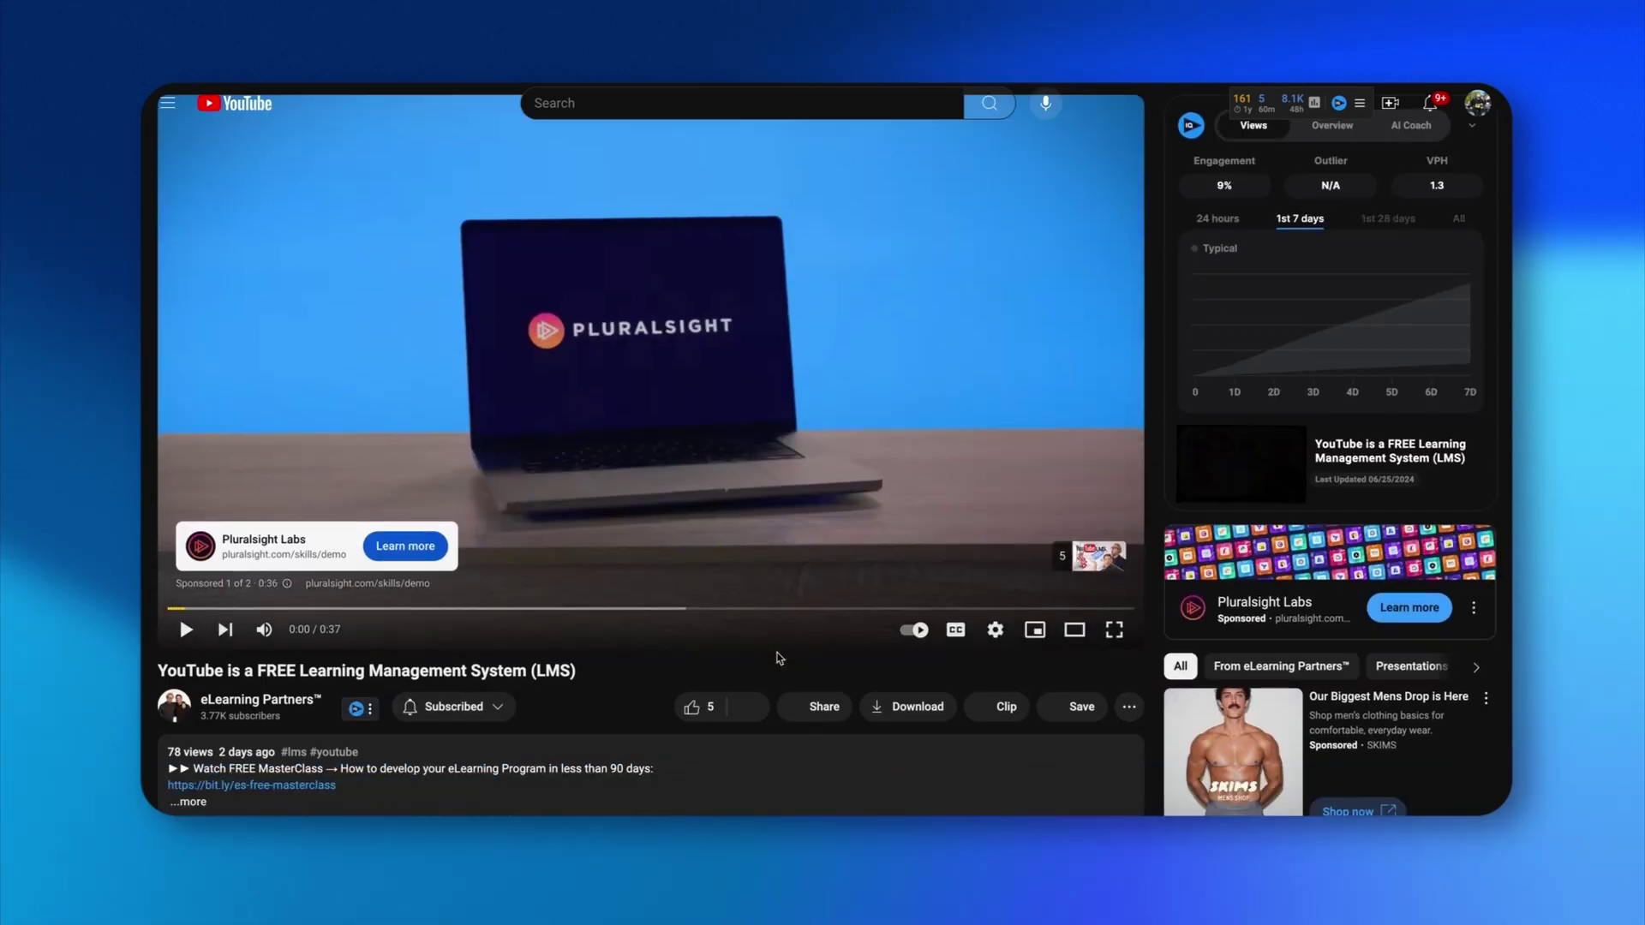
click(689, 661)
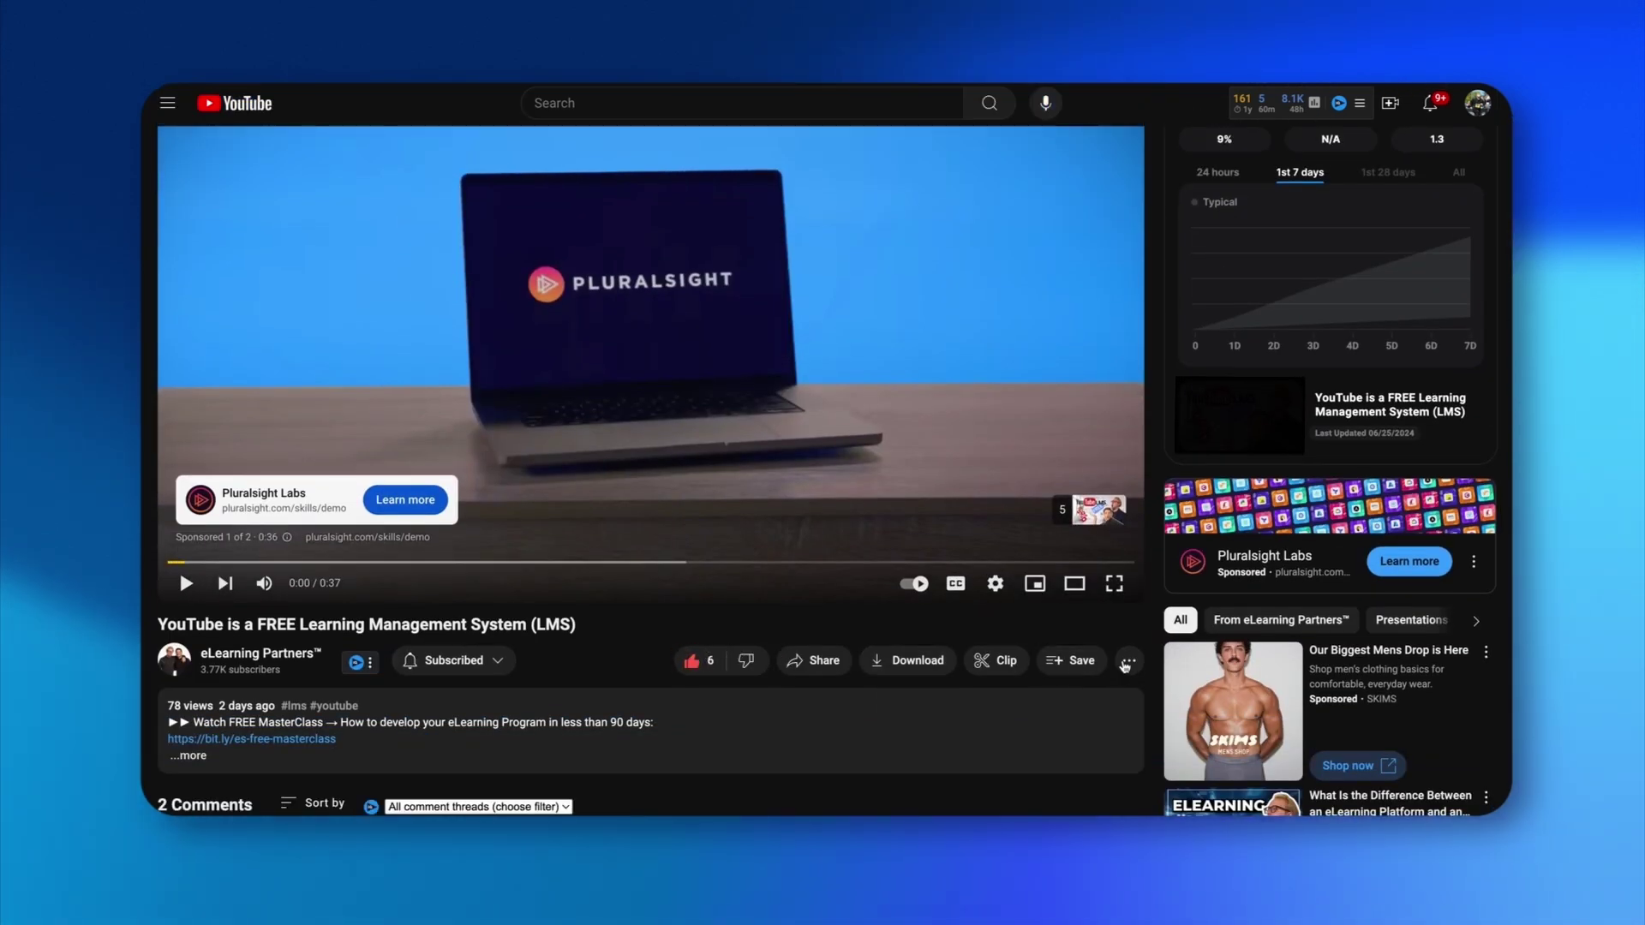
click(1128, 663)
click(1129, 662)
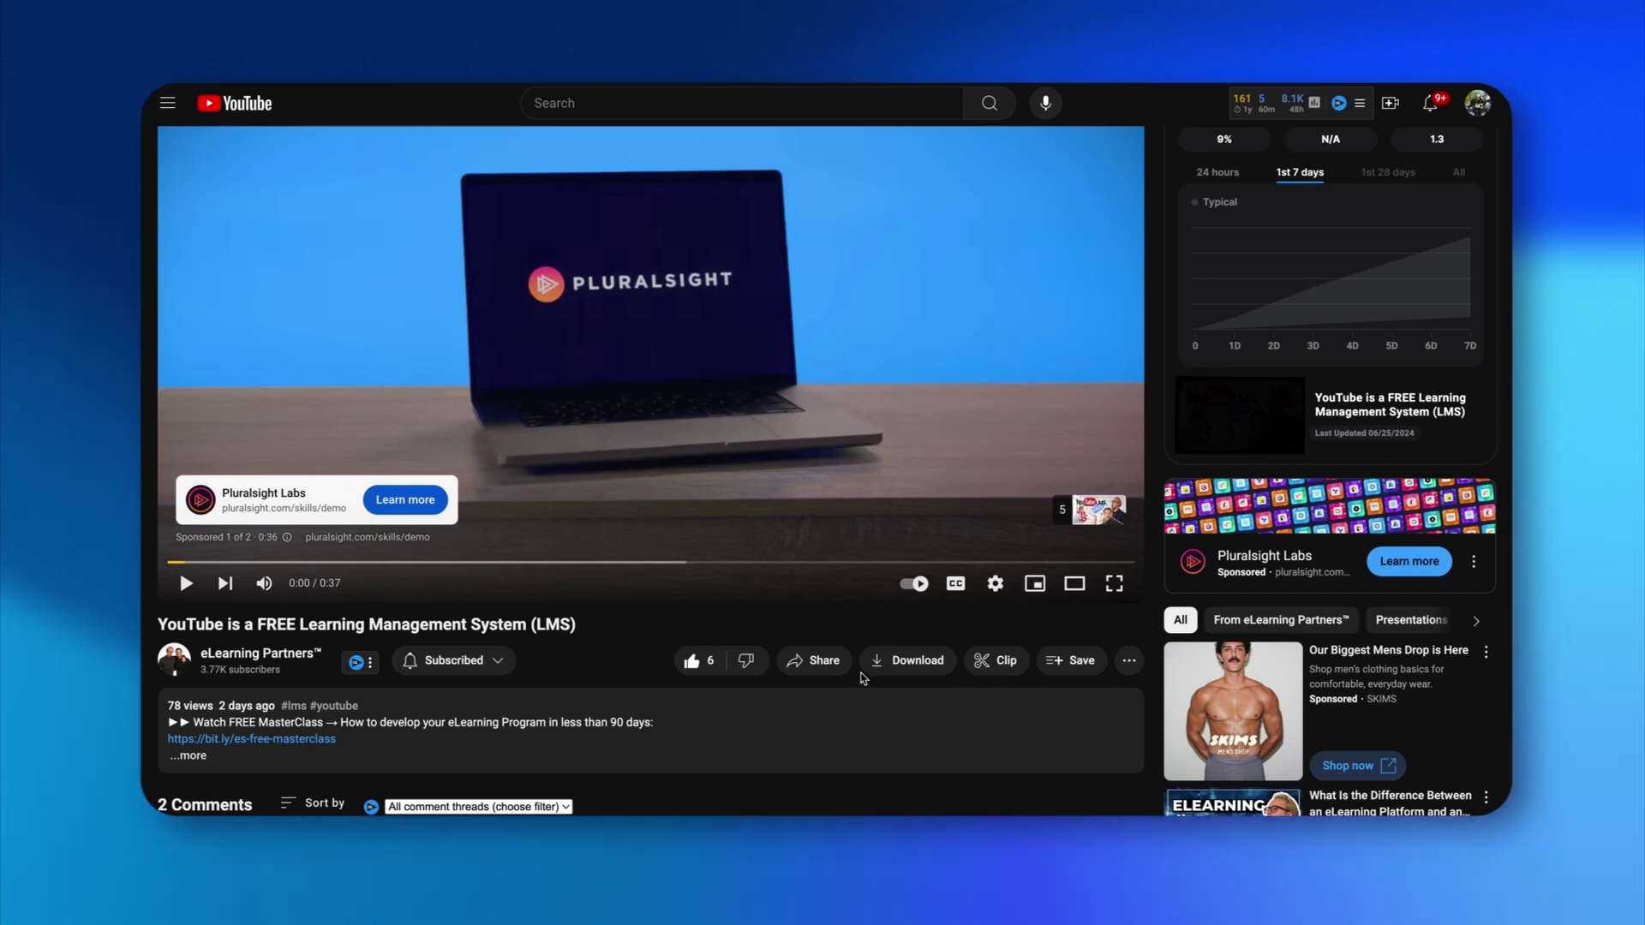
Copy the YouTube video's embed code from its sharing options
click(824, 662)
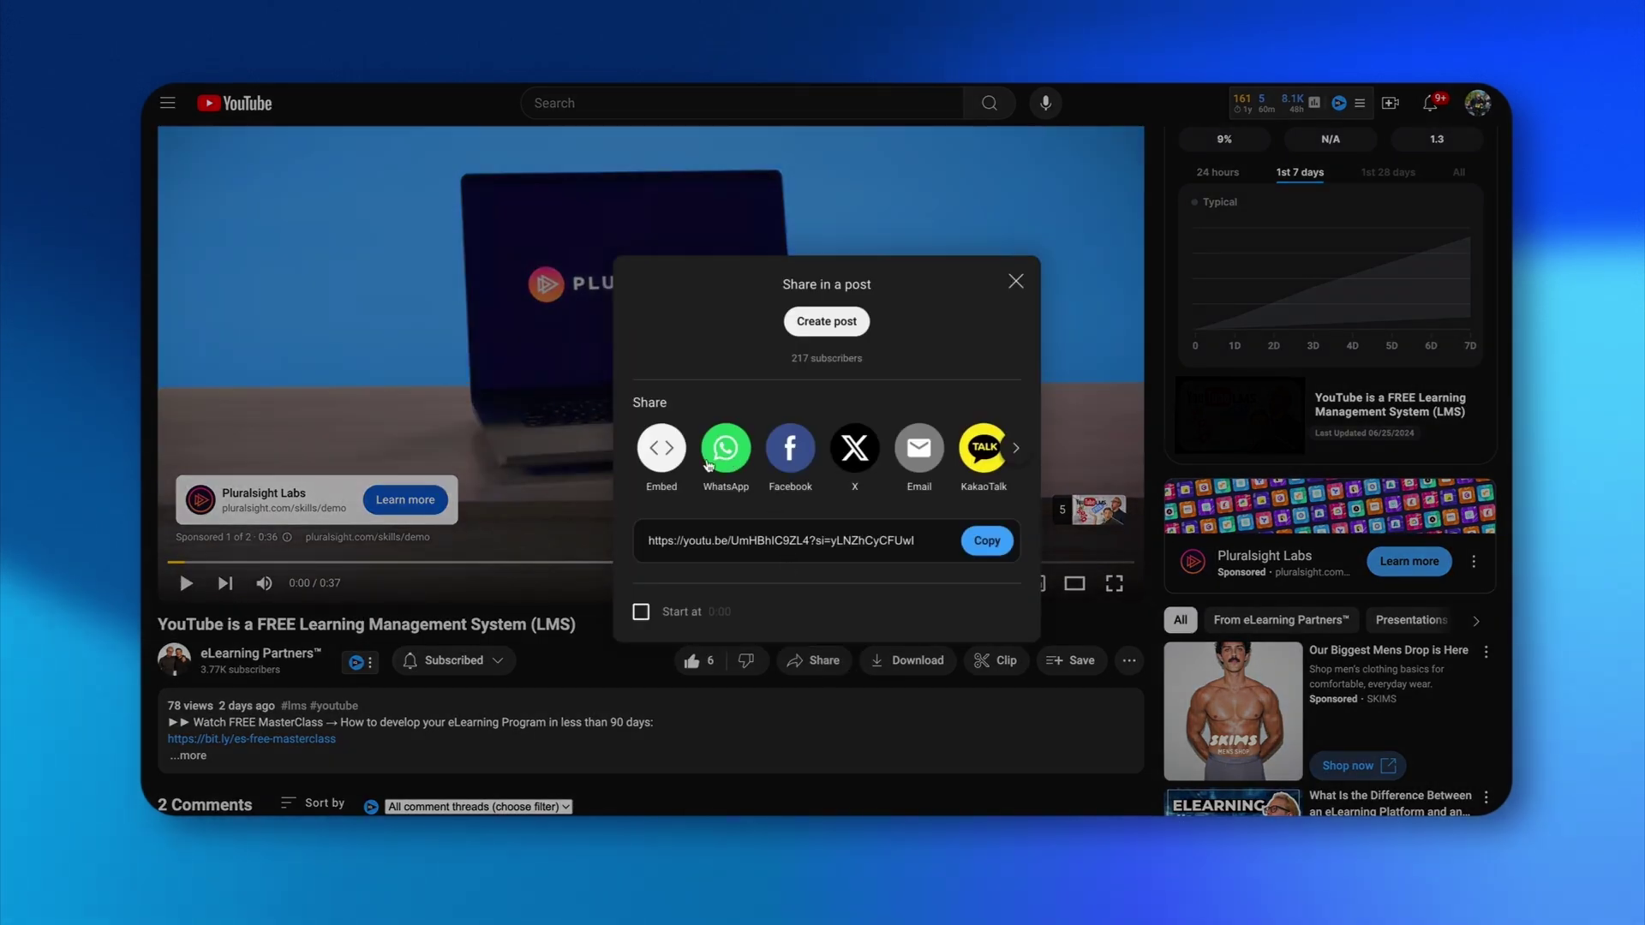
click(667, 457)
click(1162, 378)
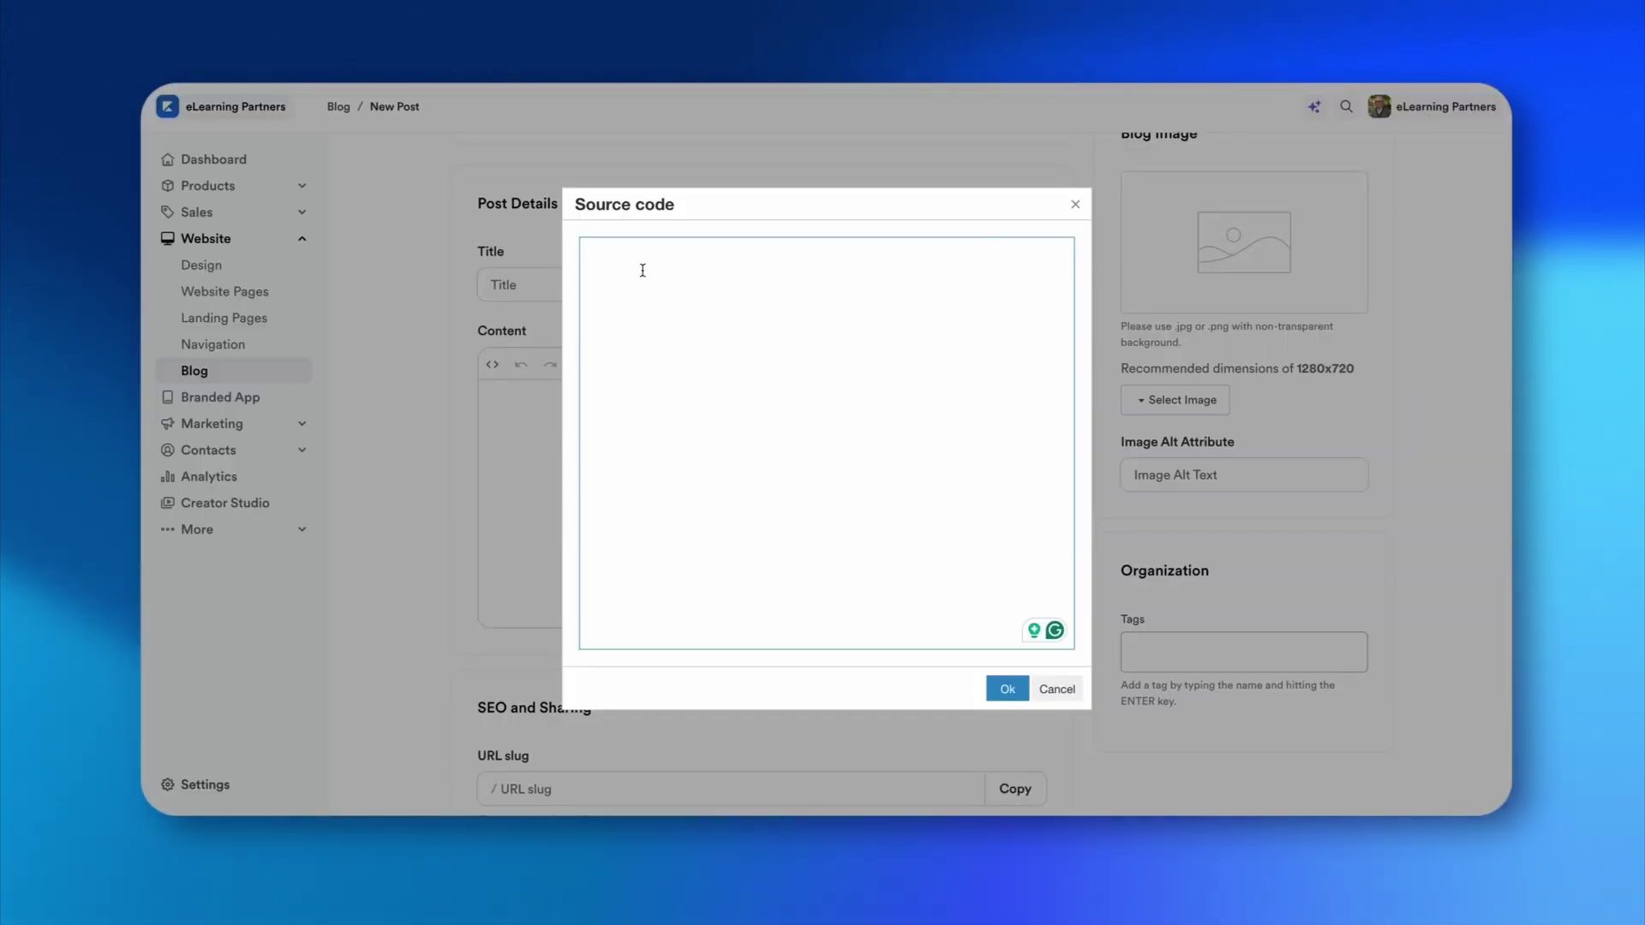
Switch back to the new Kajabi post, paste the YouTube iframe embed code into the content's source code and apply it
text(<iframe width="560" height="315" src="https://www.youtube.com/embed/UmHBhIC9ZL4?si=yLNZhCyCFUwE9chJ" title="YouTube video player" frameborder="0" allow="accelerometer; autoplay; clipboard-write; encrypted-media; gyroscope; picture-in-picture; web-share" referrerpolicy="strict-origin-when-cross-origin" allowfullscreen></iframe>)
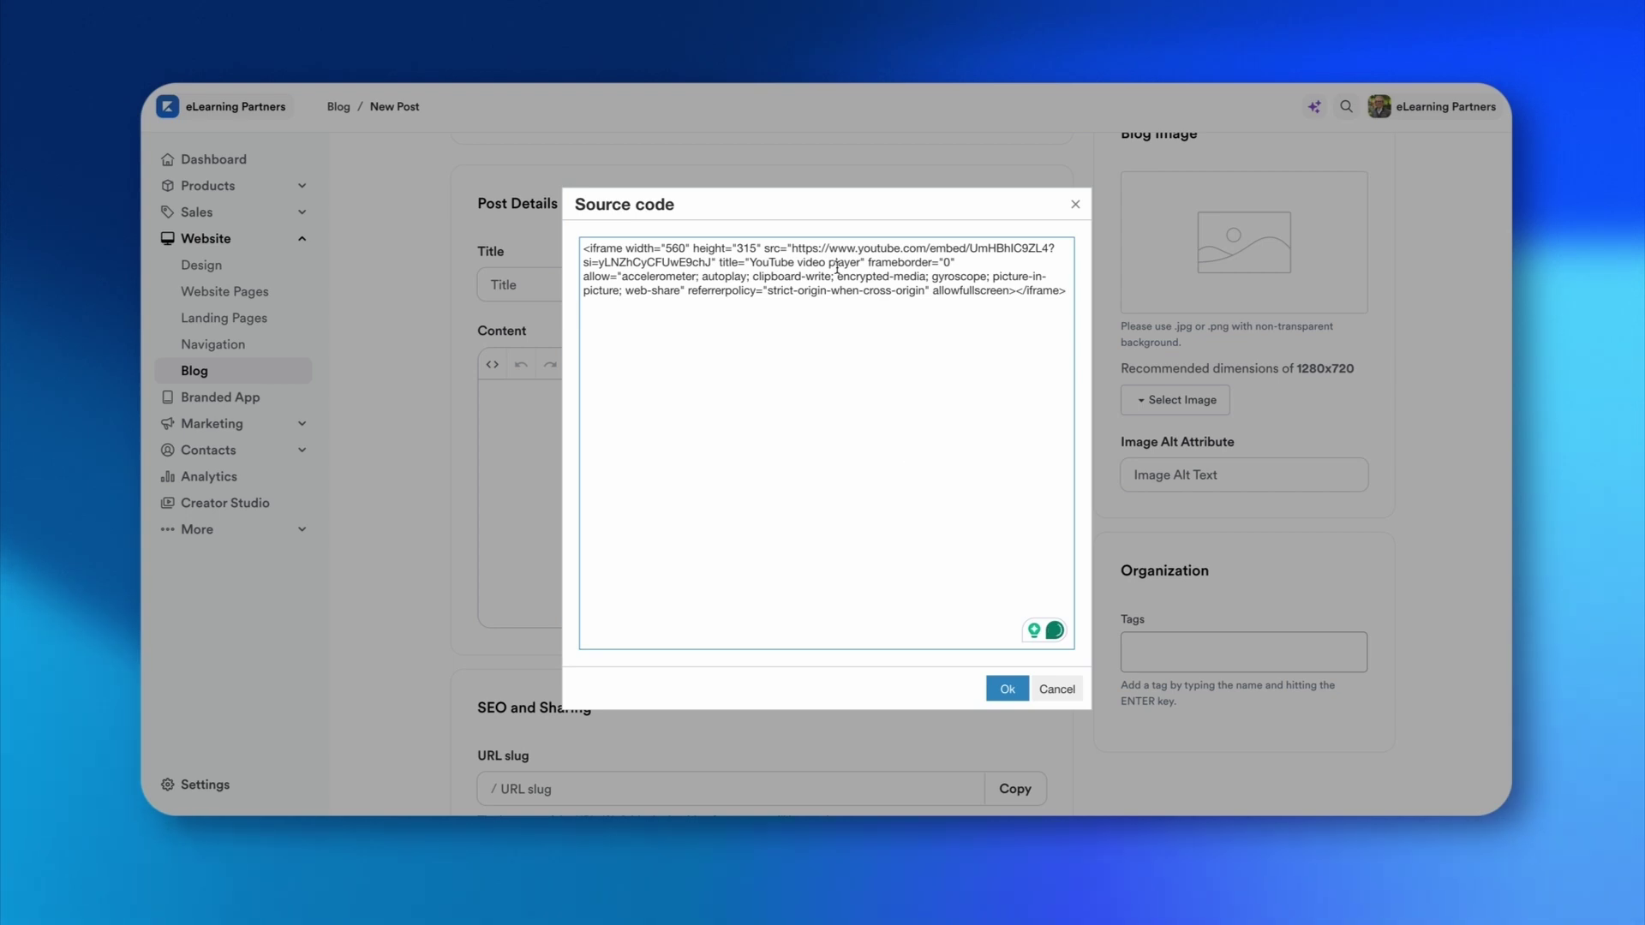
drag(585, 250, 1225, 339)
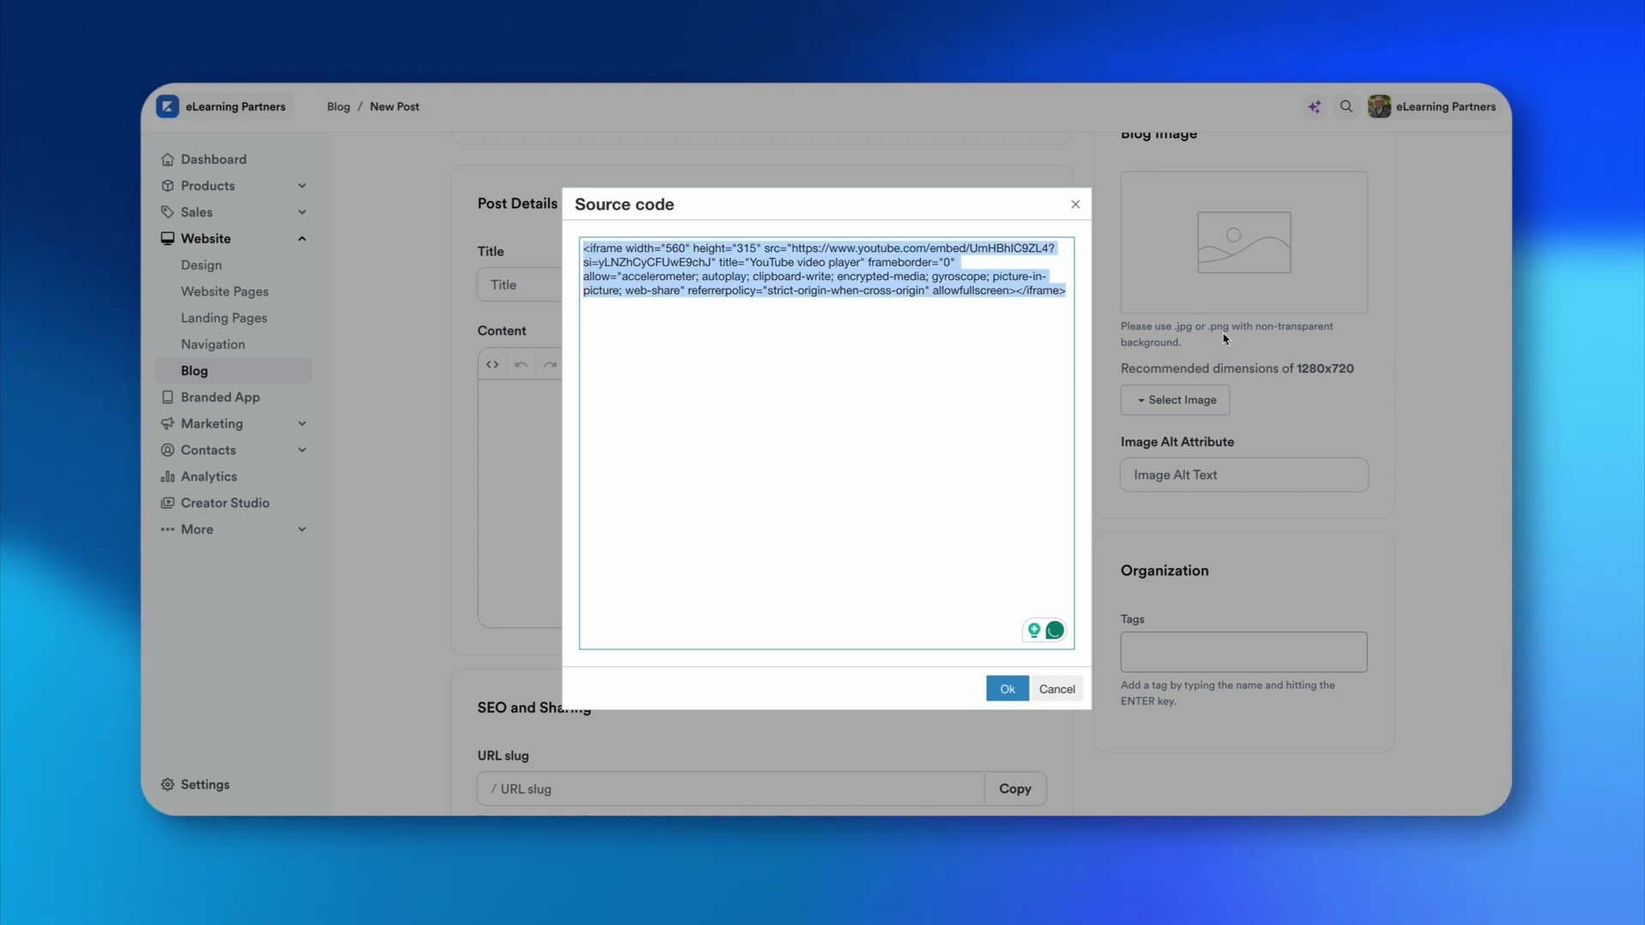
click(1008, 689)
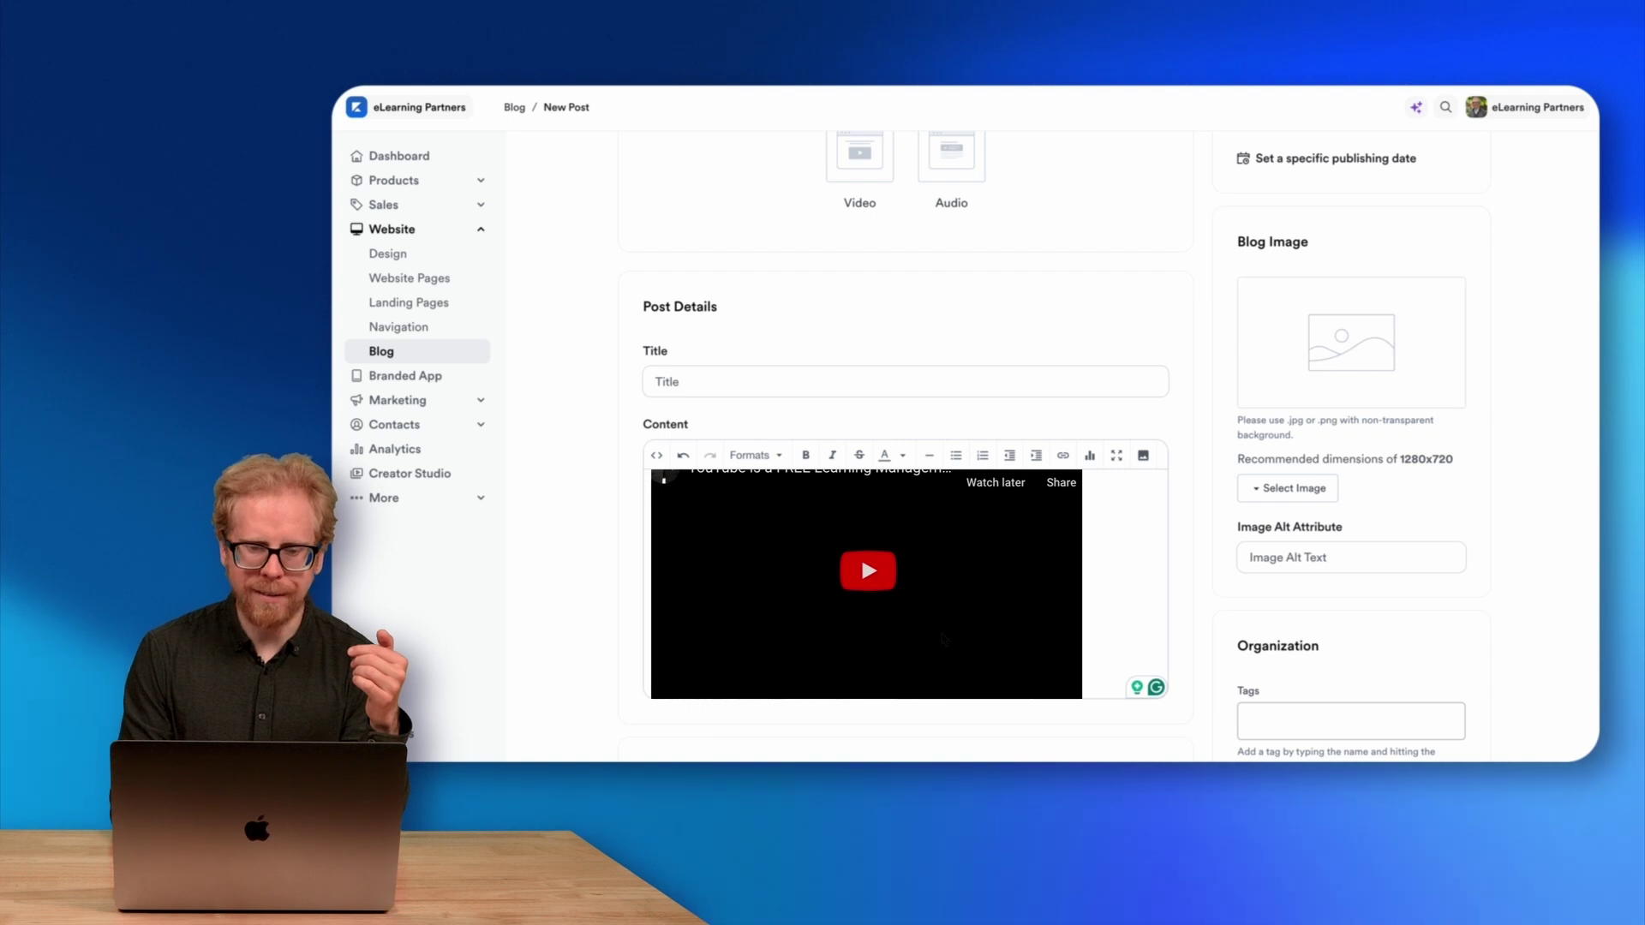
Review the new post's form around the embedded video and highlight the Blog Image heading
scroll(845, 551, up, 2)
scroll(845, 552, up, 1)
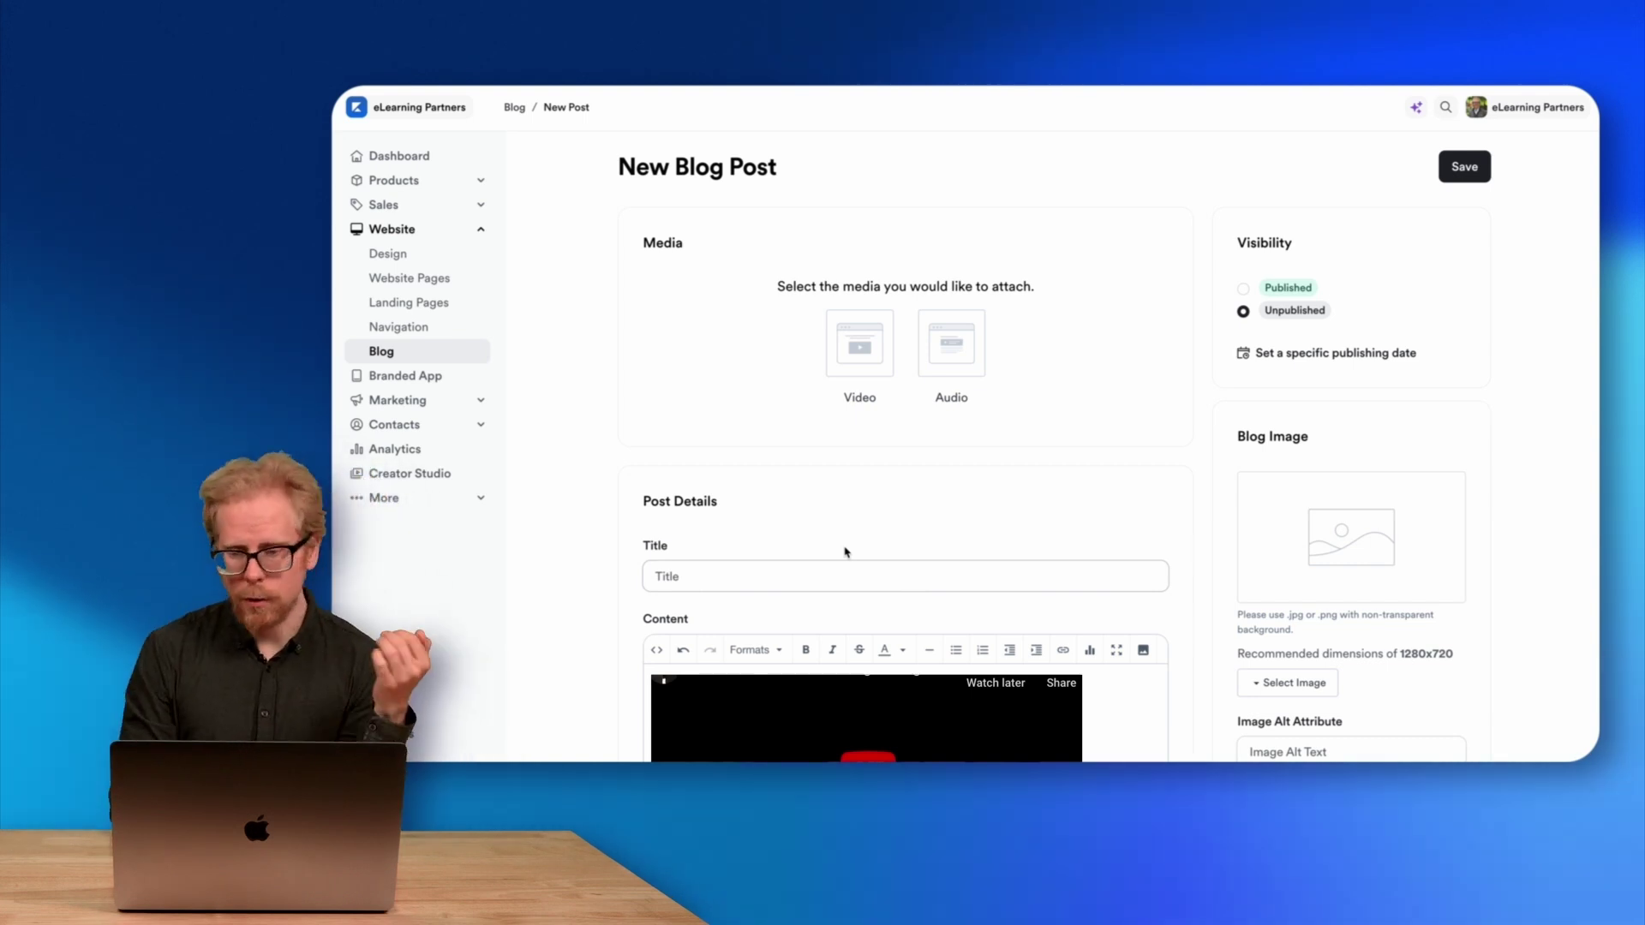
scroll(1053, 449, down, 2)
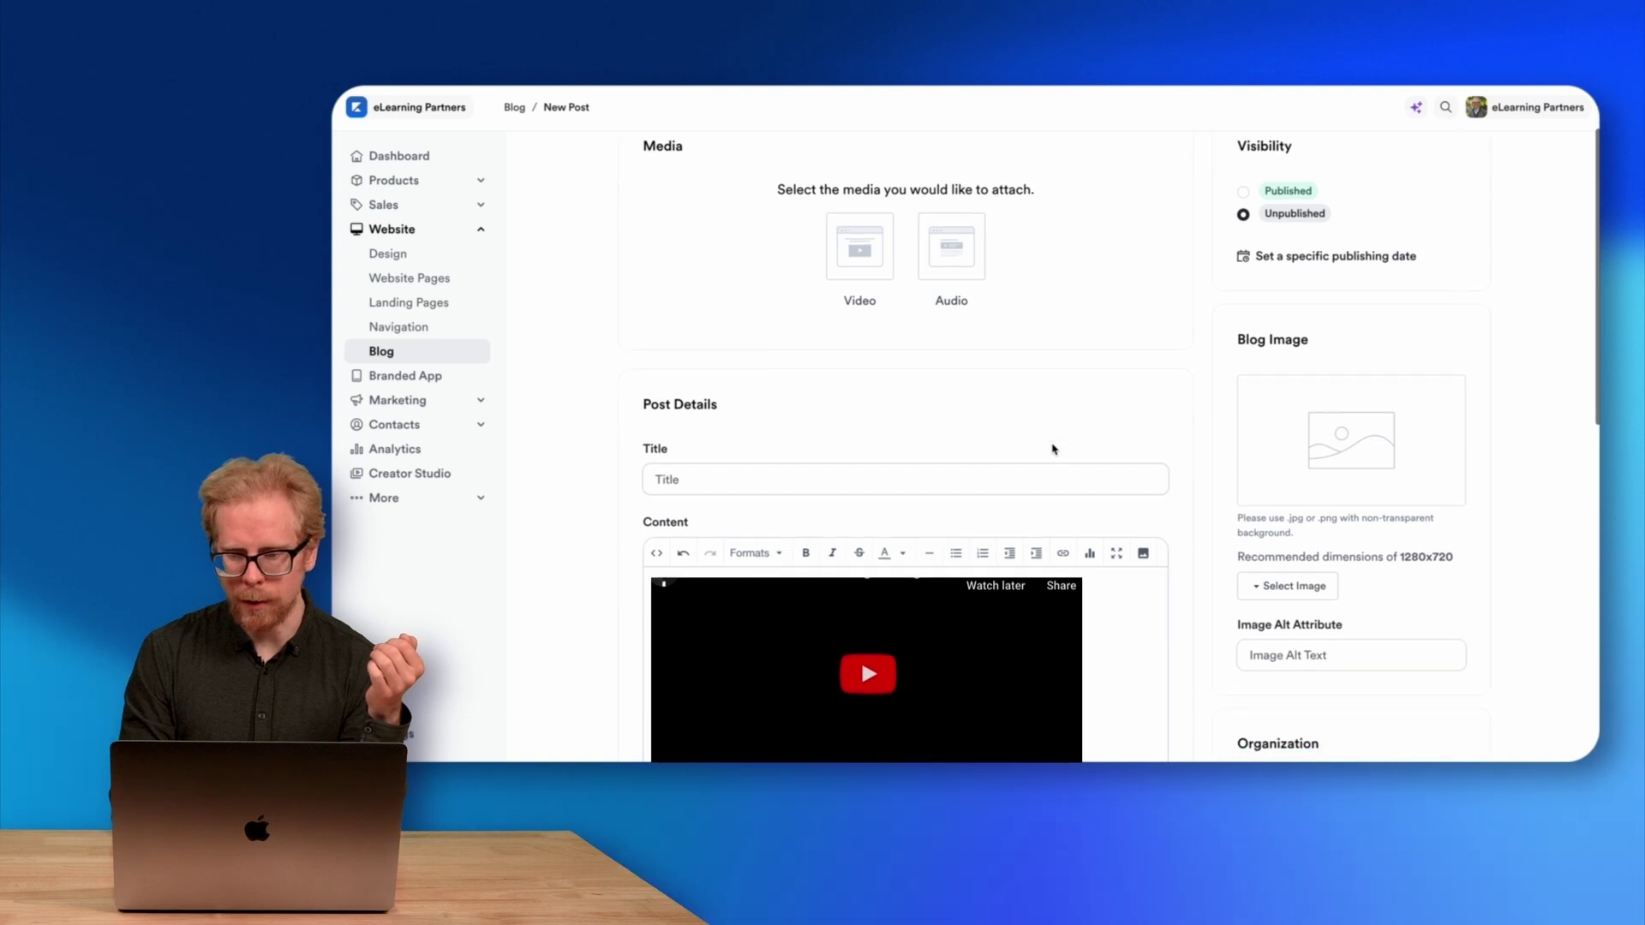
drag(1238, 340, 1395, 370)
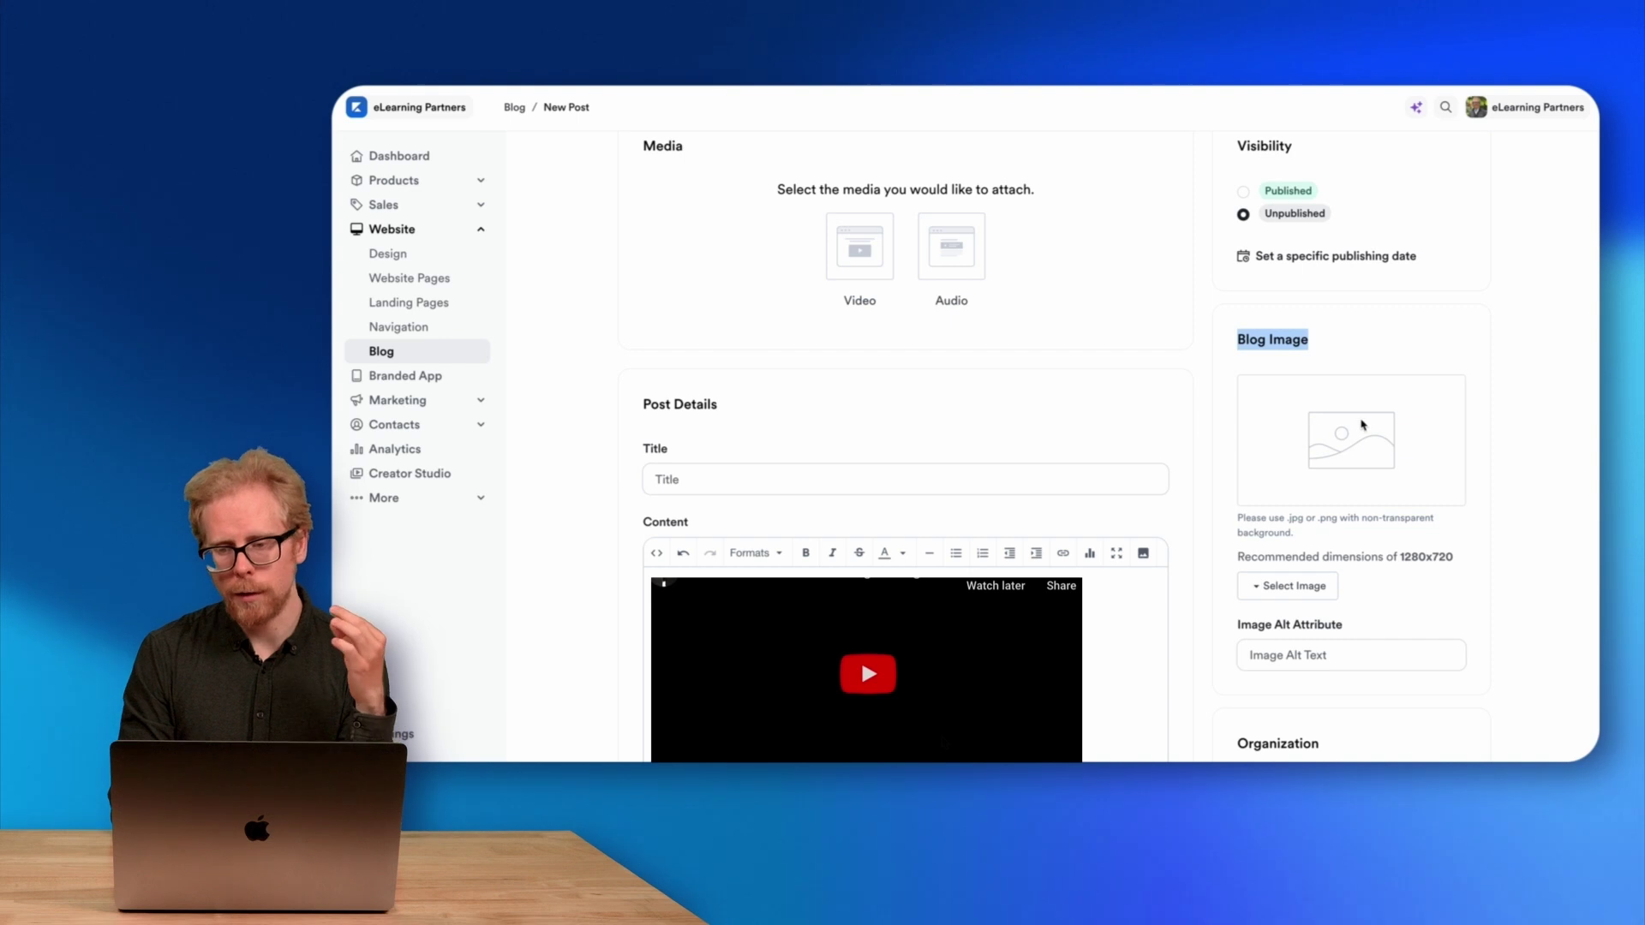
click(1296, 340)
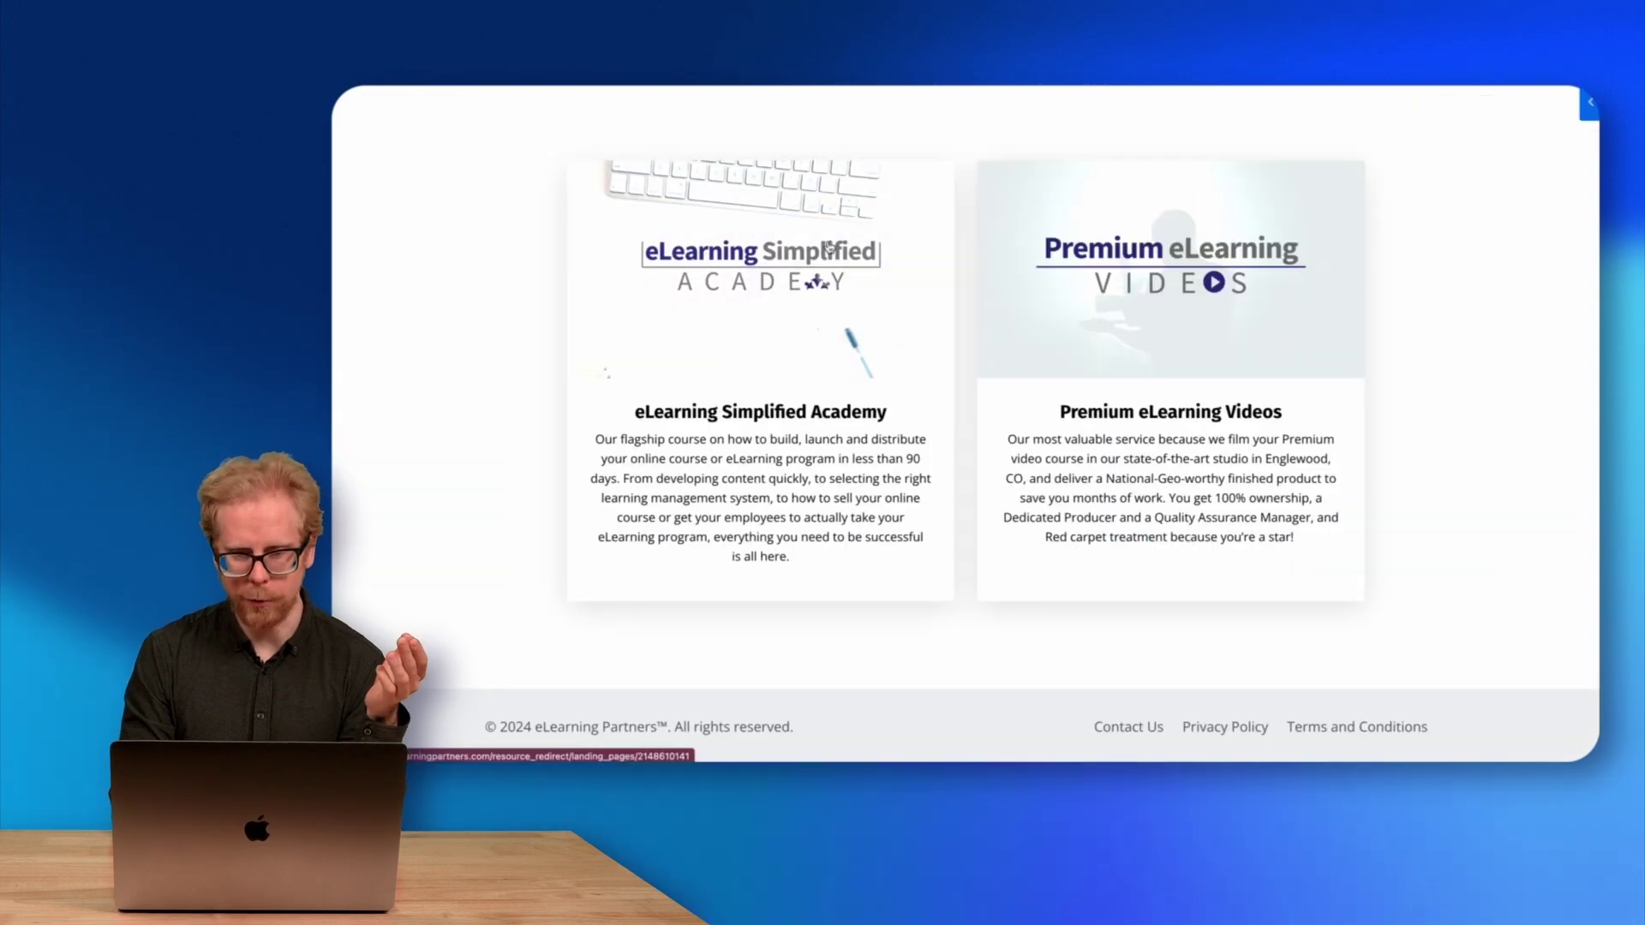
Open the Blog page of the public eLearning Partners site, look through its posts and start the first post's video
scroll(829, 247, up, 3)
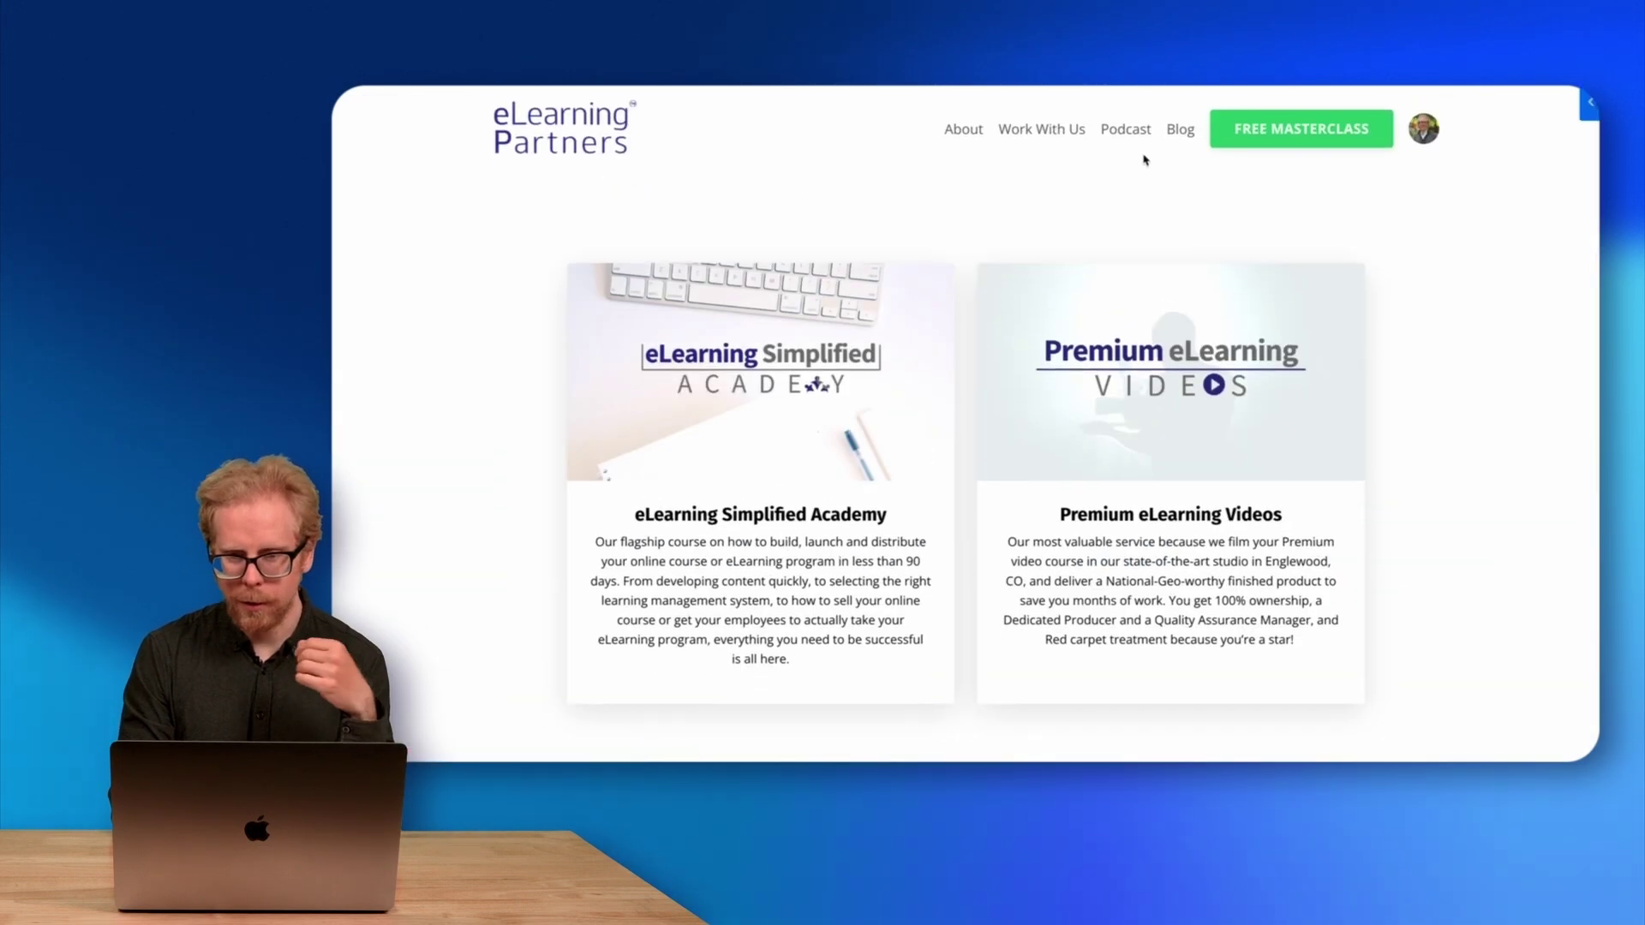
click(1181, 129)
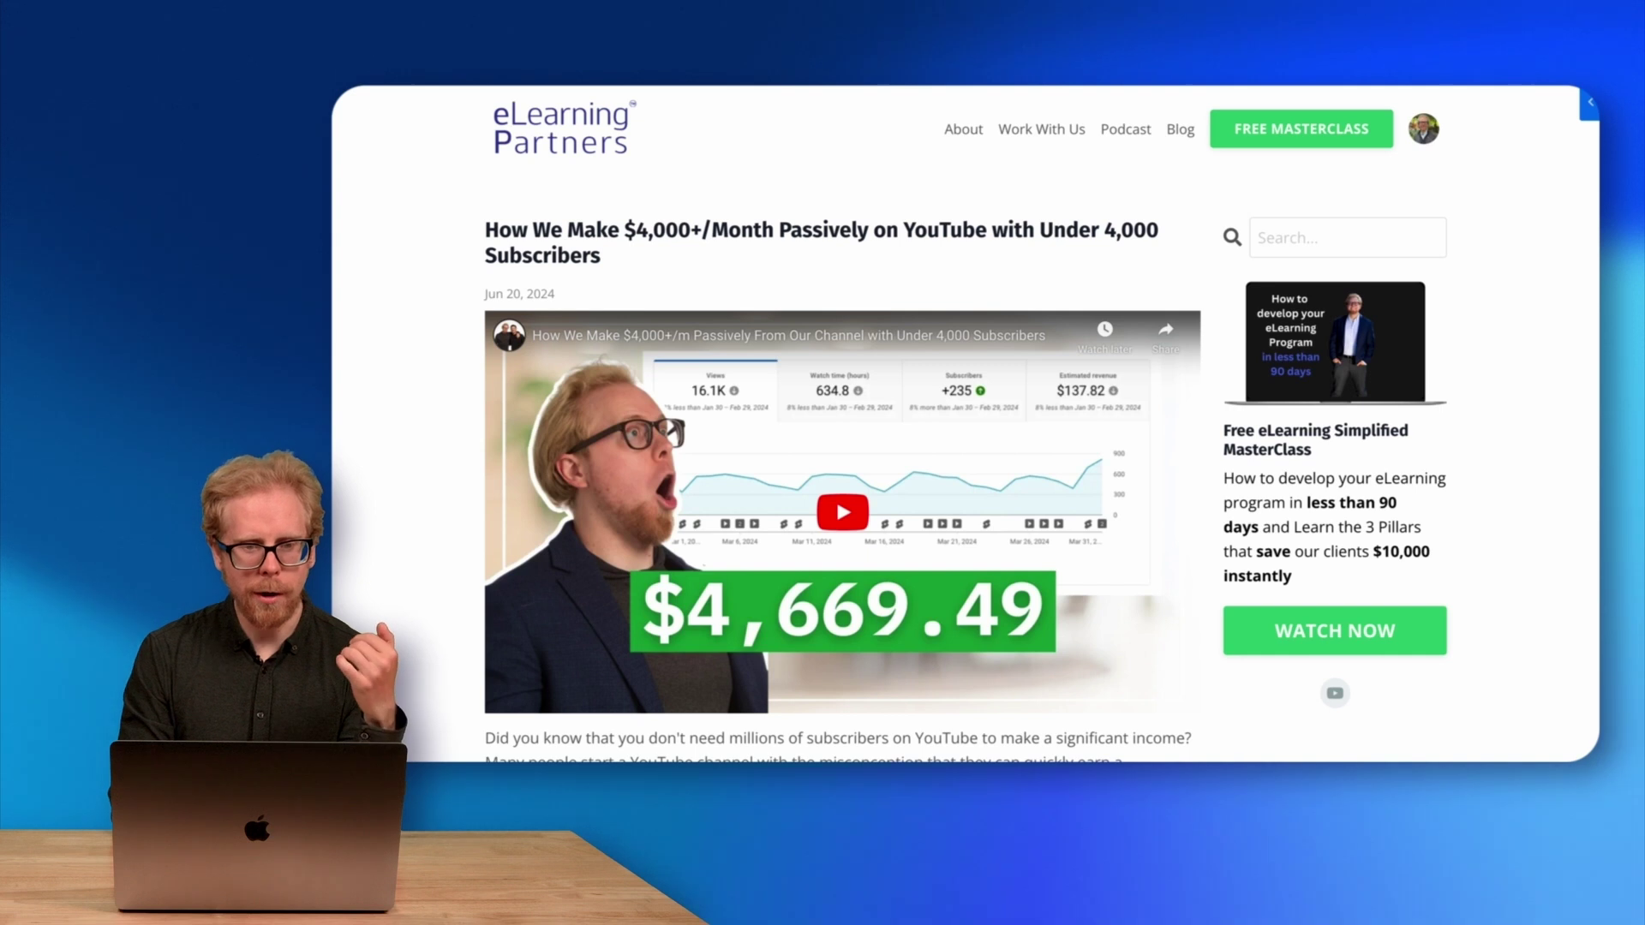
scroll(649, 169, down, 1)
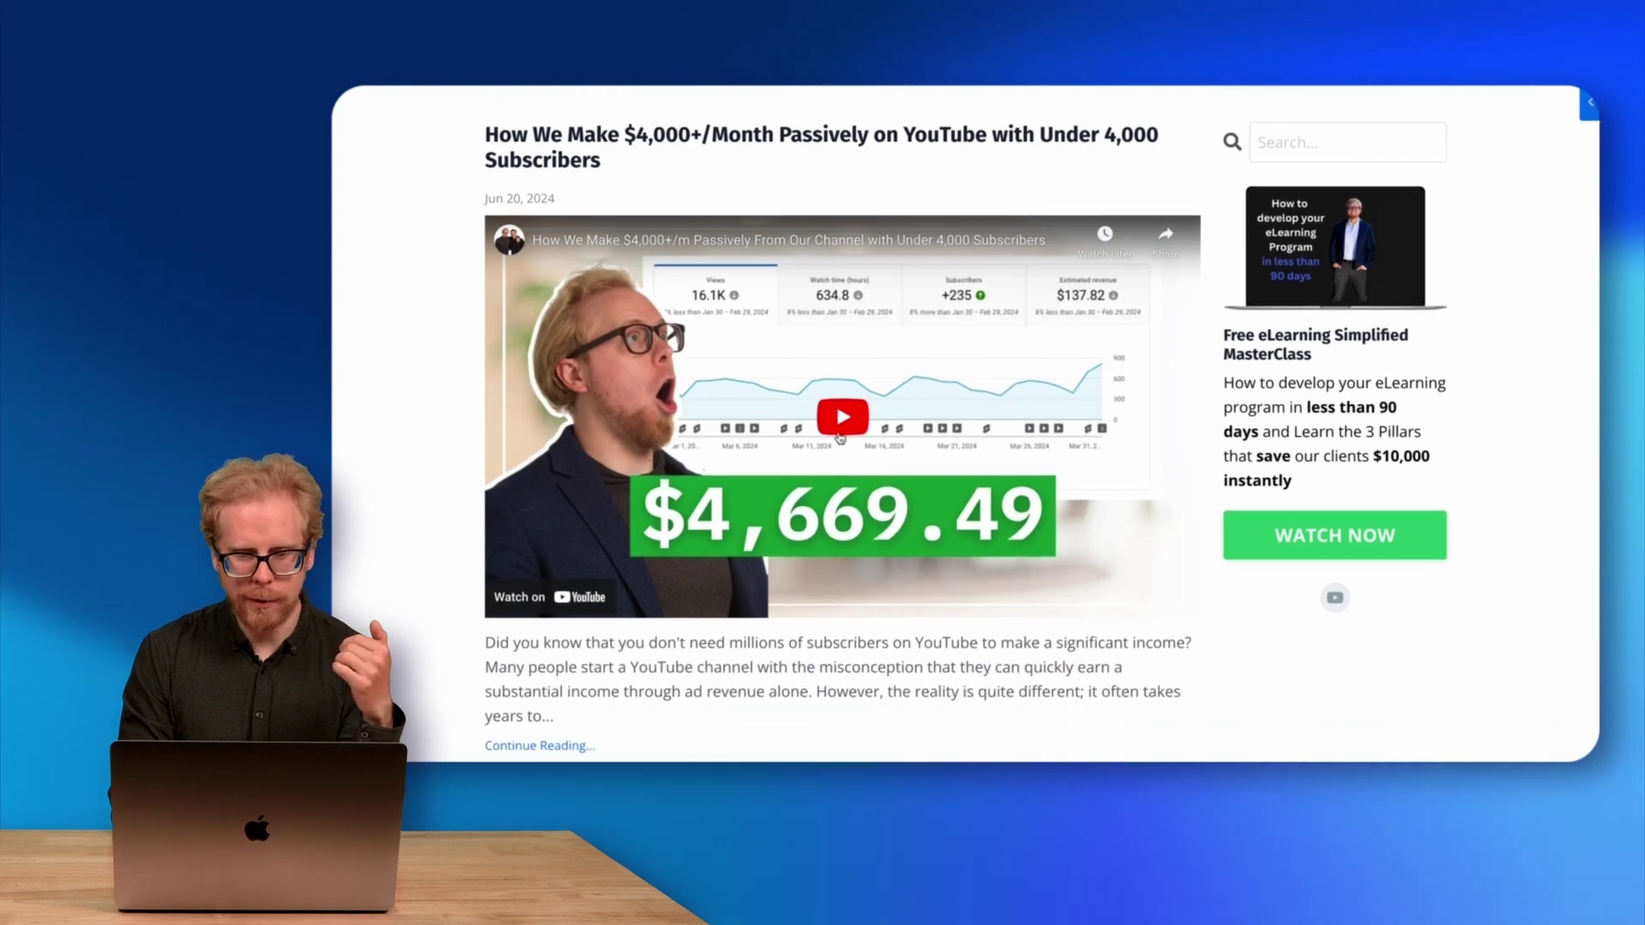
scroll(834, 356, down, 7)
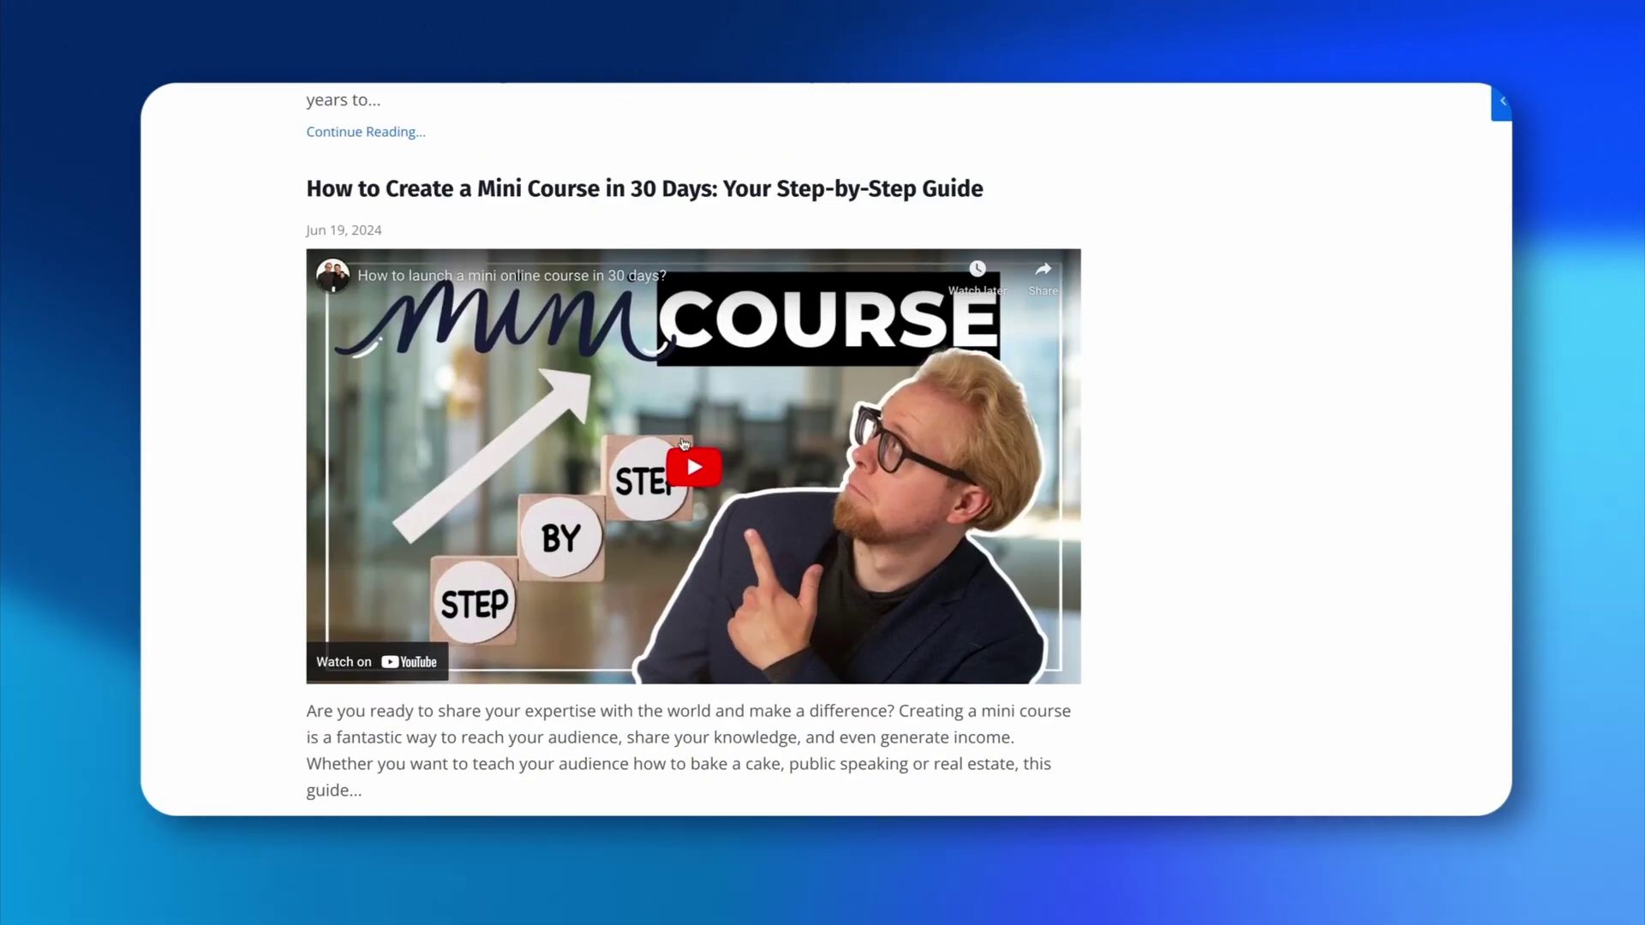
scroll(696, 486, up, 8)
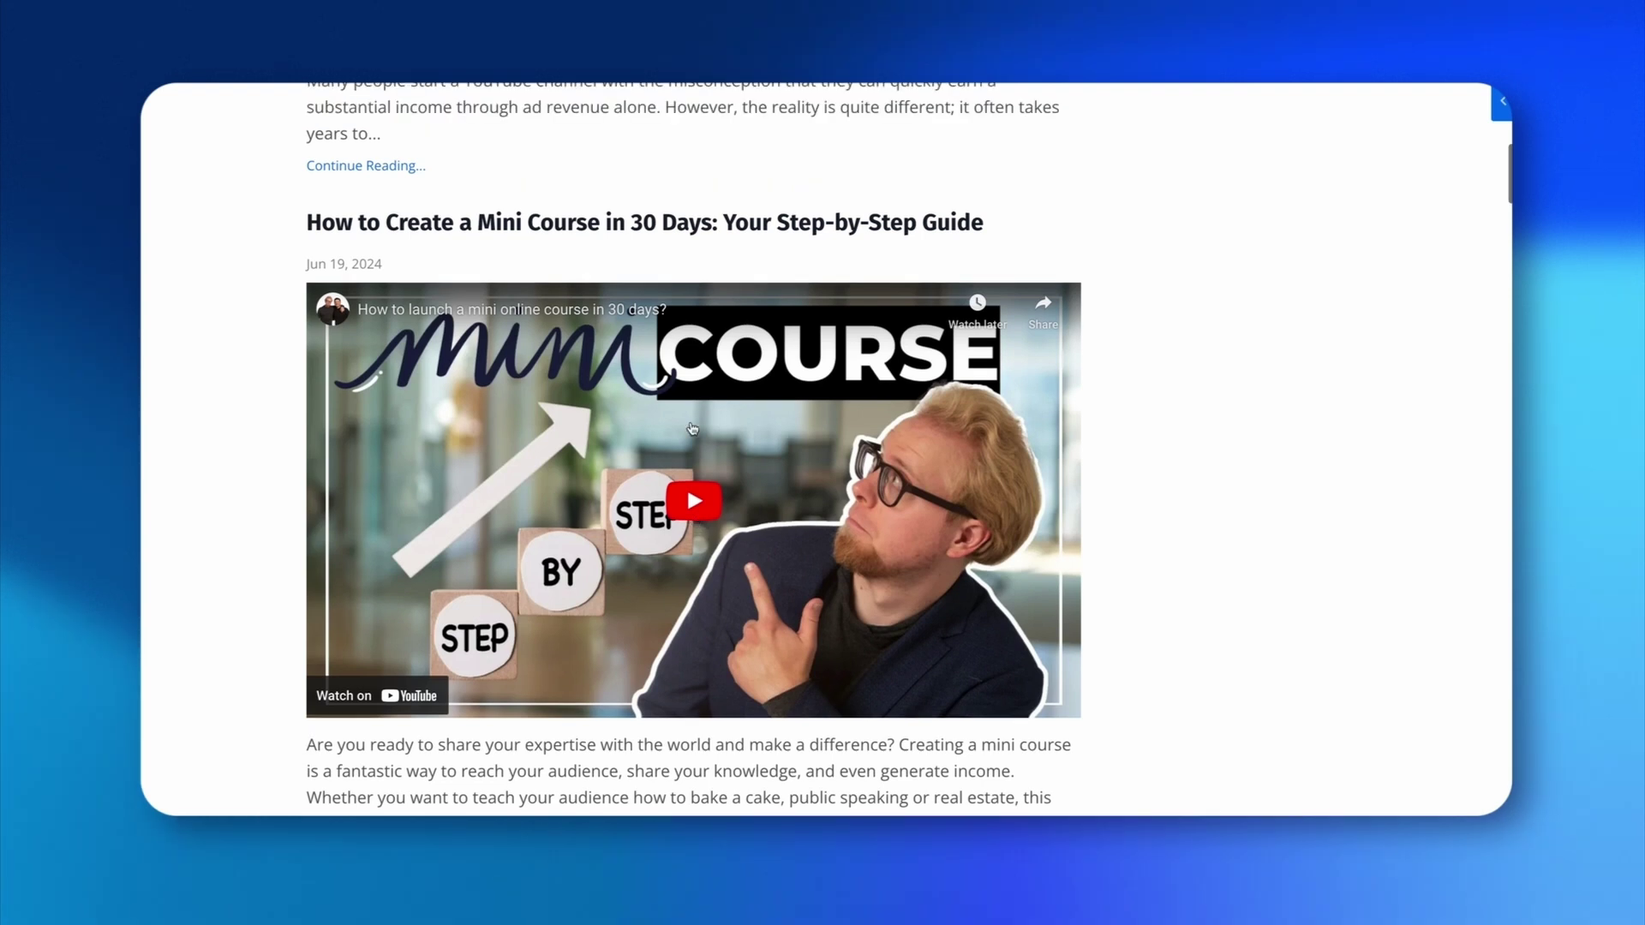
click(694, 543)
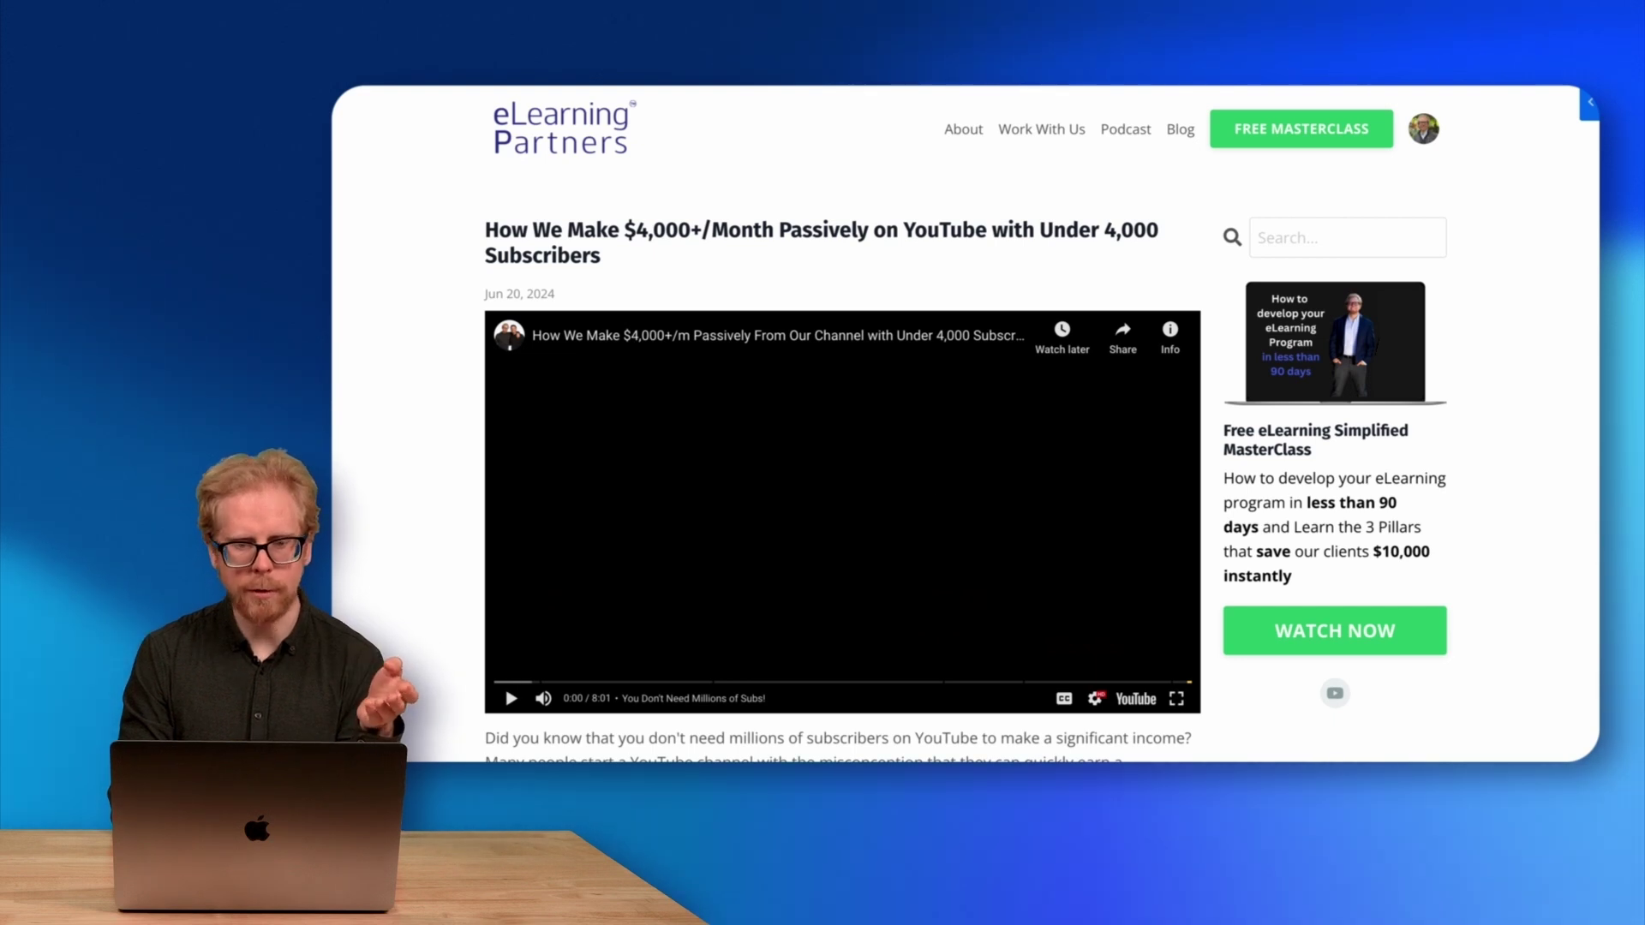
Look further through the public blog and open the post "How We Make $4,000+/Month Passively on YouTube with Under 4,000 Subscribers"
scroll(854, 223, down, 10)
scroll(854, 223, up, 5)
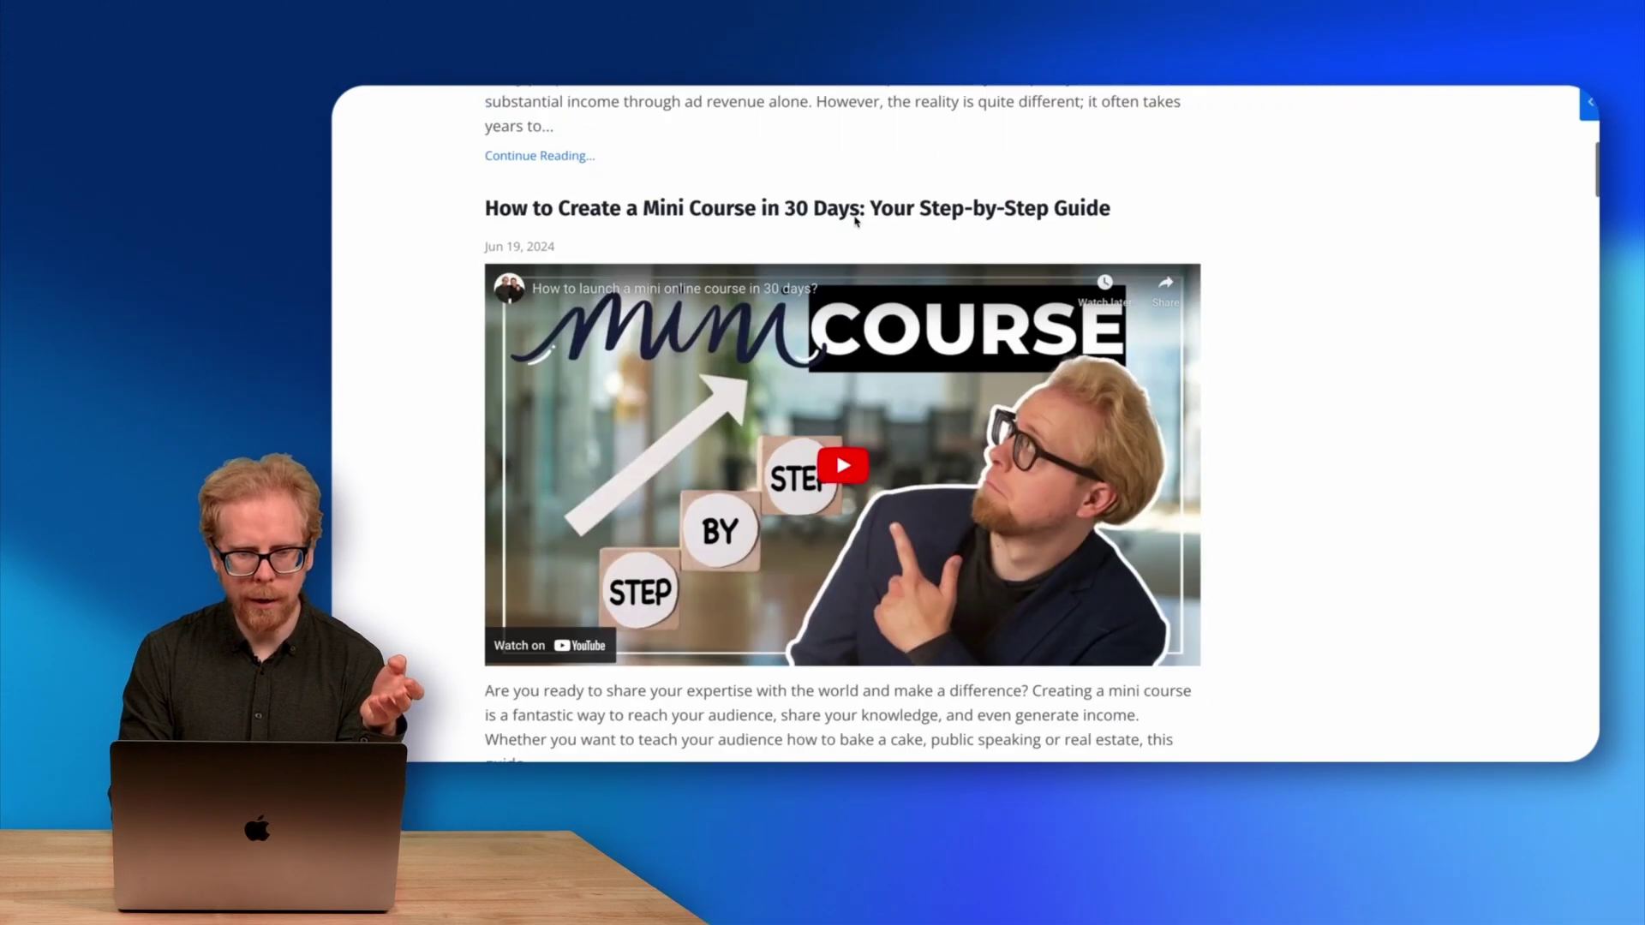
click(554, 360)
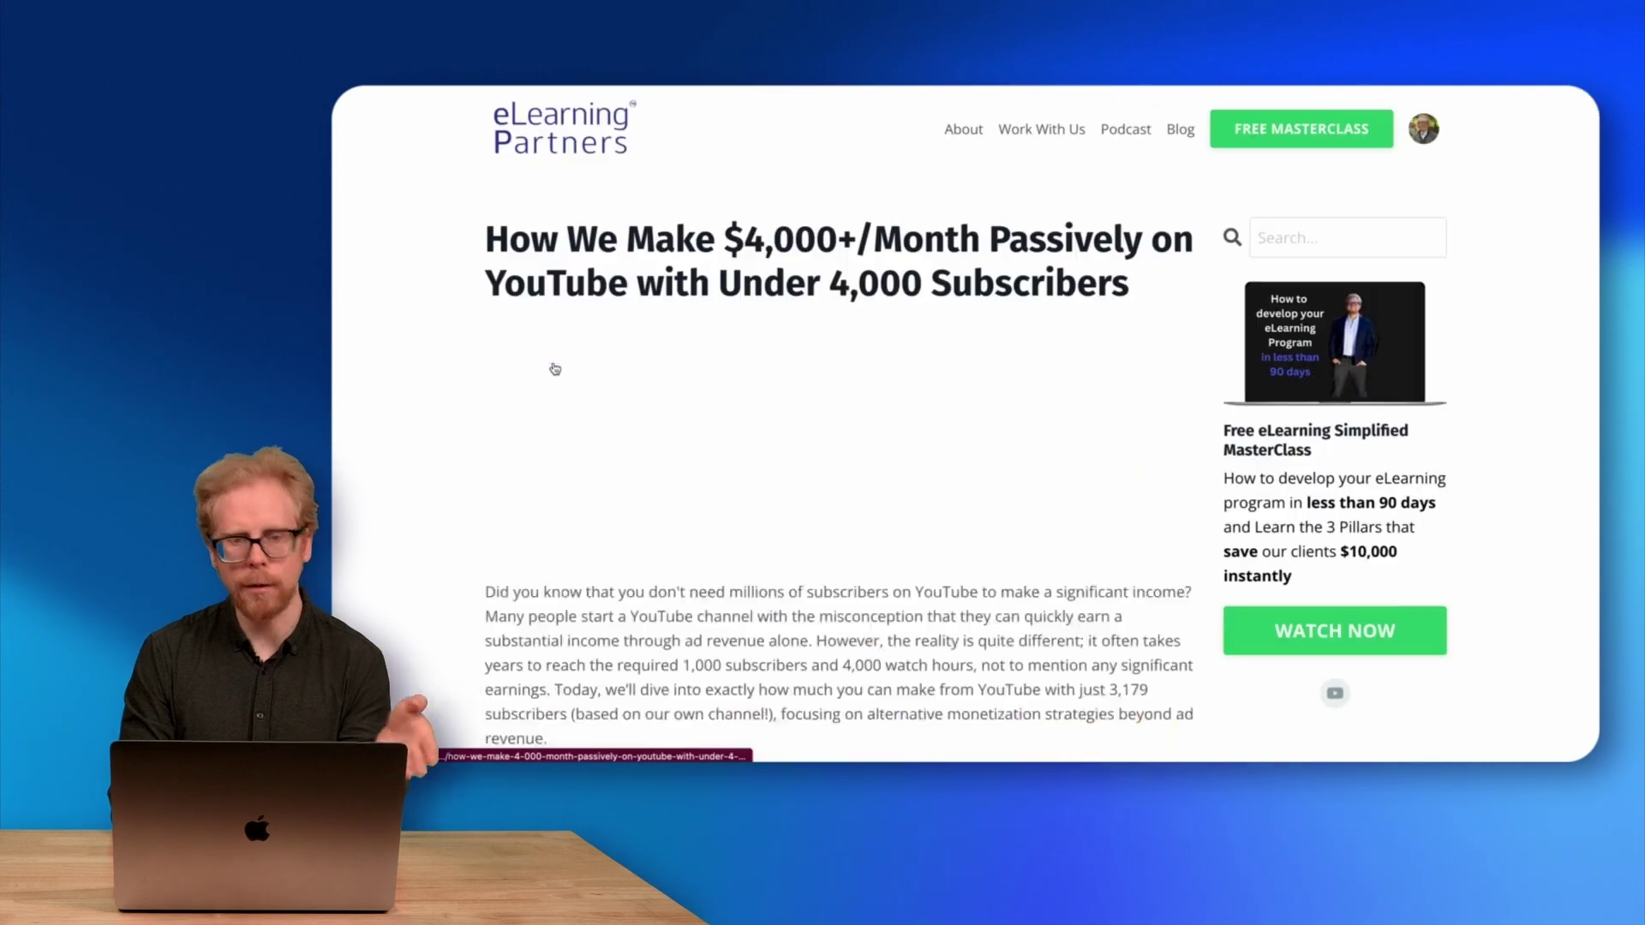
scroll(842, 371, down, 3)
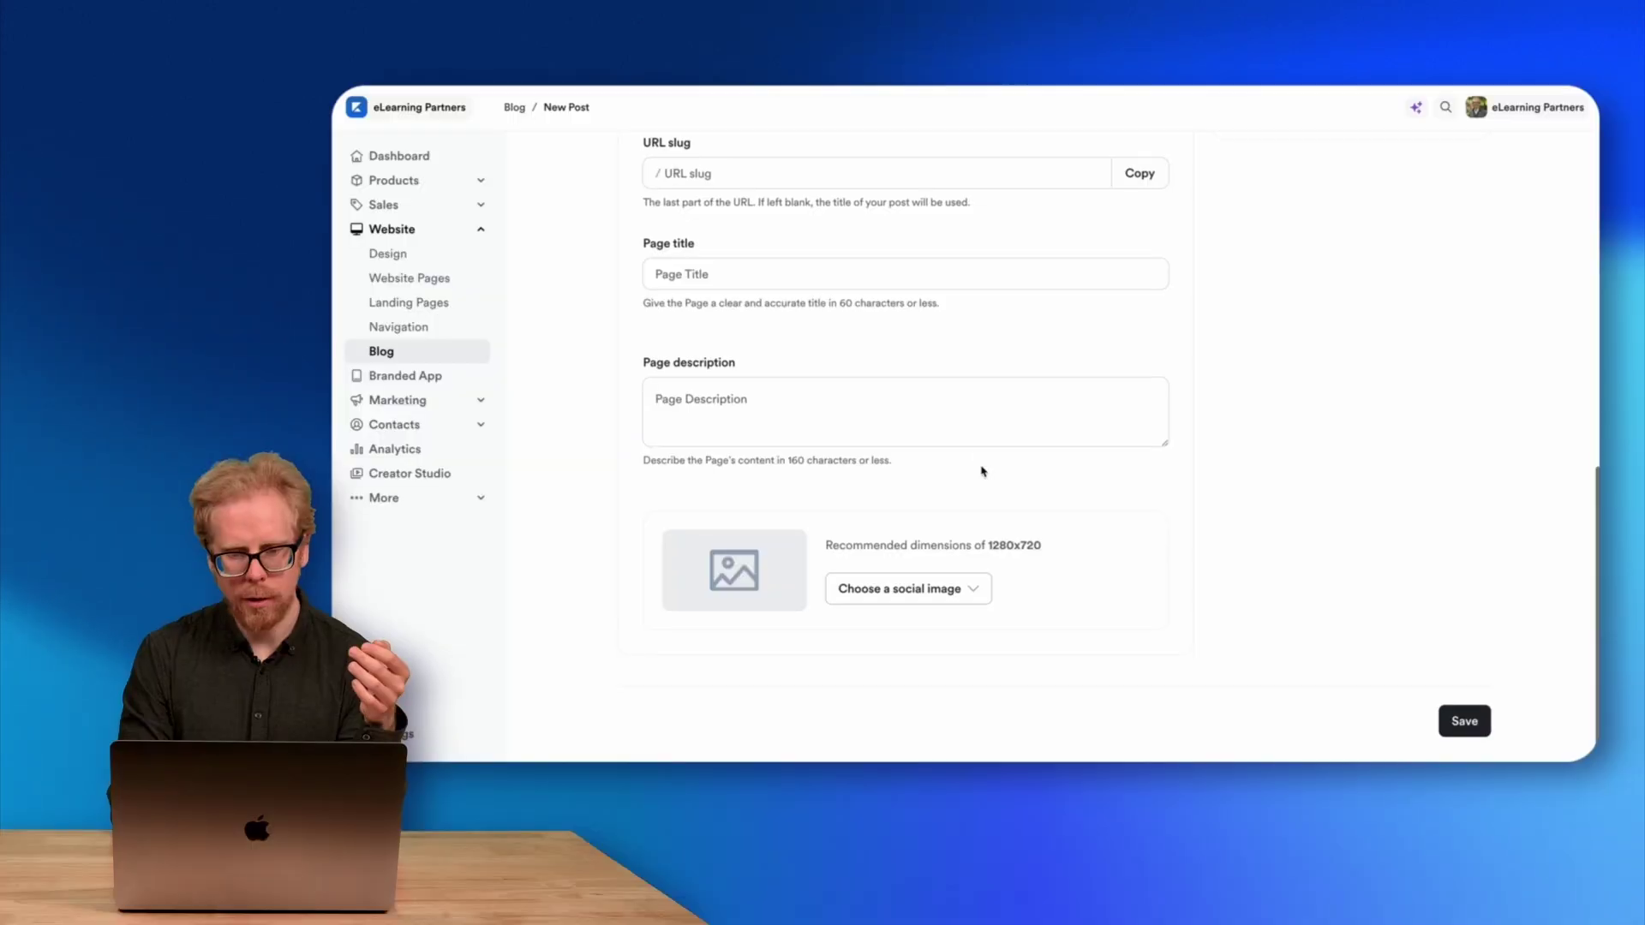
Inspect the new post's URL slug, page title, page description and social image settings, and return to the blog posts list
scroll(934, 462, up, 3)
click(715, 412)
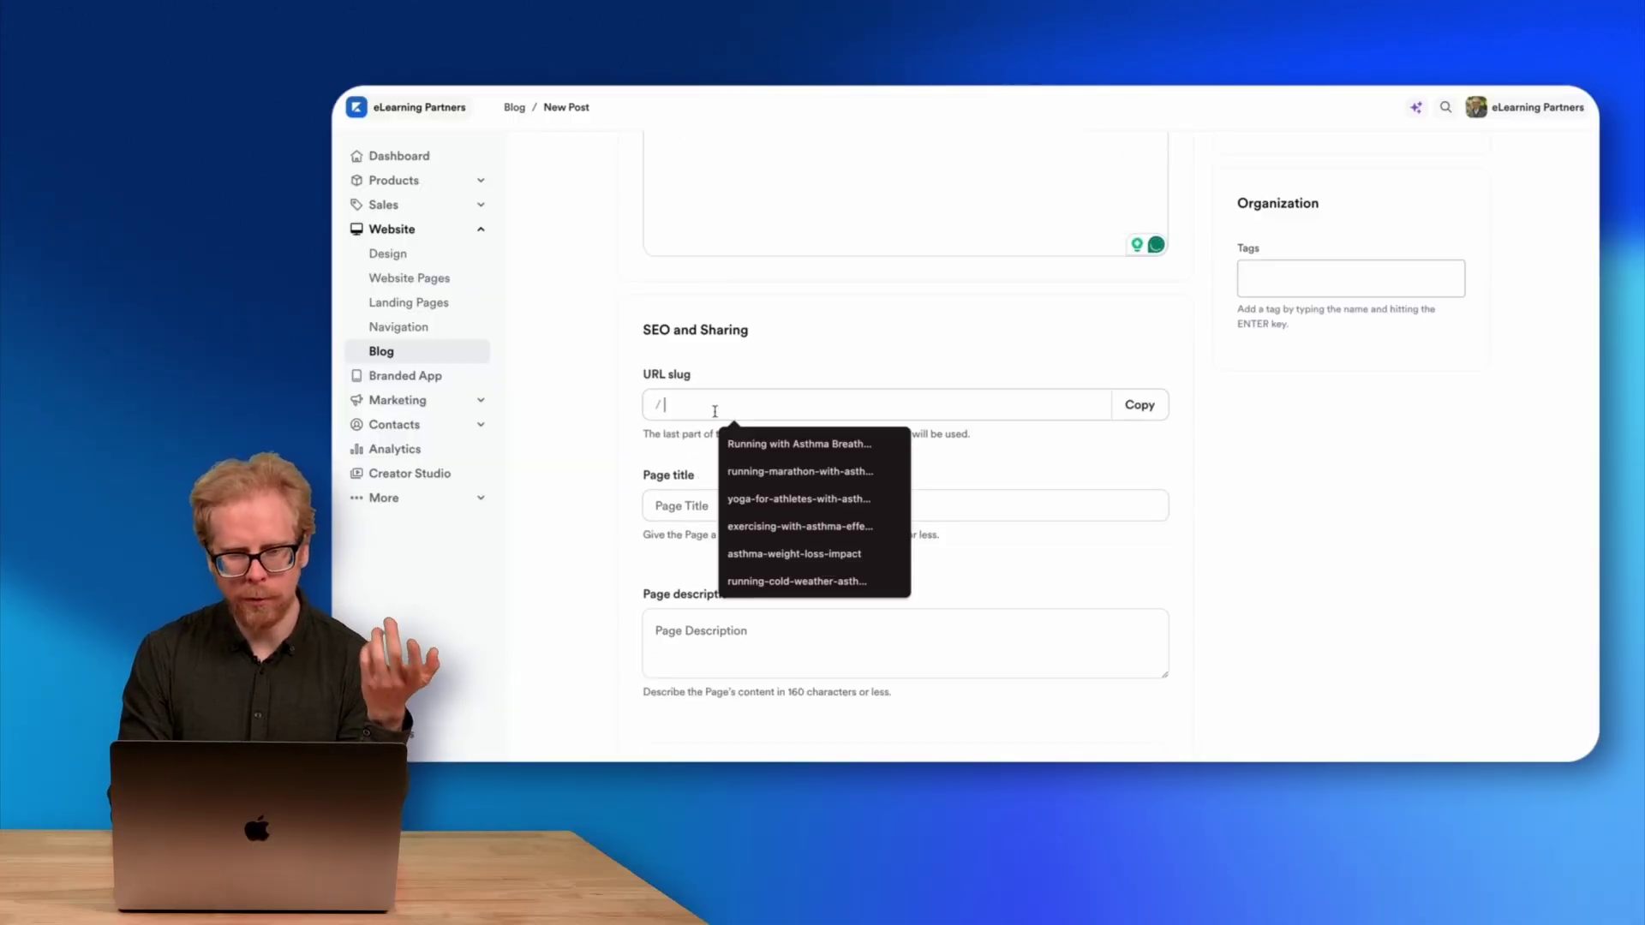
click(606, 405)
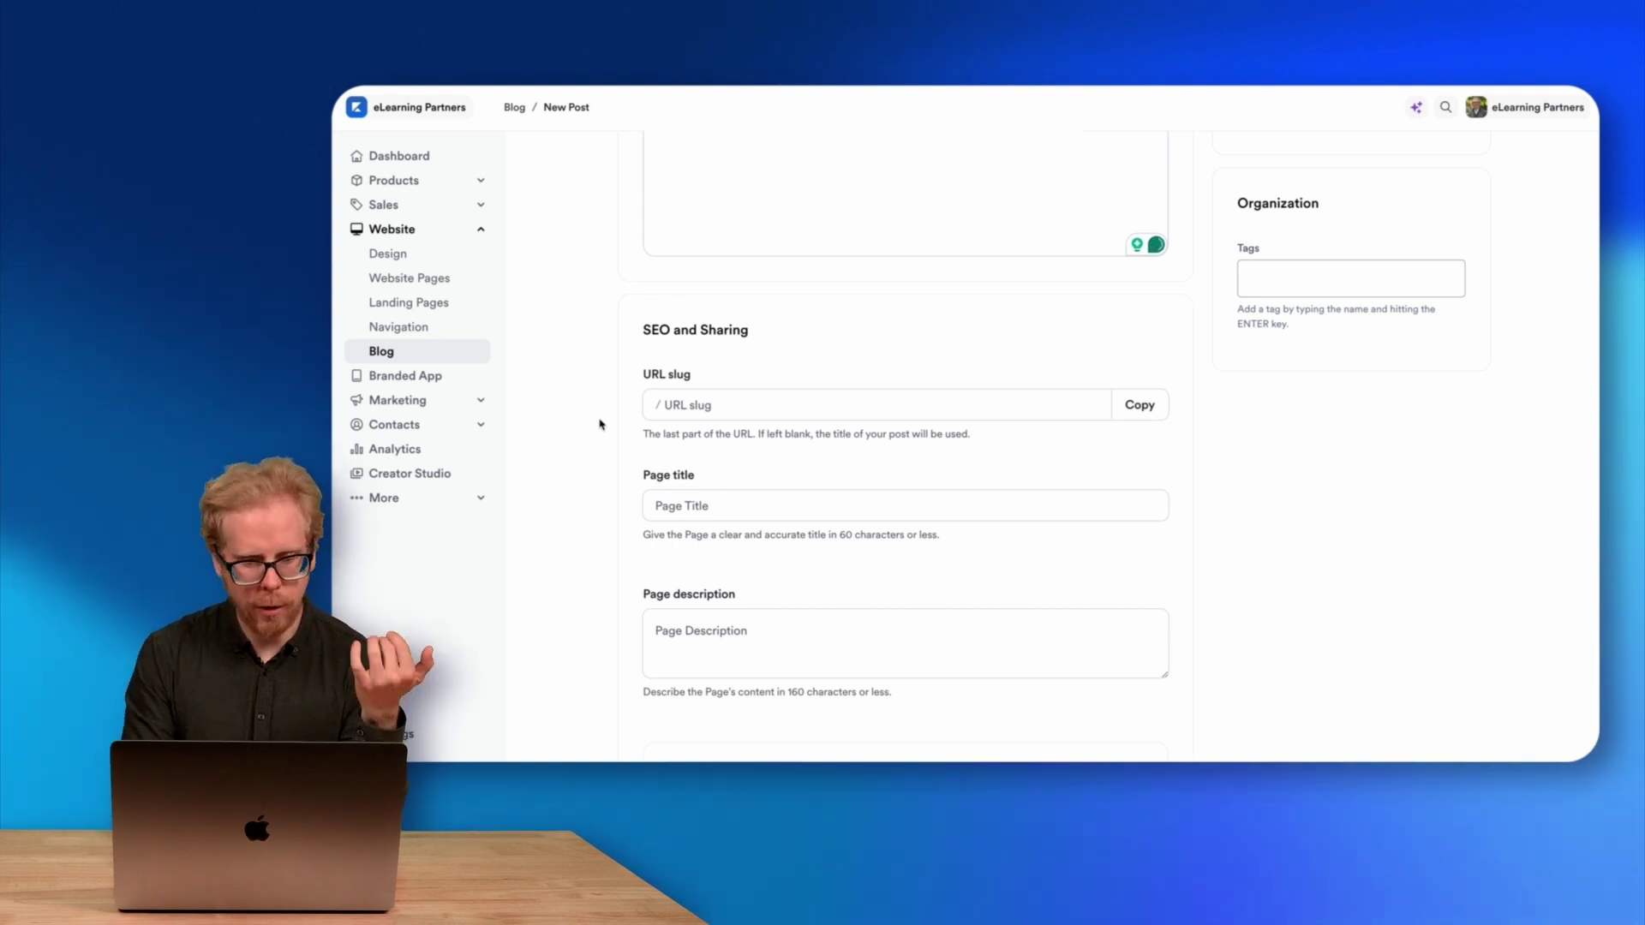
click(720, 504)
click(661, 635)
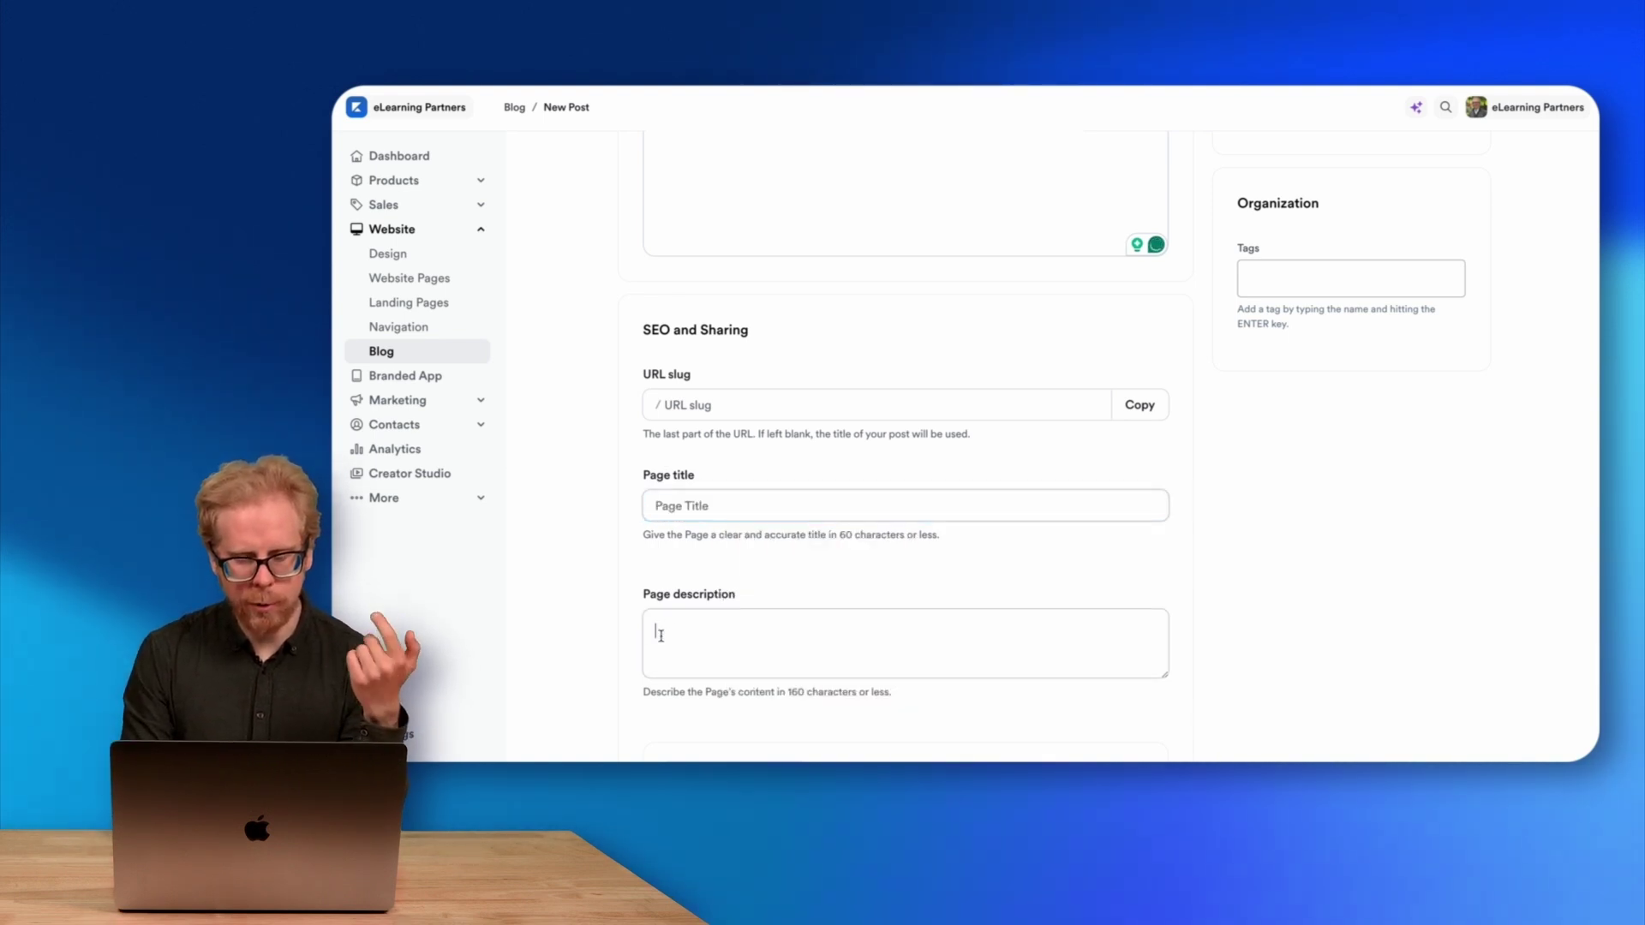
click(599, 510)
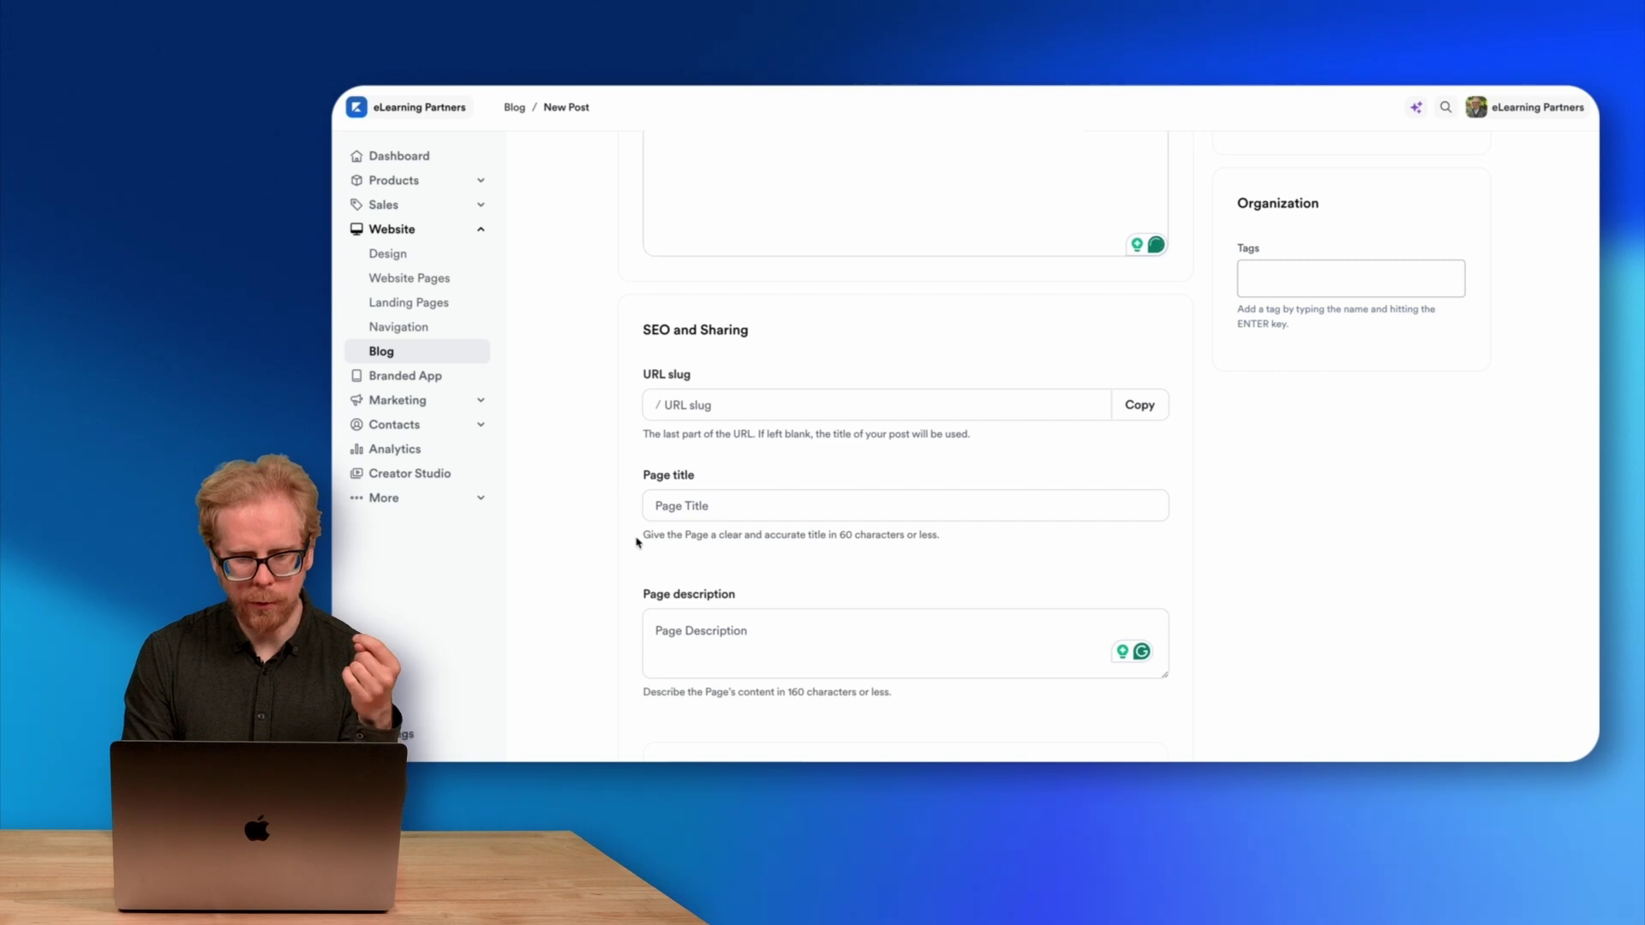
scroll(599, 490, down, 5)
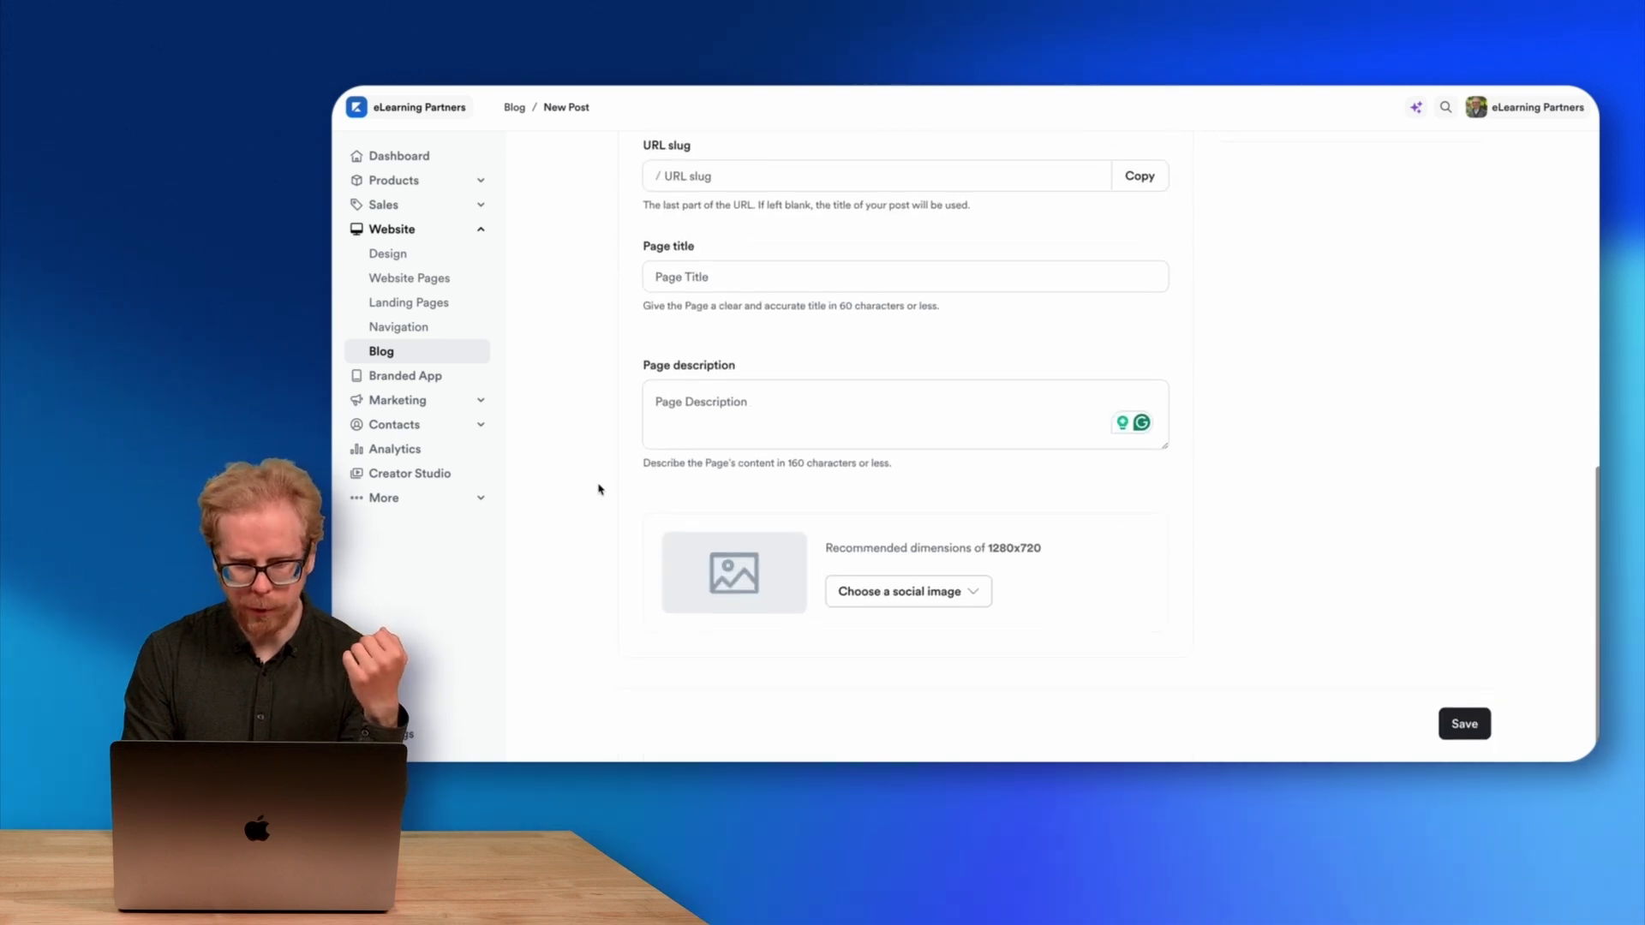
scroll(1239, 500, up, 10)
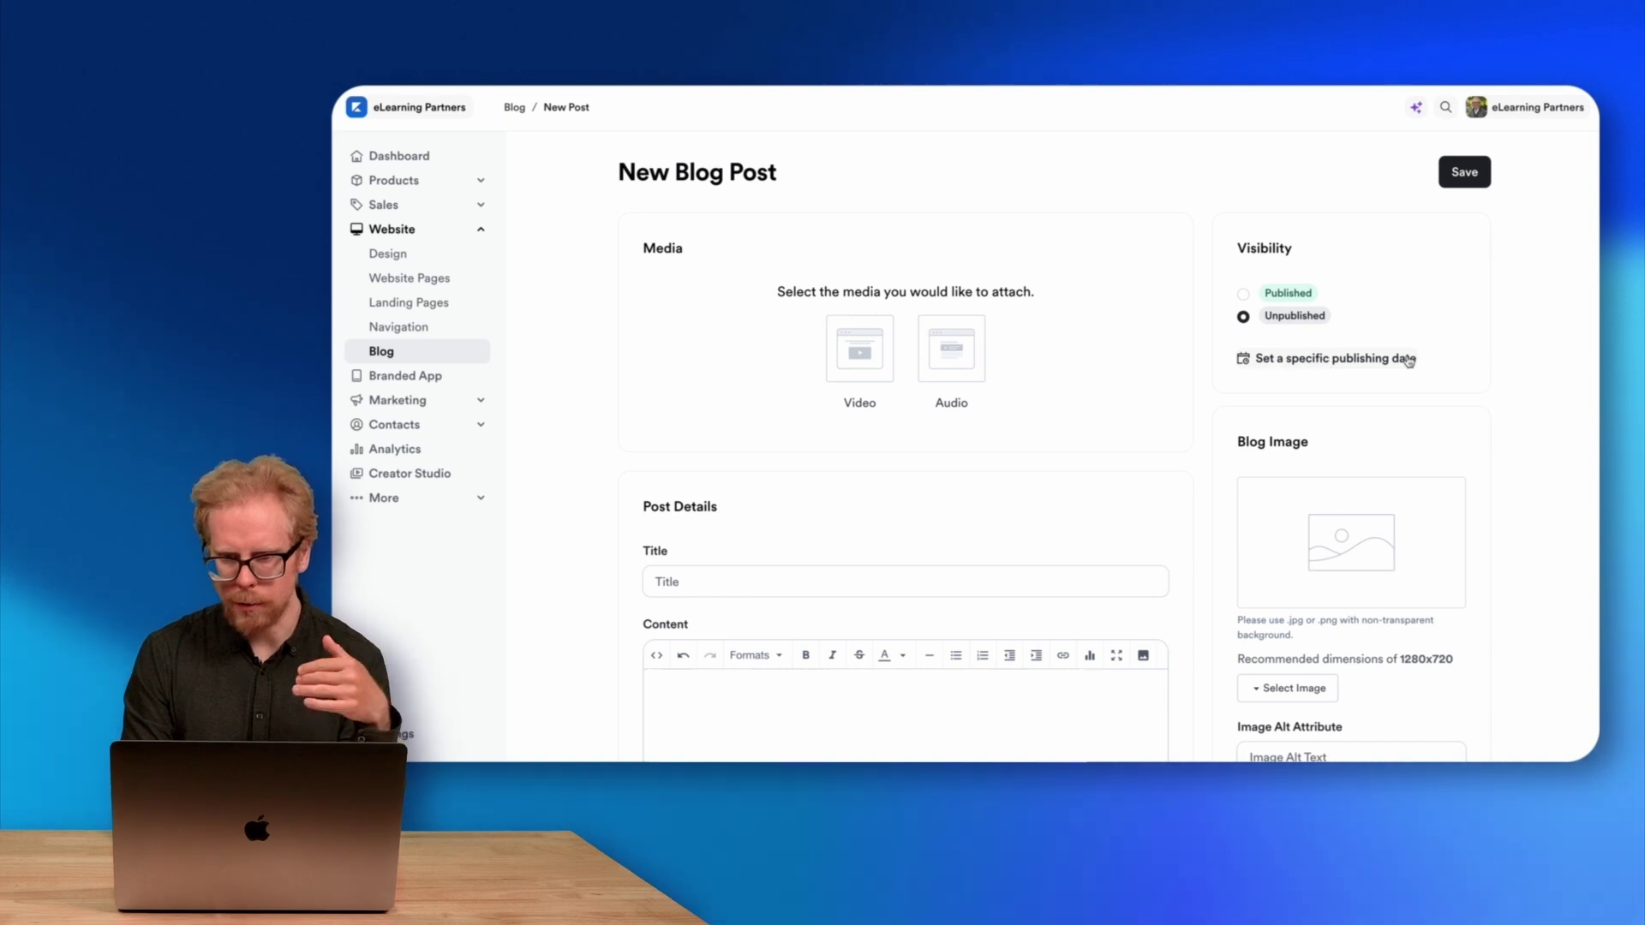
click(516, 110)
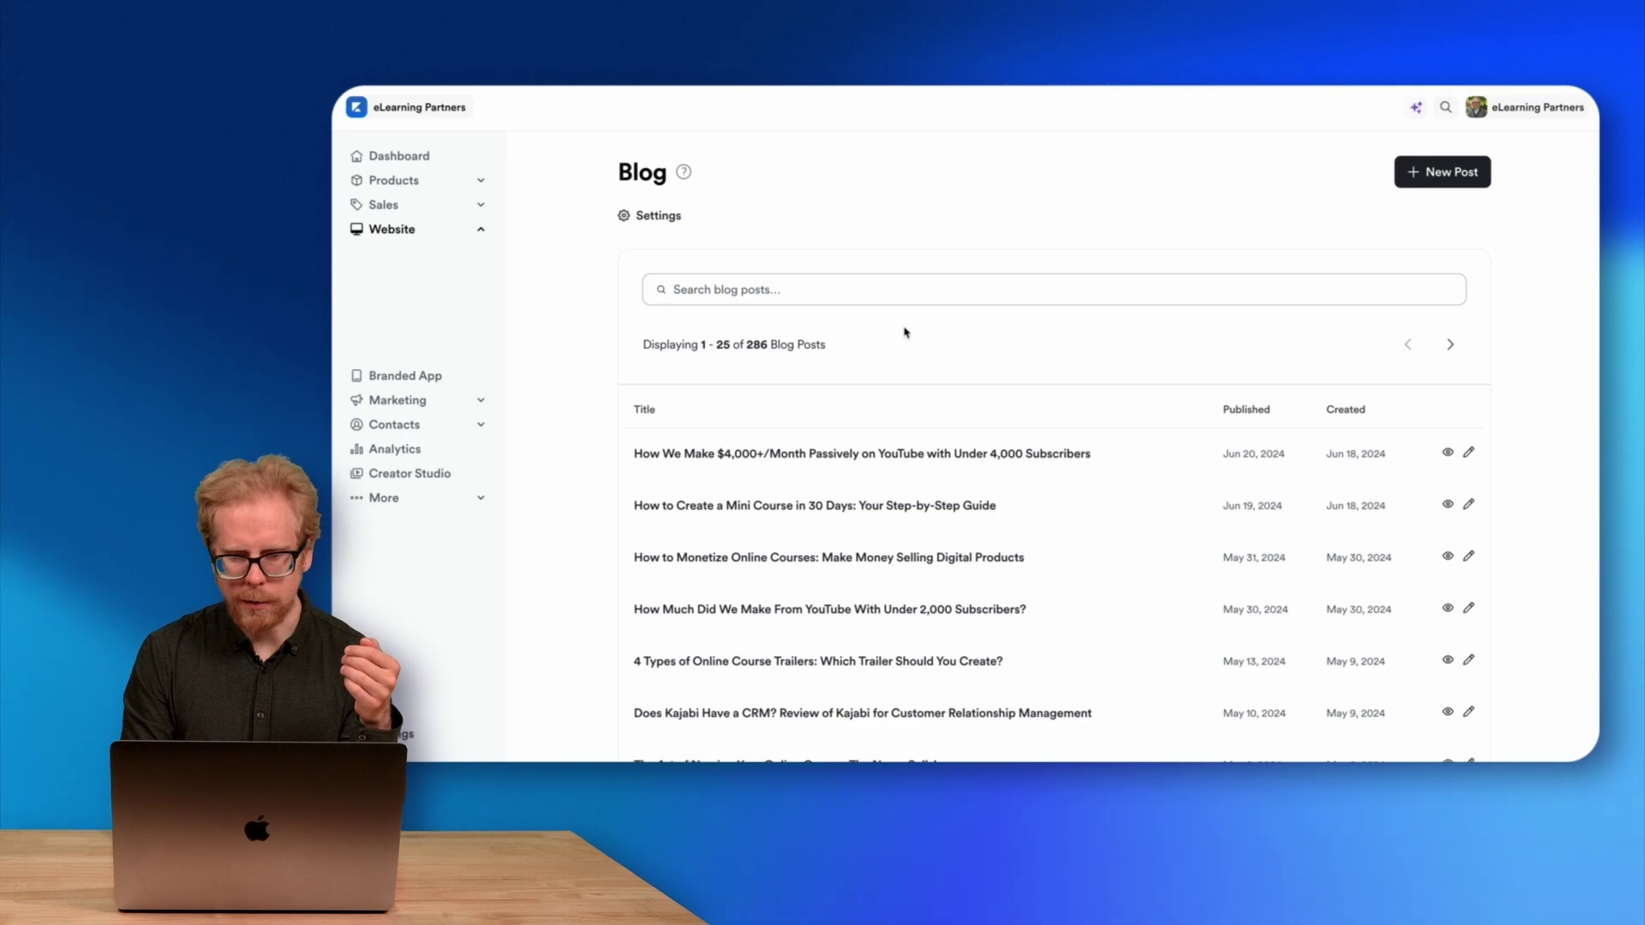
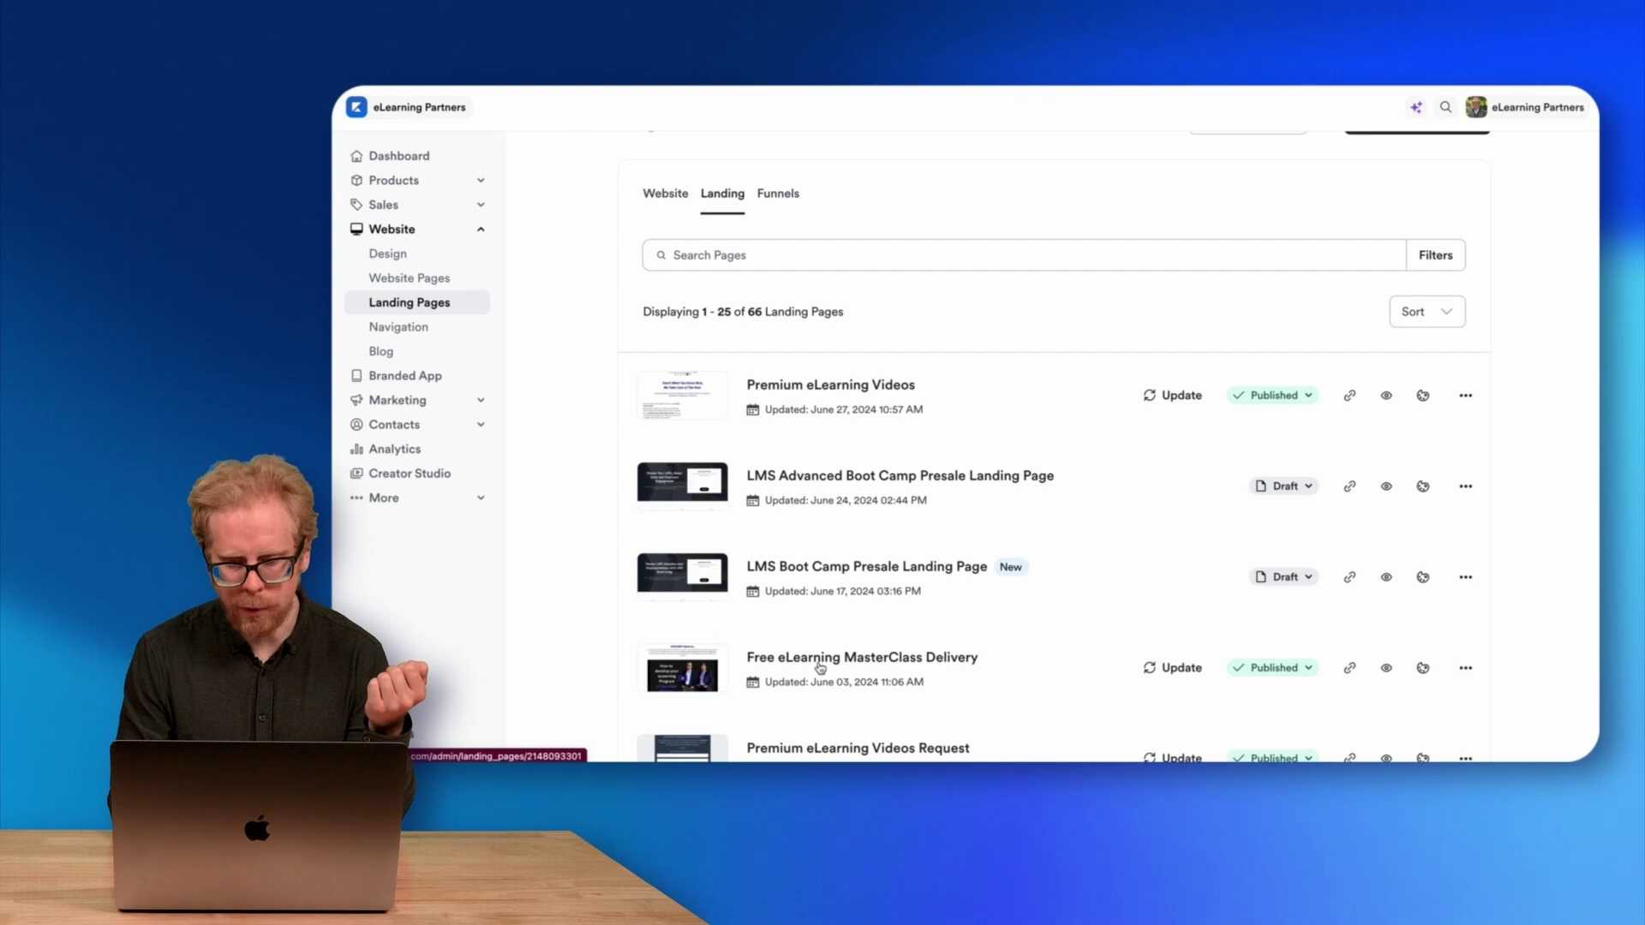
Open the Free eLearning MasterClass Delivery landing page for editing and compare its sections with the page layout
click(820, 668)
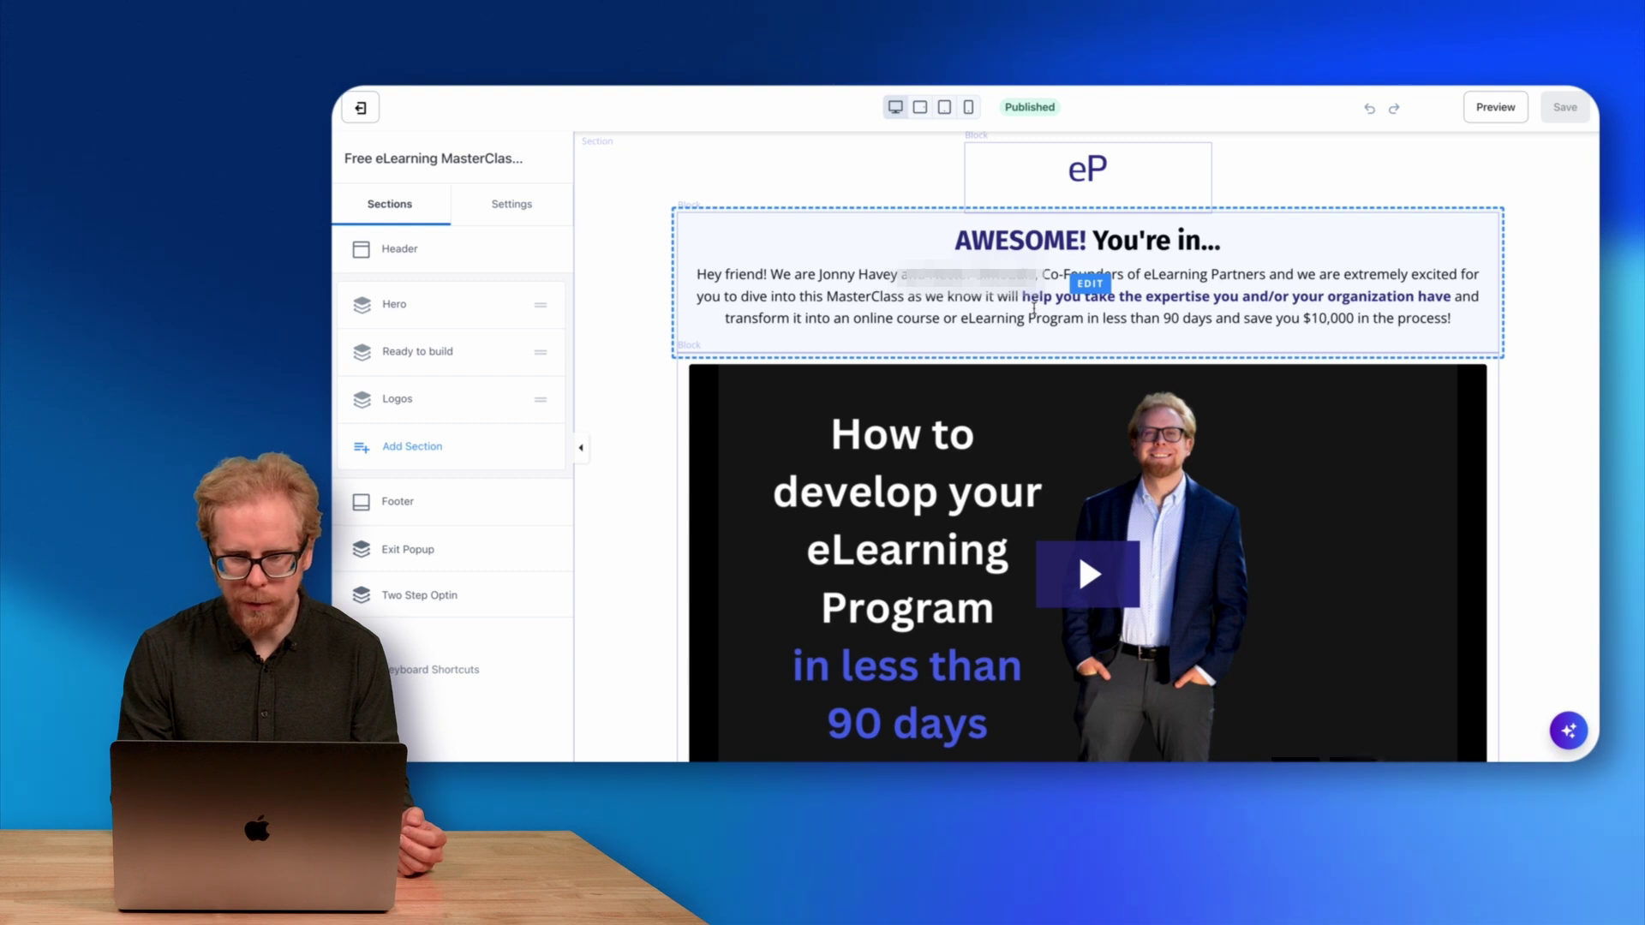
scroll(1033, 309, down, 10)
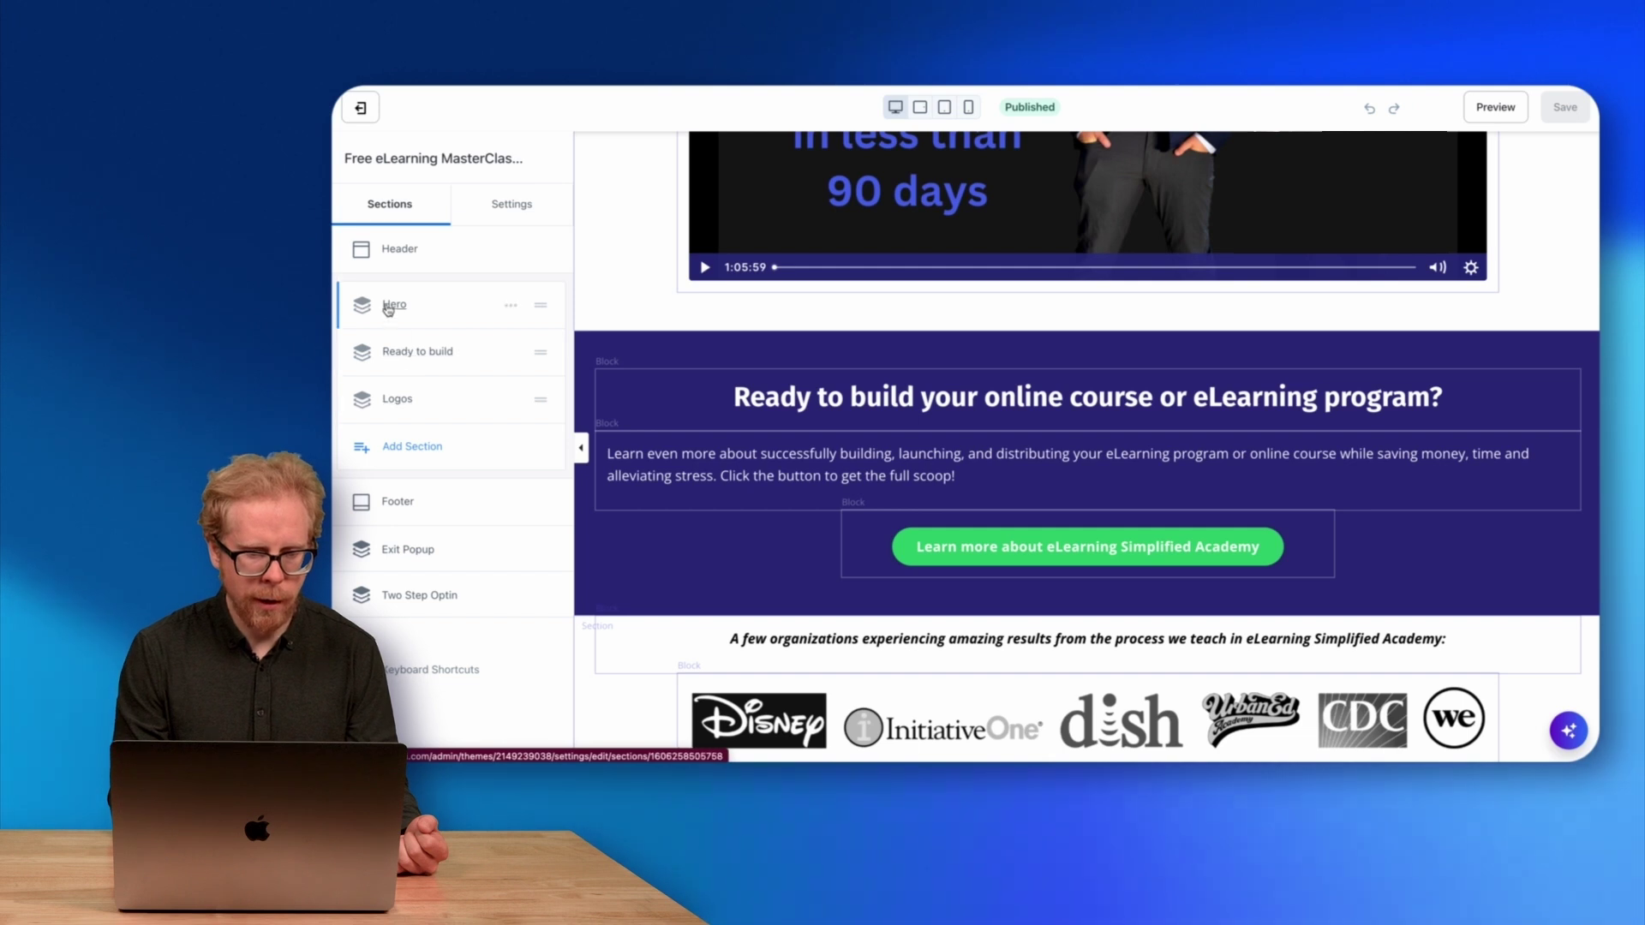
scroll(629, 221, up, 5)
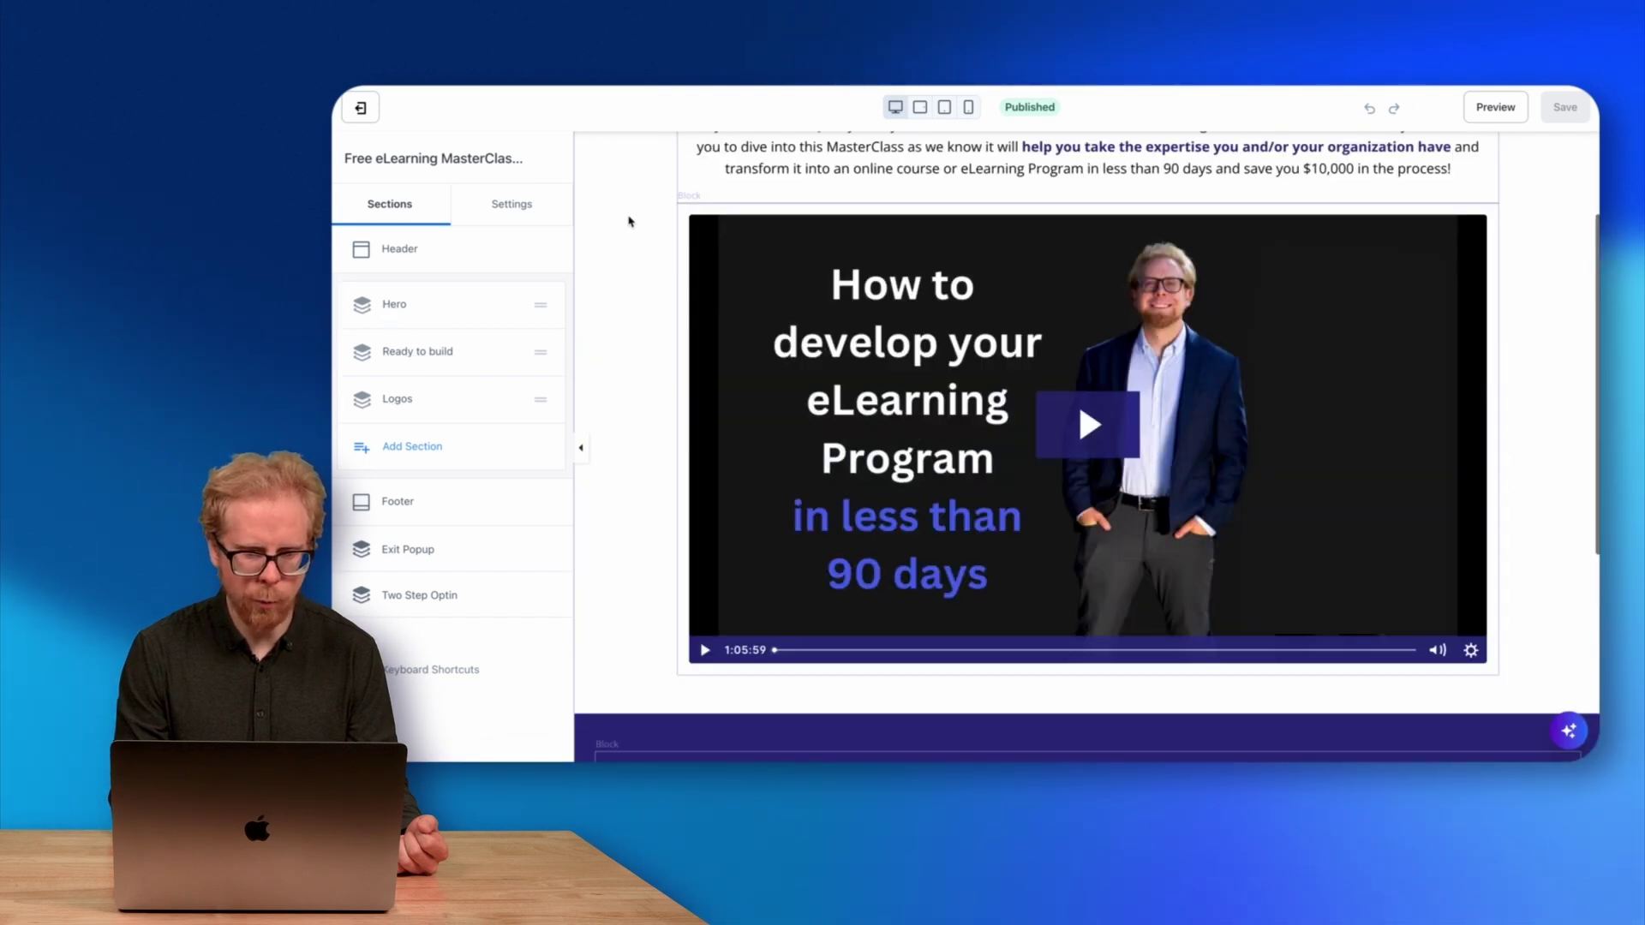
scroll(629, 221, down, 5)
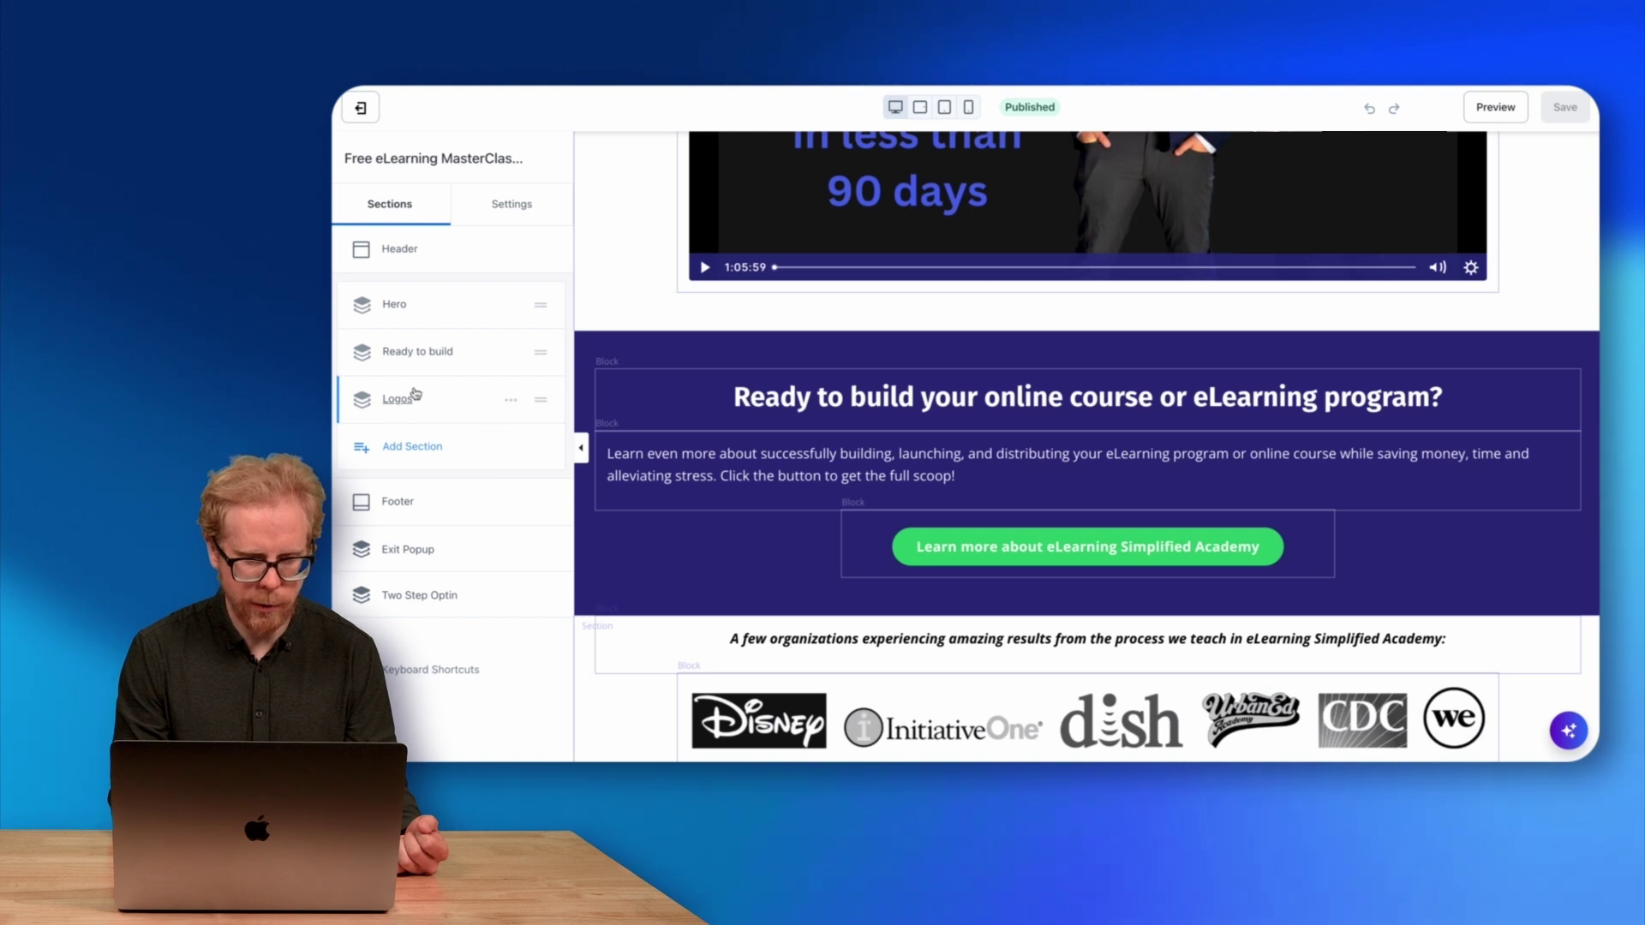
Rename the Hero section as MasterClass Video
click(510, 307)
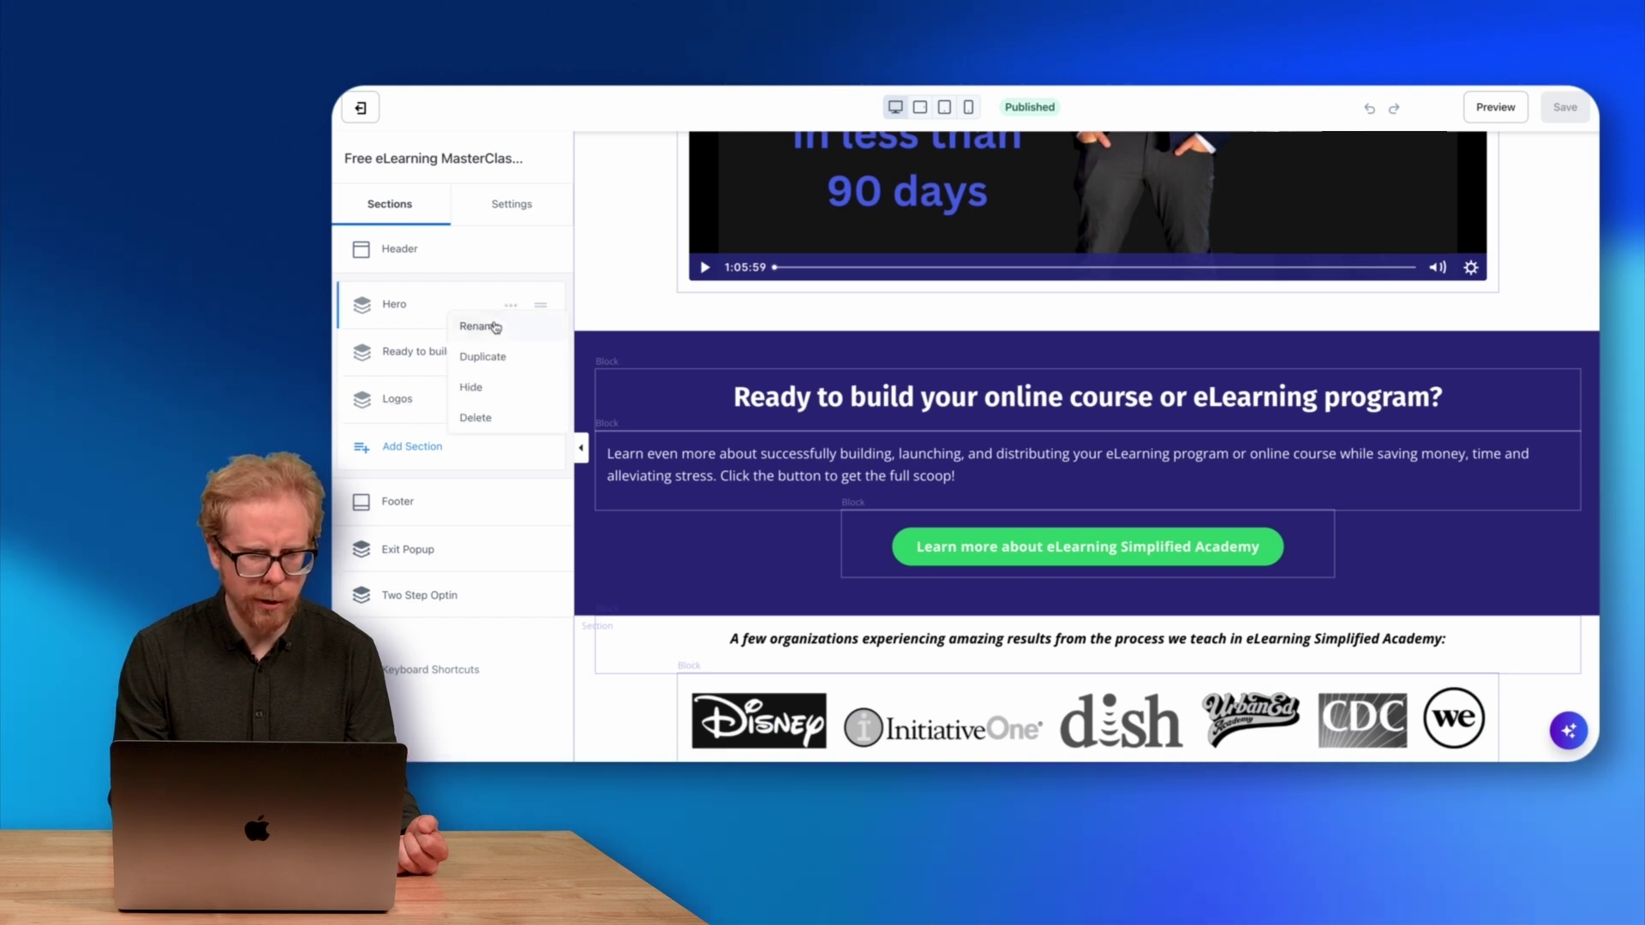
click(496, 328)
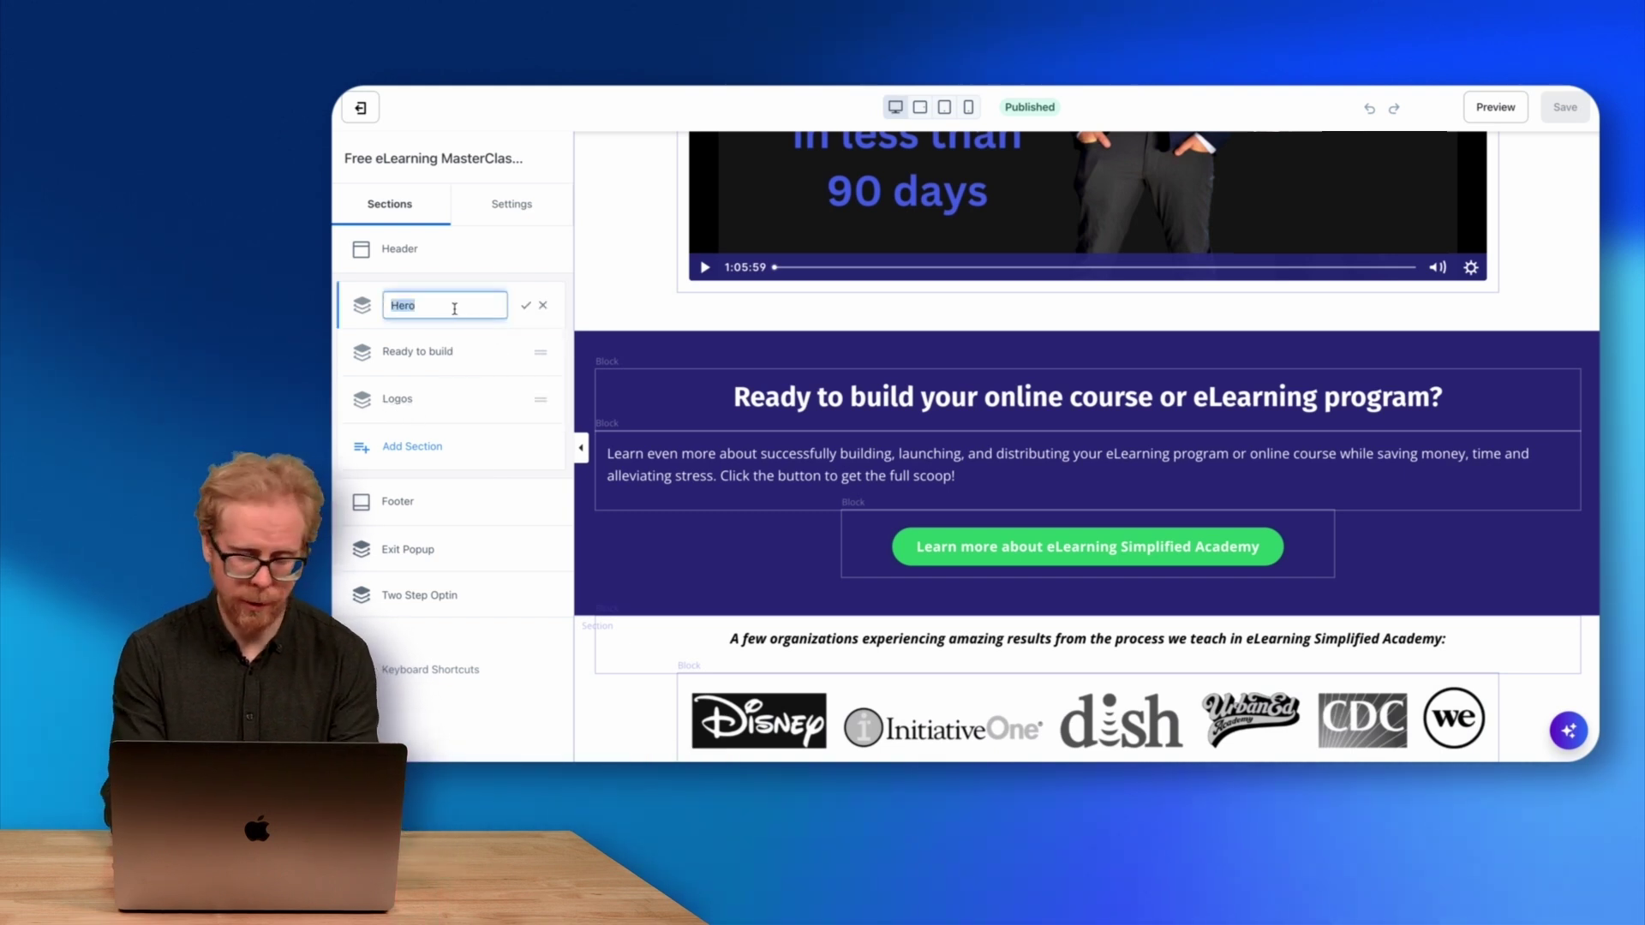
key(BackSpace)
key(BackSpace)
key(BackSpace)
key(BackSpace)
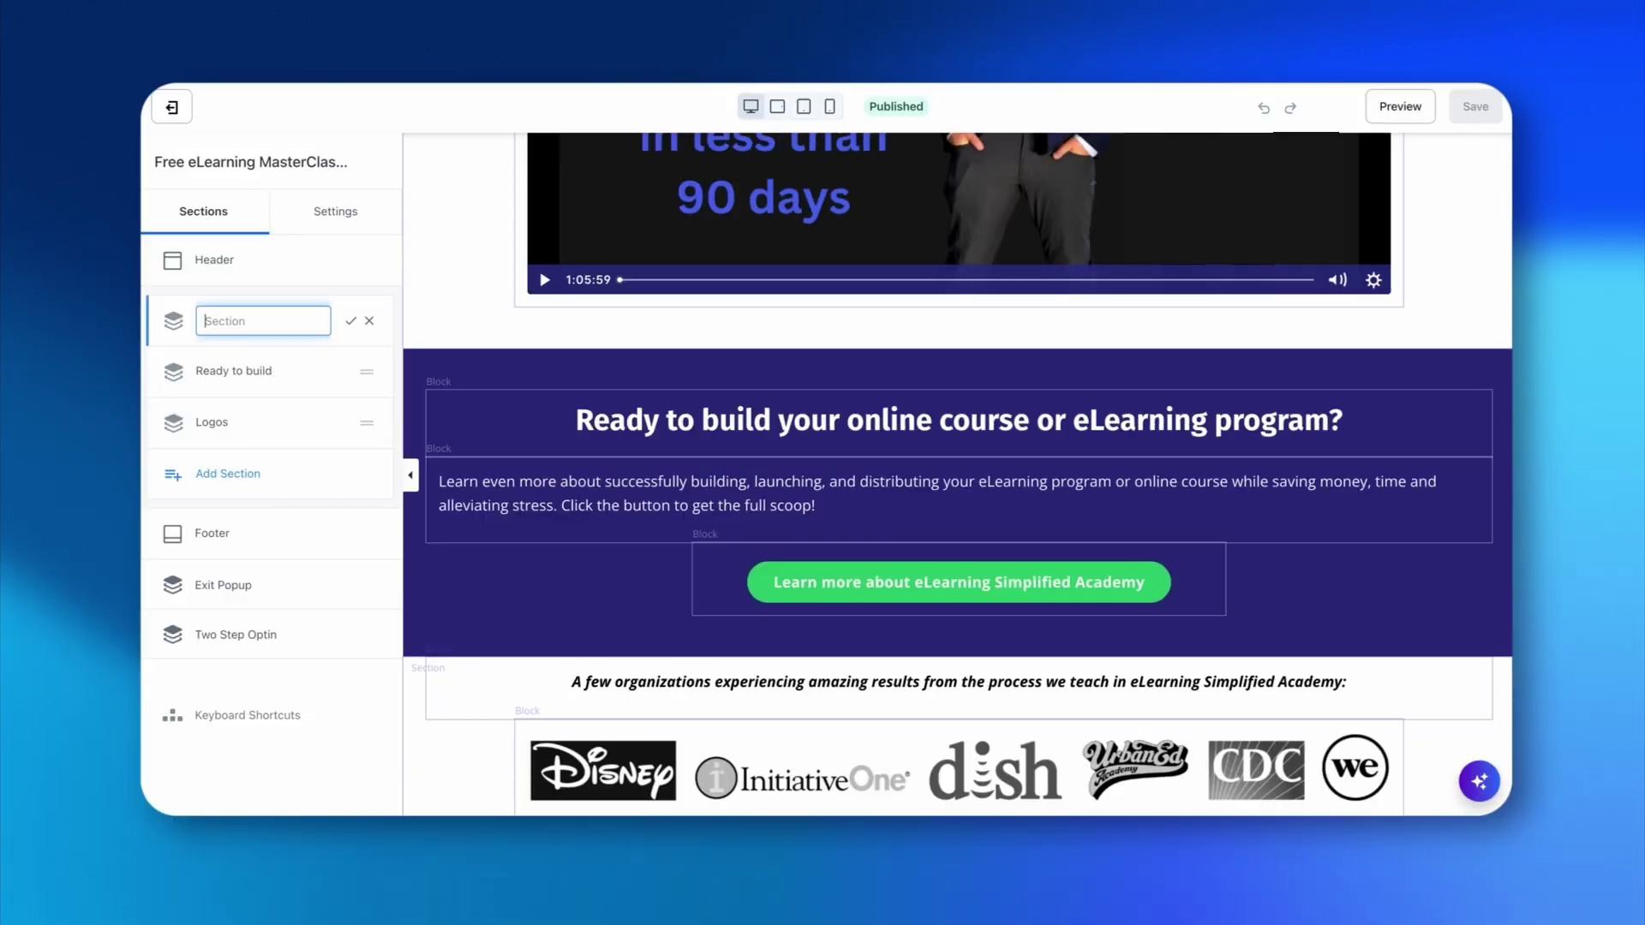
text(MasterClass Video)
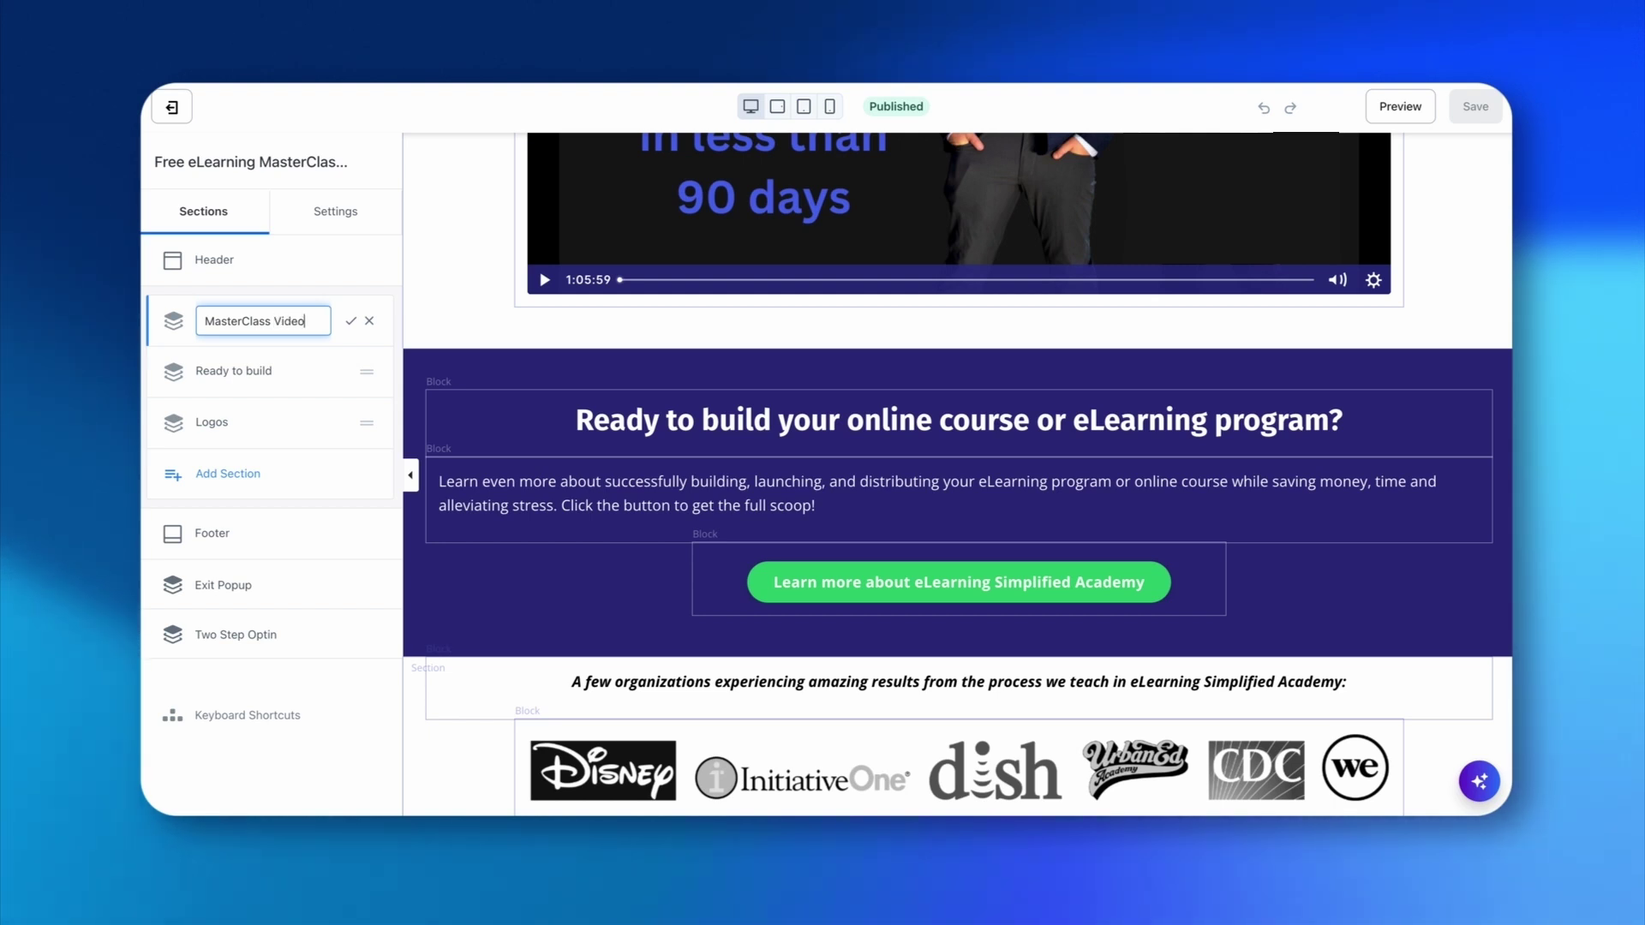
key(Return)
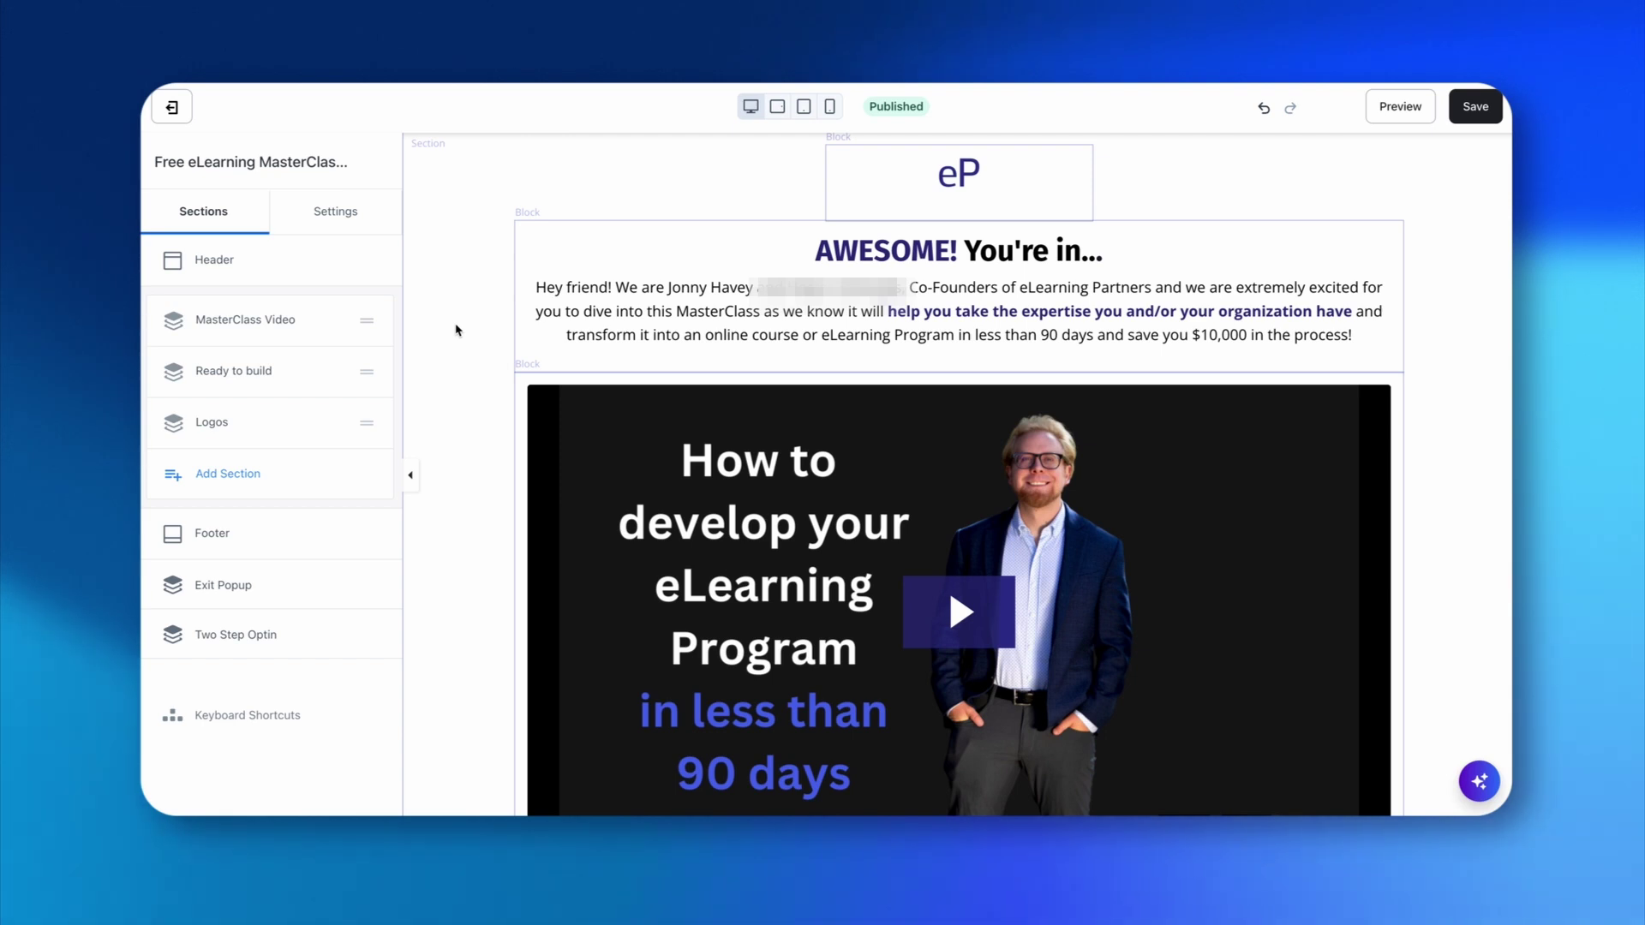
Open the MasterClass Video section, inspect its video block's settings, and return to the section's content list
scroll(457, 330, down, 1)
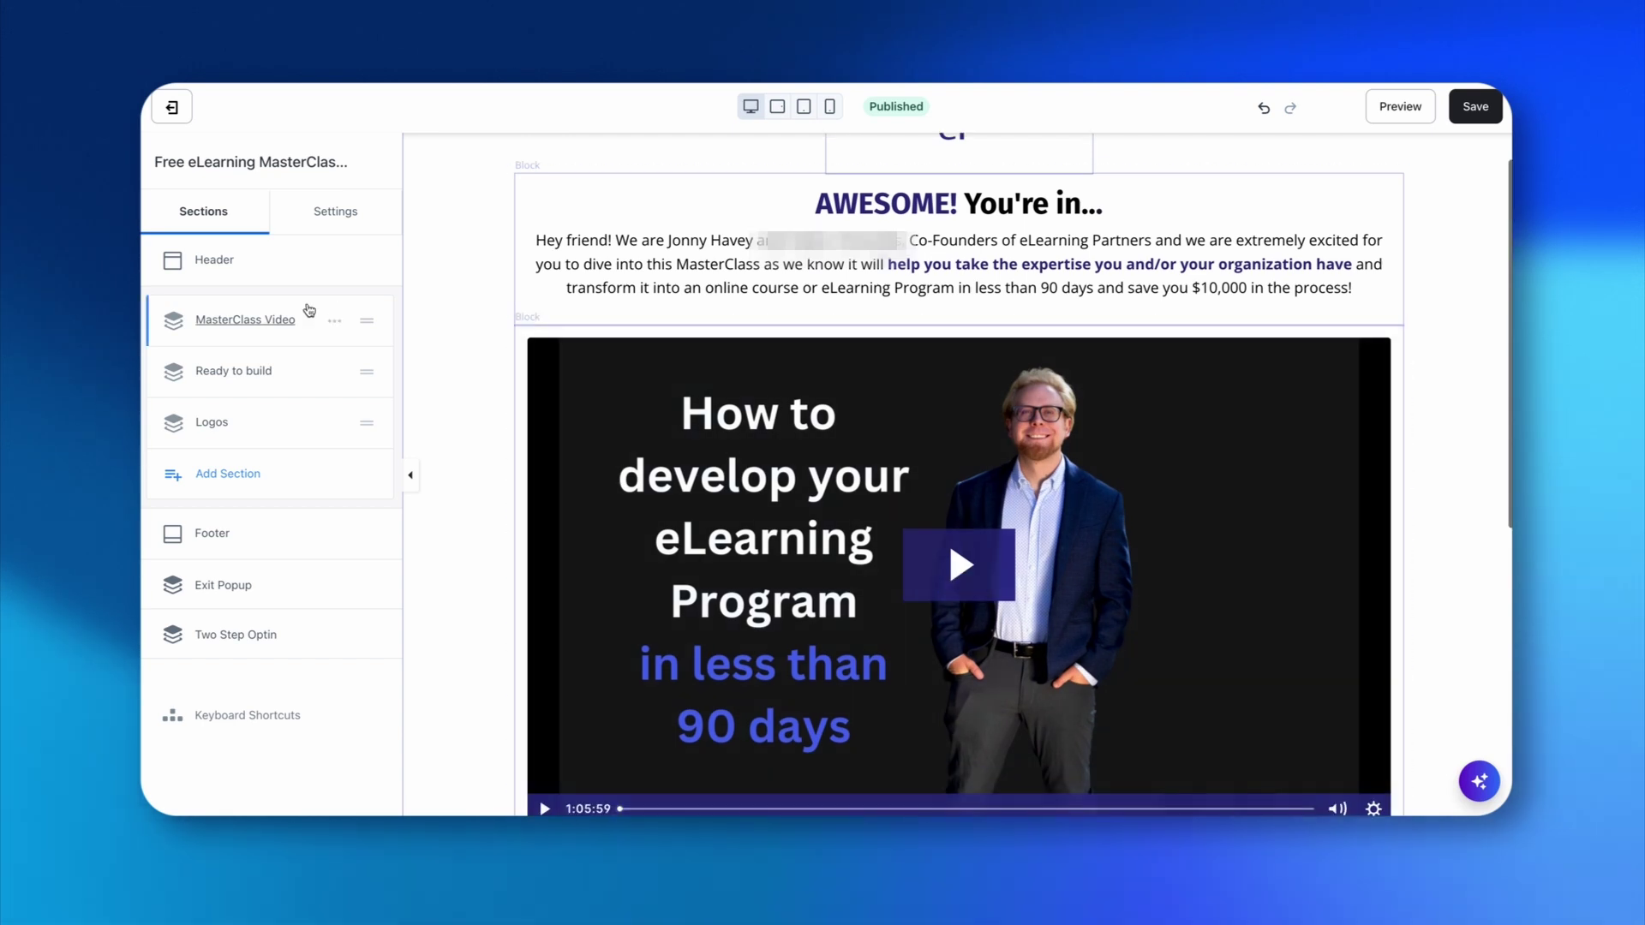
click(242, 322)
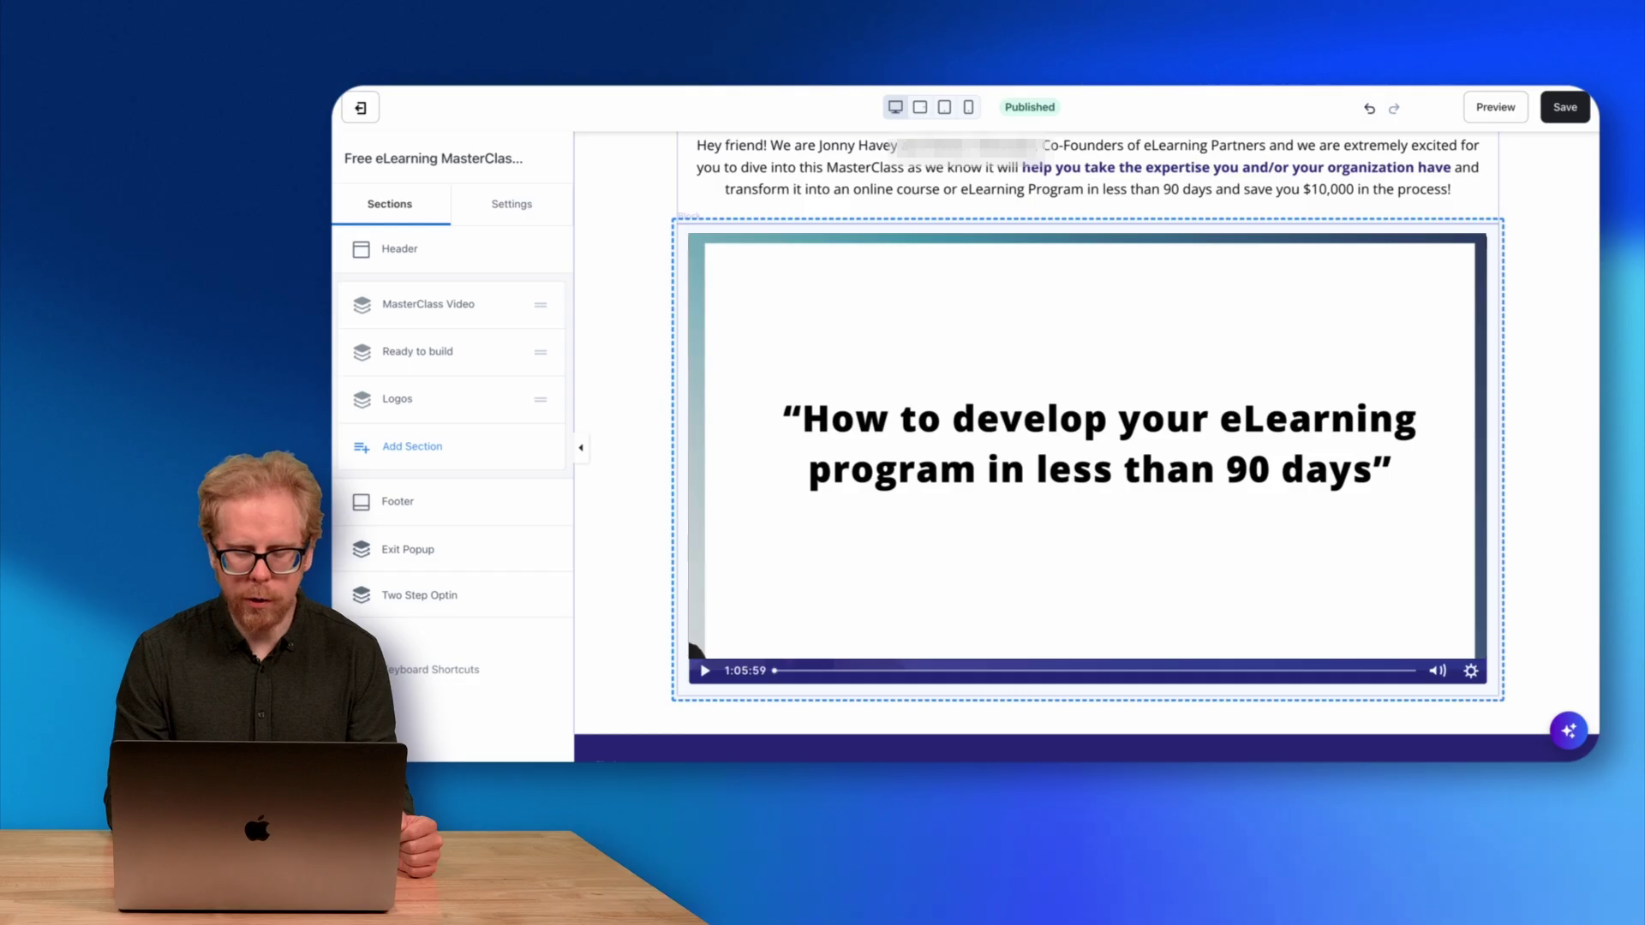
click(999, 480)
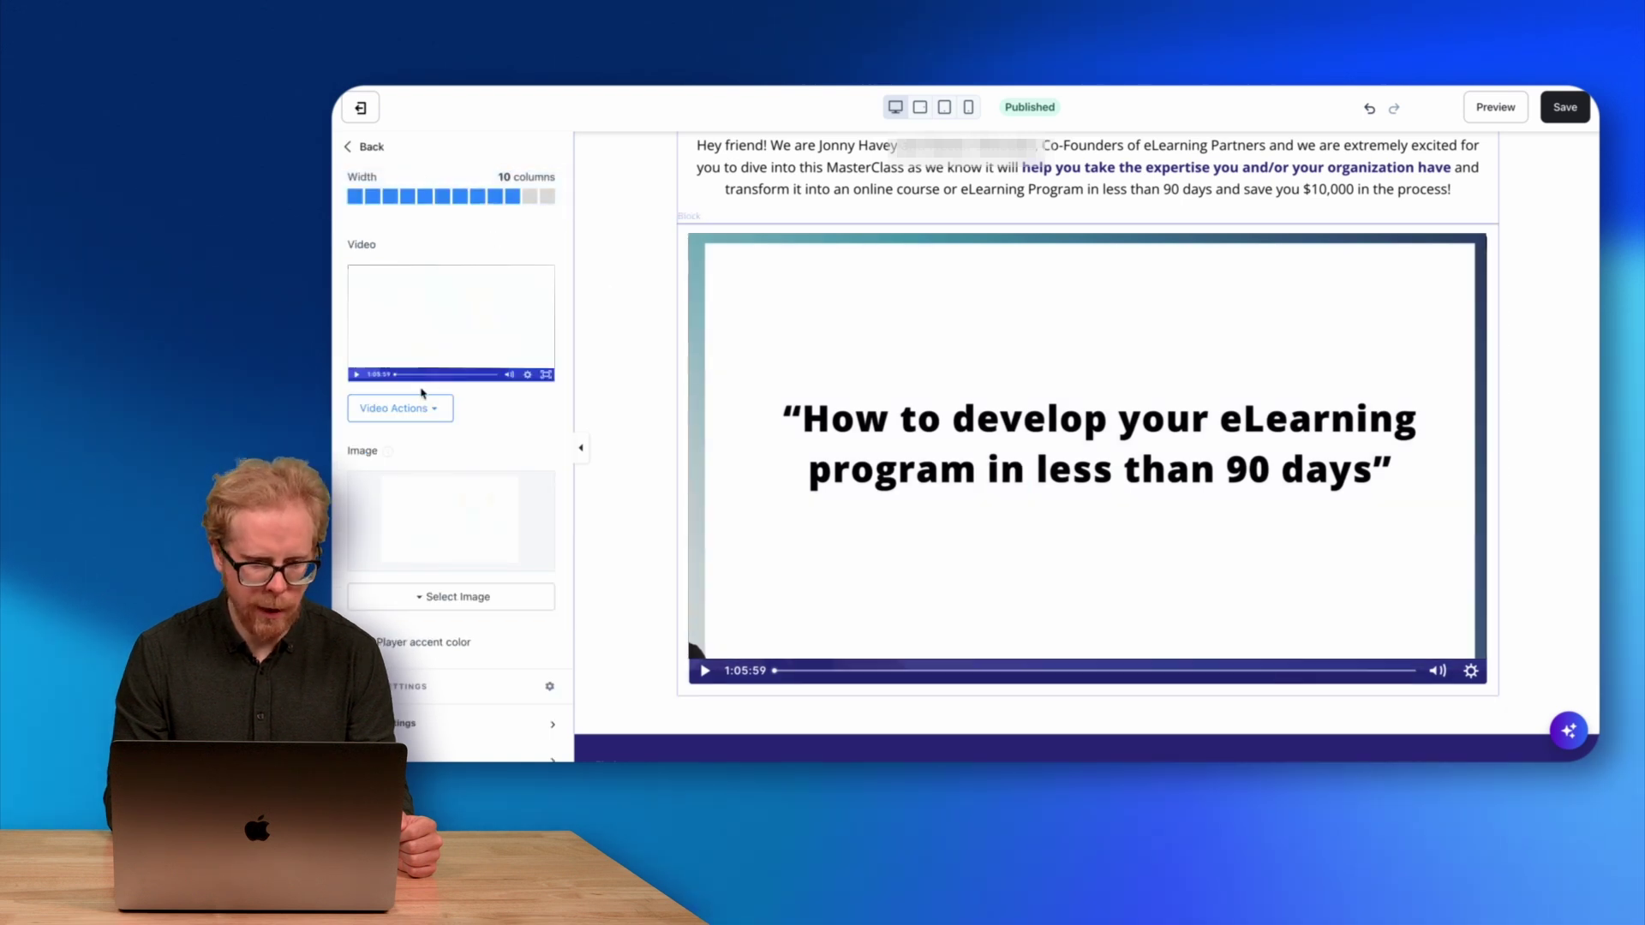
key(Escape)
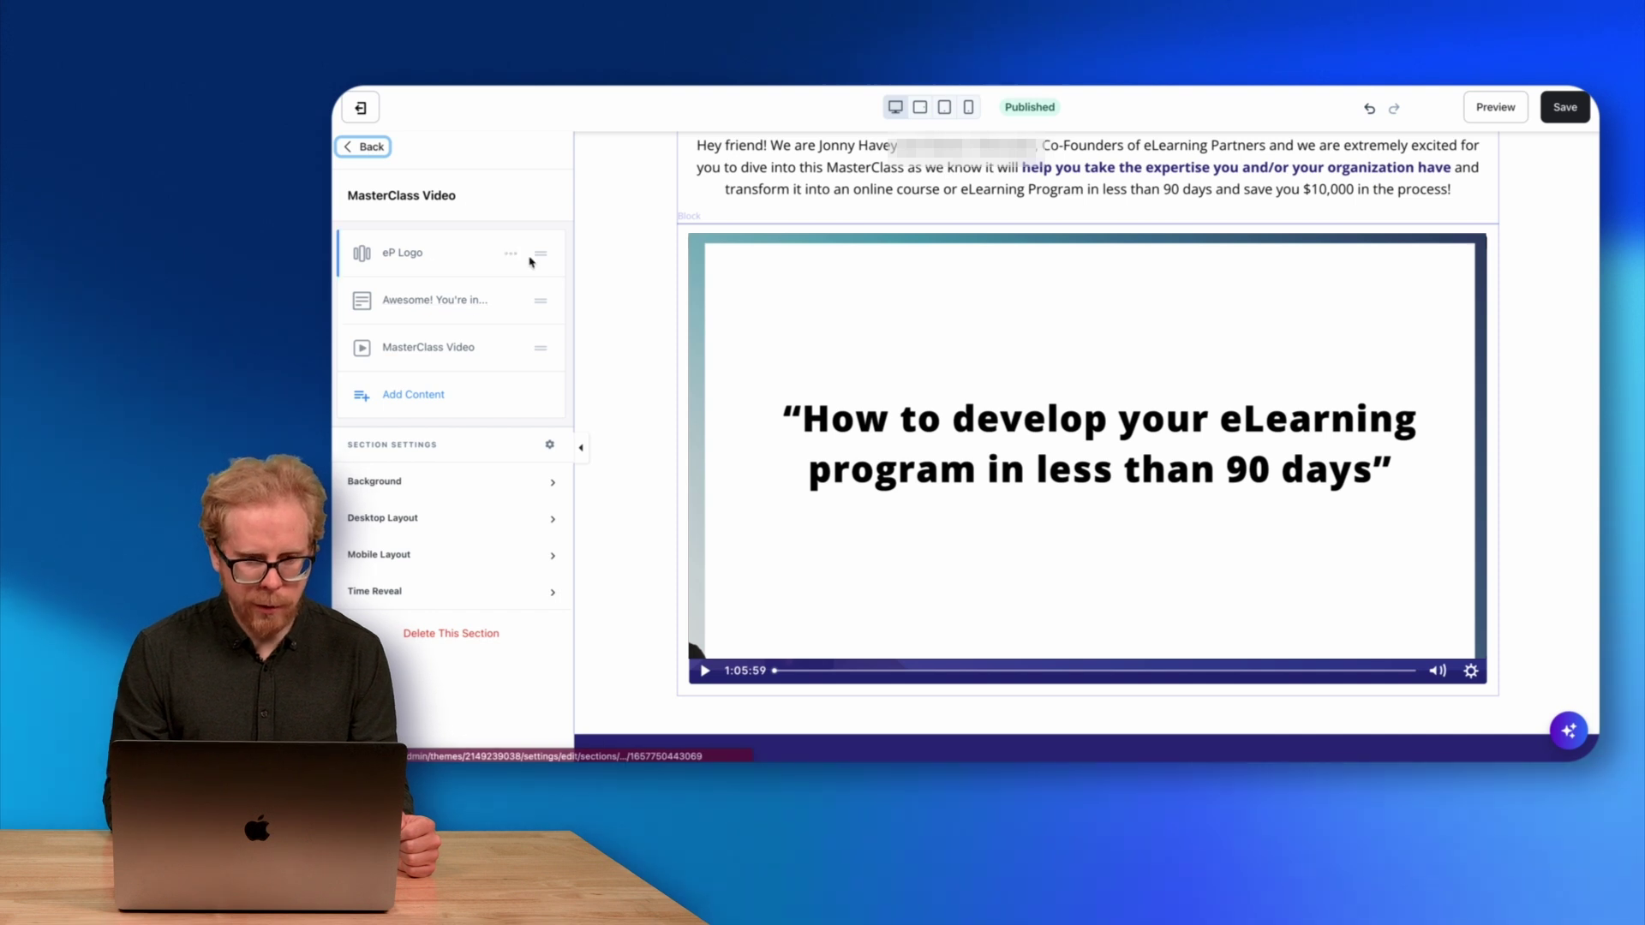
Match the section's logo, text and video blocks with their places on the page
scroll(1010, 202, up, 3)
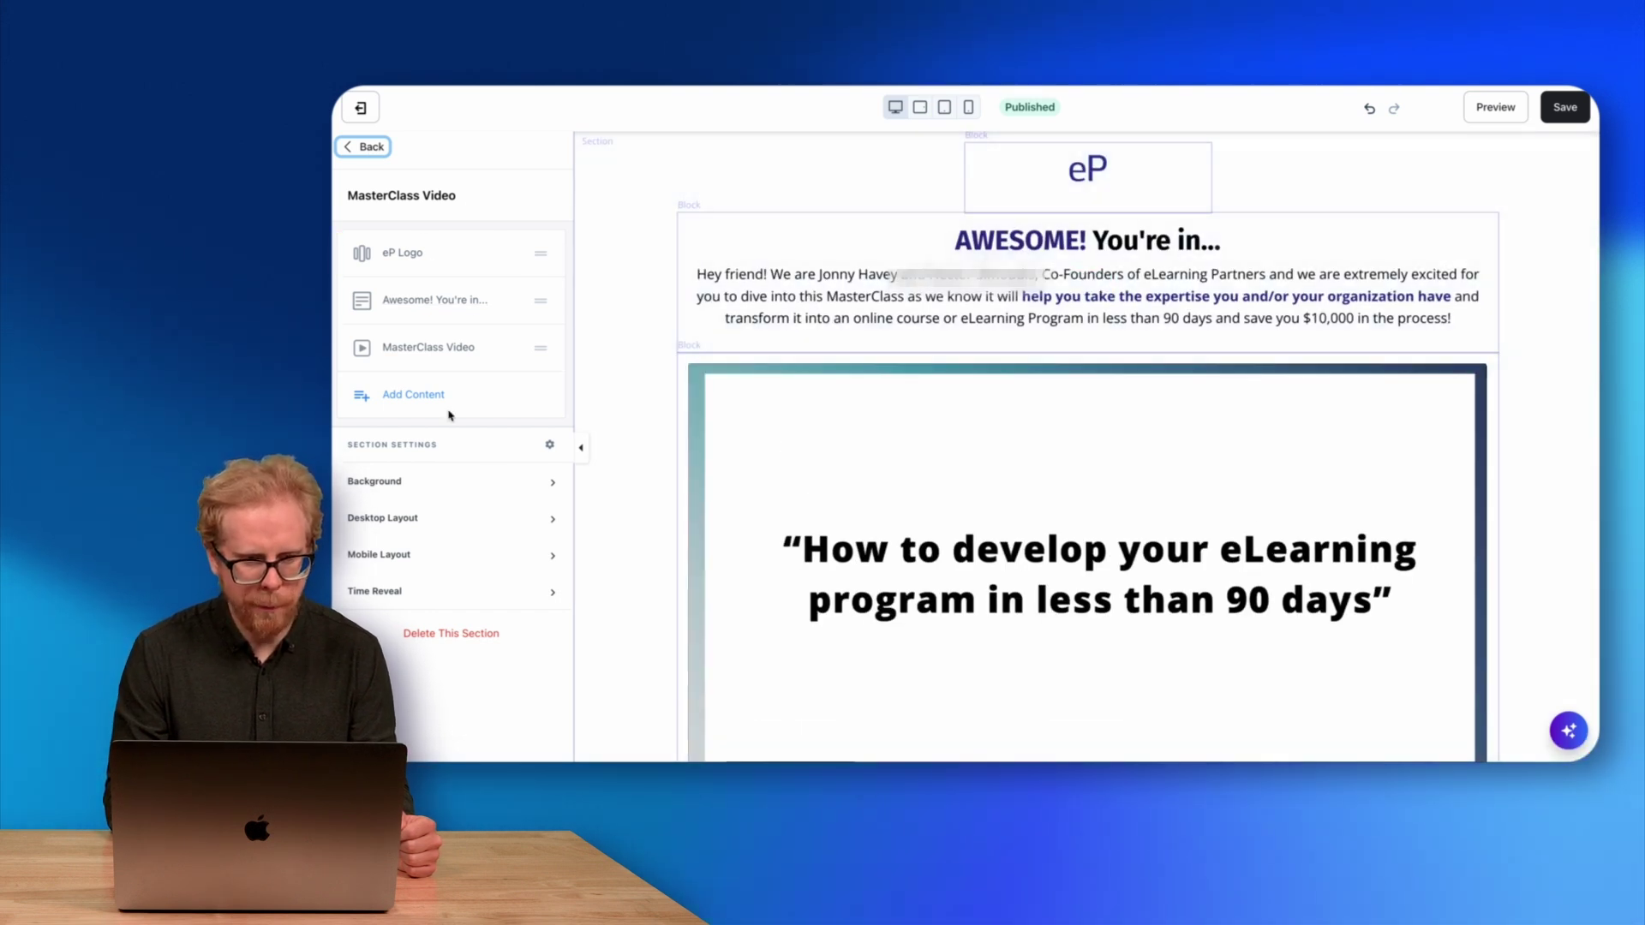
scroll(639, 203, down, 4)
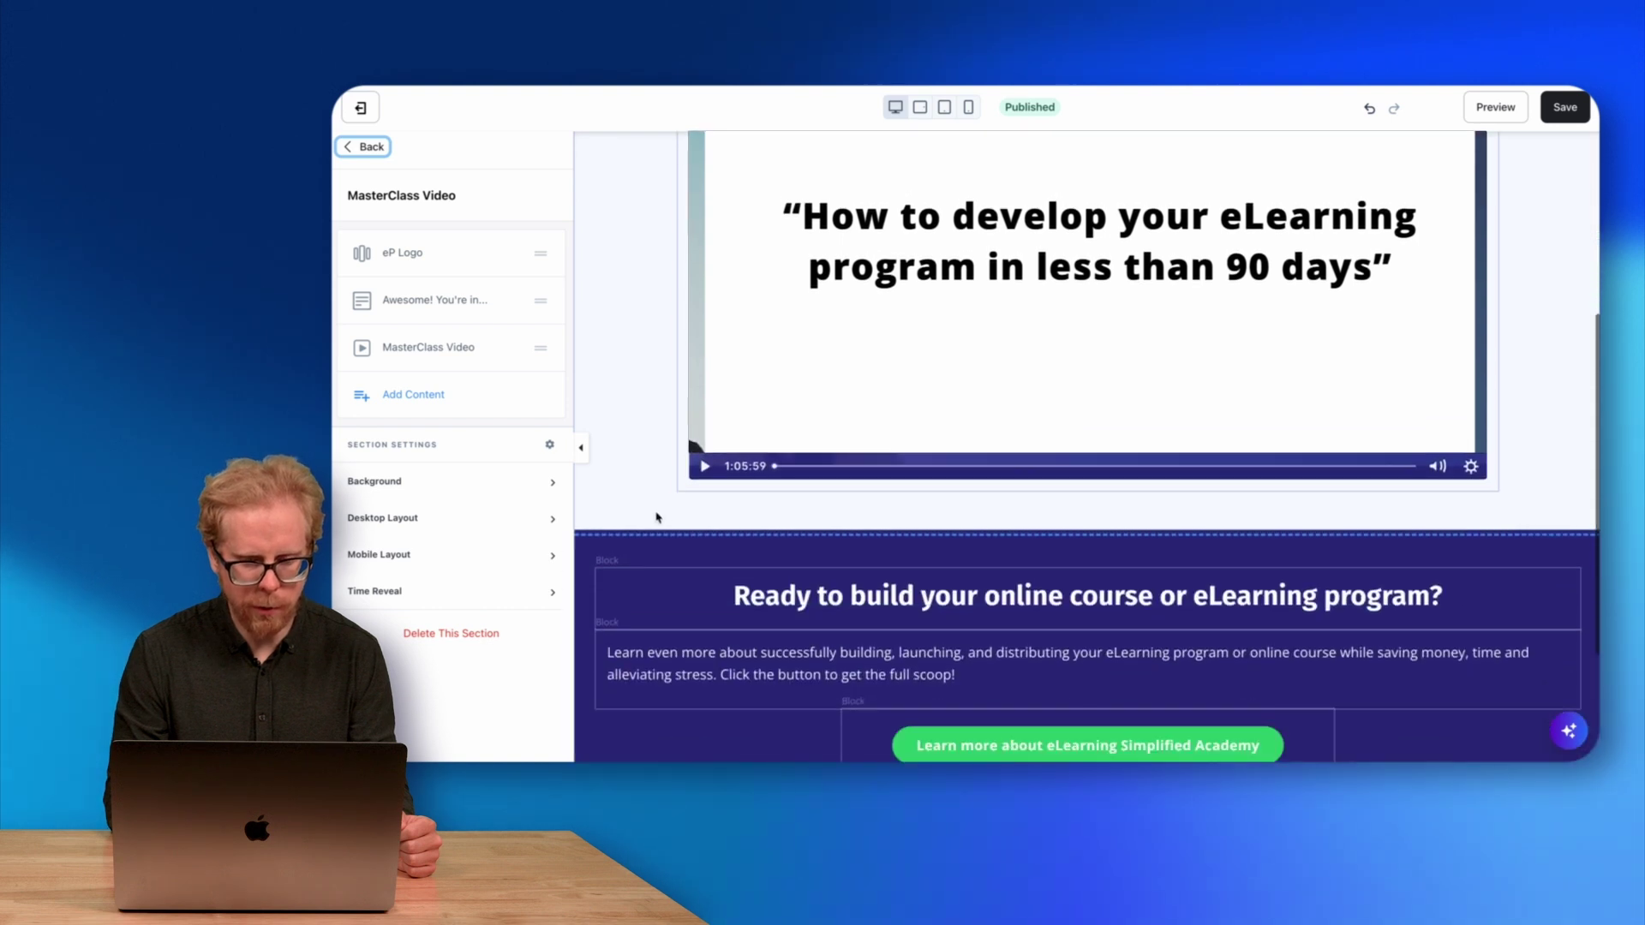
scroll(656, 215, up, 4)
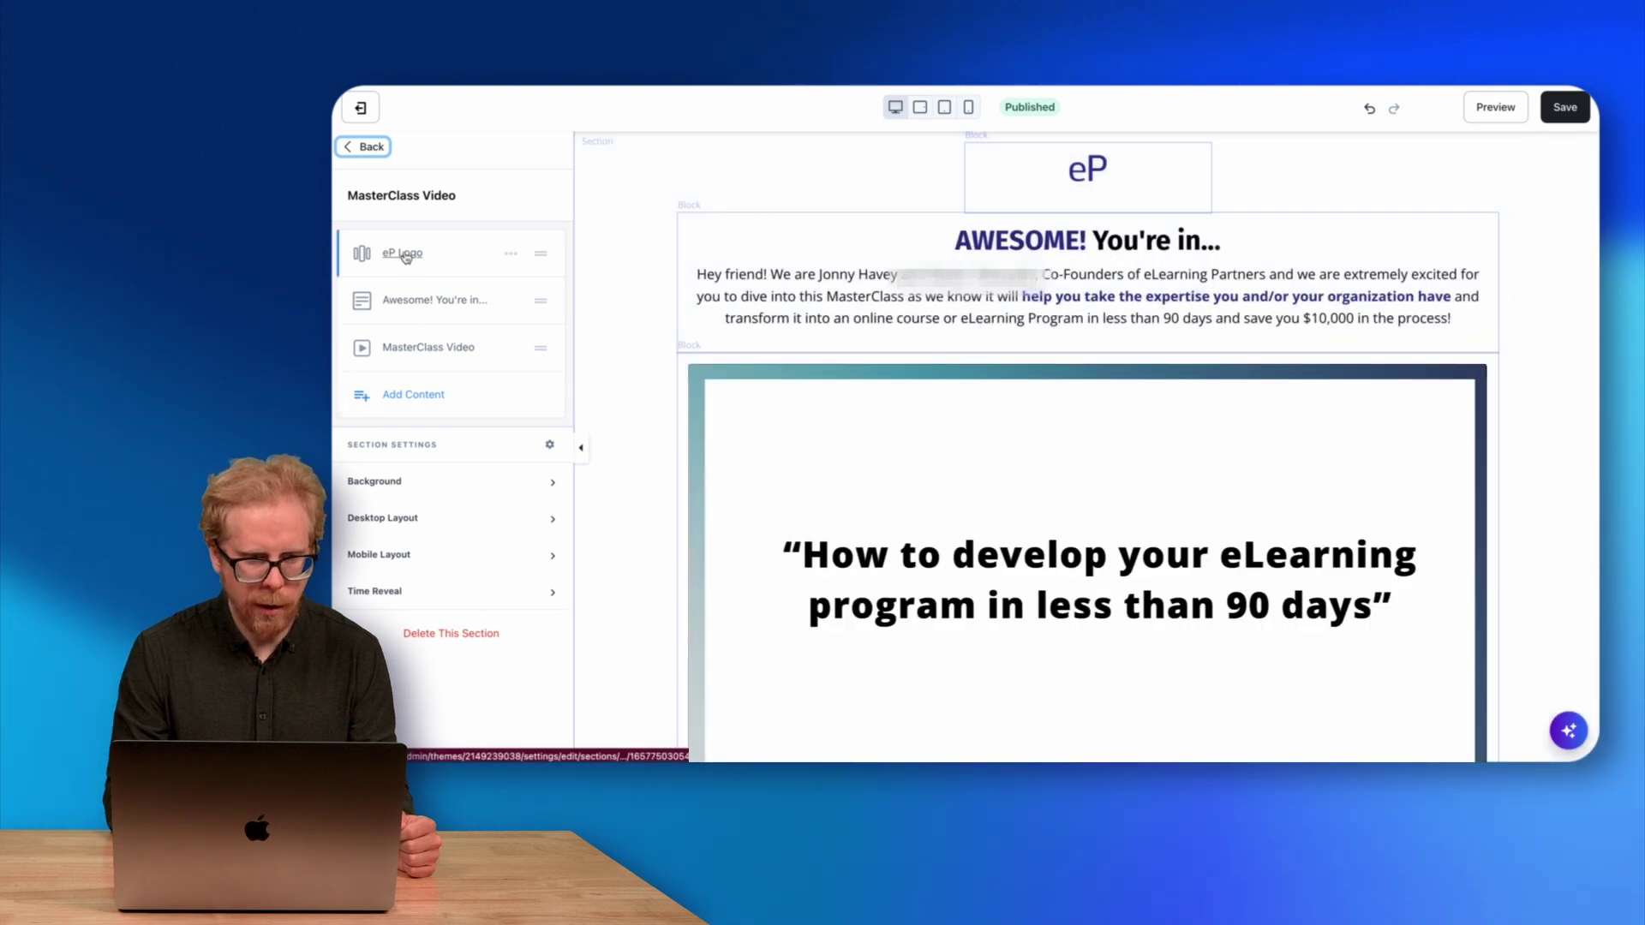
mouse_move(1087, 183)
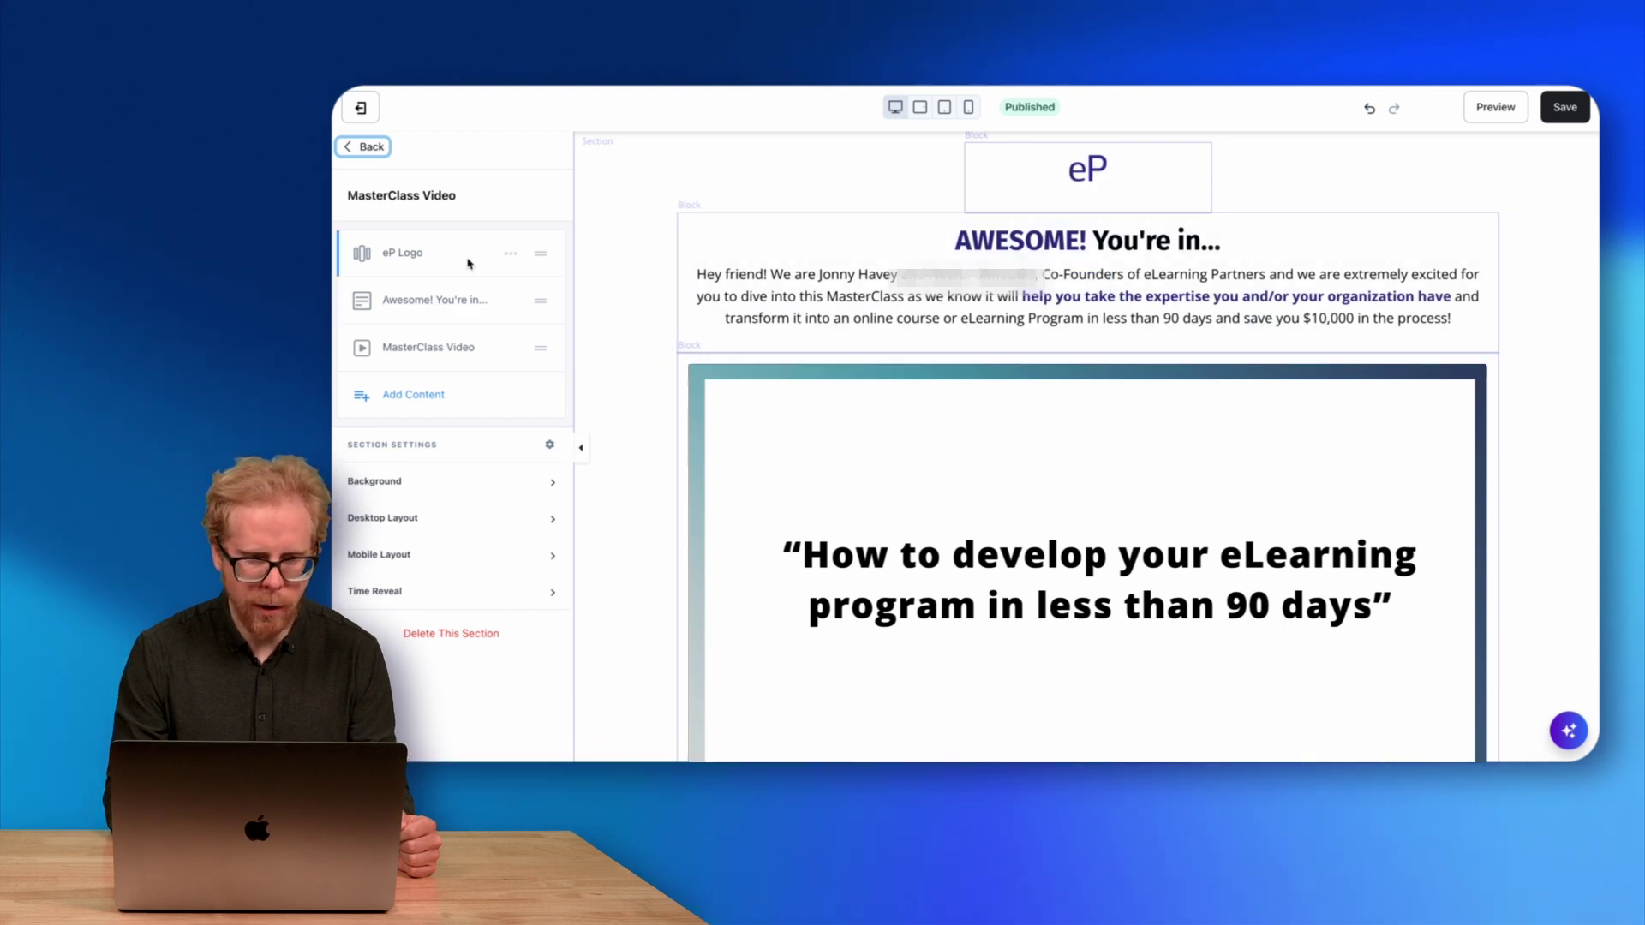
click(457, 351)
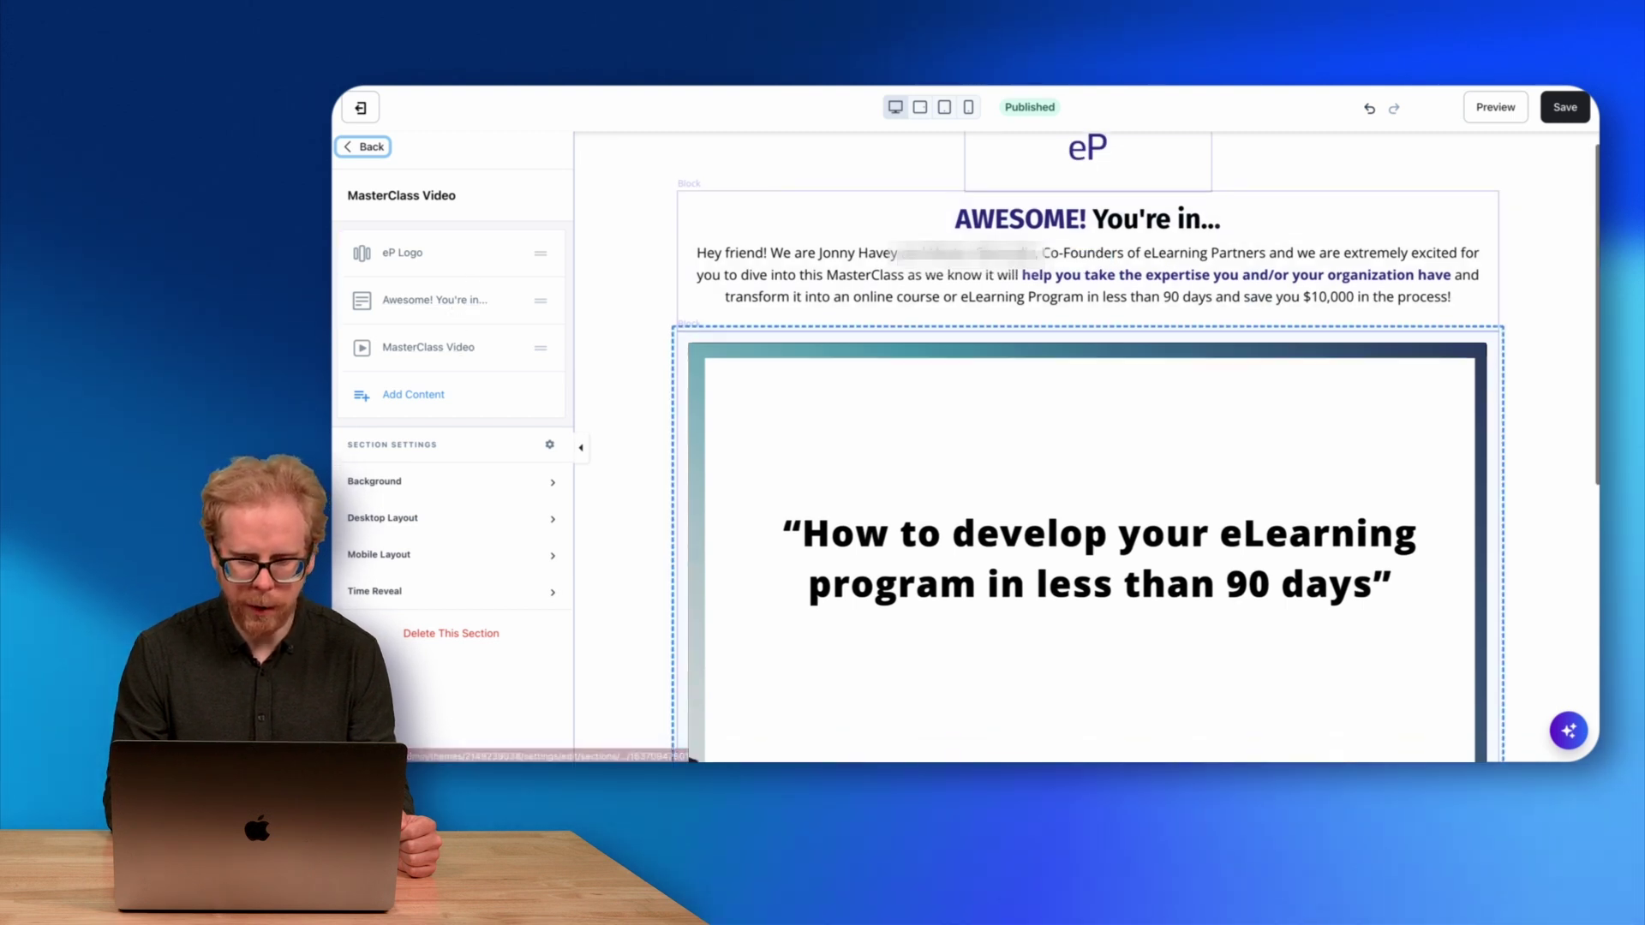
click(883, 210)
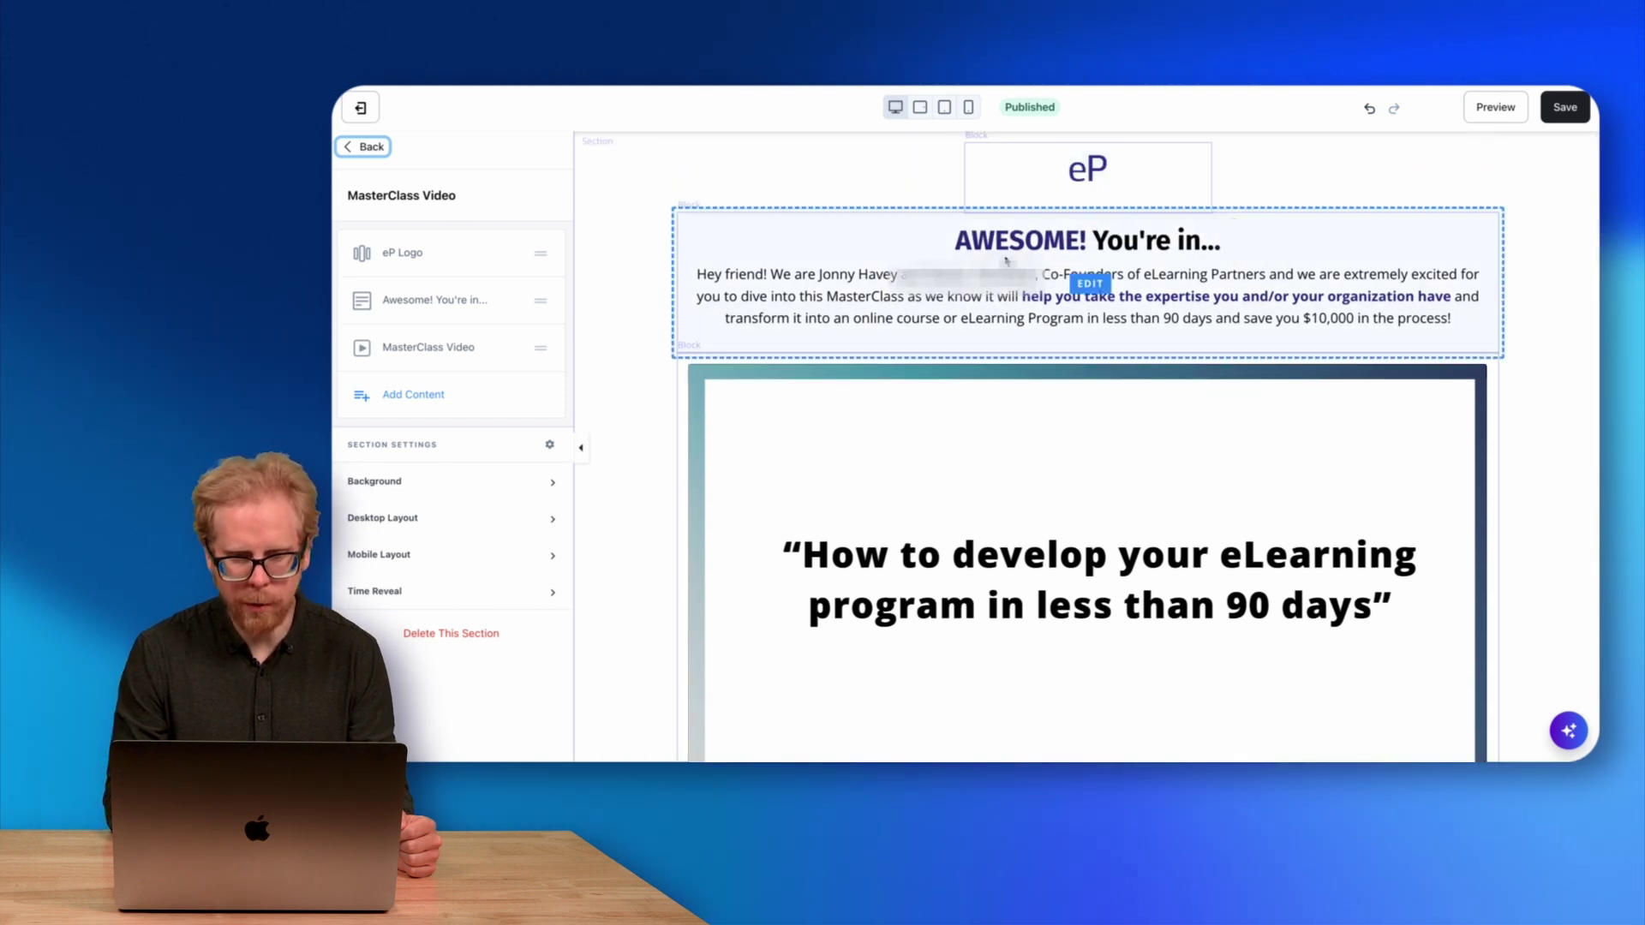
Review the eP Logo block's settings and try a width of 12 columns before resetting it to 3 columns
click(407, 255)
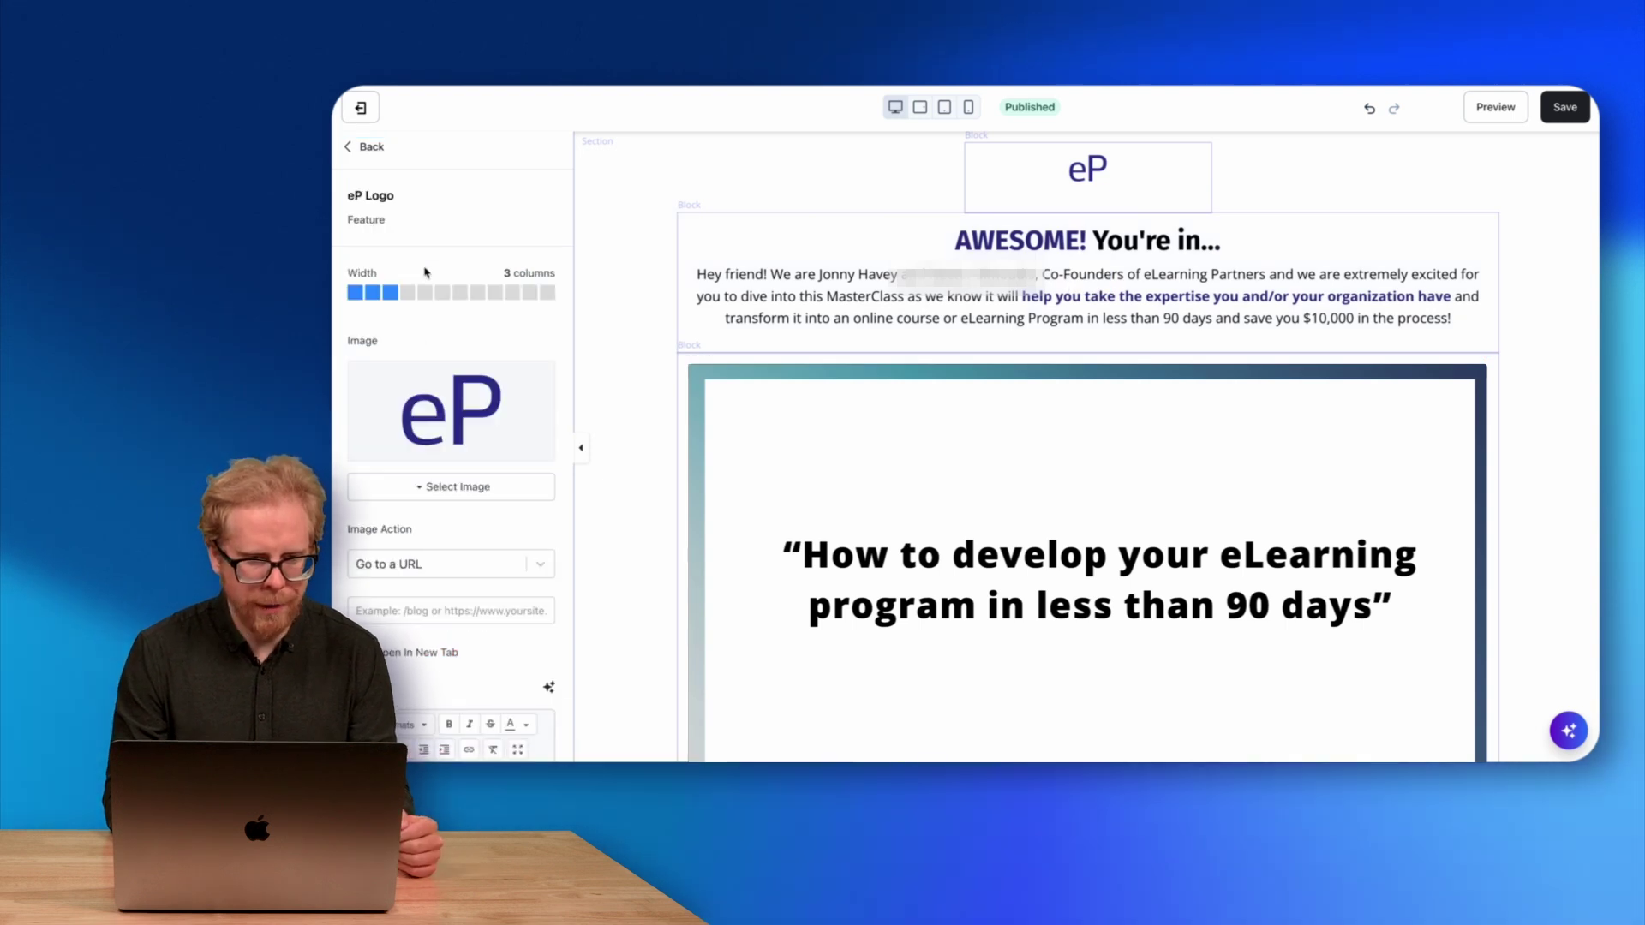
scroll(433, 347, down, 3)
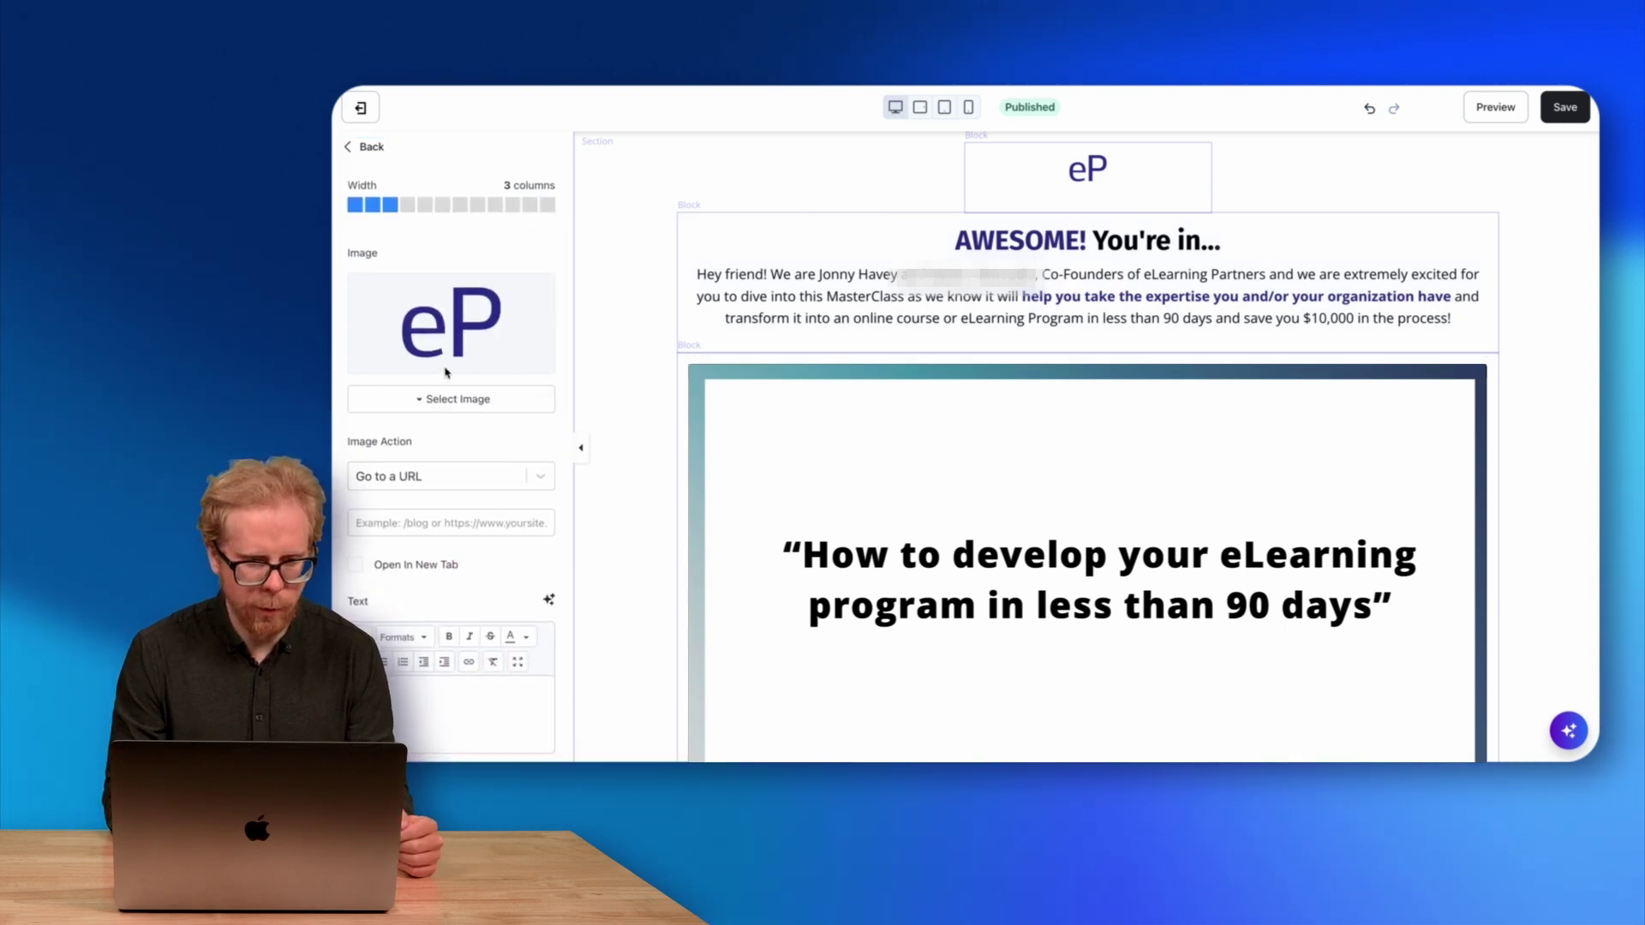
scroll(445, 373, down, 4)
scroll(443, 377, up, 5)
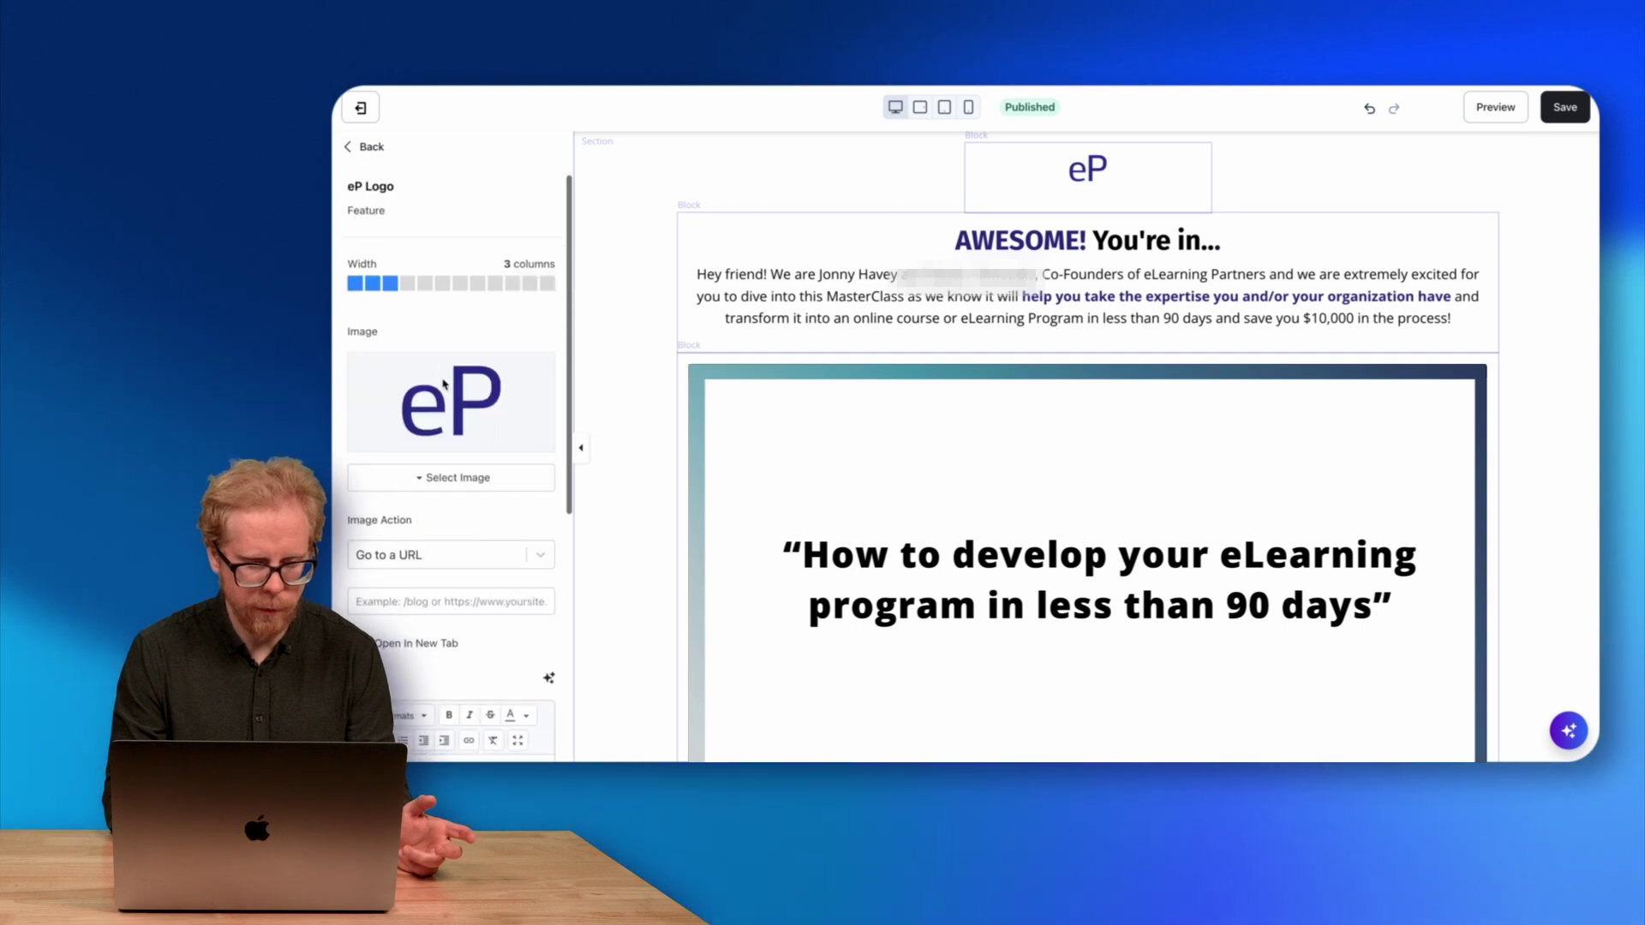
scroll(444, 383, up, 1)
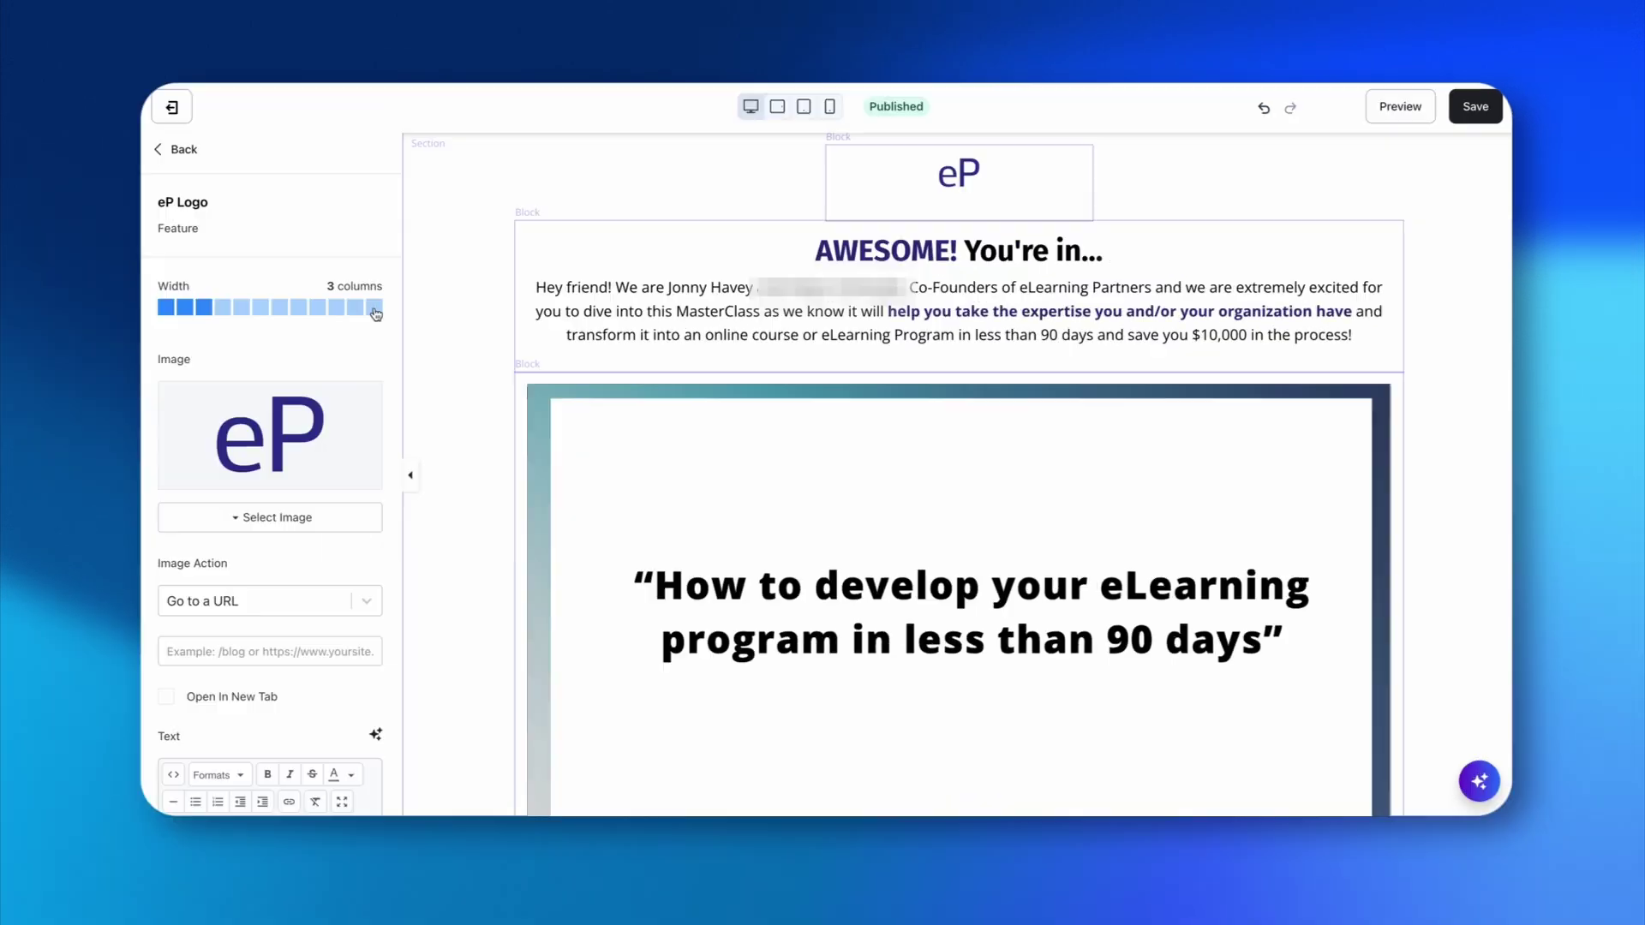
click(548, 299)
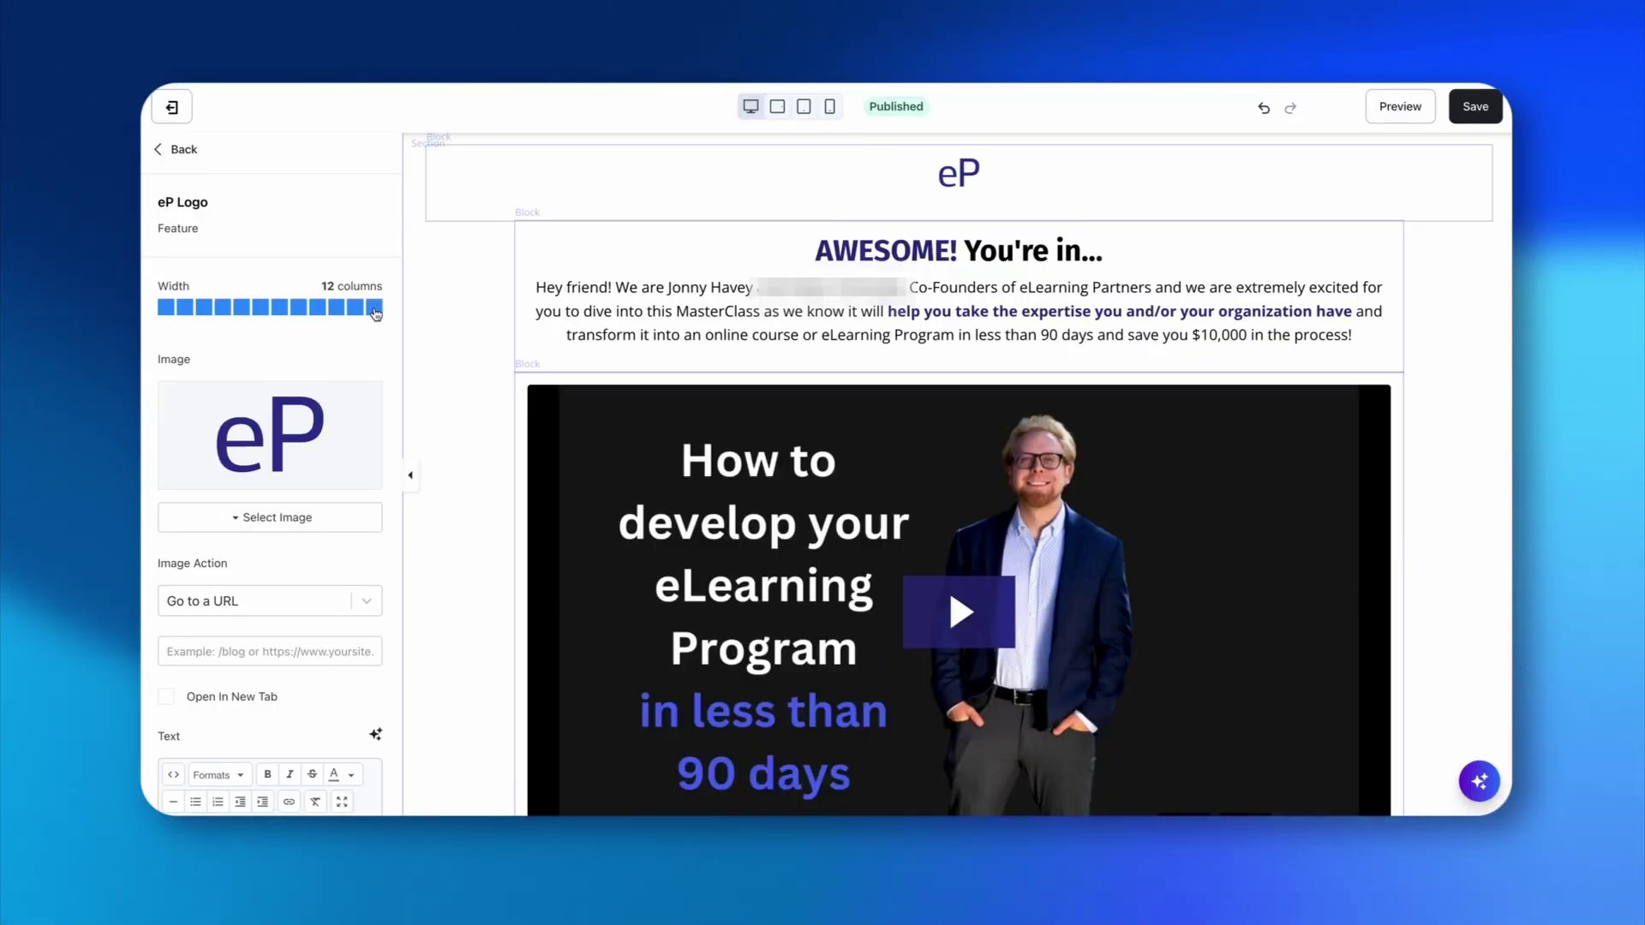
click(204, 307)
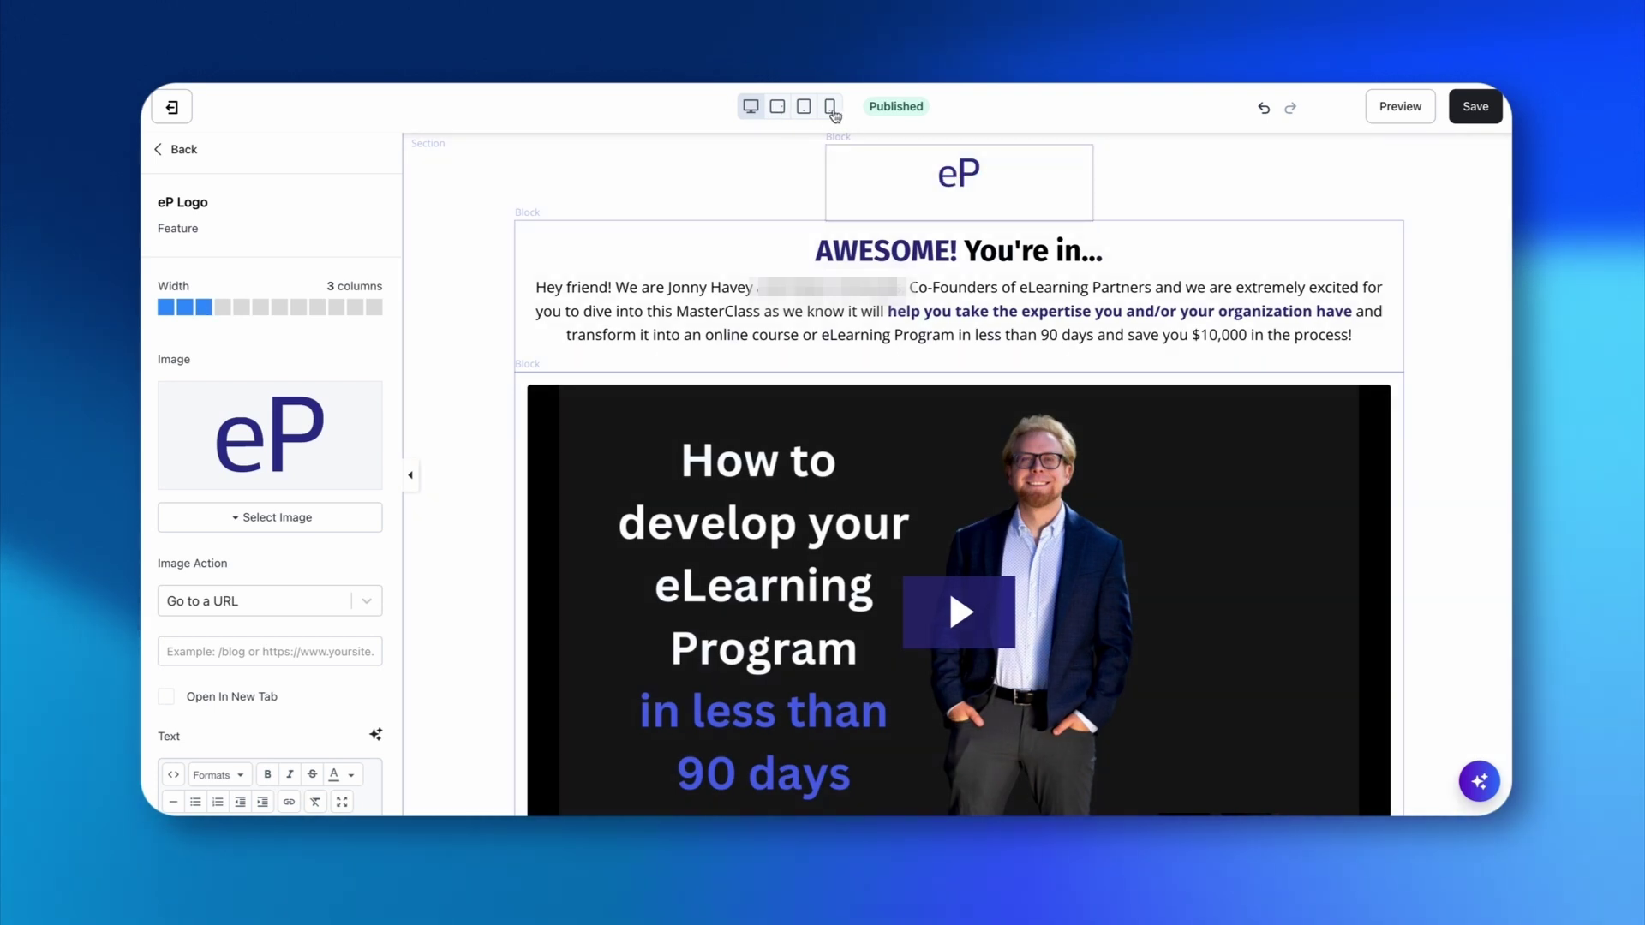
Preview the landing page in phone, portrait tablet and landscape tablet layouts, and return to the desktop layout
click(830, 110)
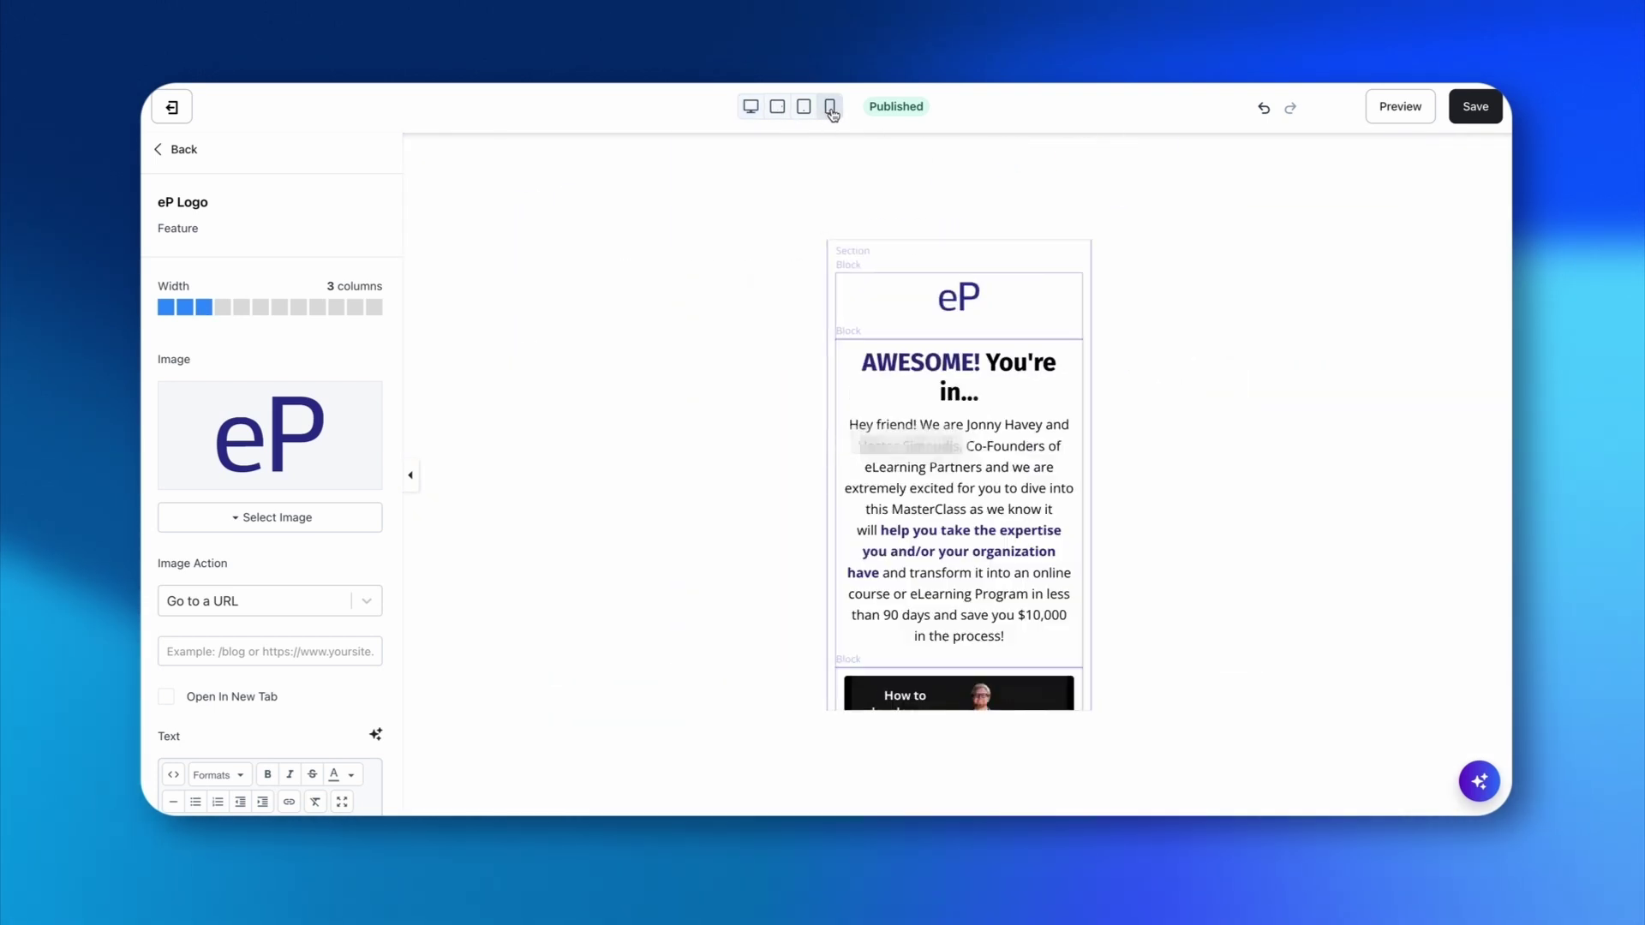
scroll(925, 369, down, 10)
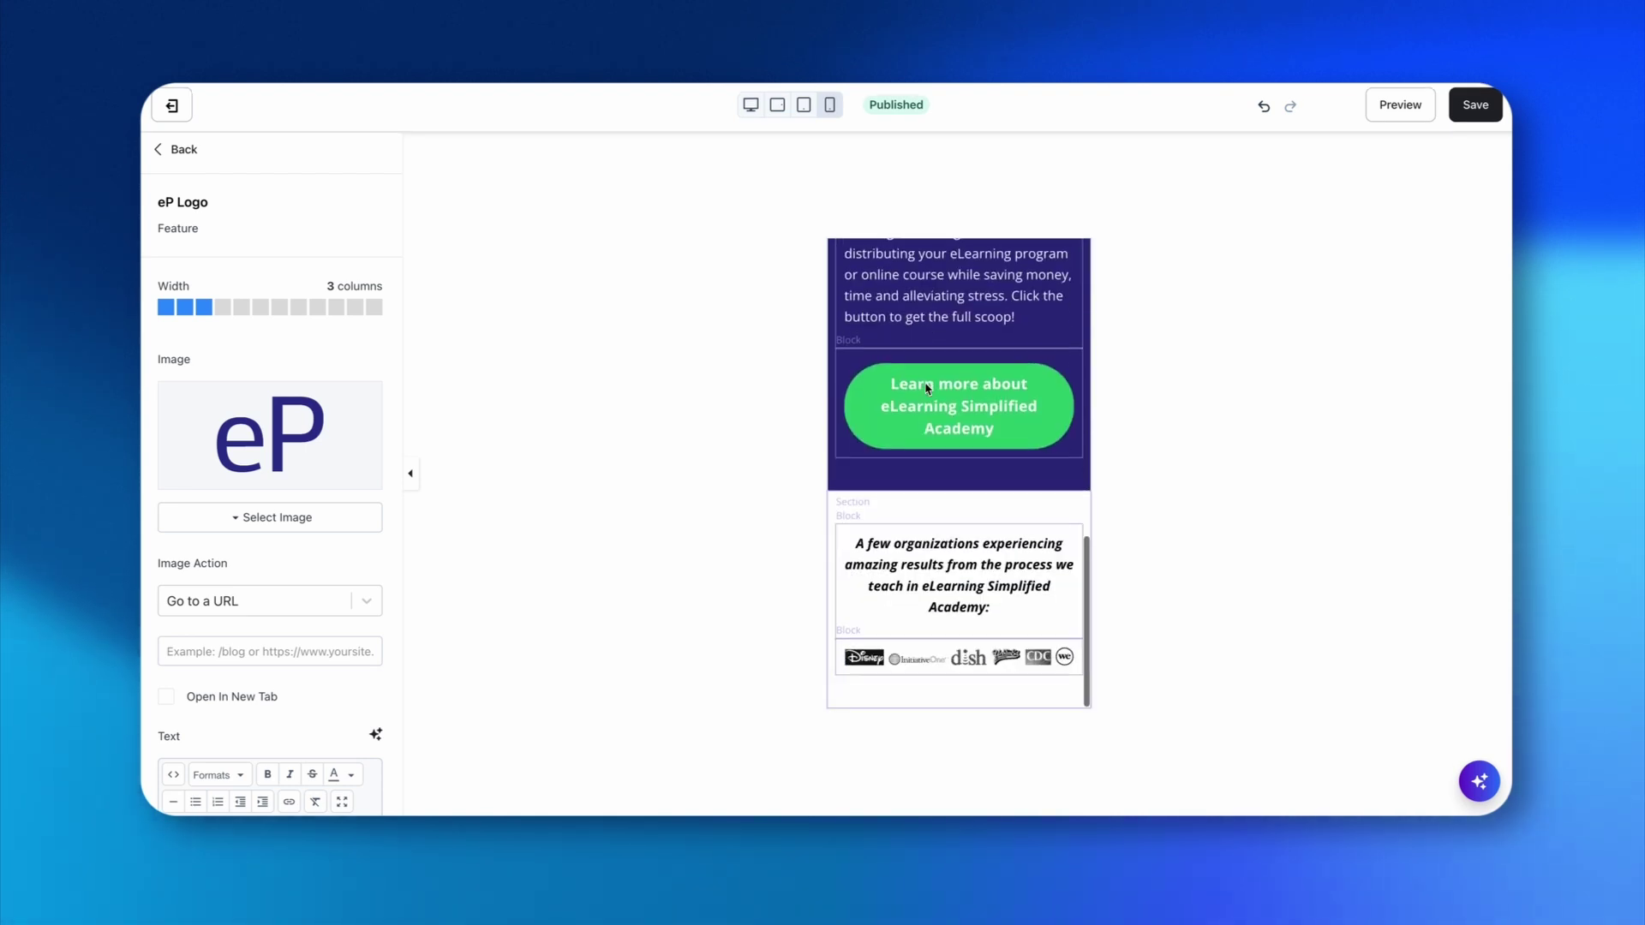
scroll(942, 394, up, 10)
click(804, 106)
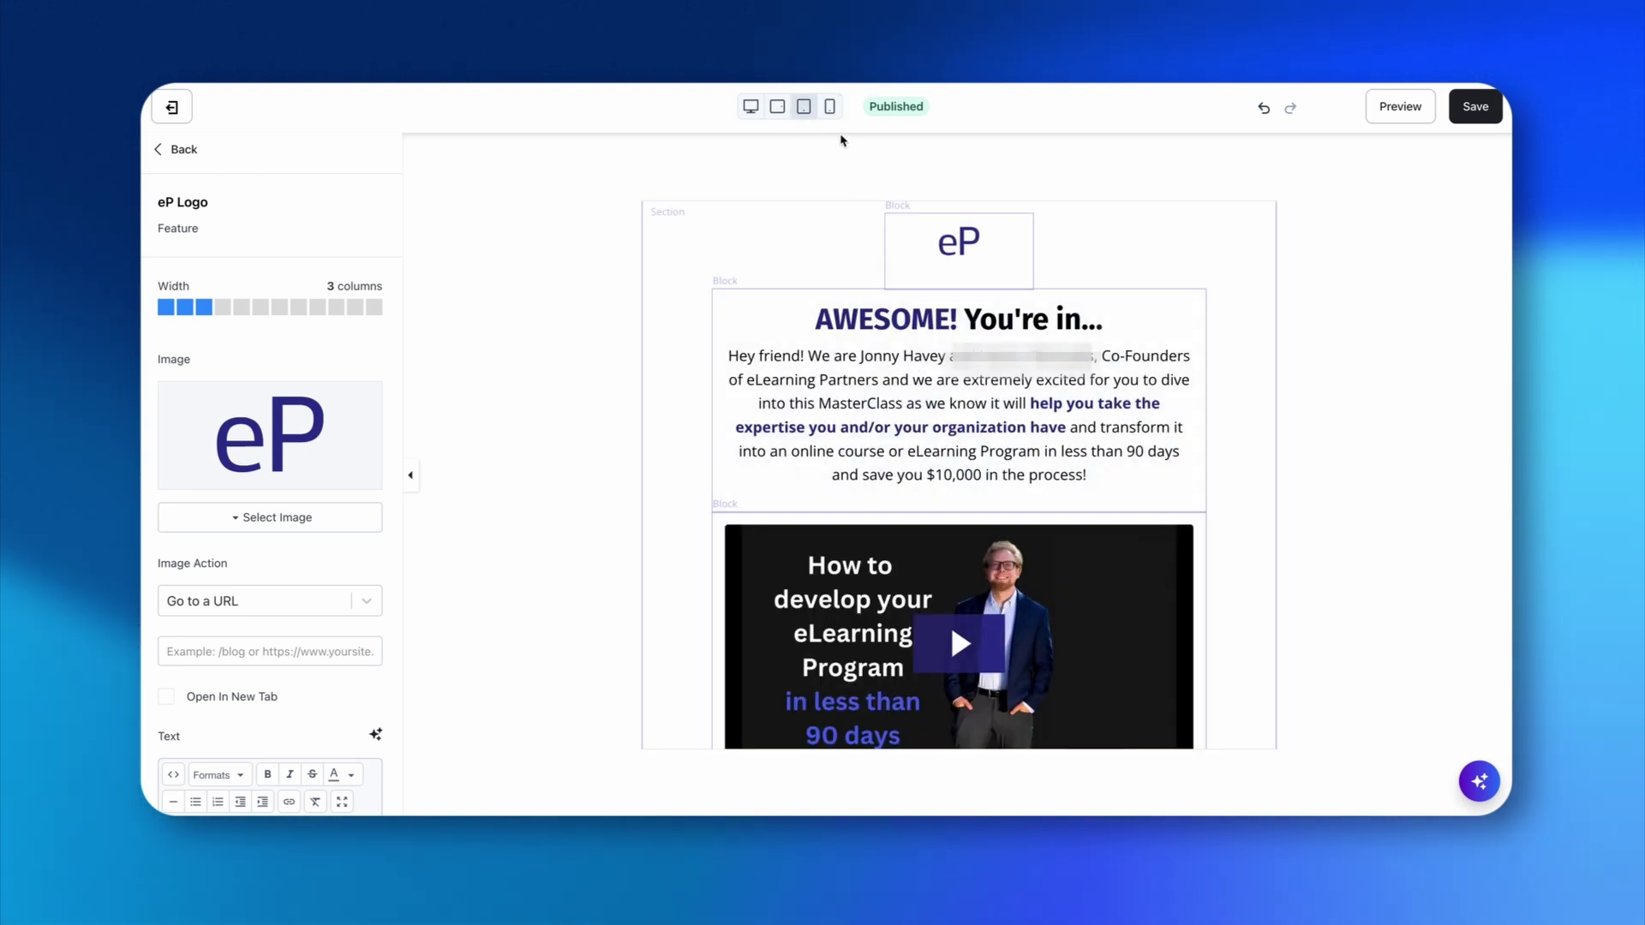
click(778, 107)
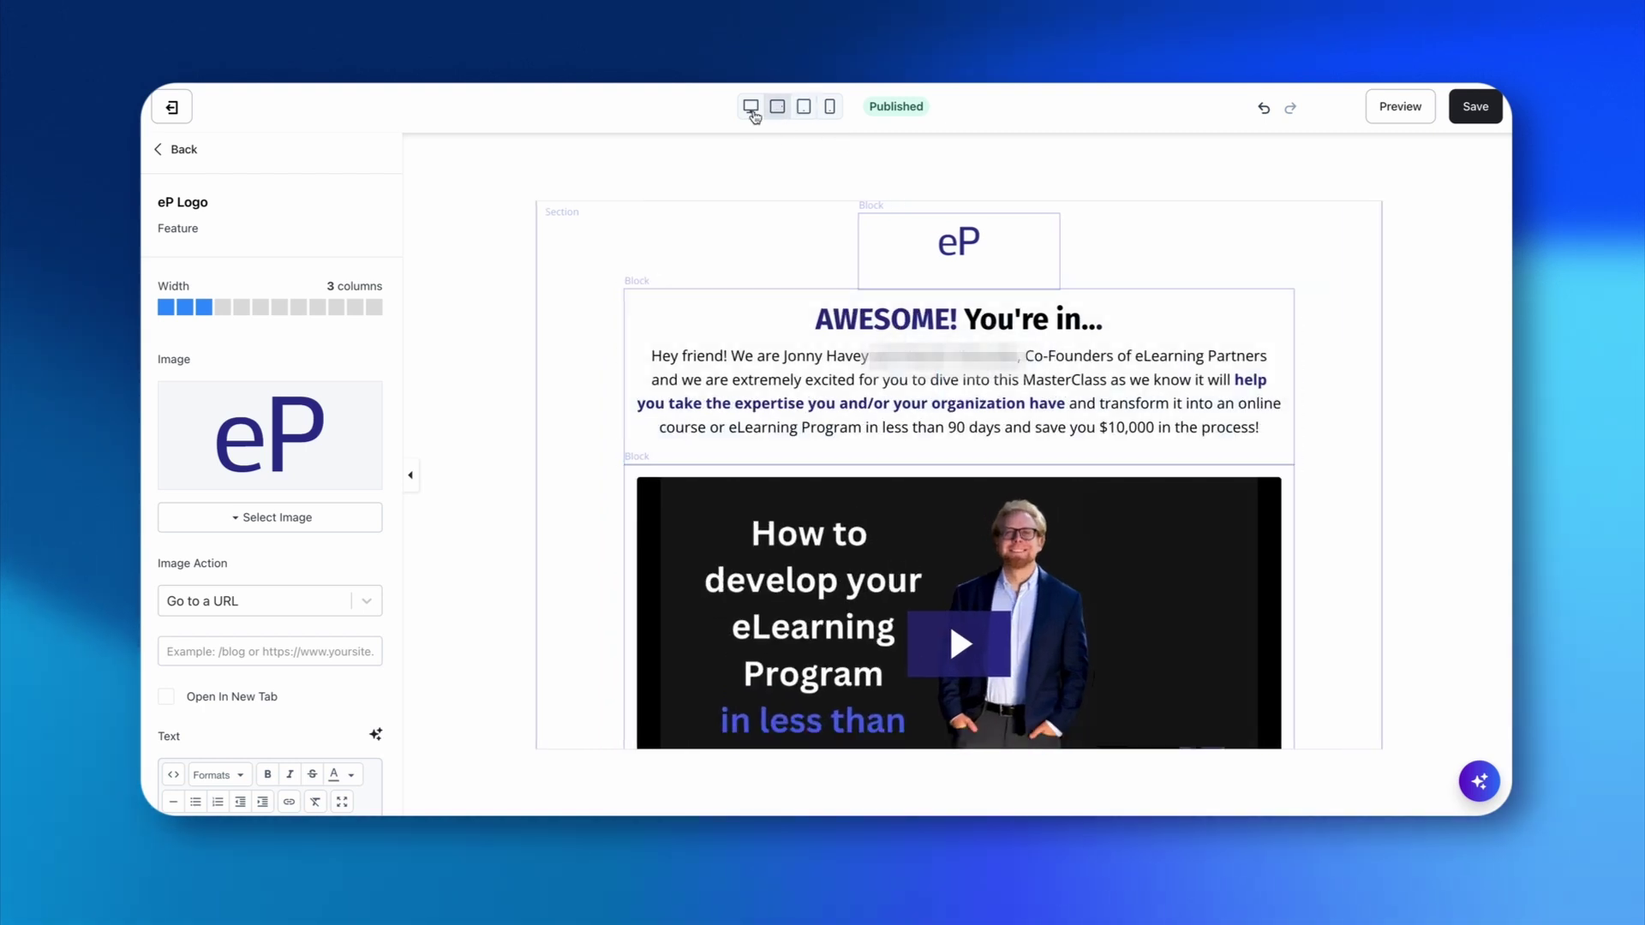
click(751, 110)
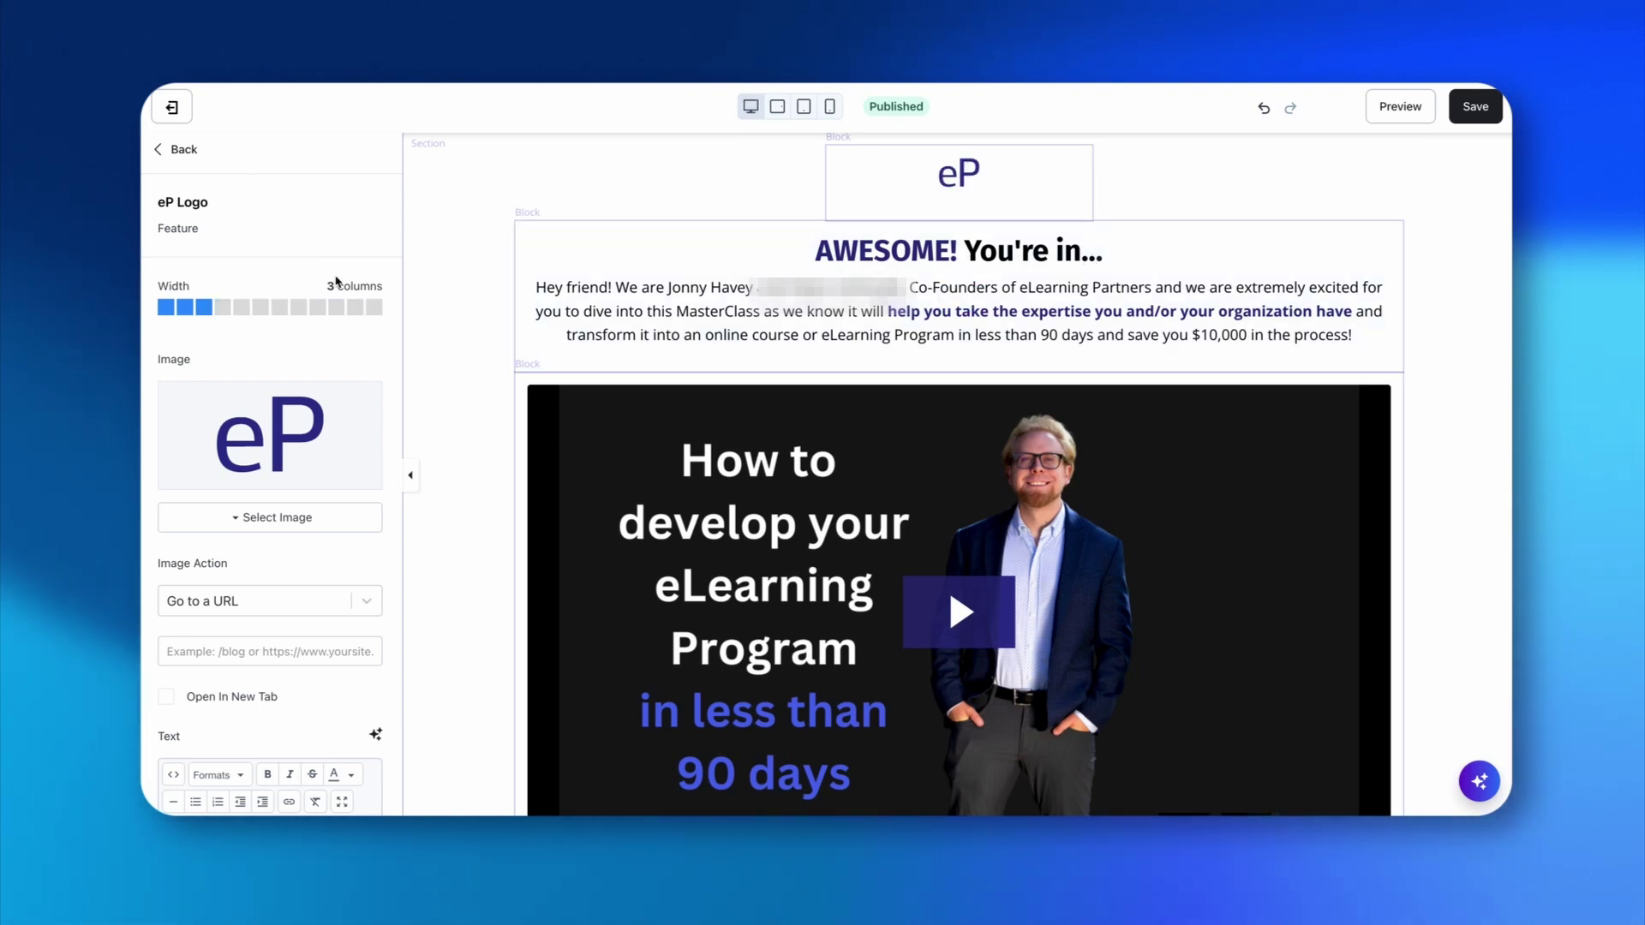
Set the "Awesome! You're in..." text block's width to 9 columns and check the page in landscape tablet and phone layouts
click(177, 150)
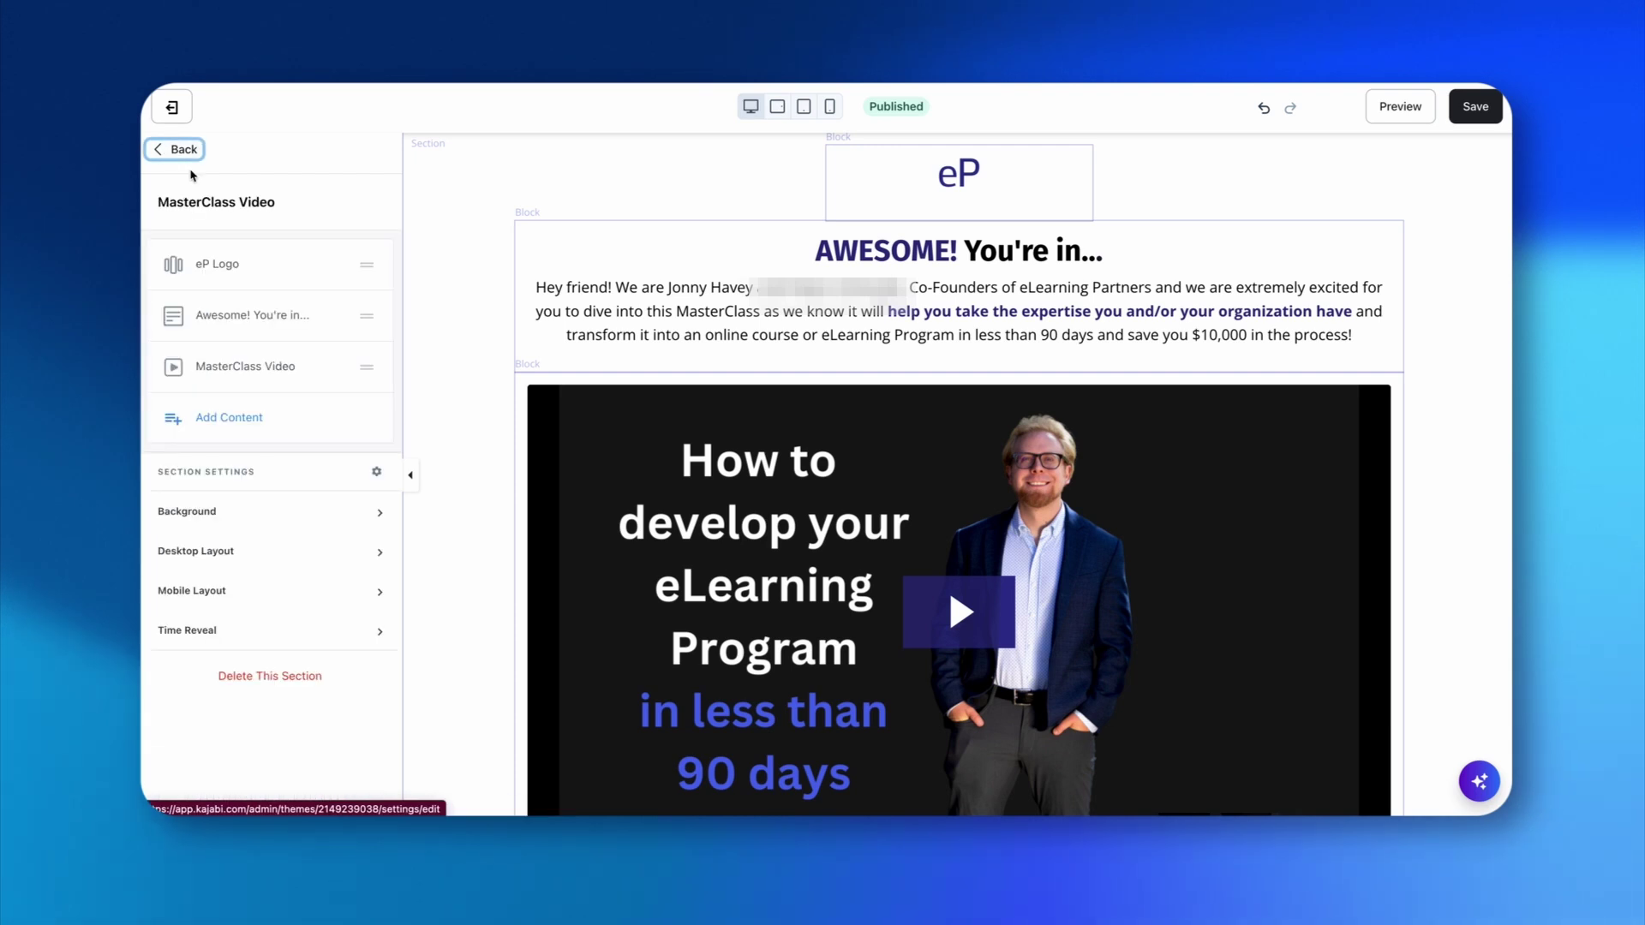
click(229, 316)
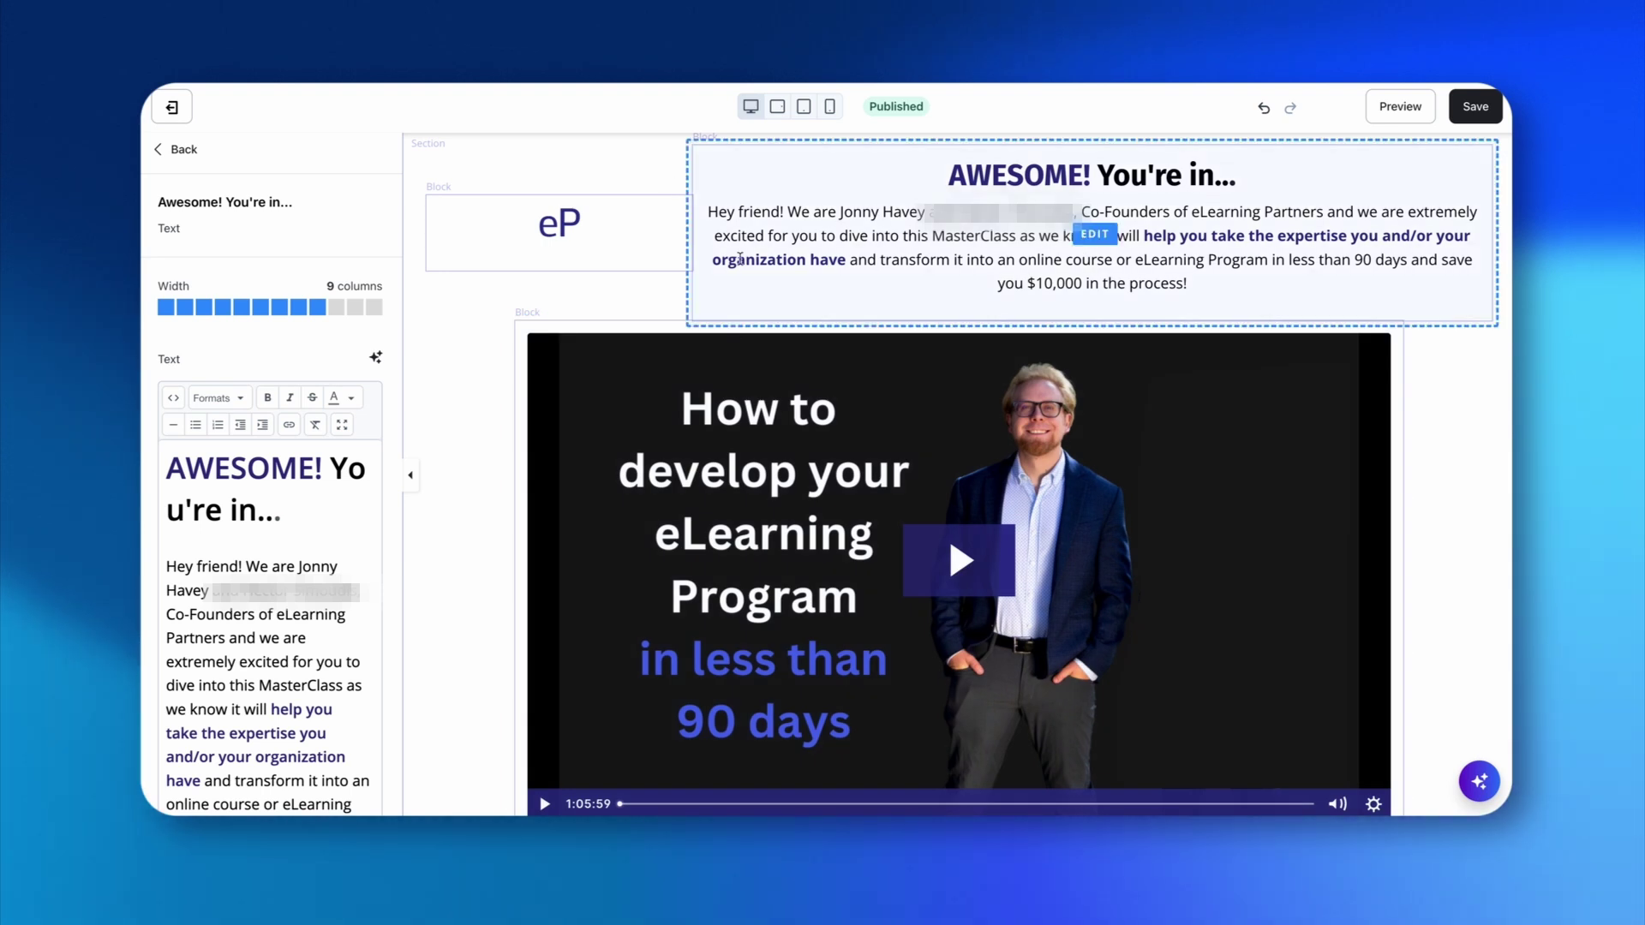
click(778, 108)
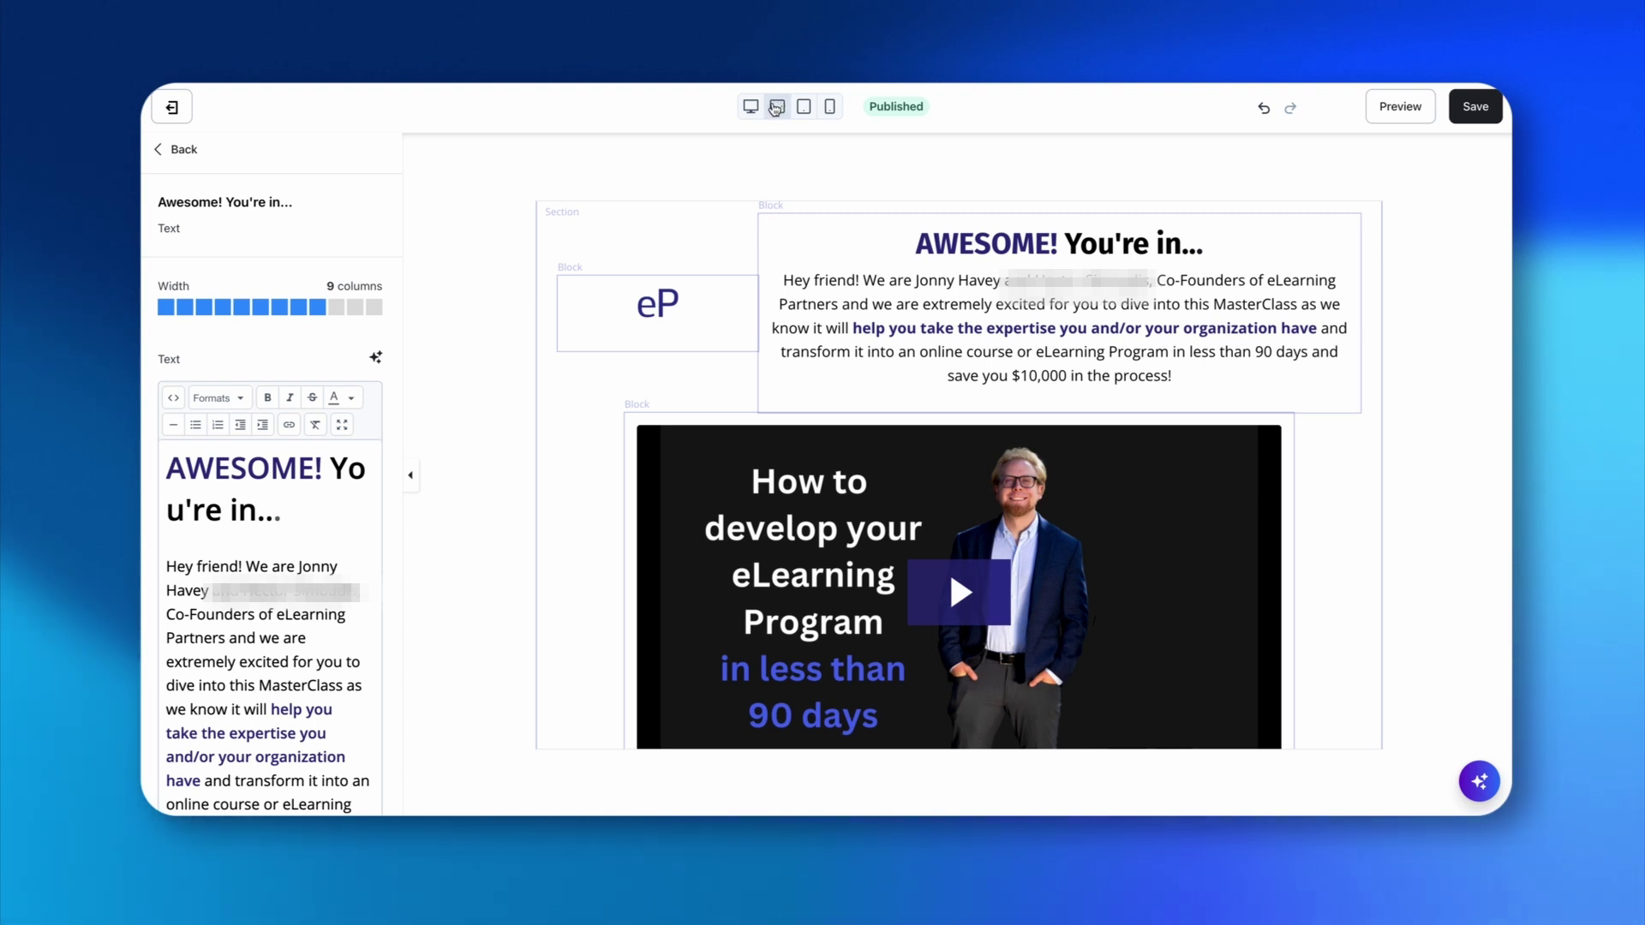
click(829, 106)
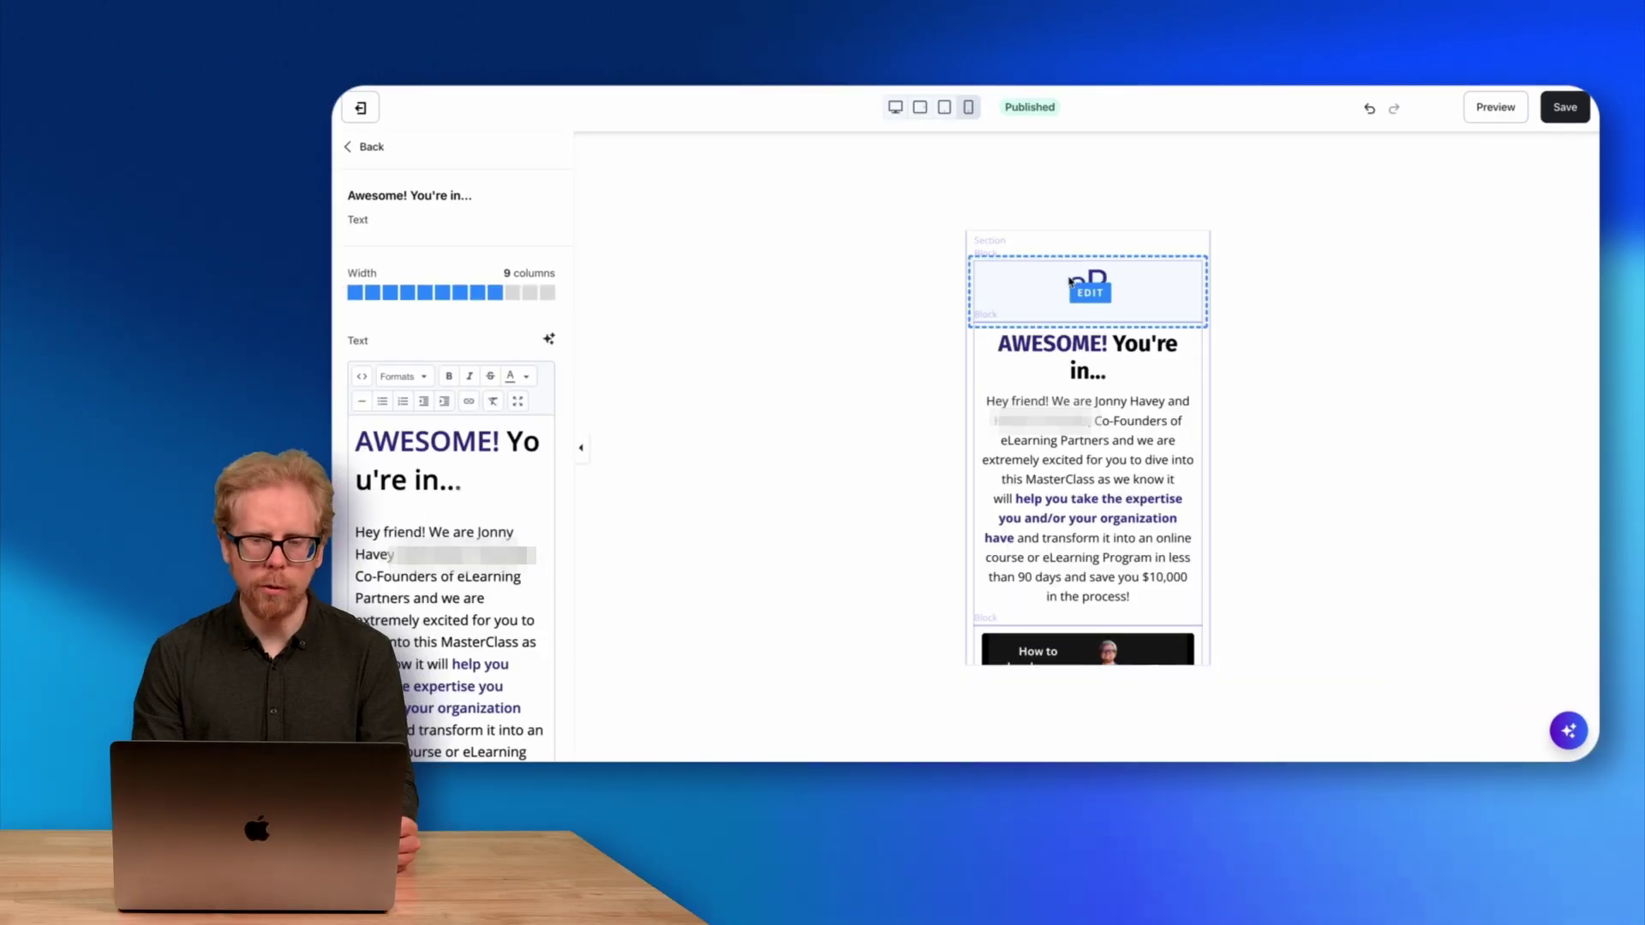
scroll(1097, 299, down, 5)
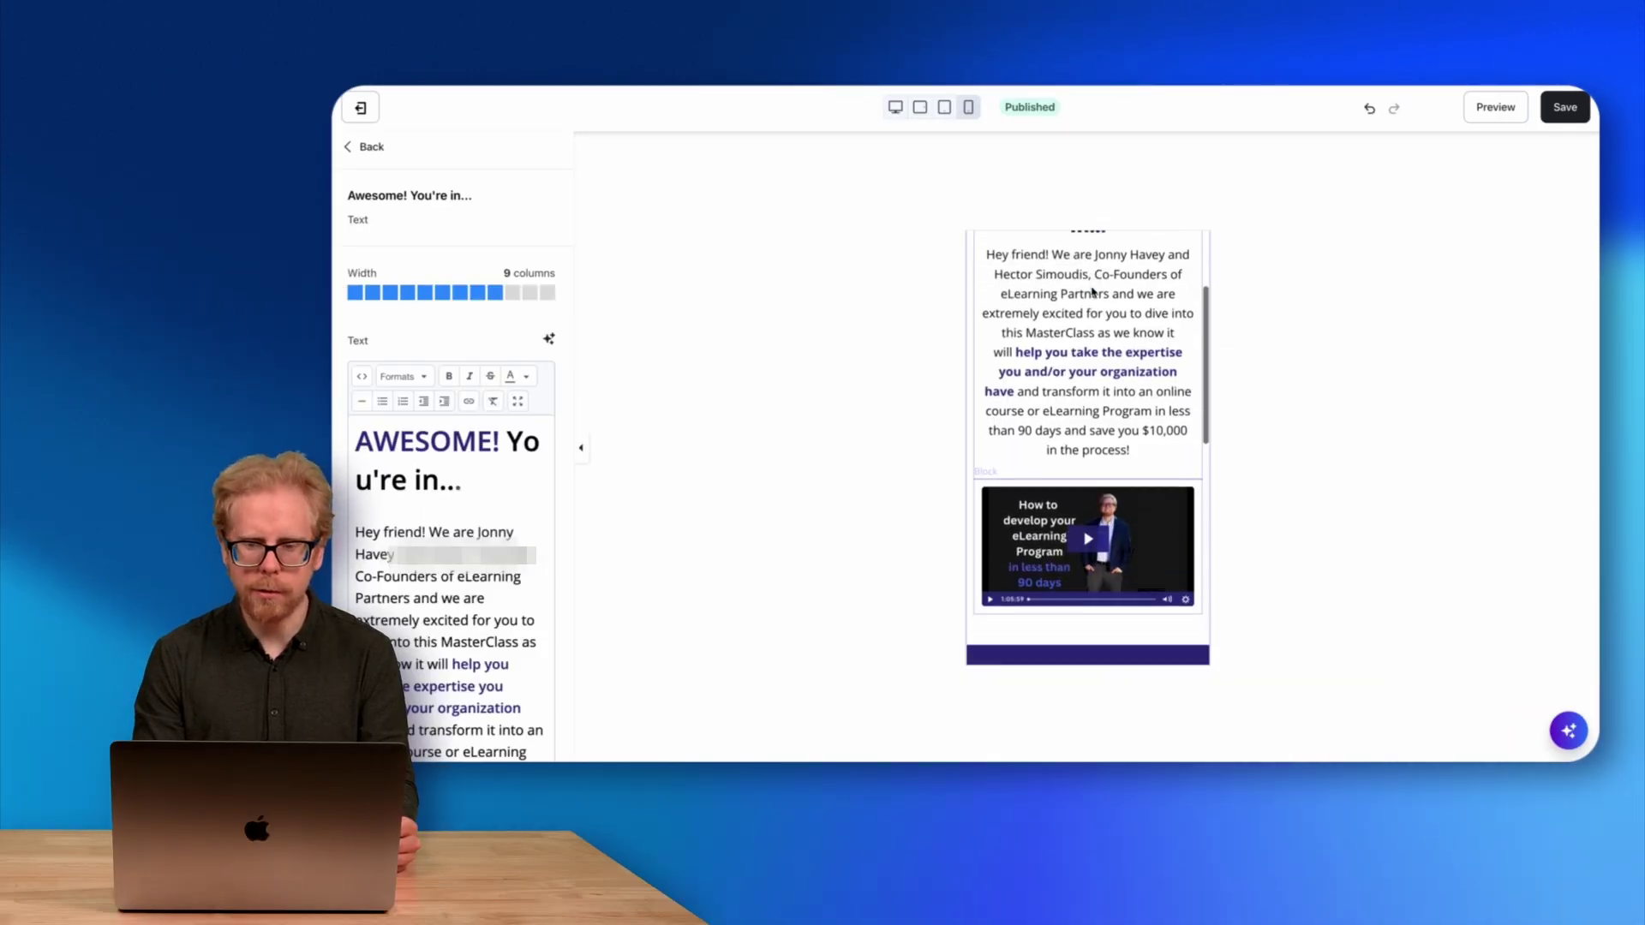
Set the "Awesome! You're in..." text block's width to 10 columns in the desktop layout and look over its text
scroll(1093, 293, down, 7)
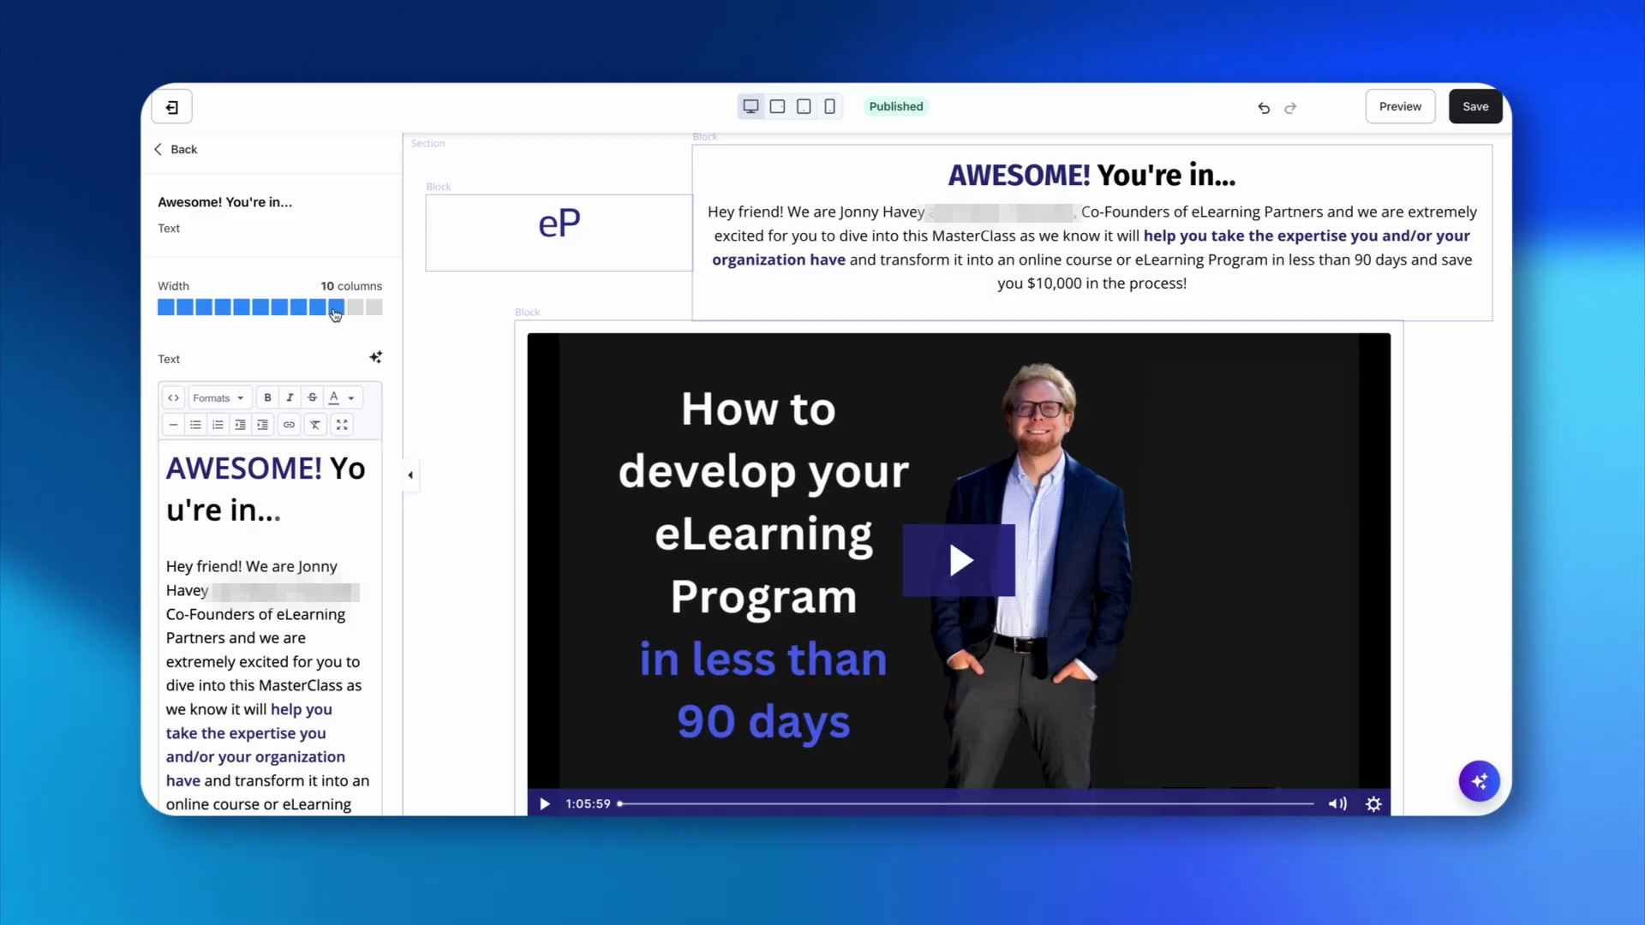
click(335, 309)
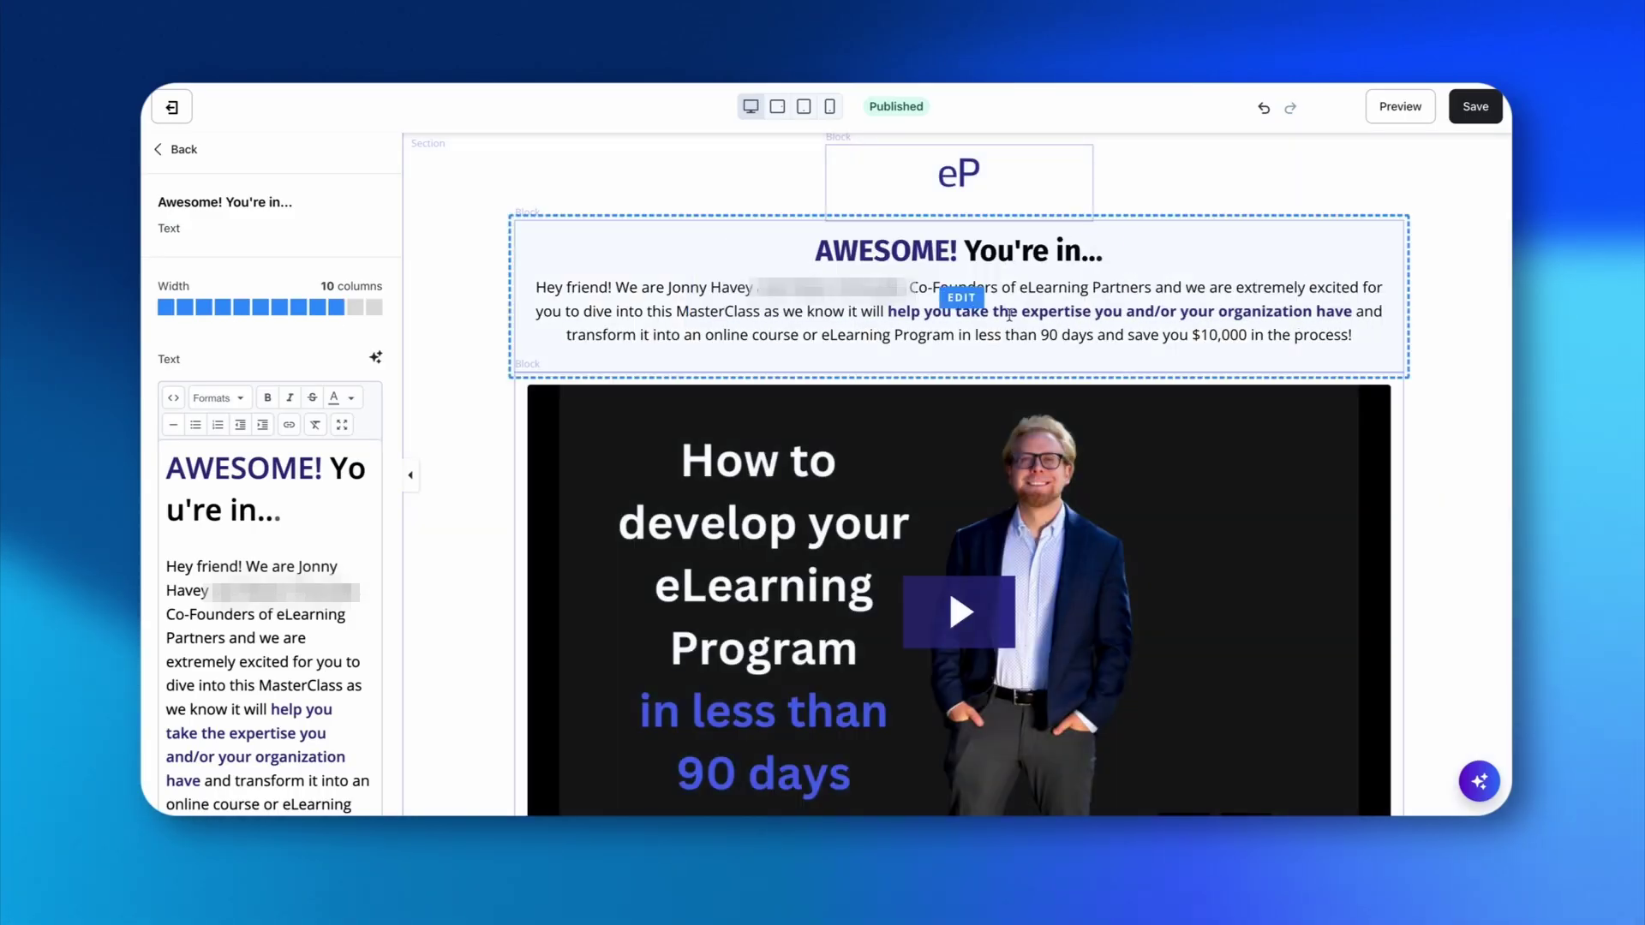
scroll(272, 473, down, 2)
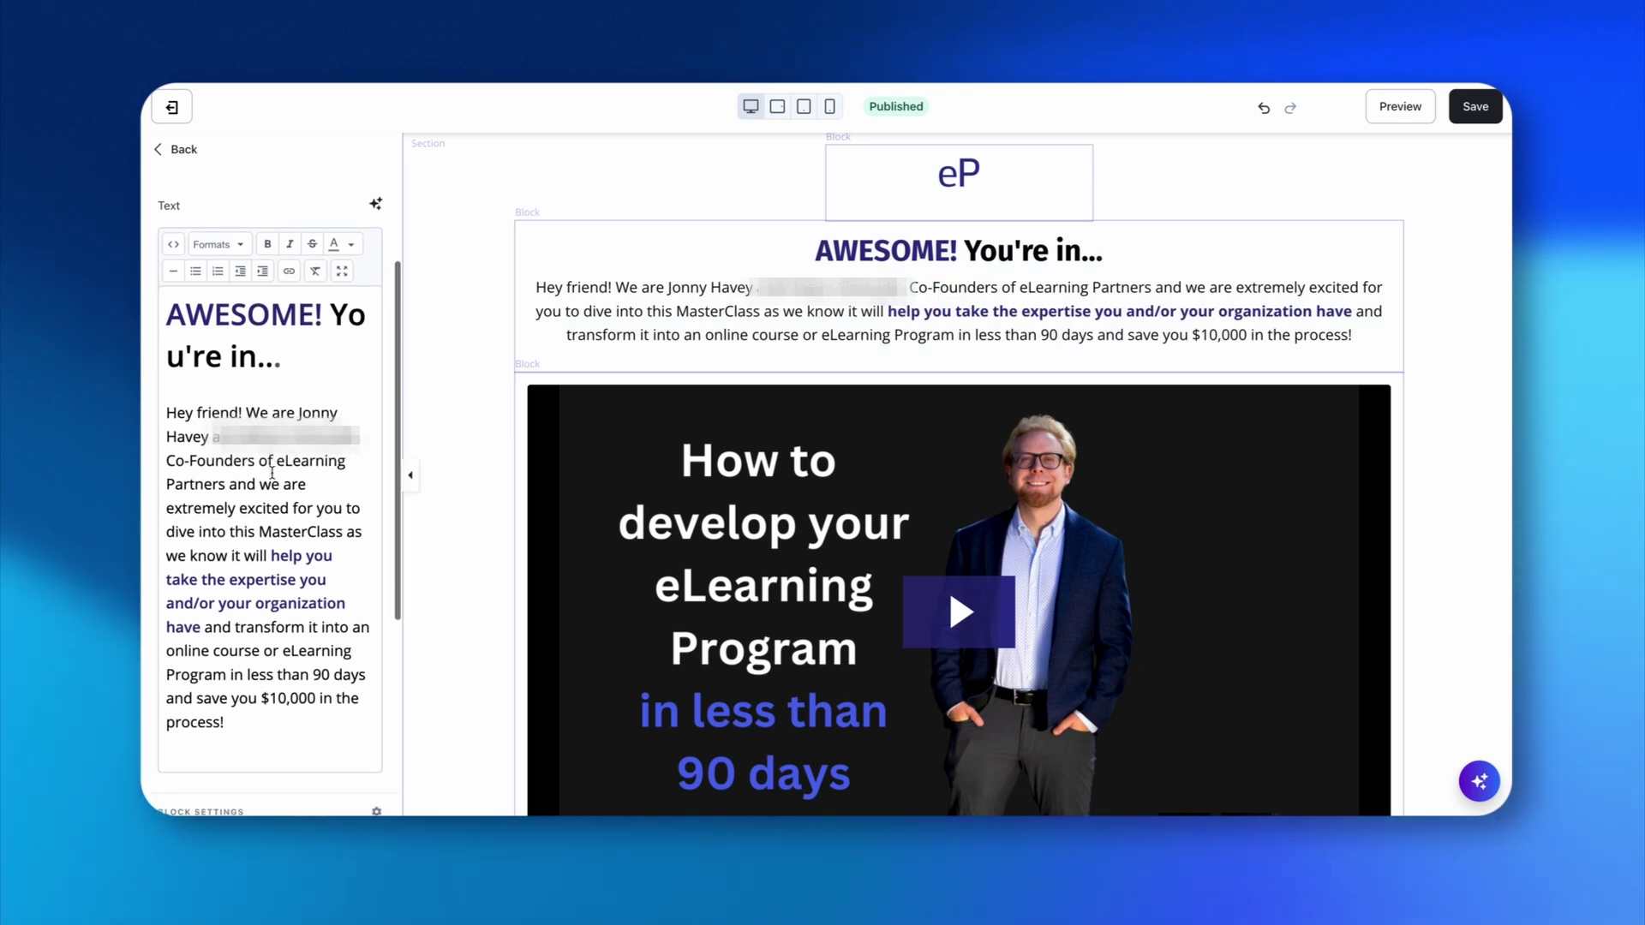
scroll(273, 472, down, 1)
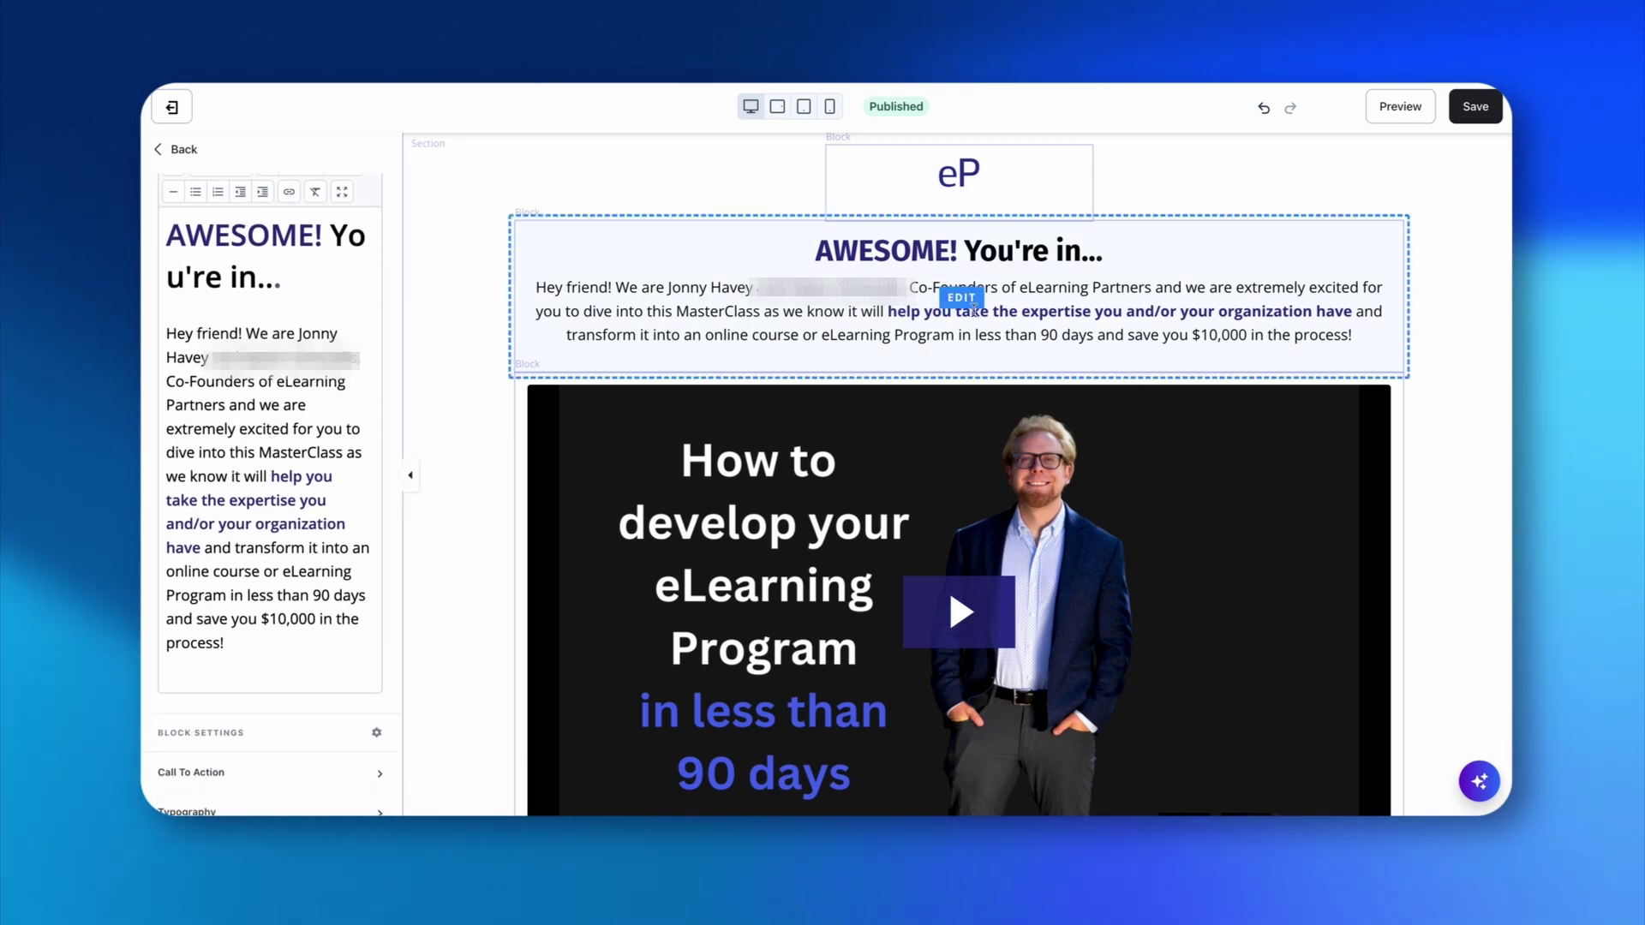
Reopen the "Awesome! You're in..." block from the MasterClass Video section and review its text editor and block settings
click(181, 150)
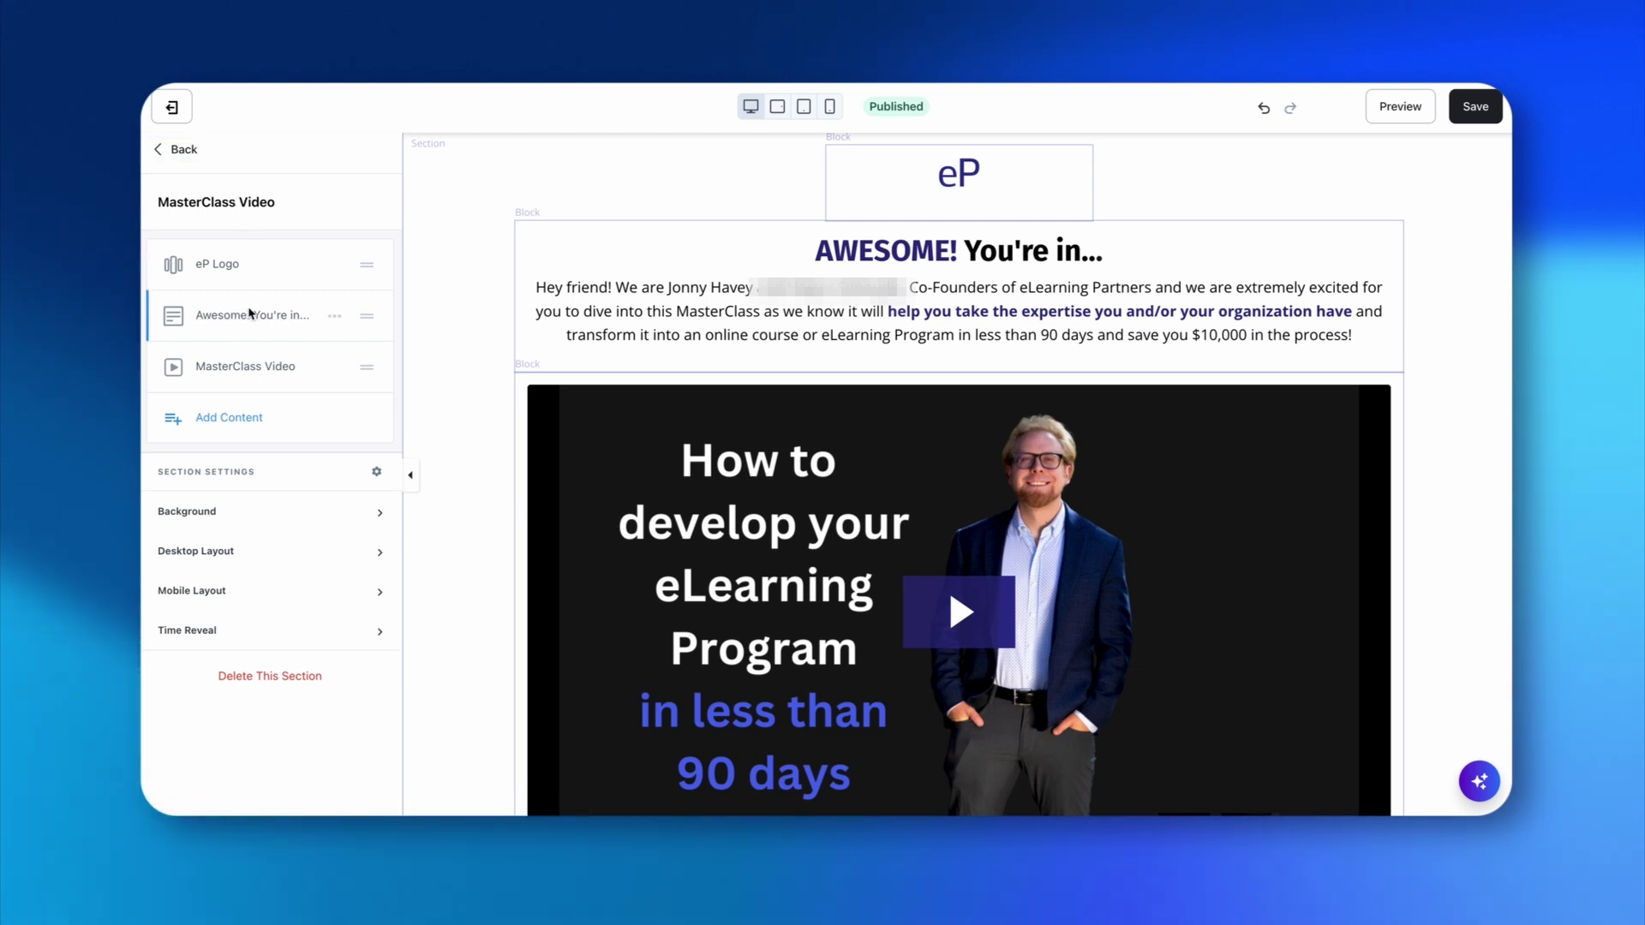
click(248, 316)
scroll(272, 328, down, 5)
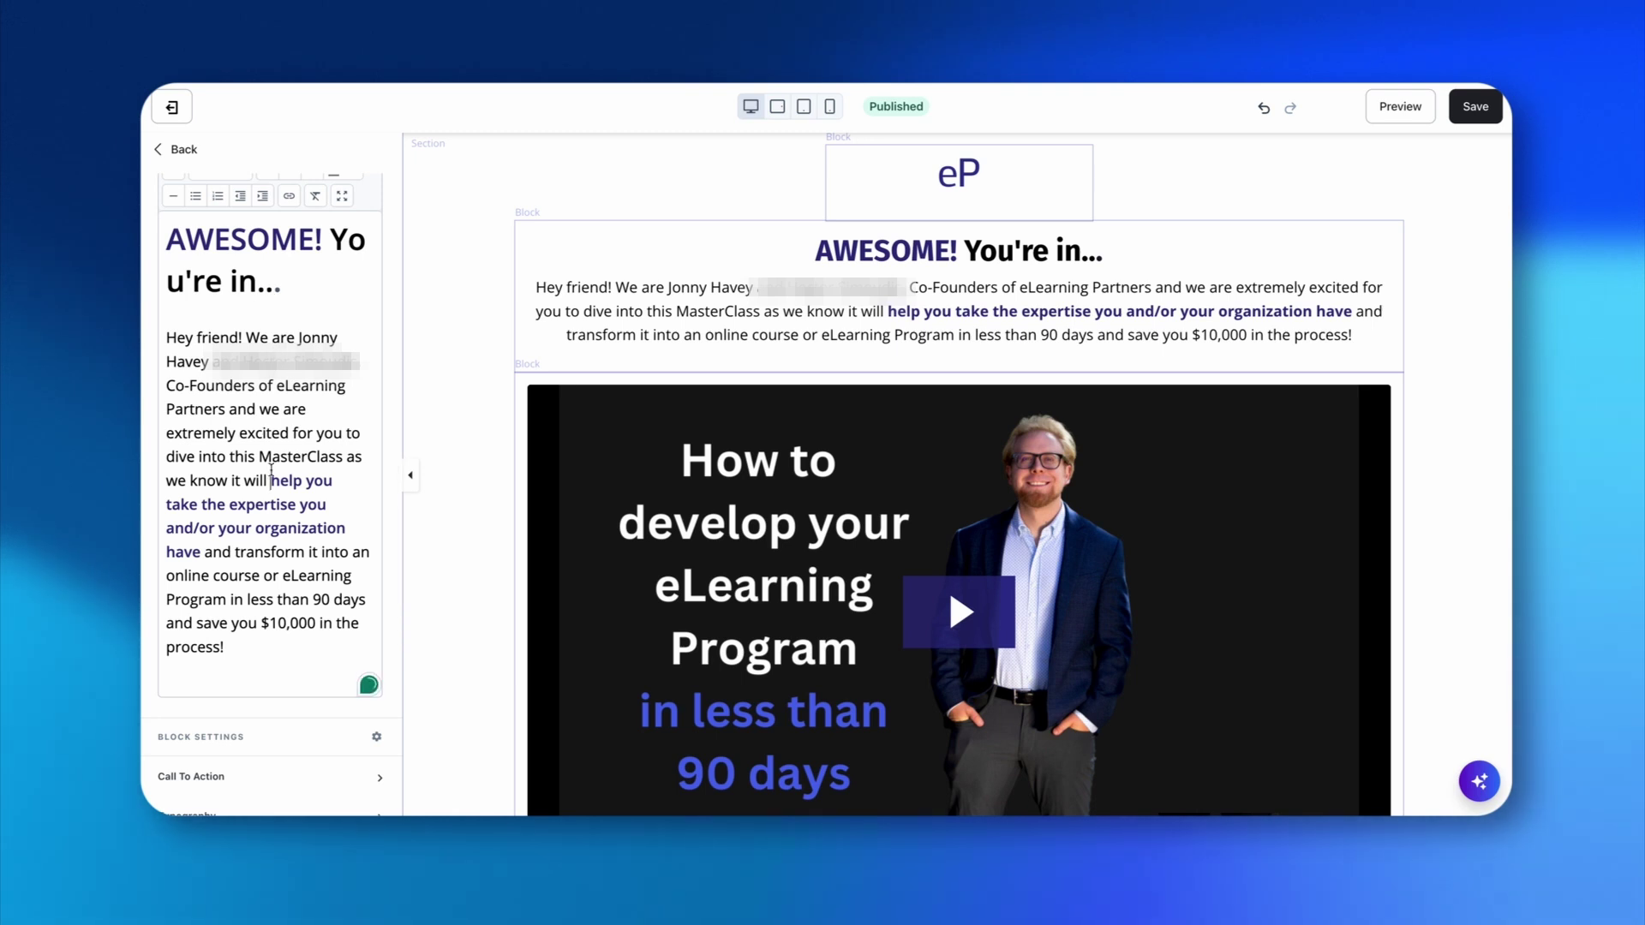
scroll(272, 473, up, 4)
scroll(276, 547, down, 5)
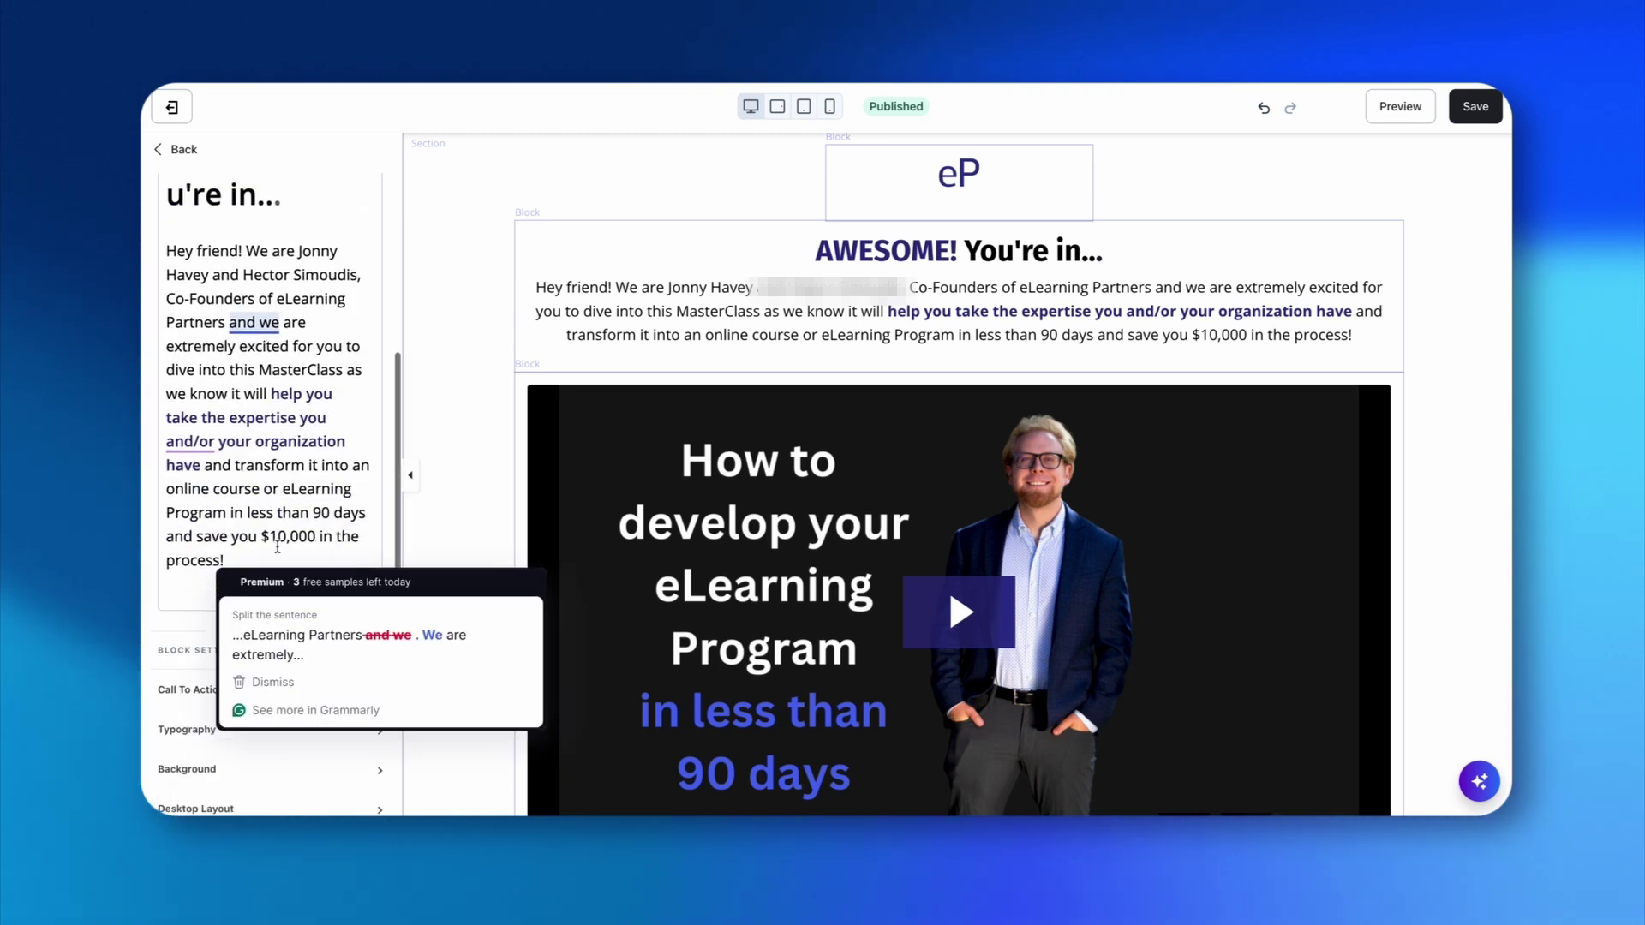
scroll(277, 546, down, 2)
scroll(280, 291, up, 4)
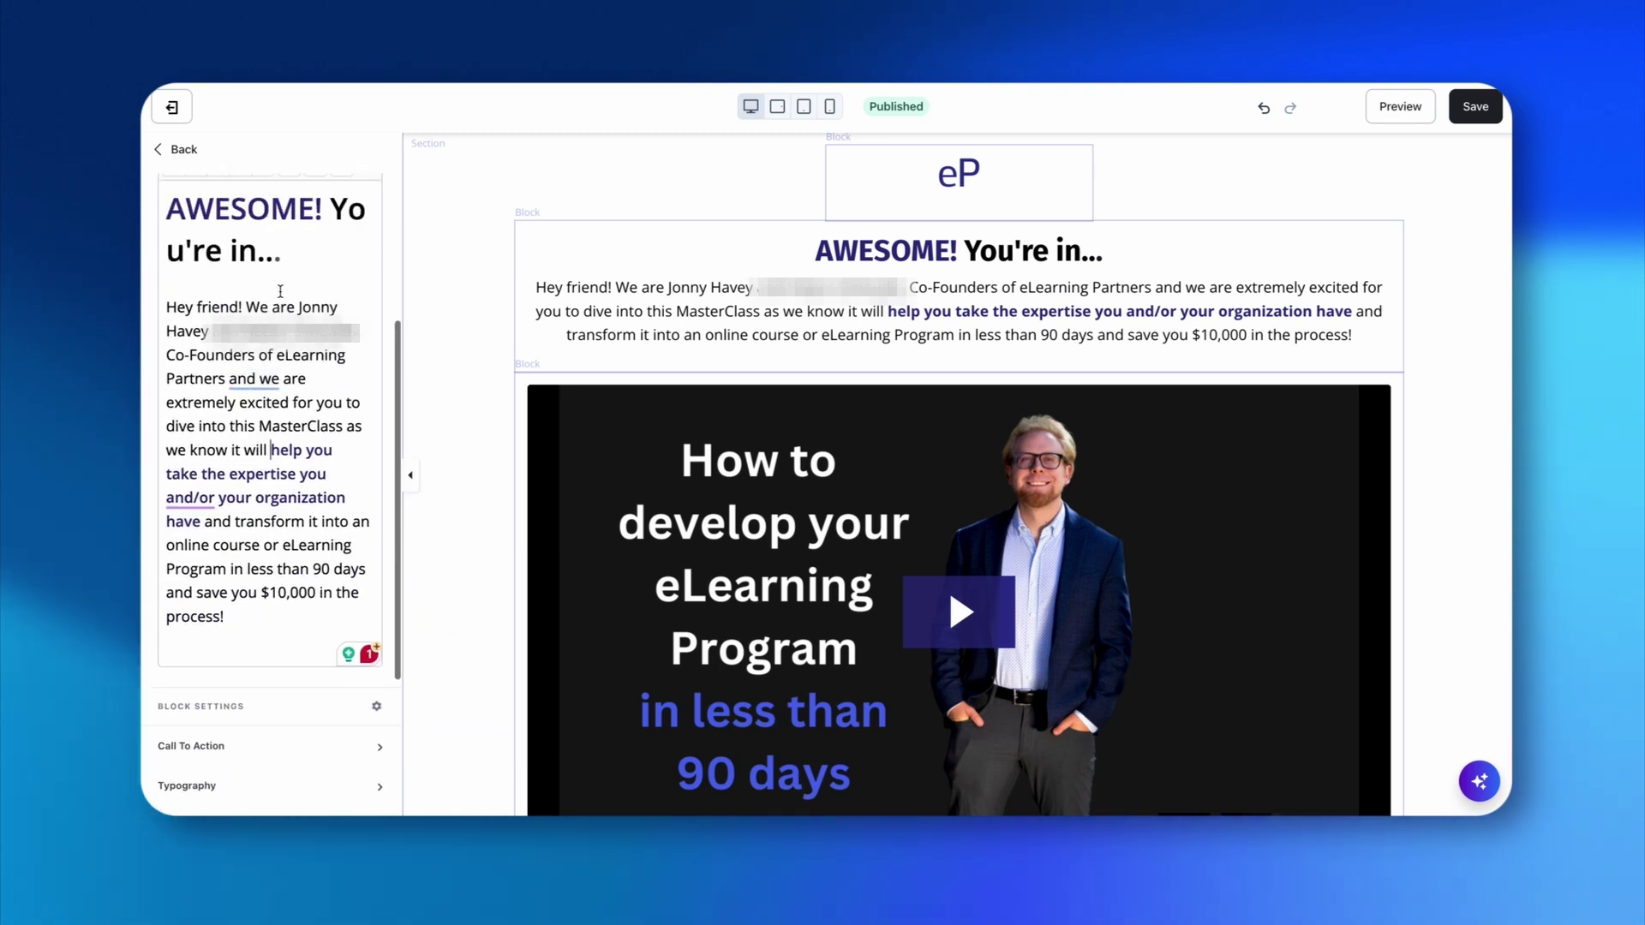
scroll(280, 291, up, 3)
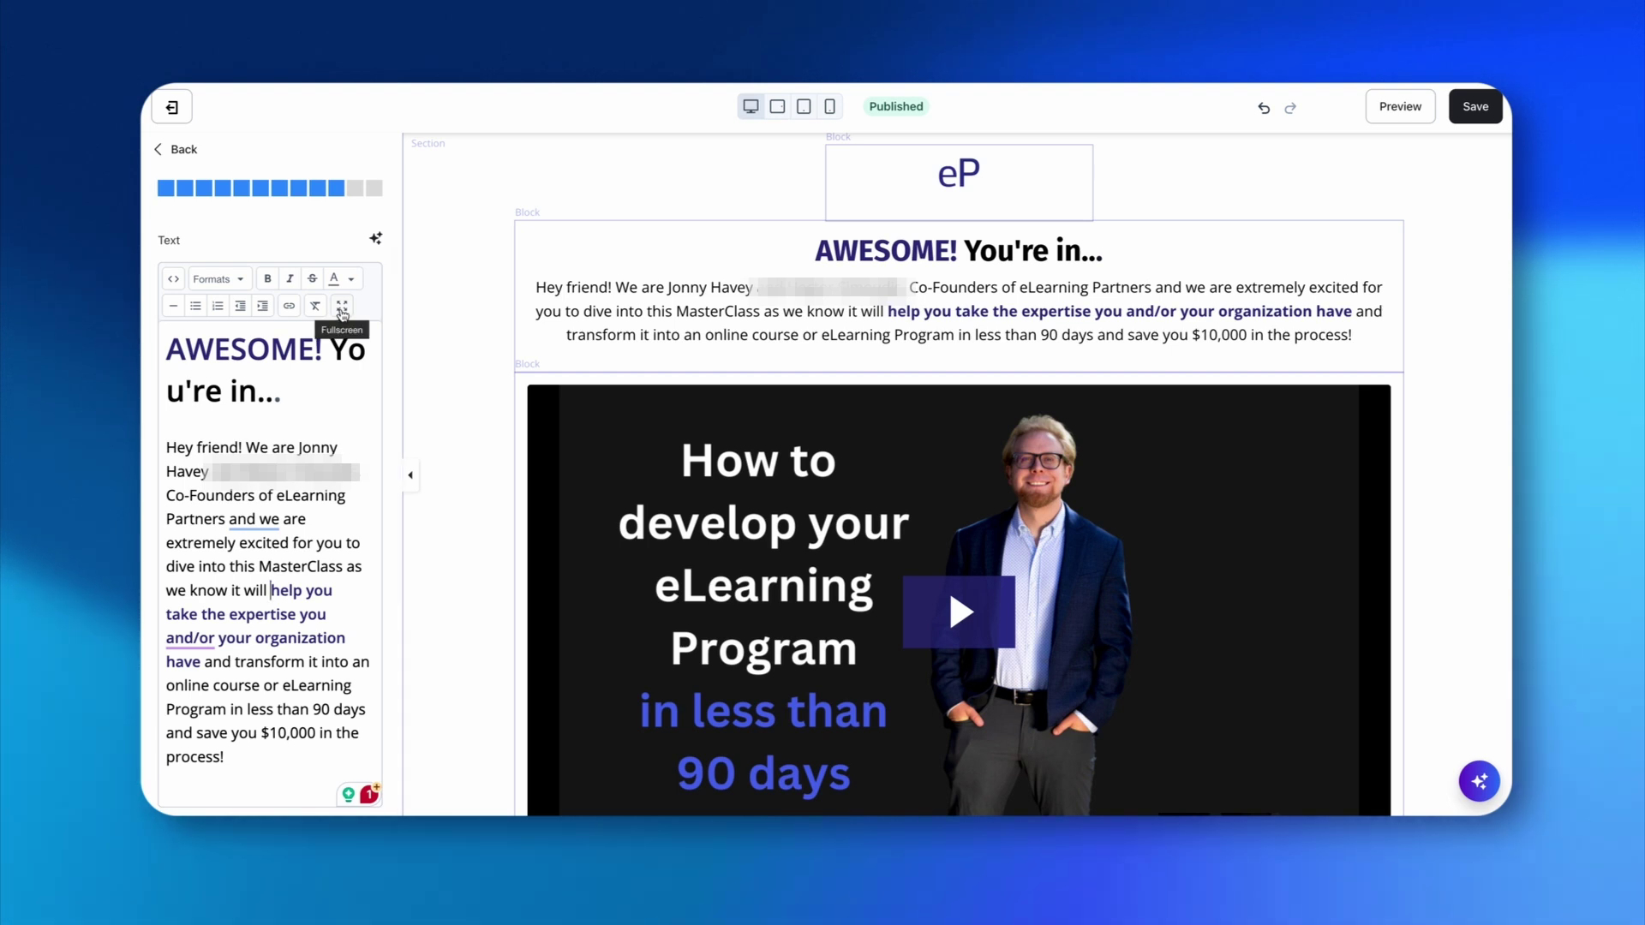
Expand the block's text editor to fullscreen and highlight the body paragraph beneath the heading
click(342, 309)
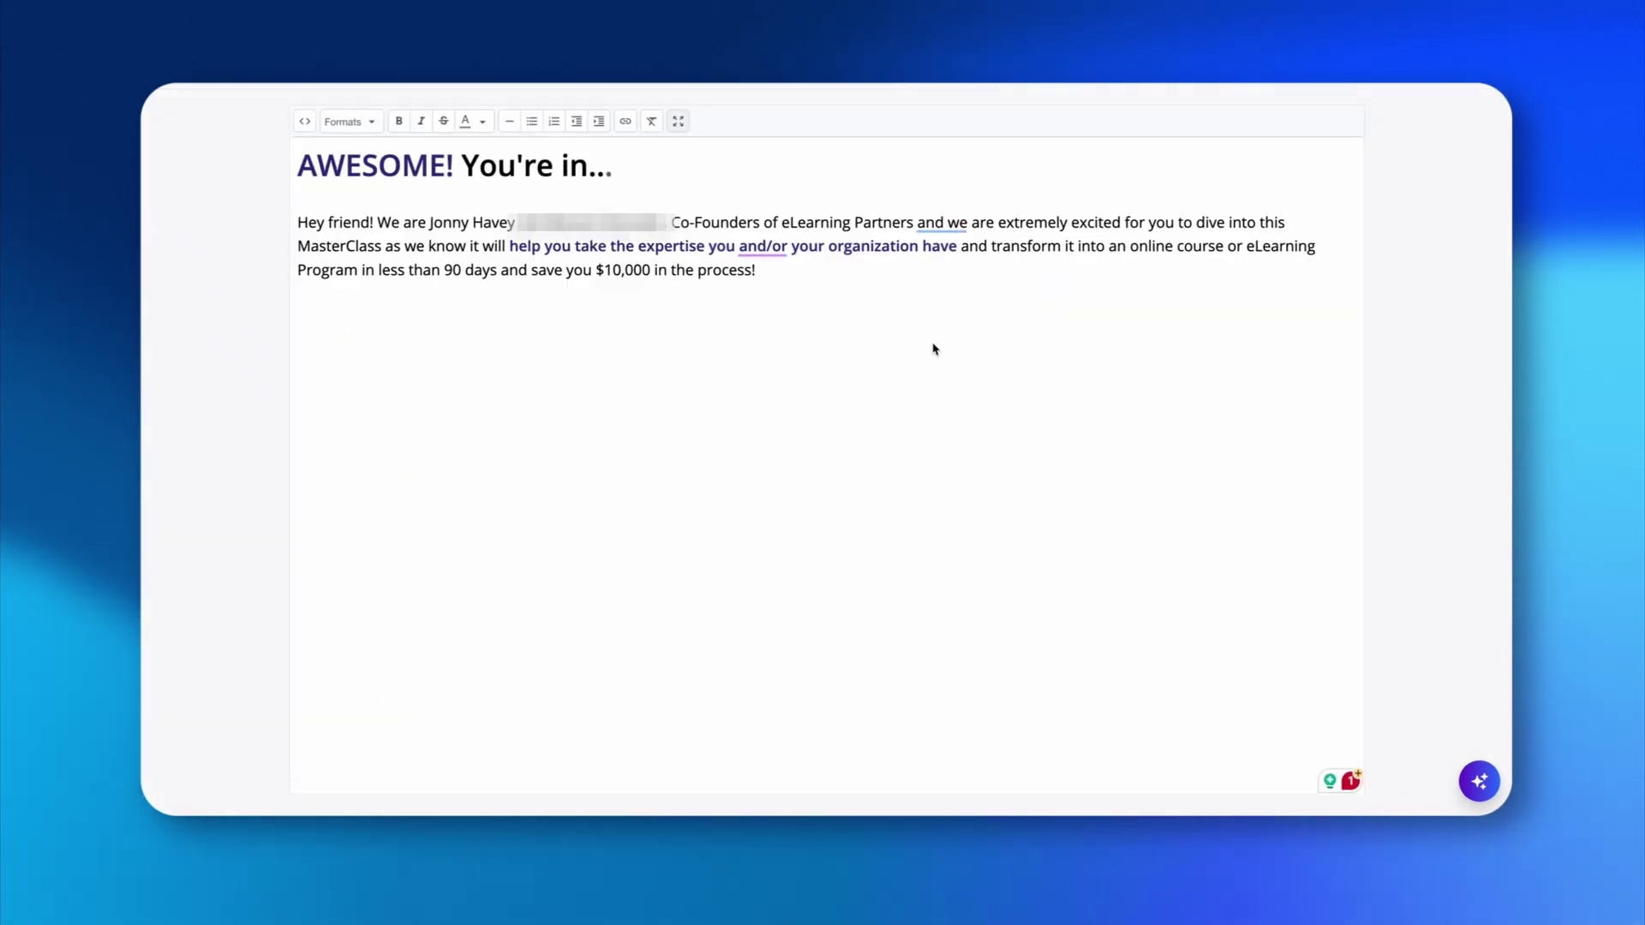
drag(811, 277, 333, 193)
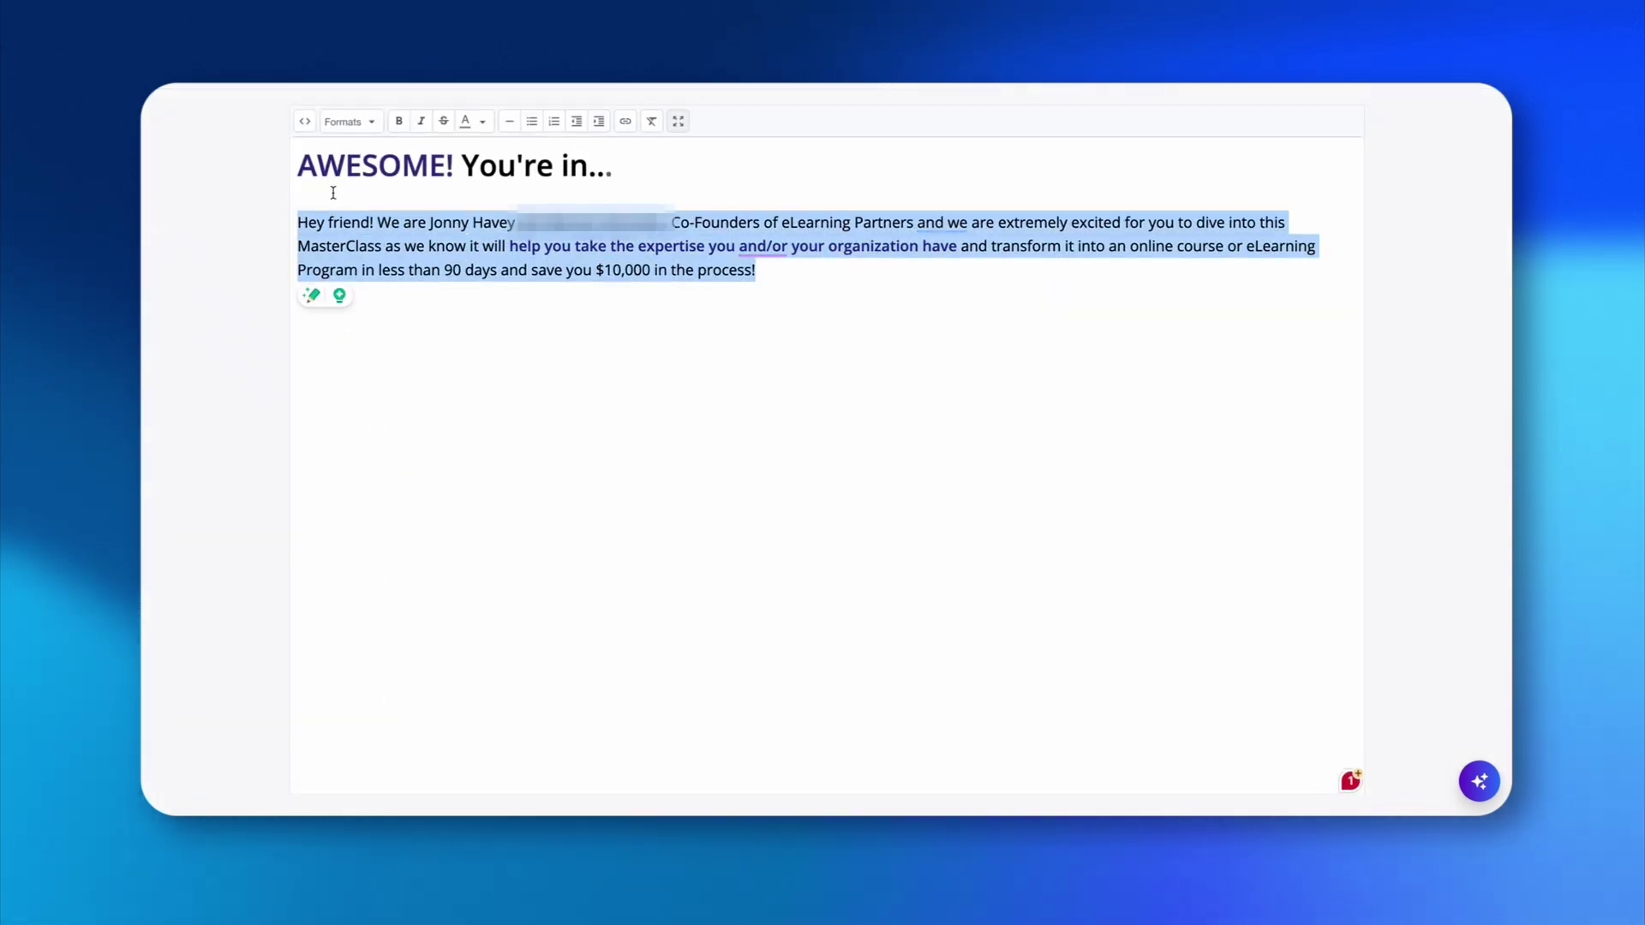
click(390, 185)
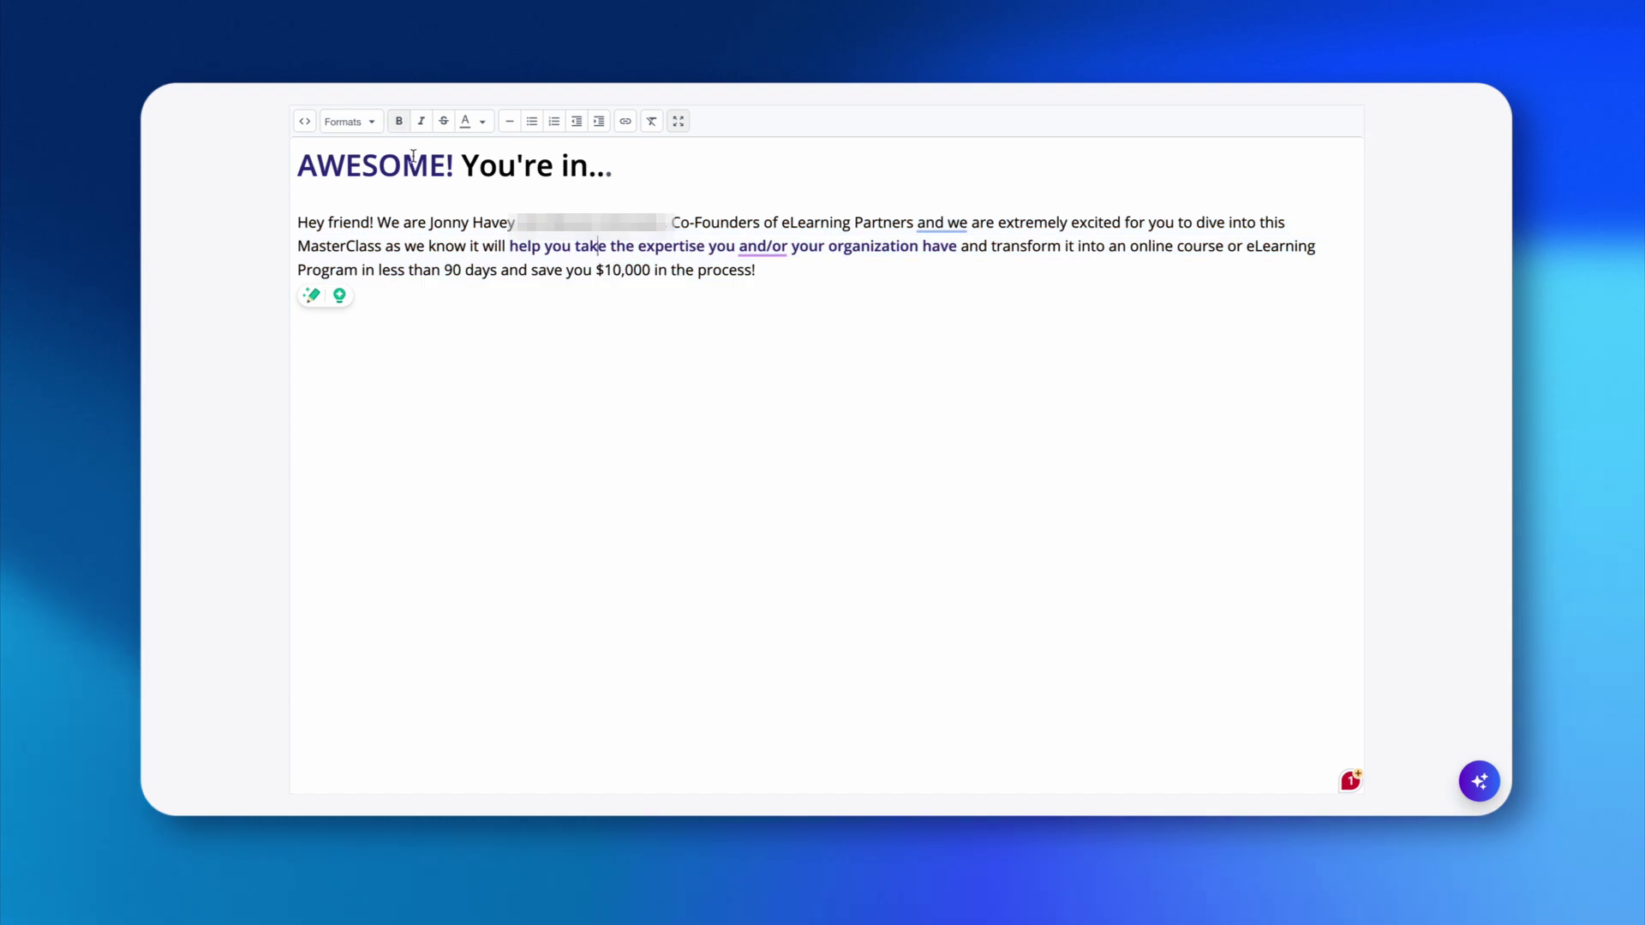
Browse the heading, block and inline formats for the "AWESOME! You're in..." heading and inspect the text's HTML source code
triple_click(460, 167)
click(373, 125)
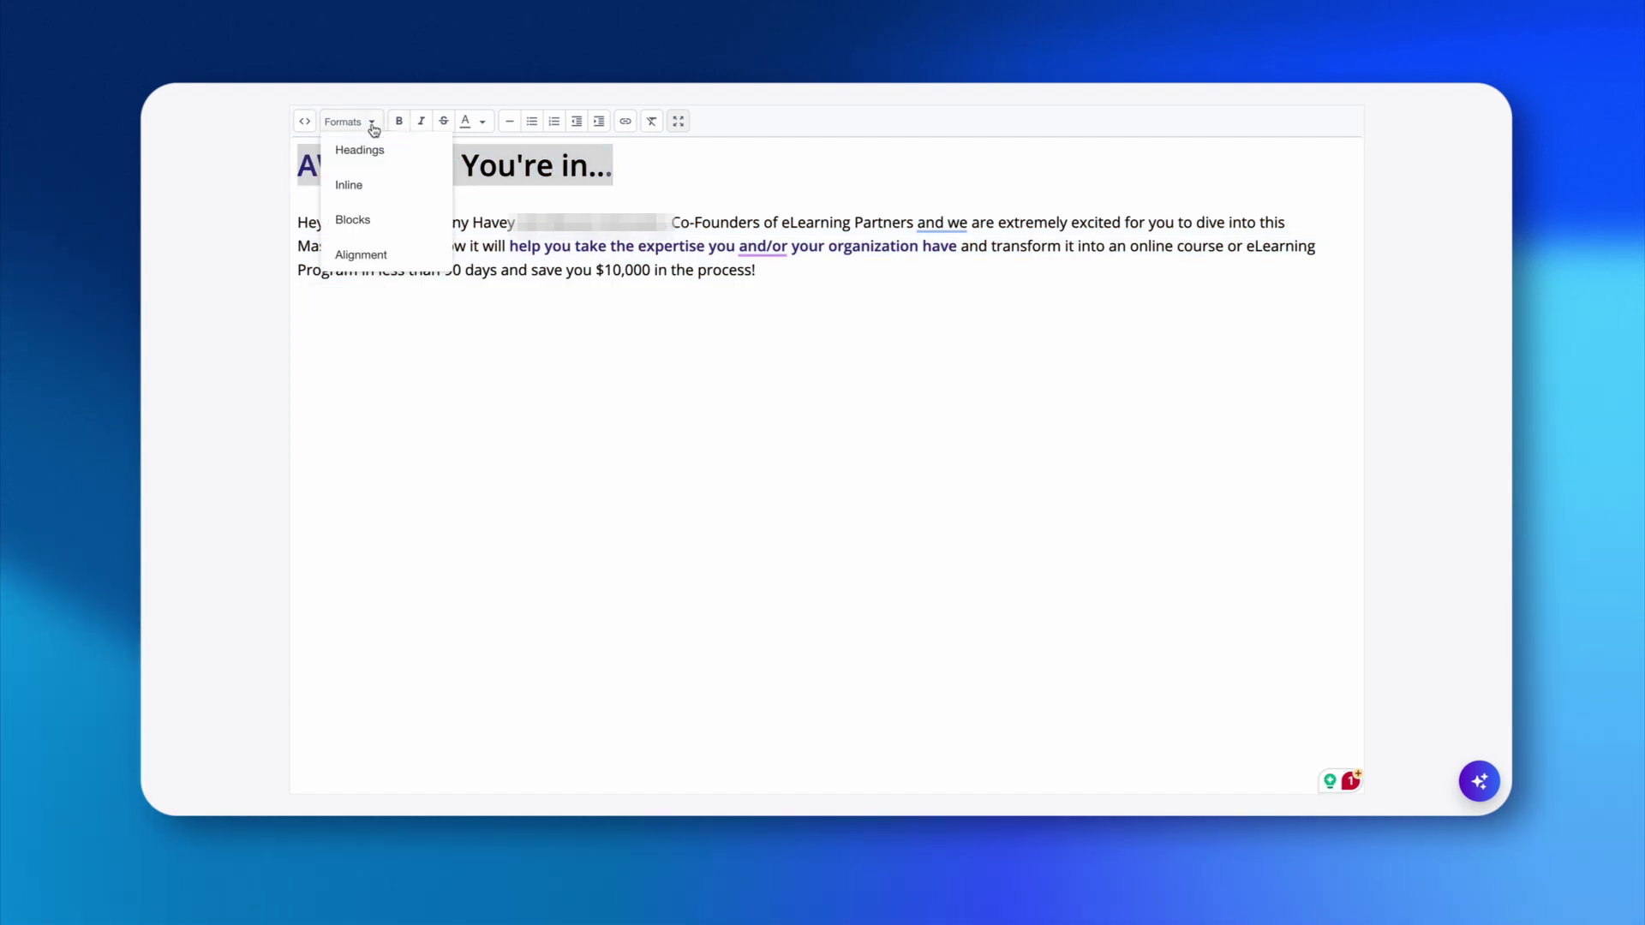
mouse_move(372, 159)
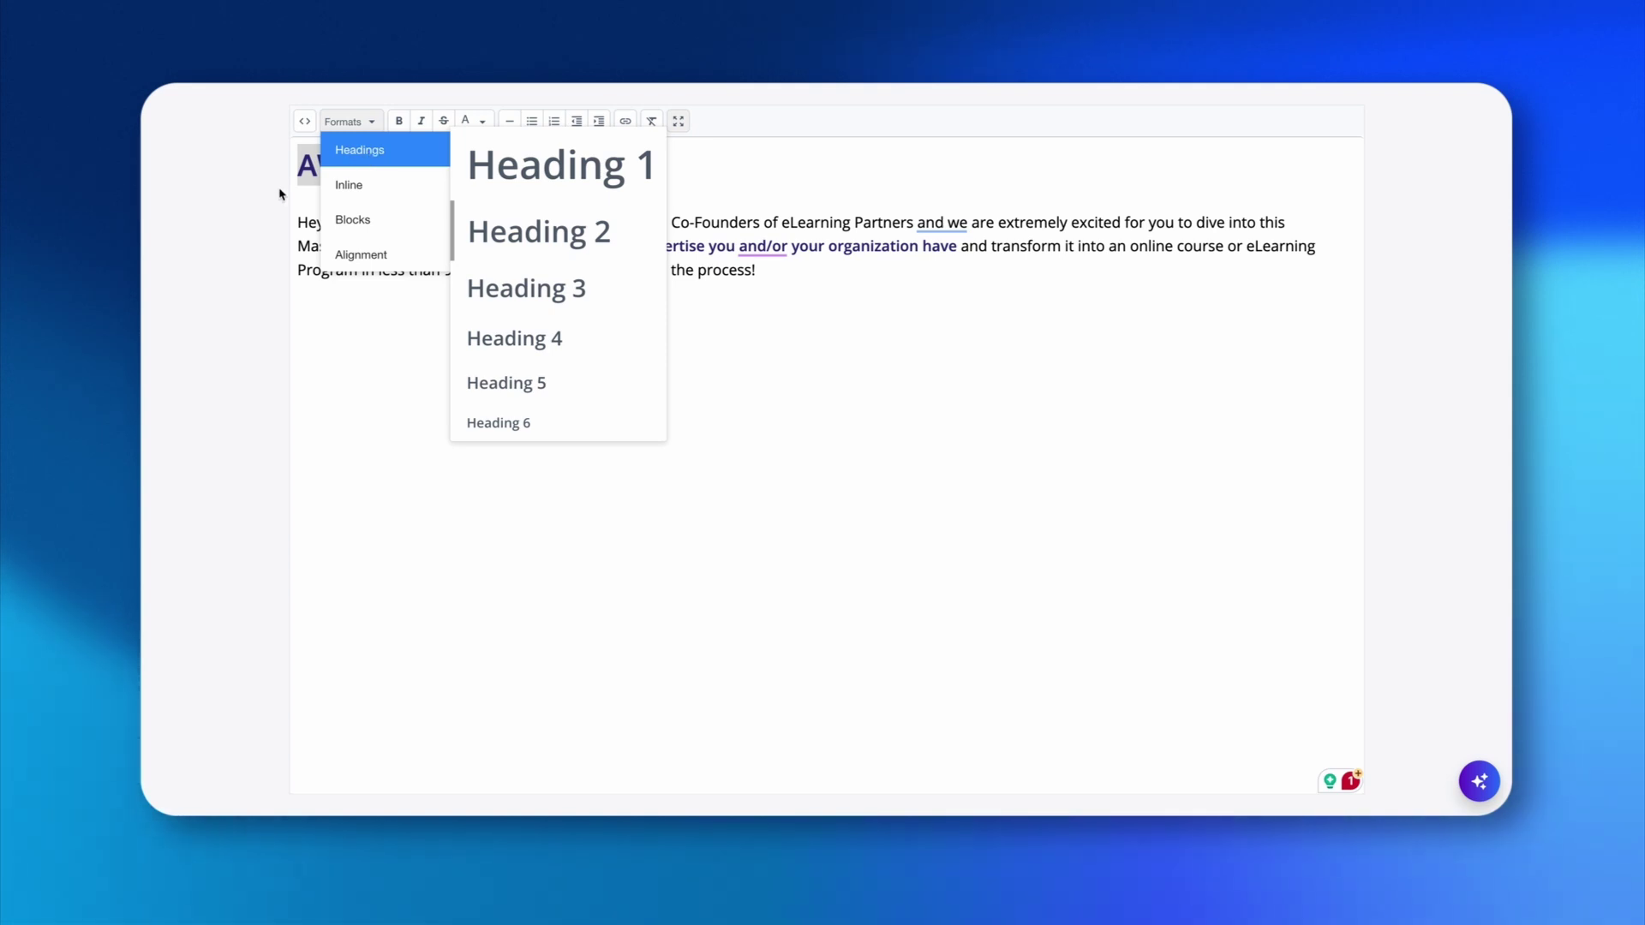
click(280, 195)
click(350, 121)
mouse_move(377, 254)
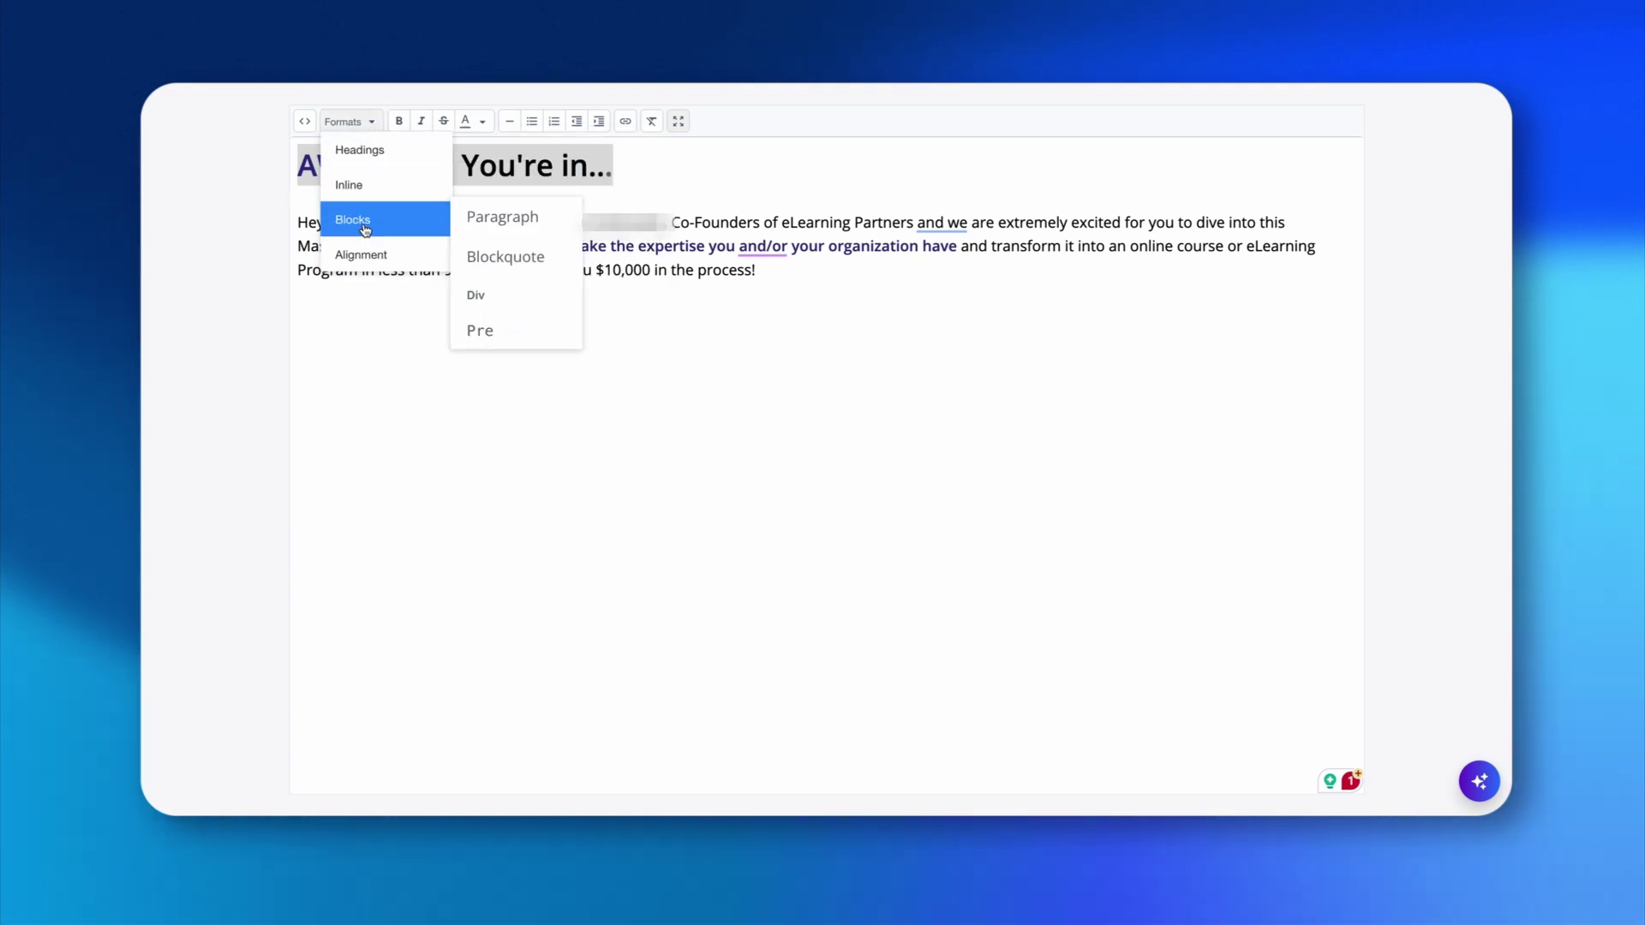
mouse_move(360, 190)
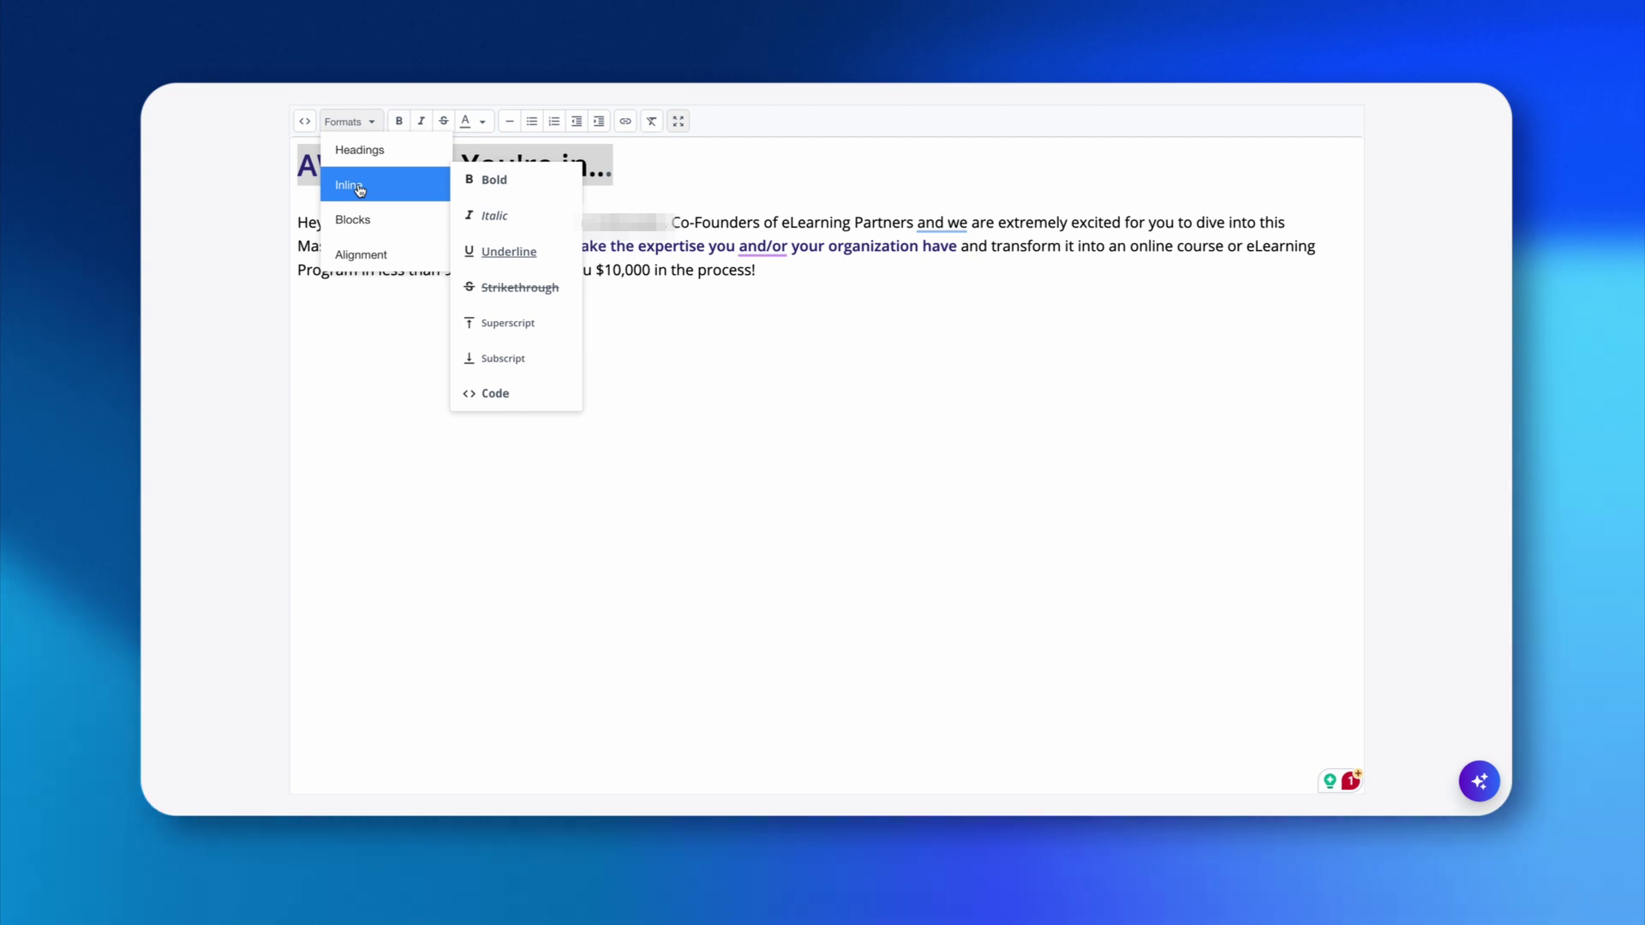
click(263, 183)
click(308, 121)
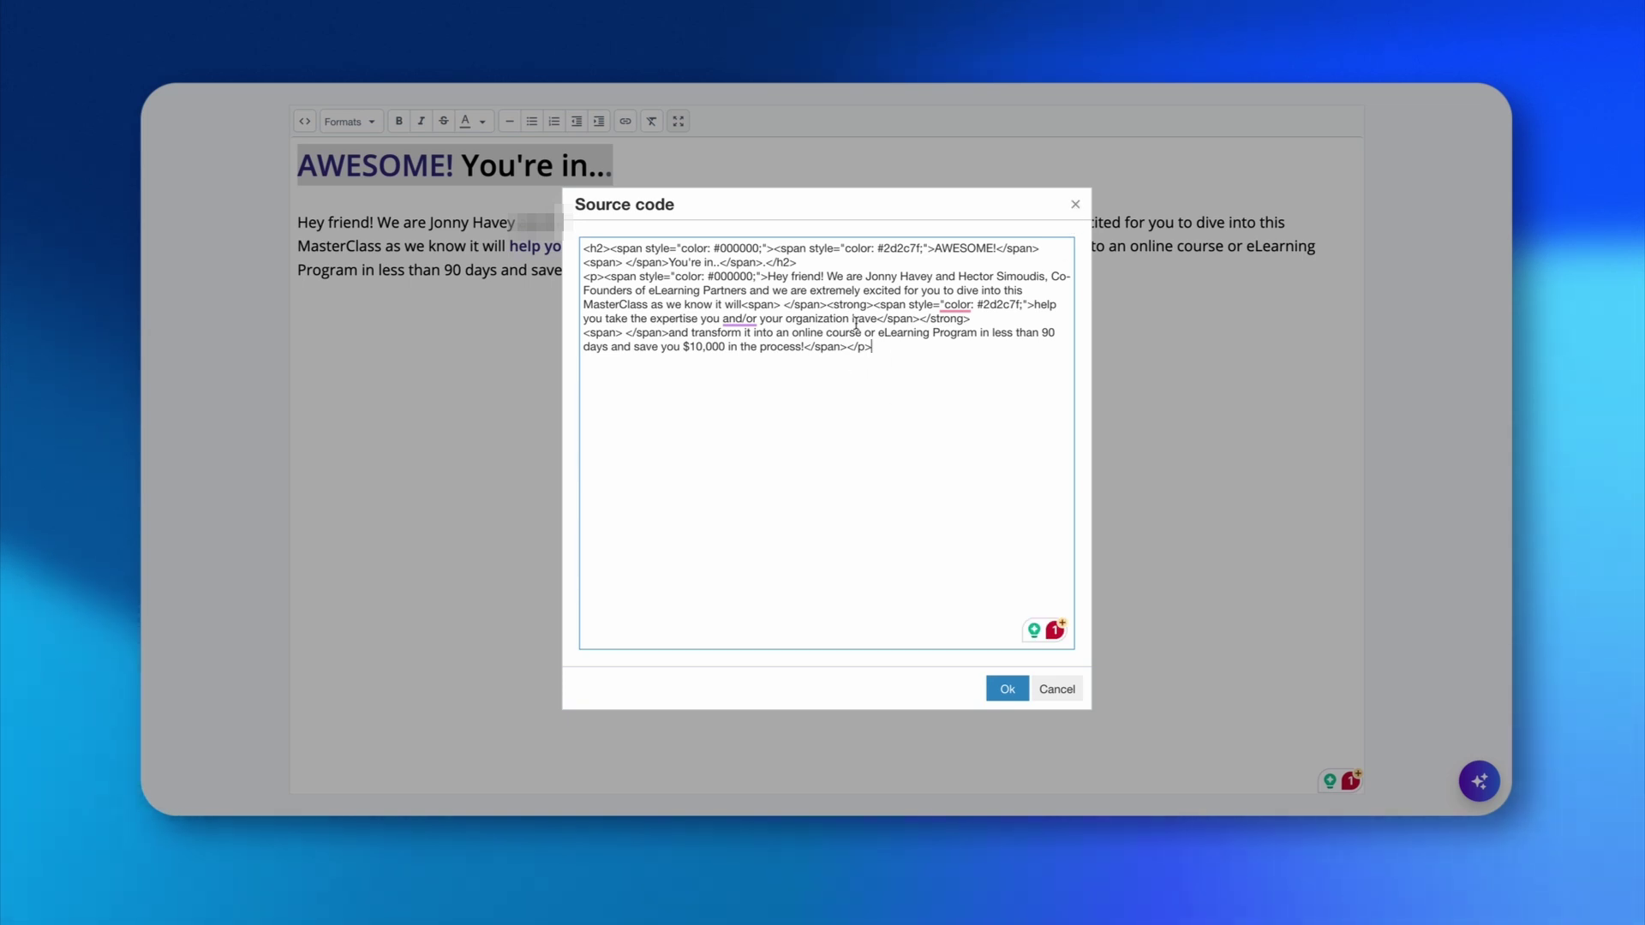
click(1075, 204)
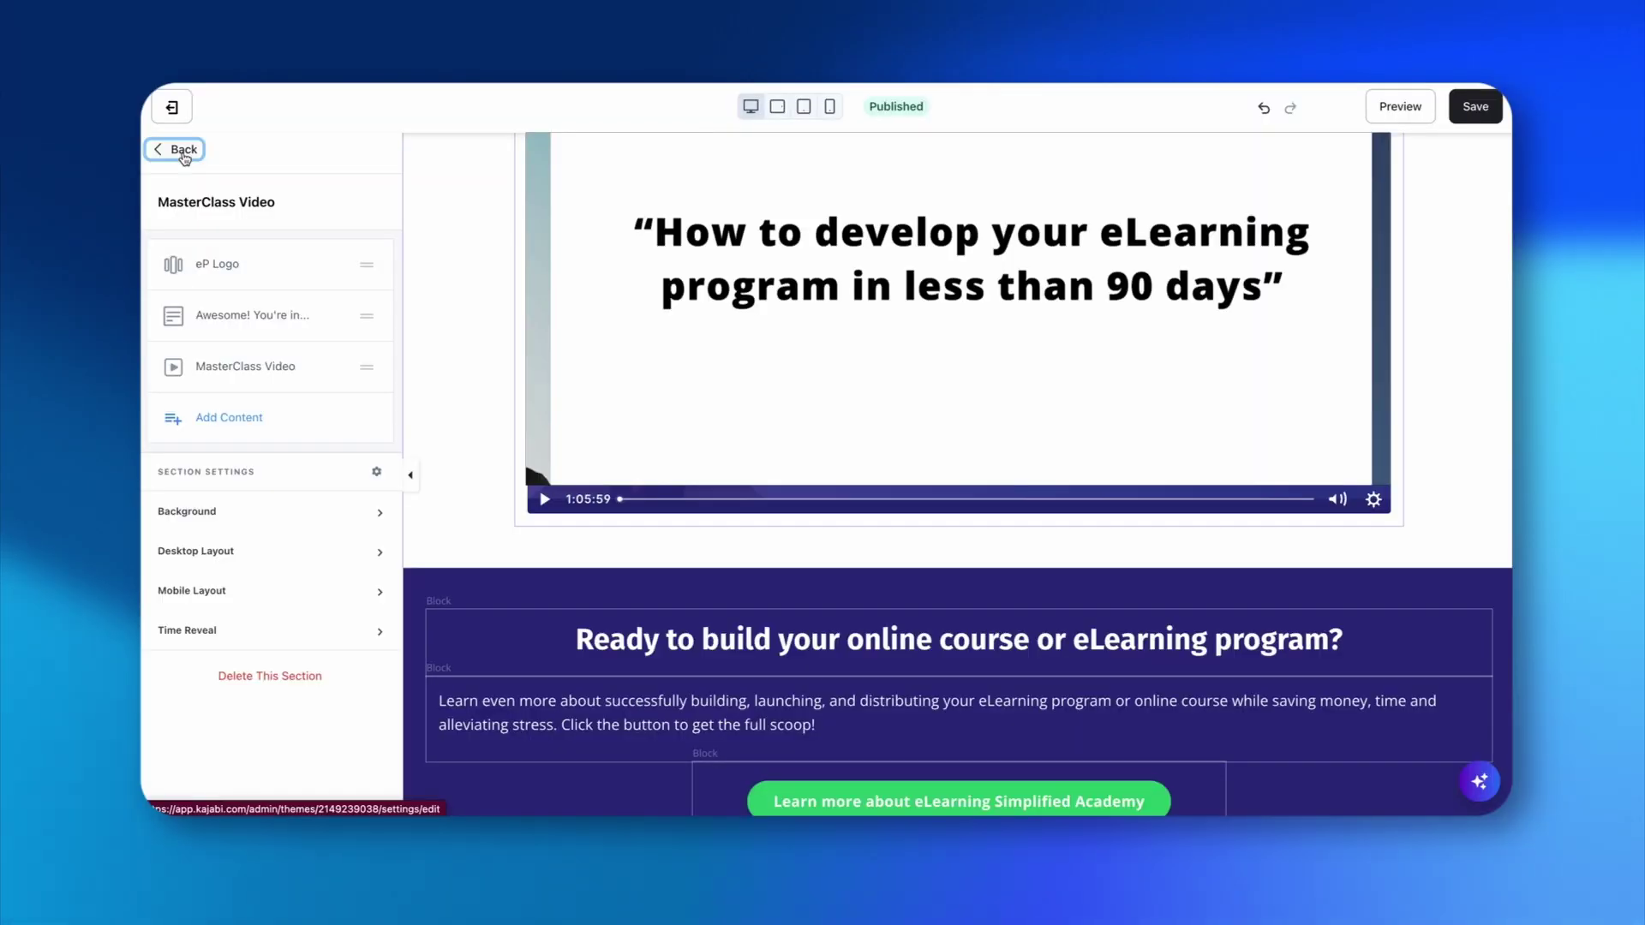
Review the MasterClass Video block's settings and available video actions, and view the video's stats
click(245, 367)
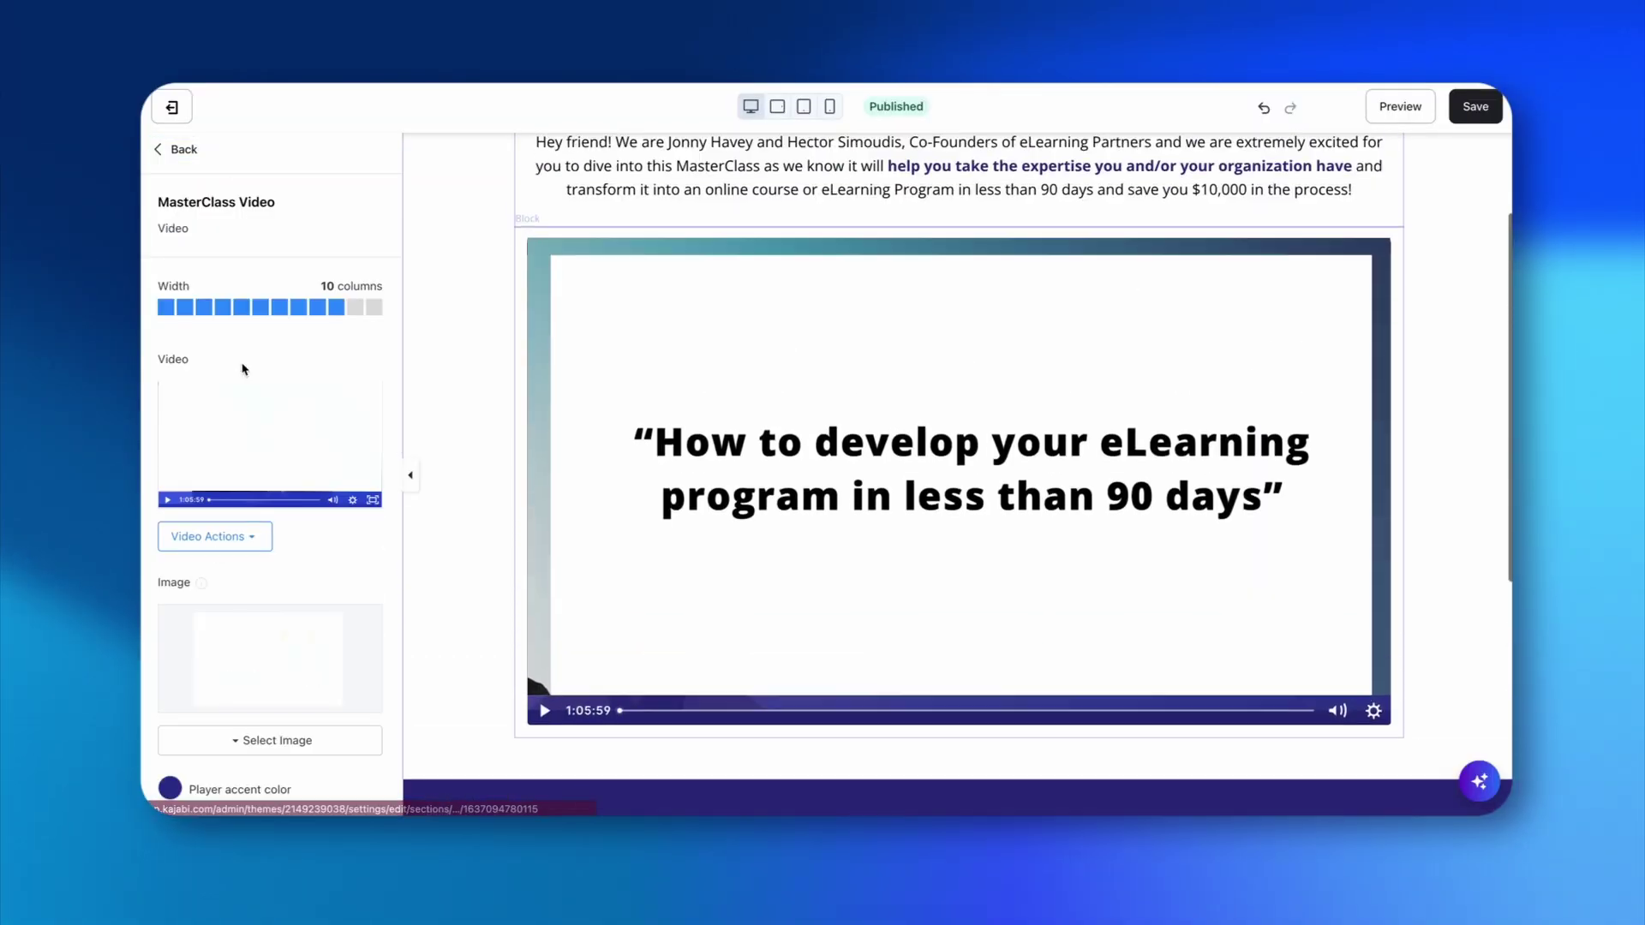
scroll(244, 369, down, 3)
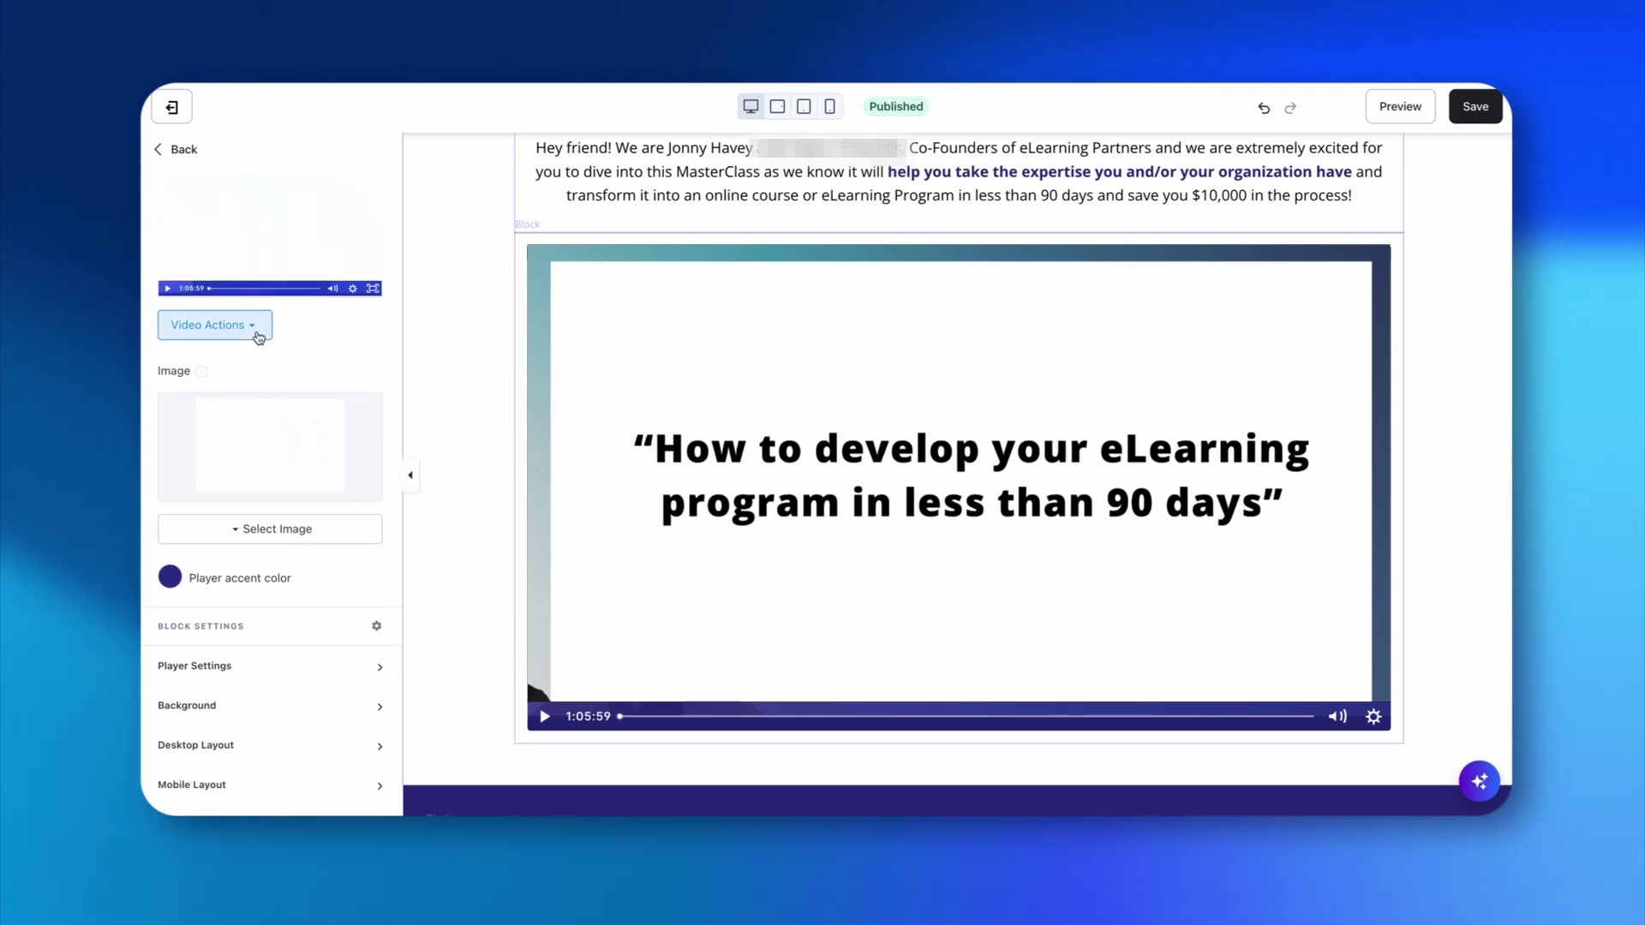
click(257, 336)
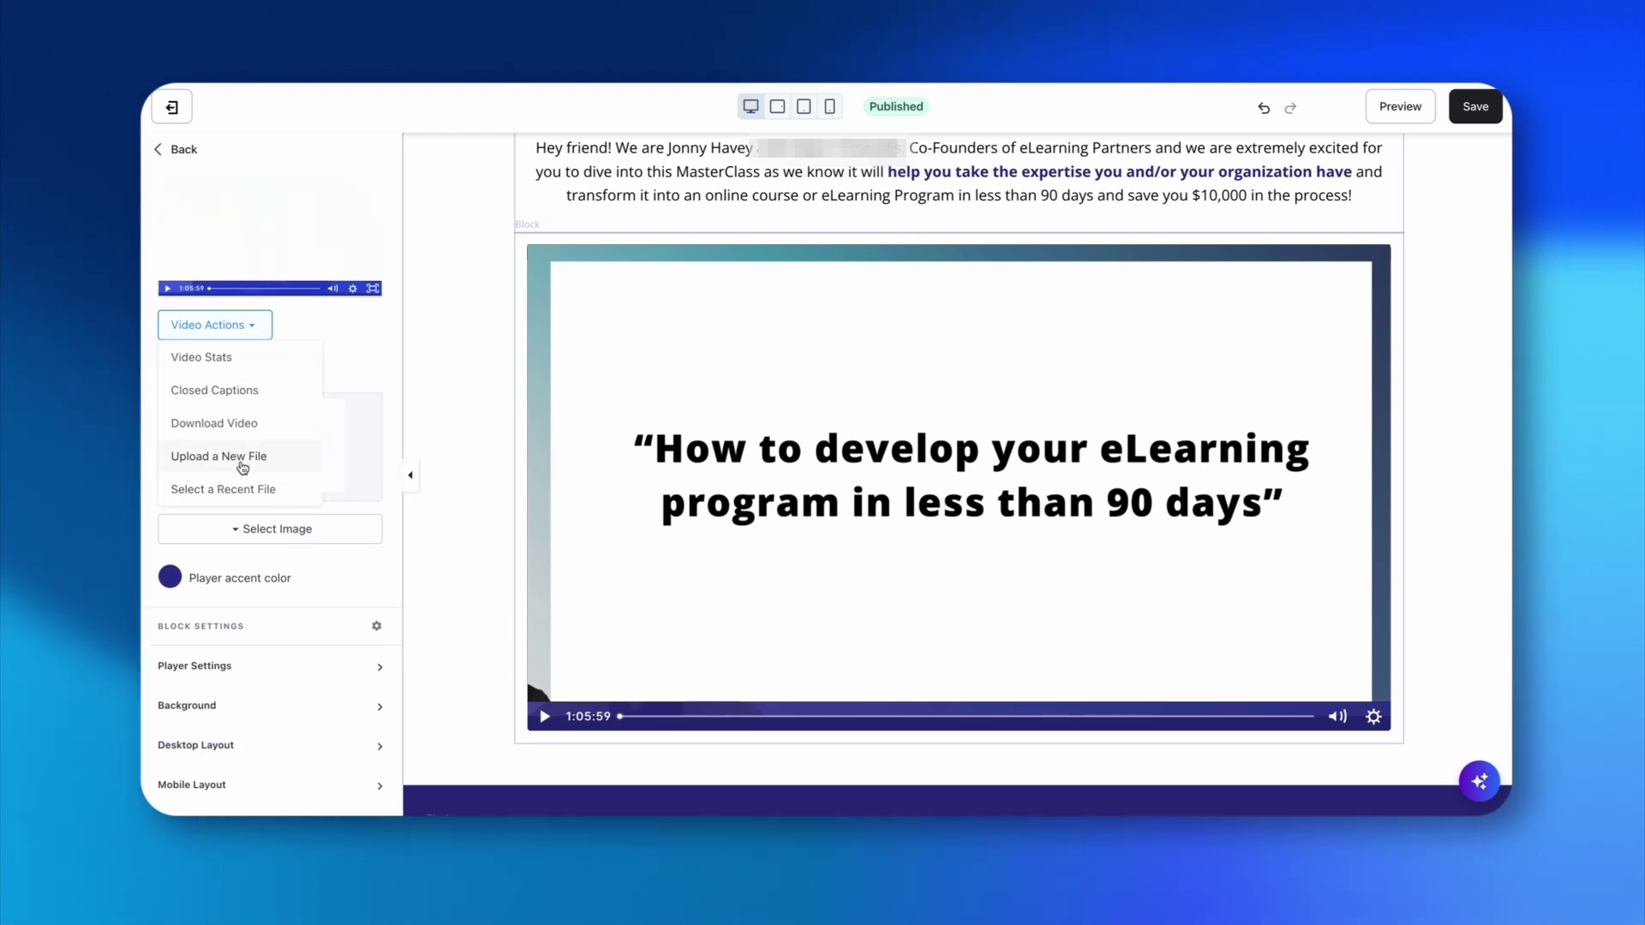
click(219, 360)
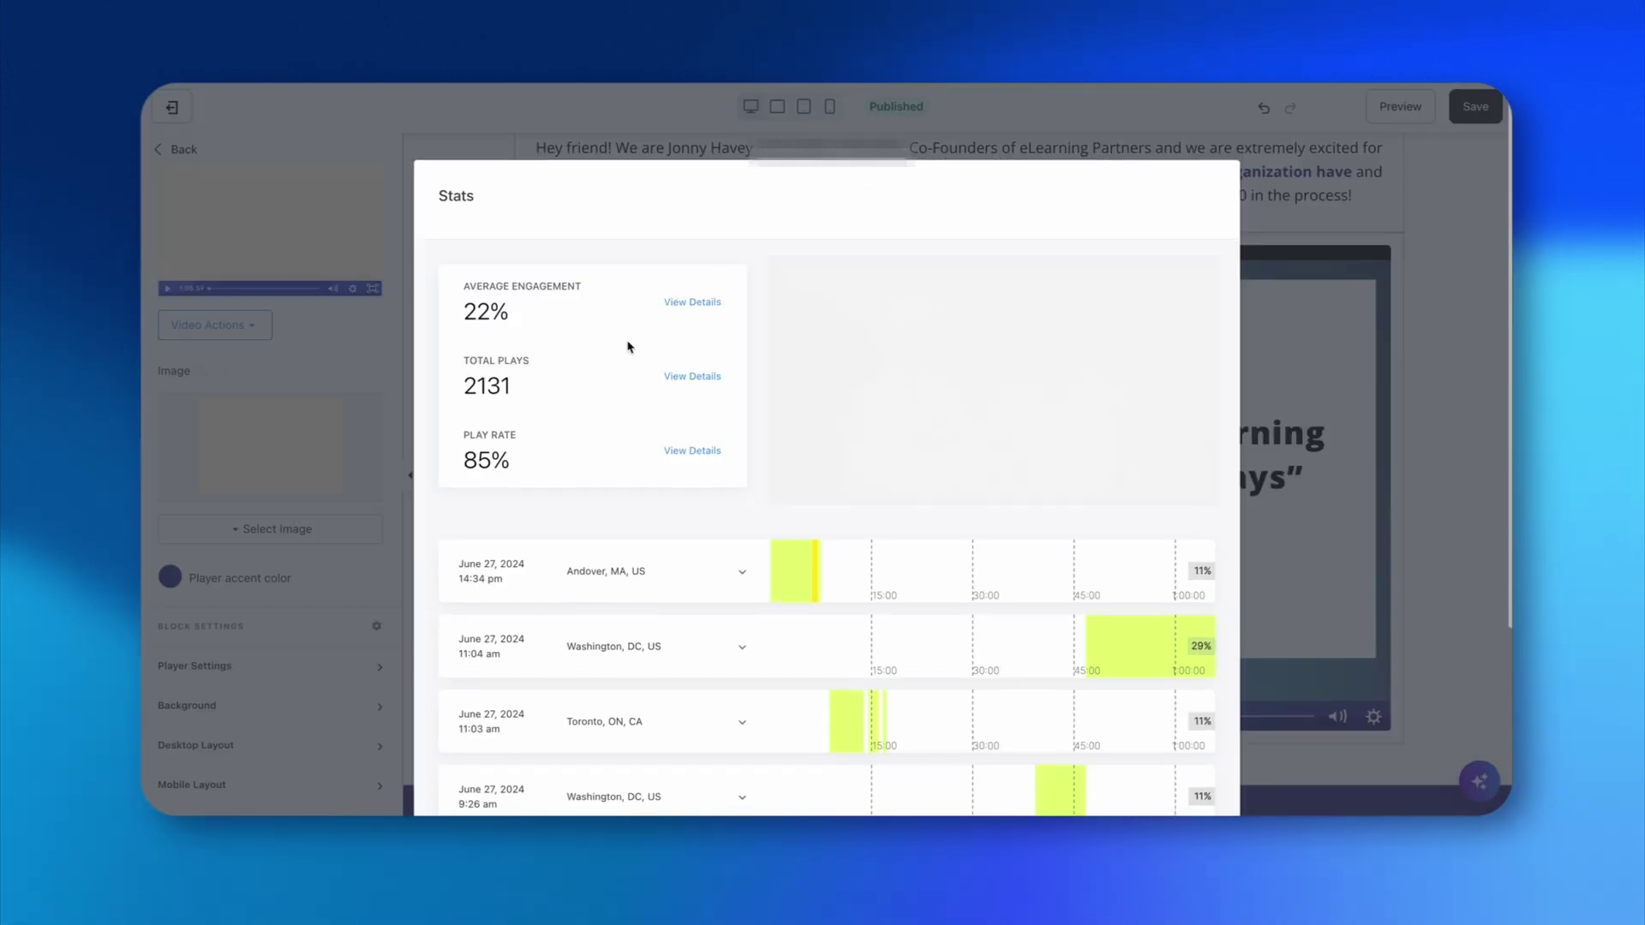
key(Escape)
Select the "Ready to build" section on the page and reopen it from the page's section list
scroll(858, 387, down, 5)
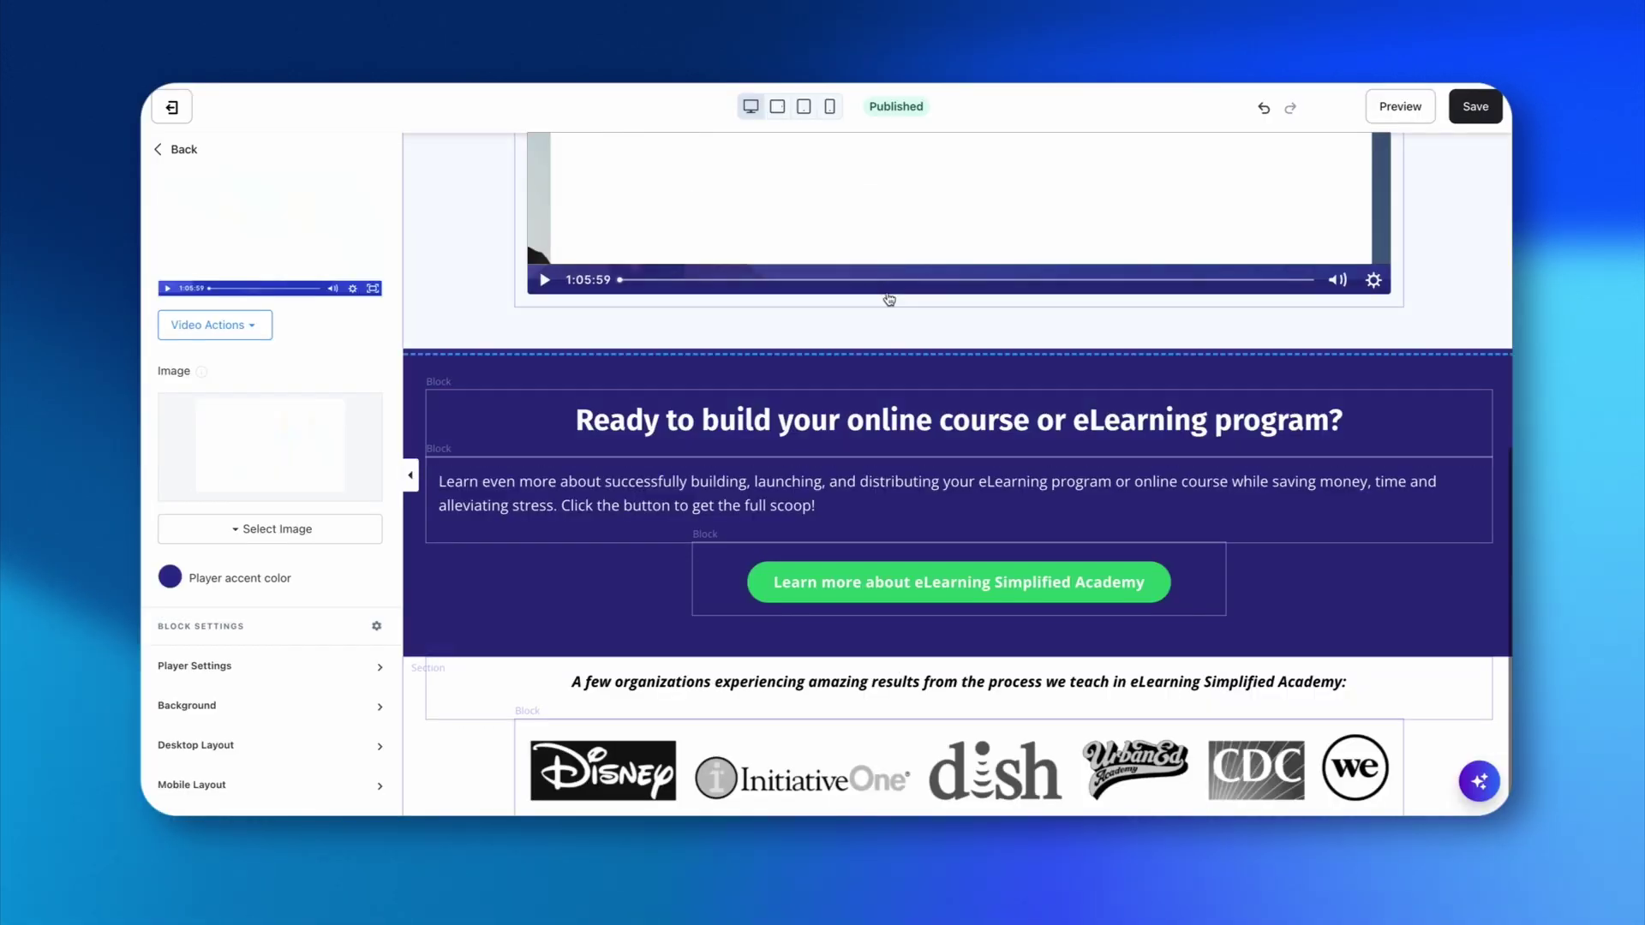
click(872, 369)
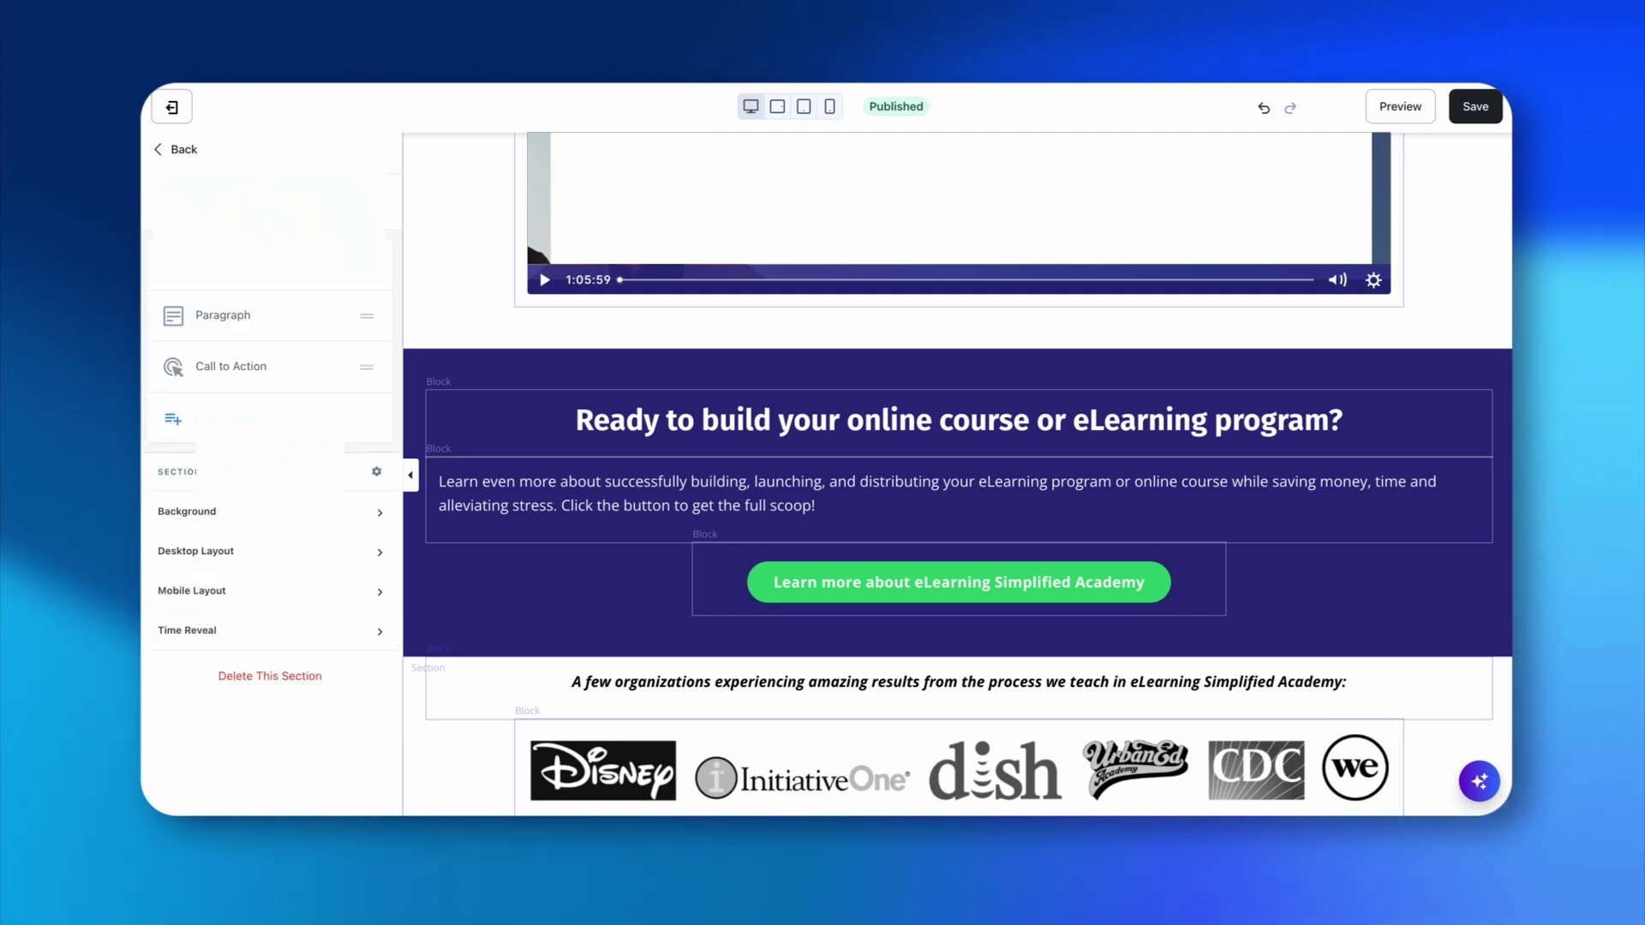
click(175, 150)
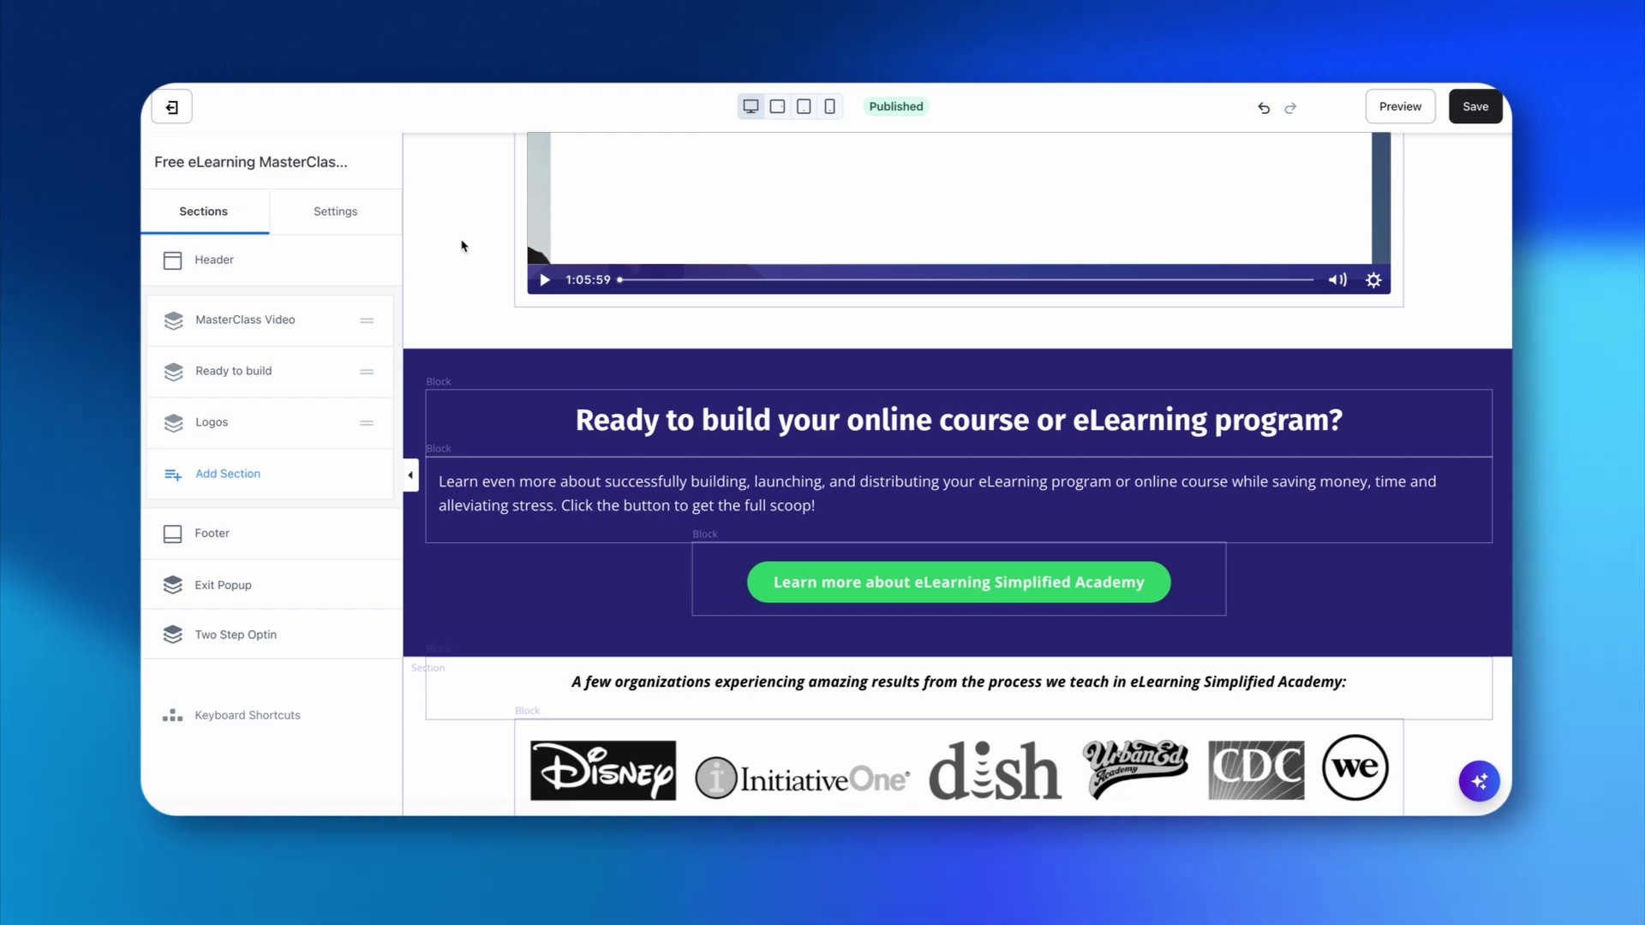
click(257, 370)
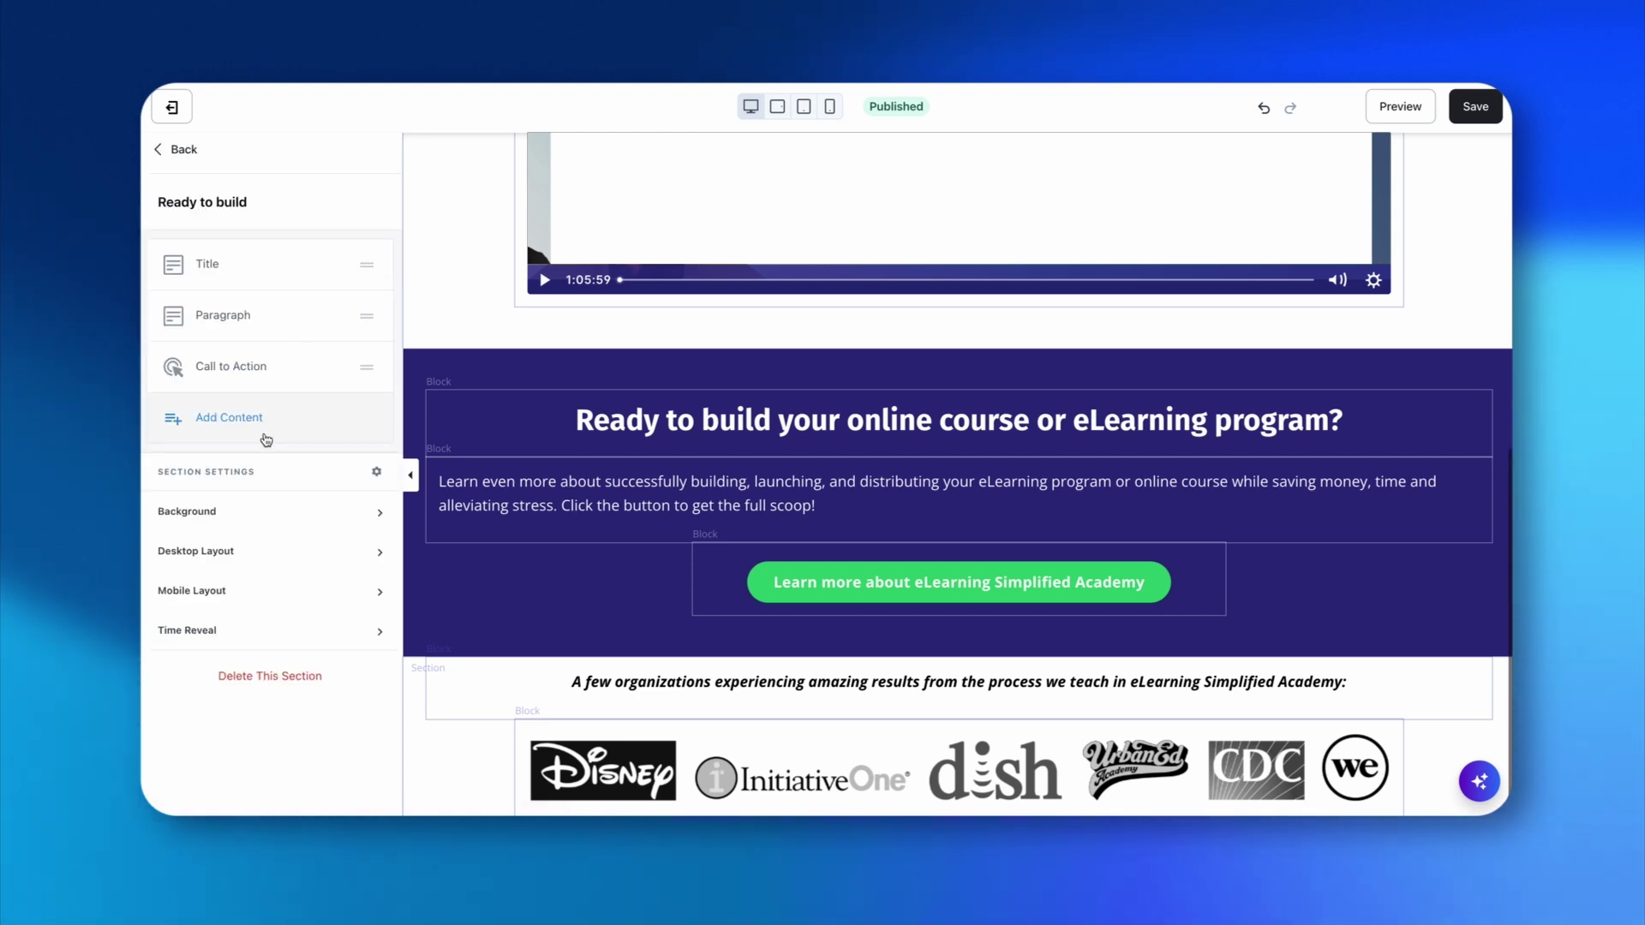
Look through the "Ready to build" section's background settings and collapse them
click(233, 514)
scroll(233, 514, down, 7)
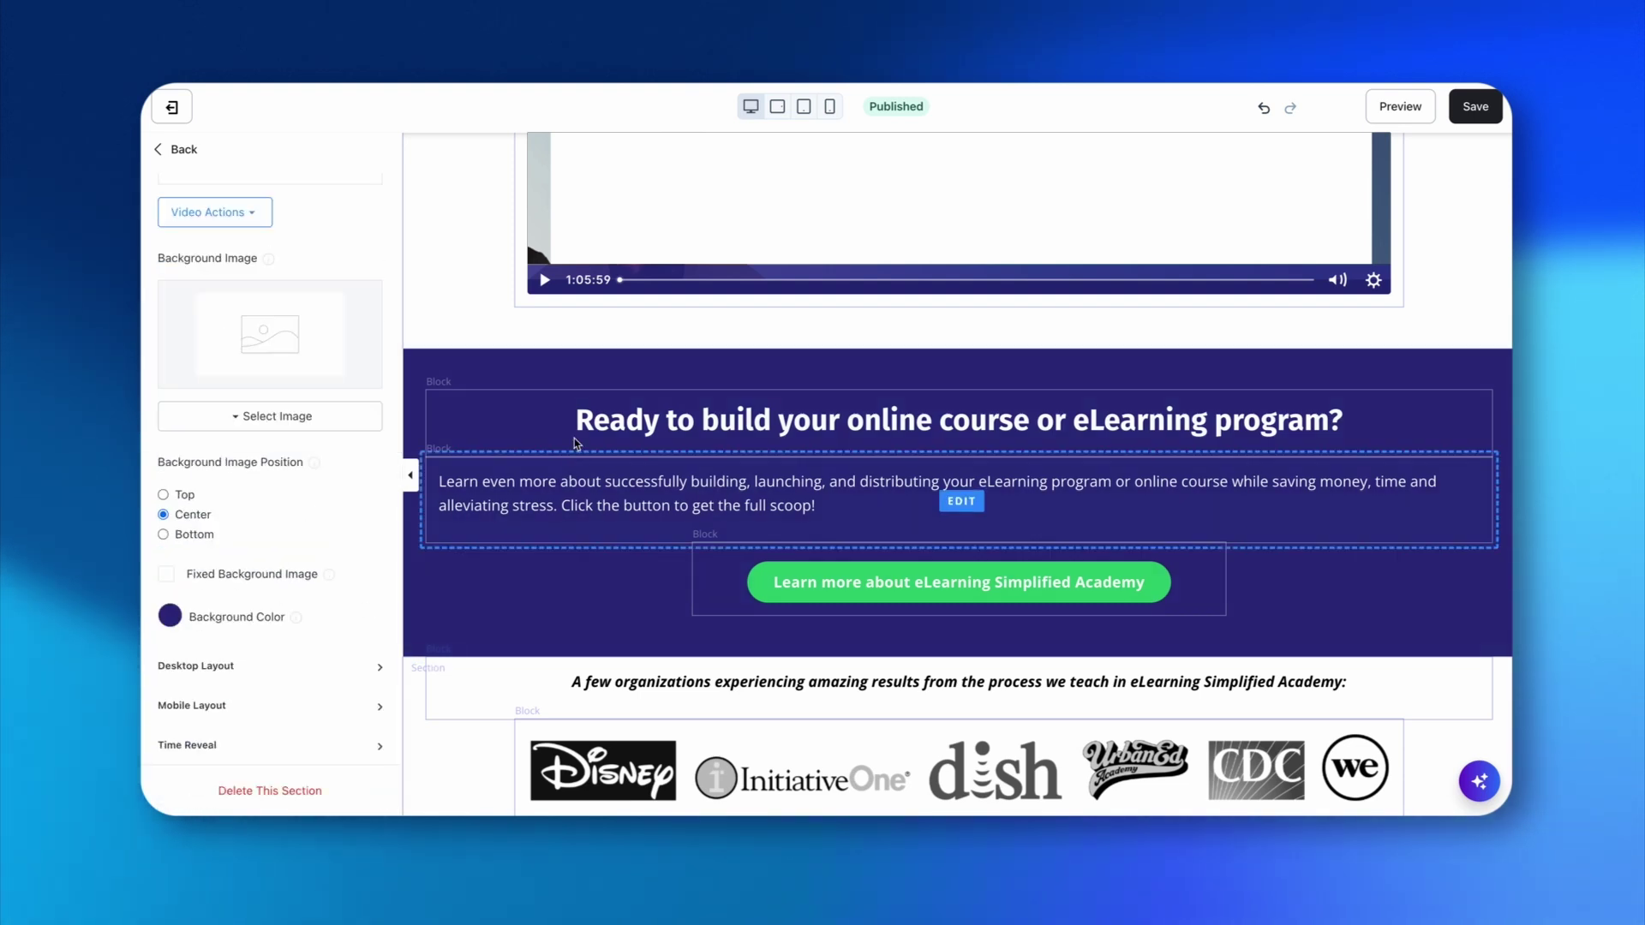
scroll(331, 512, up, 7)
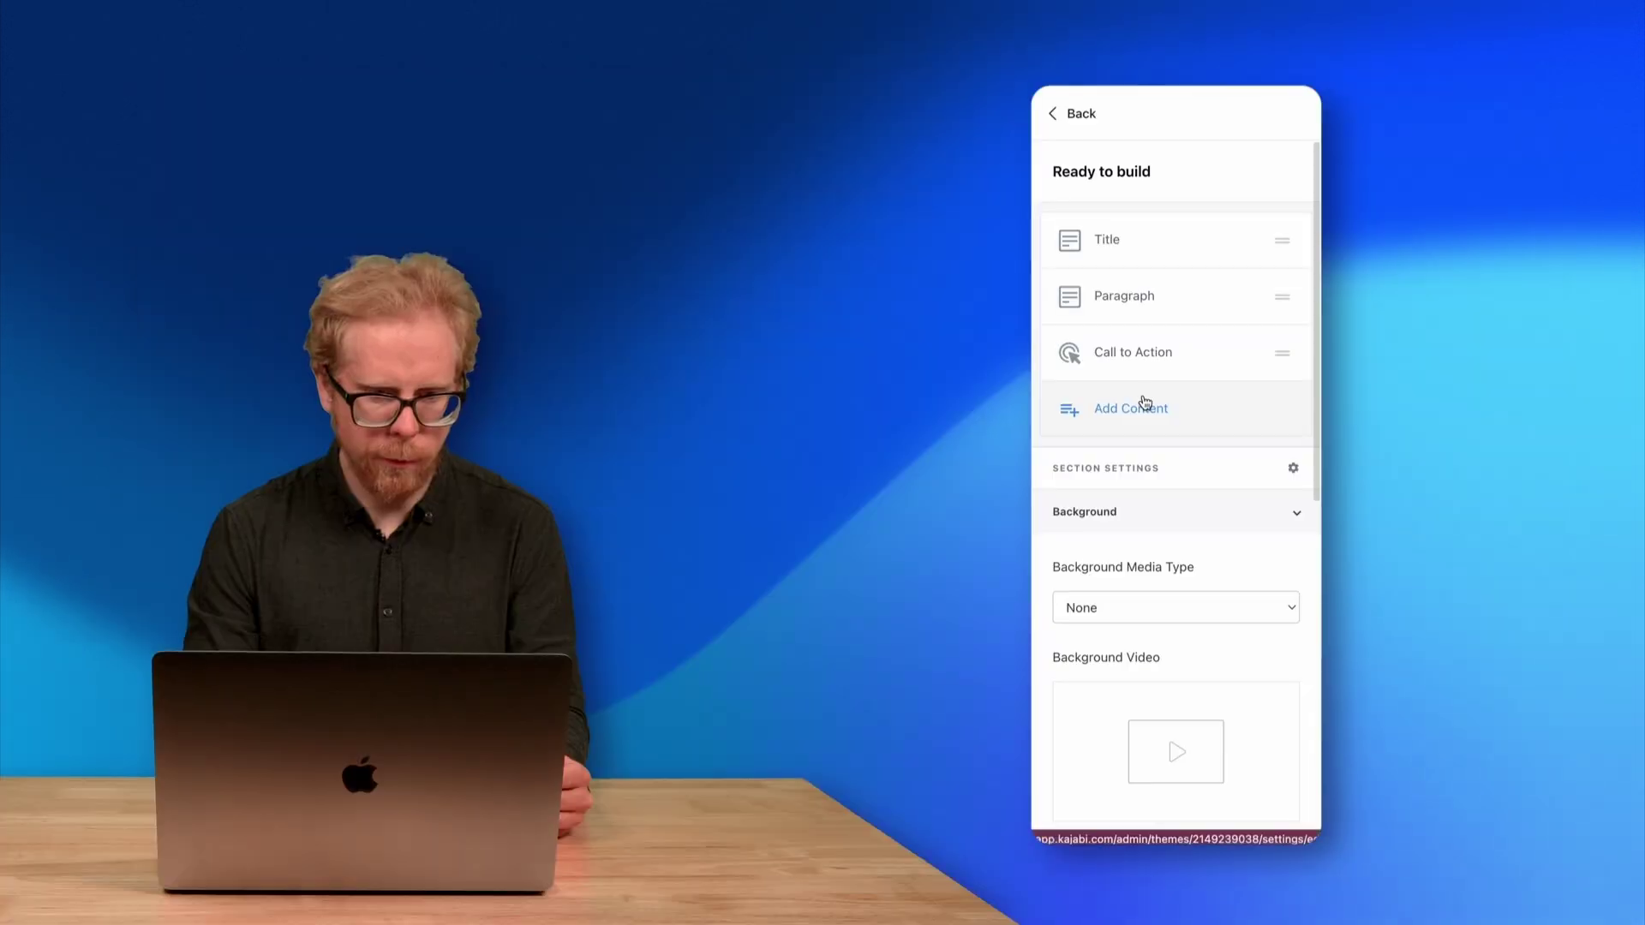
scroll(1144, 402, down, 6)
scroll(1144, 402, down, 2)
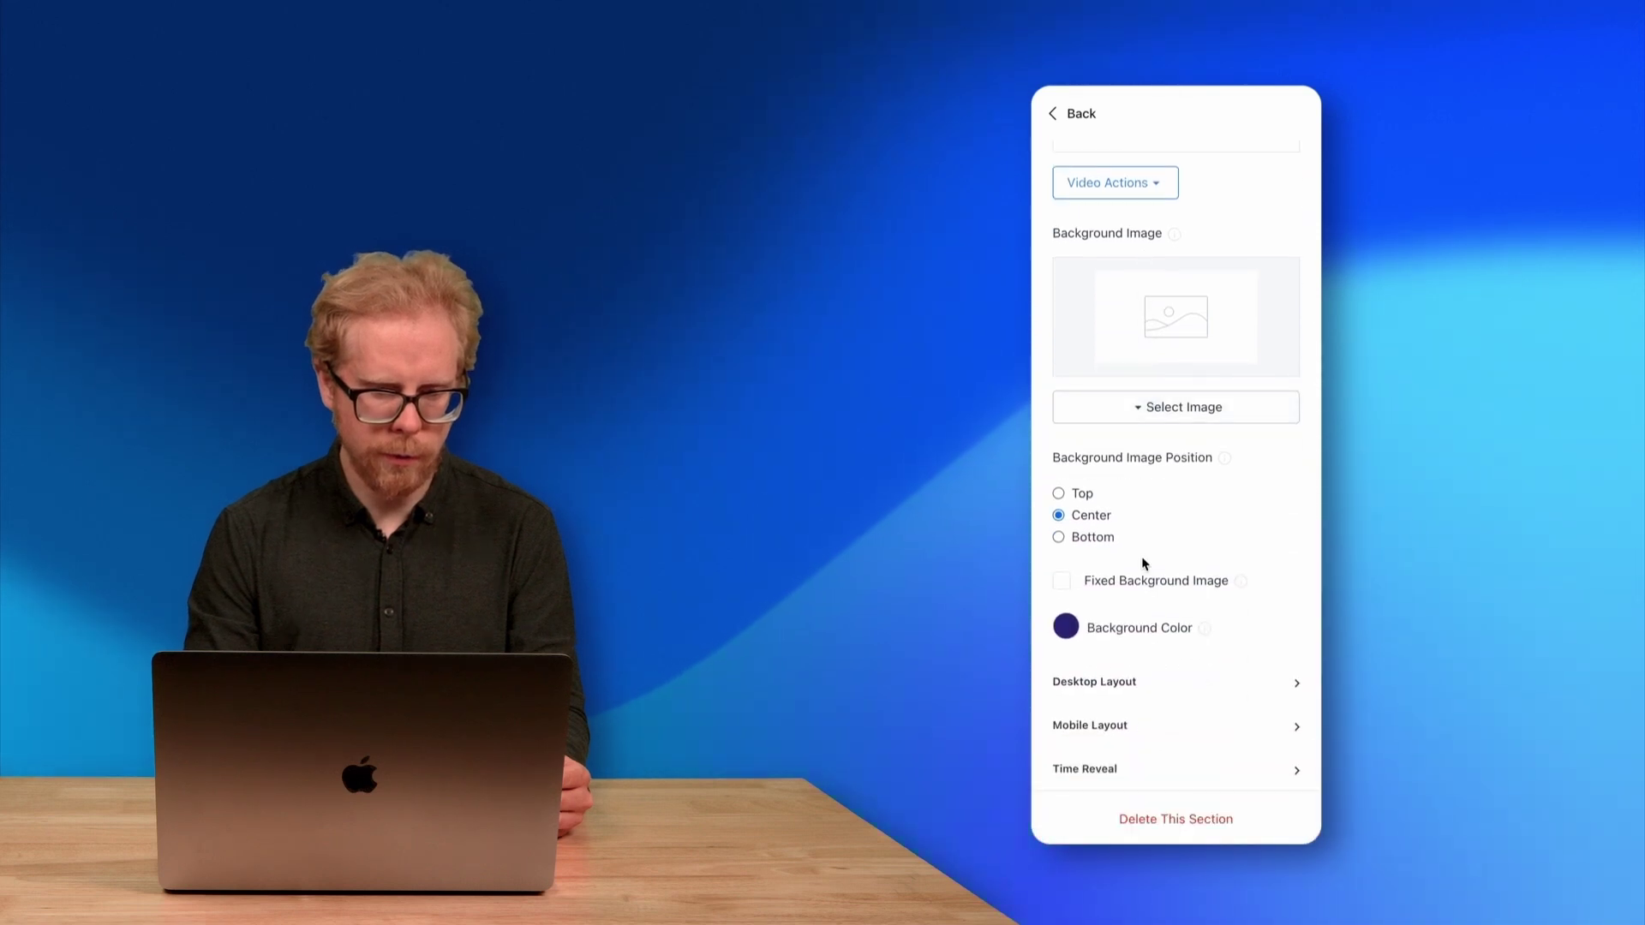
scroll(1145, 562, up, 10)
click(1294, 513)
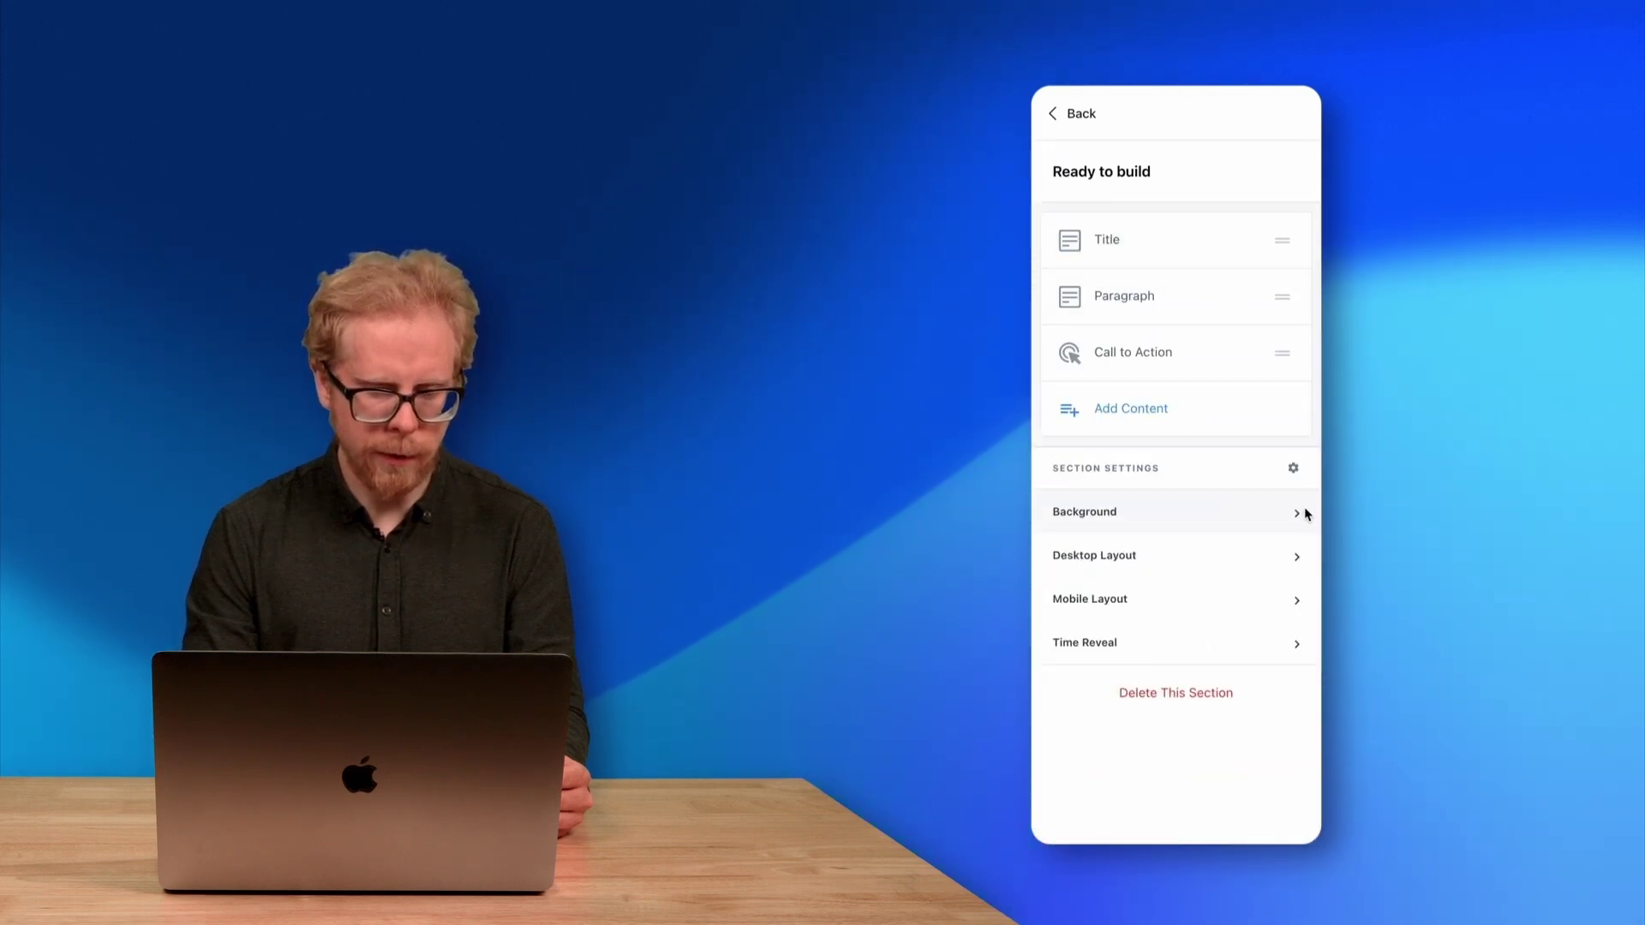
Reopen the section's background settings and examine the media type, video, image, image position and color options
click(1097, 514)
scroll(1109, 514, down, 4)
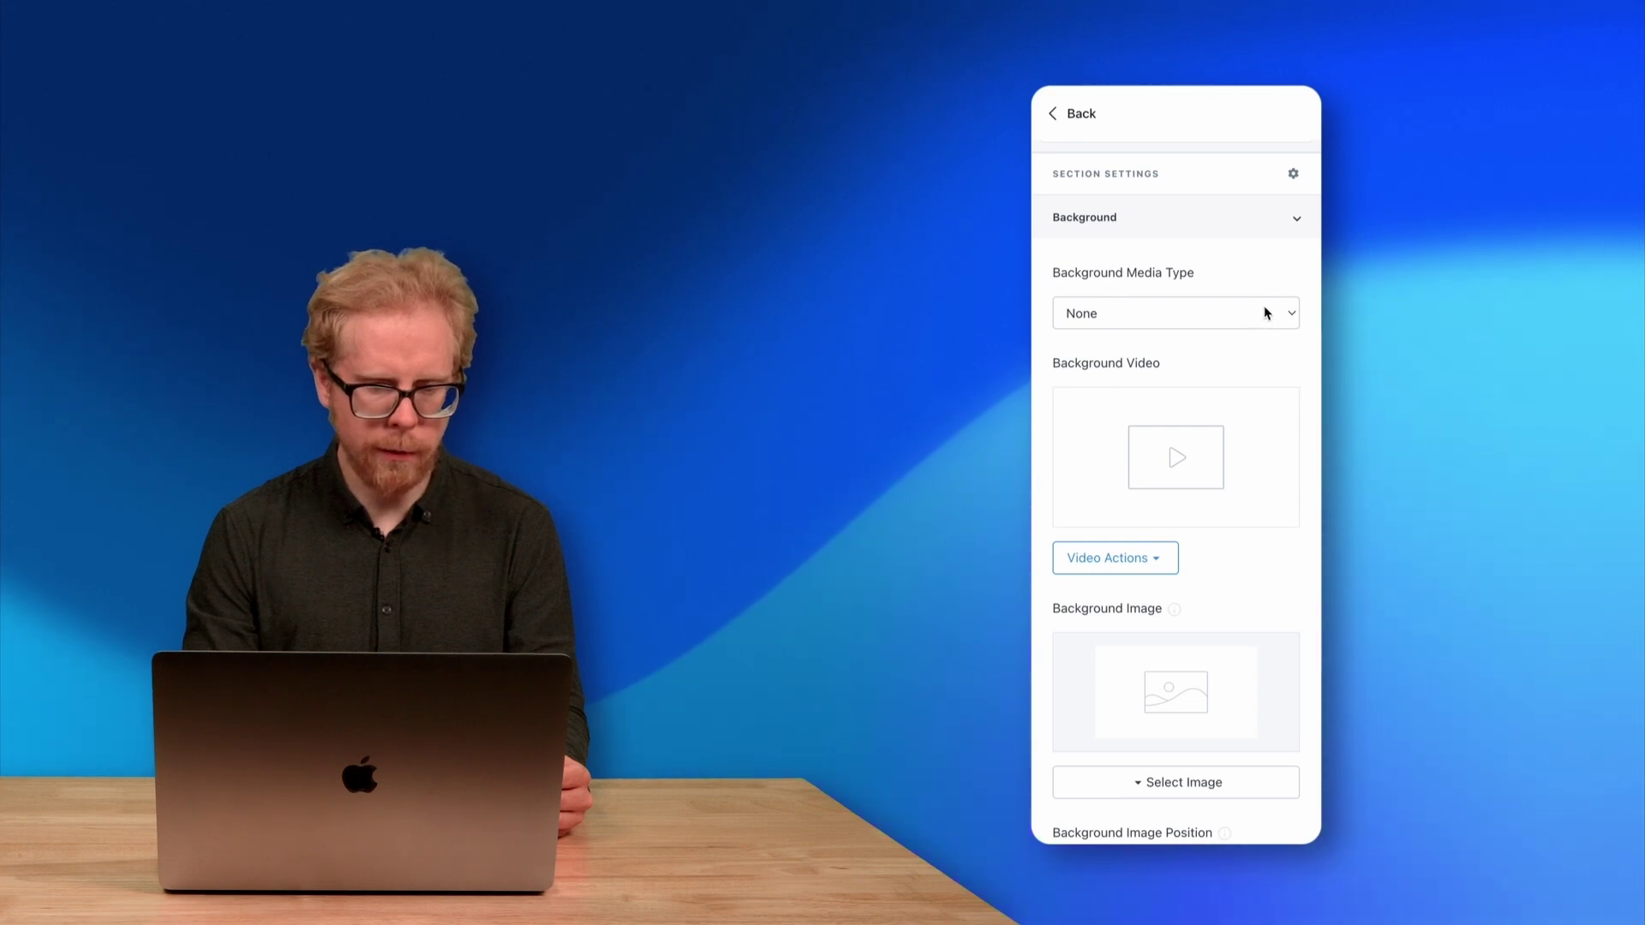
scroll(1164, 357, down, 3)
scroll(1158, 357, down, 1)
scroll(1160, 260, up, 3)
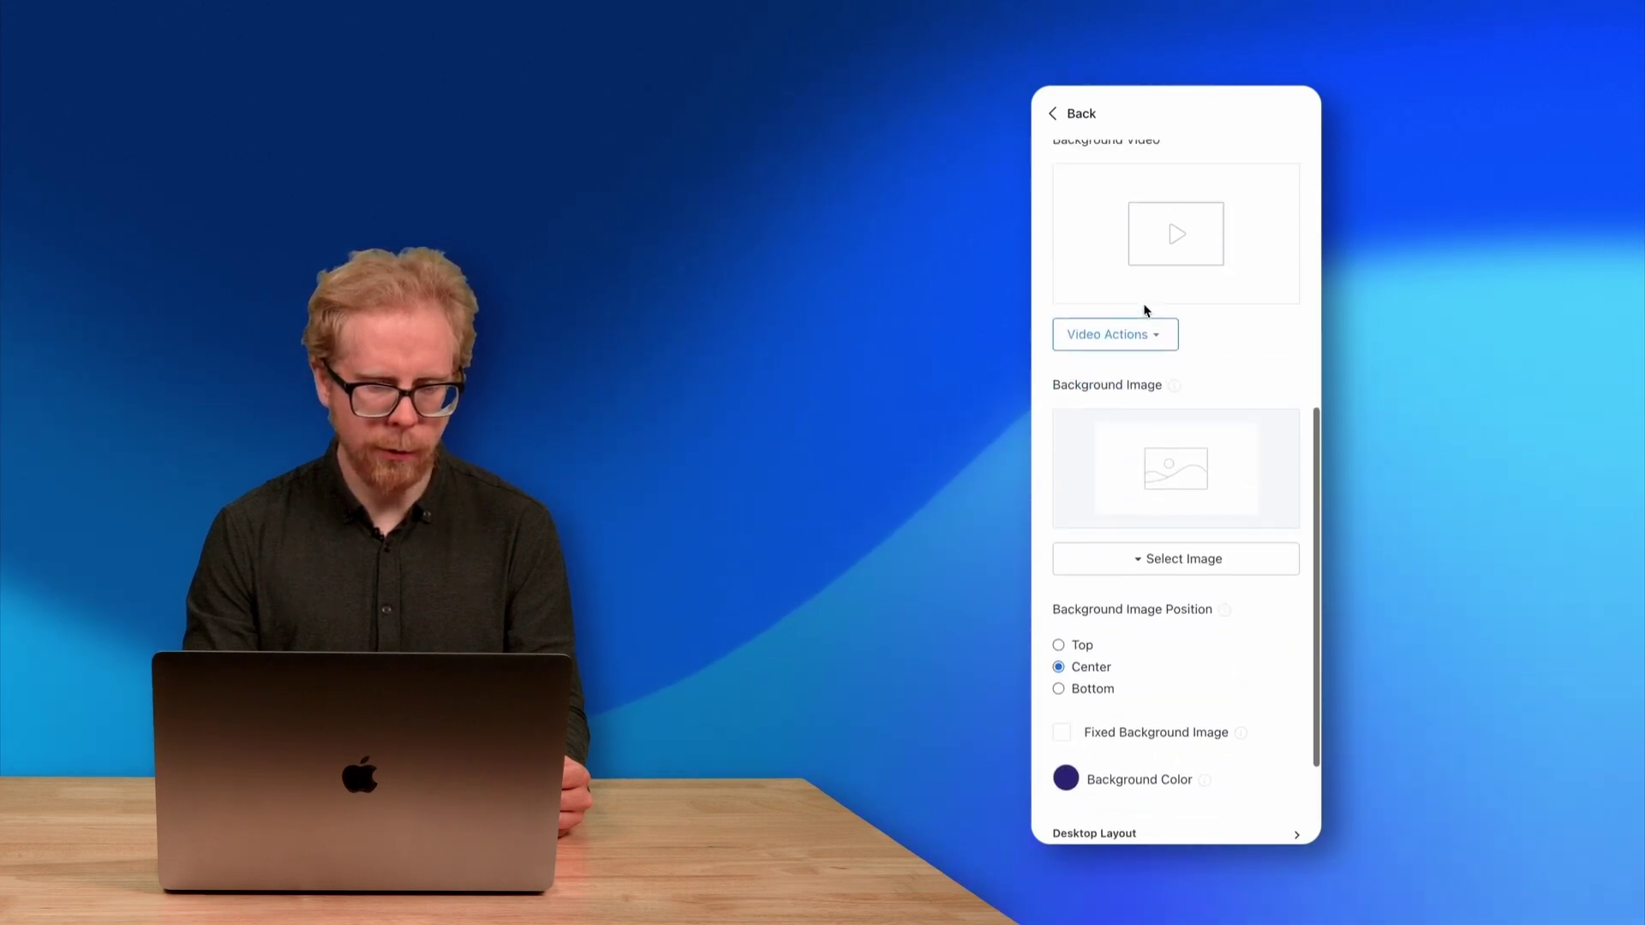
scroll(1184, 317, down, 3)
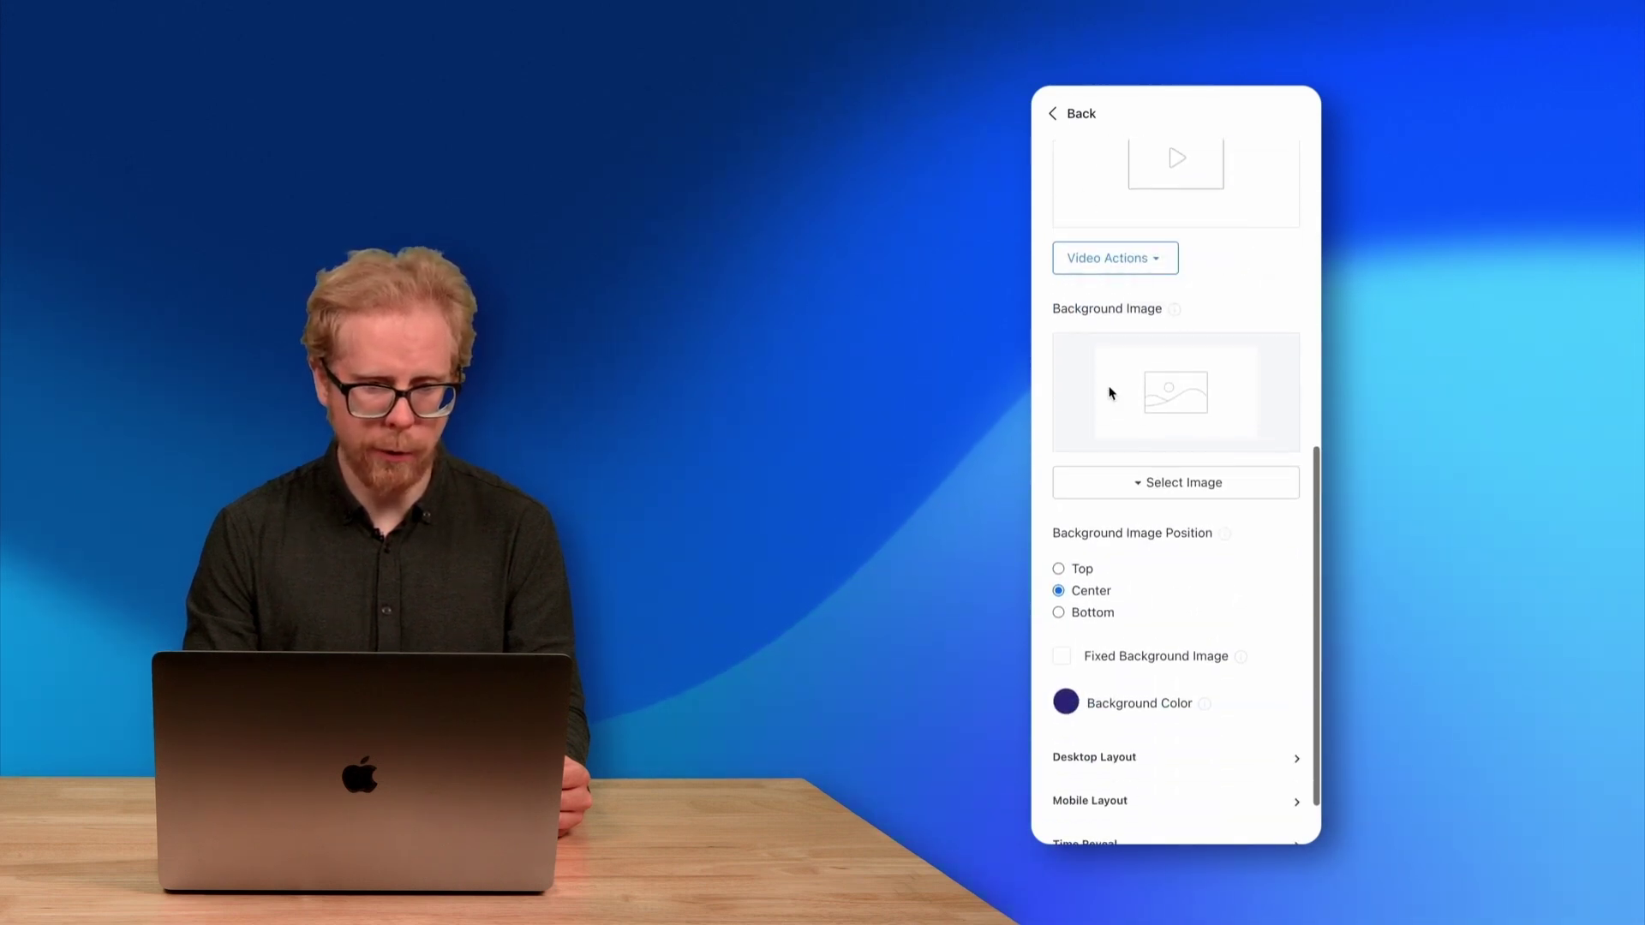
scroll(1131, 406, up, 4)
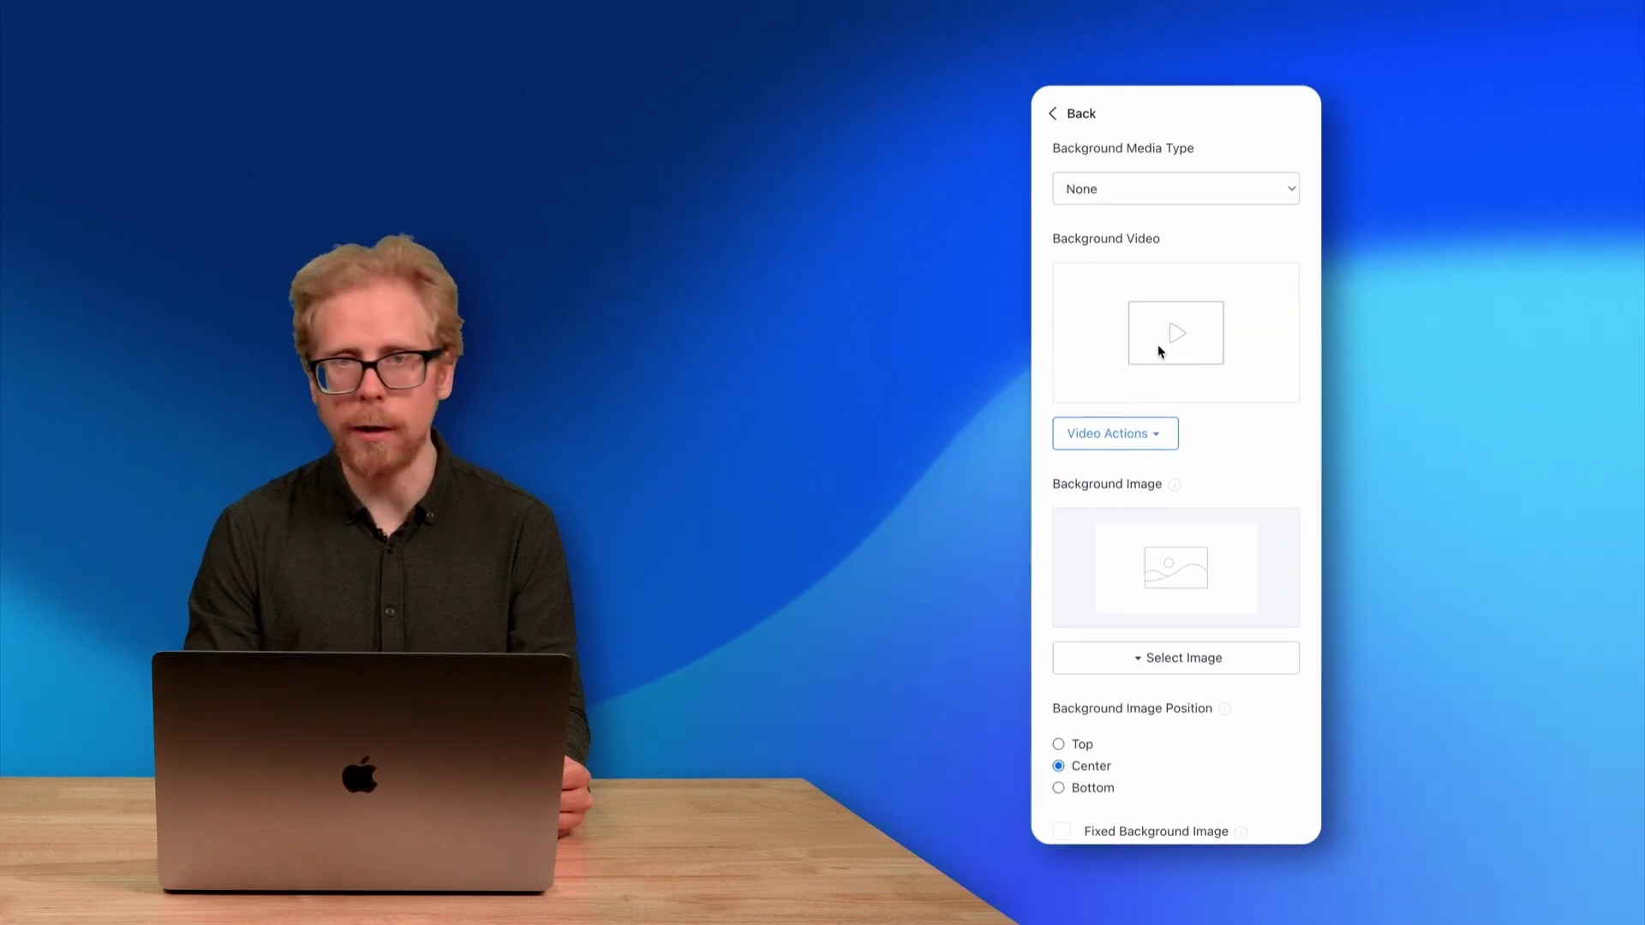
scroll(1167, 511, down, 3)
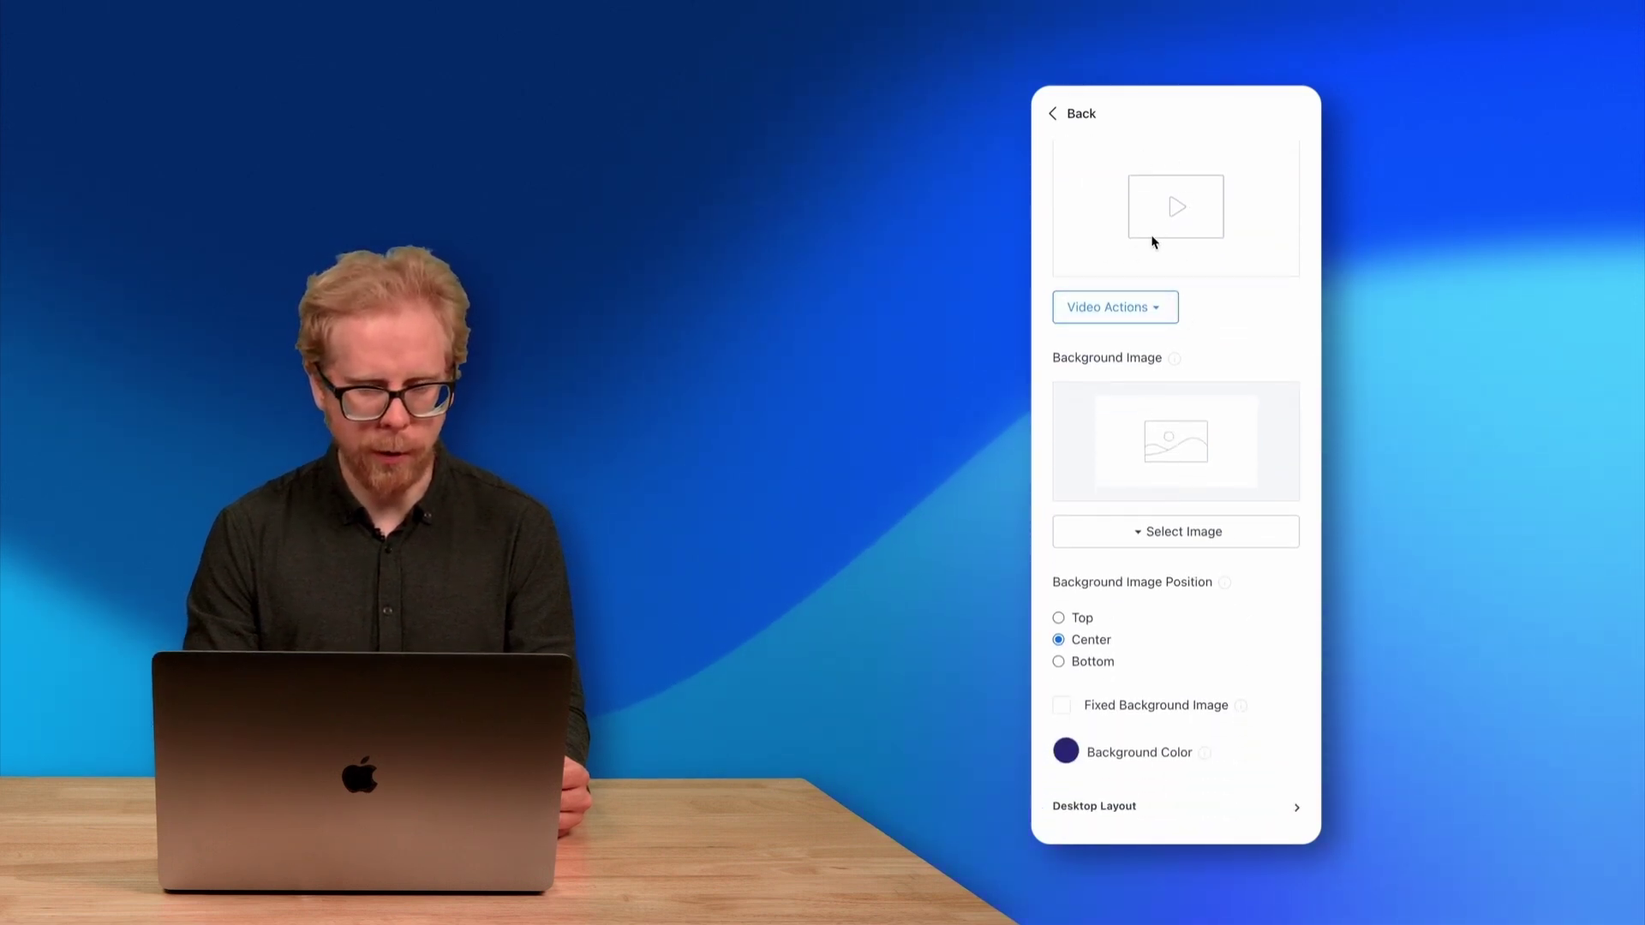
Examine the "Ready to build" section's background video, image and position settings, and view the background color picker
scroll(1149, 241, up, 4)
scroll(1162, 400, down, 2)
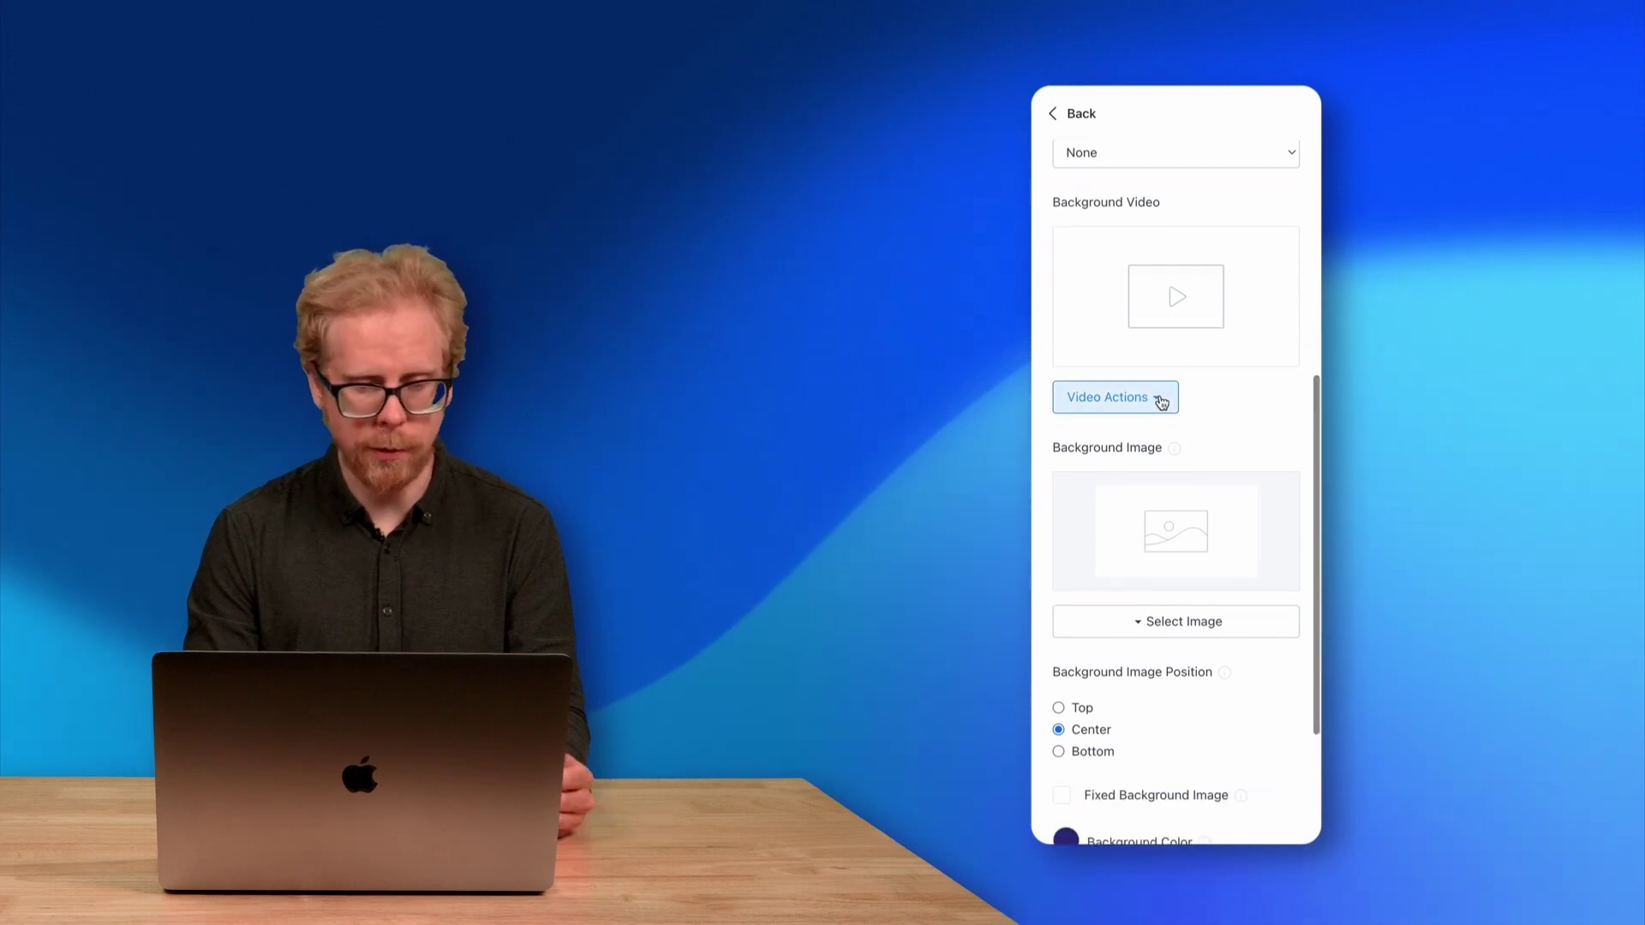
scroll(1157, 446, down, 3)
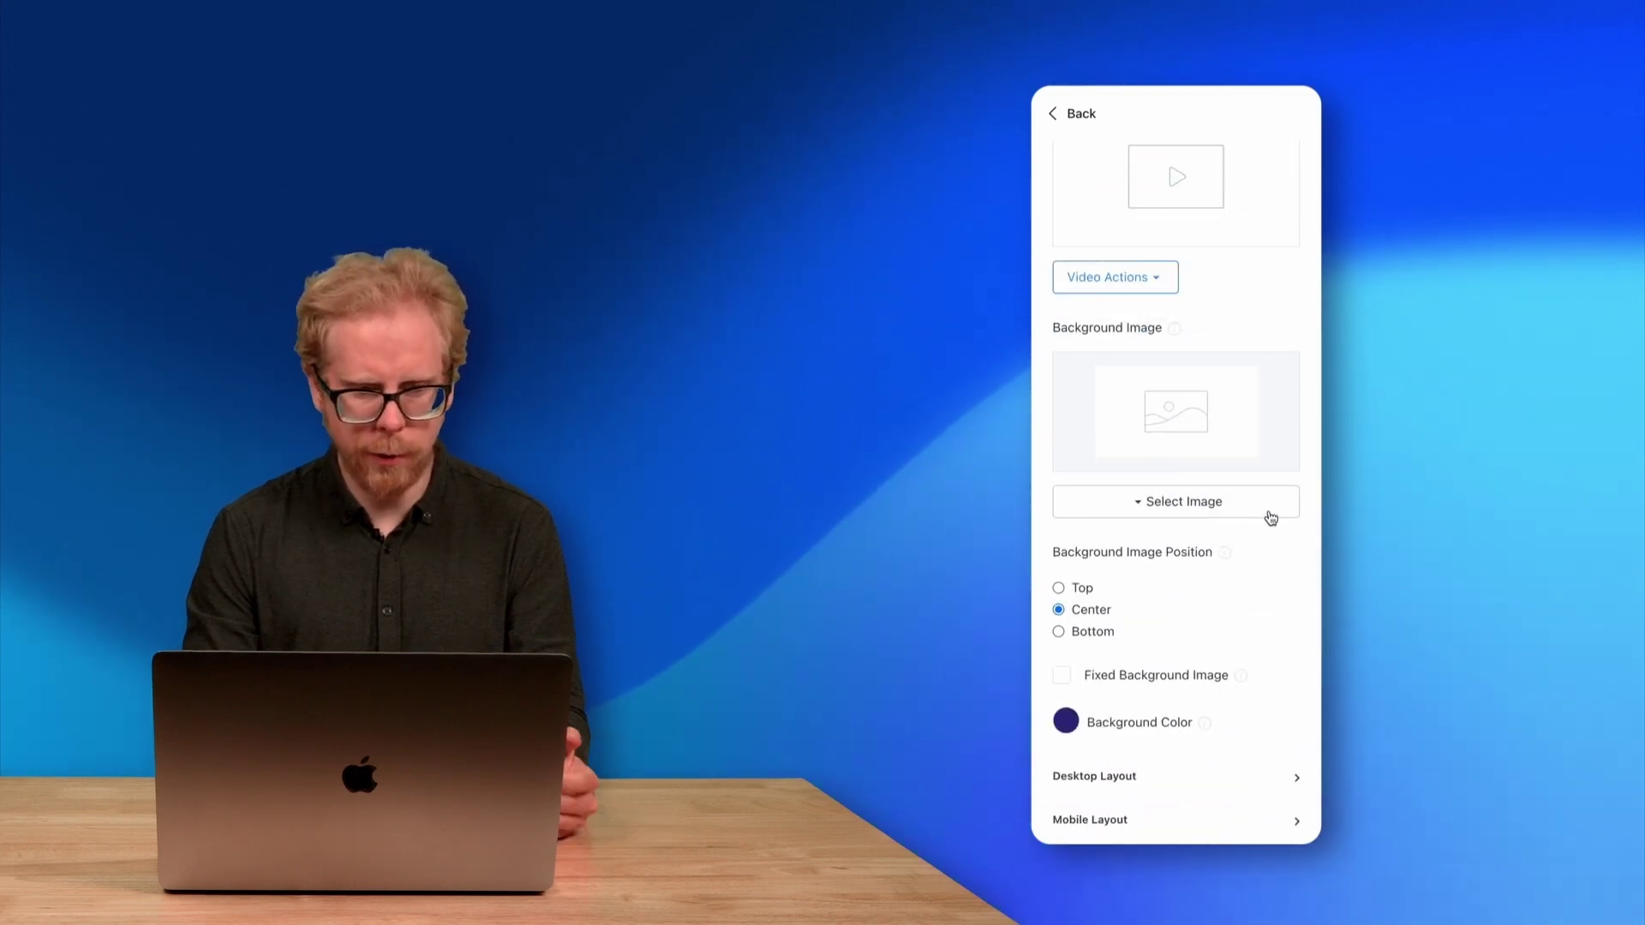
scroll(1251, 518, down, 2)
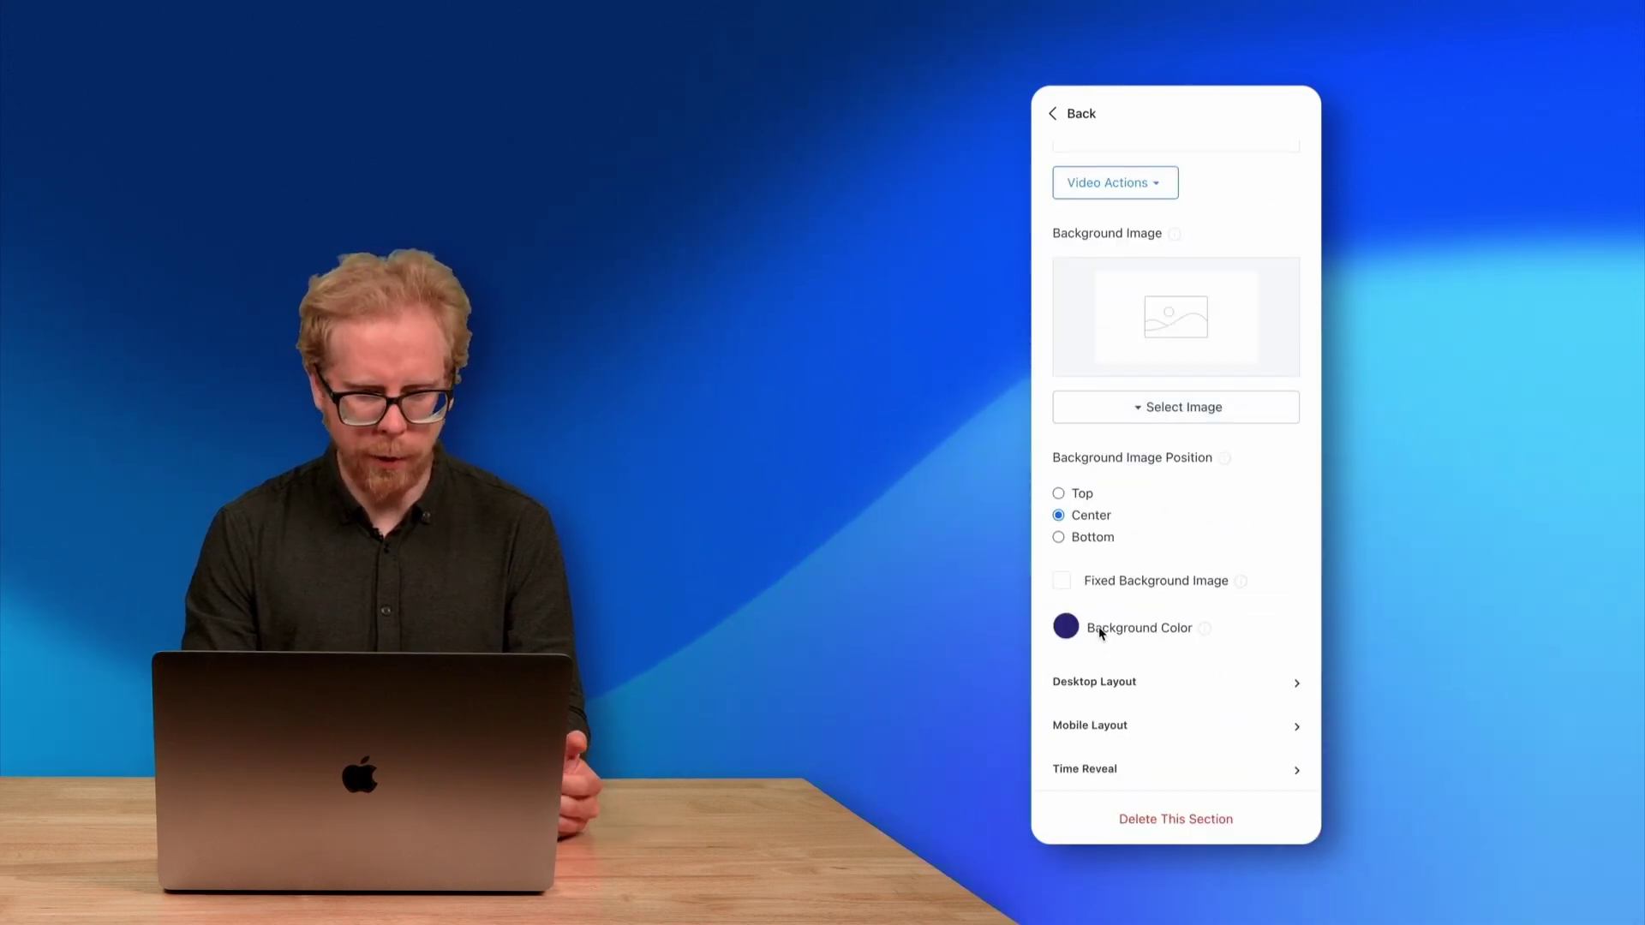
click(1068, 627)
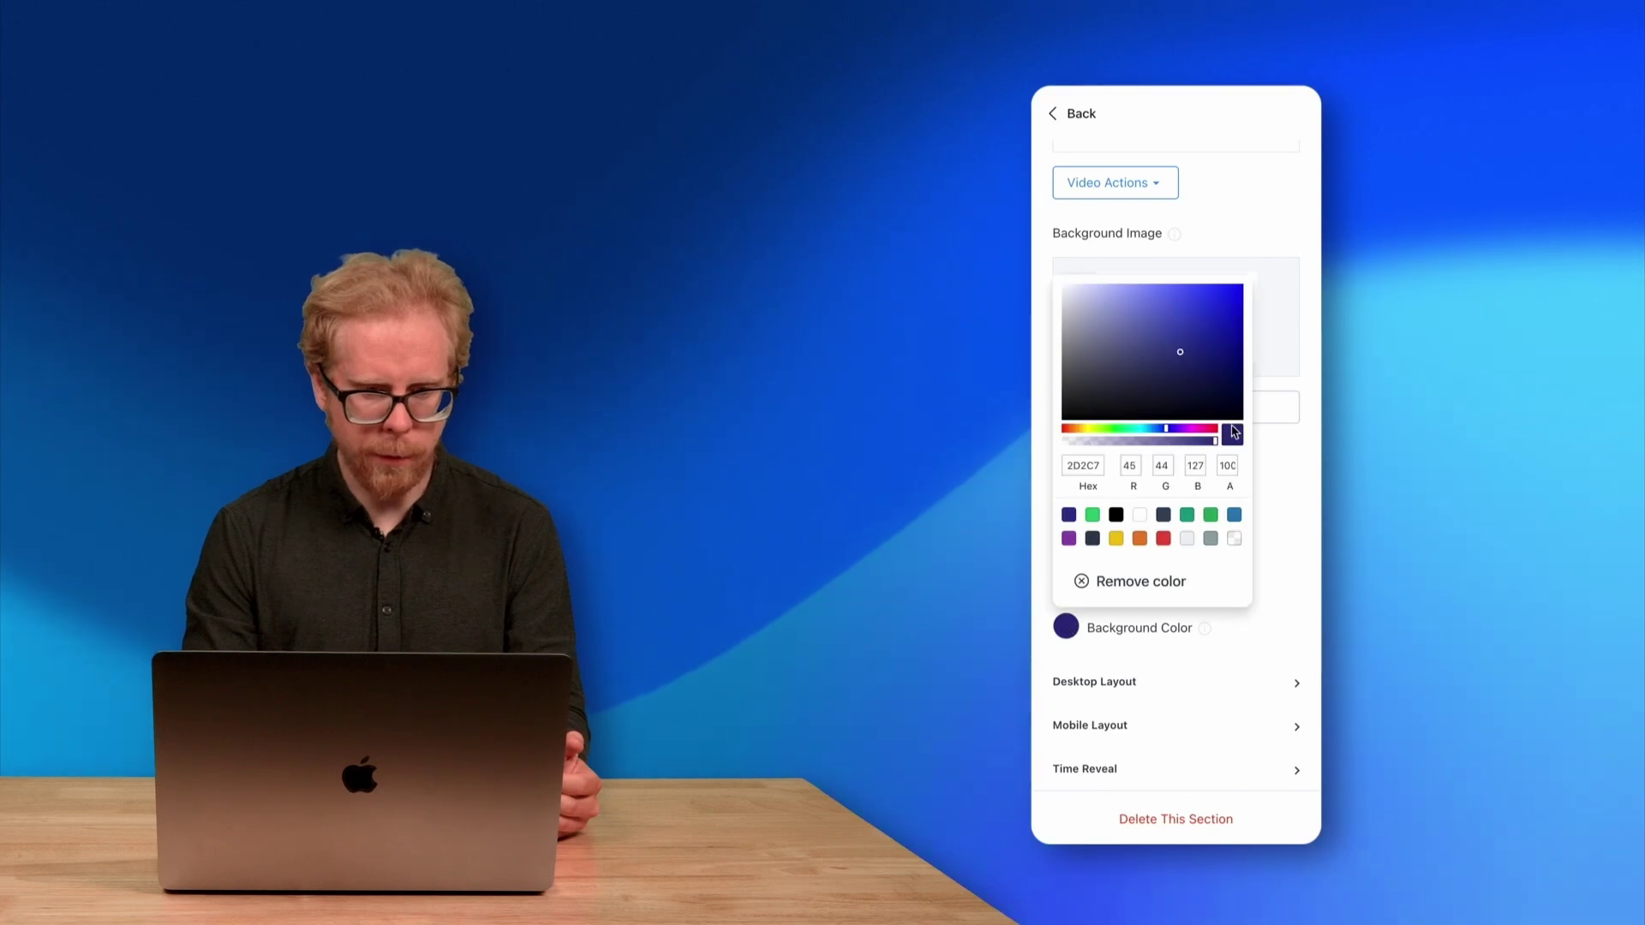
click(1275, 255)
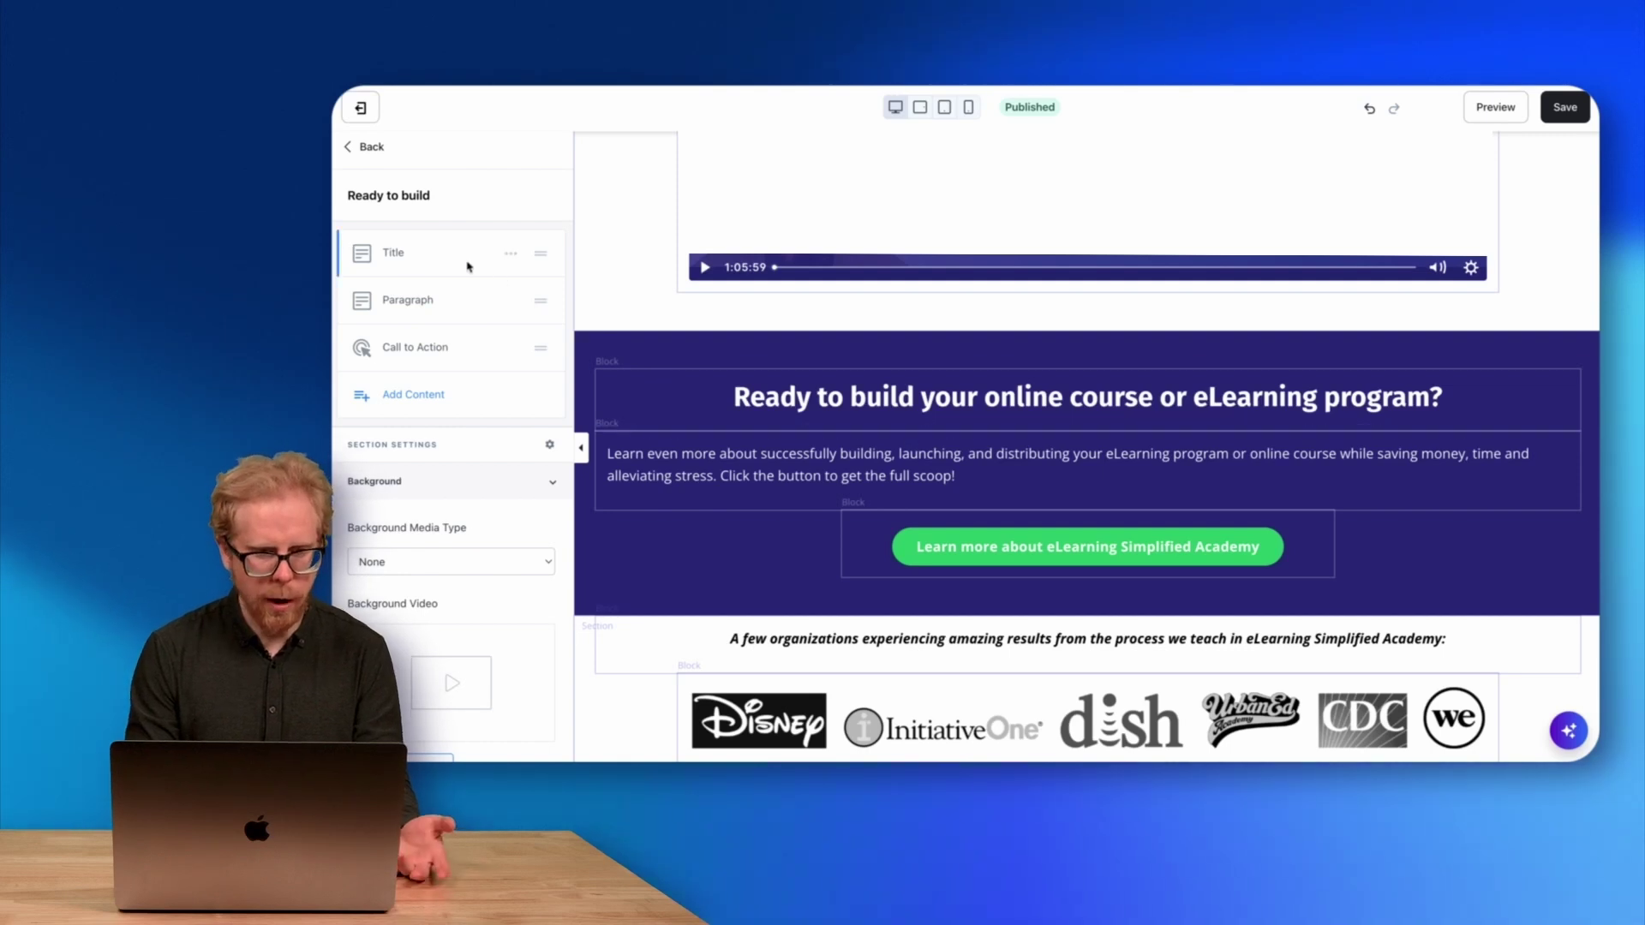
Check the Title block's rename option, keeping its name, and view the settings of the section's Call to Action block
click(509, 256)
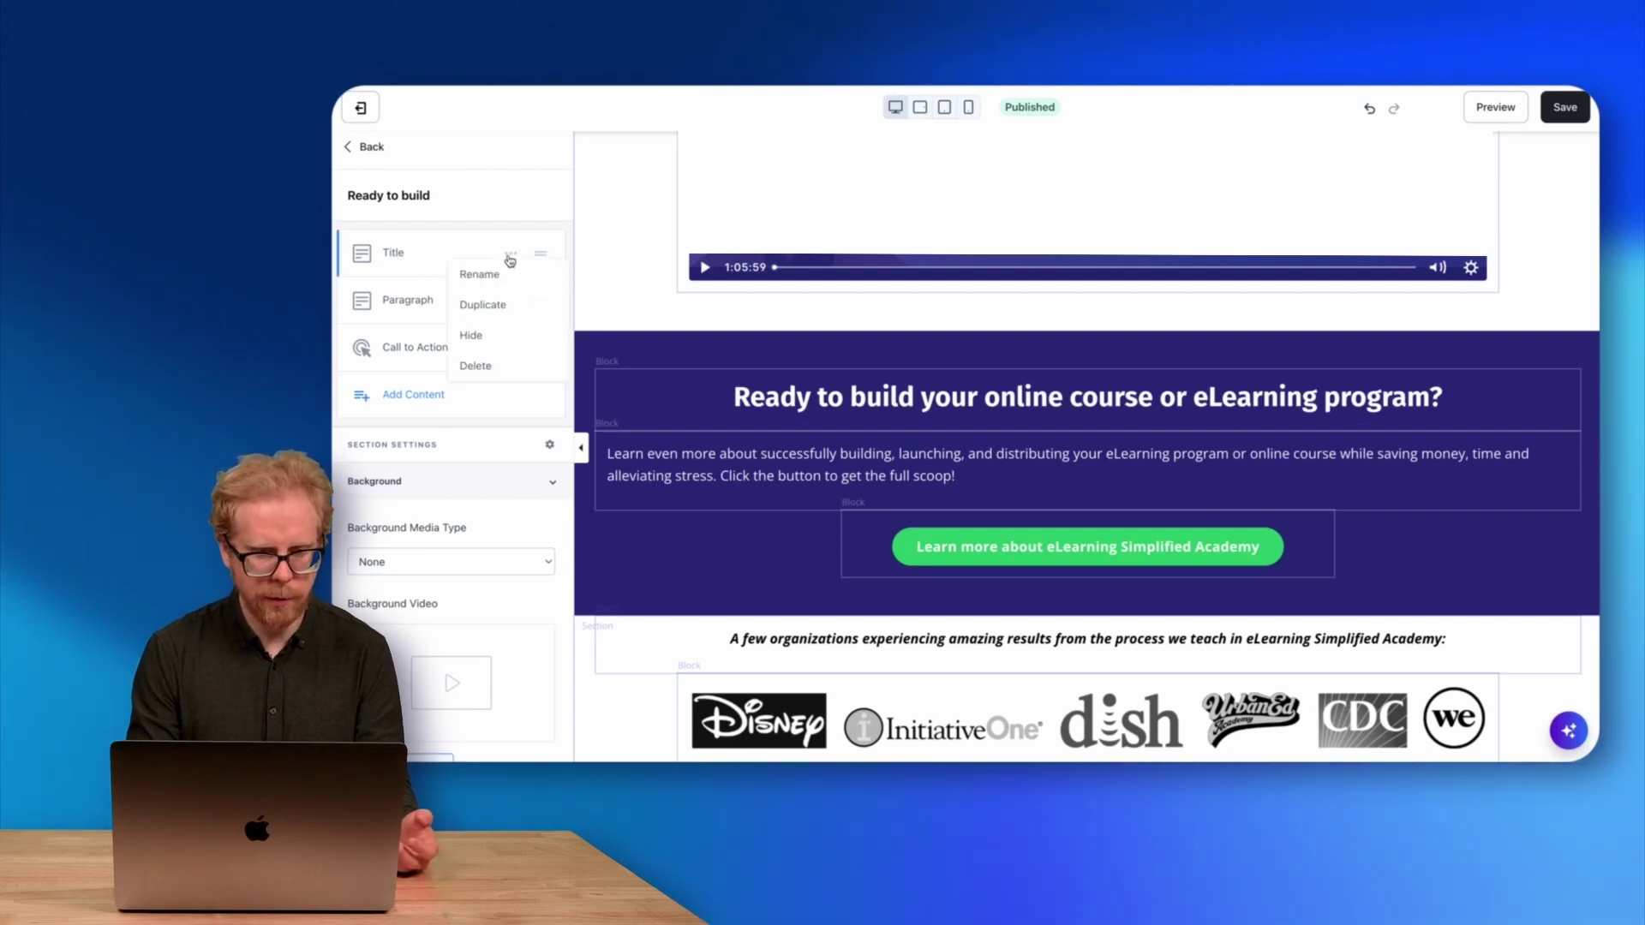
click(485, 275)
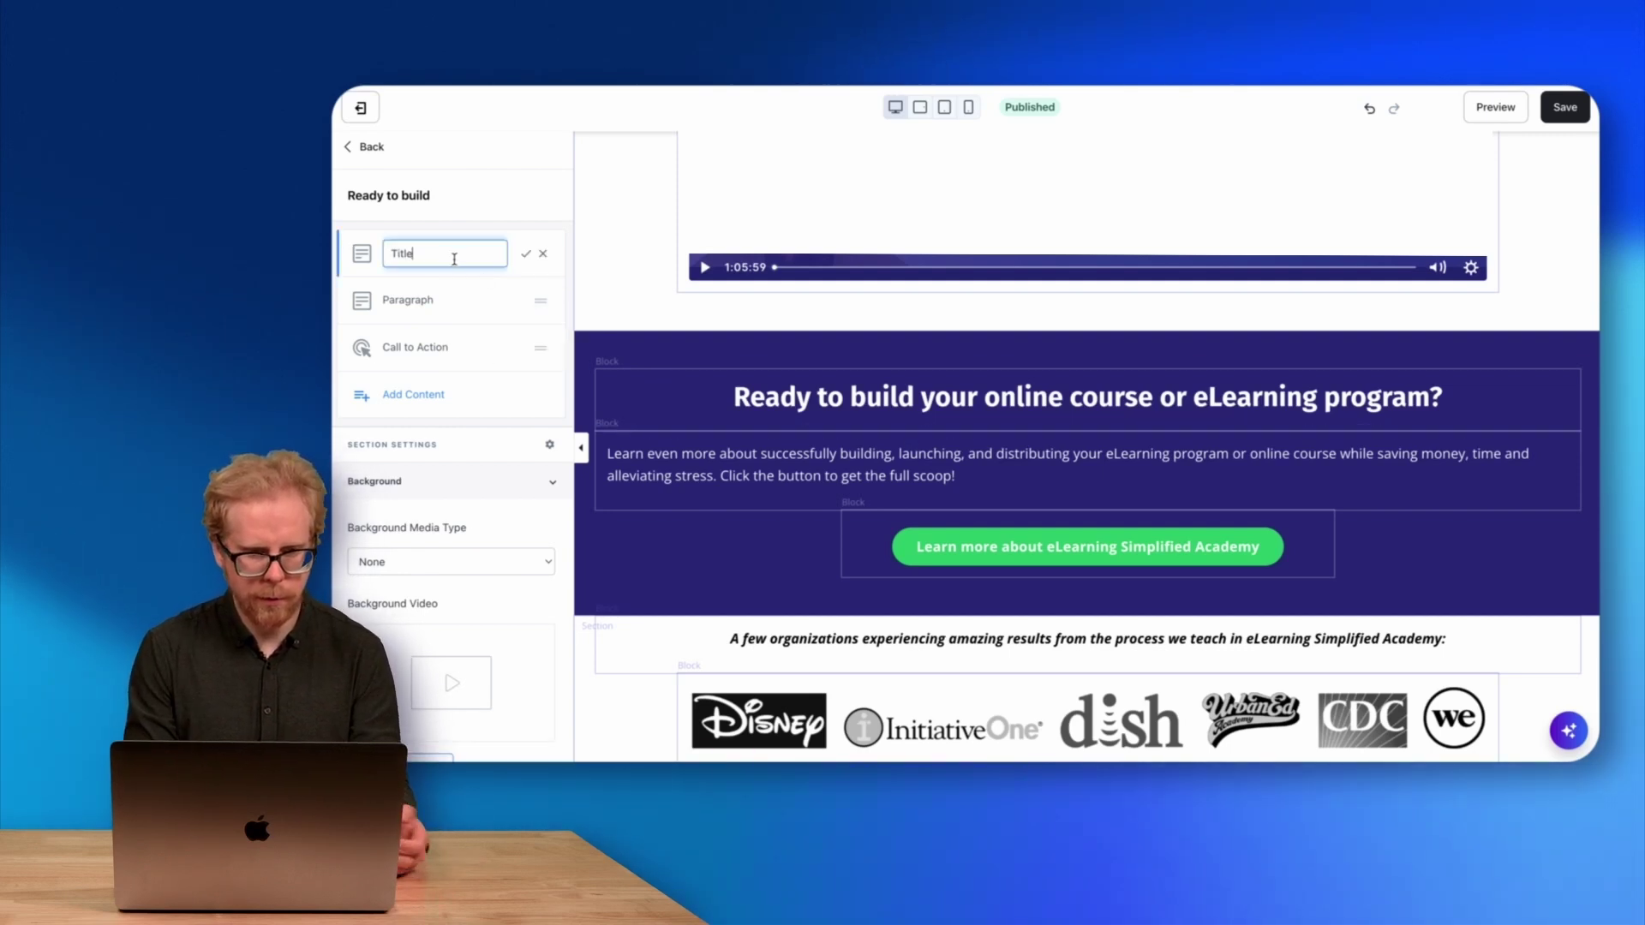
click(528, 254)
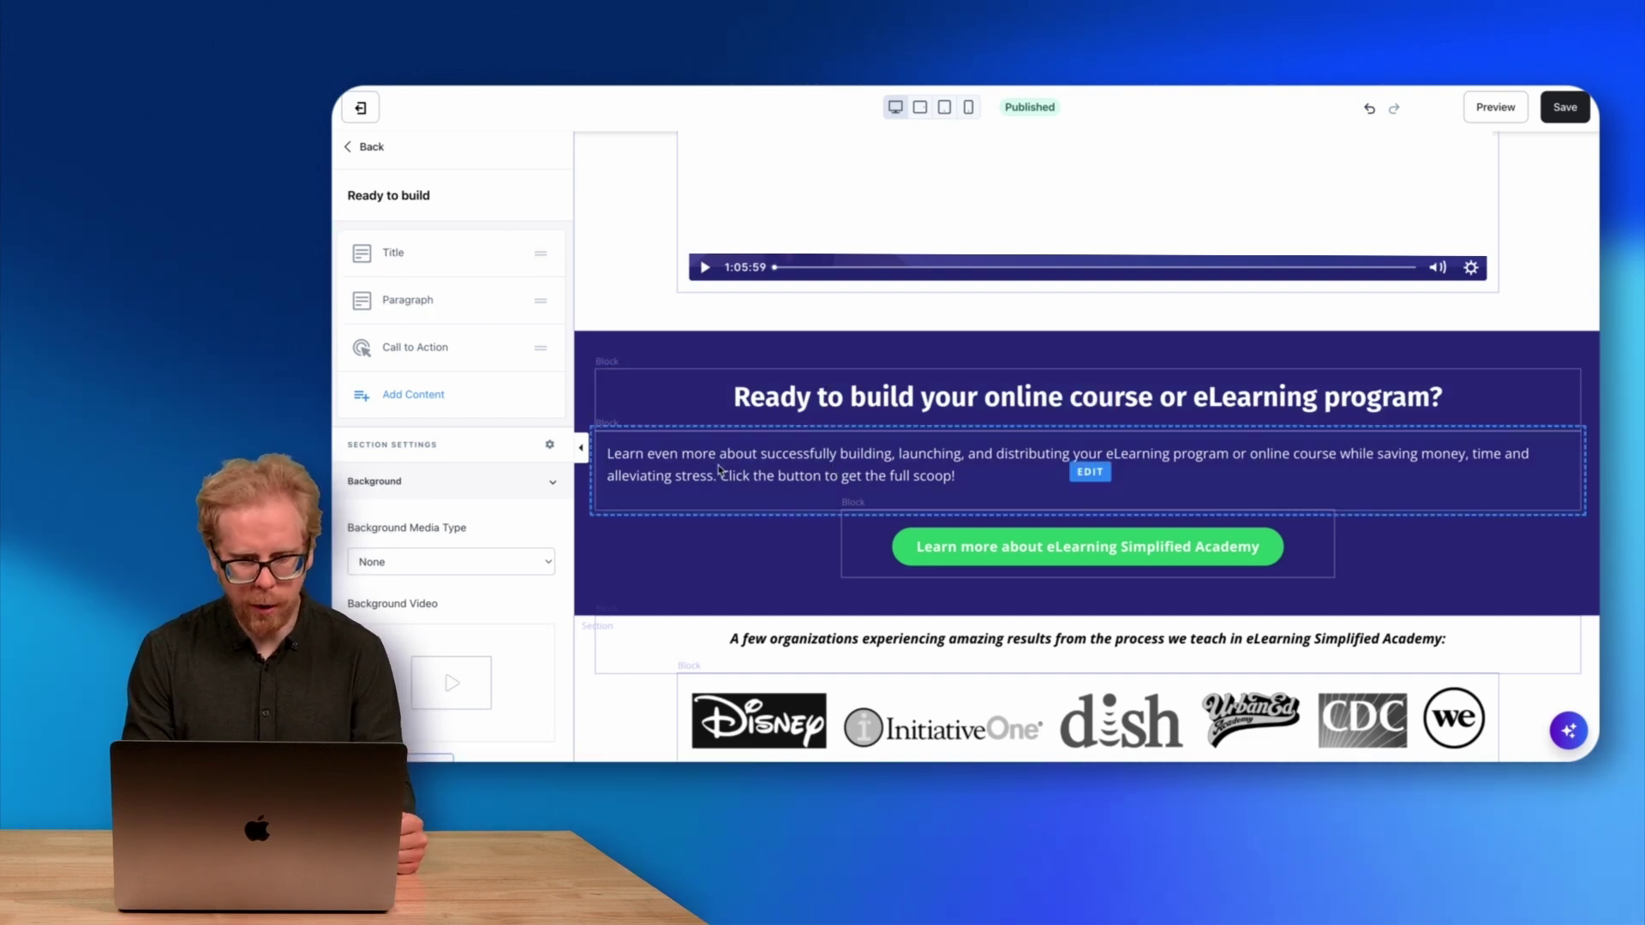
click(406, 346)
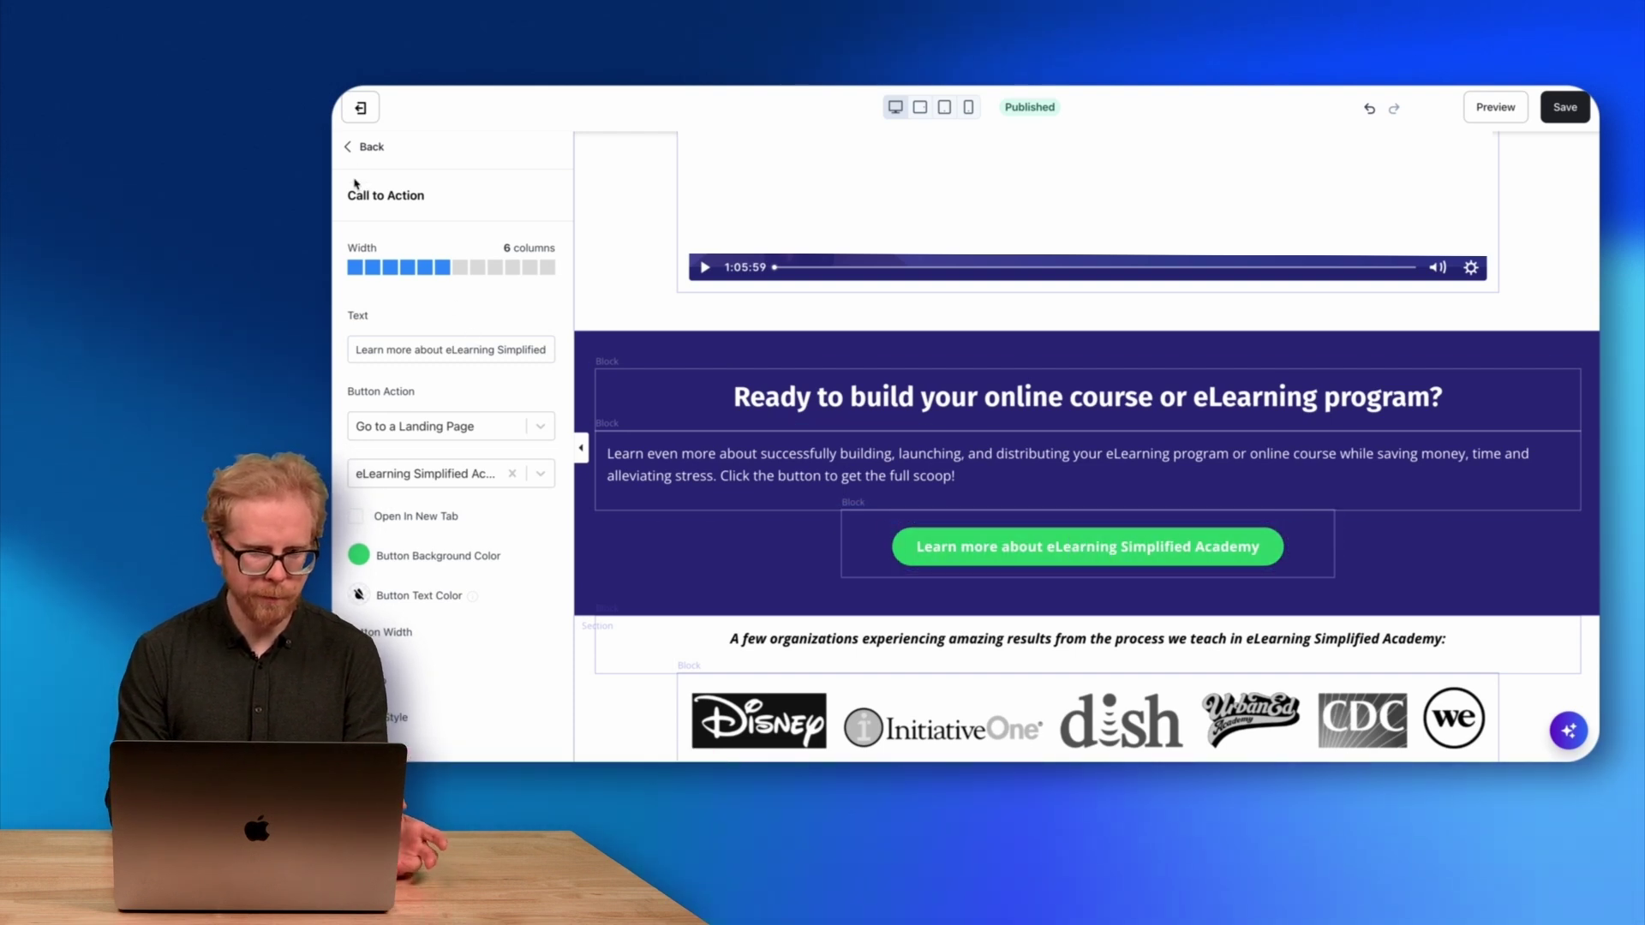
click(371, 148)
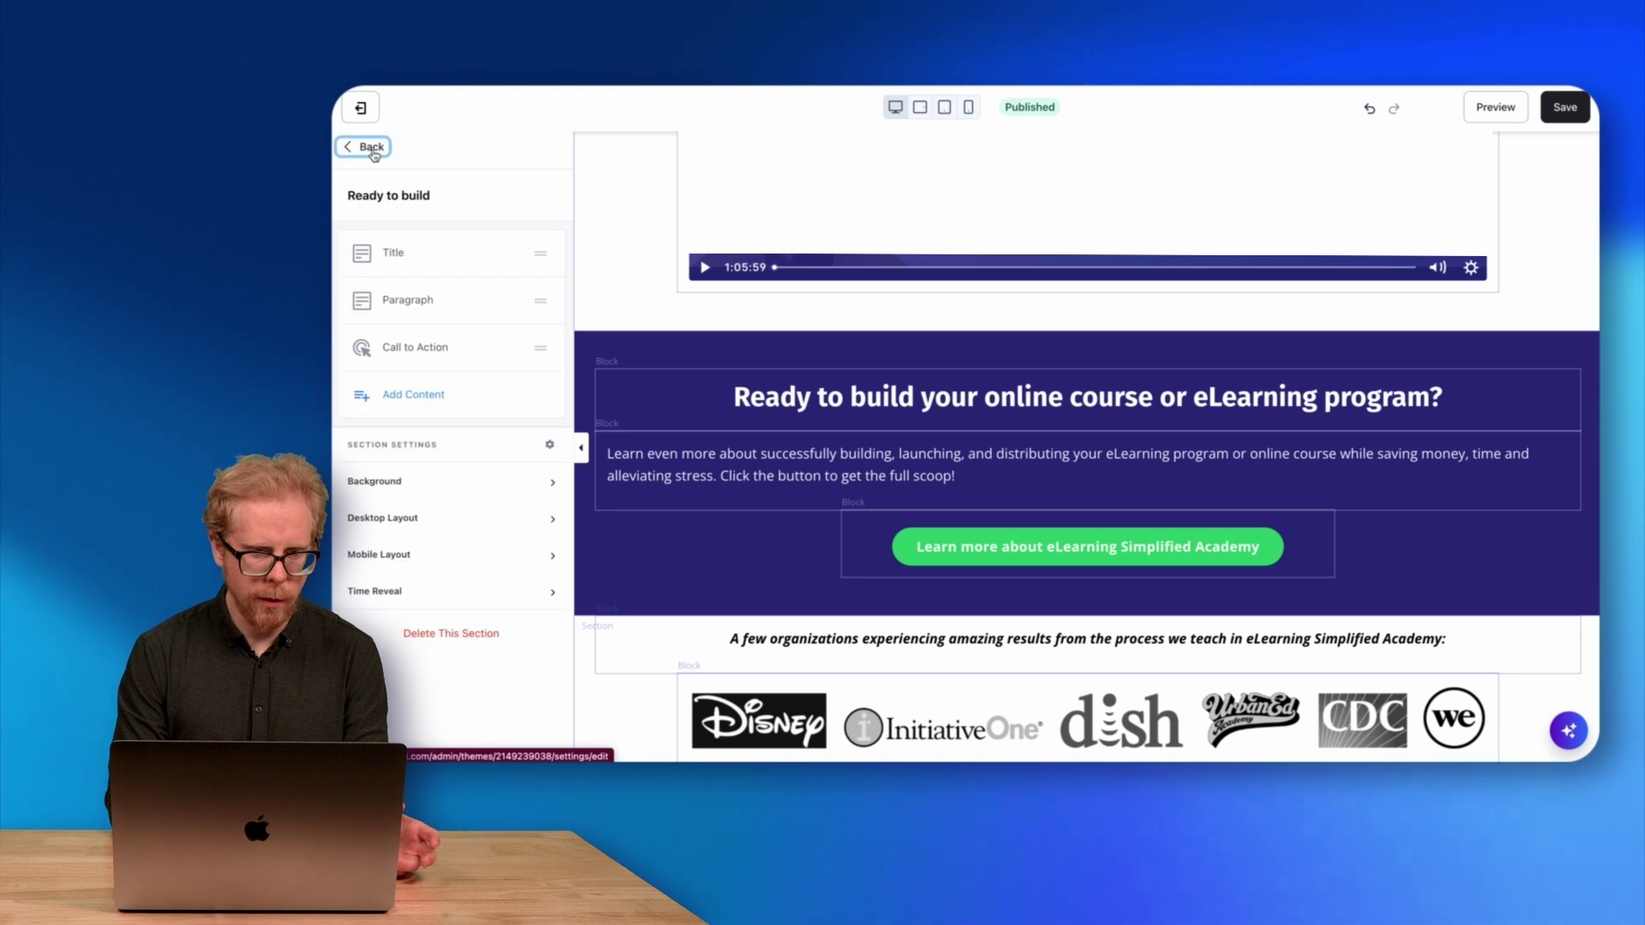
Look through the available content block types and add a second Call to Action block to the "Ready to build" section
click(415, 397)
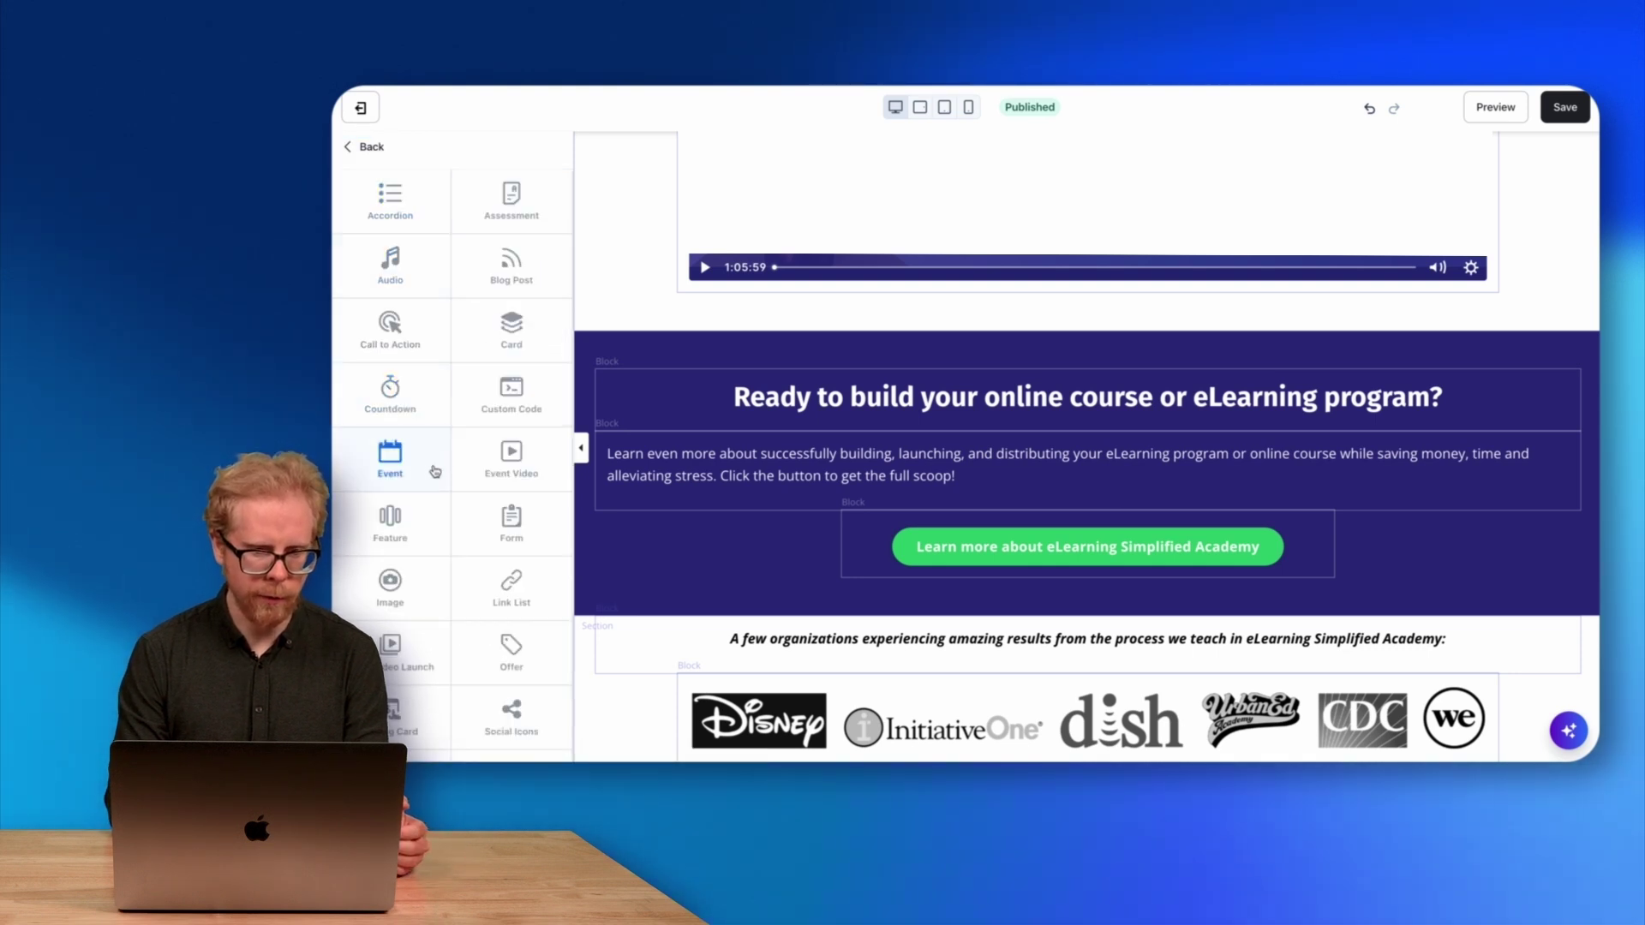
scroll(485, 442, down, 3)
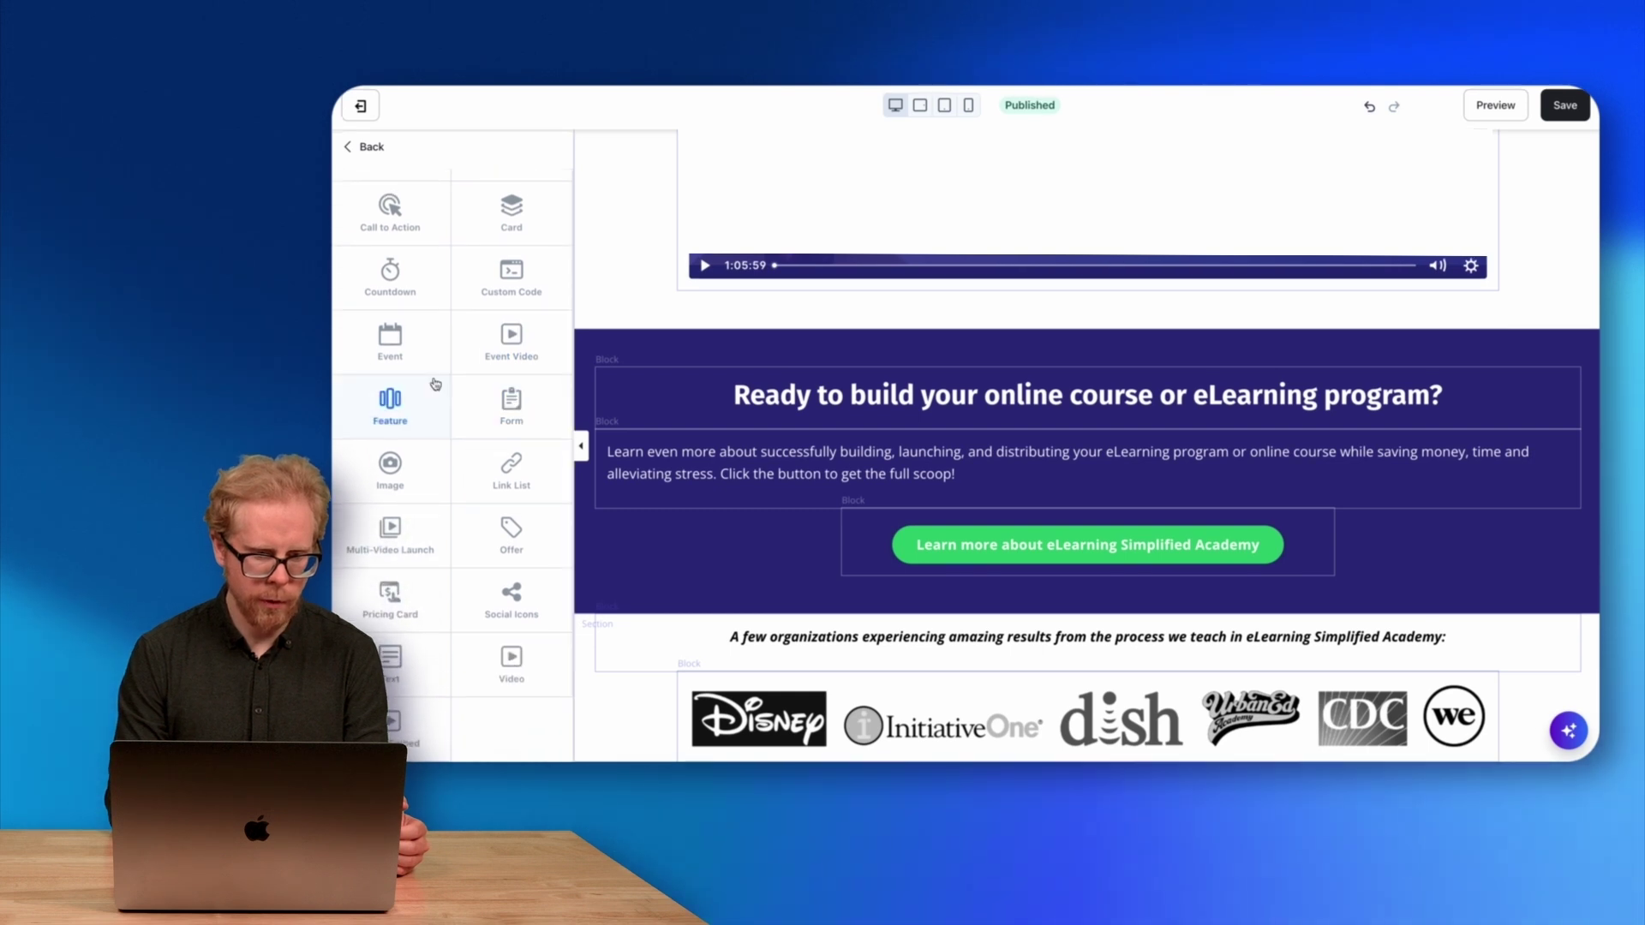
scroll(445, 509, up, 3)
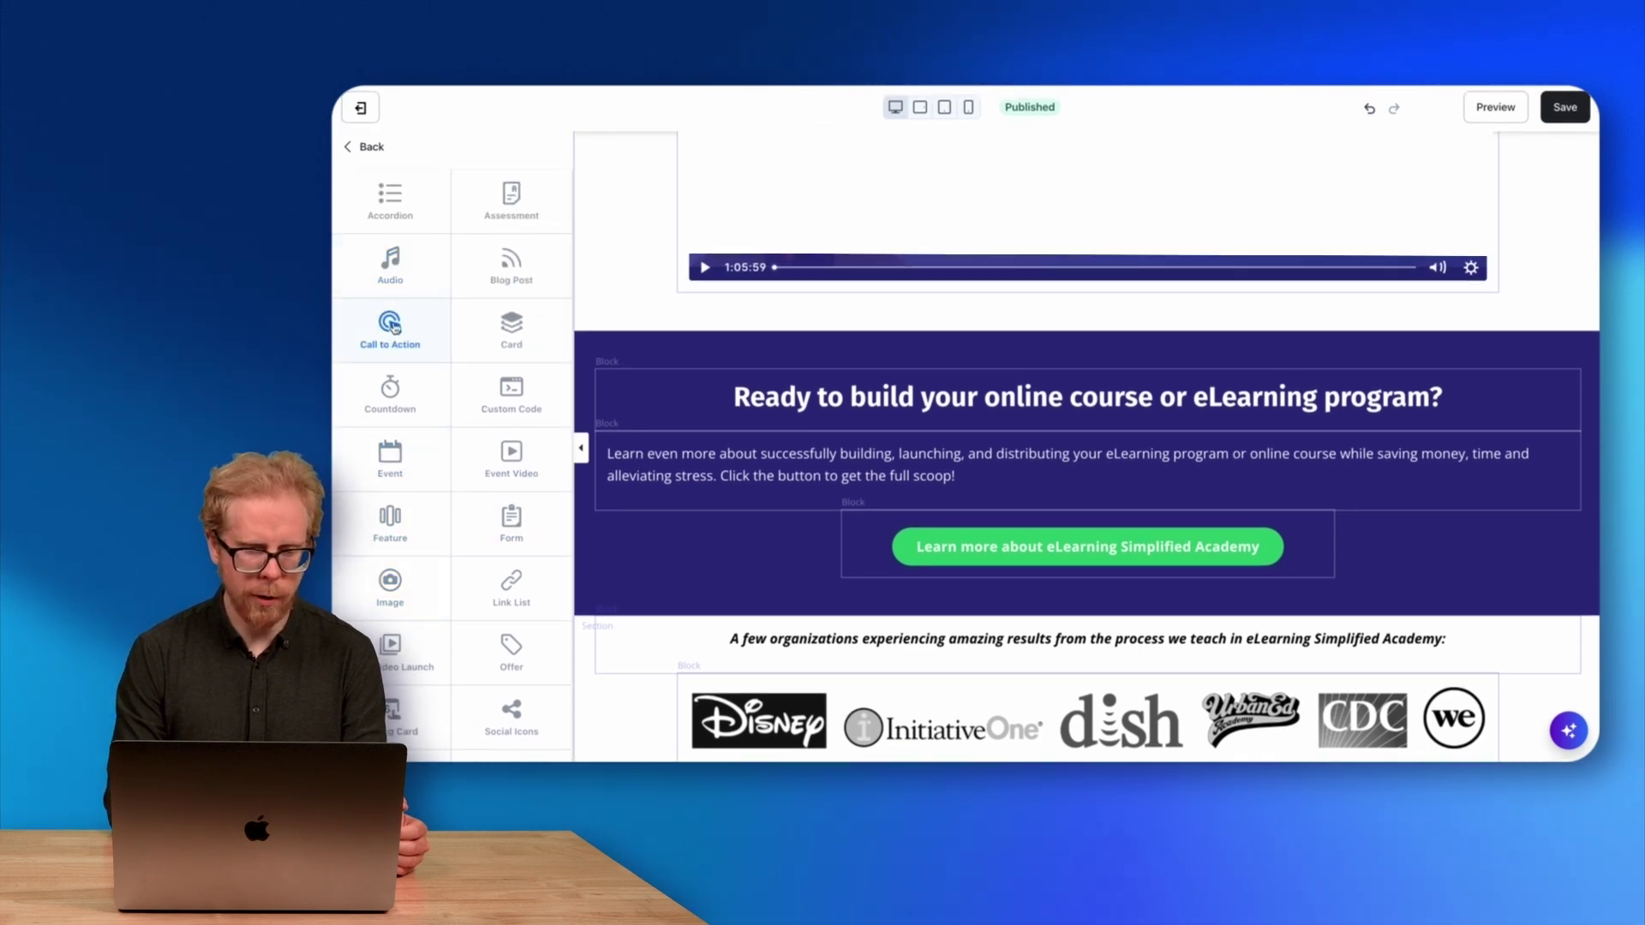
click(391, 326)
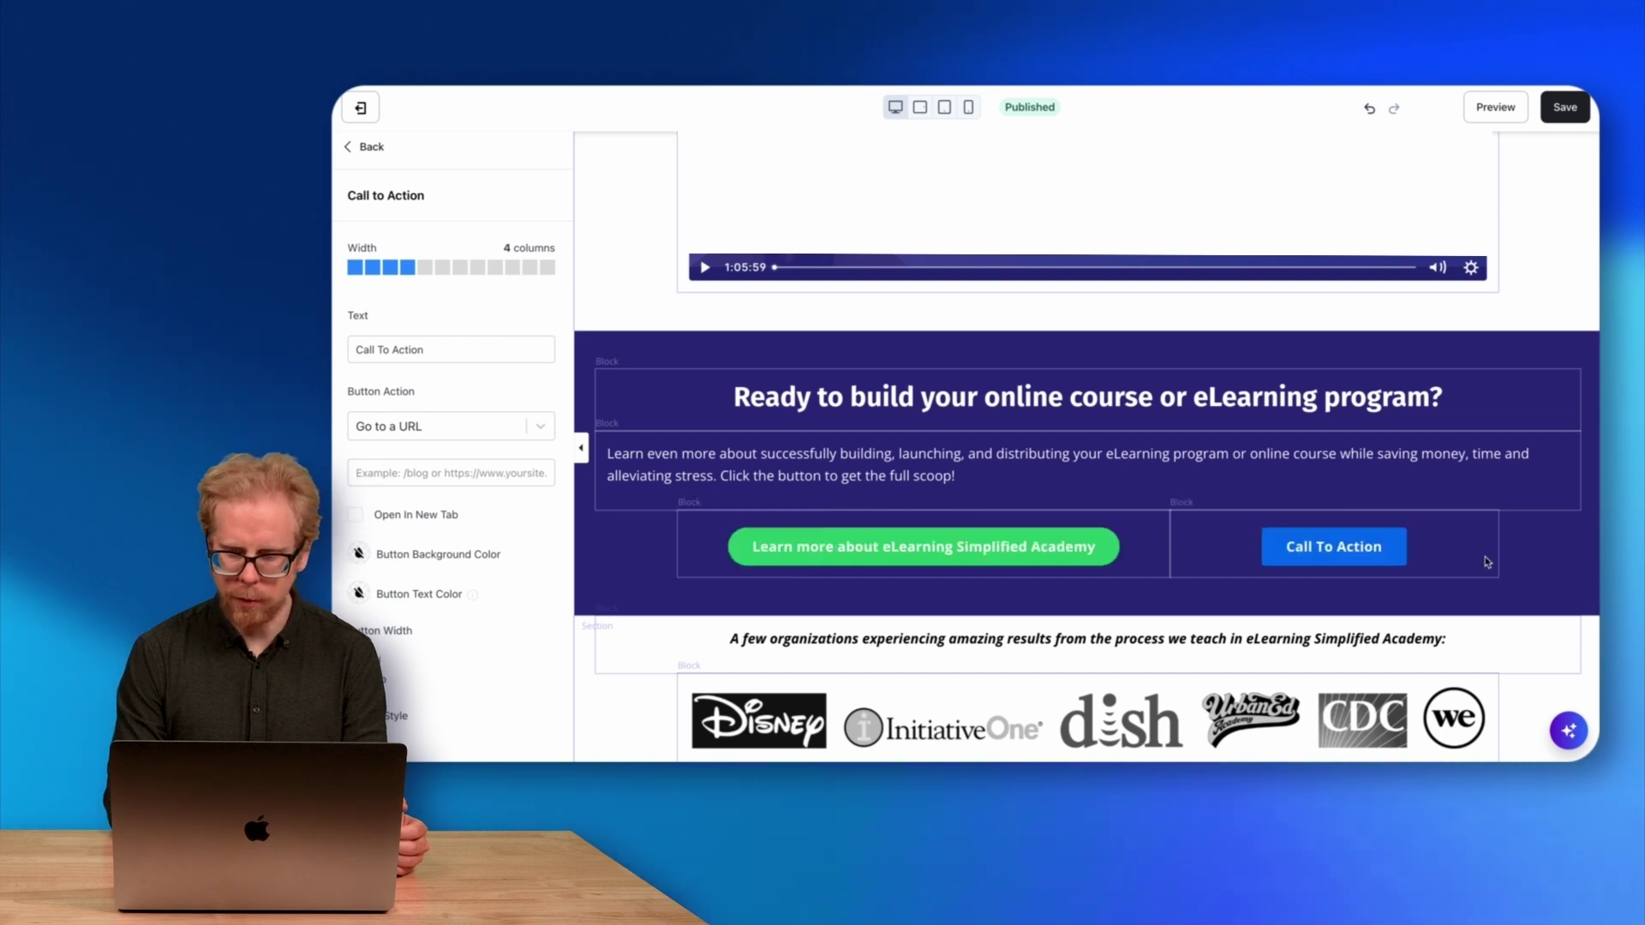
Review the new Call to Action block's button action options and delete that block from the section
click(540, 426)
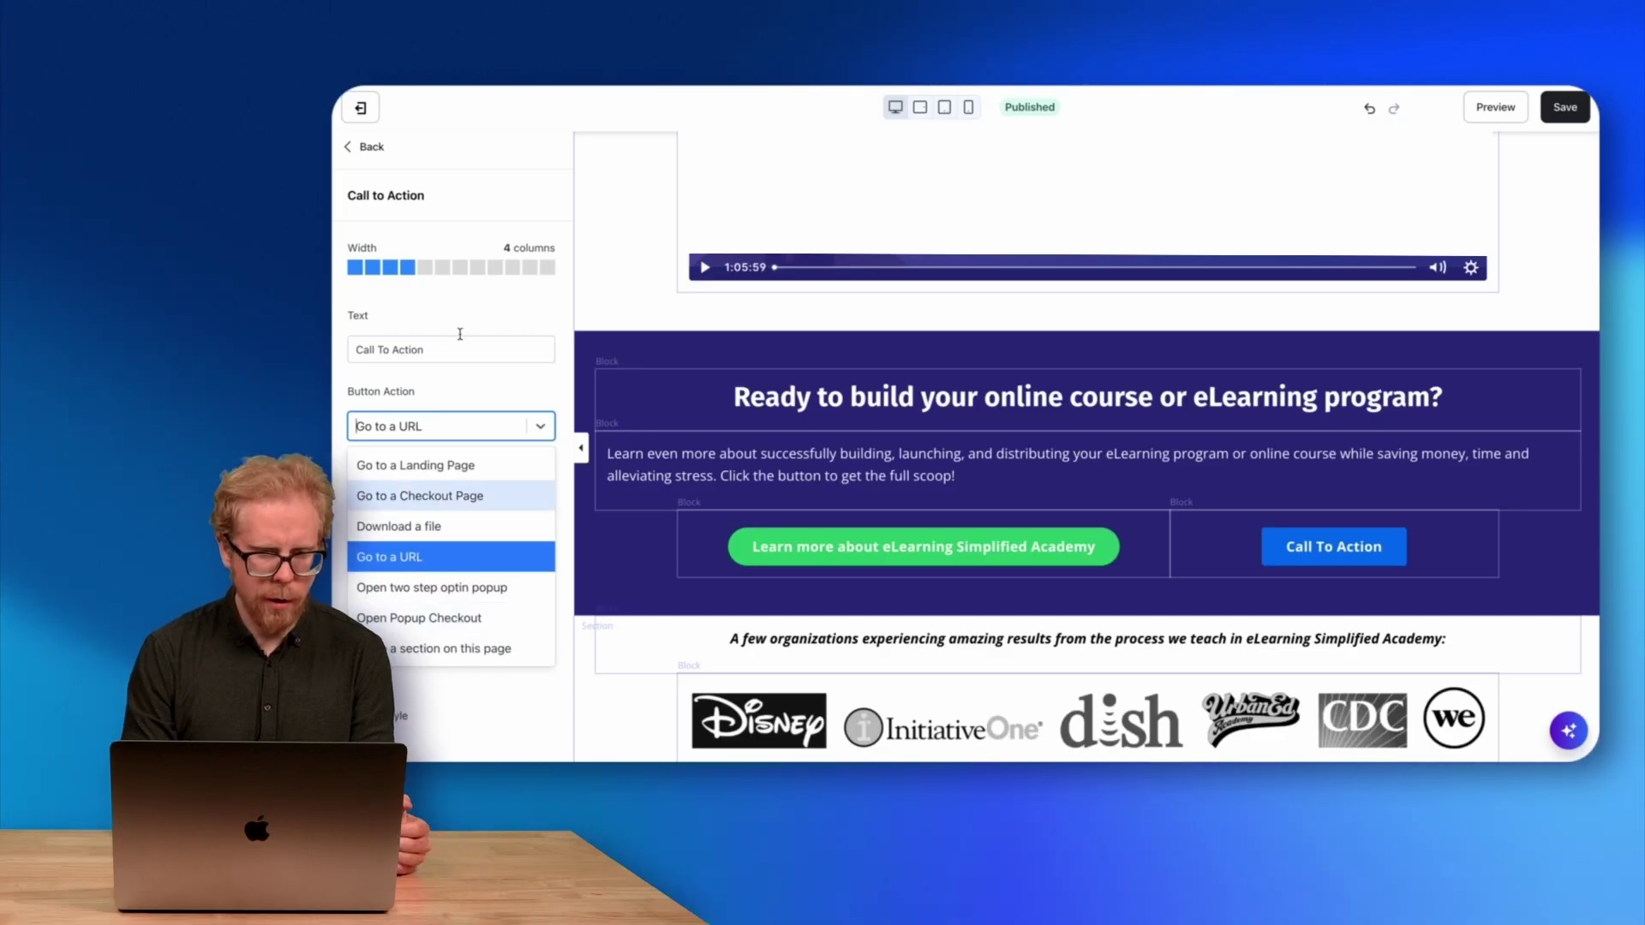
click(445, 399)
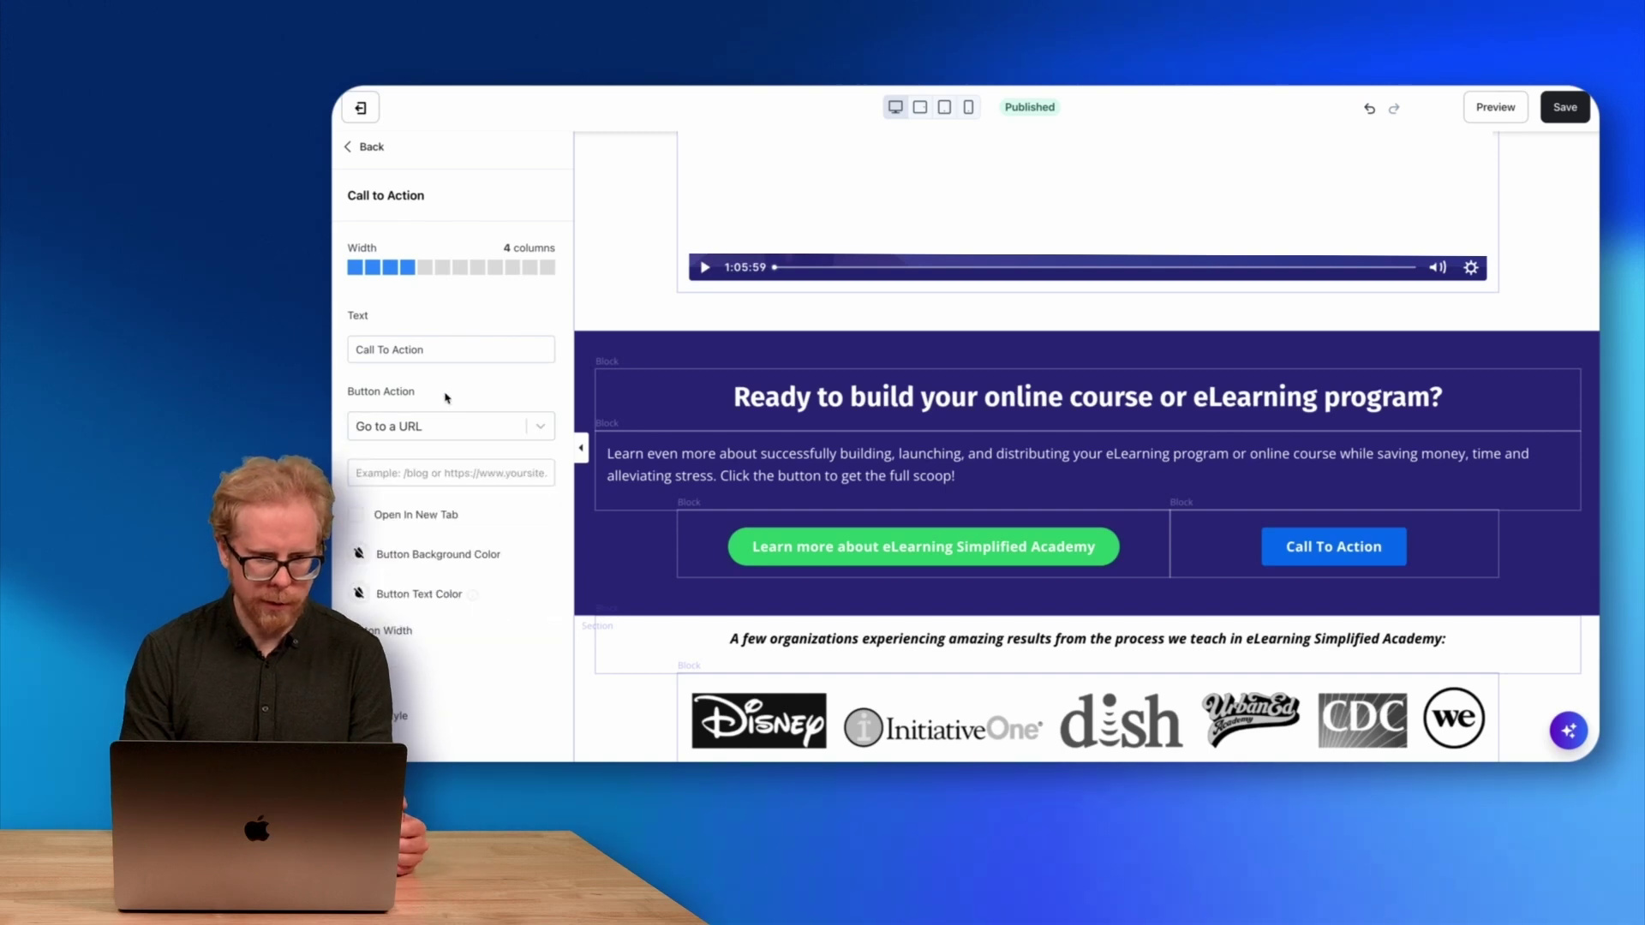
click(369, 145)
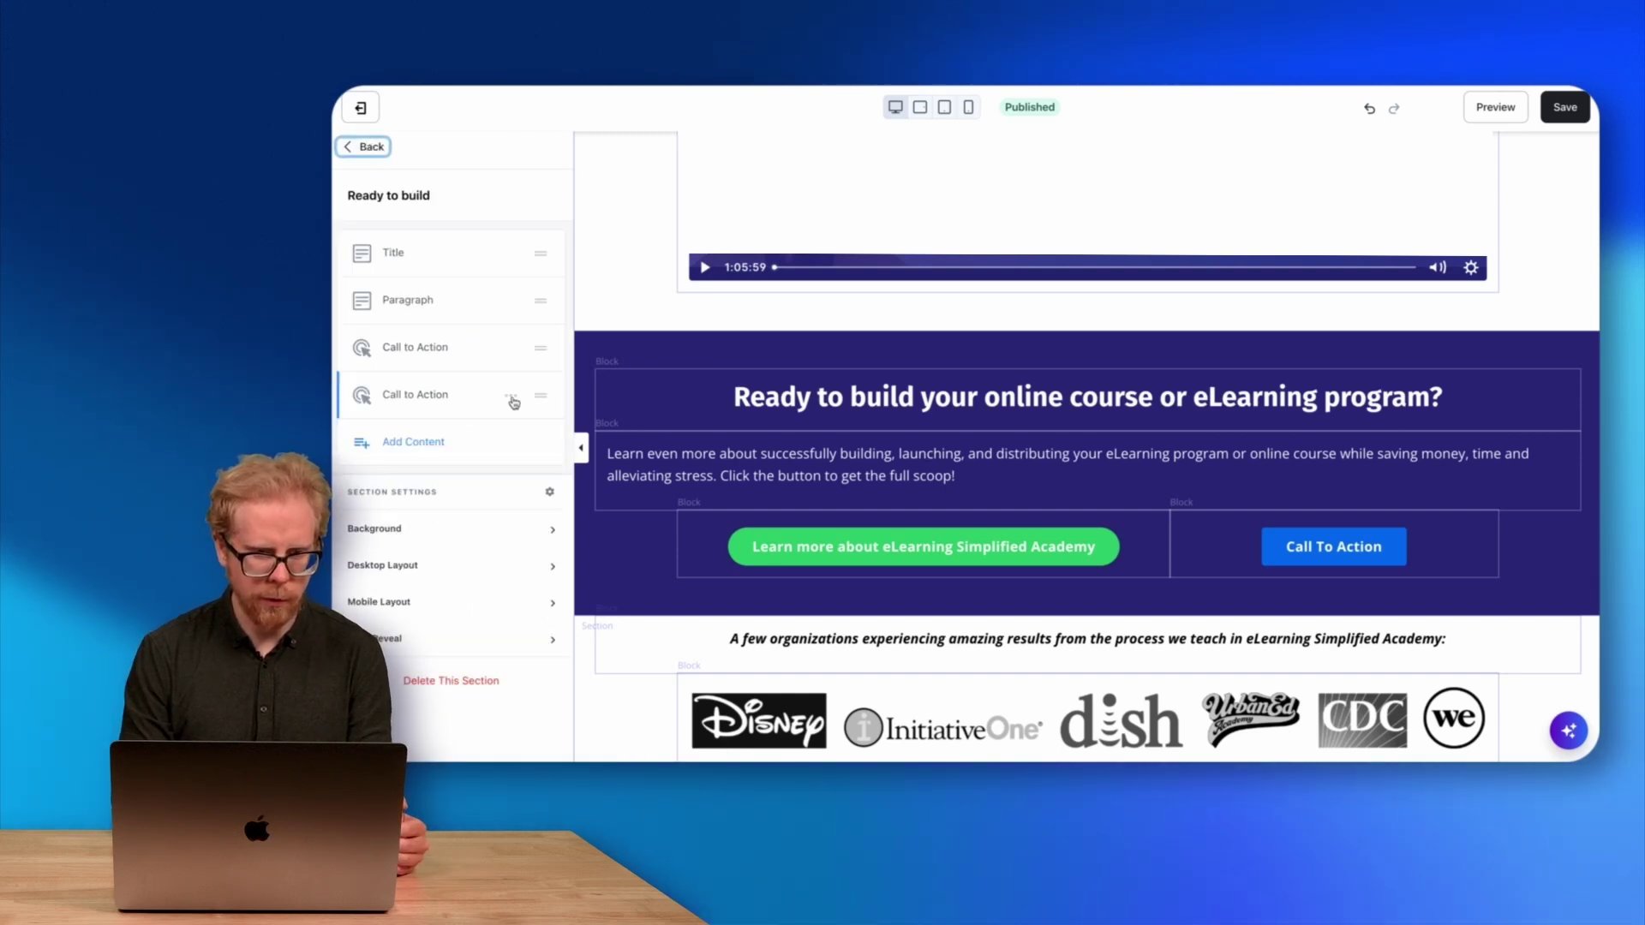
click(487, 514)
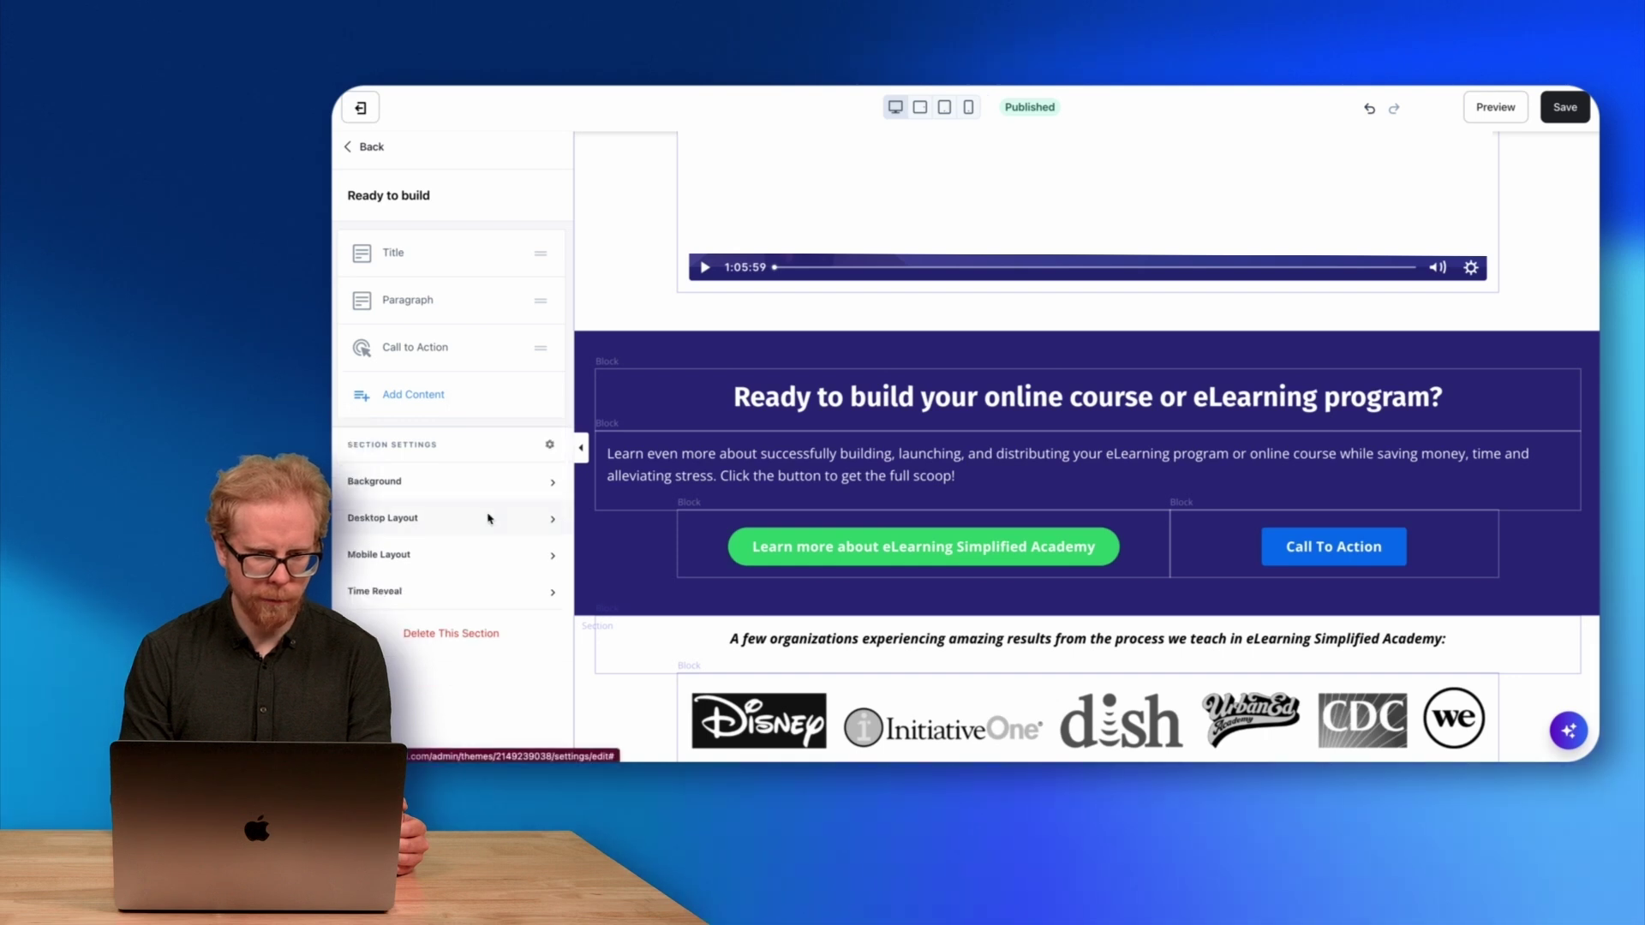
Review the landing page choices for the green Call to Action button, keeping eLearning Simplified Academy as its target
click(415, 348)
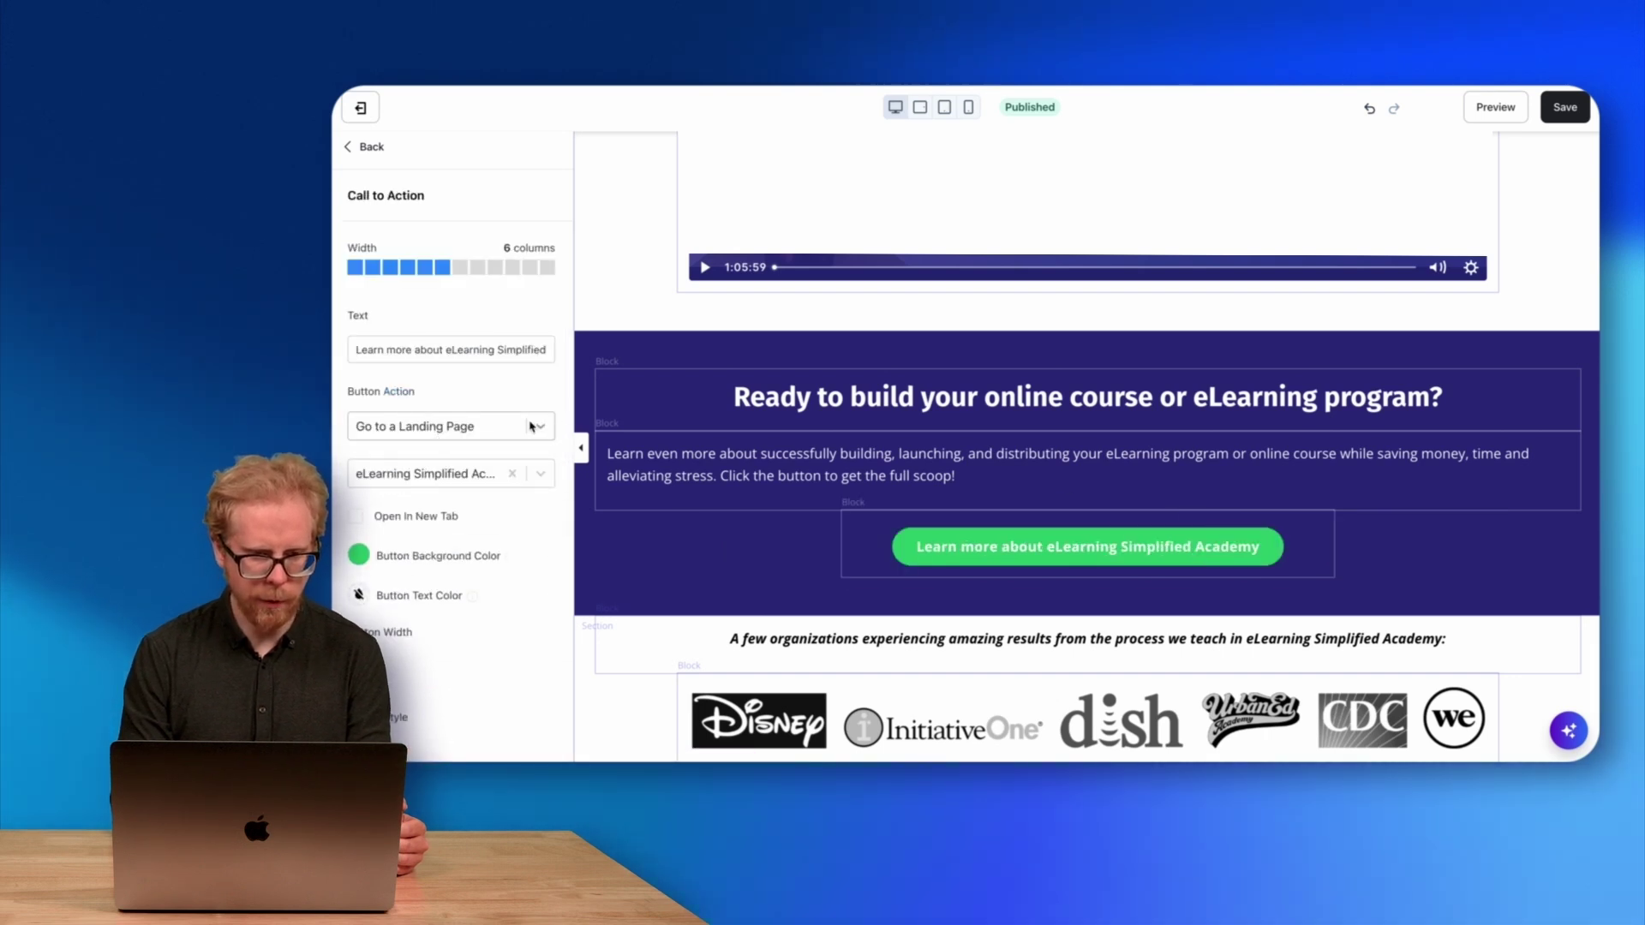
click(541, 475)
click(489, 395)
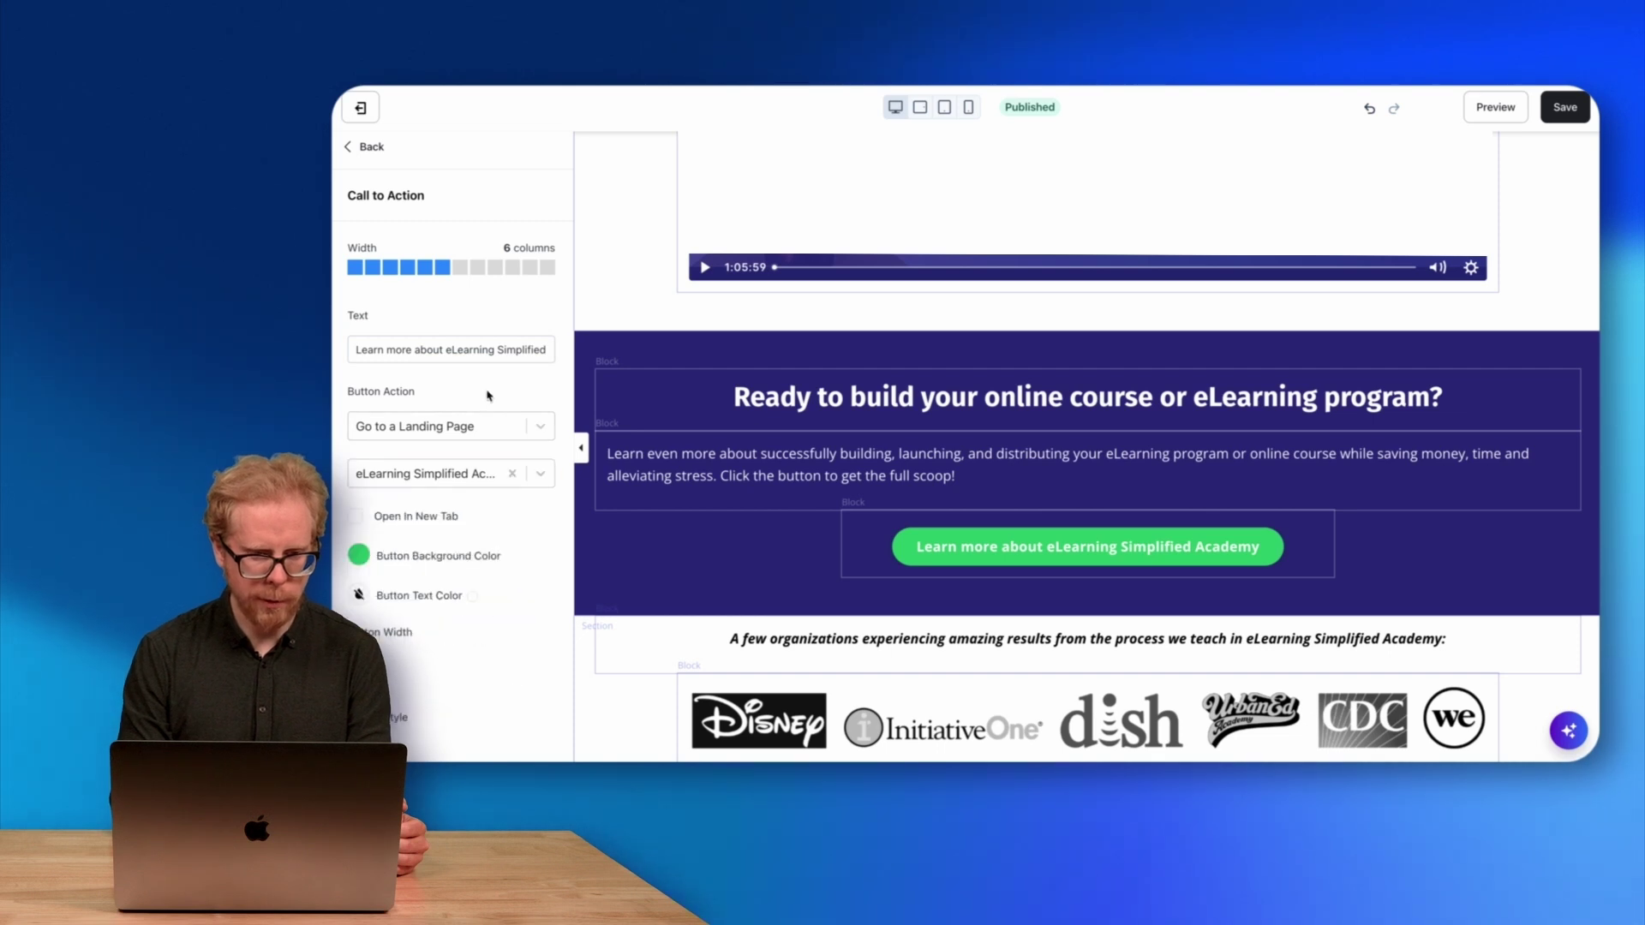
click(541, 476)
scroll(498, 549, down, 2)
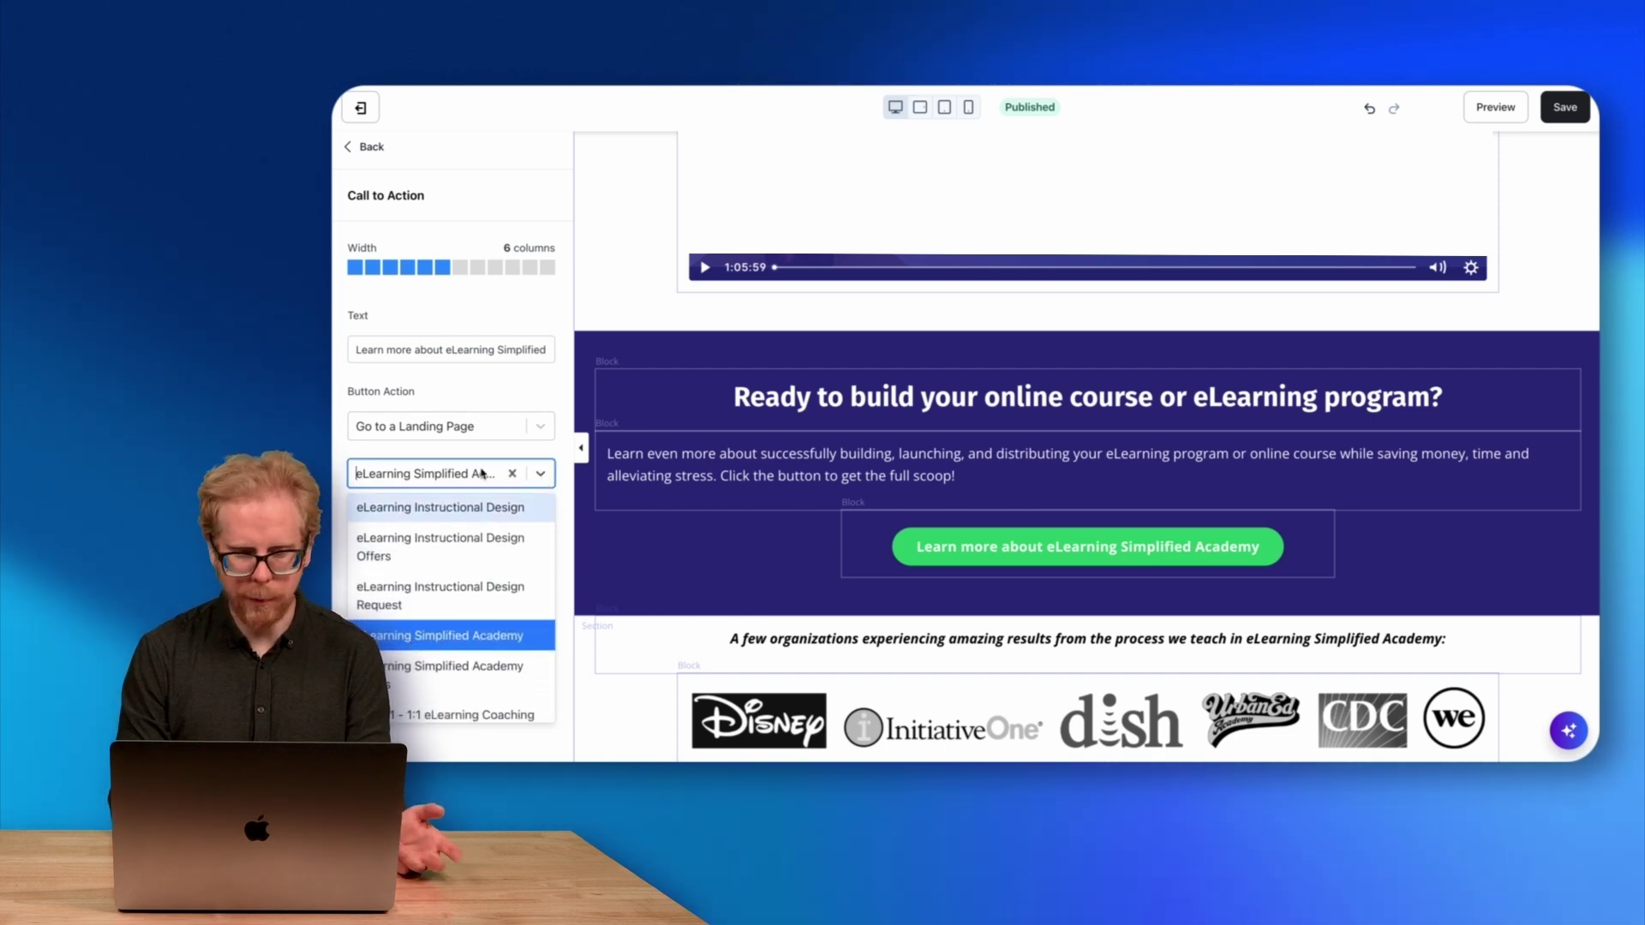
click(434, 638)
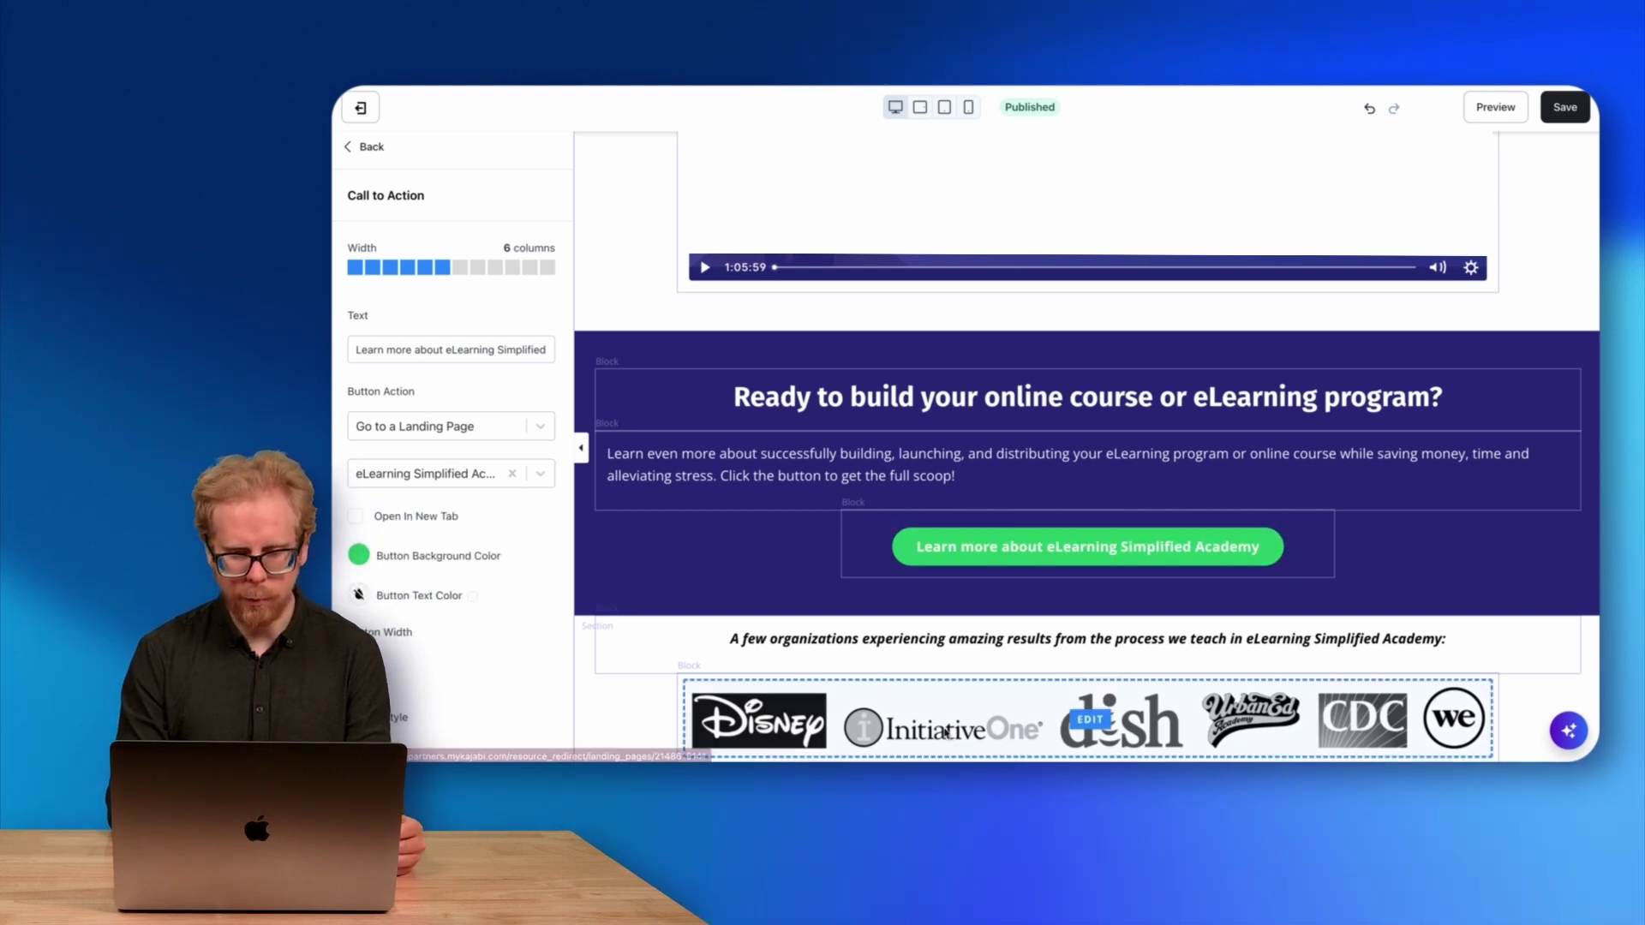
View the text block above the logos, and examine the Logos section's list of content blocks from the page's section list
click(932, 642)
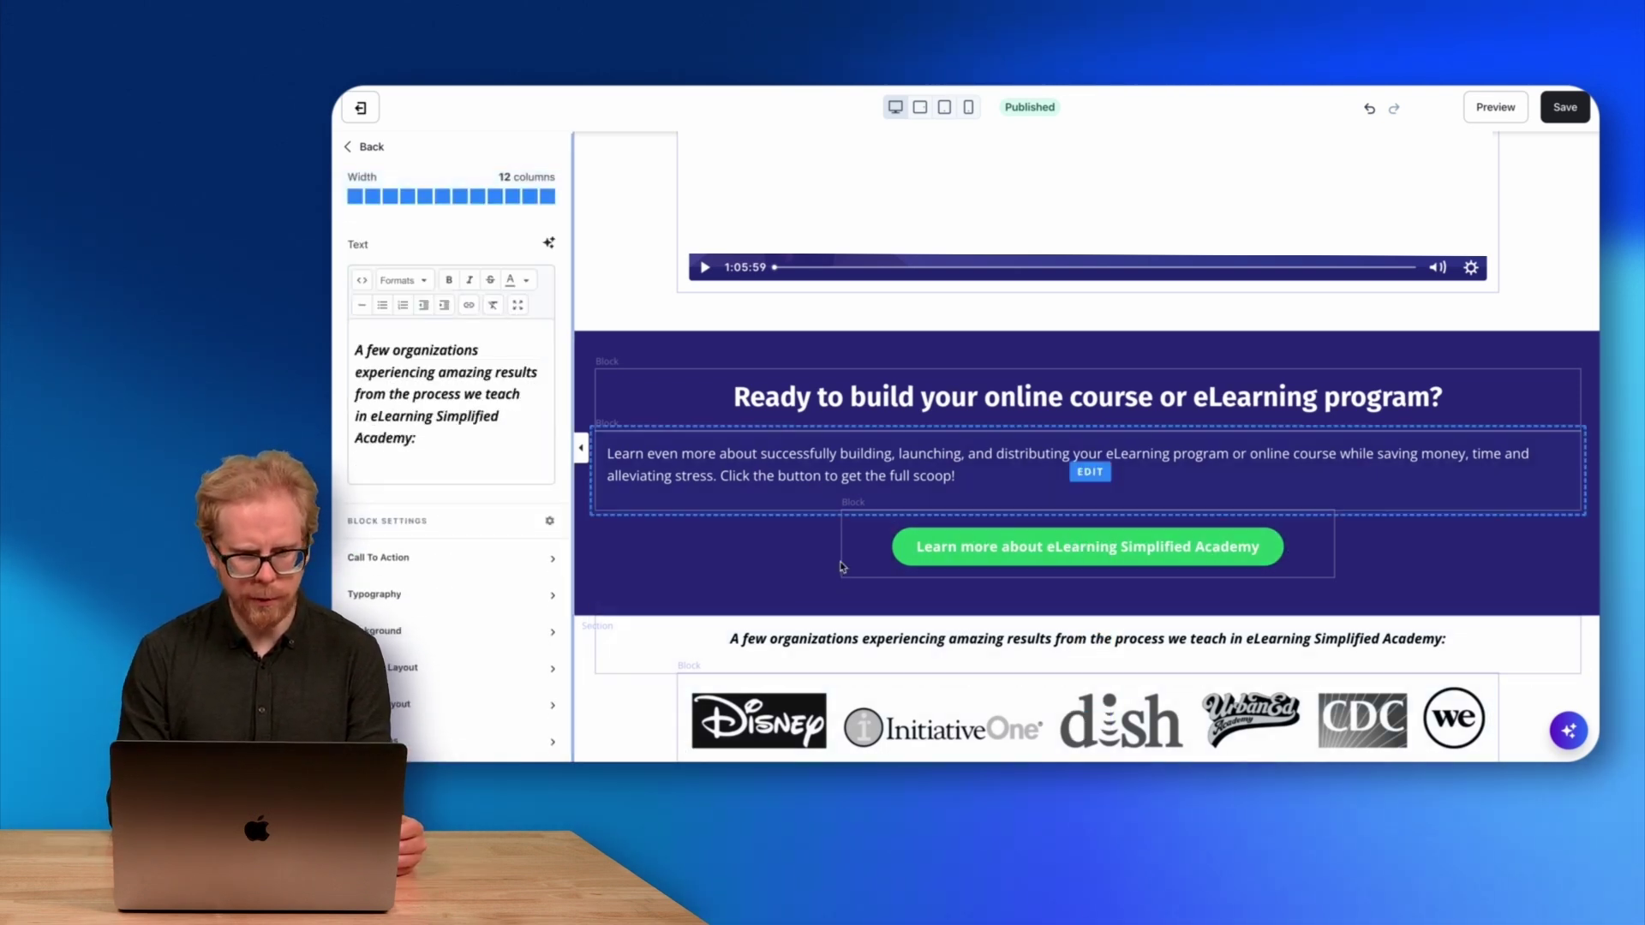
click(378, 148)
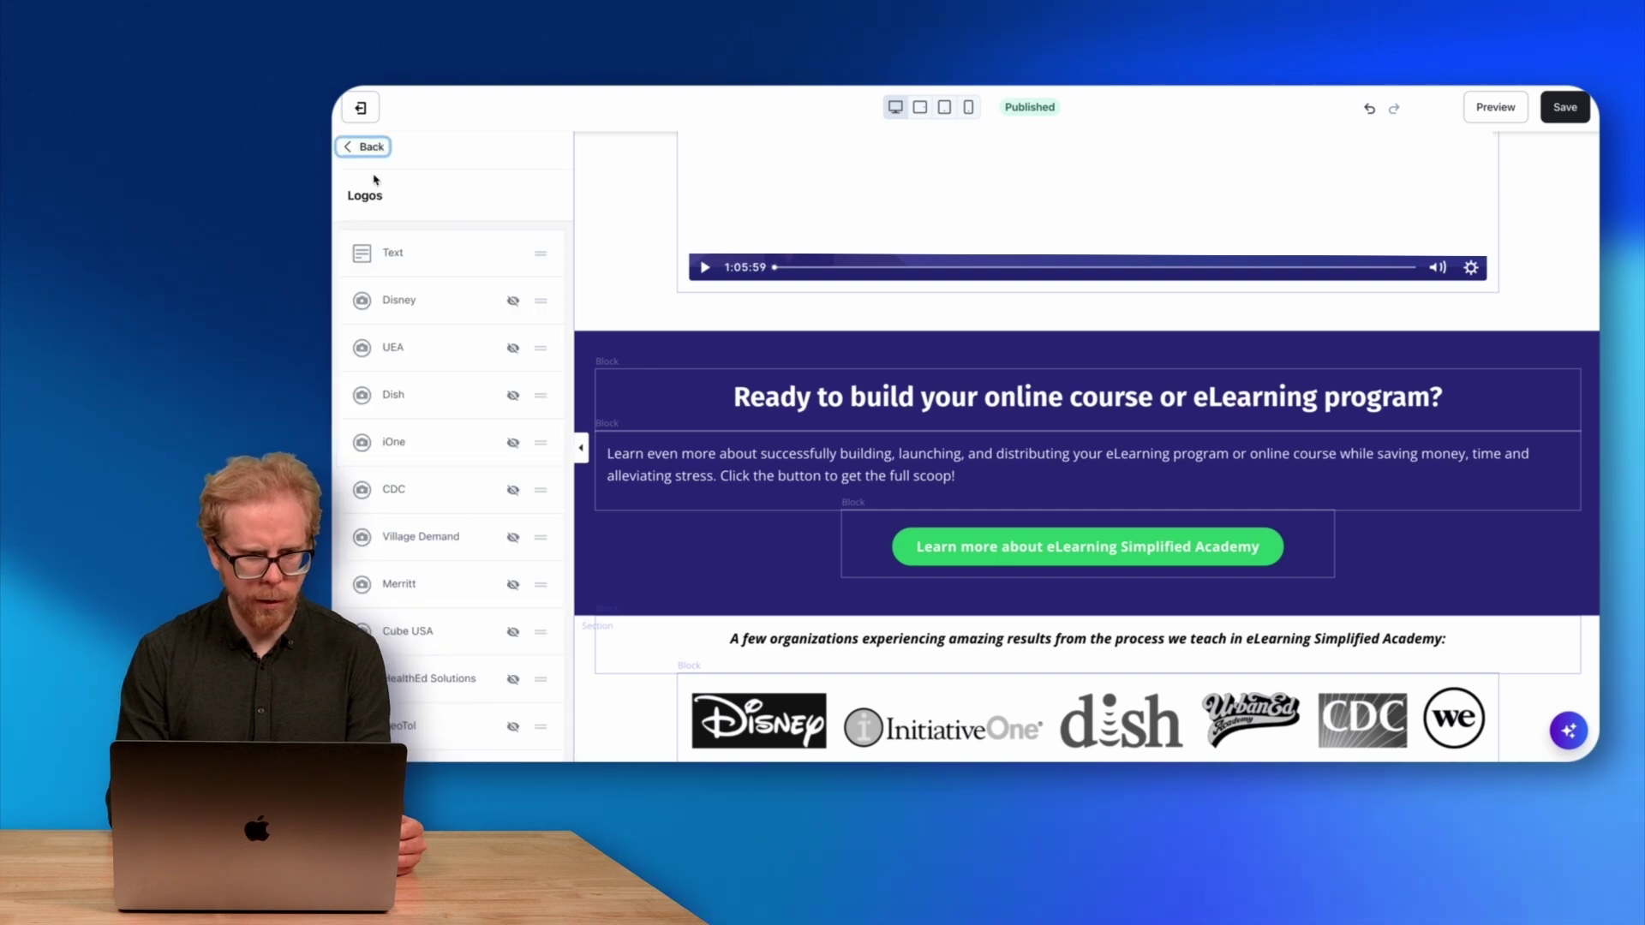
click(366, 148)
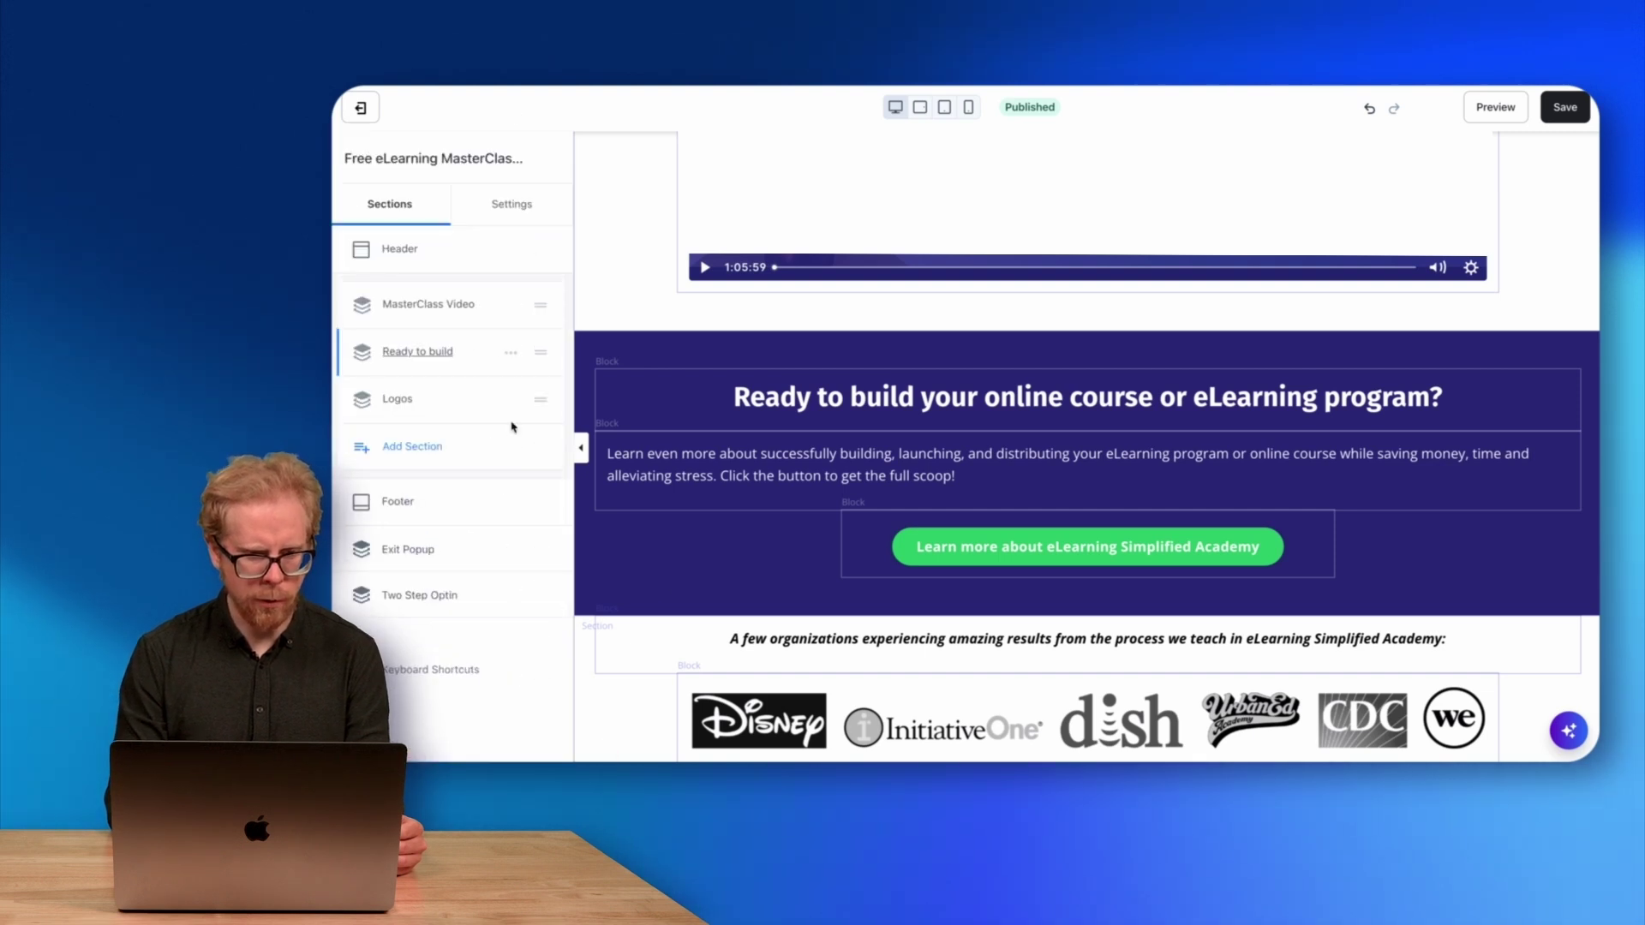
click(400, 401)
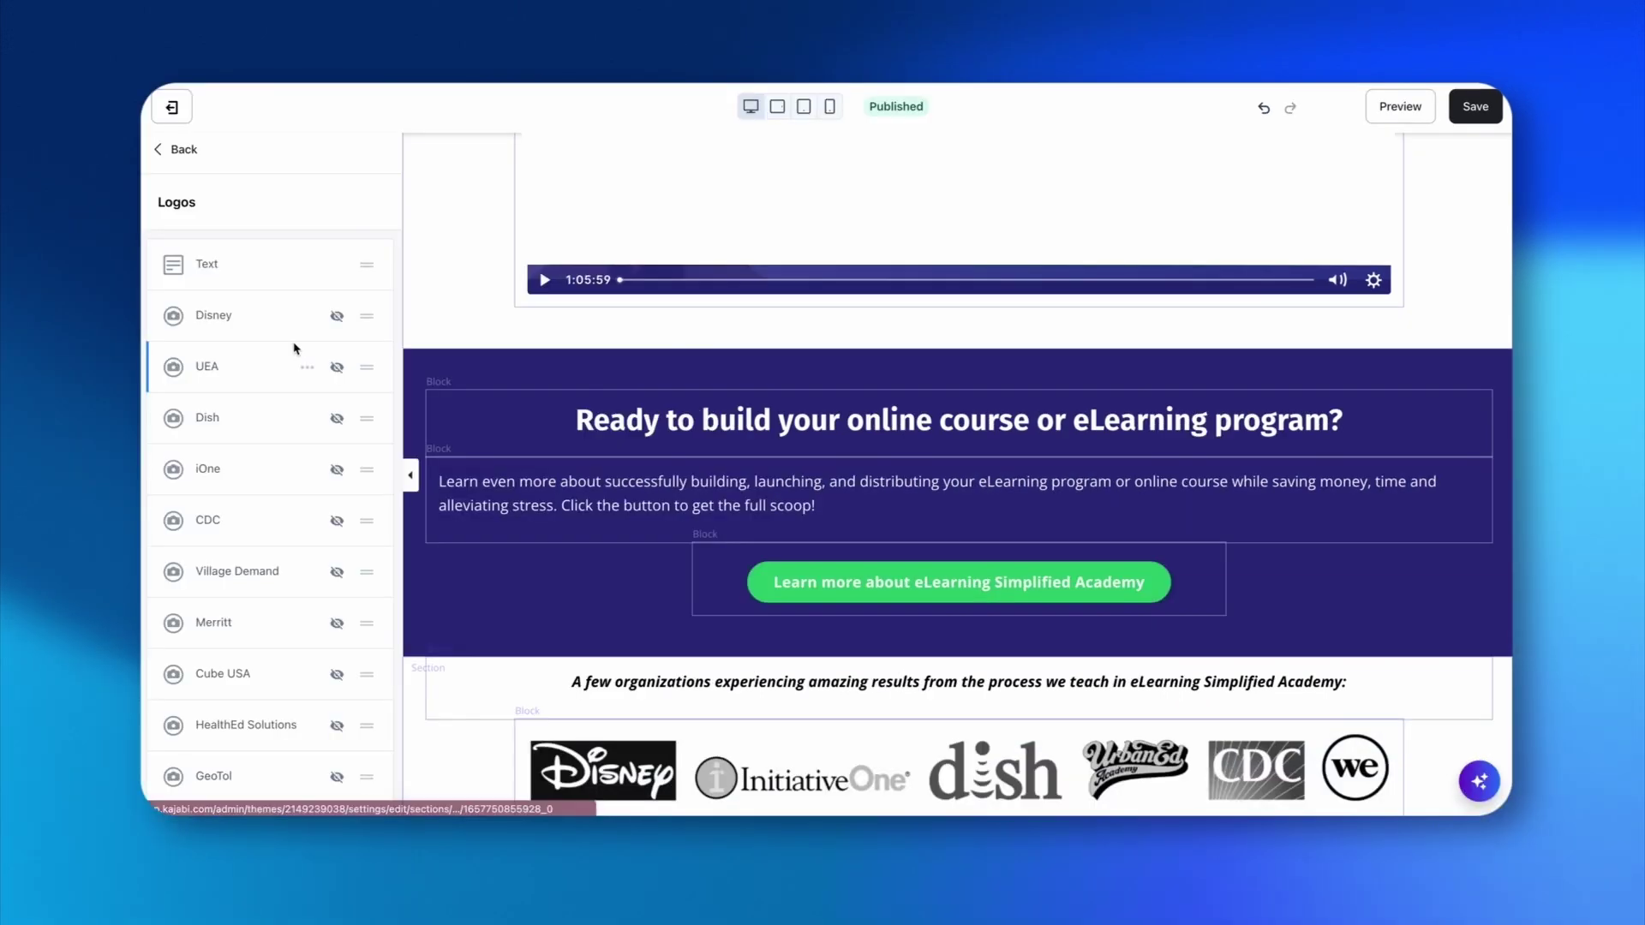
scroll(476, 330, down, 1)
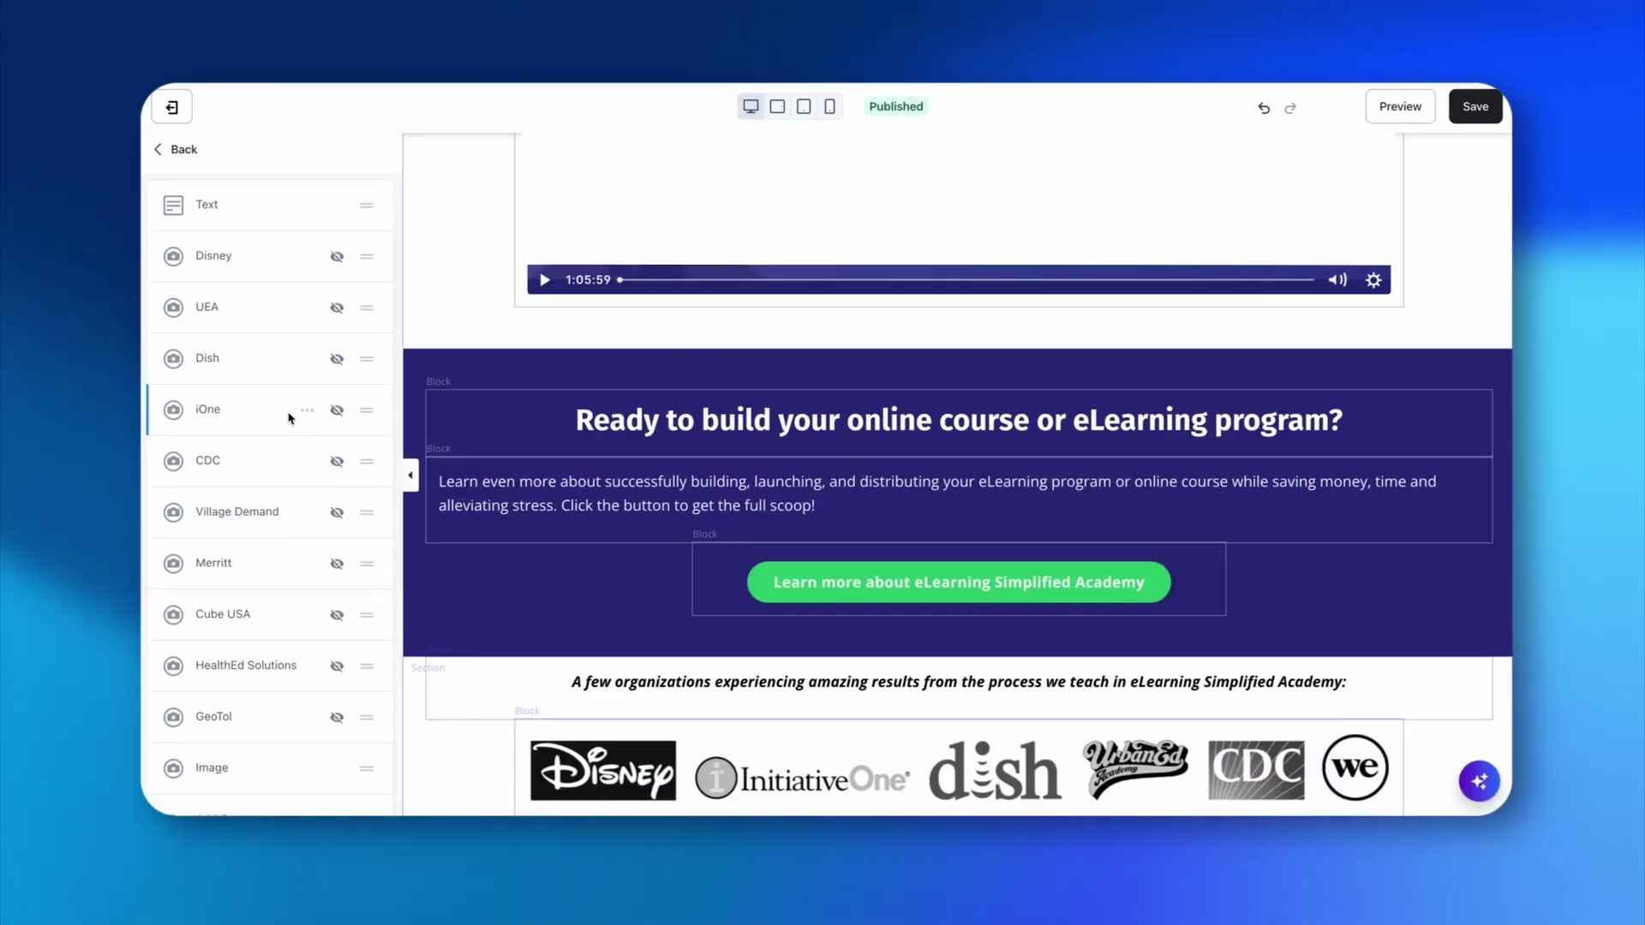
scroll(289, 418, down, 3)
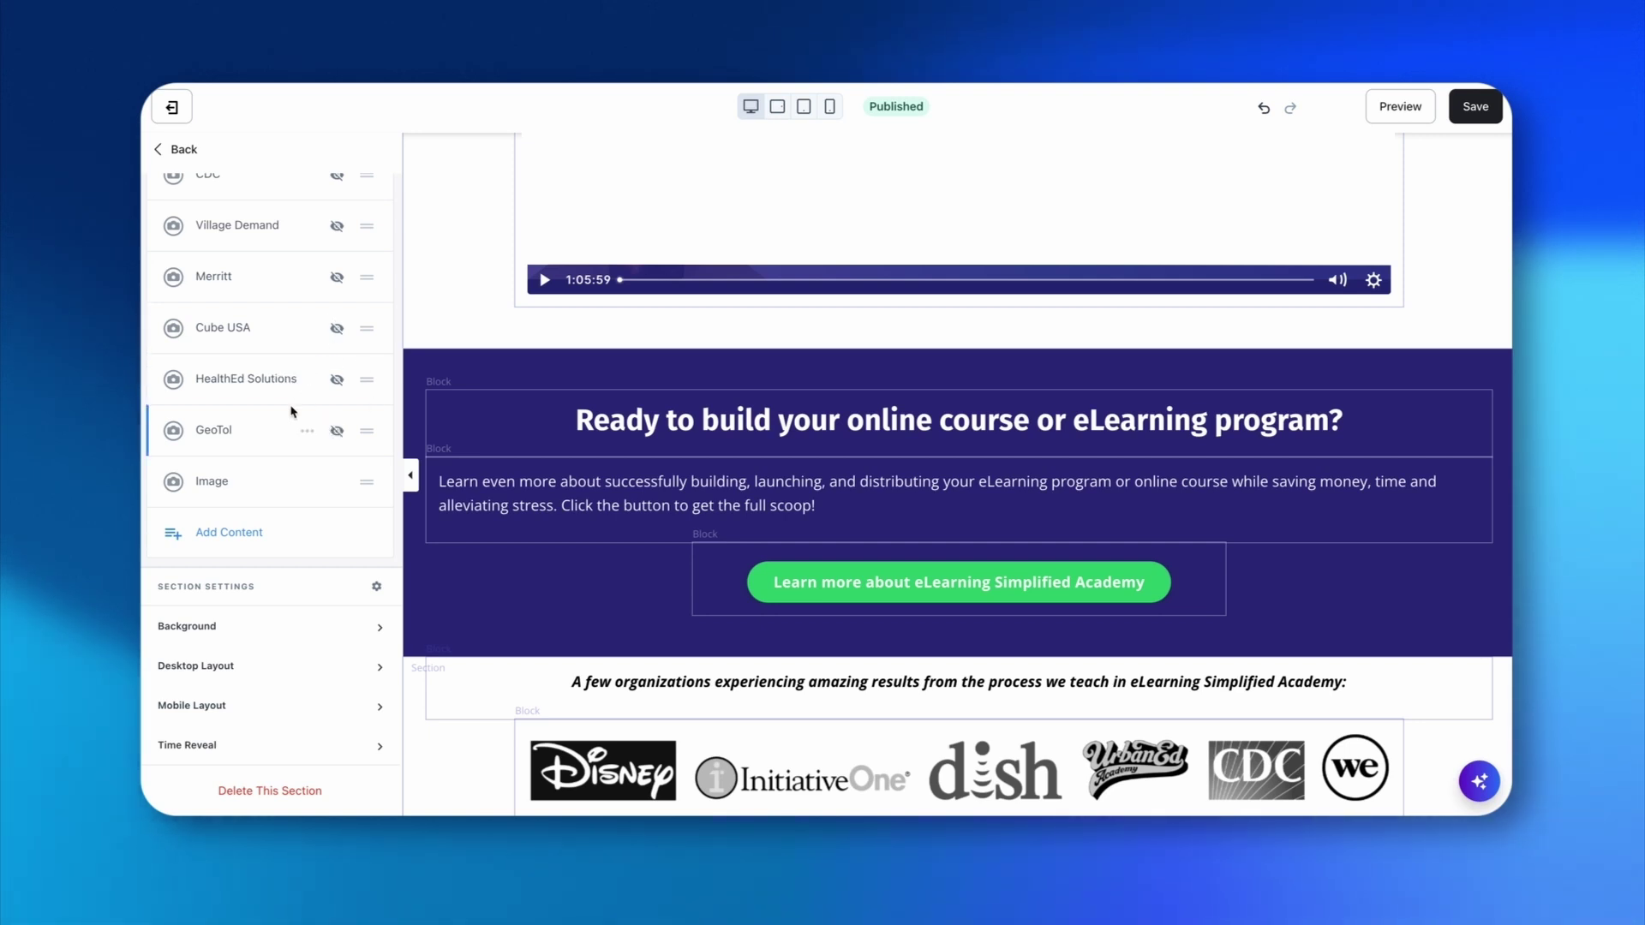
Show the hidden Disney, UEA and Dish image blocks in the Logos section
scroll(308, 440, up, 3)
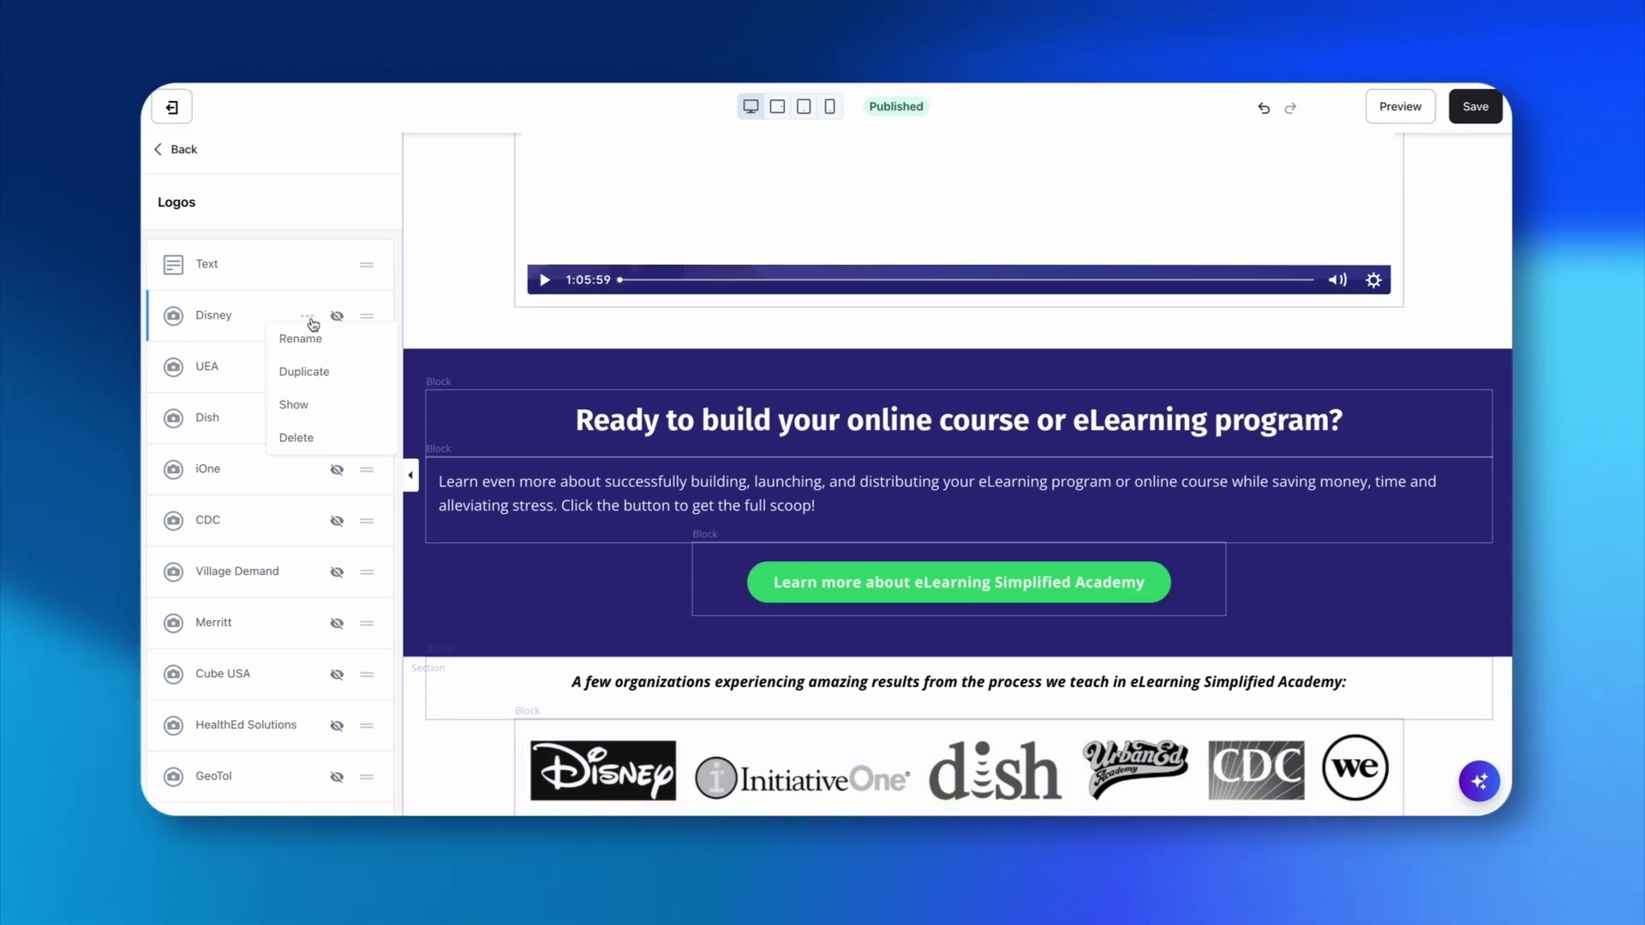
click(307, 403)
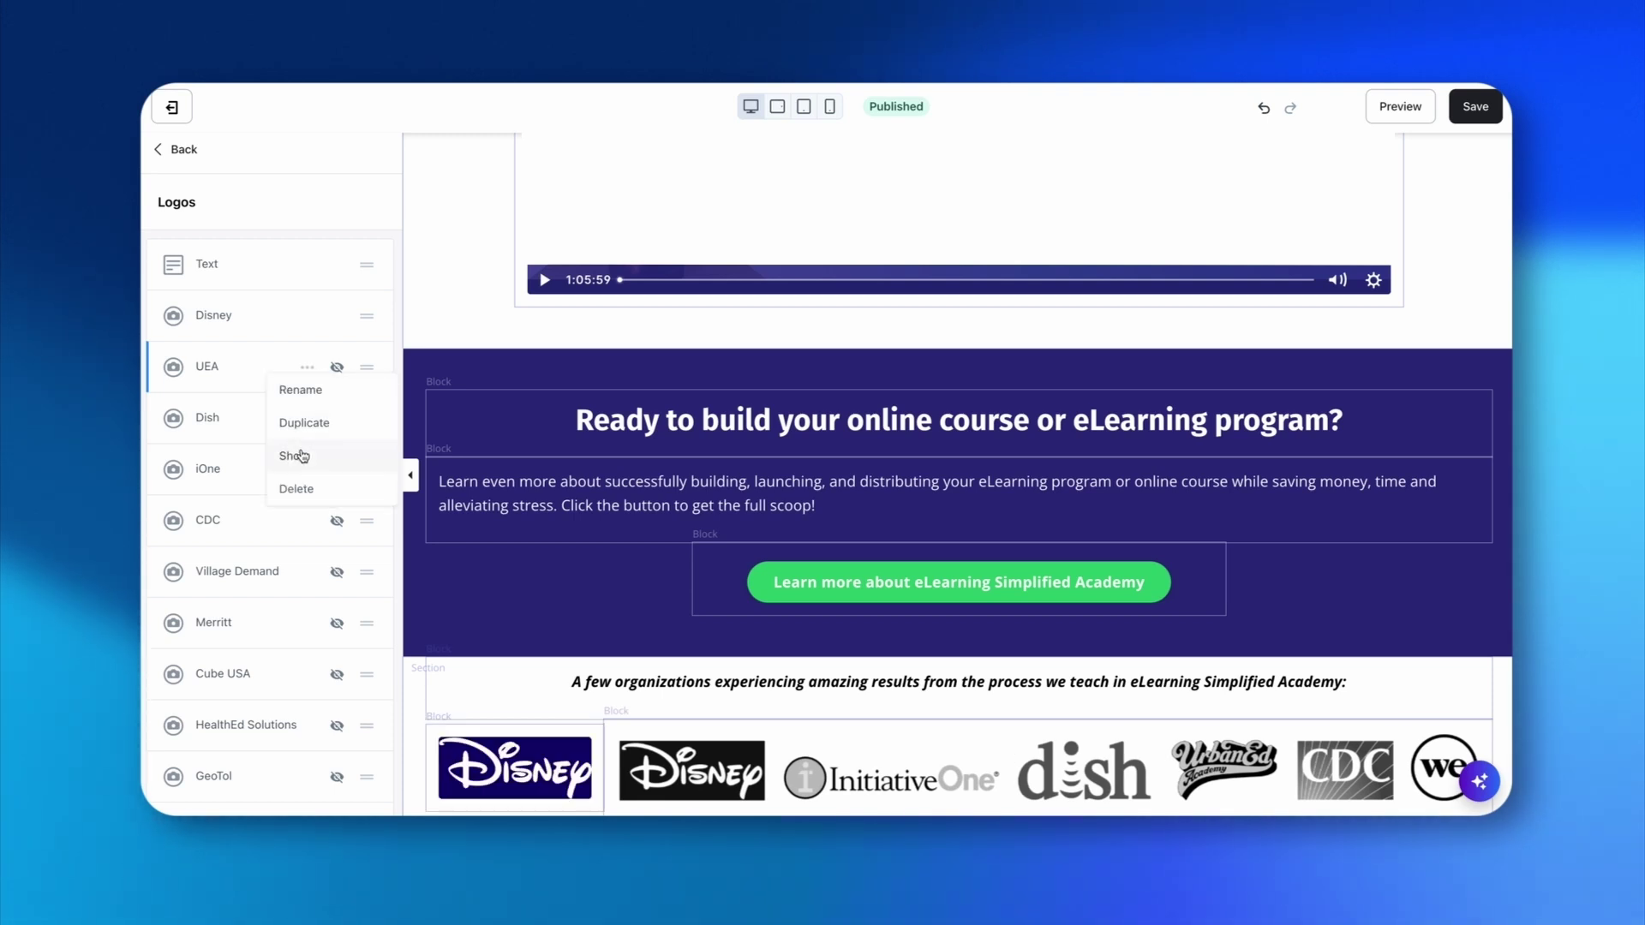
click(302, 455)
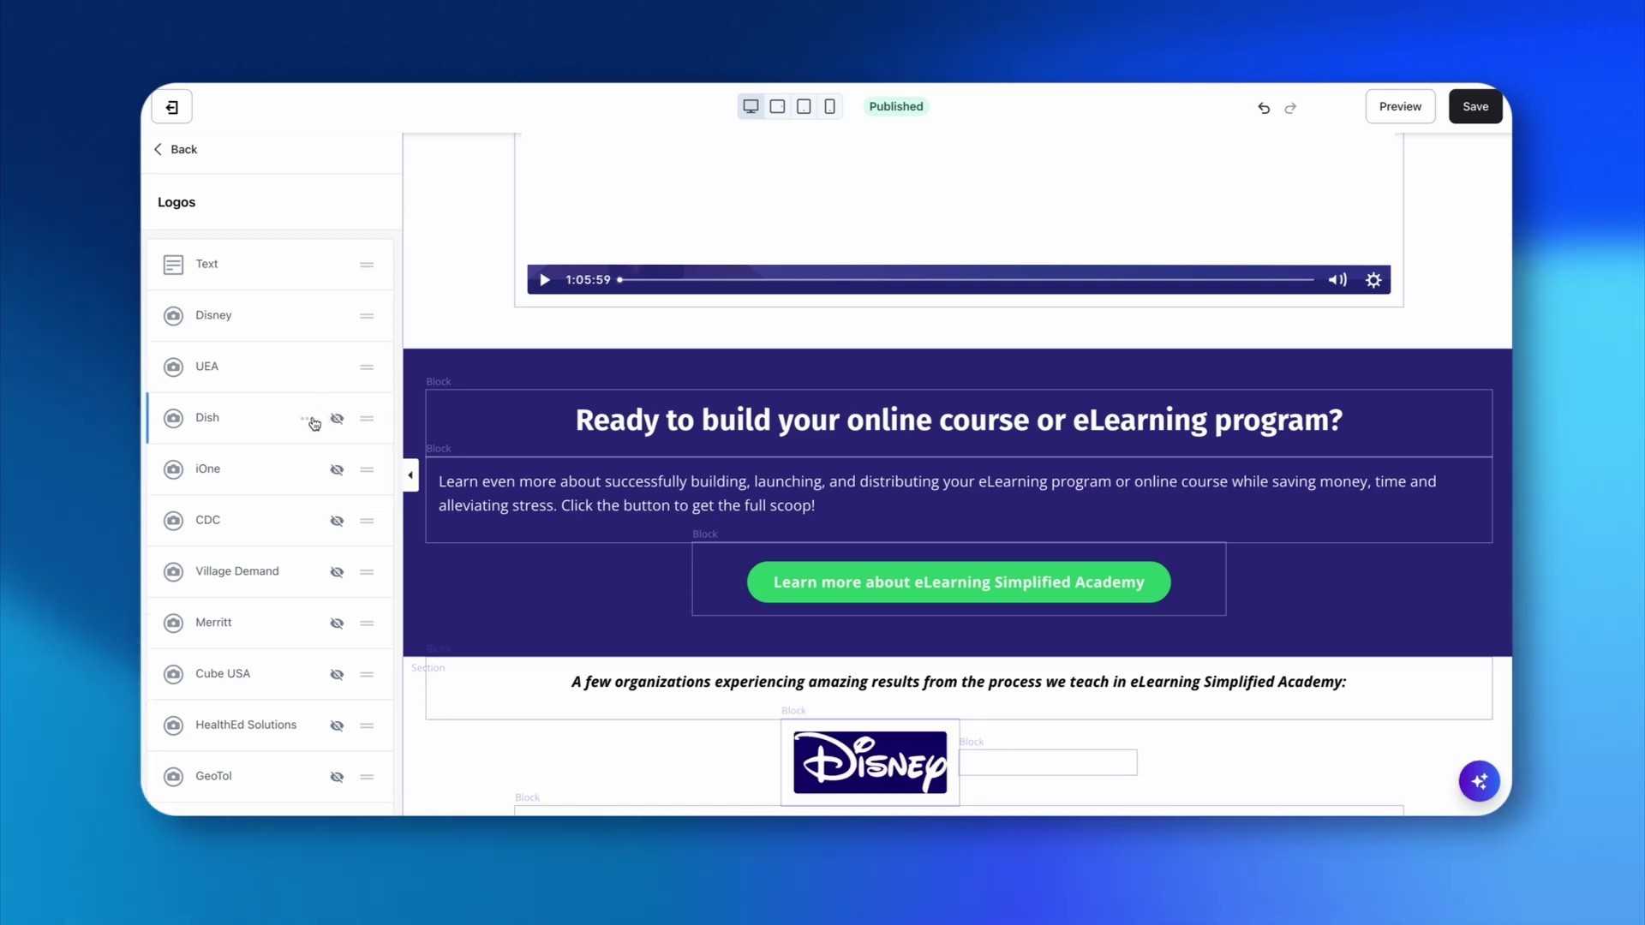
click(308, 419)
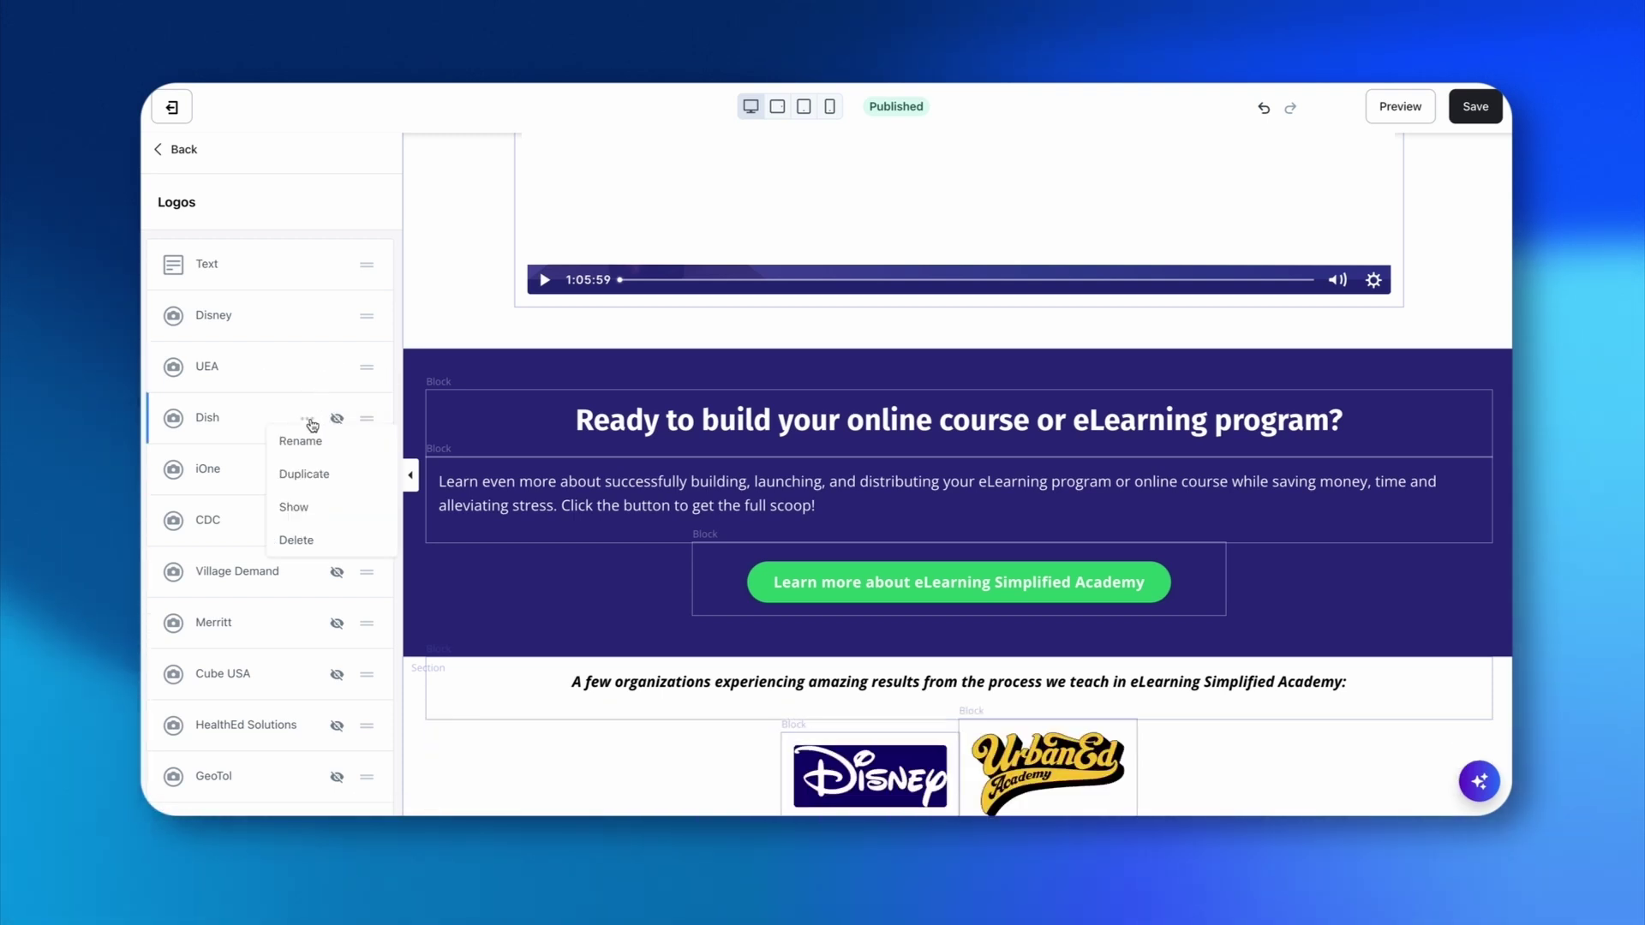
click(302, 511)
View the Disney image block's settings and return to the Logos section's block list
click(214, 316)
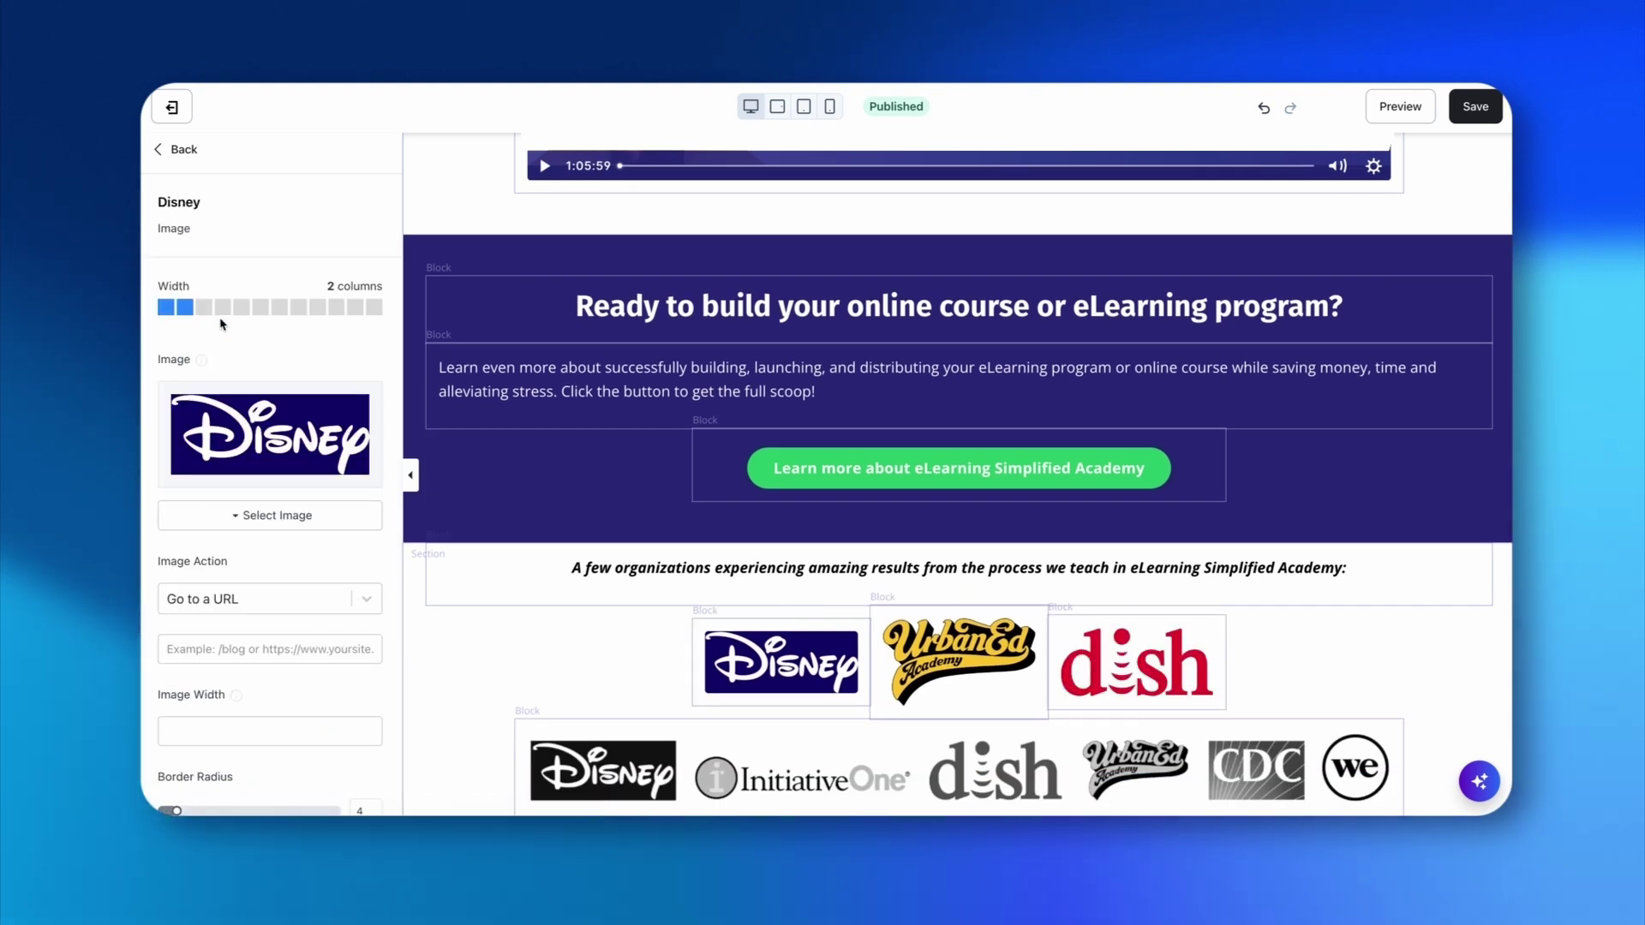
click(178, 158)
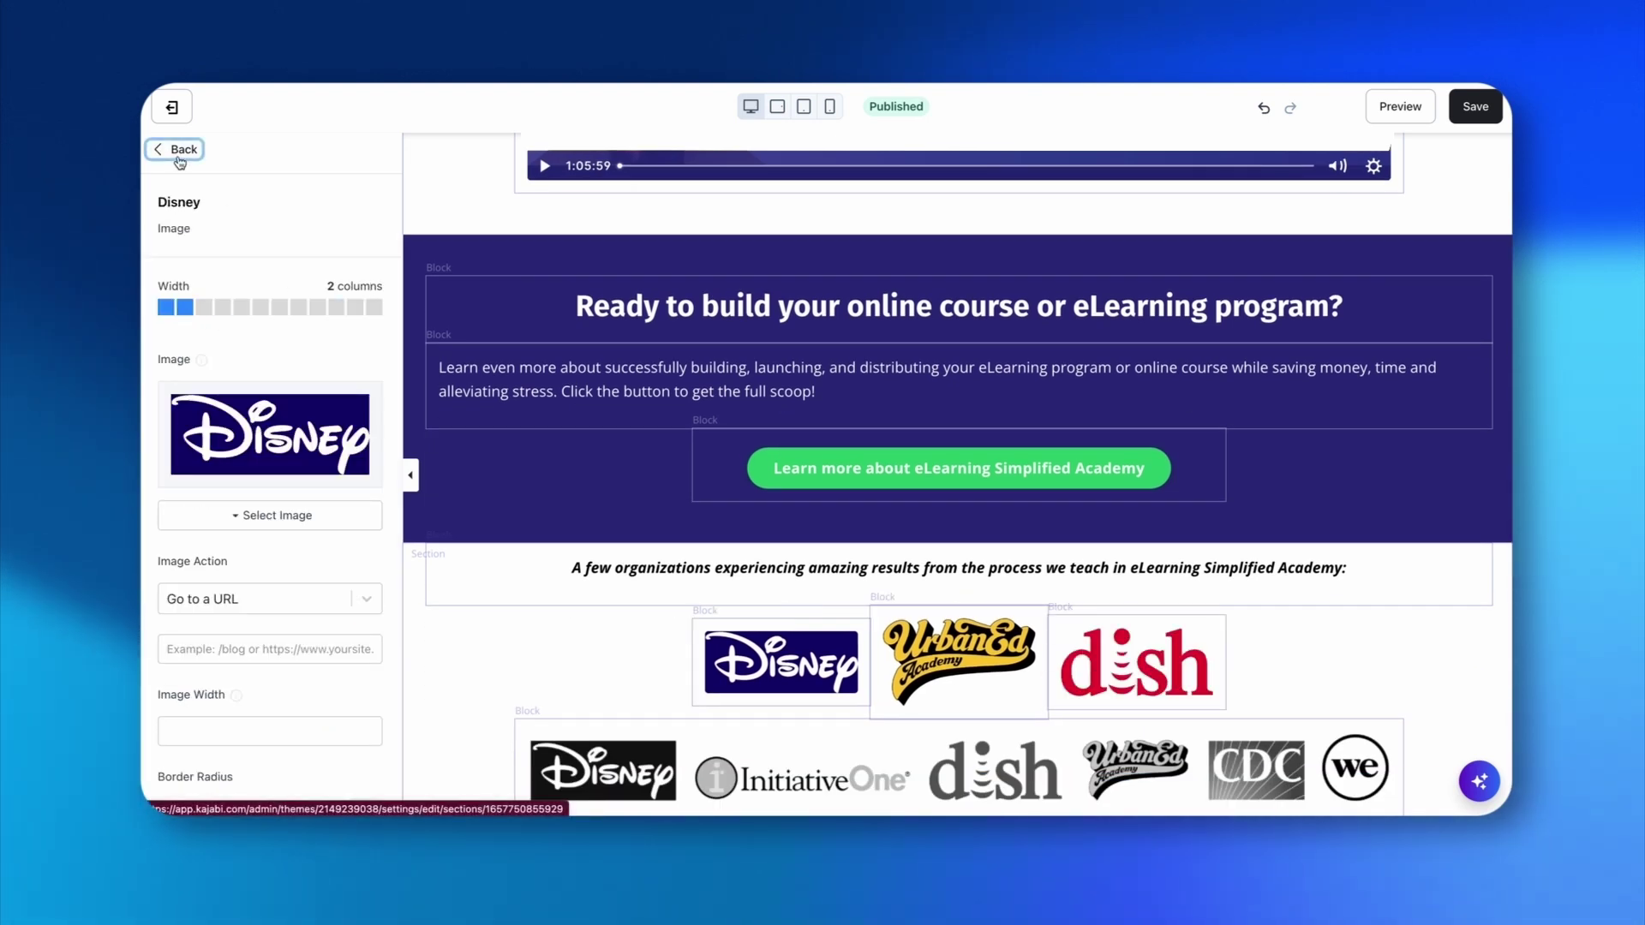
scroll(272, 433, down, 5)
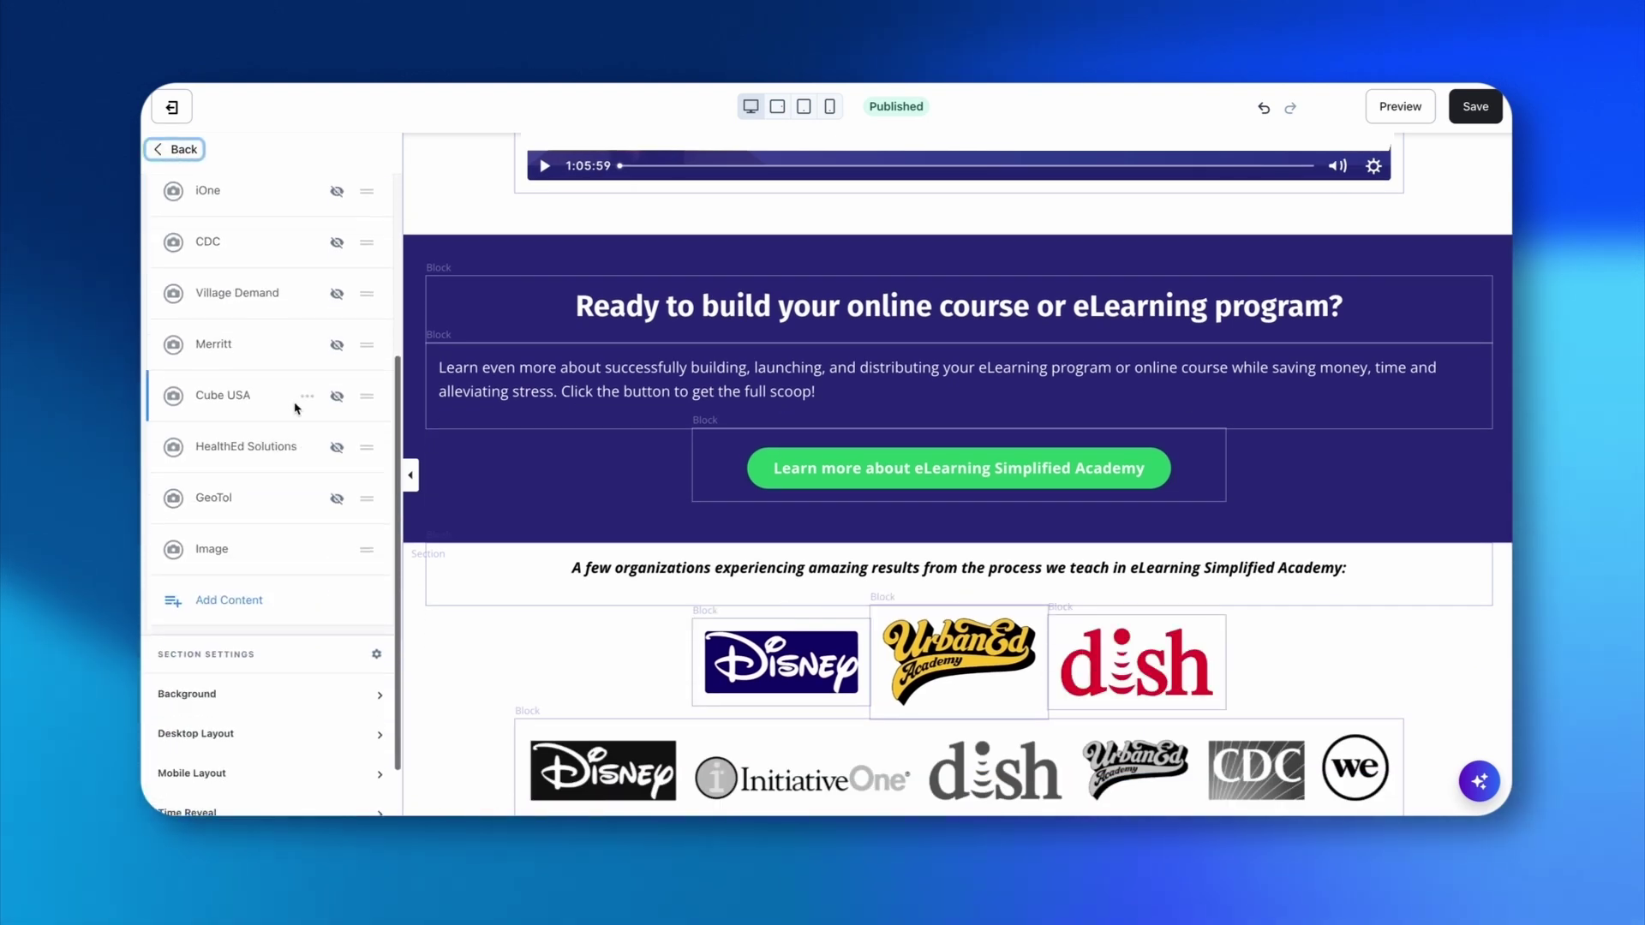
Show the hidden iOne image block in the Logos section
scroll(343, 330, up, 2)
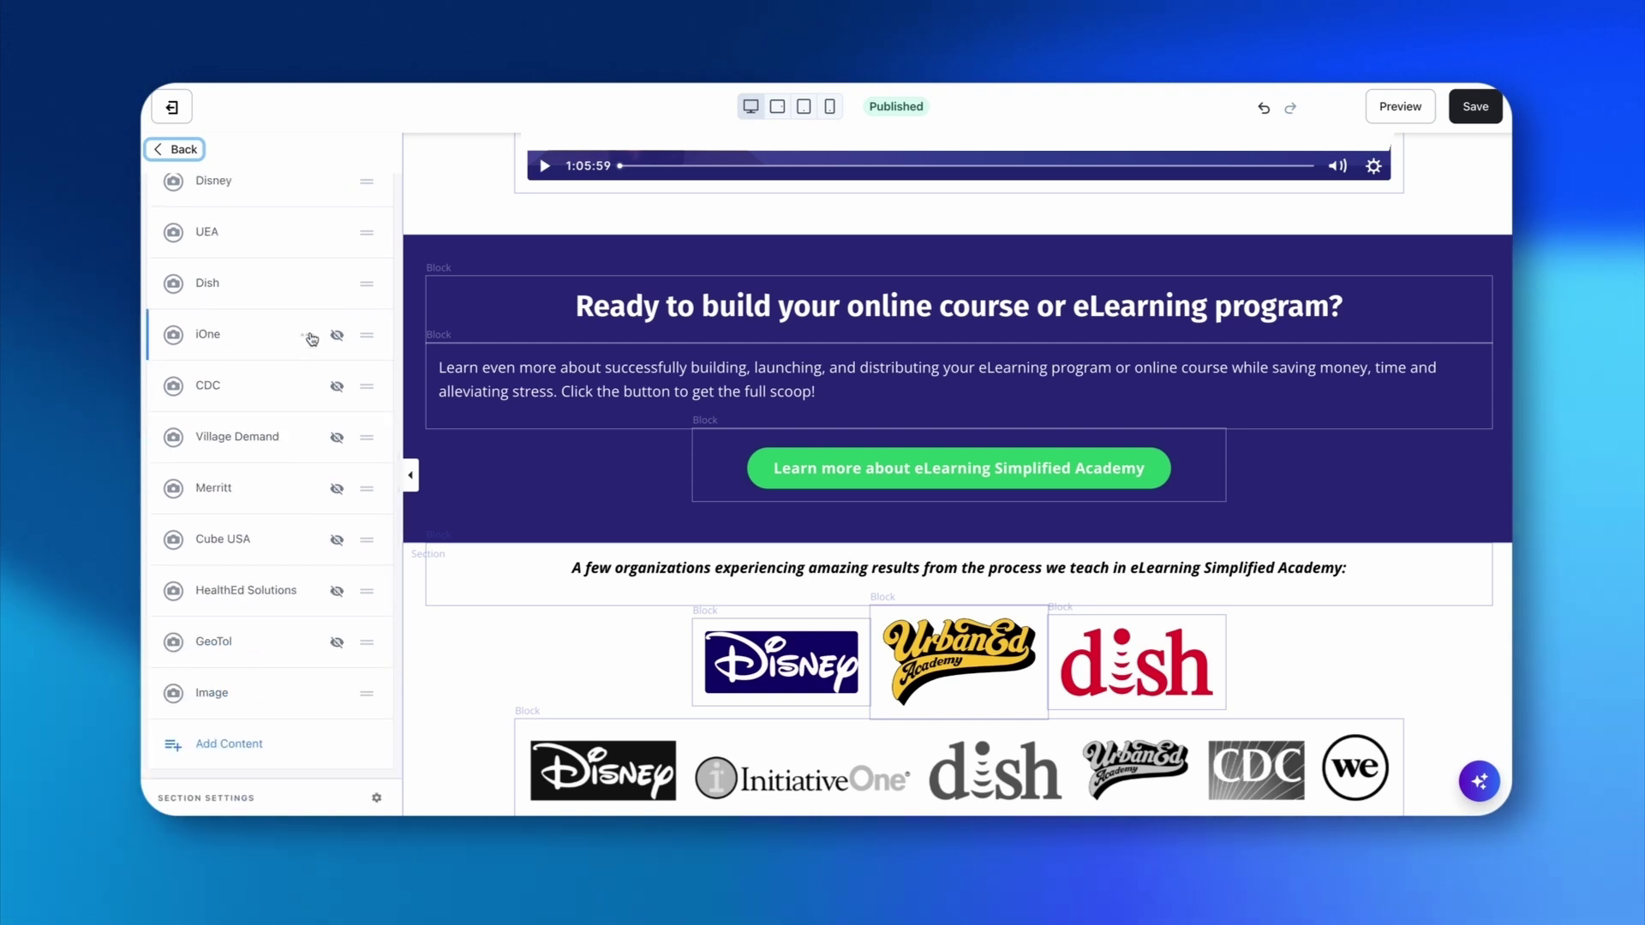
click(308, 336)
click(296, 423)
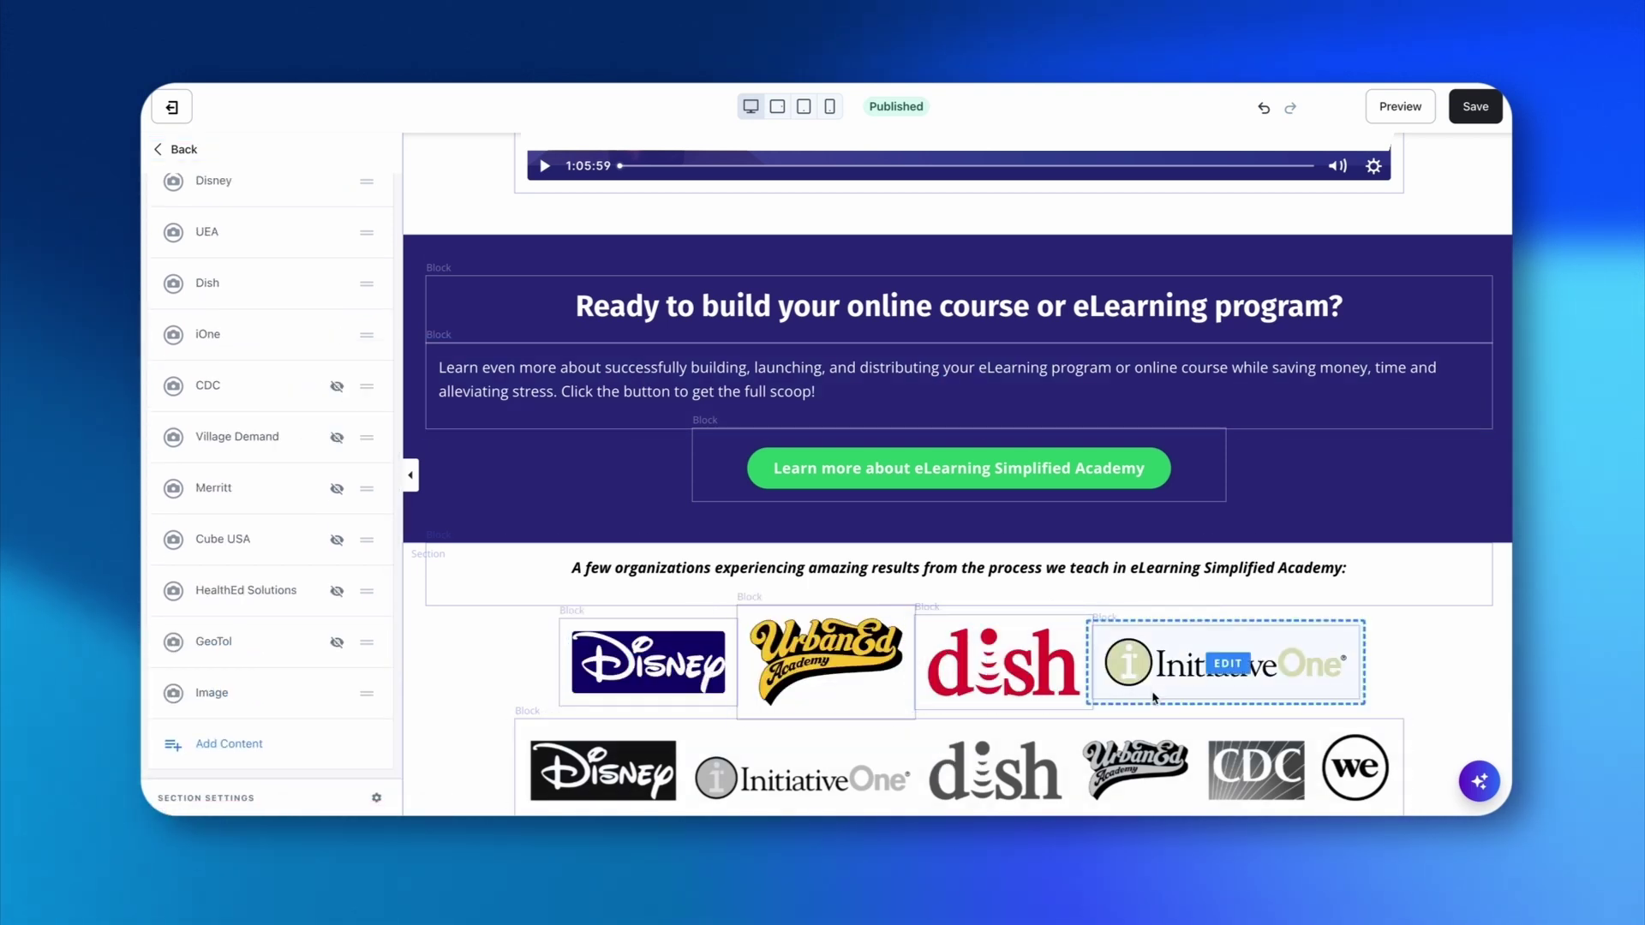
Preview the Logos section's individual logo images in the mobile view, and return to the desktop view
click(828, 110)
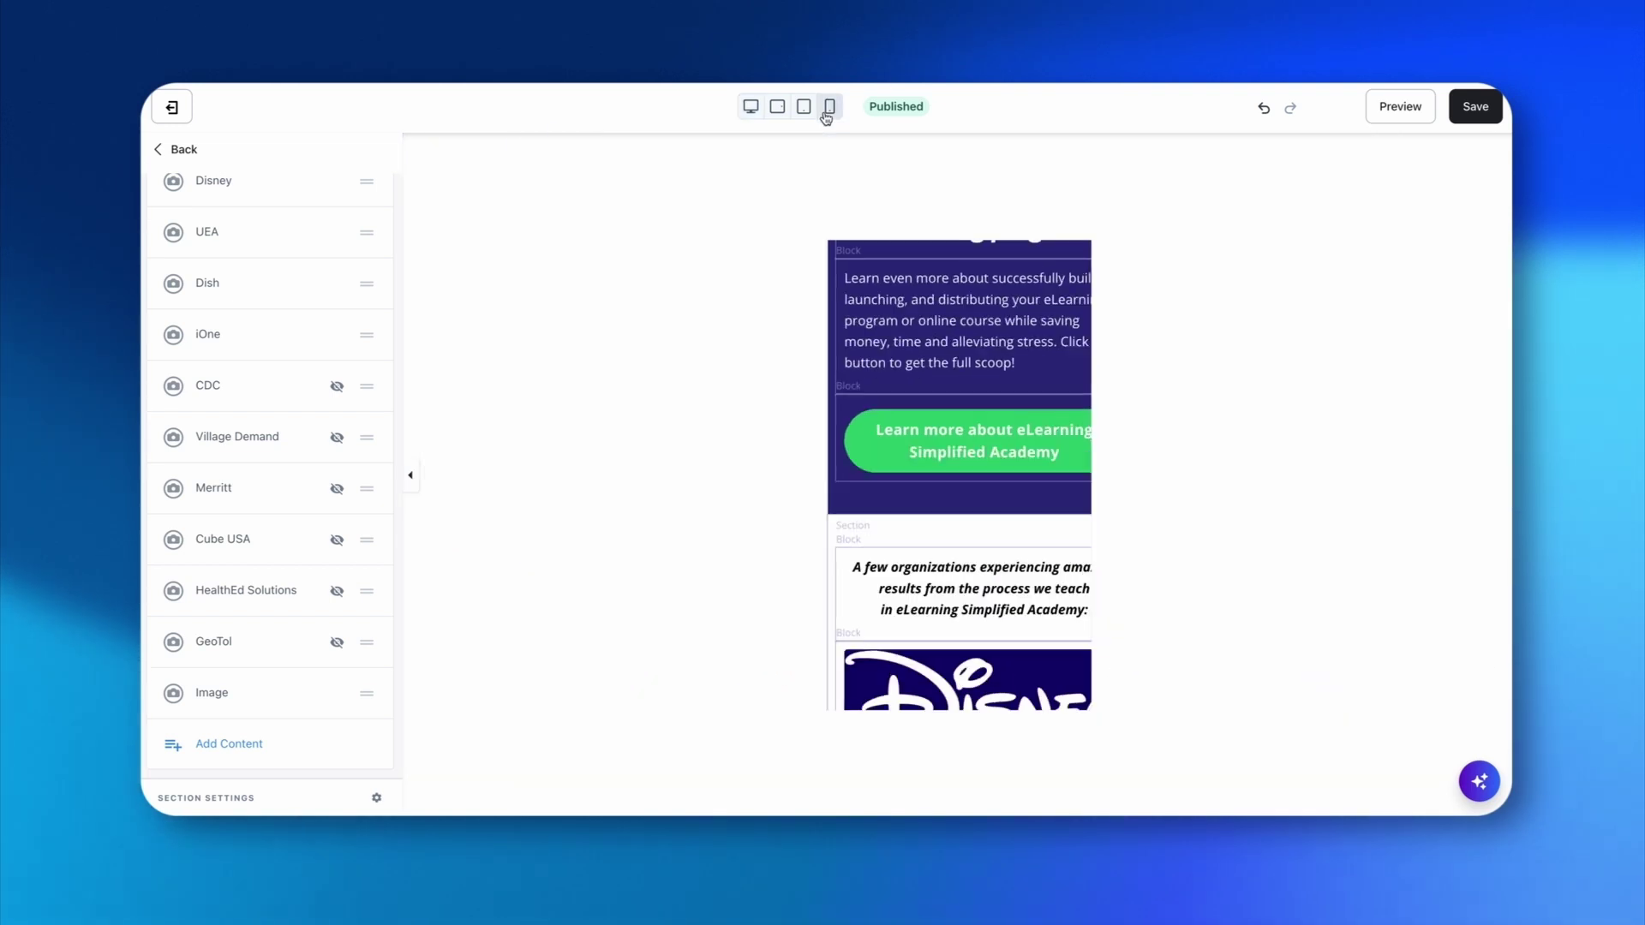
scroll(895, 474, down, 5)
scroll(894, 472, up, 2)
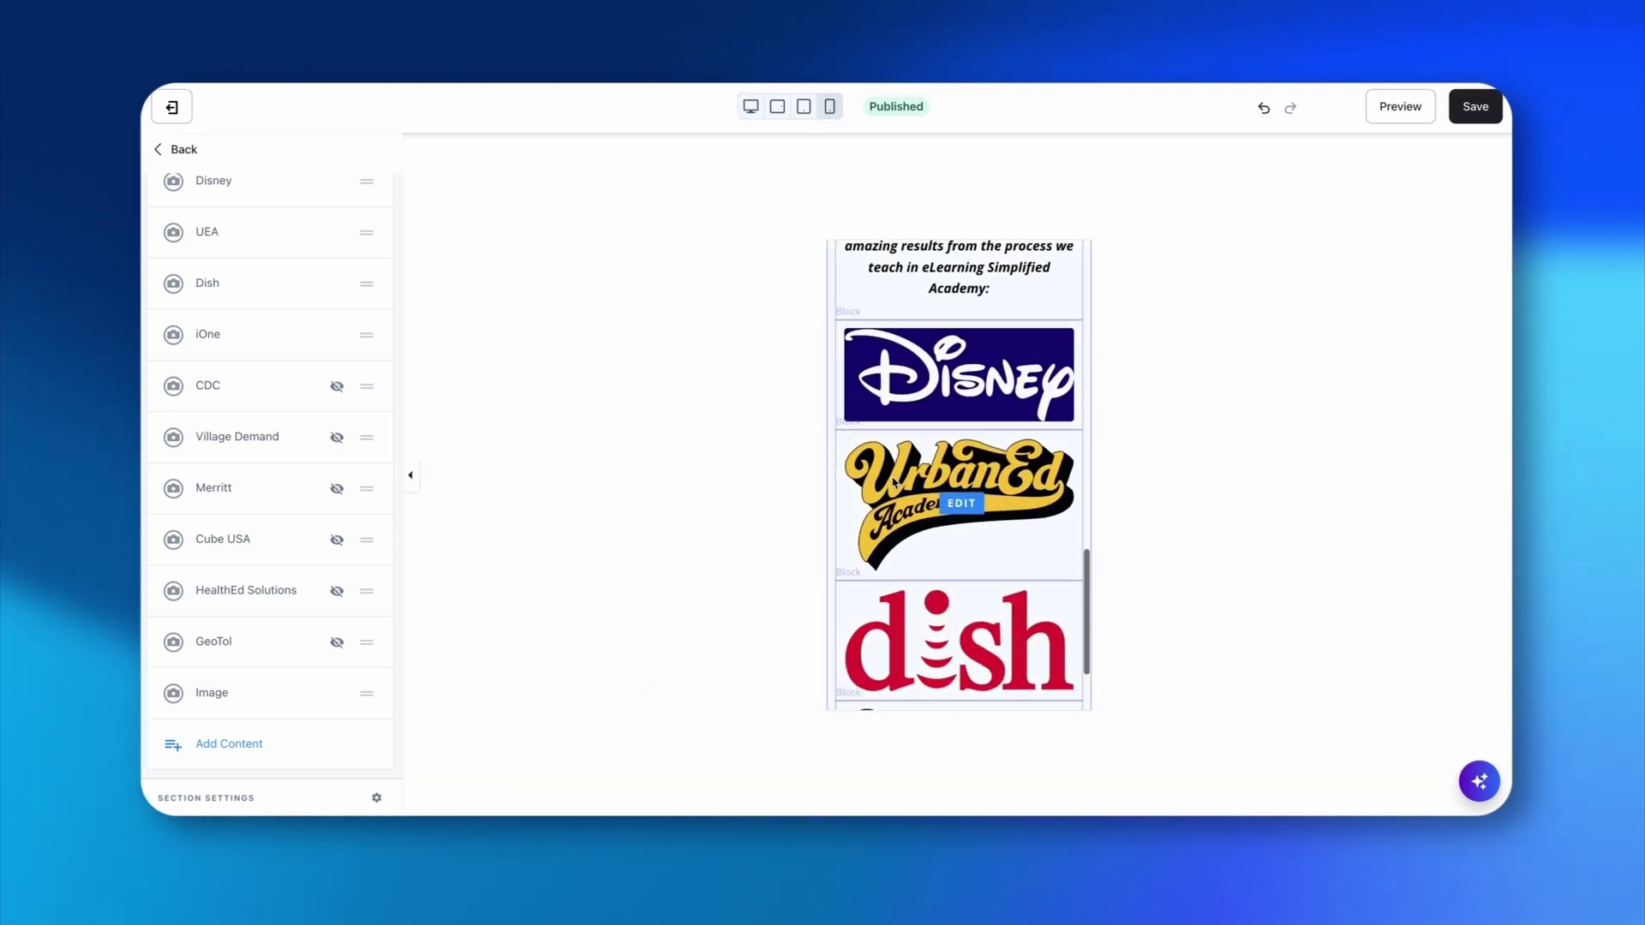
scroll(958, 407, down, 10)
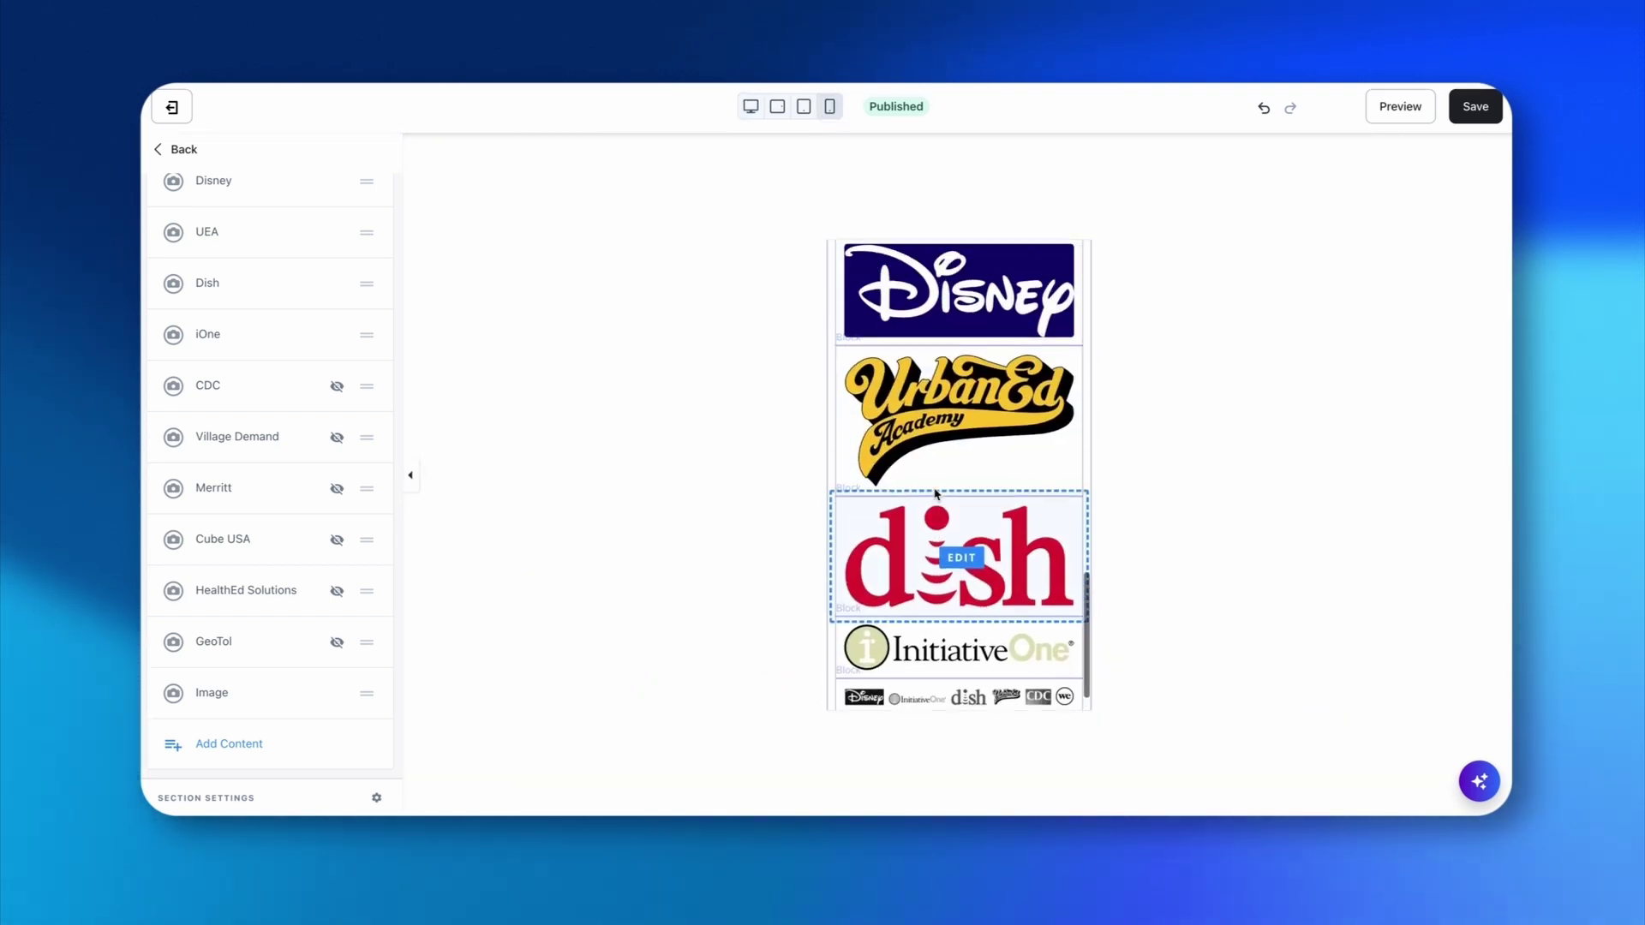
scroll(935, 492, down, 8)
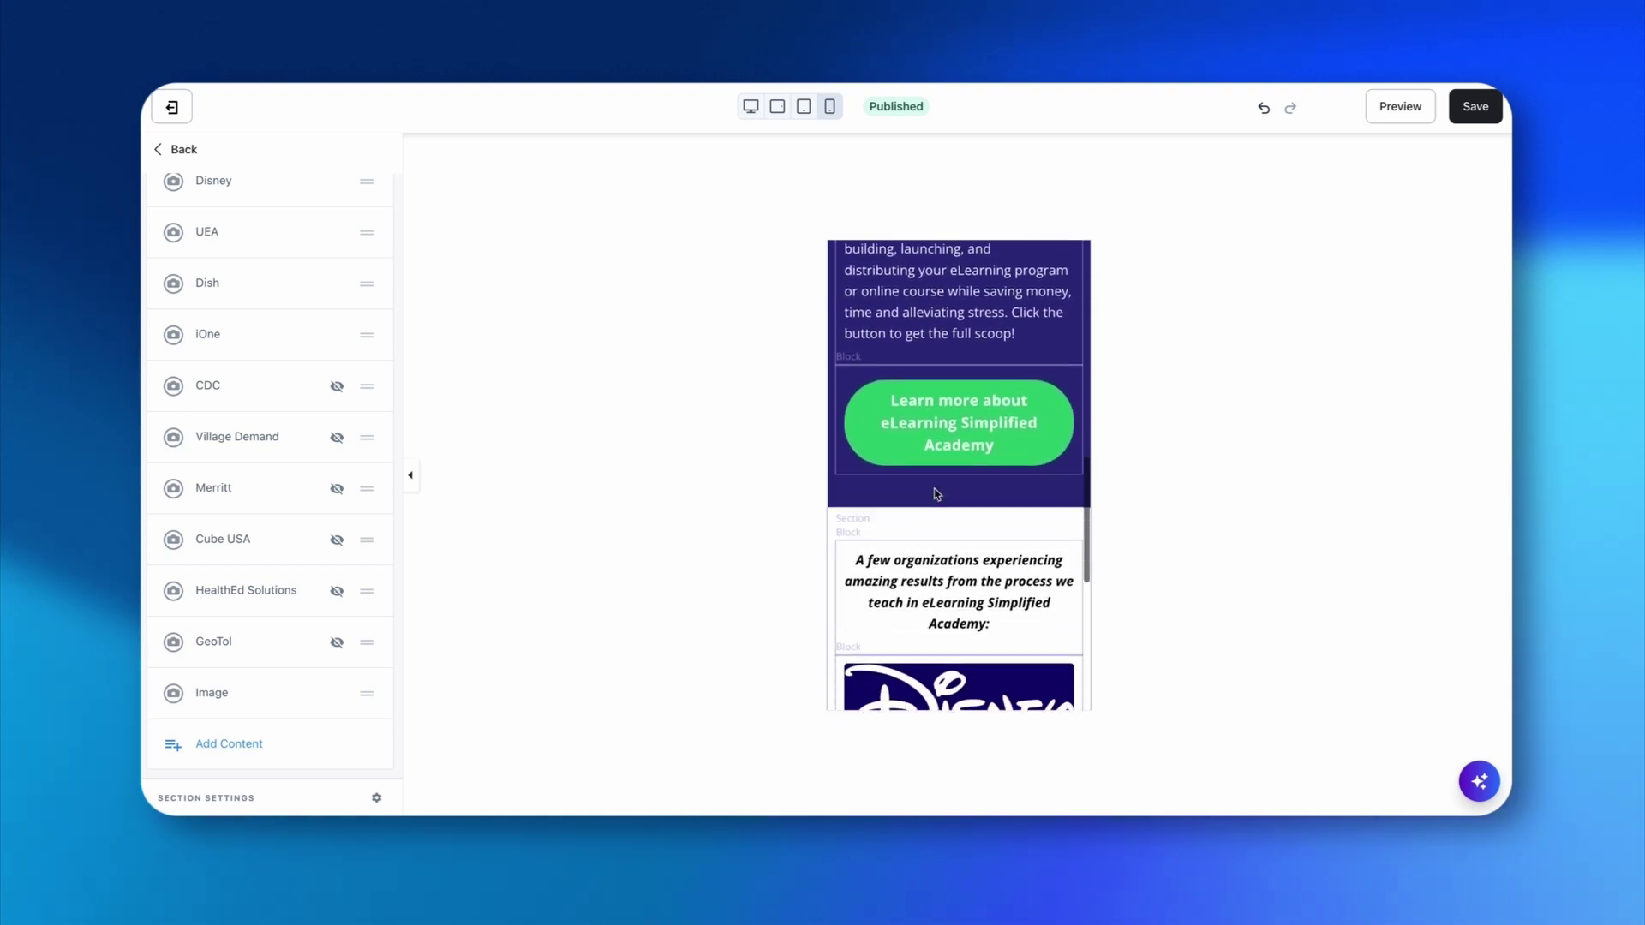
click(750, 115)
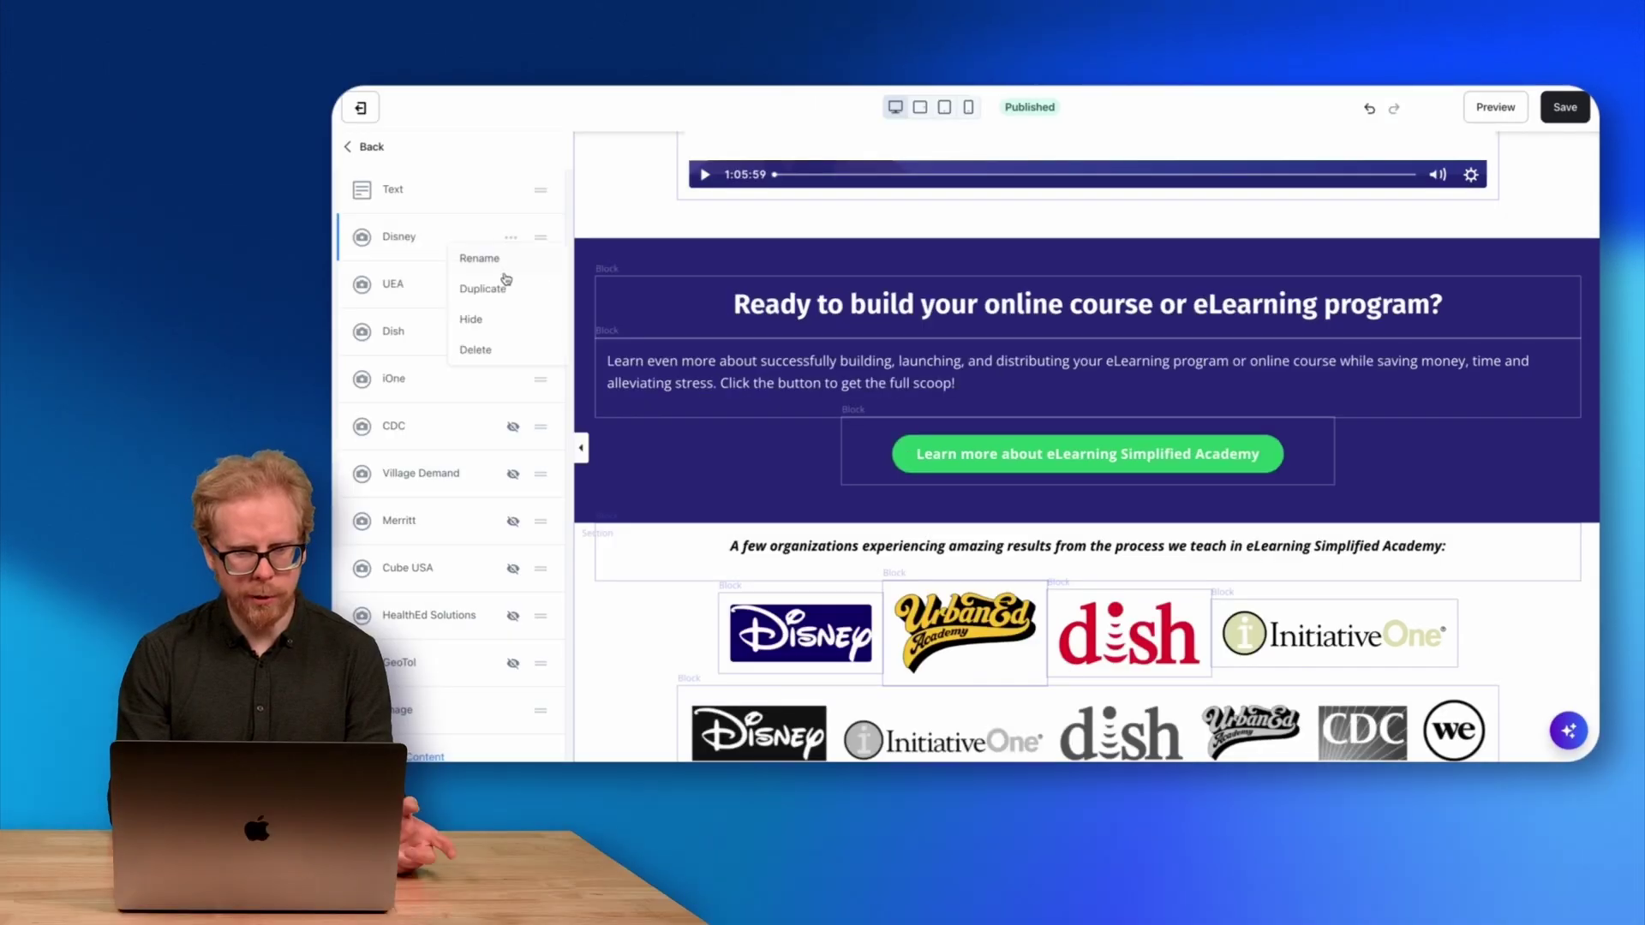
Hide the Disney, UEA, Dish and iOne image blocks in the Logos section
click(496, 320)
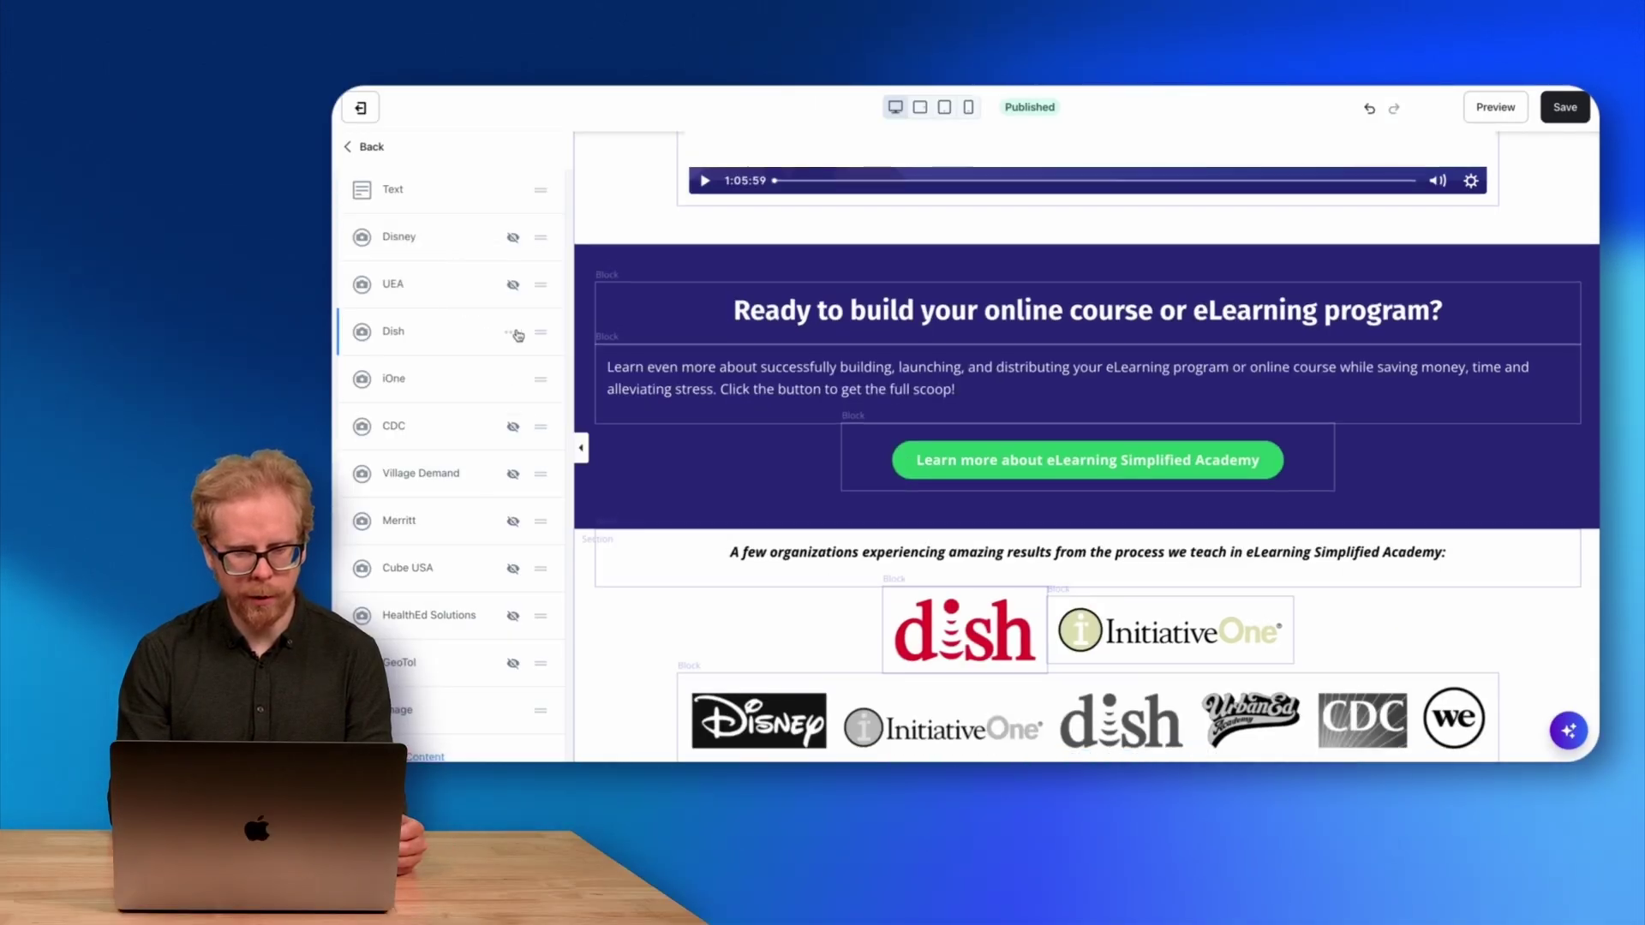
click(472, 414)
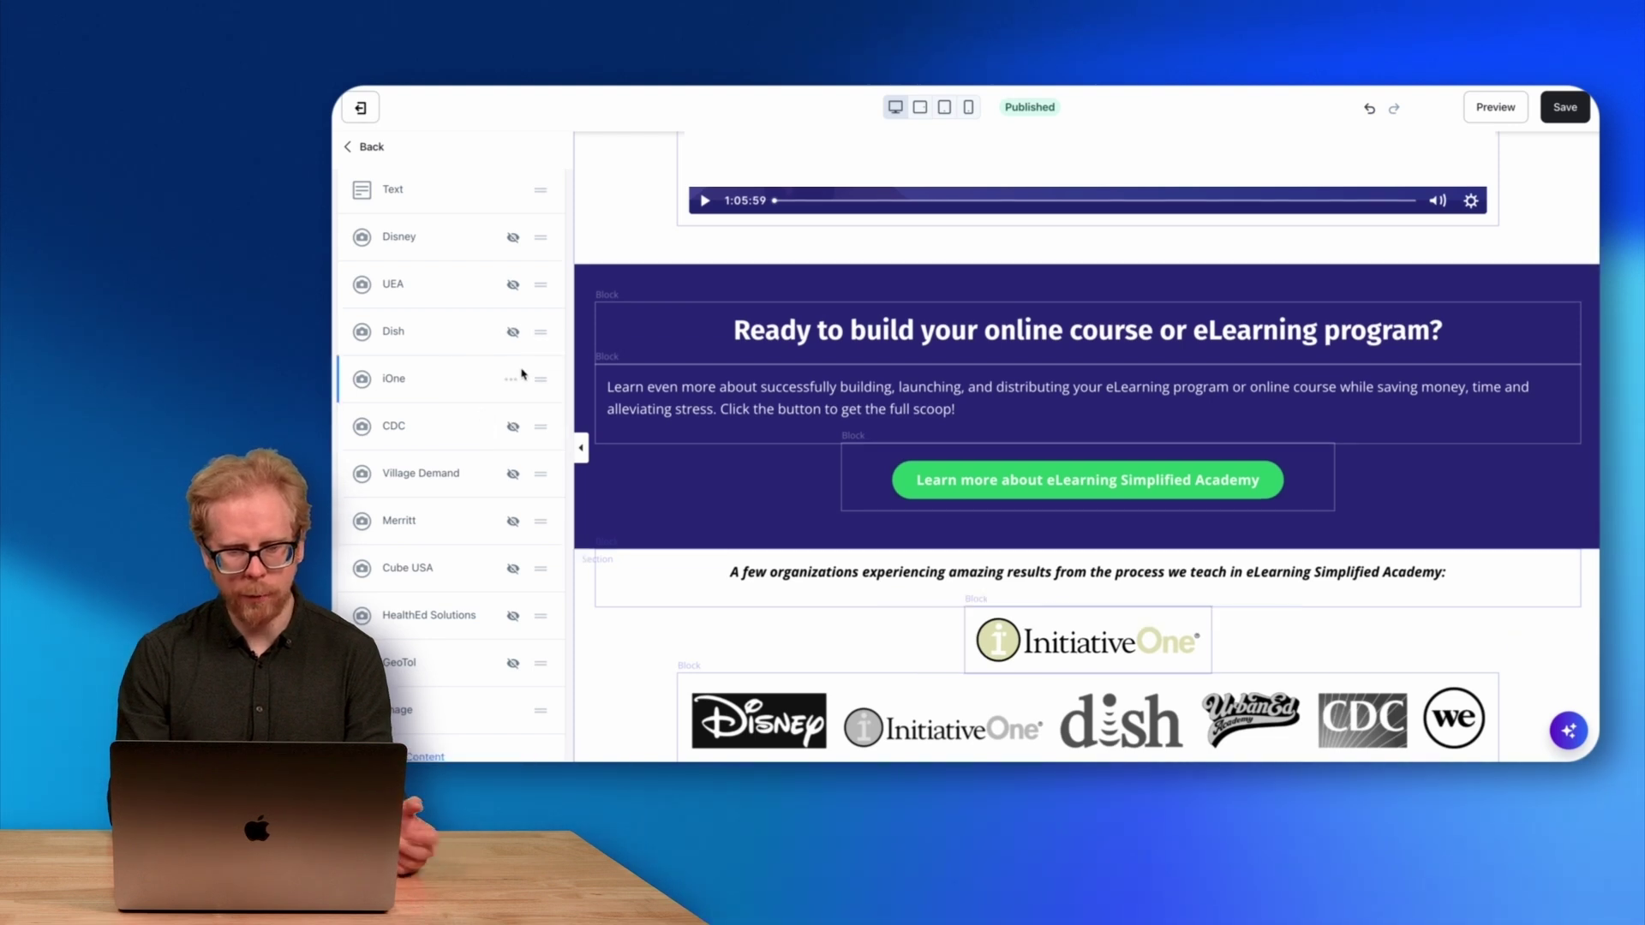
click(514, 387)
click(480, 461)
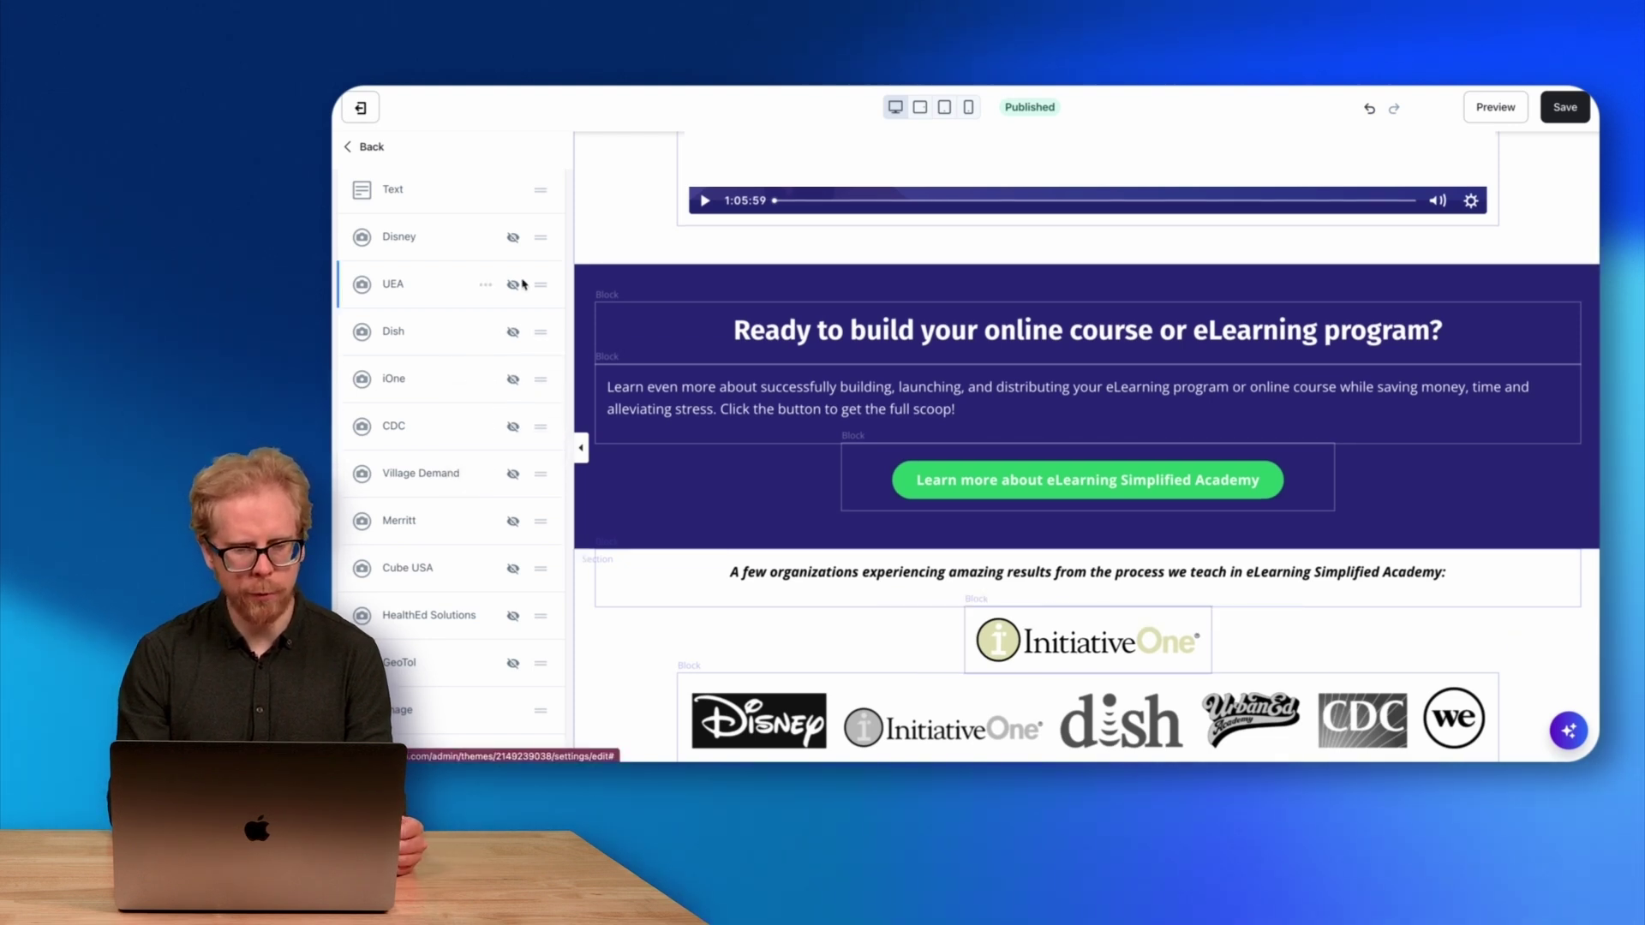
View the settings of the Image block at the end of the Logos section, and return to the block list
scroll(523, 283, down, 2)
scroll(523, 283, down, 3)
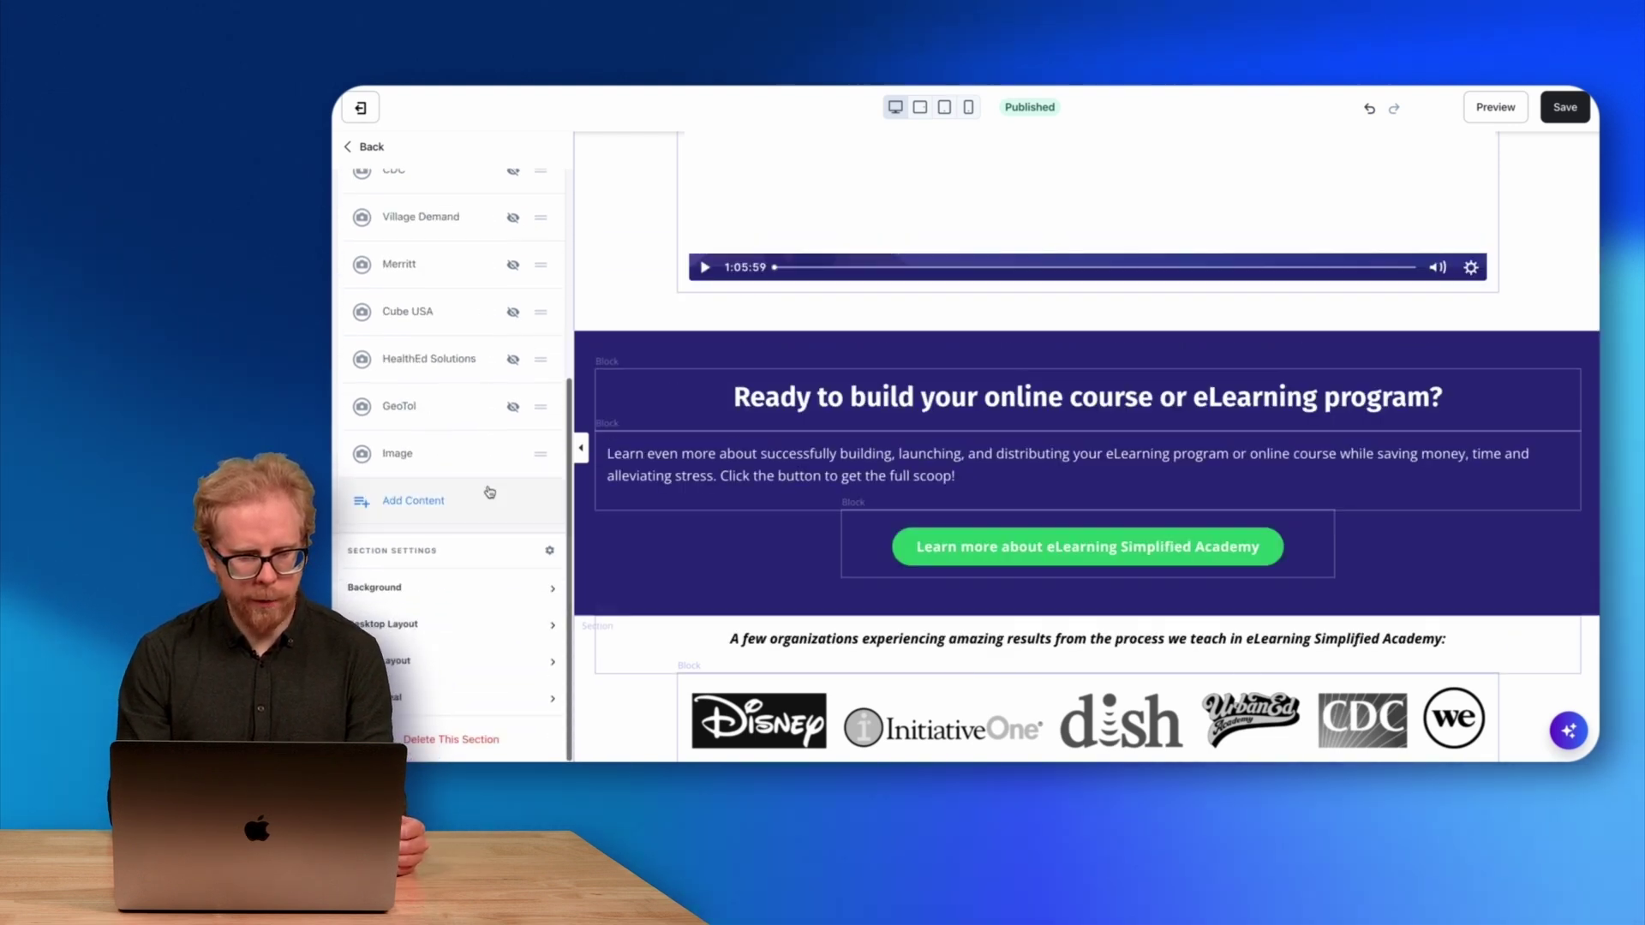
click(398, 455)
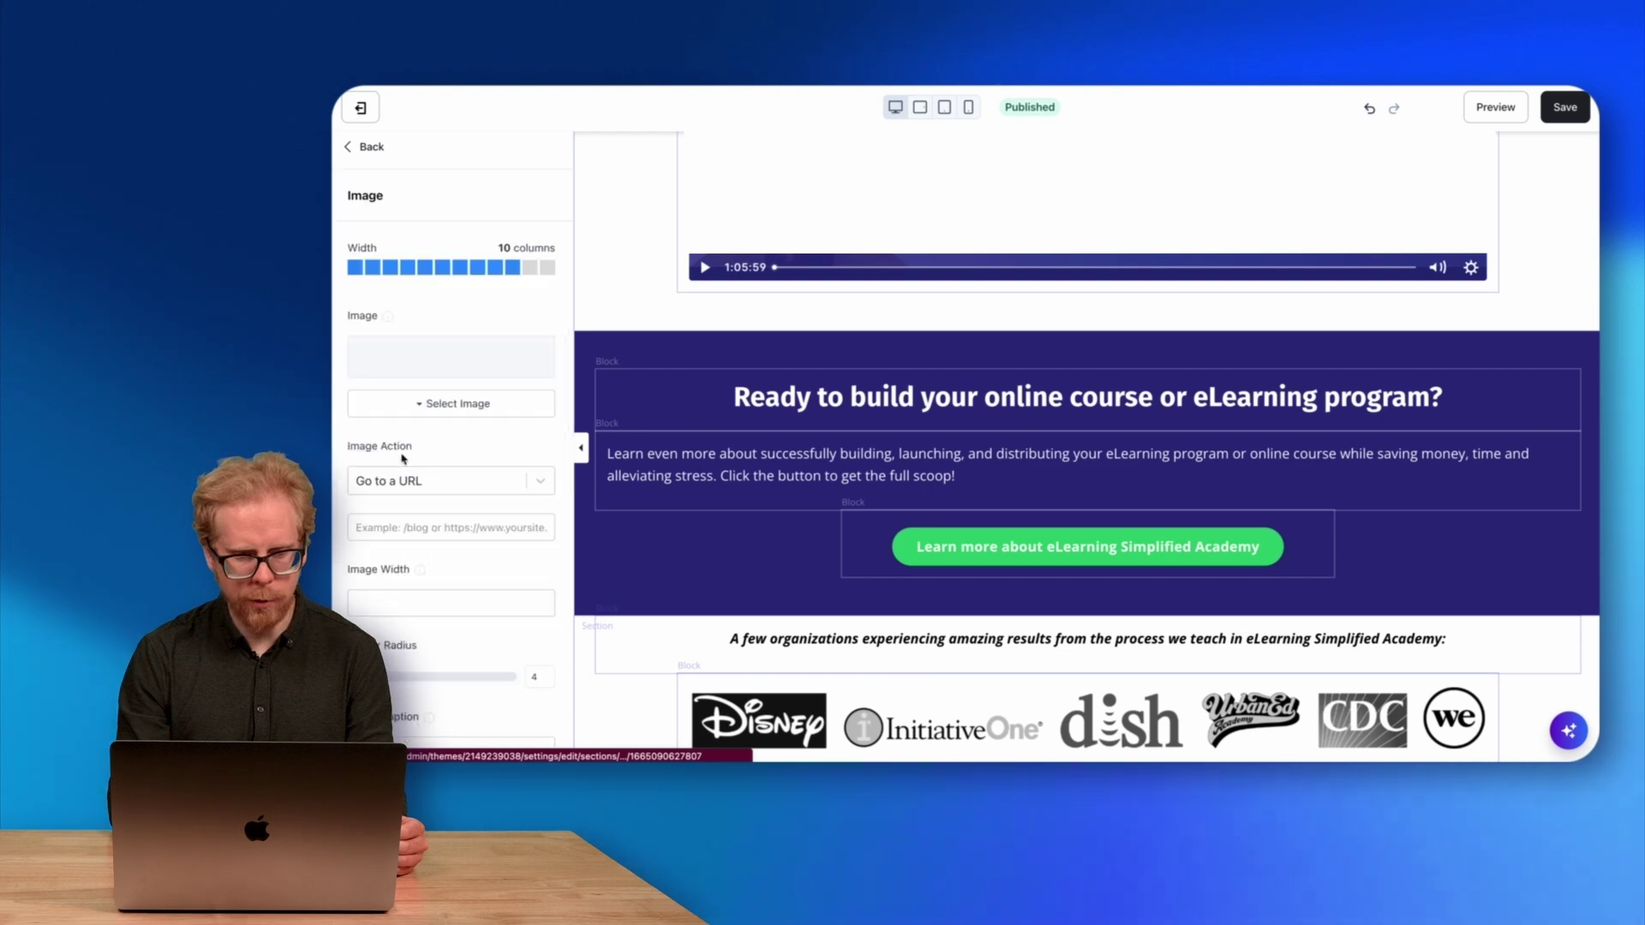
click(372, 150)
scroll(471, 525, down, 5)
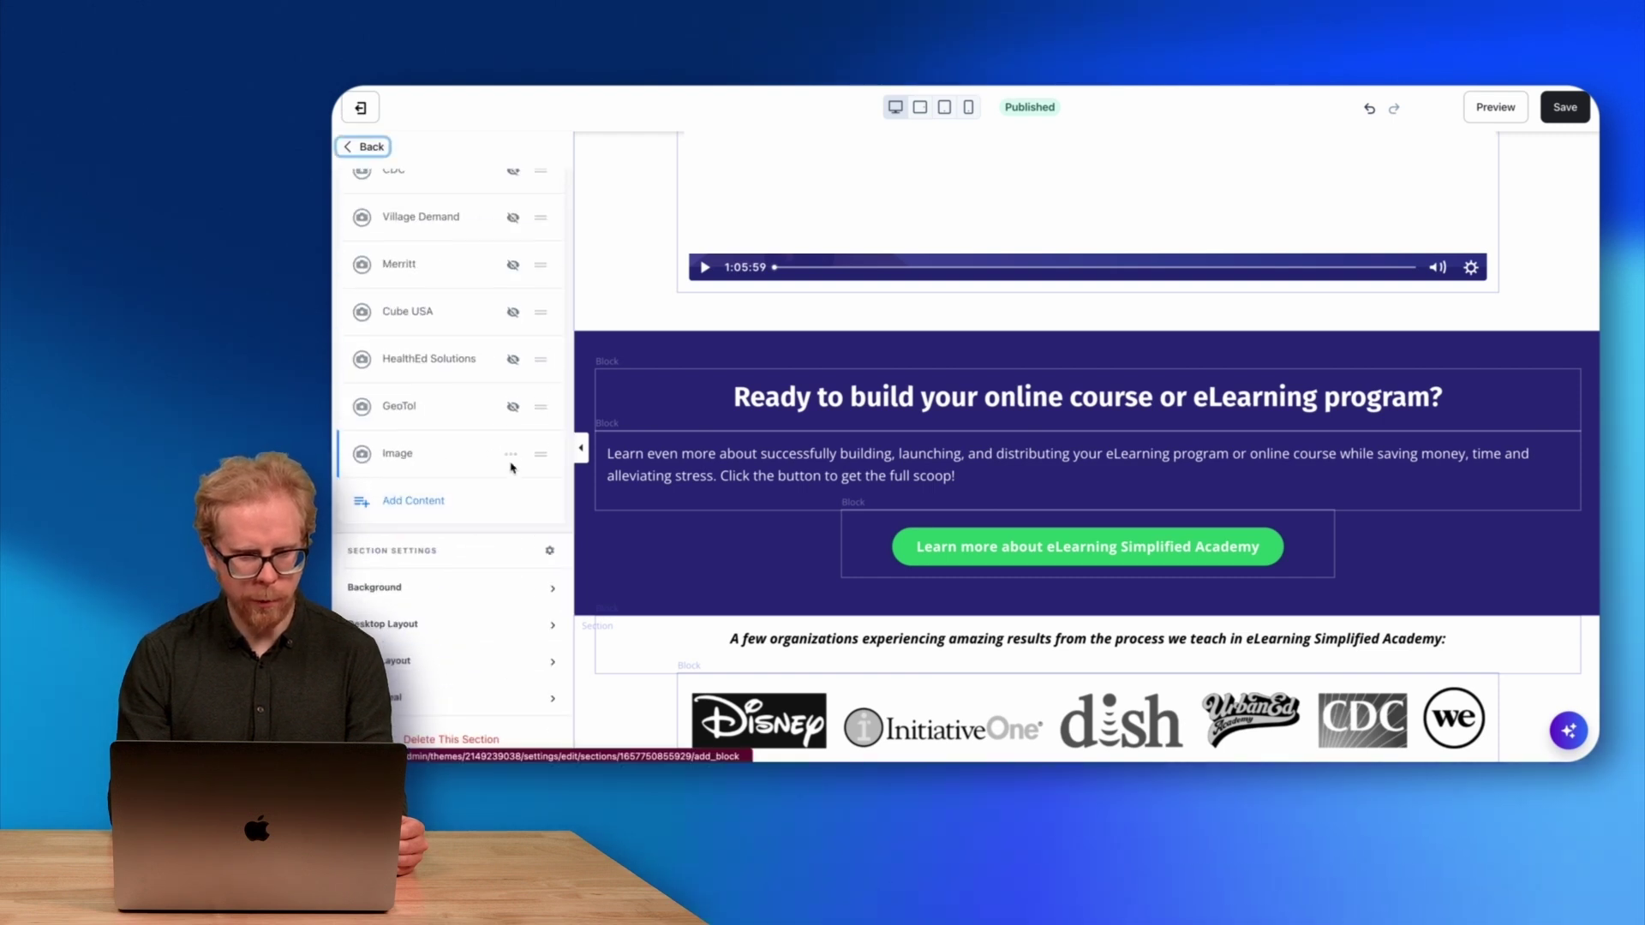
Rename the Image block at the end of the Logos section as Logo Banner
click(511, 455)
click(481, 476)
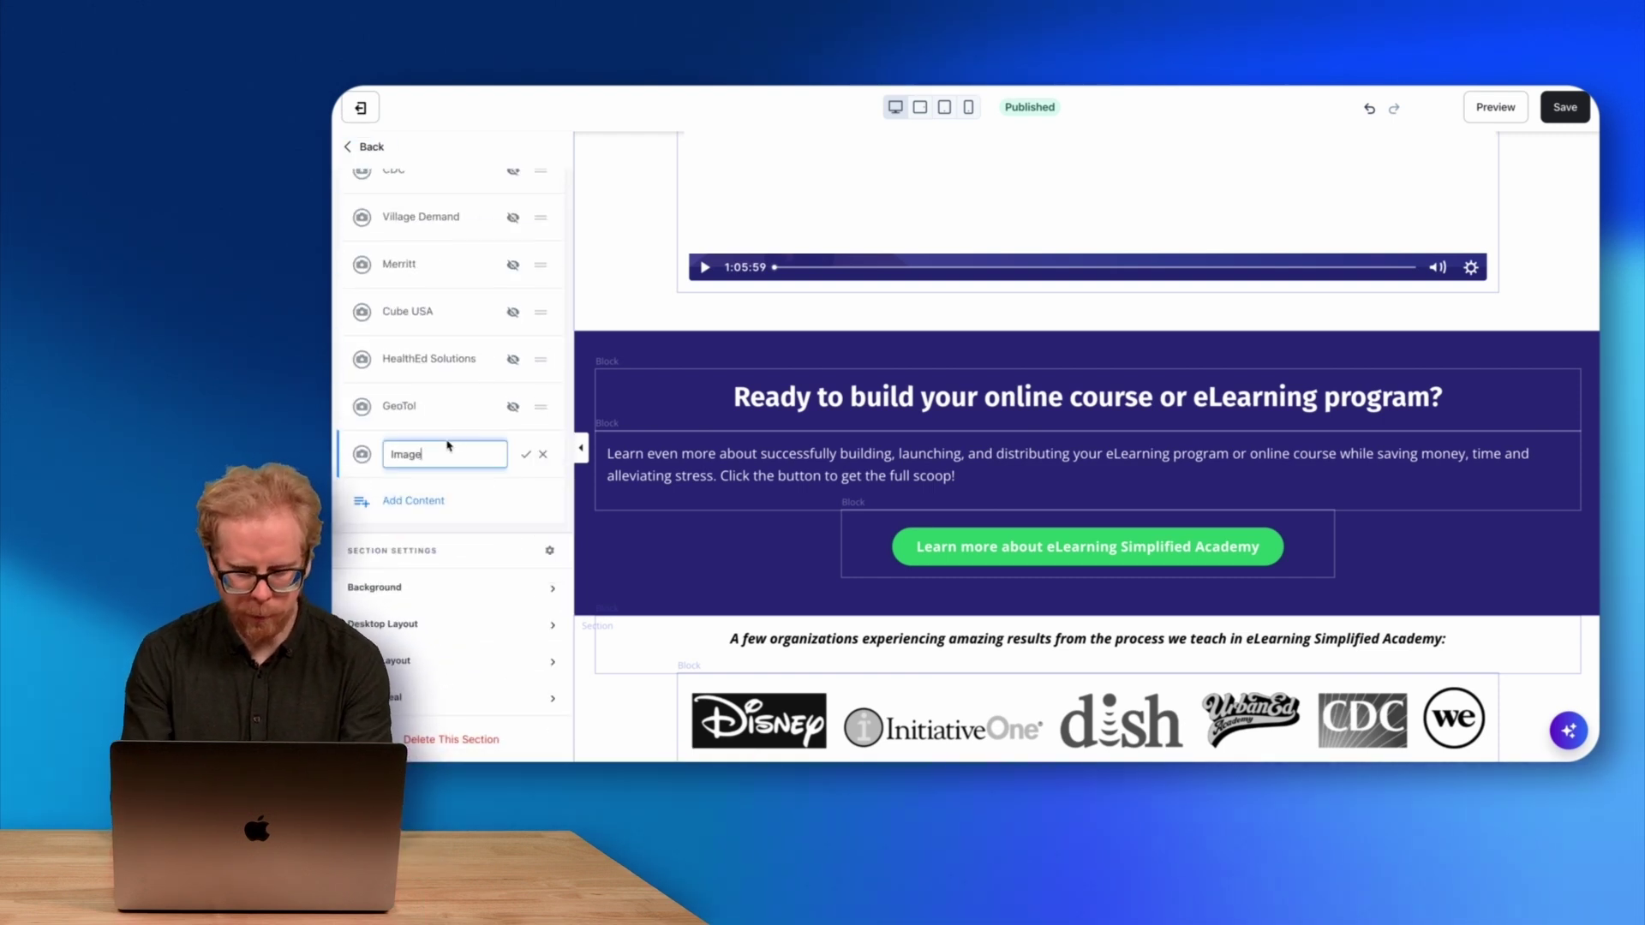
key(super+a)
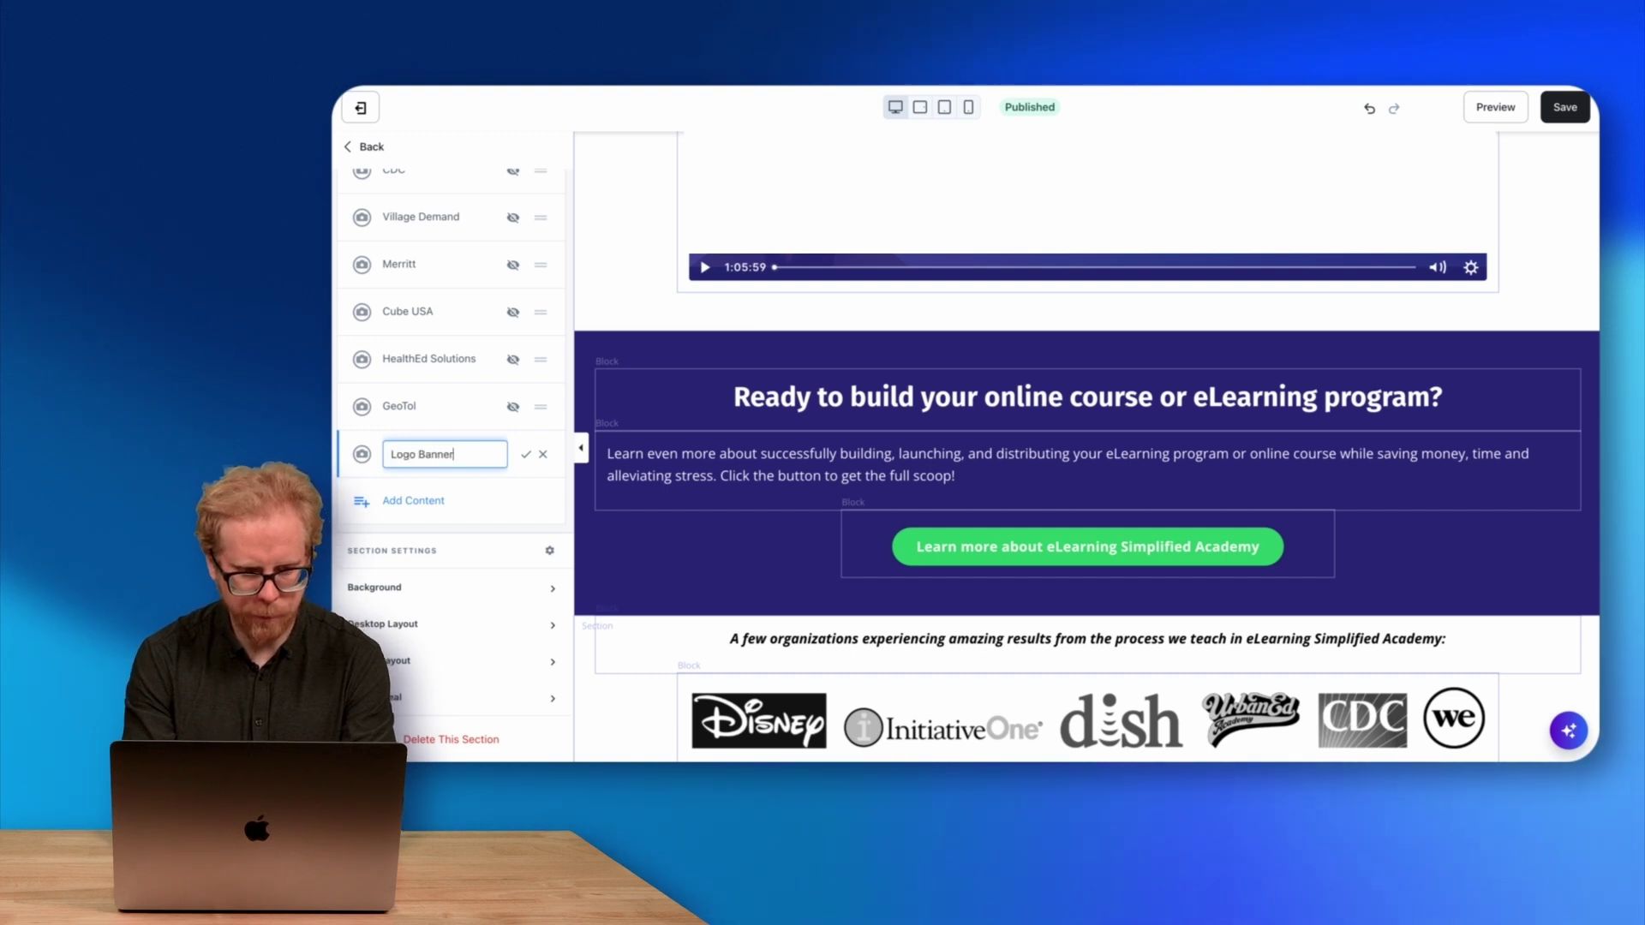
key(Return)
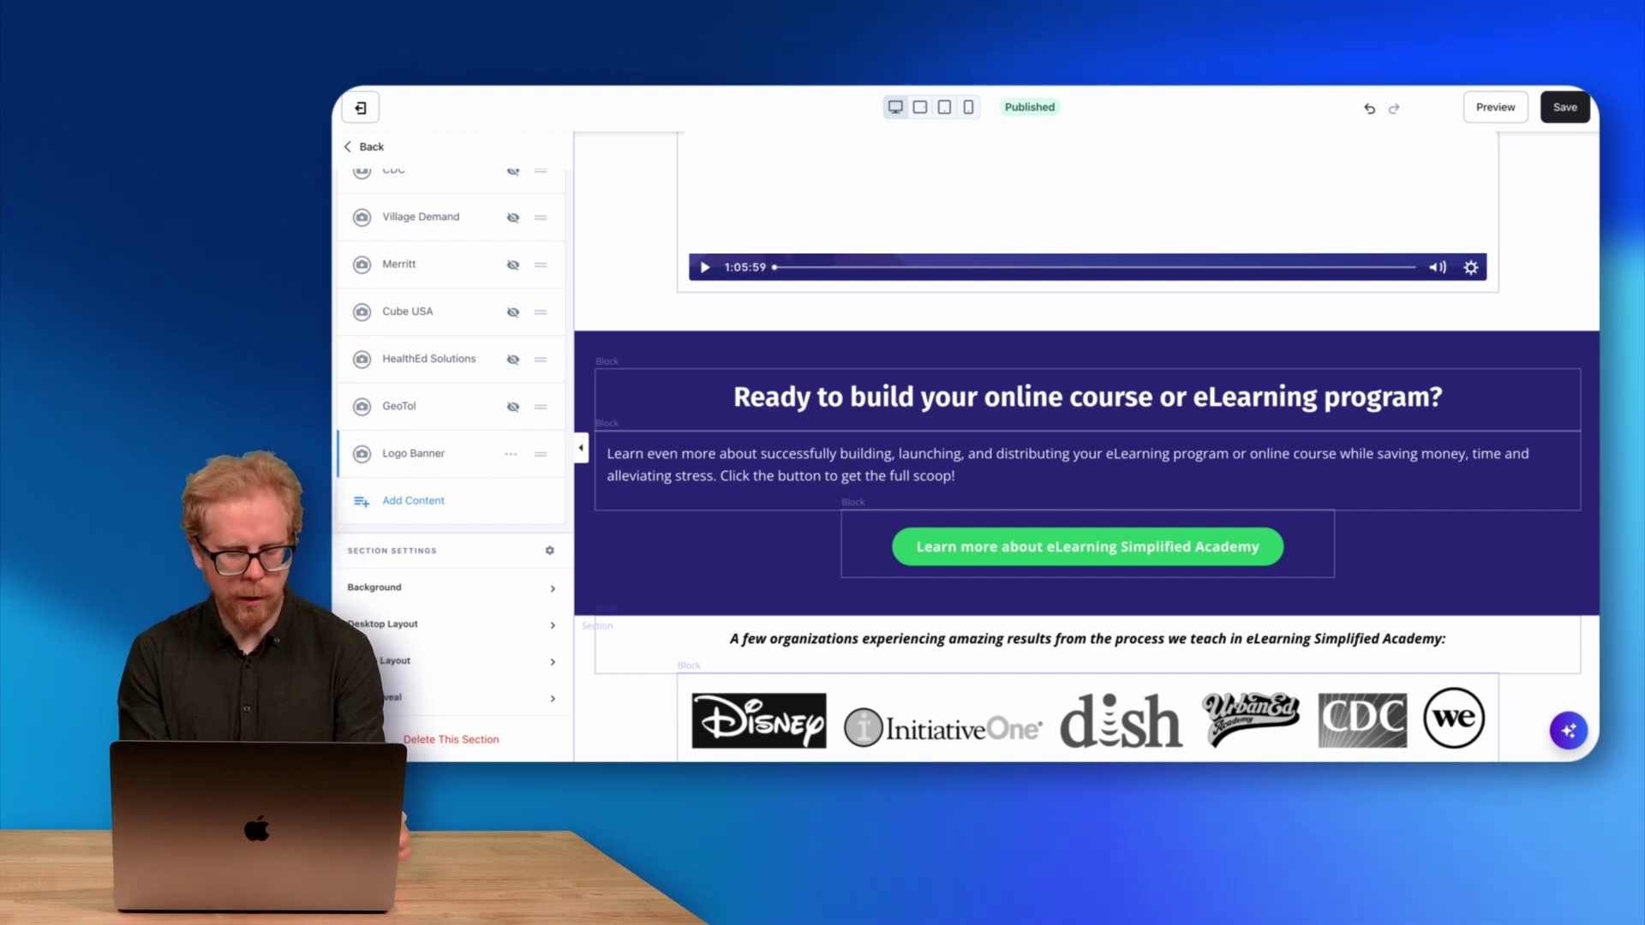
Open the Logo Banner block's settings and preview the banner in the mobile view
click(427, 456)
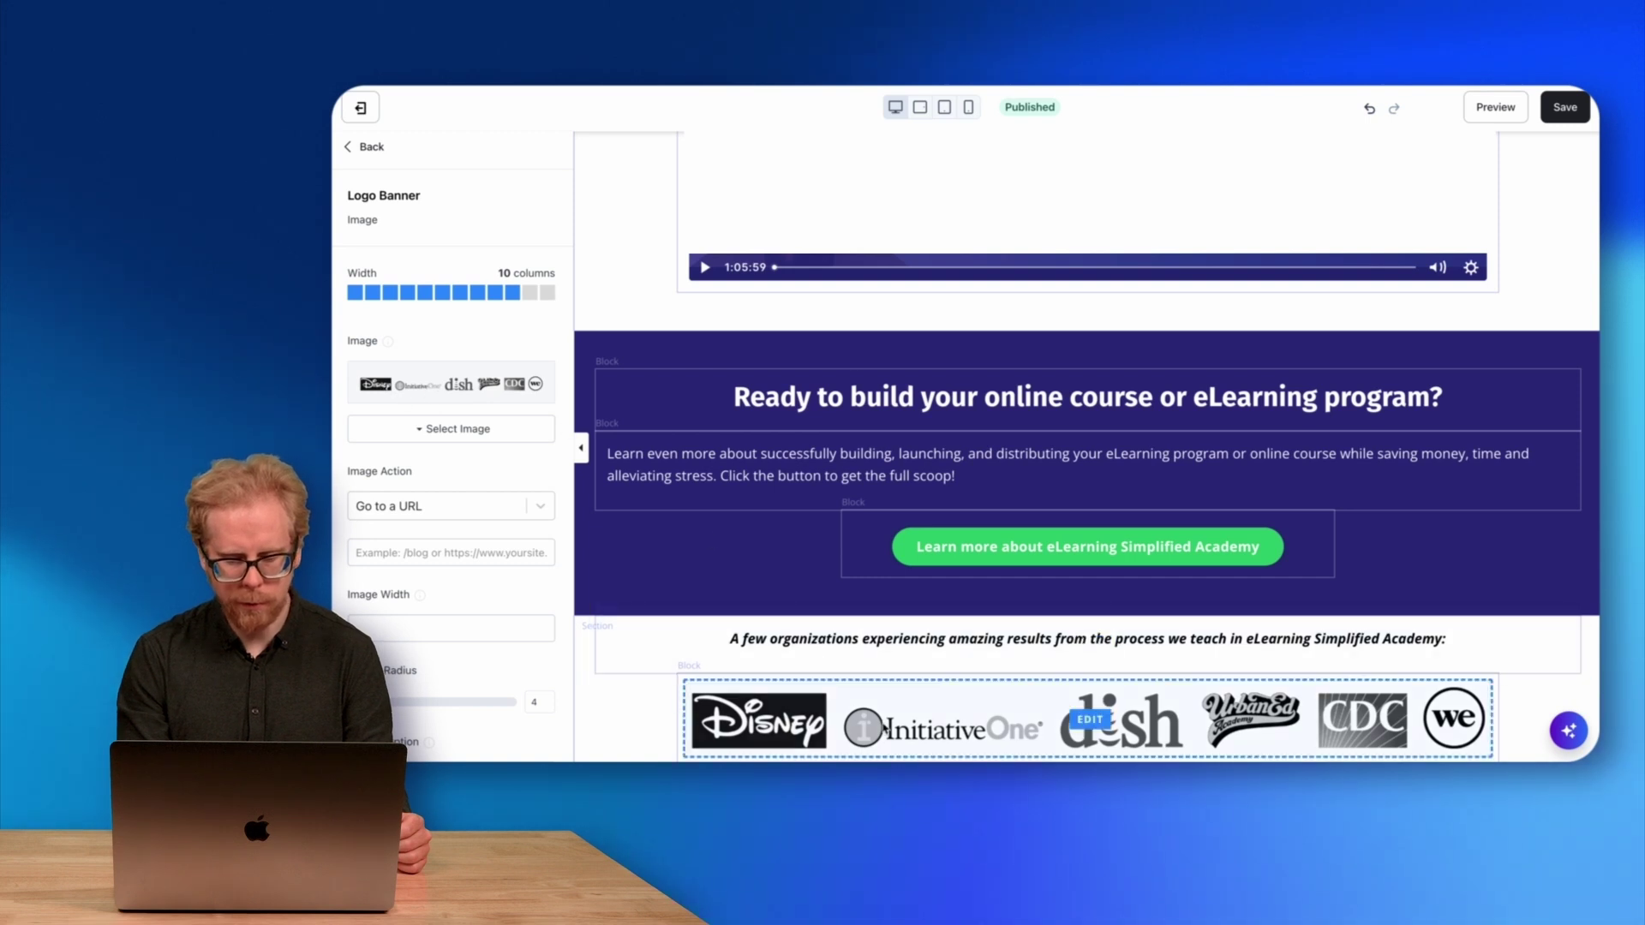
click(970, 107)
scroll(1084, 480, down, 5)
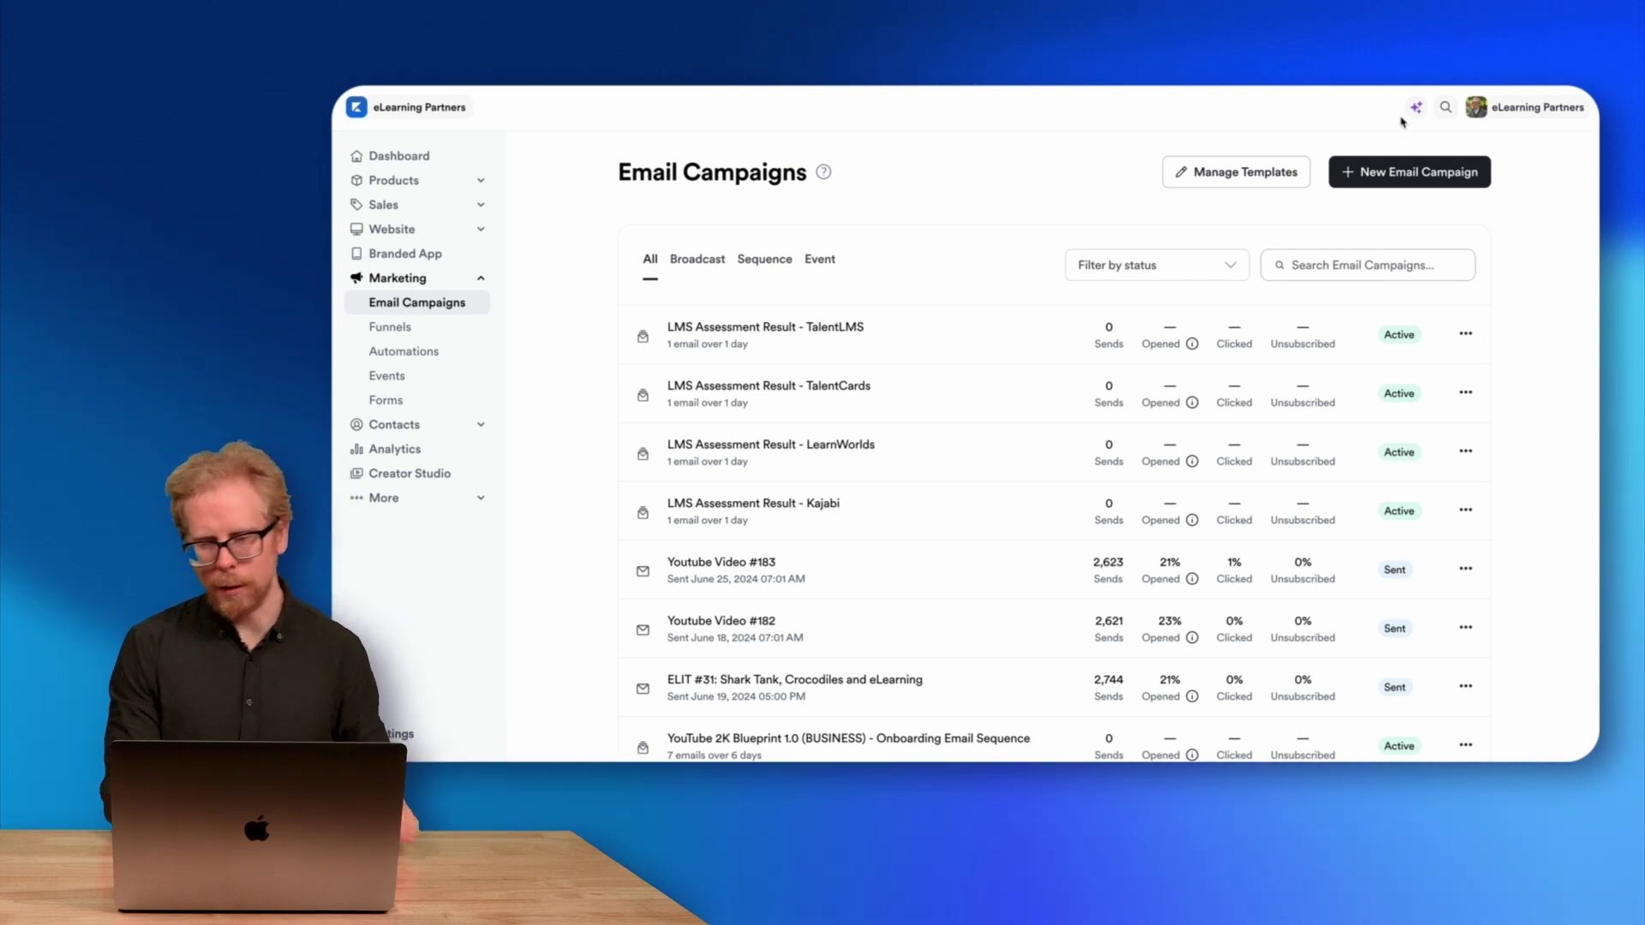
Start a new email campaign to view the available campaign types
click(1353, 181)
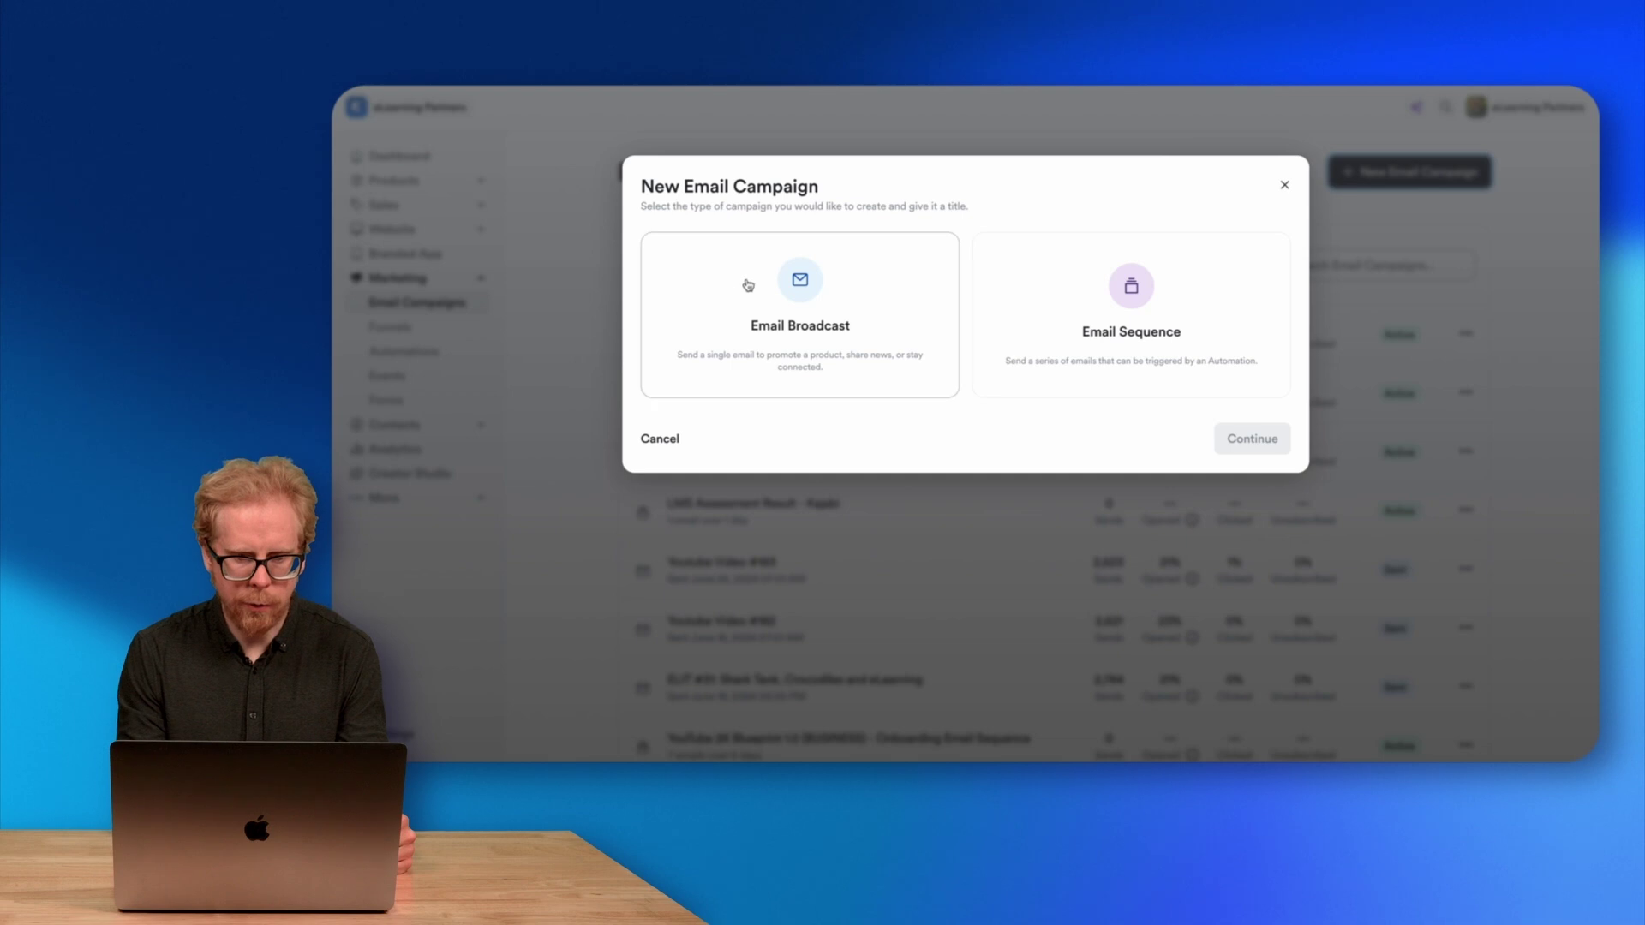
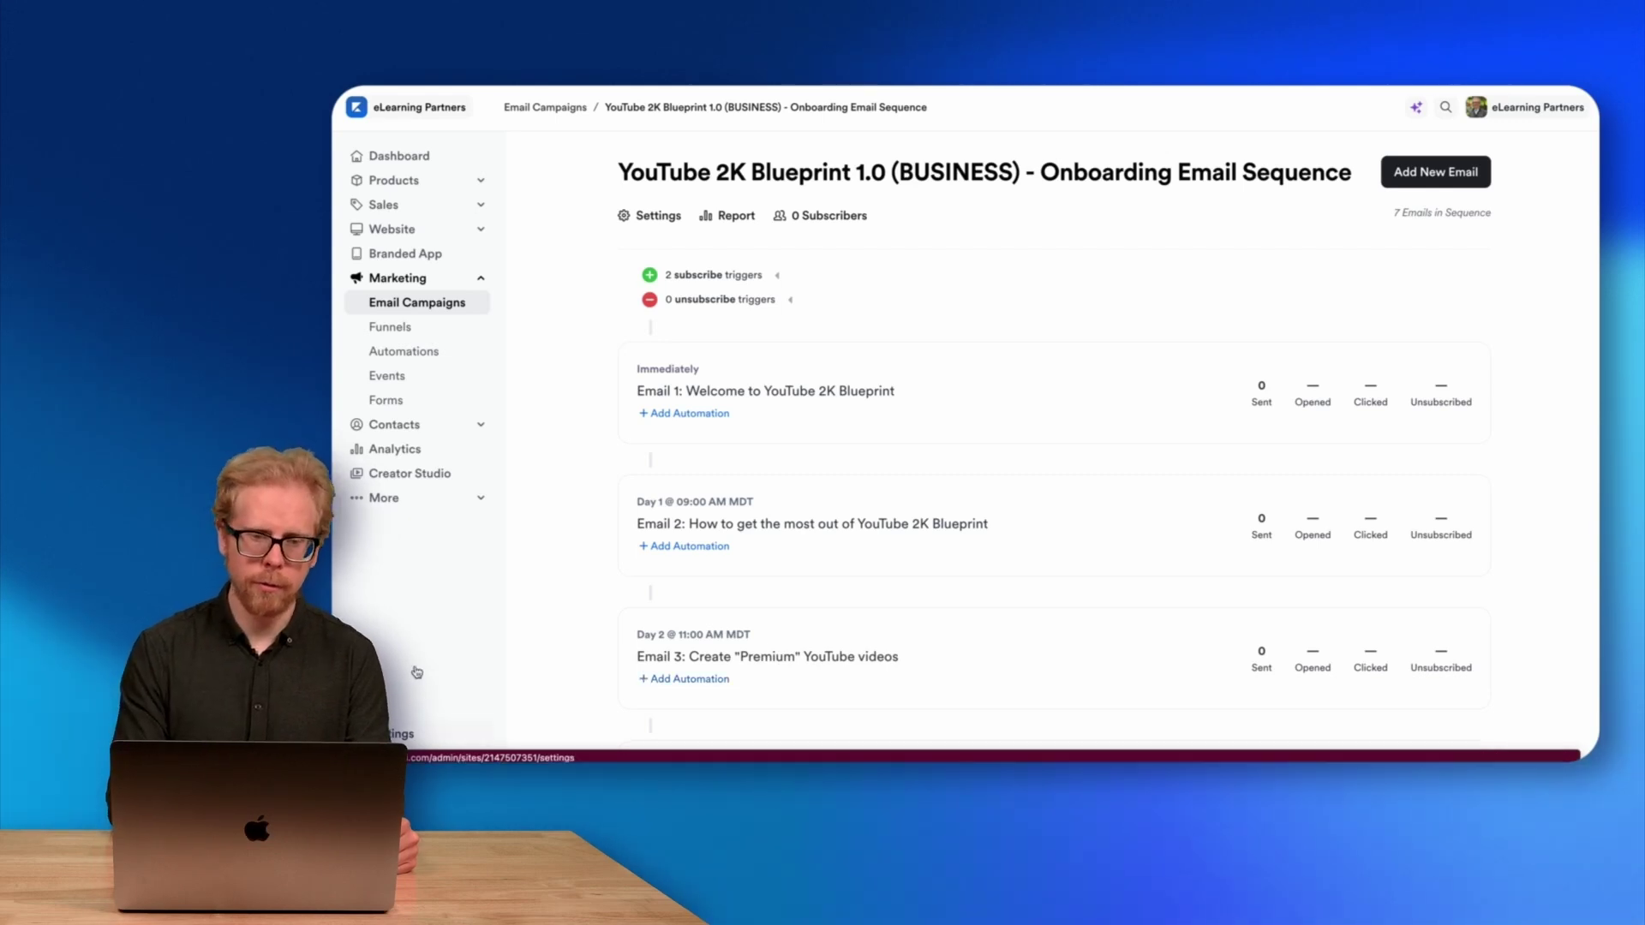
Expand the onboarding sequence's subscribe triggers, and open Email 1: Welcome to YouTube 2K Blueprint to examine its settings and content
click(778, 277)
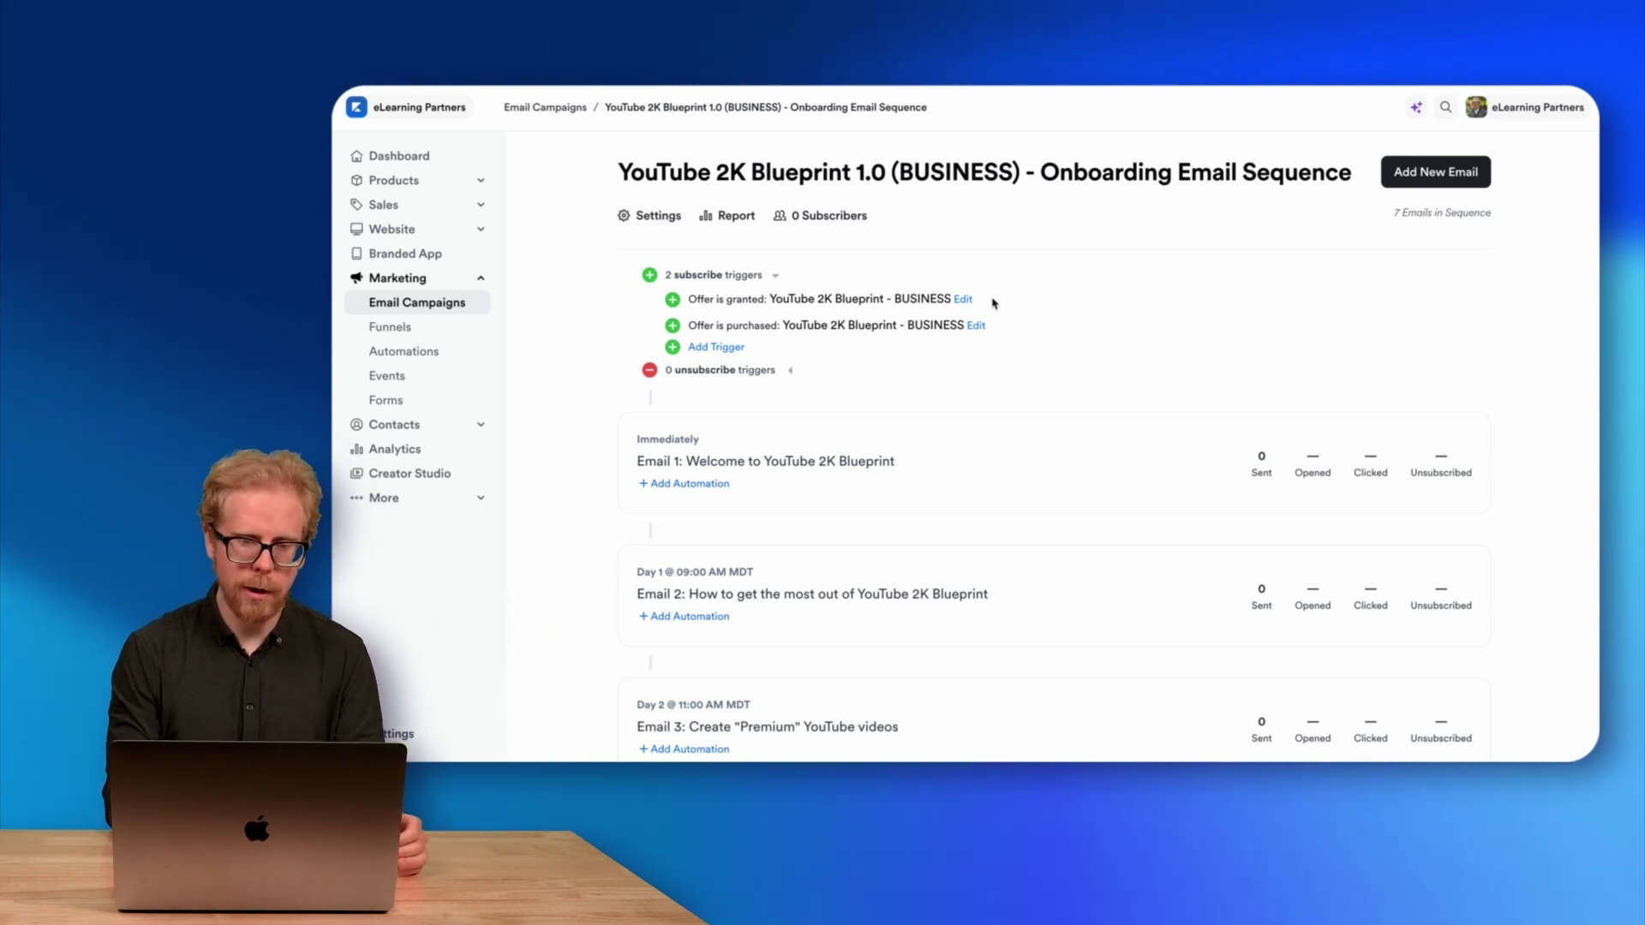
click(778, 468)
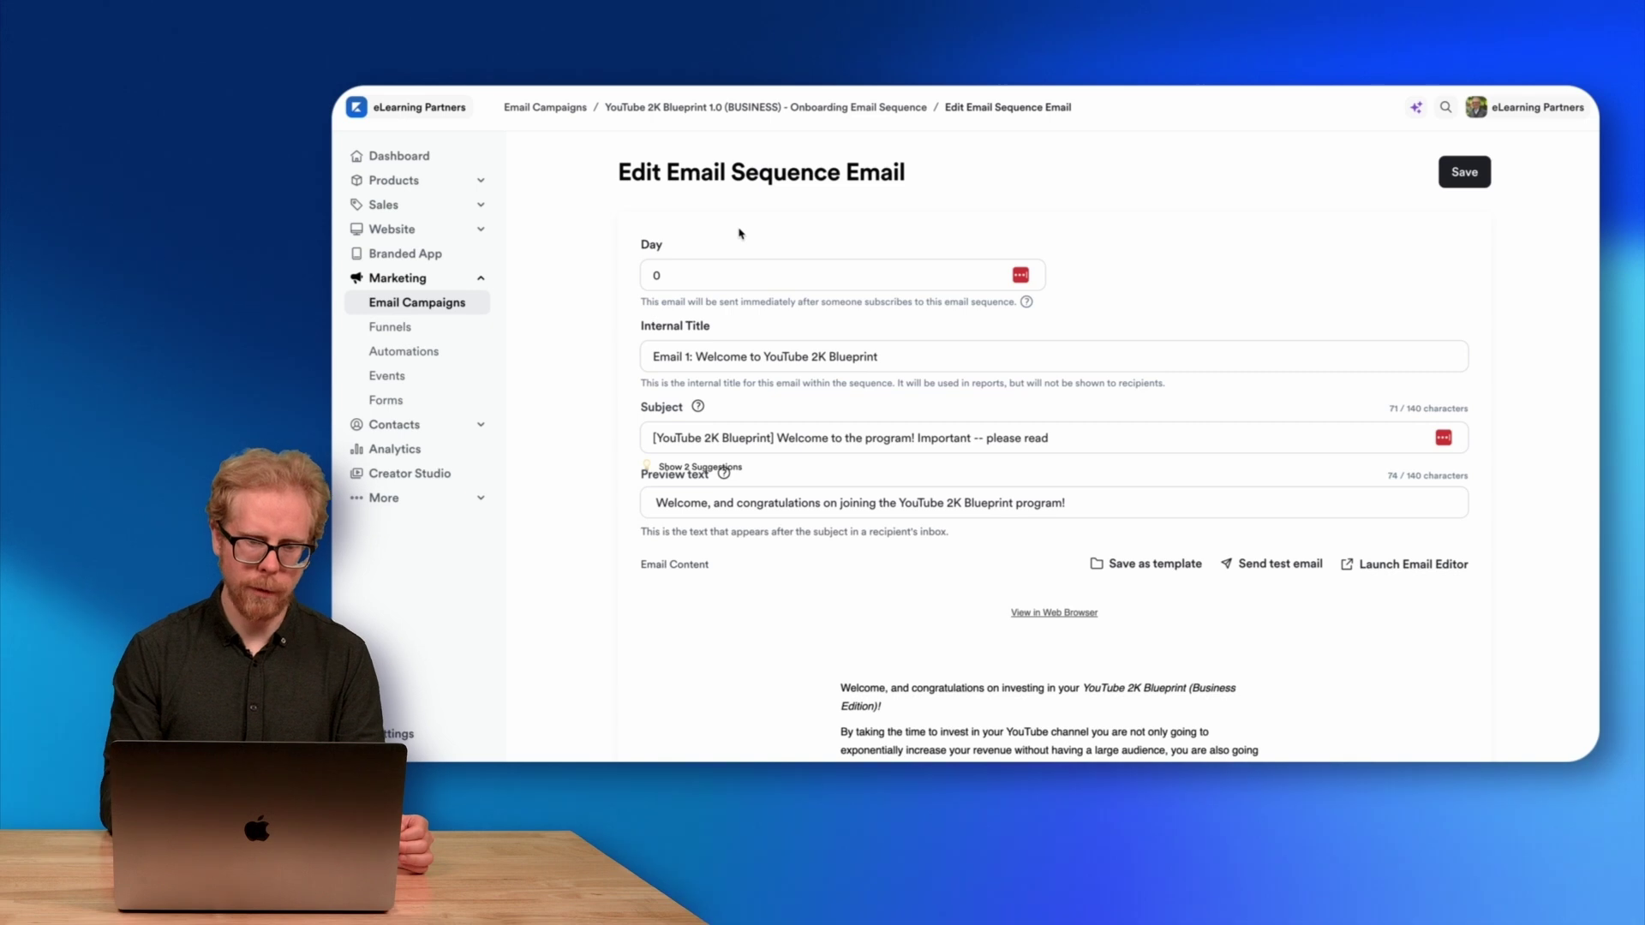
scroll(779, 364, down, 3)
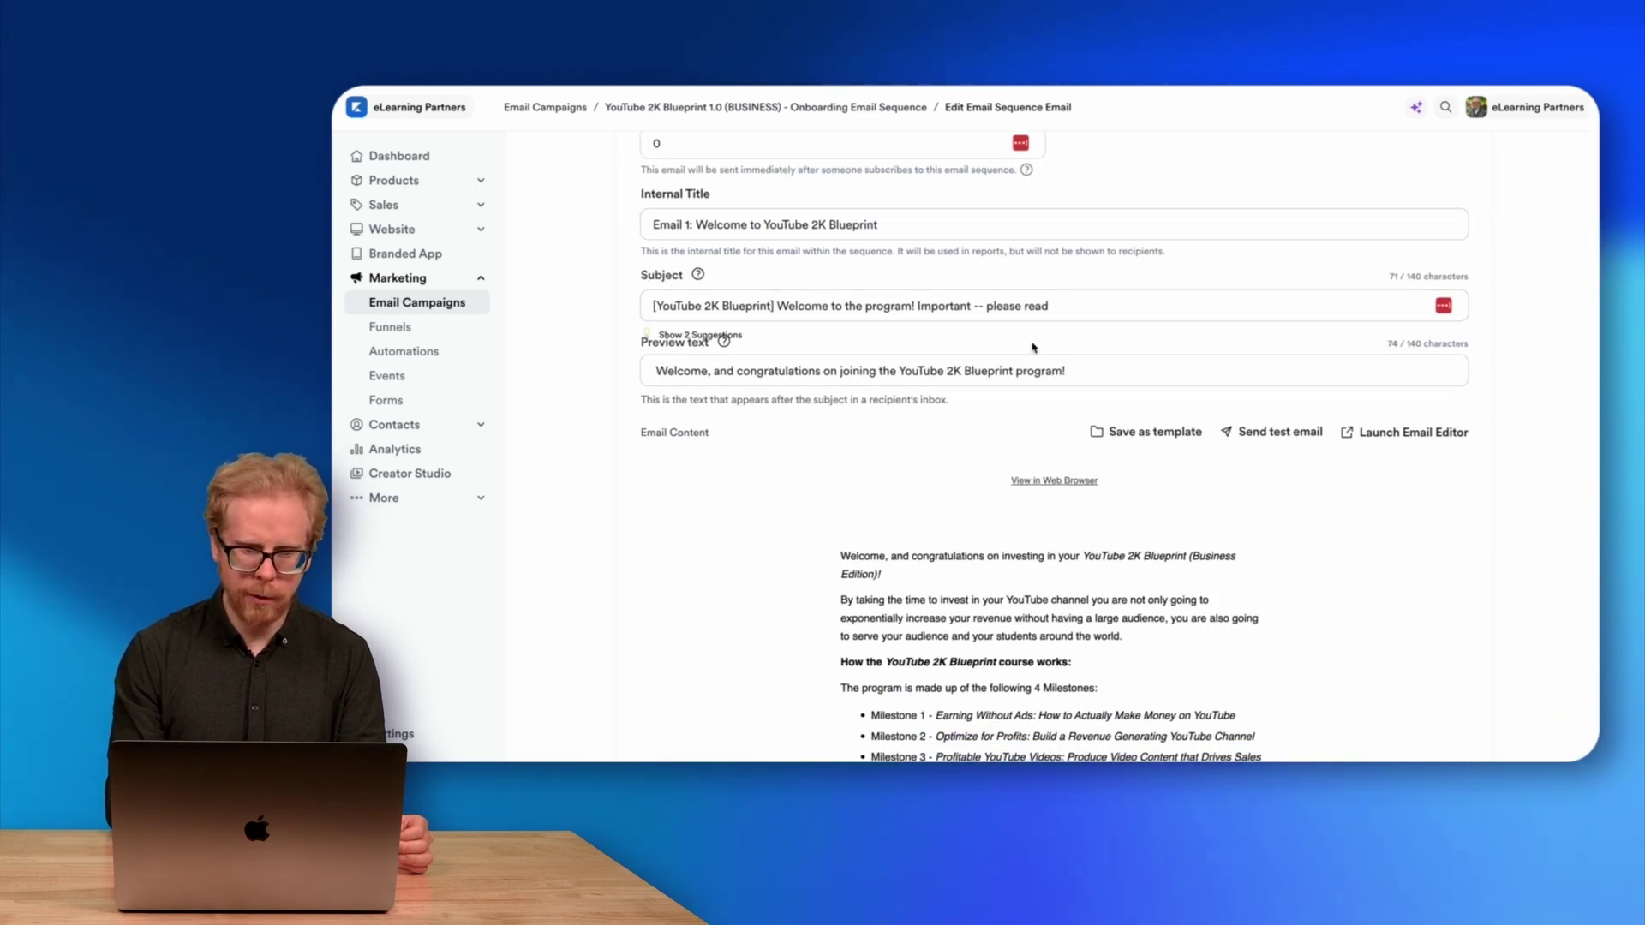
scroll(1018, 369, down, 8)
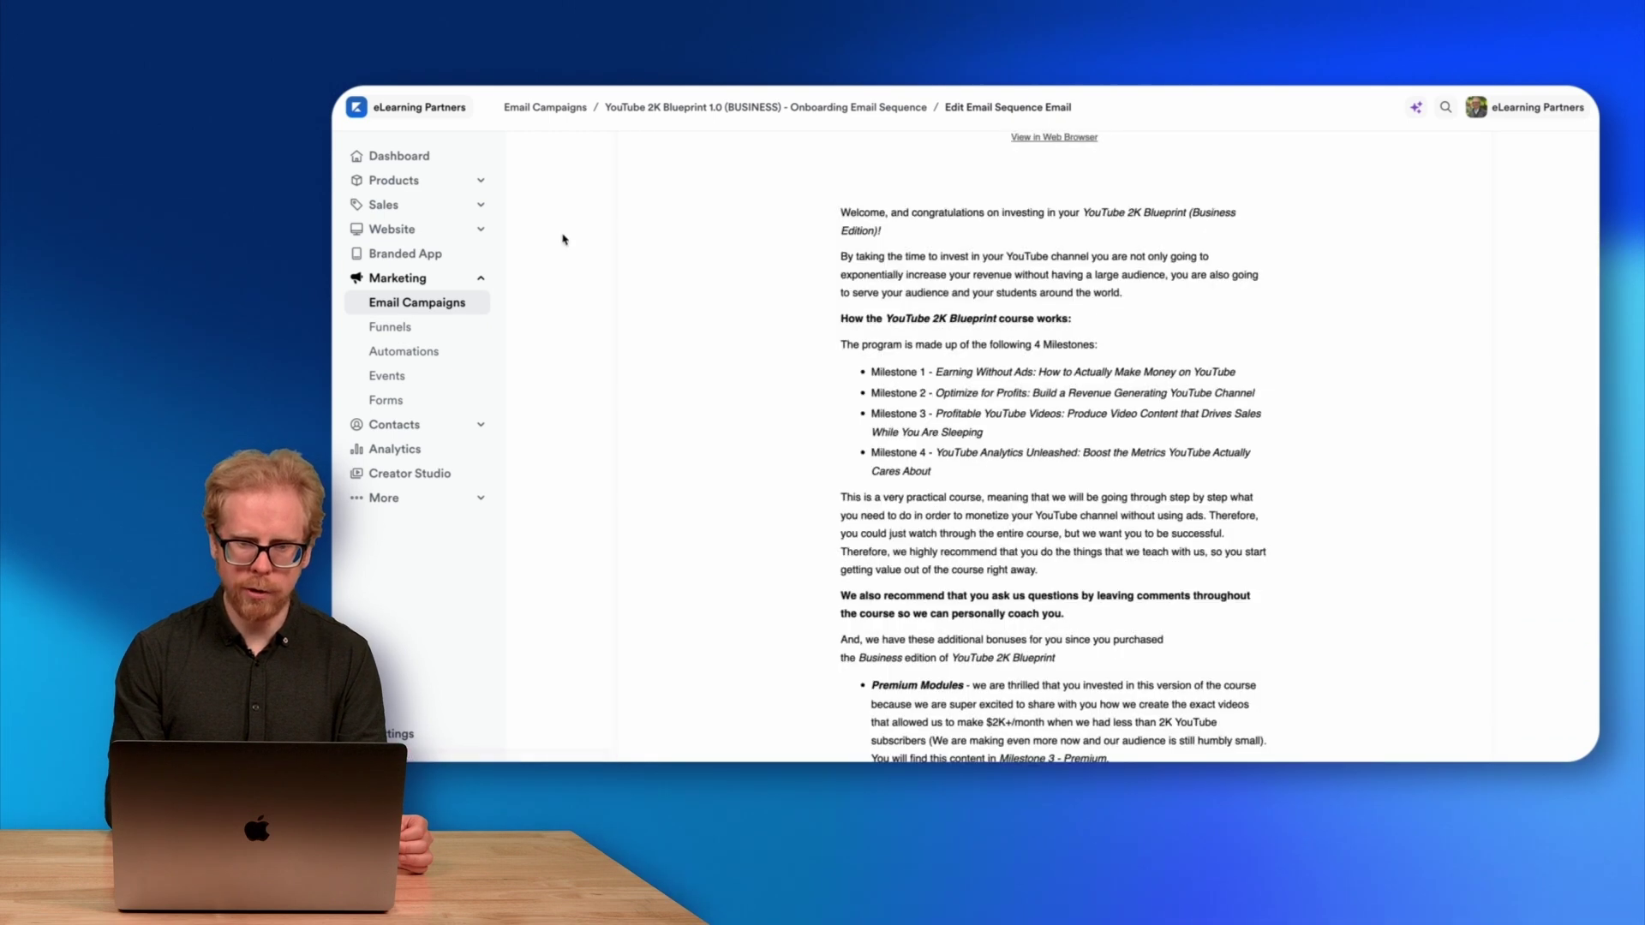
scroll(575, 241, up, 1)
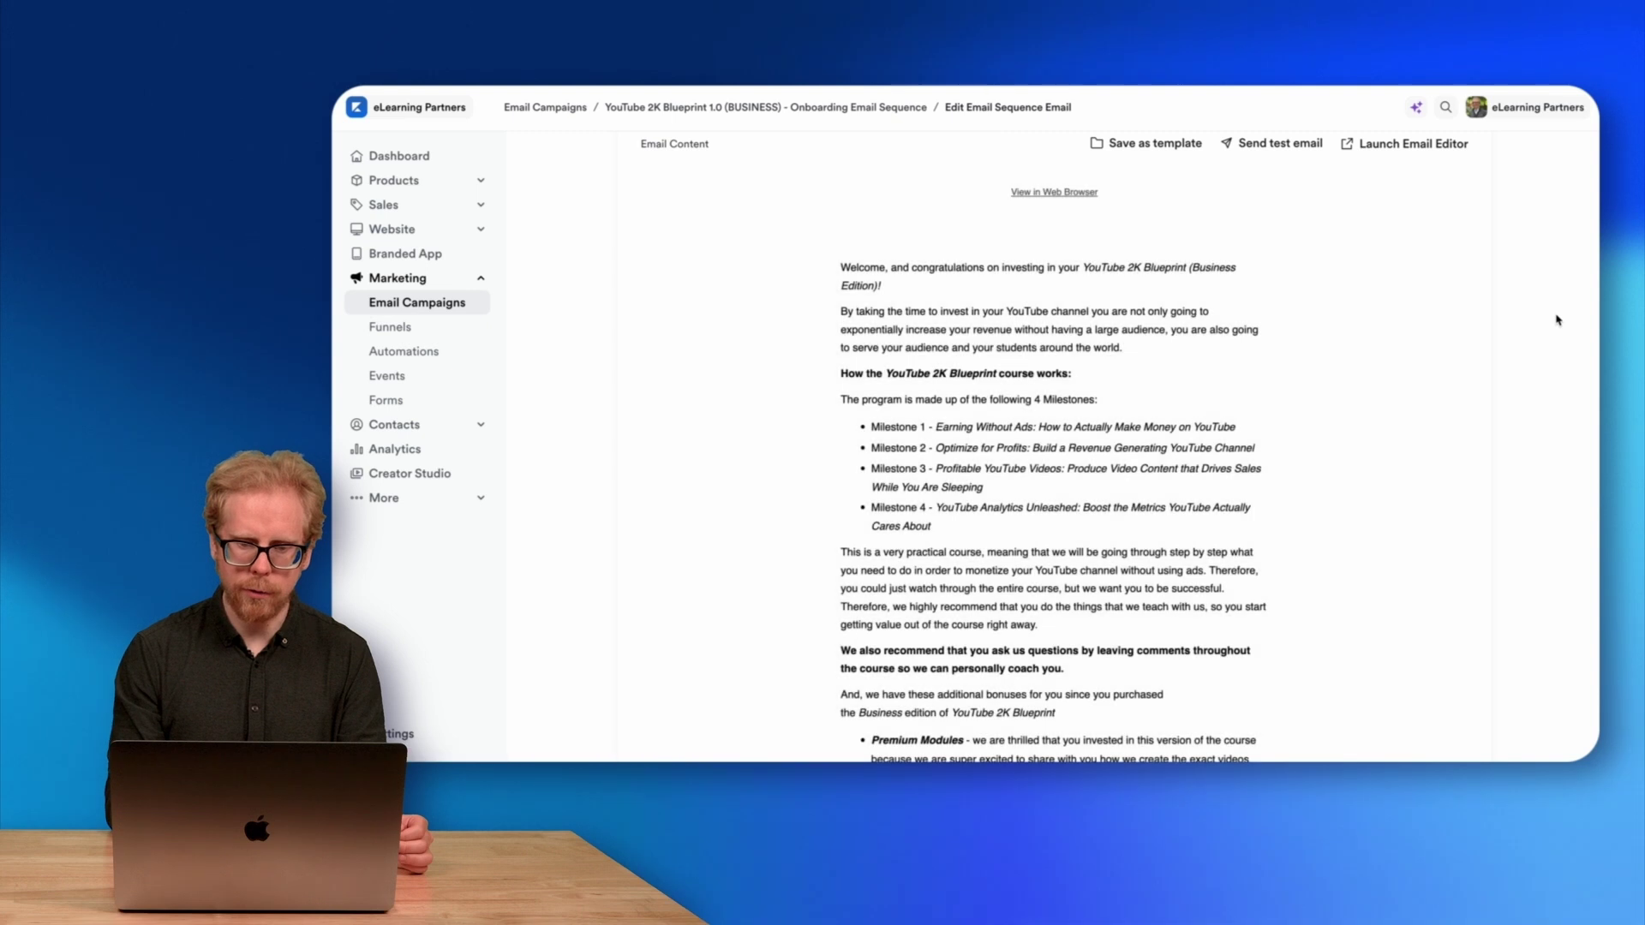
scroll(1557, 319, down, 2)
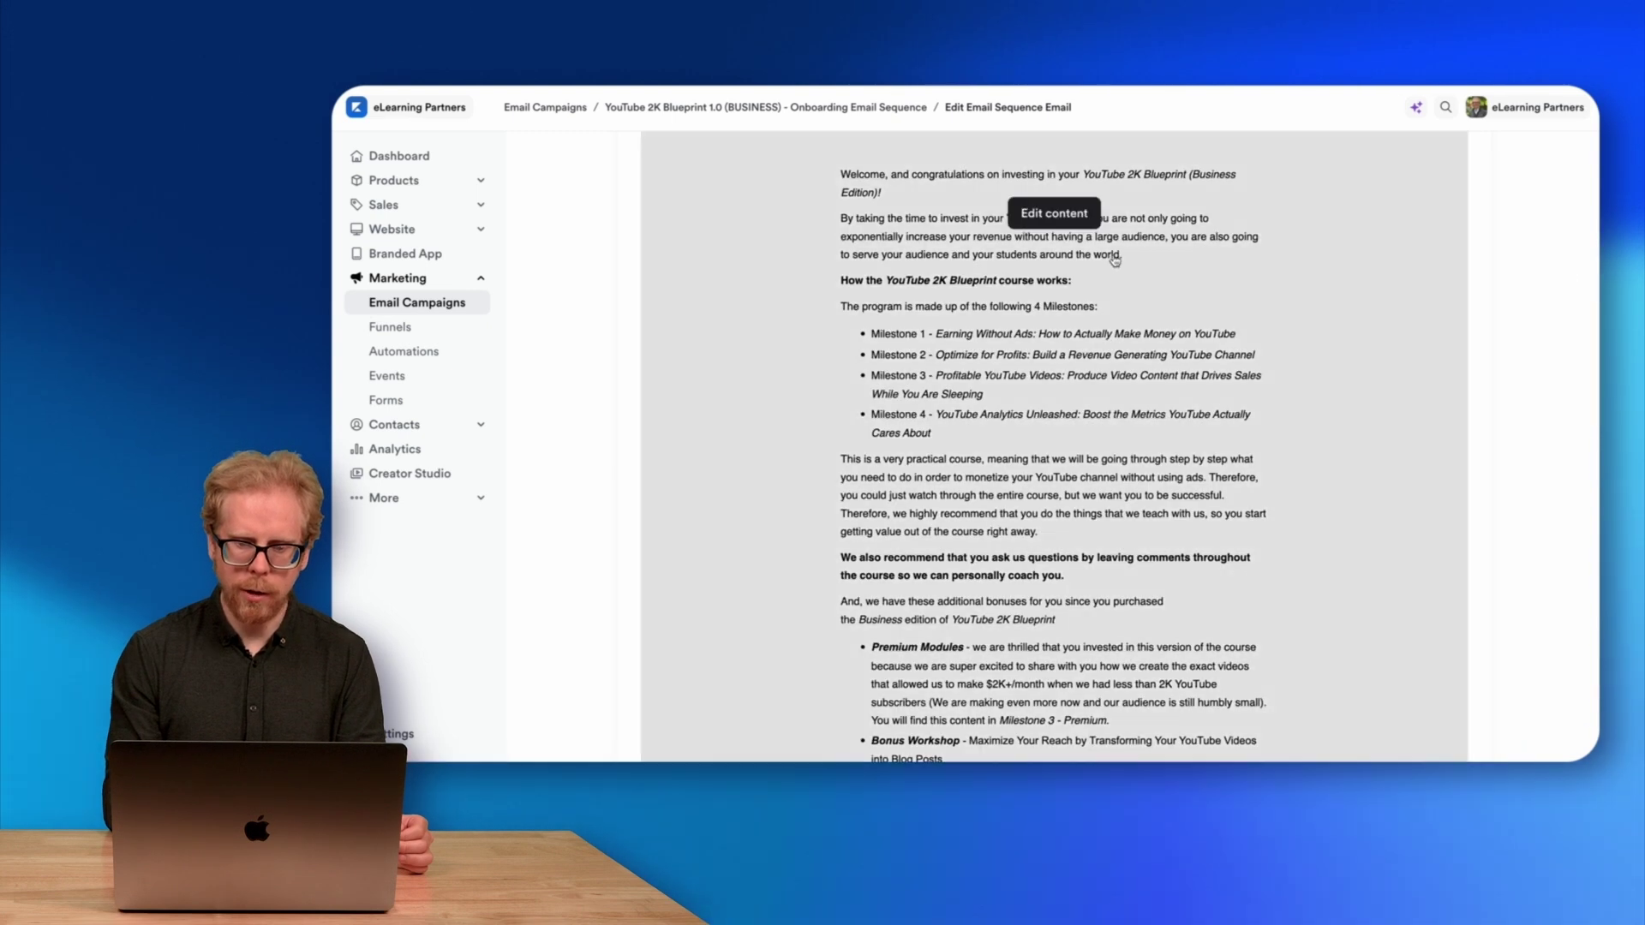
scroll(1542, 254, down, 3)
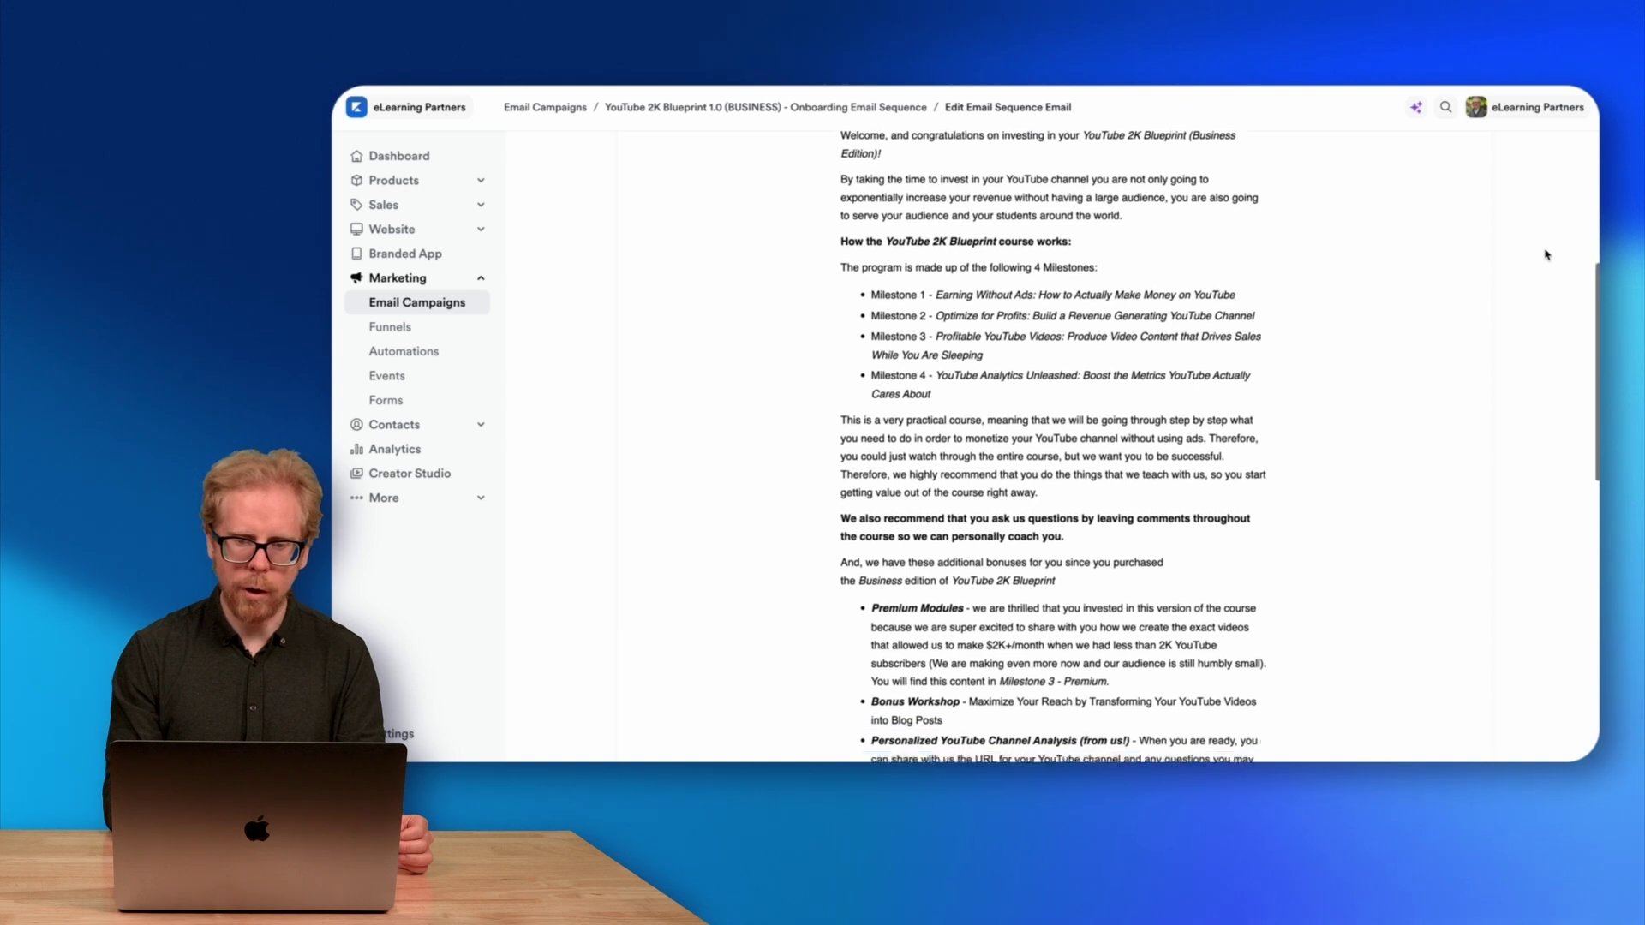
scroll(1547, 254, down, 6)
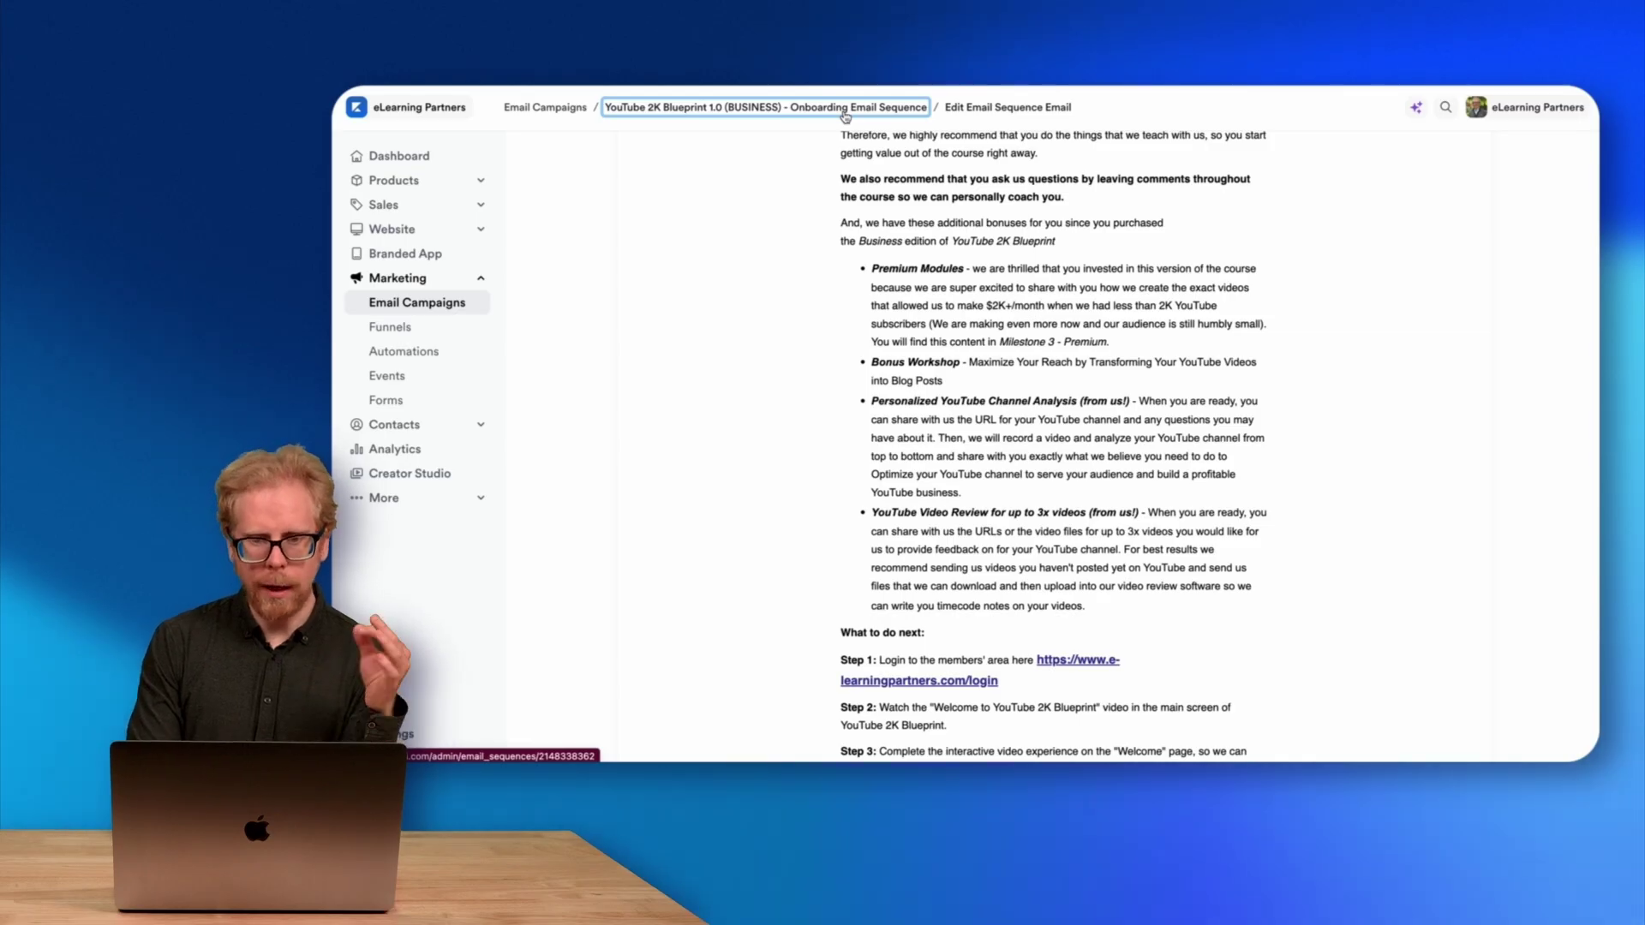
Examine the schedule of the onboarding sequence's emails through Email 7, and return to the Email Campaigns list
click(844, 112)
scroll(770, 371, down, 3)
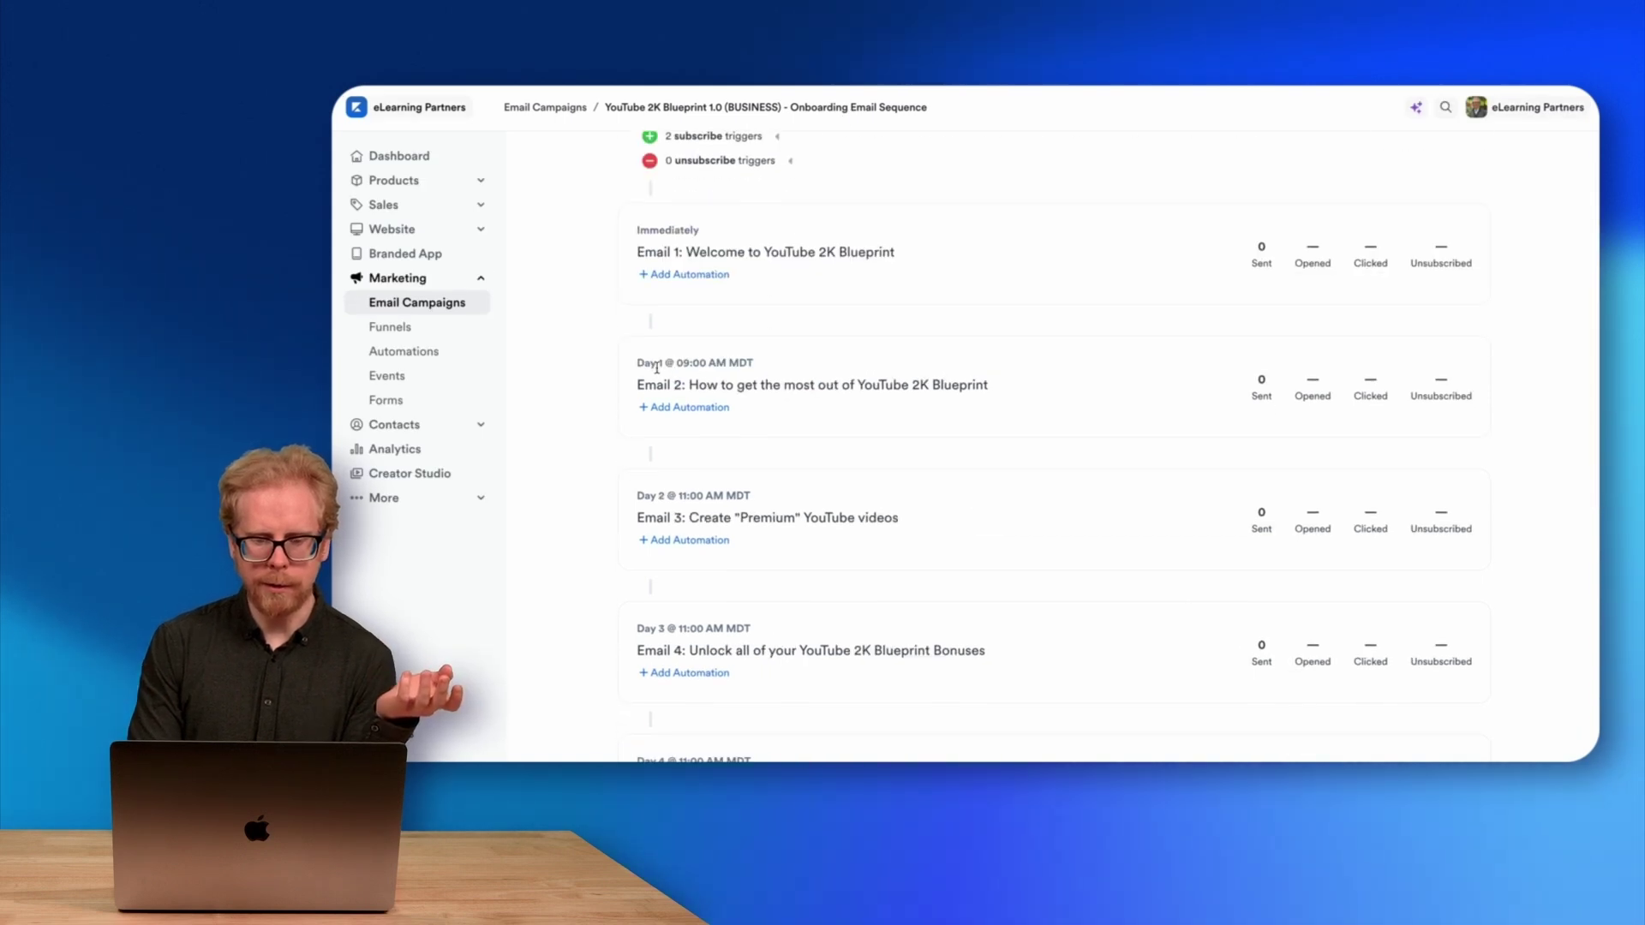
scroll(657, 369, down, 8)
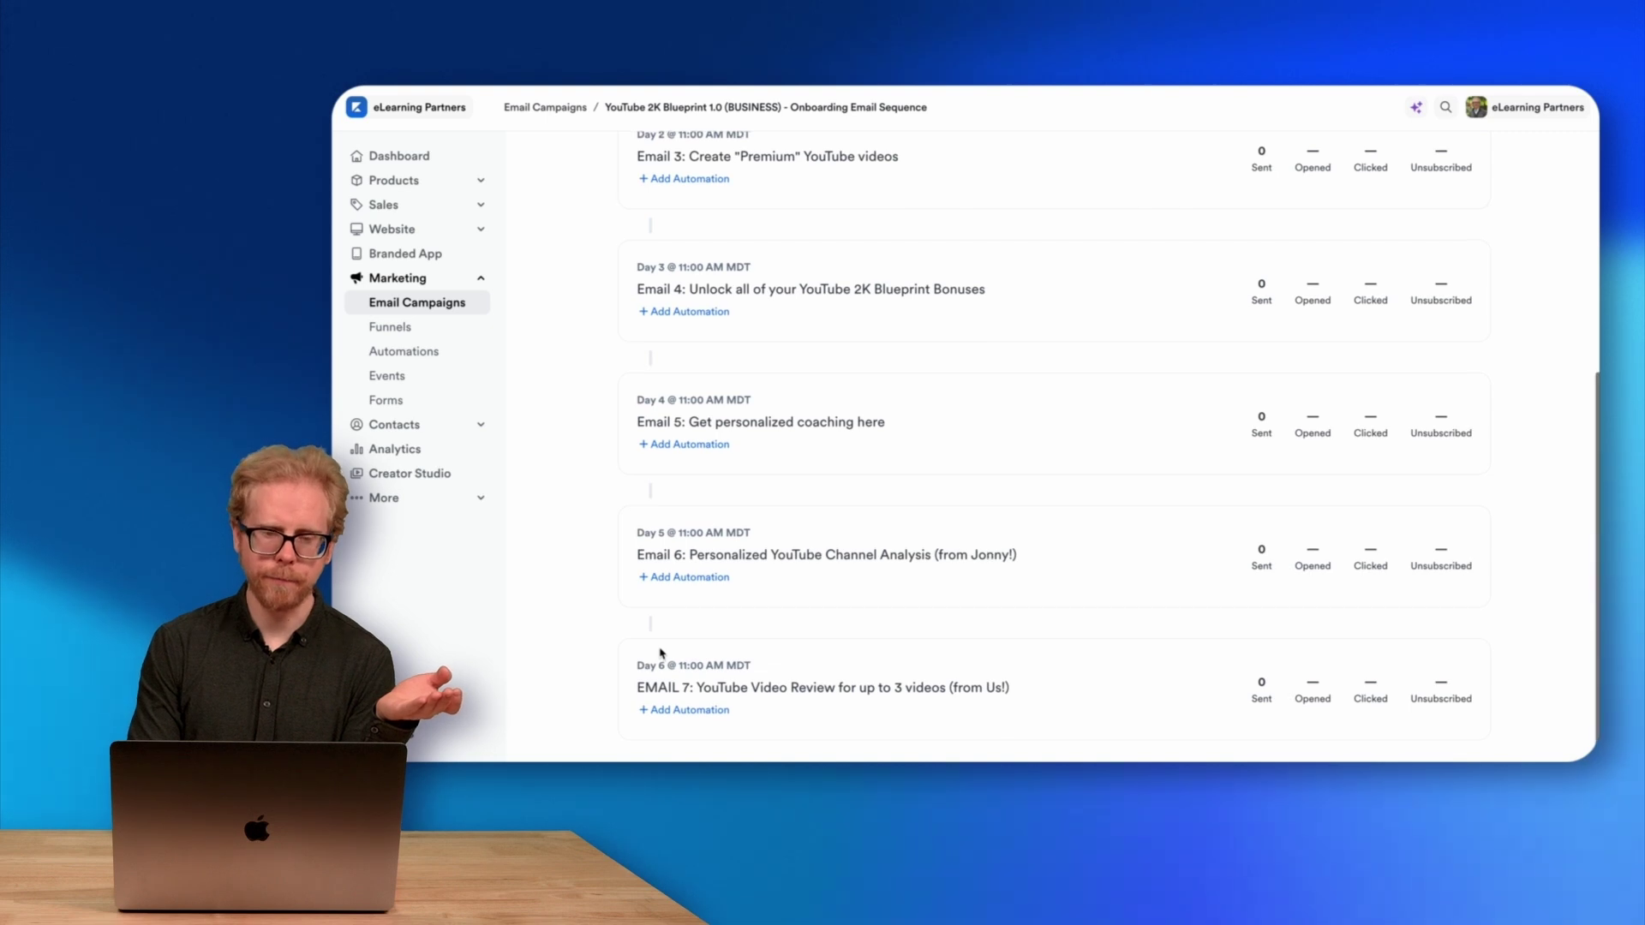
scroll(661, 653, up, 10)
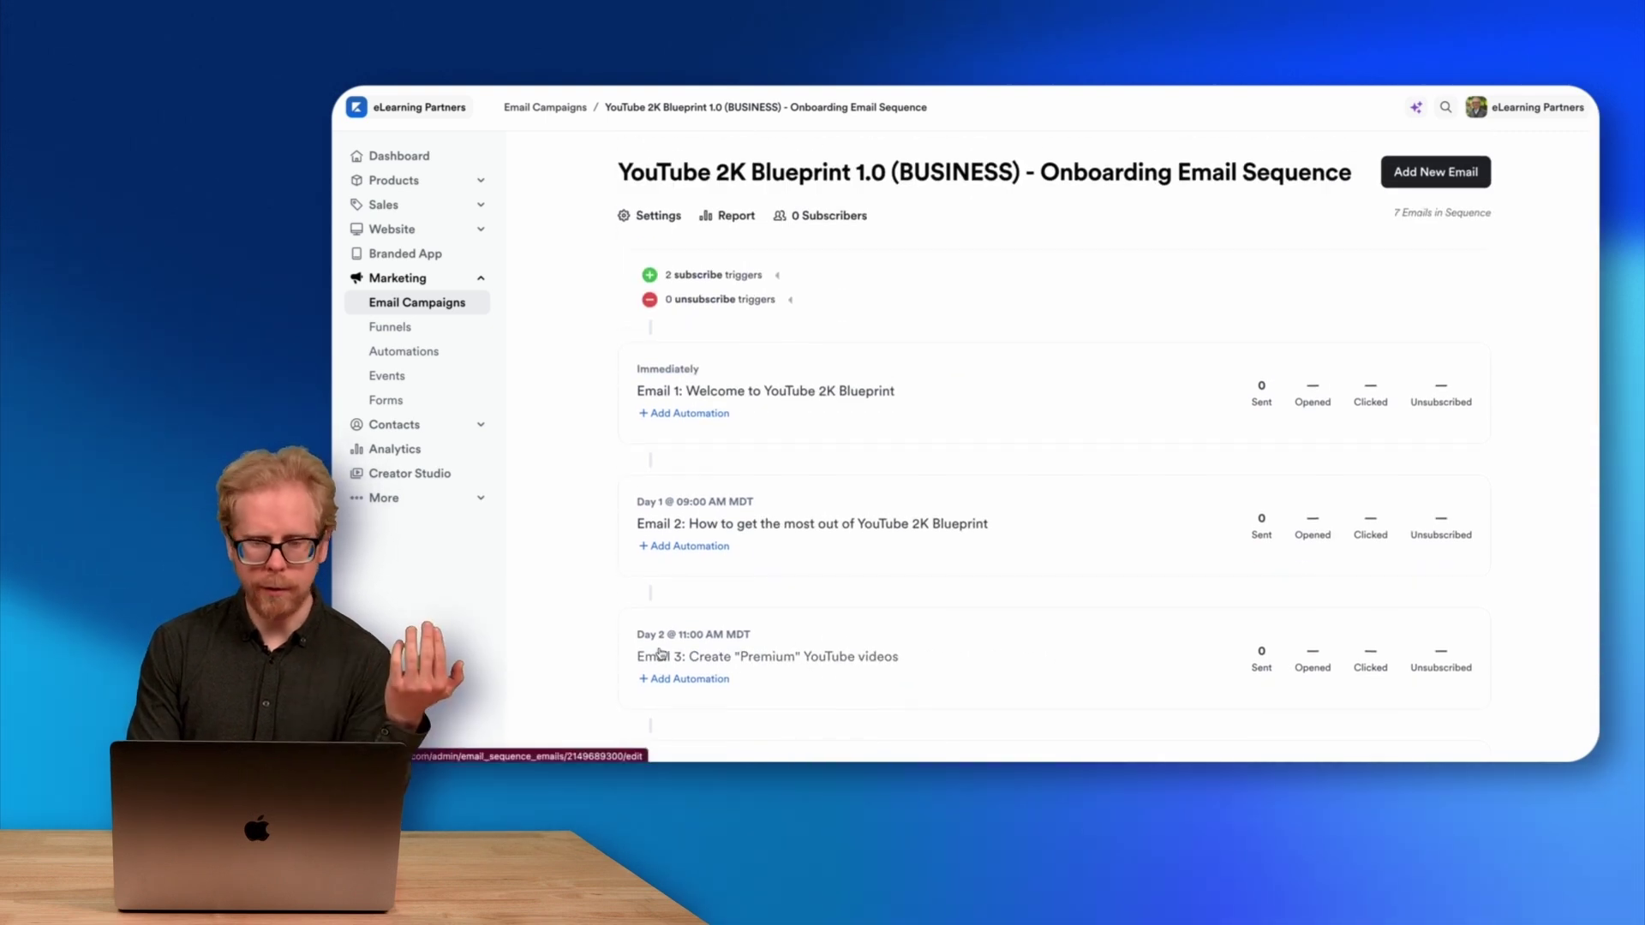
scroll(660, 653, down, 6)
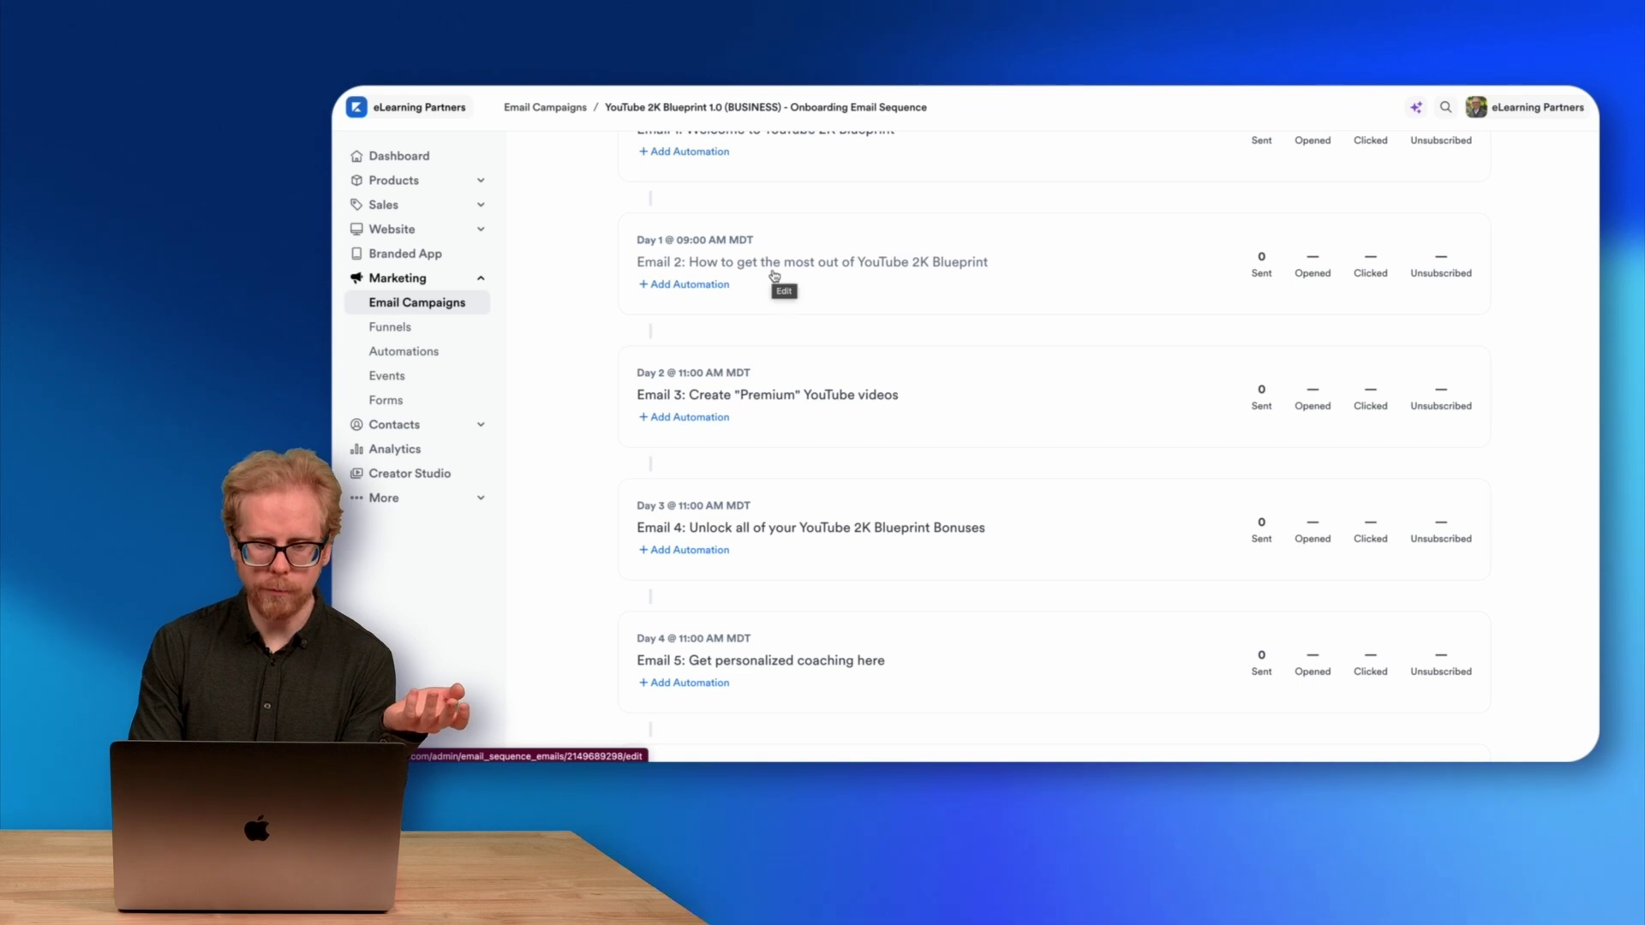
scroll(774, 275, down, 4)
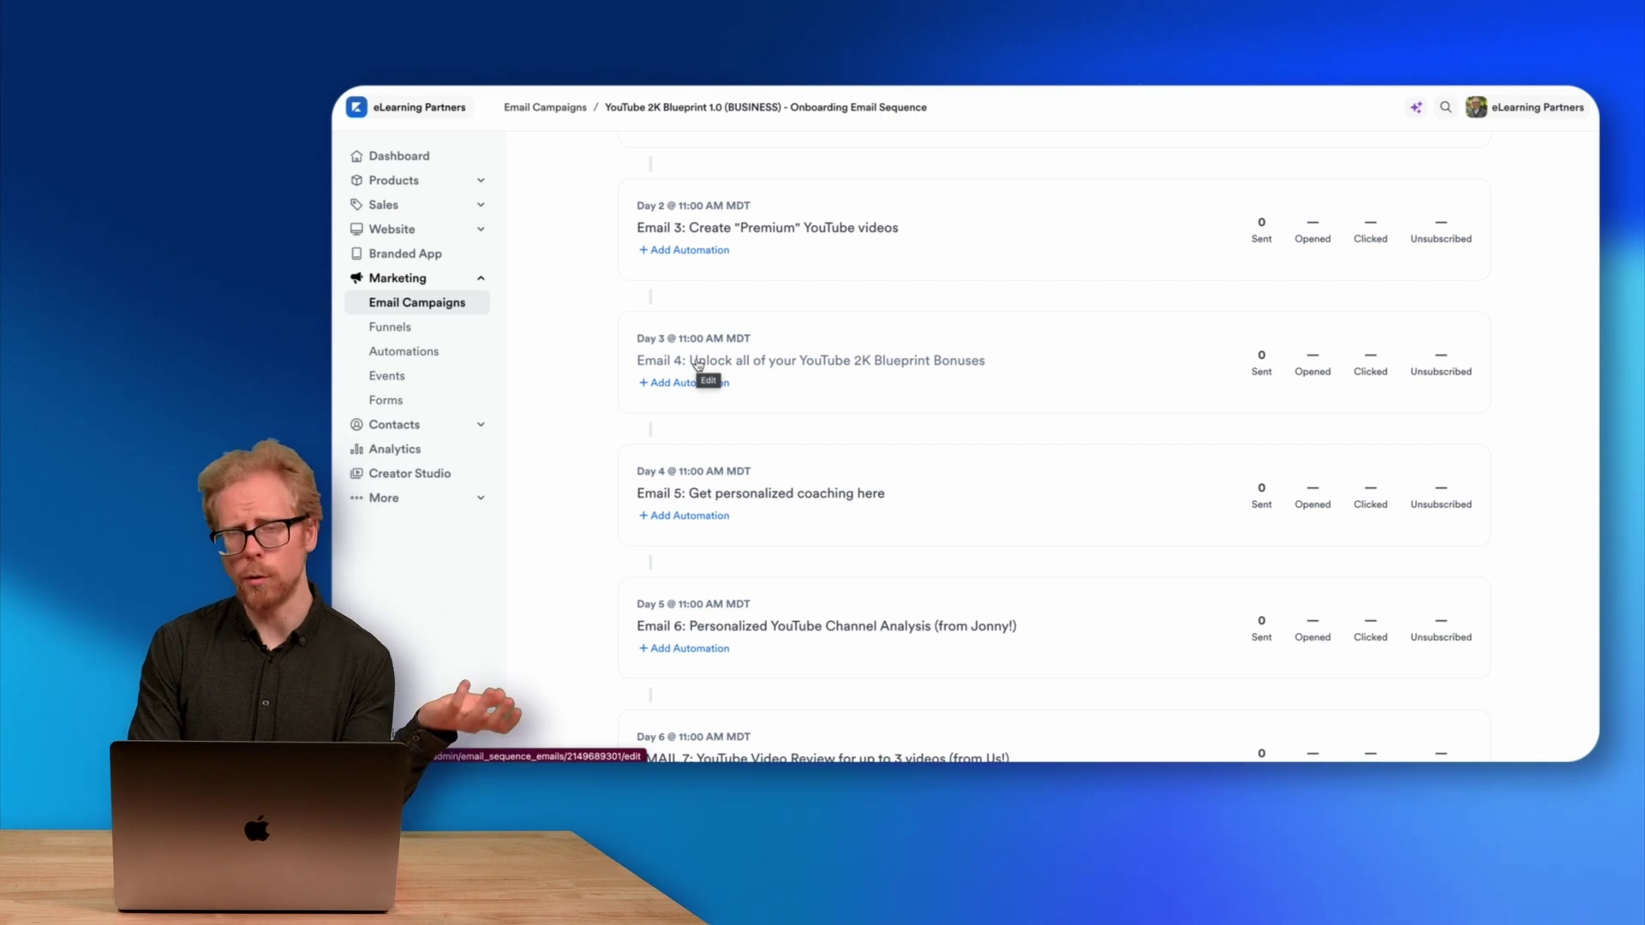
scroll(698, 364, down, 2)
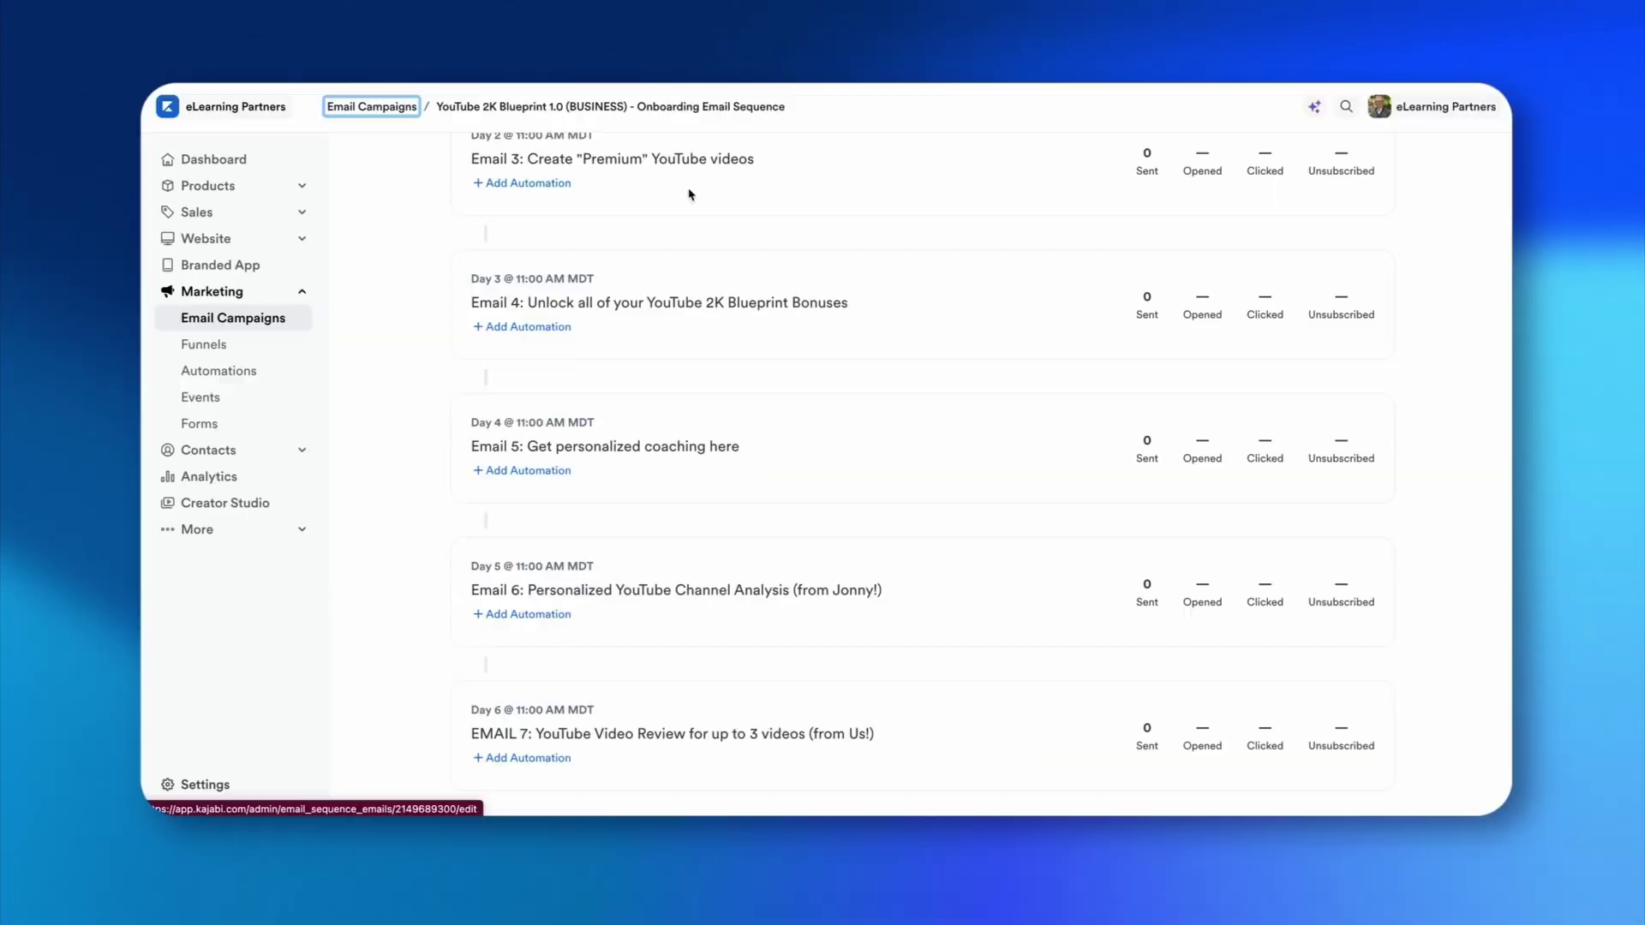
click(545, 108)
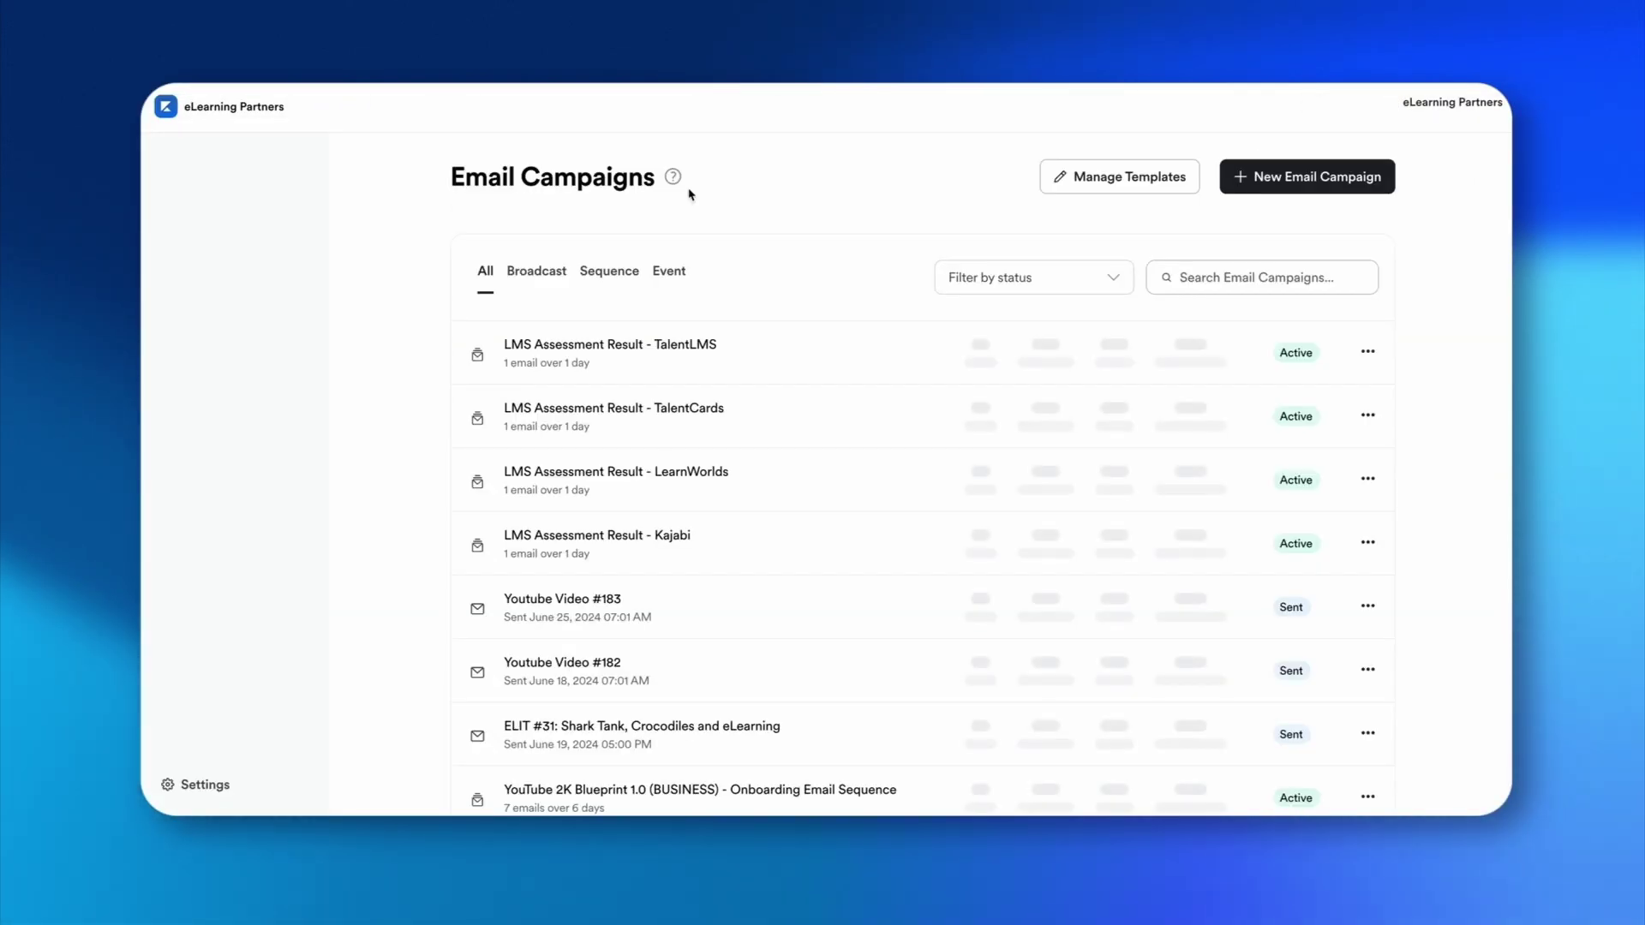
Search the sequence campaigns for masterclass and open MasterClass 2.0 Sales Sequence (Main Sequence)
click(612, 272)
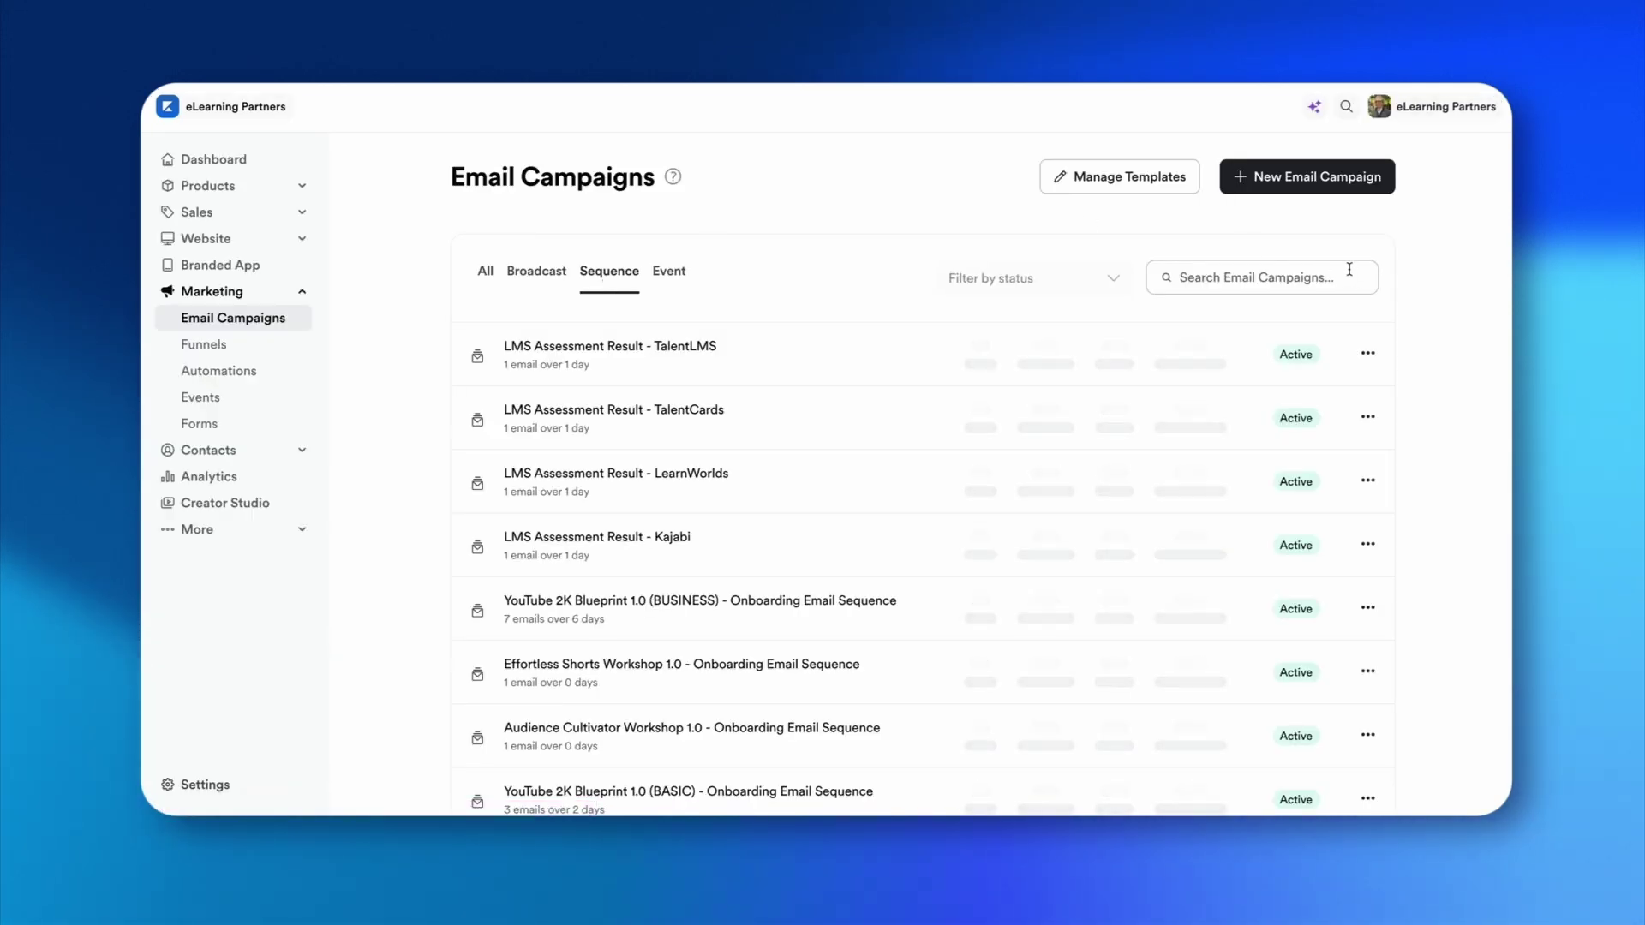
click(1280, 271)
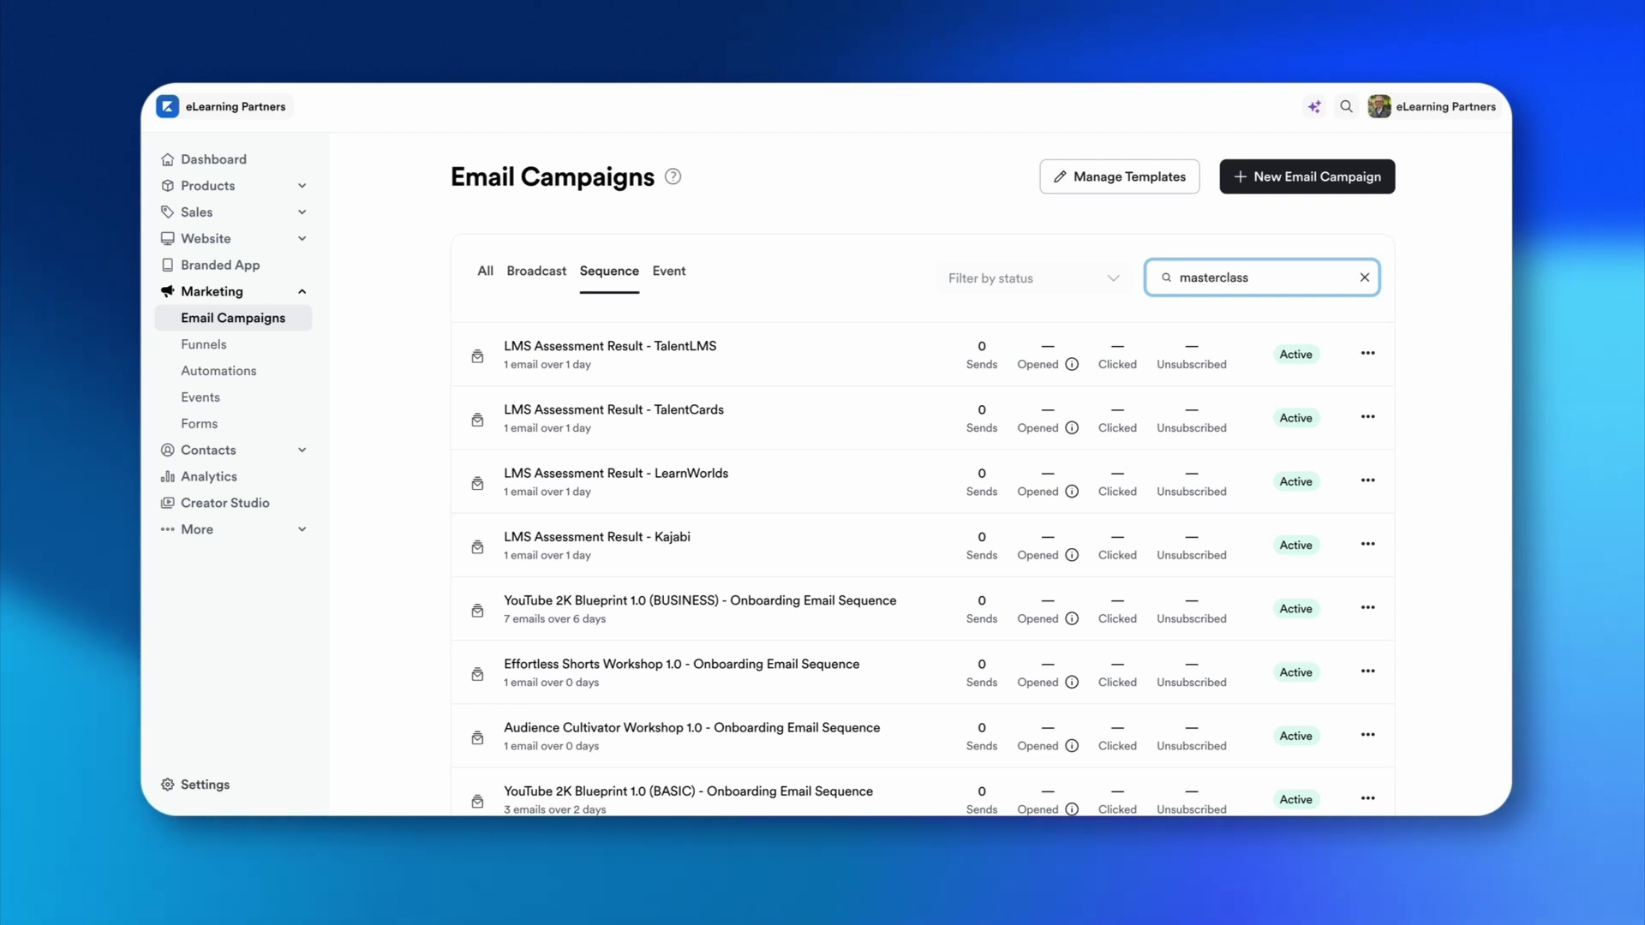
key(Return)
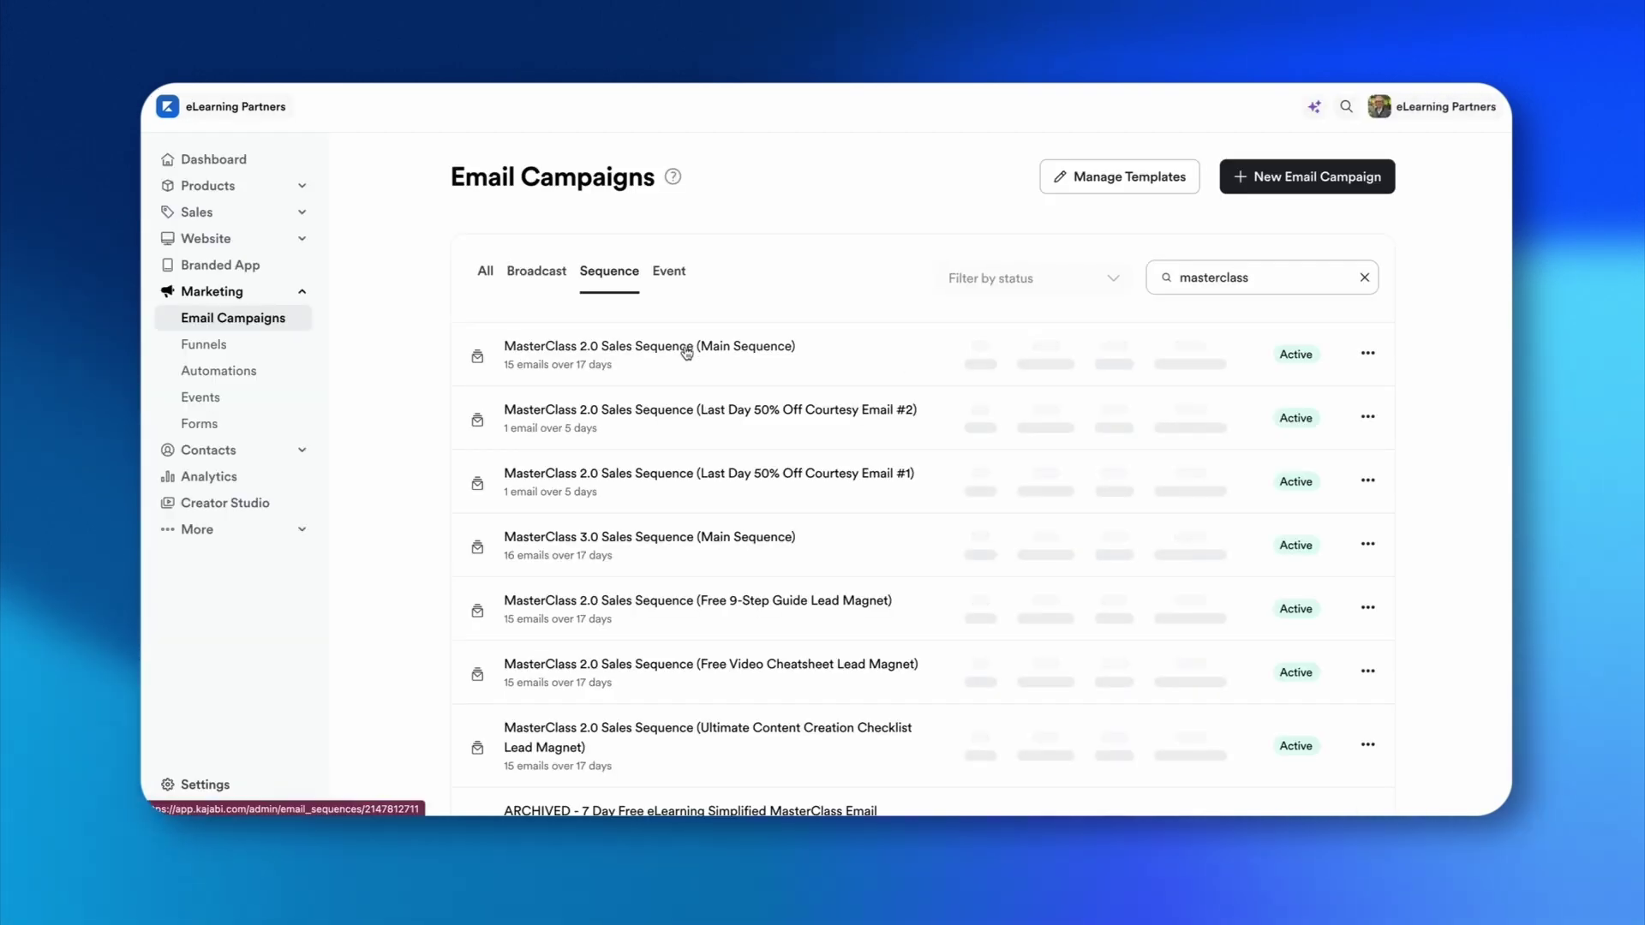
click(686, 353)
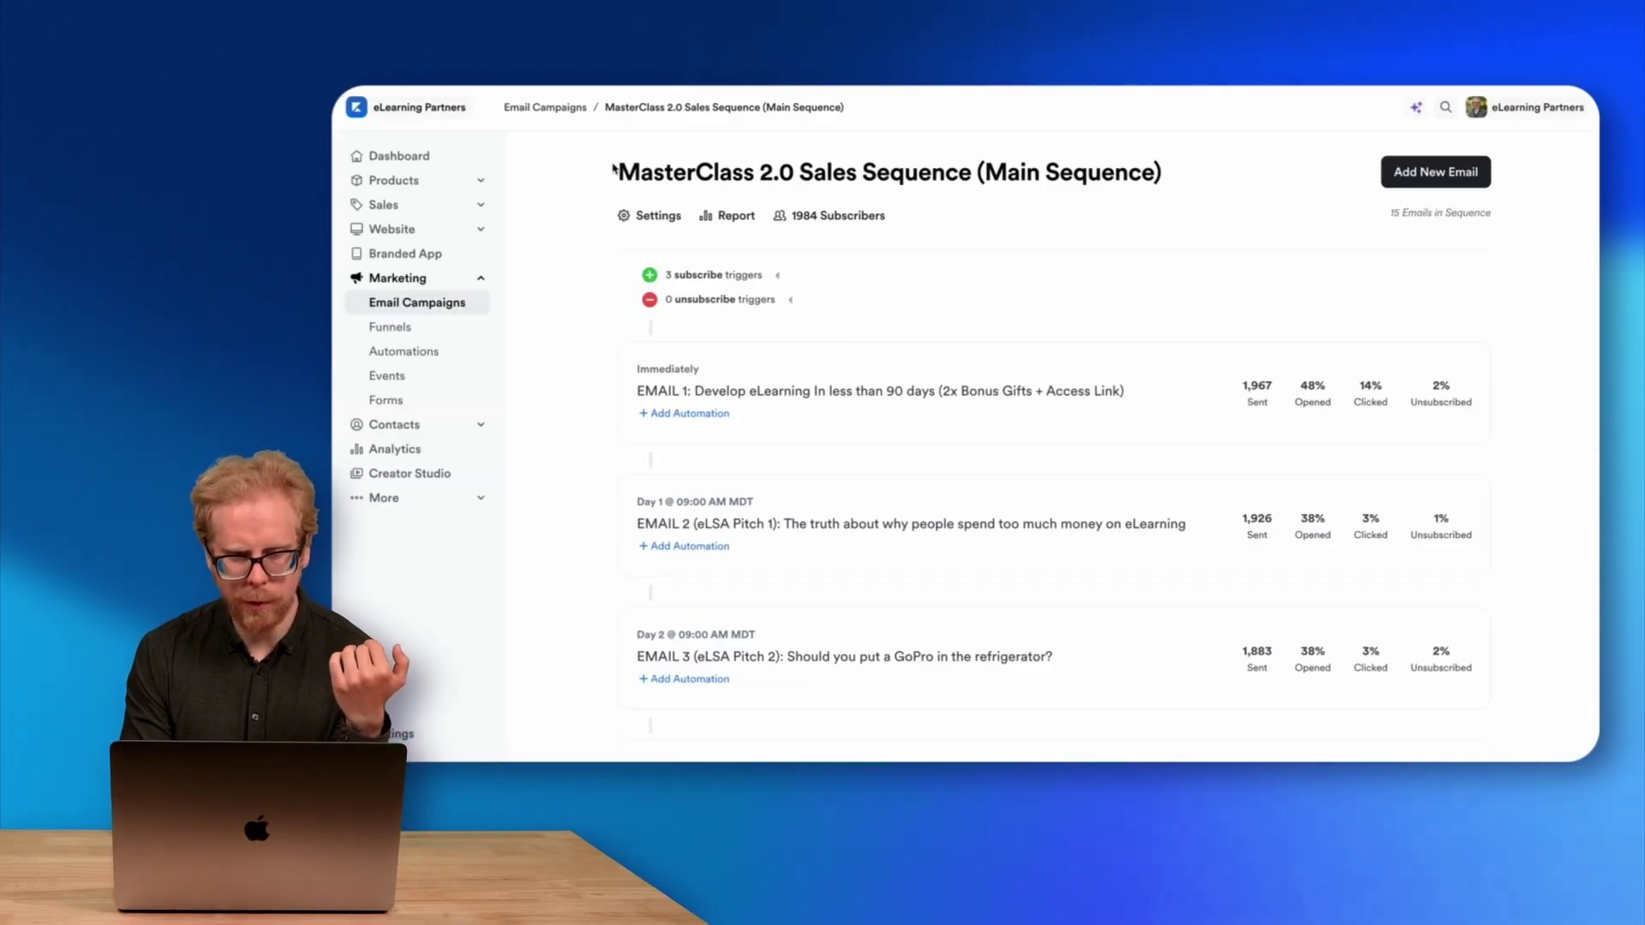
Examine the main MasterClass 2.0 sequence's email subjects, schedule and statistics through Email 17, and return to the Email Campaigns list
drag(614, 169, 1274, 172)
click(1209, 192)
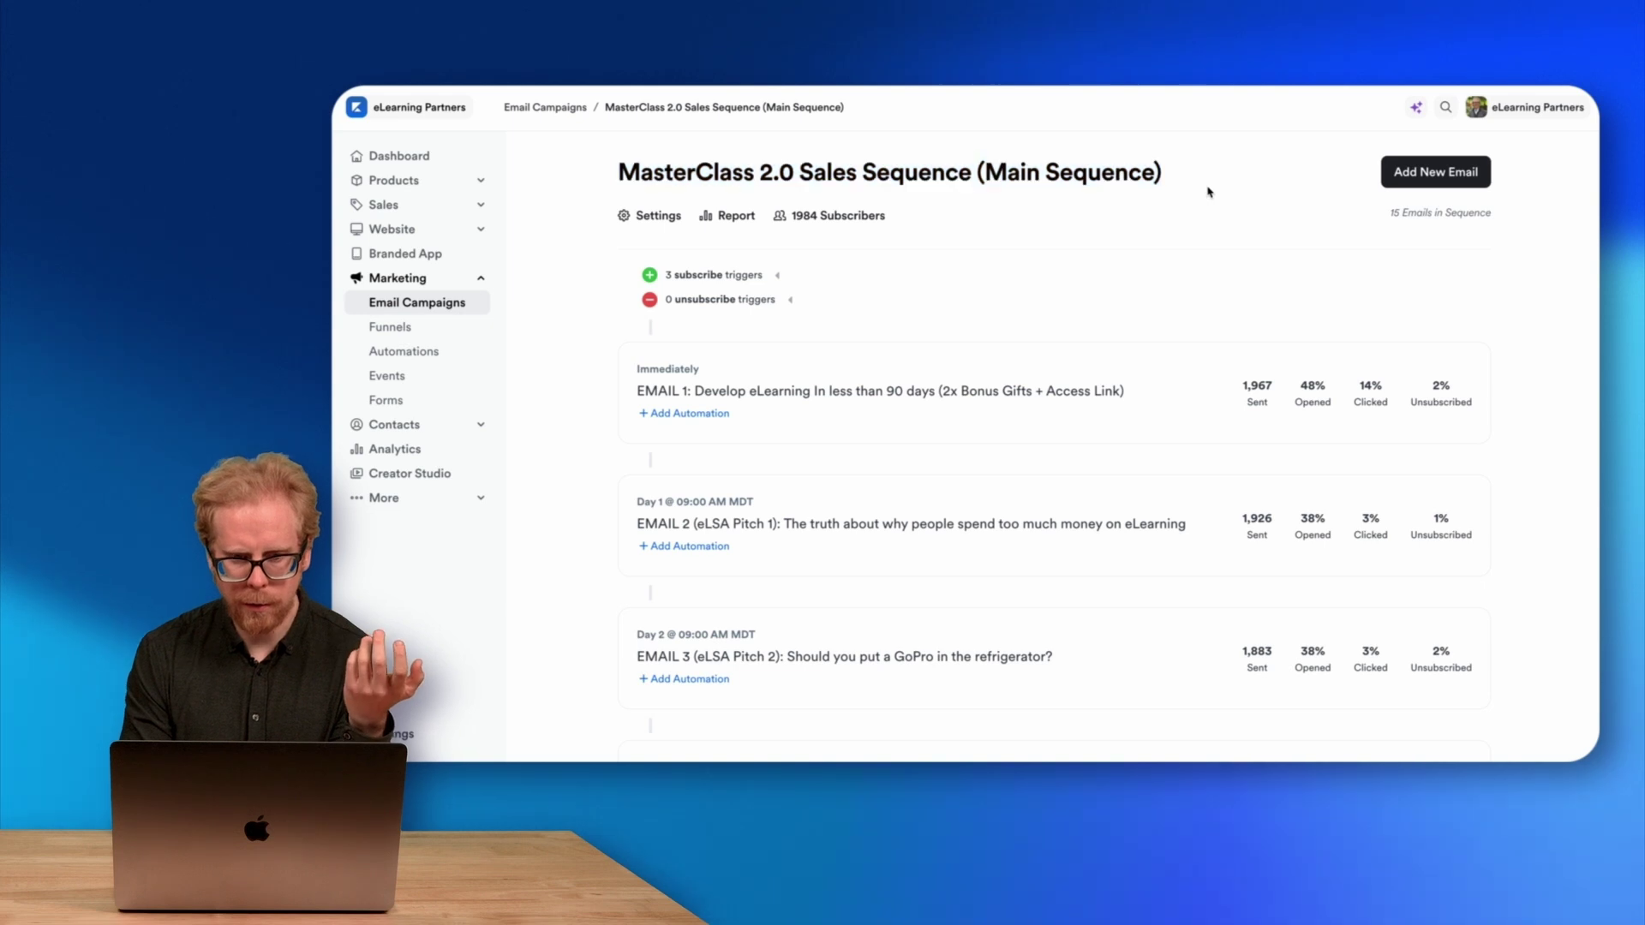
scroll(1008, 284, down, 20)
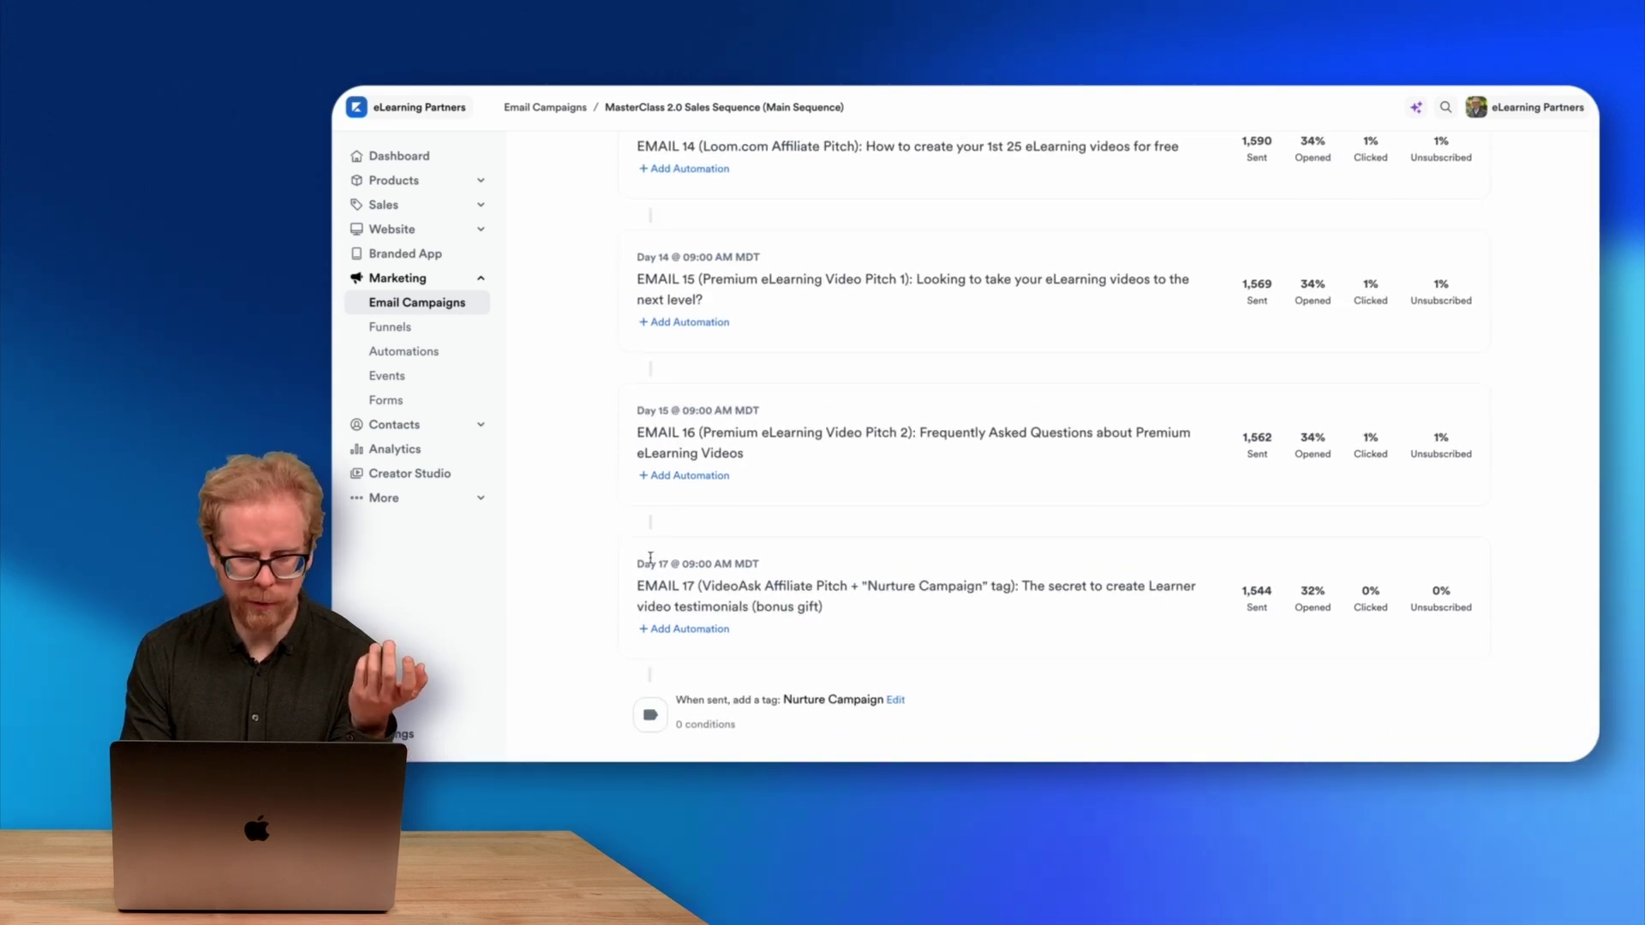
scroll(653, 567, up, 20)
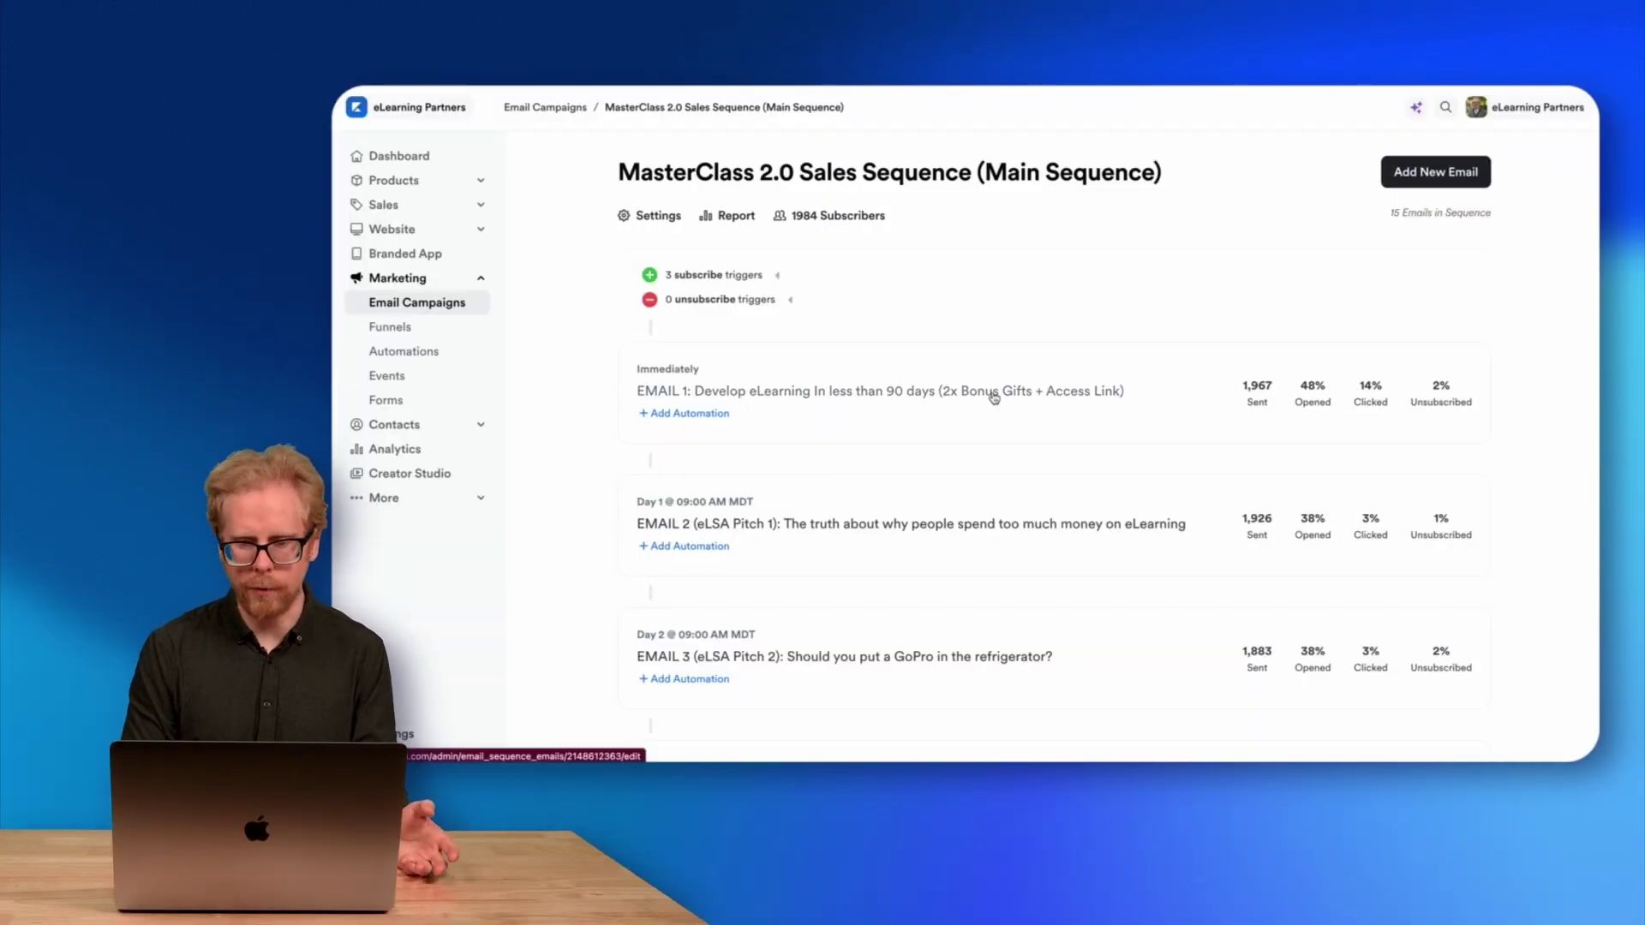
scroll(994, 396, down, 2)
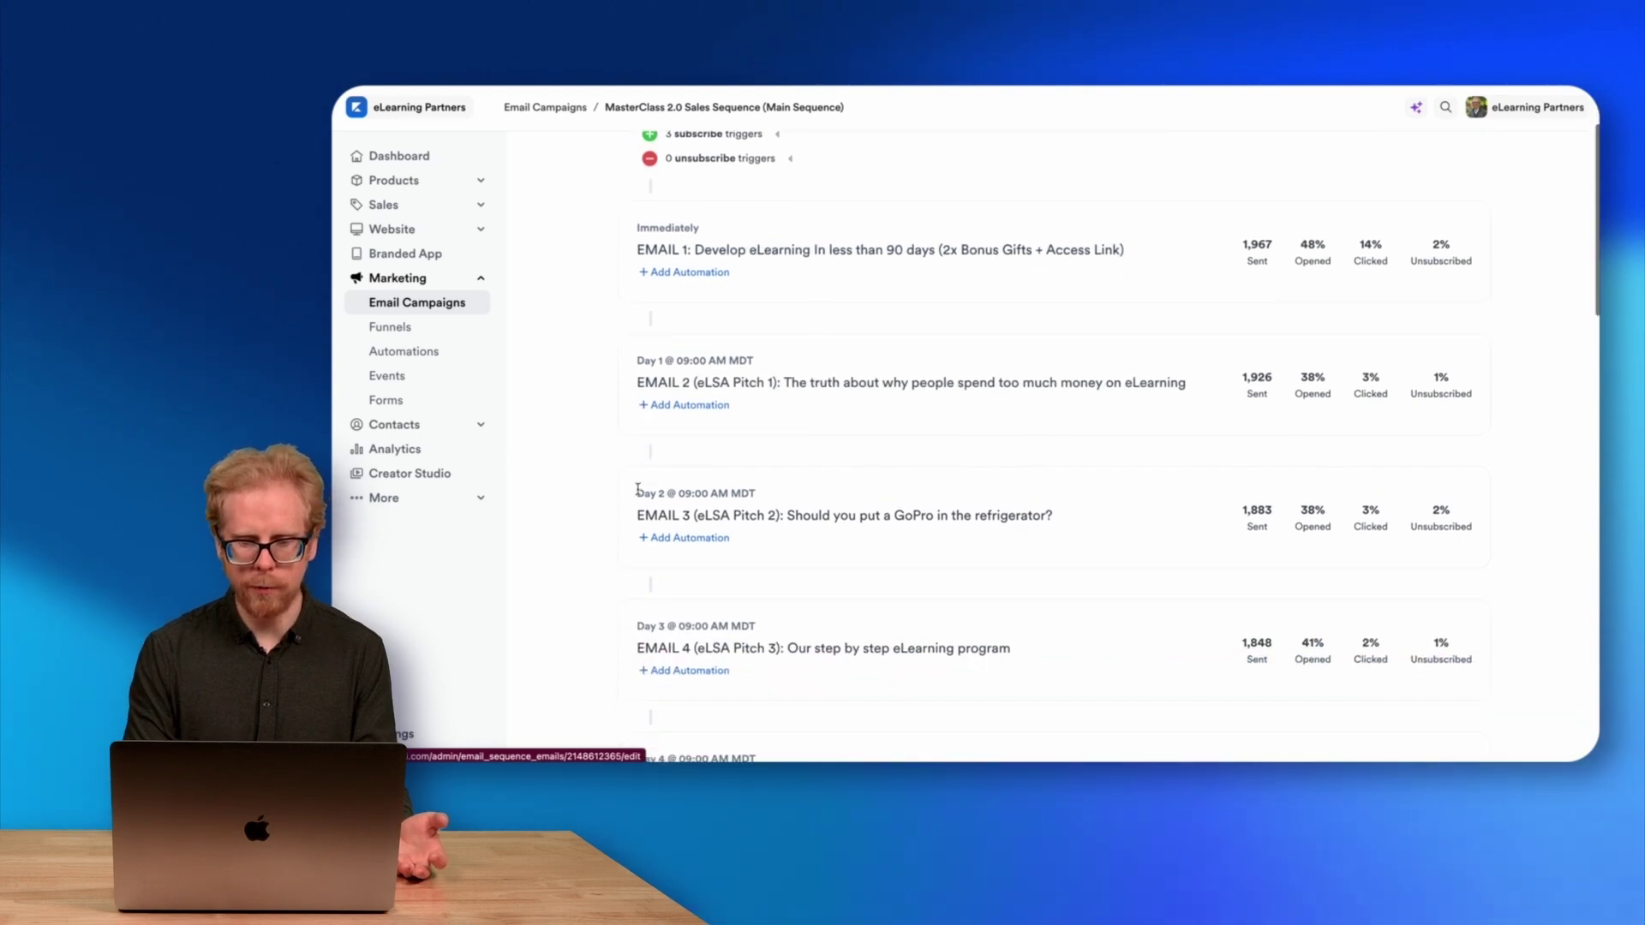
scroll(771, 368, down, 2)
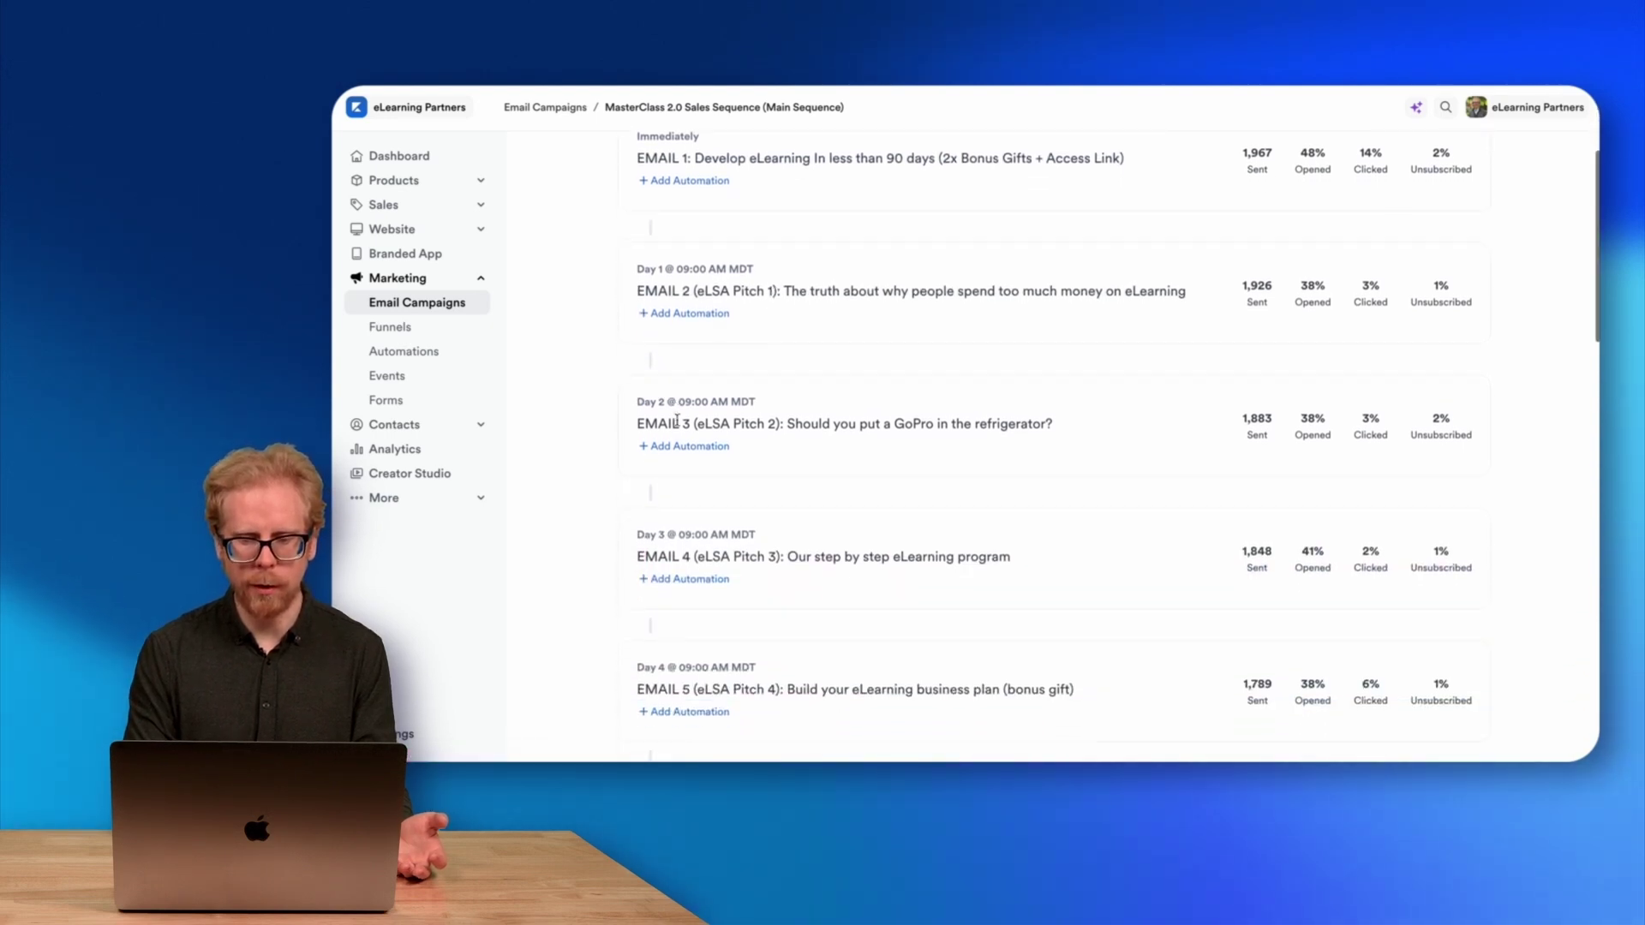
scroll(763, 386, down, 2)
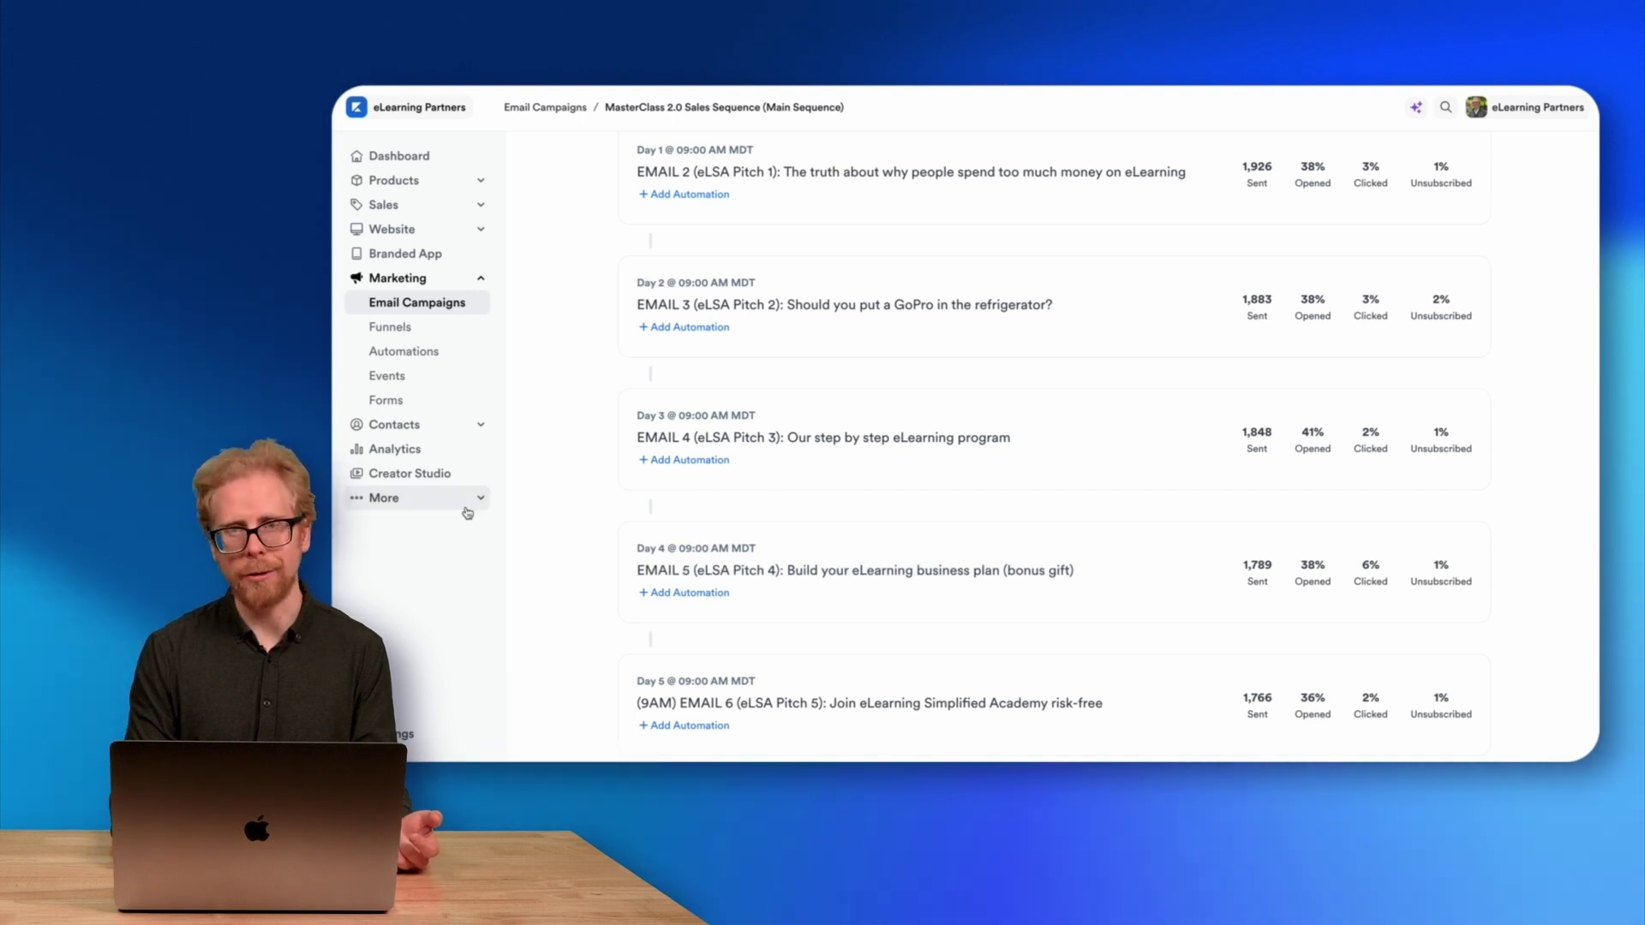
scroll(467, 513, down, 5)
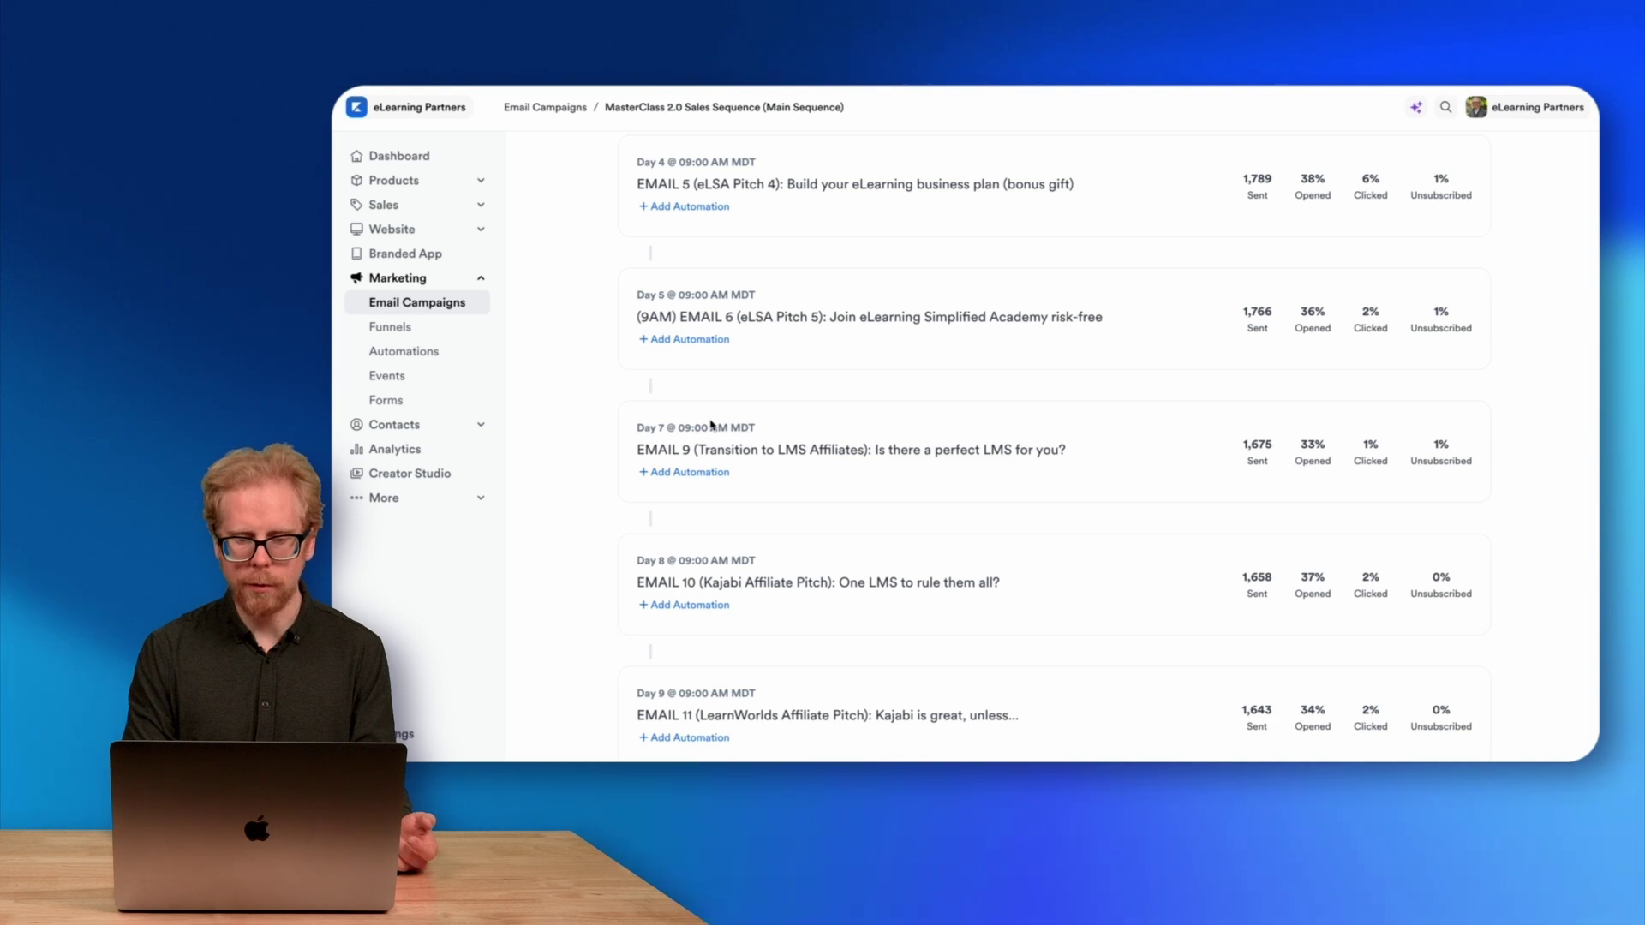
scroll(711, 424, down, 2)
scroll(635, 417, down, 2)
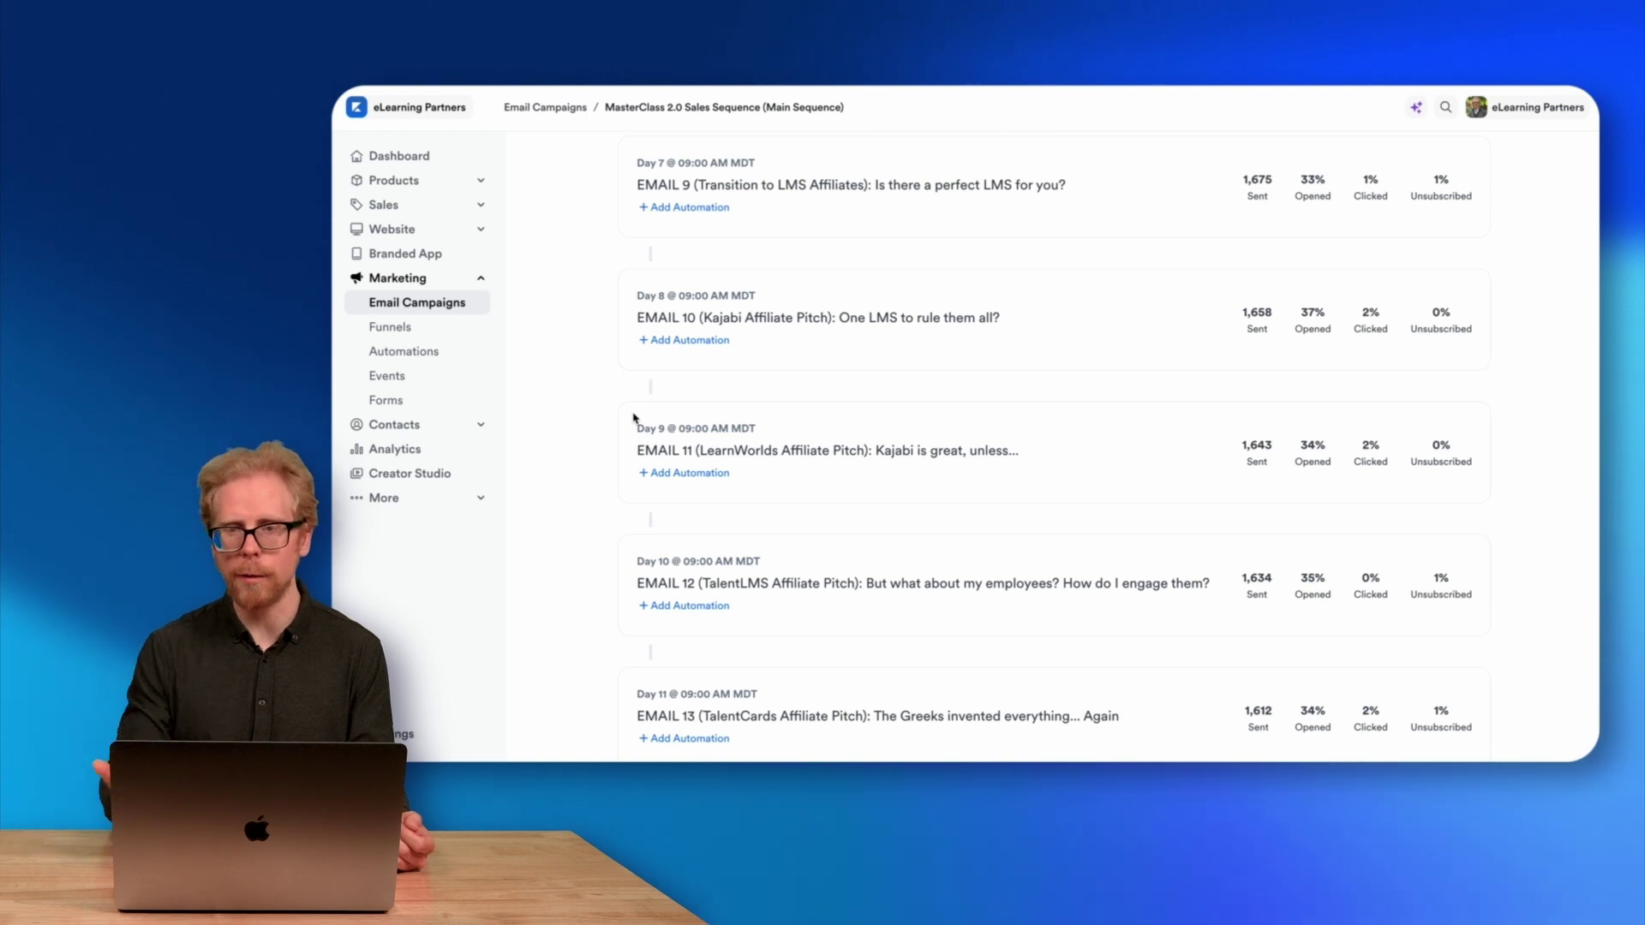
scroll(635, 418, up, 2)
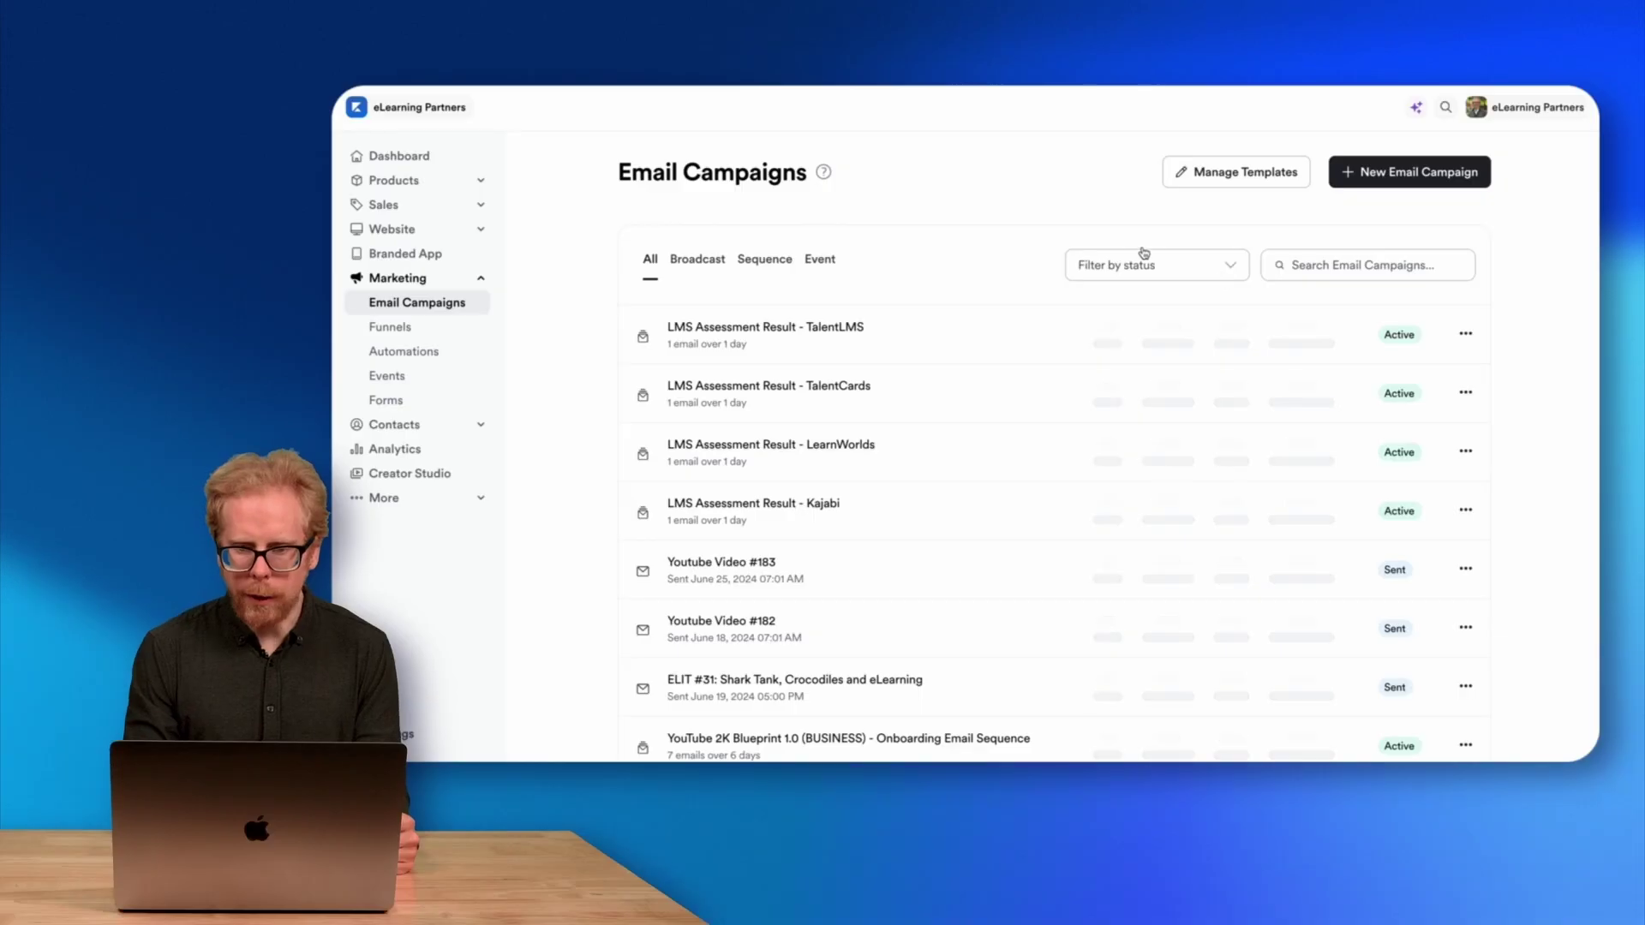
Show only the Broadcast email campaigns and examine their statuses and open, click and unsubscribe rates
click(699, 260)
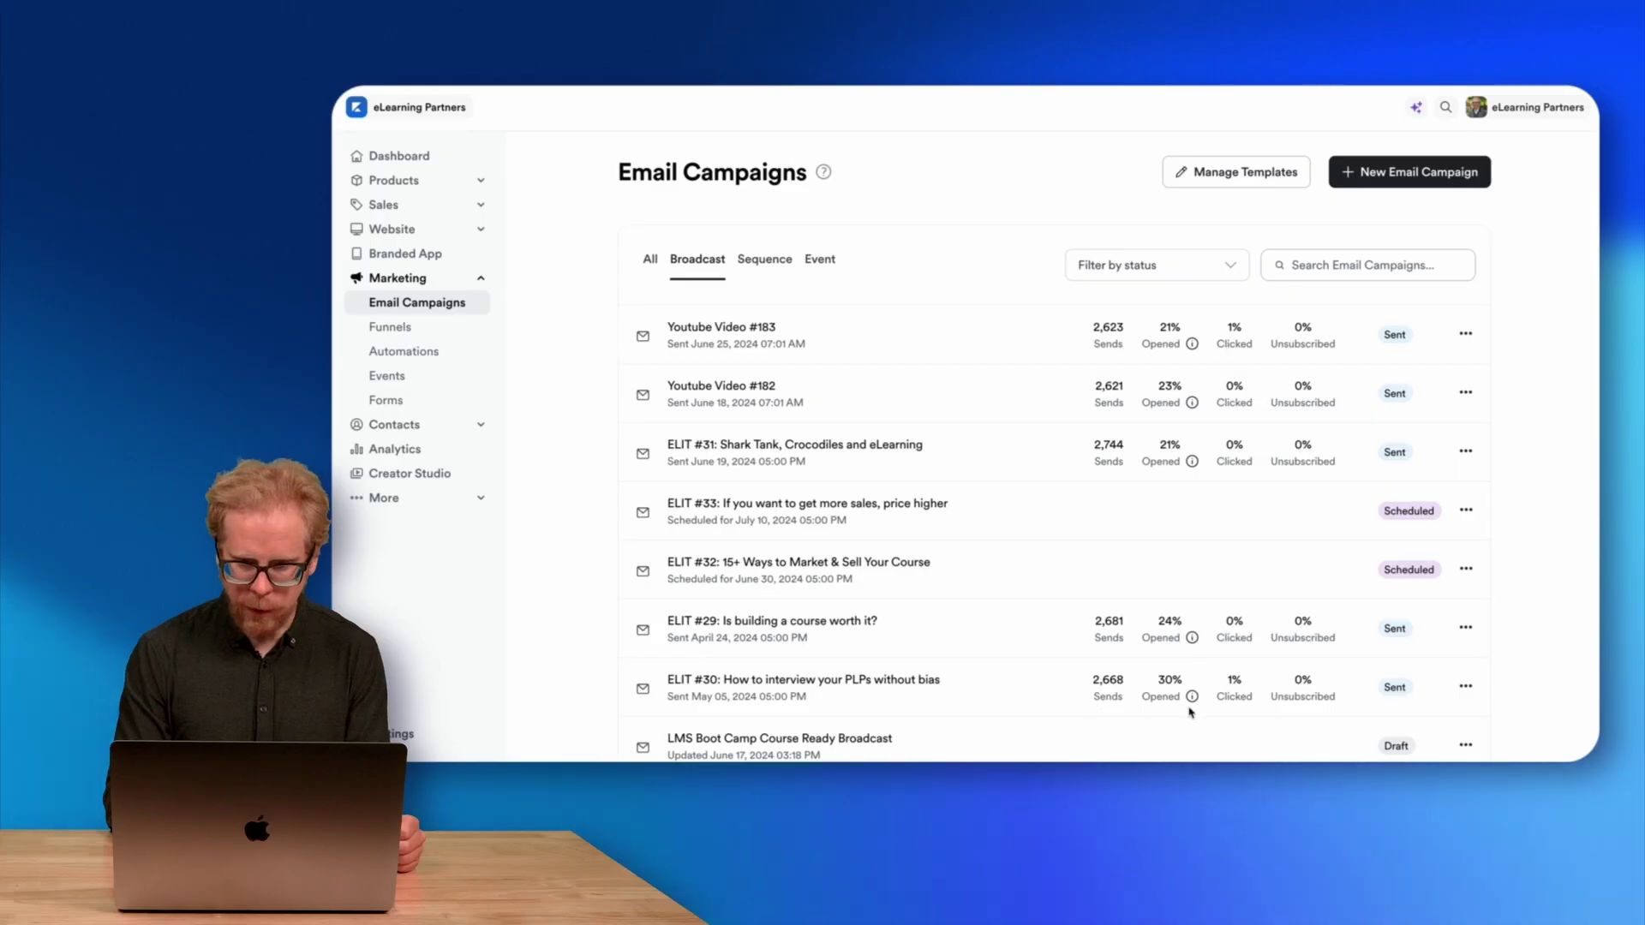
scroll(1189, 711, down, 5)
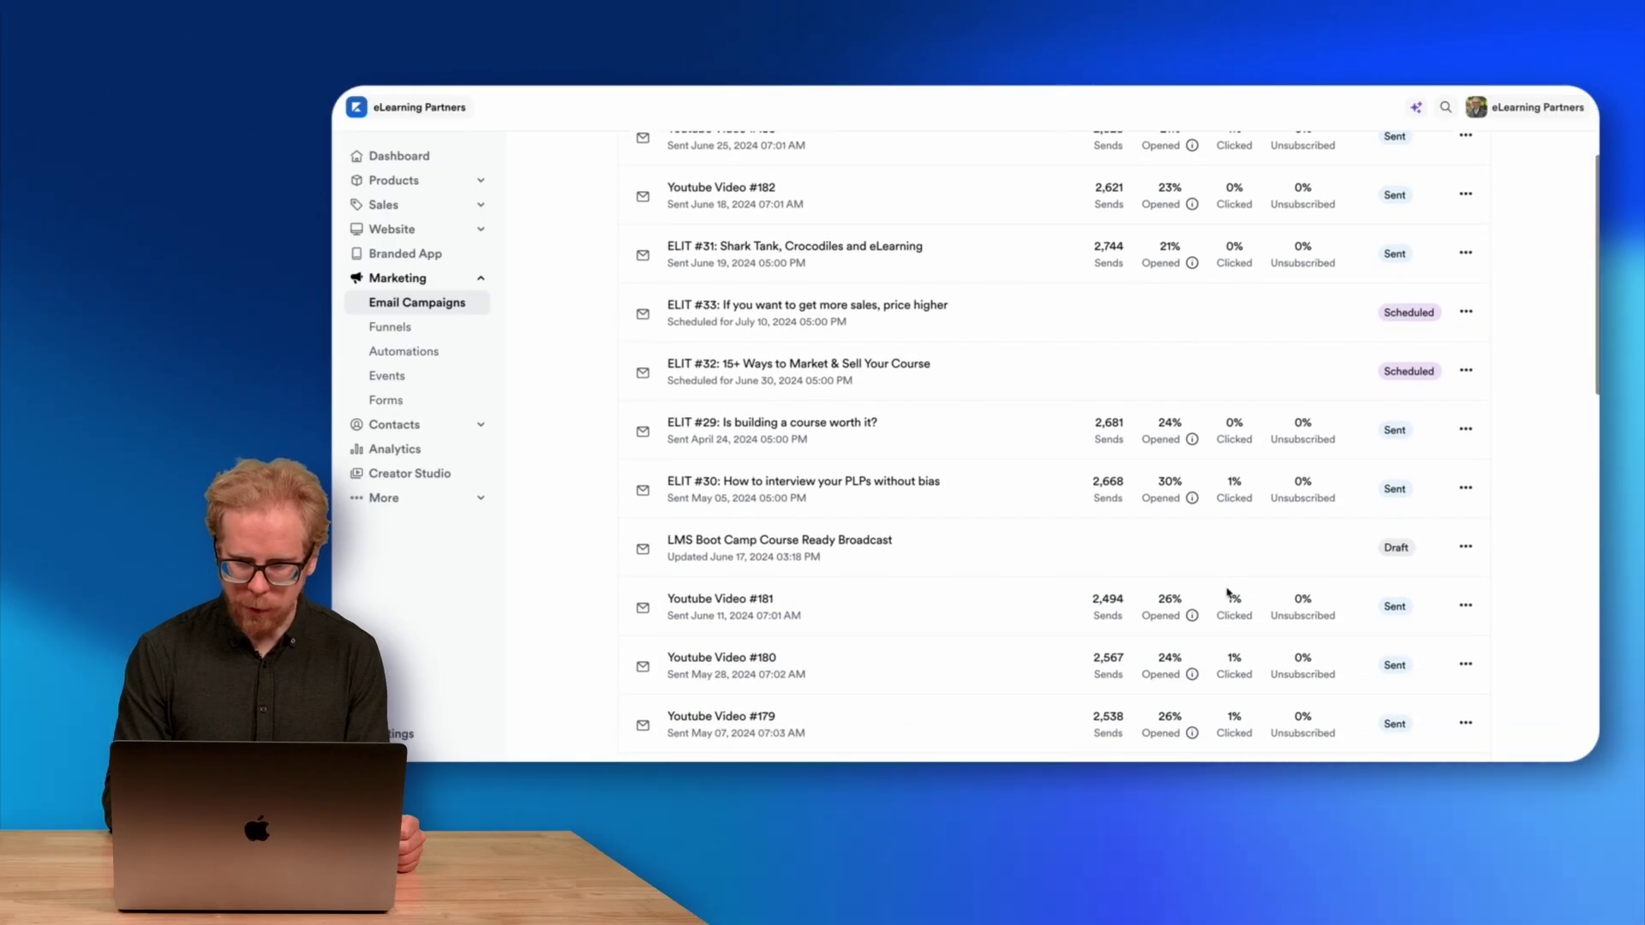
scroll(1228, 591, up, 5)
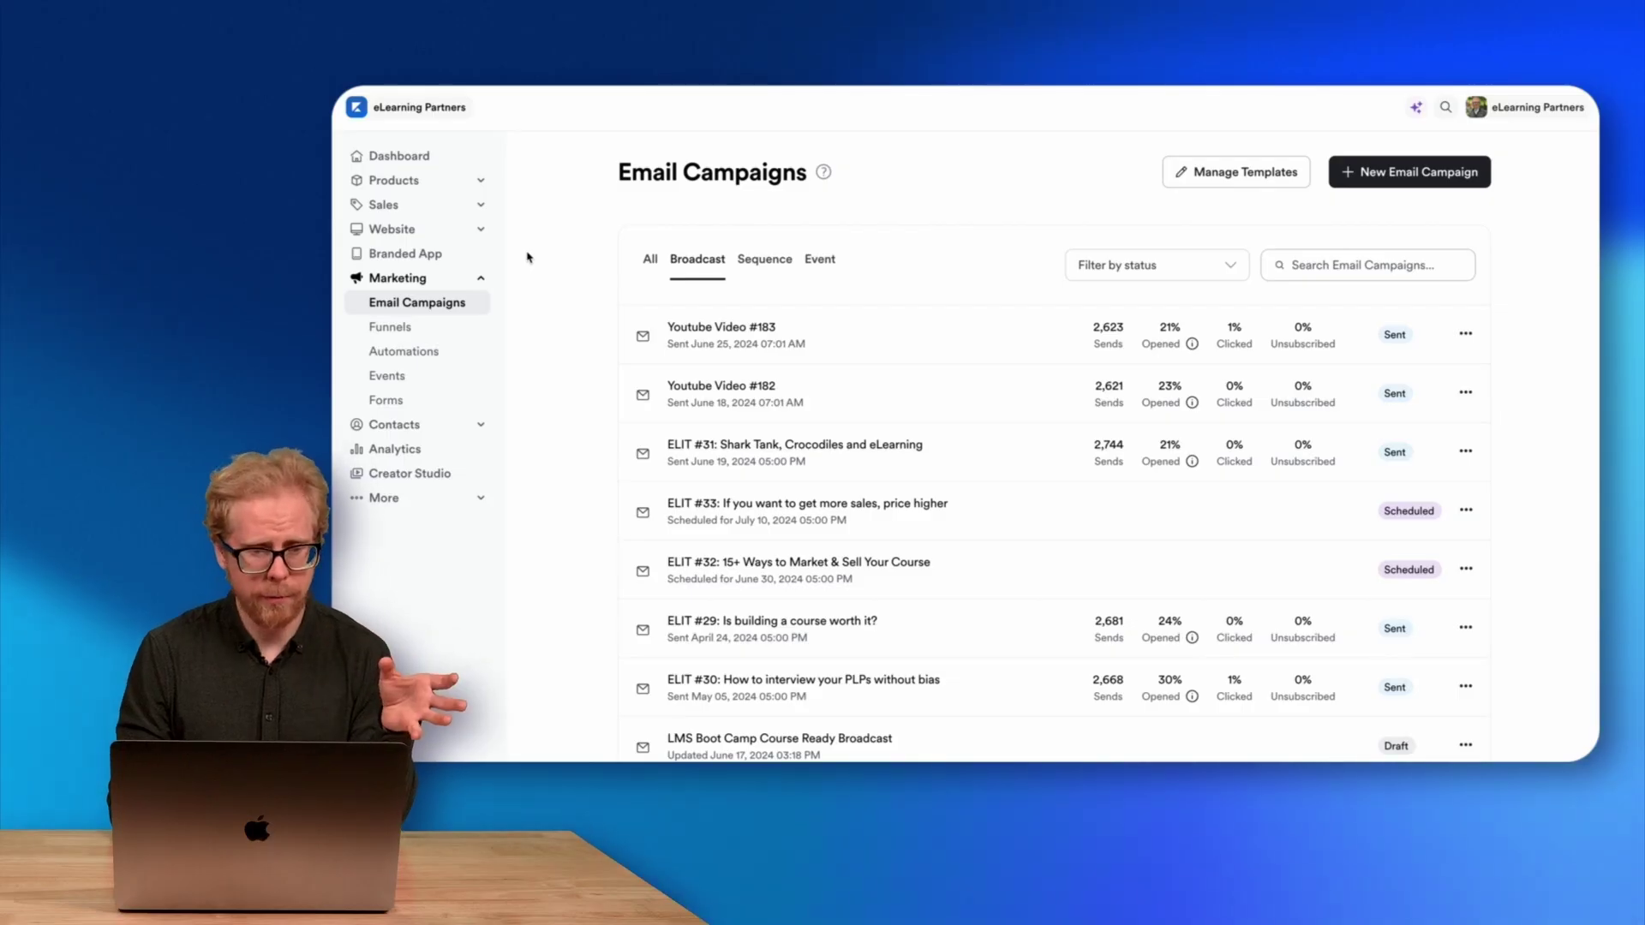
Go through All Products to the Courses list and examine the existing courses
click(482, 183)
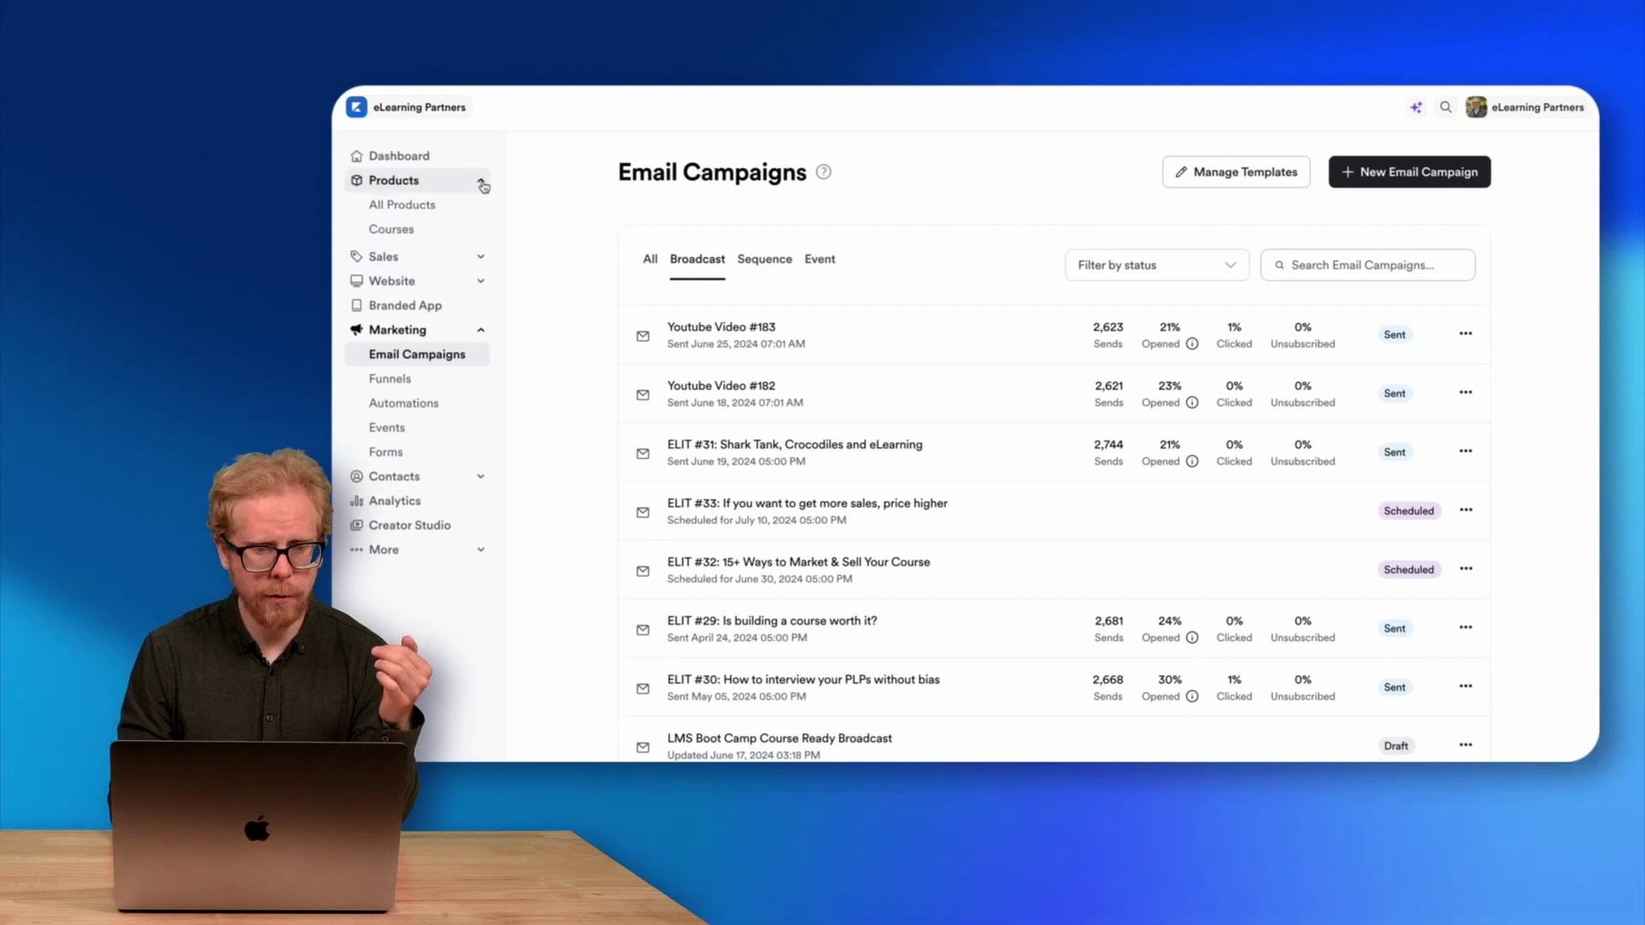
click(443, 212)
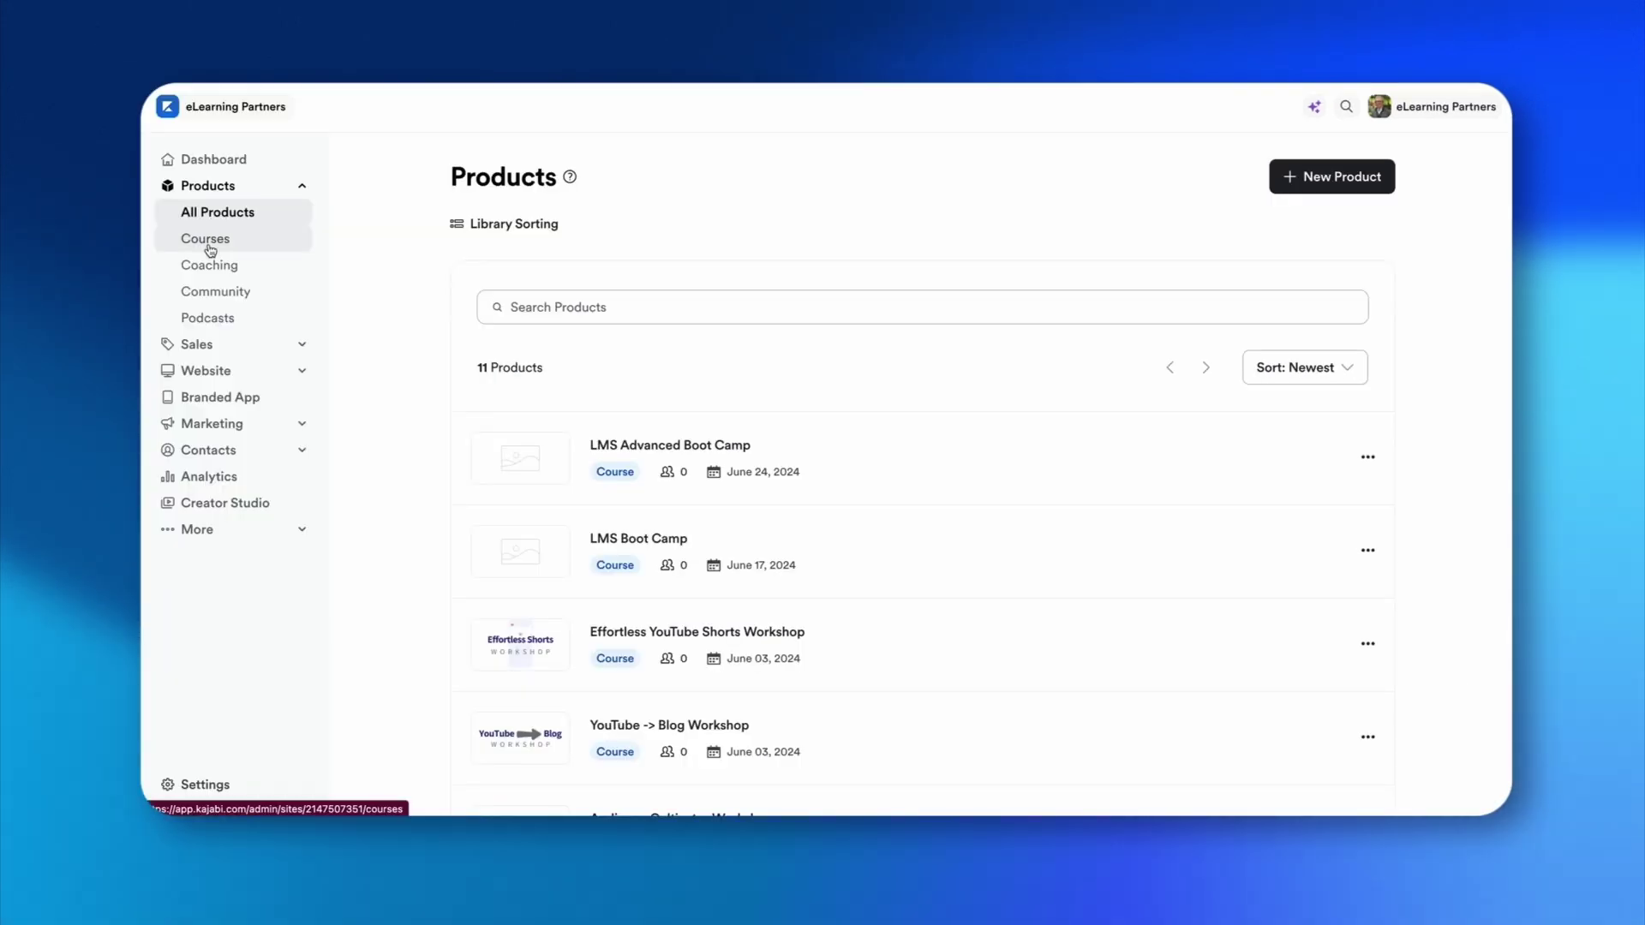
click(206, 240)
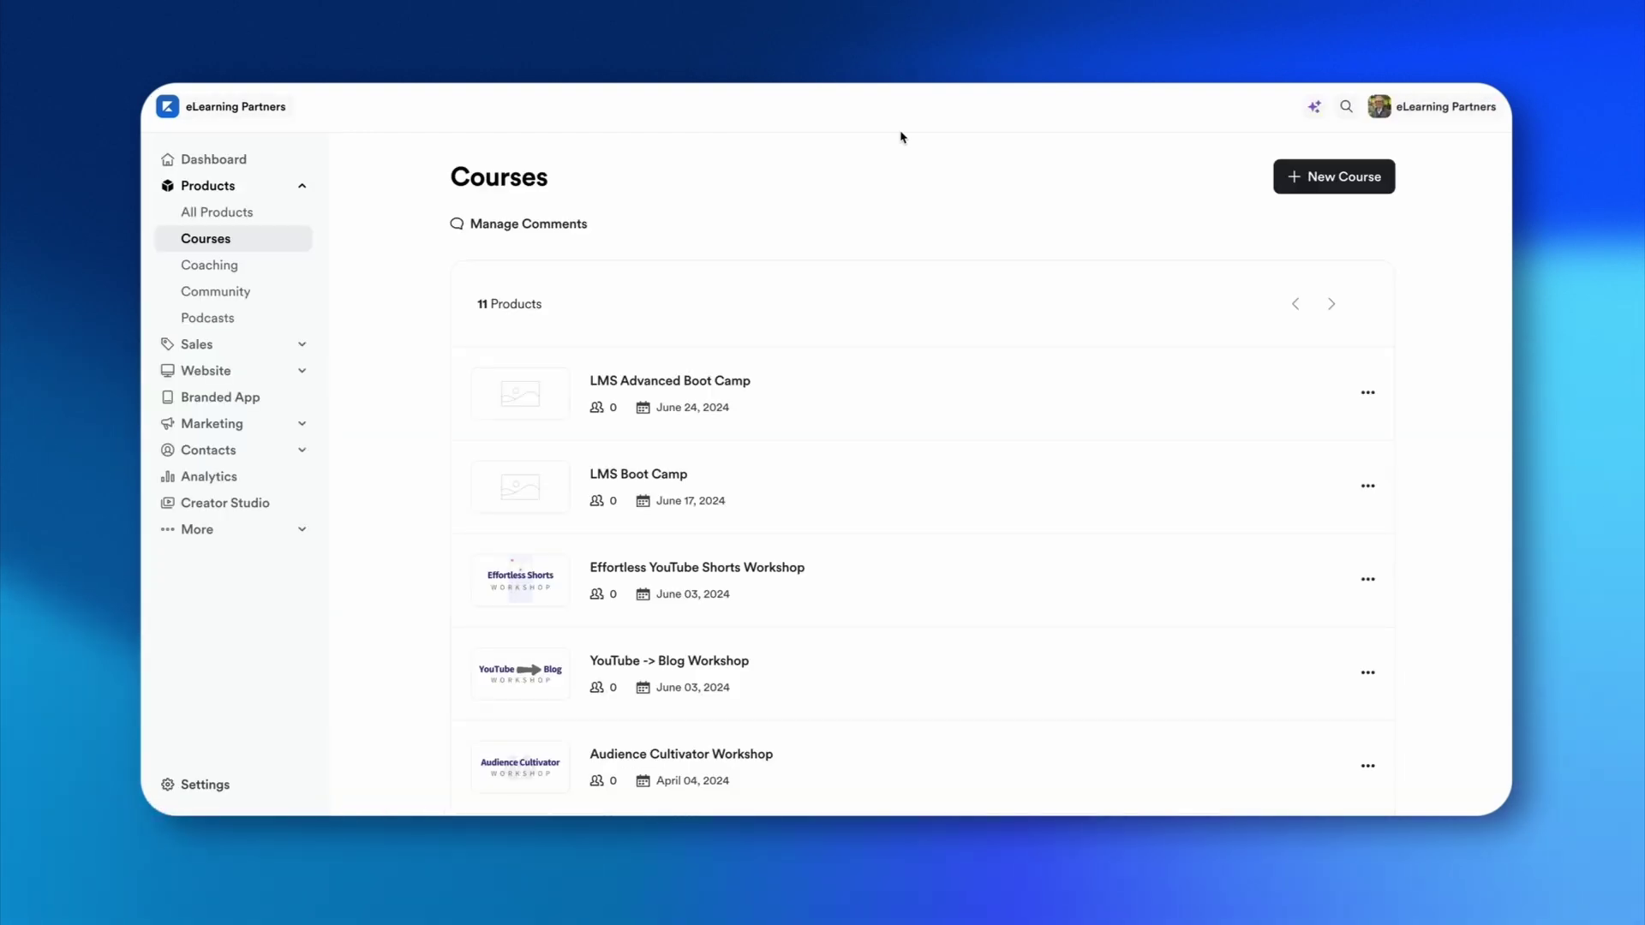
scroll(742, 495, down, 5)
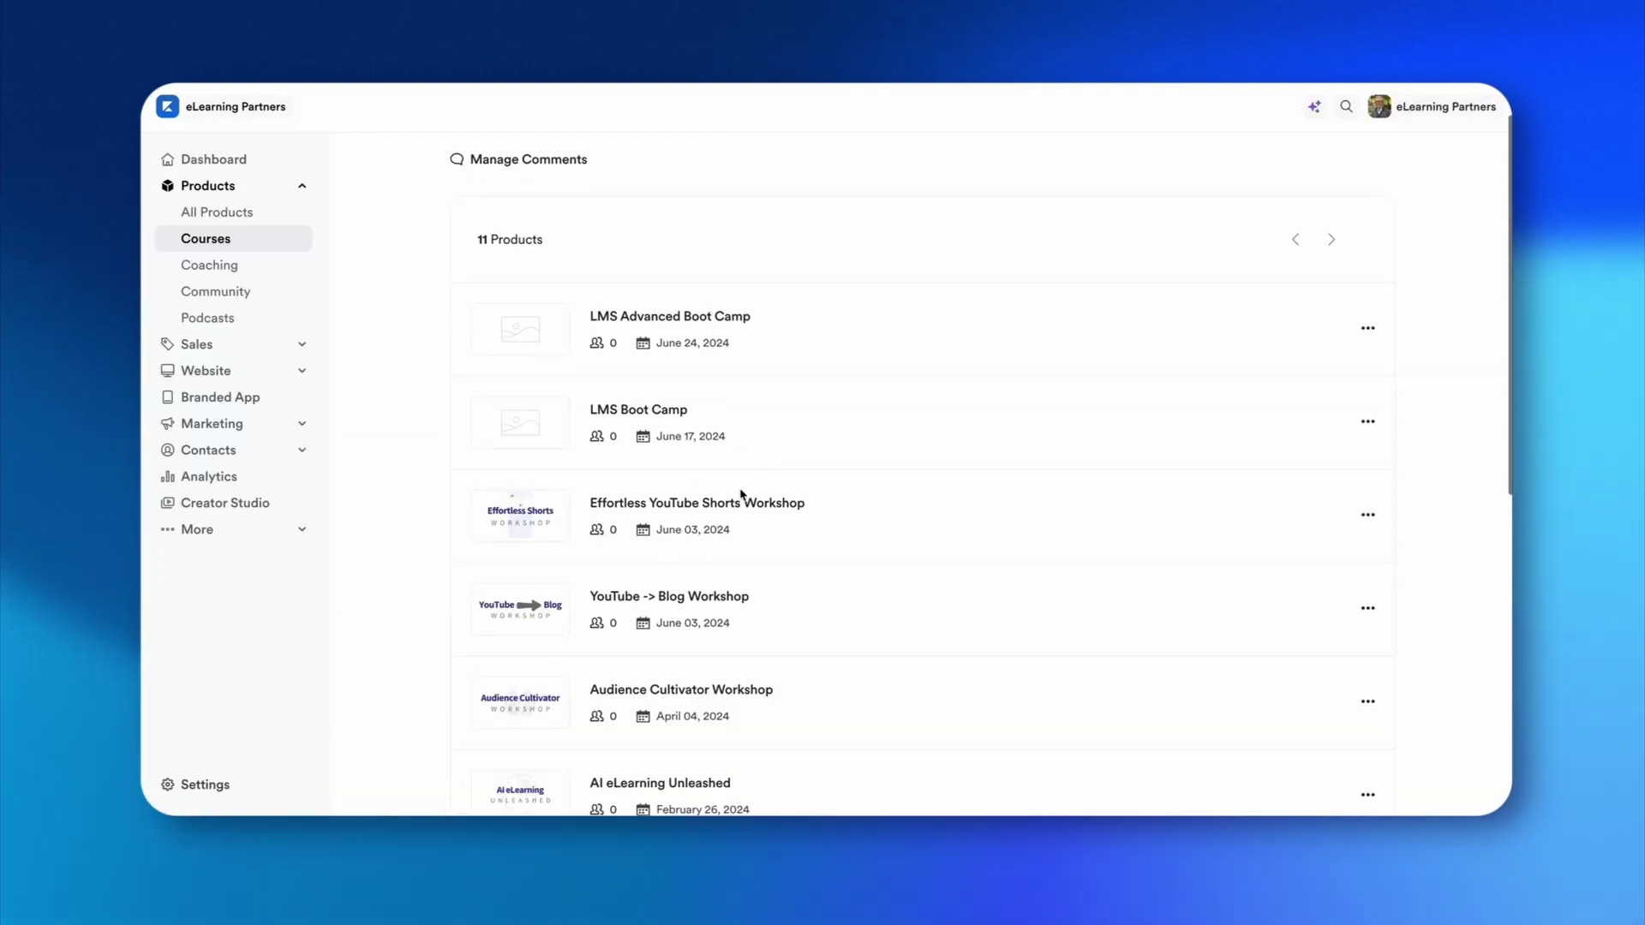
scroll(742, 495, up, 5)
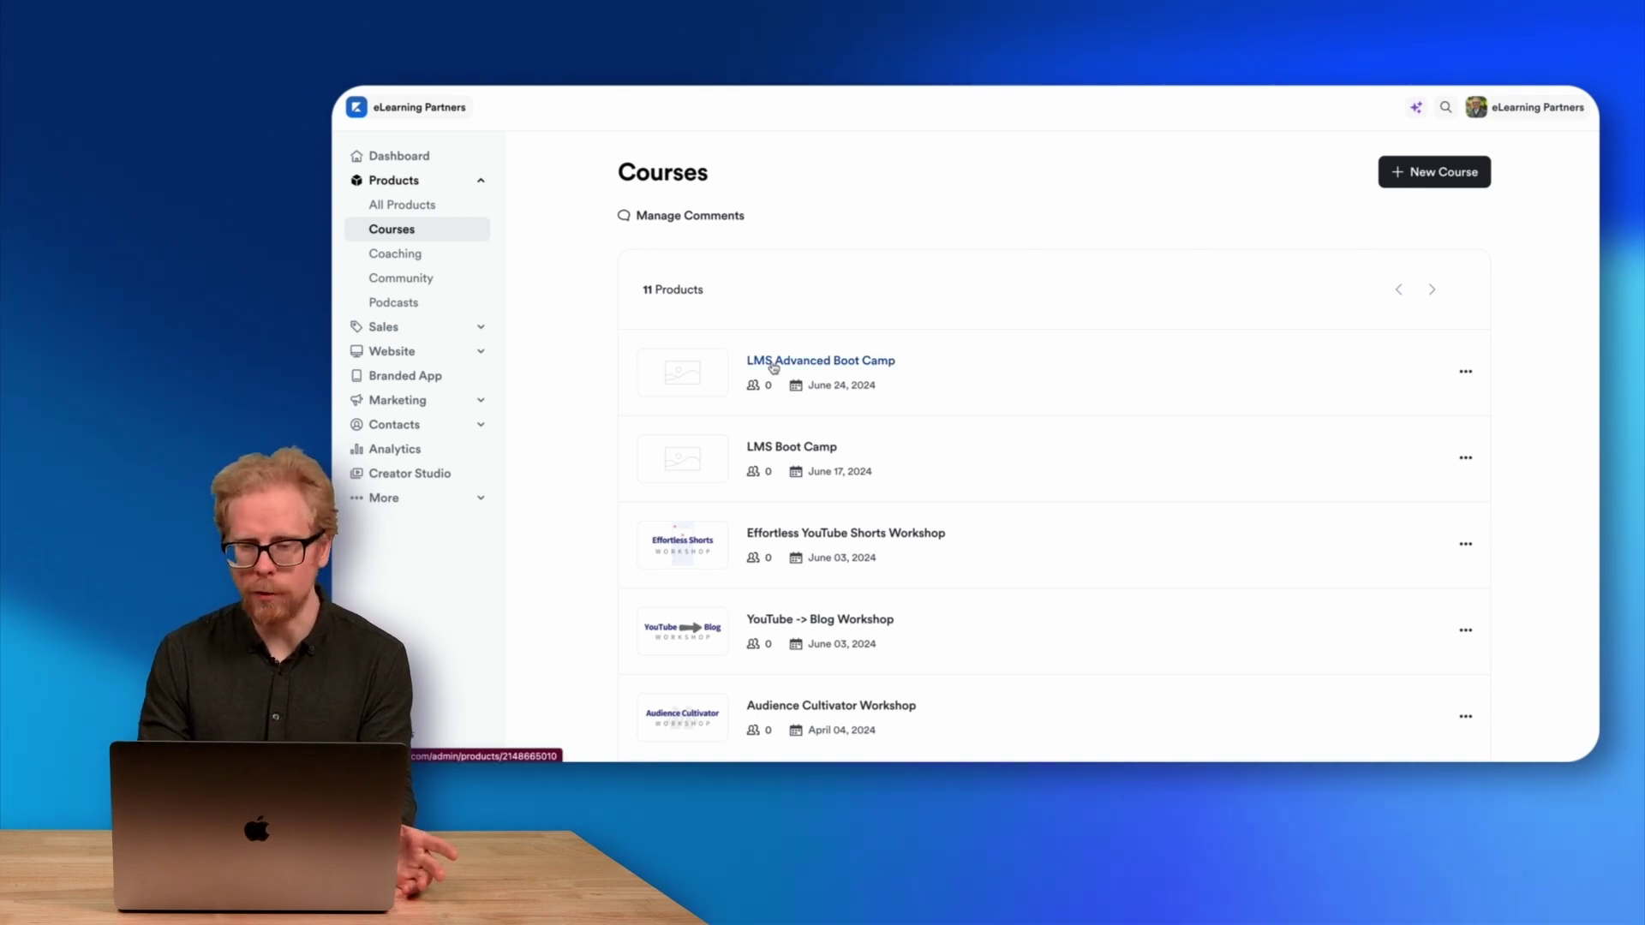
Start a new course and title it LMS Super Advanced Boot Camp
click(1399, 175)
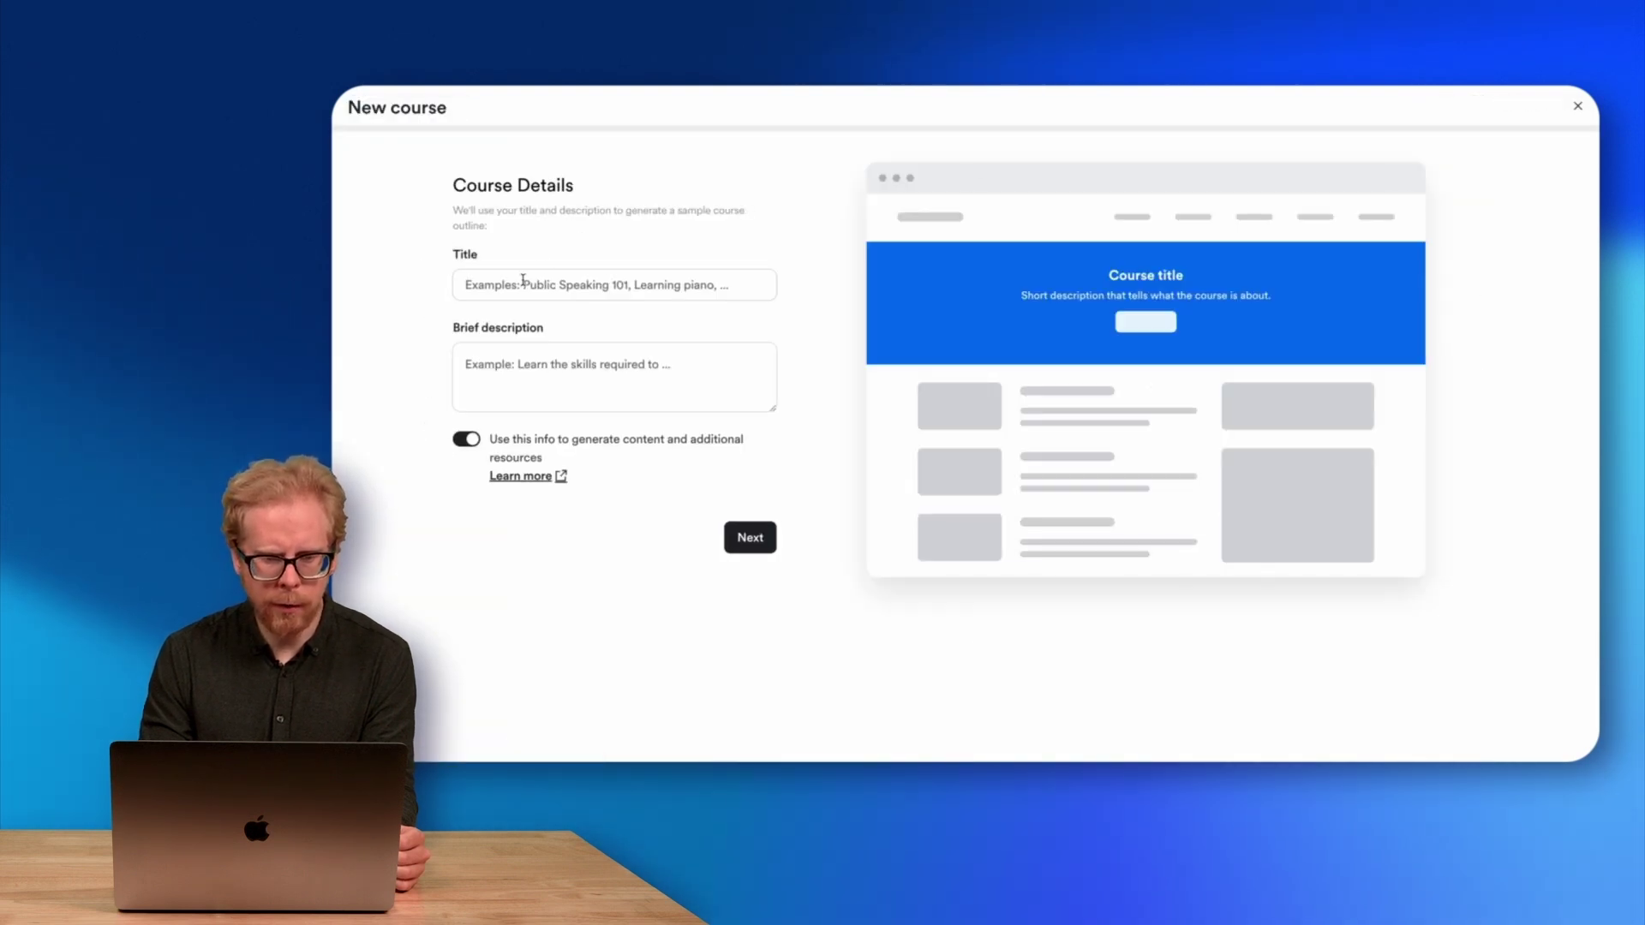
click(522, 281)
text(L)
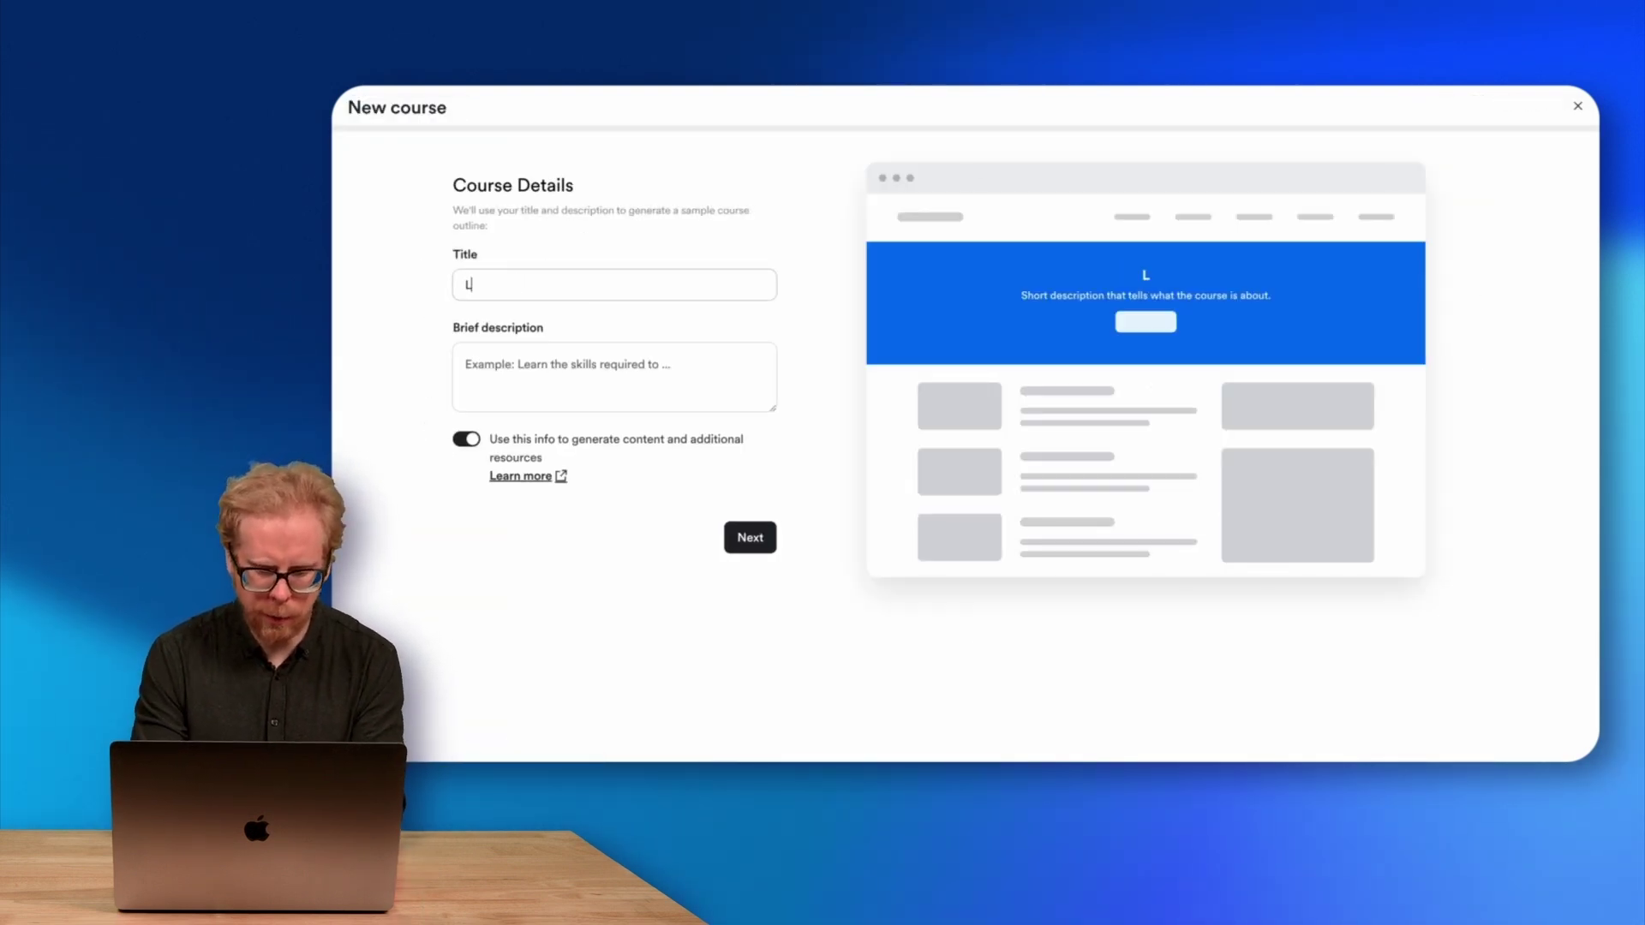
text(MS Super Advanced Boot)
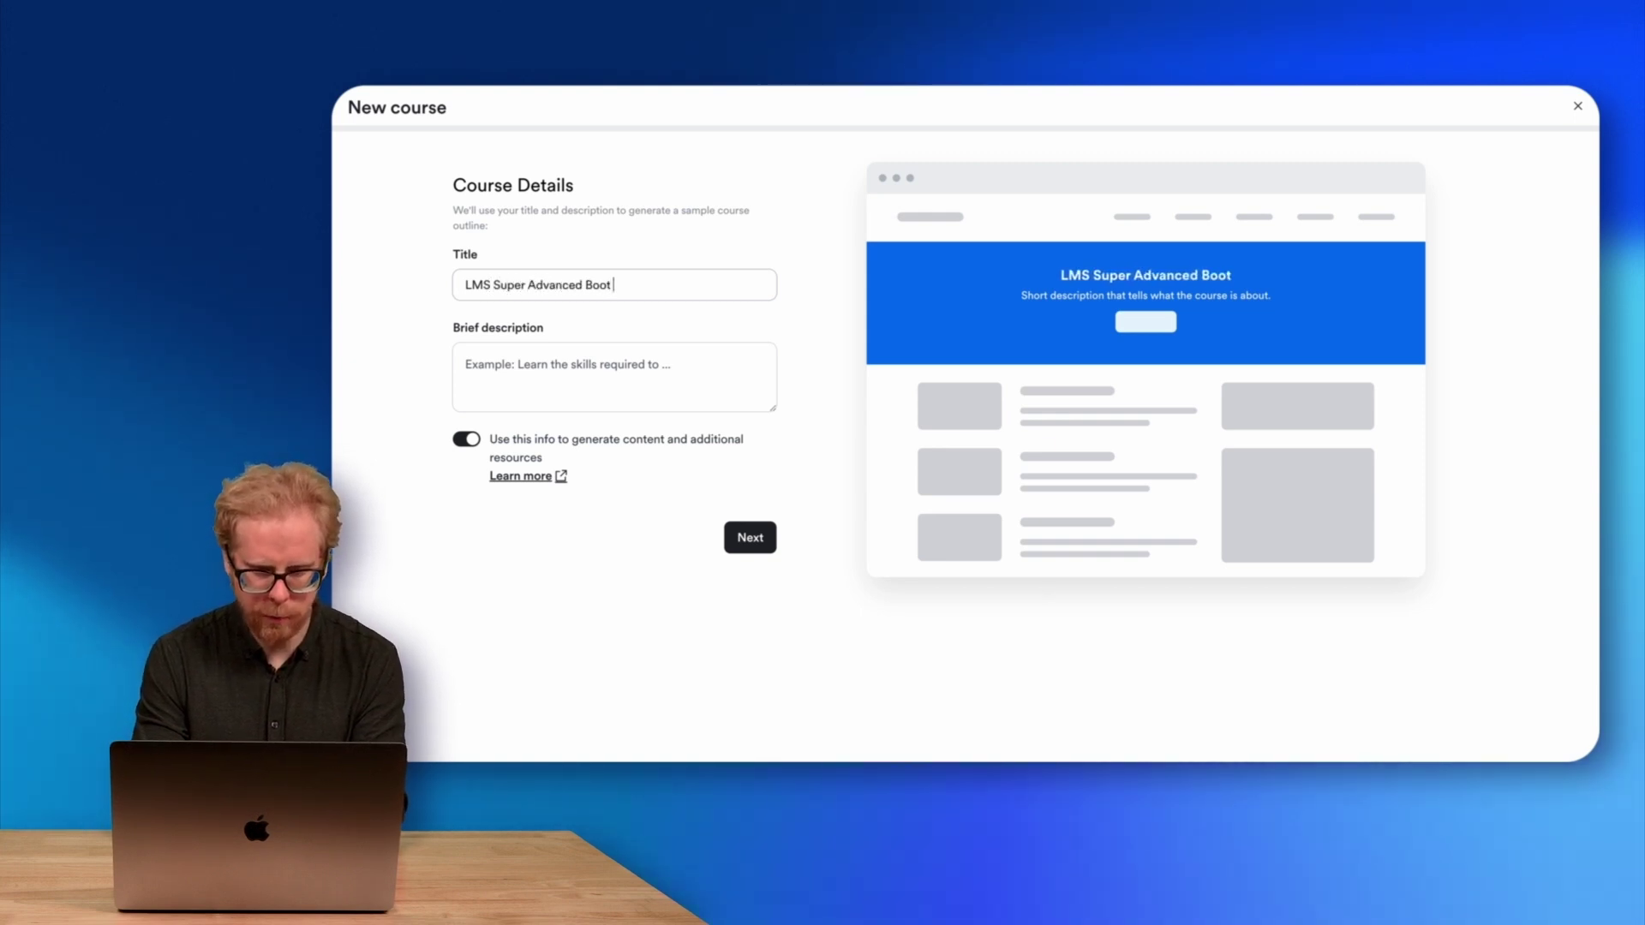
text(Camp)
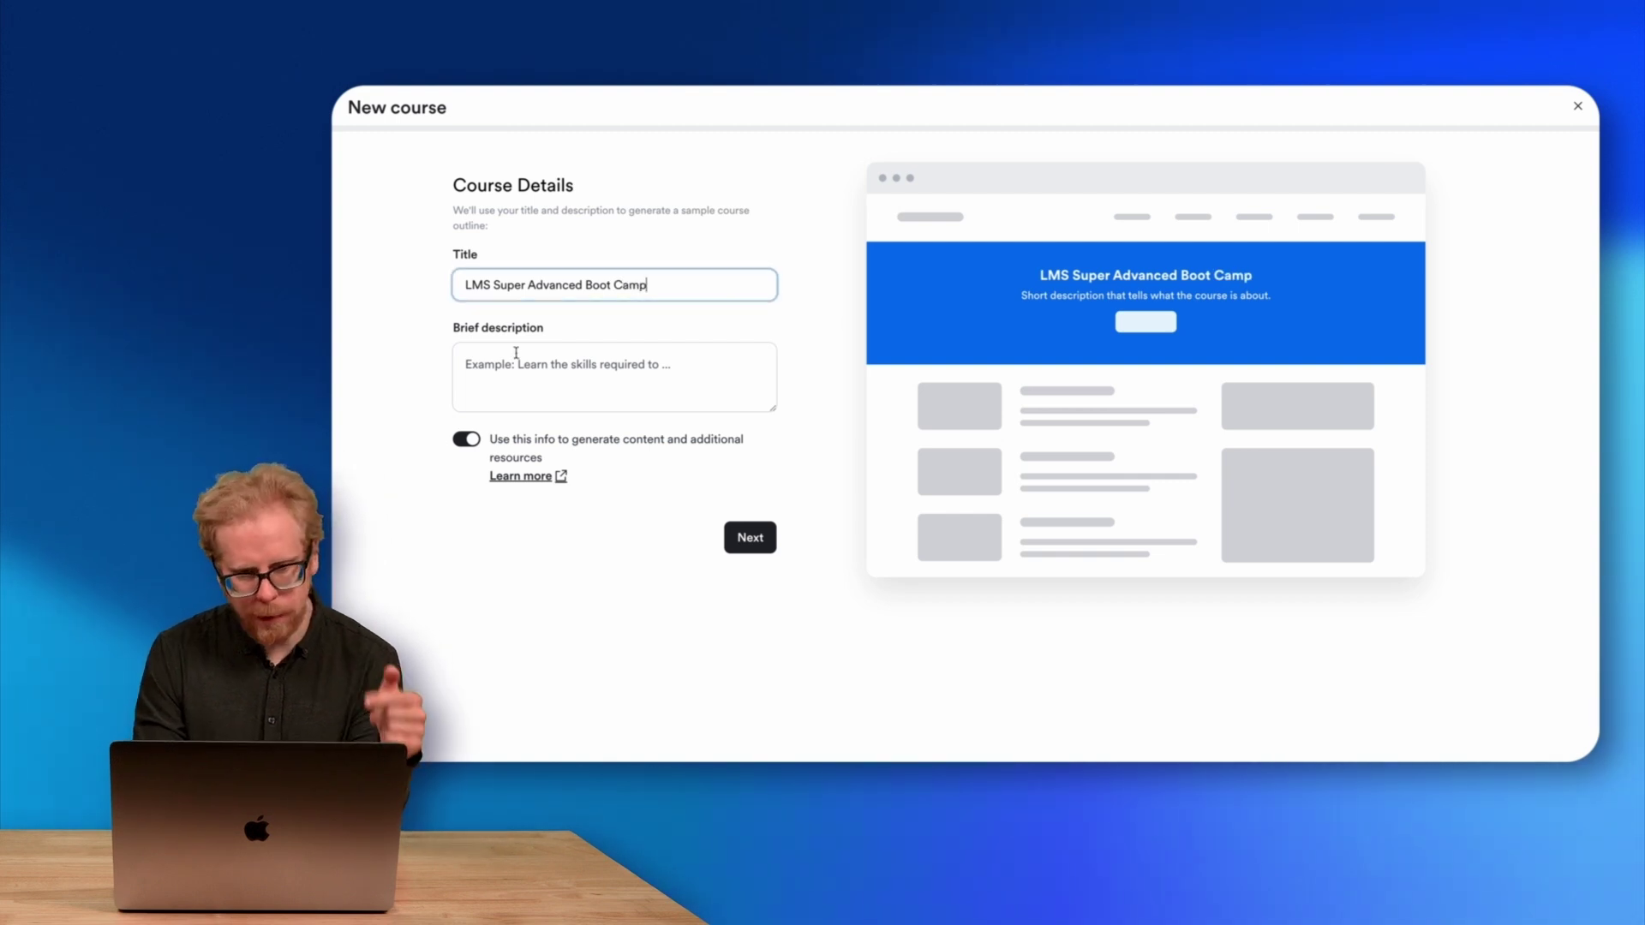
click(512, 358)
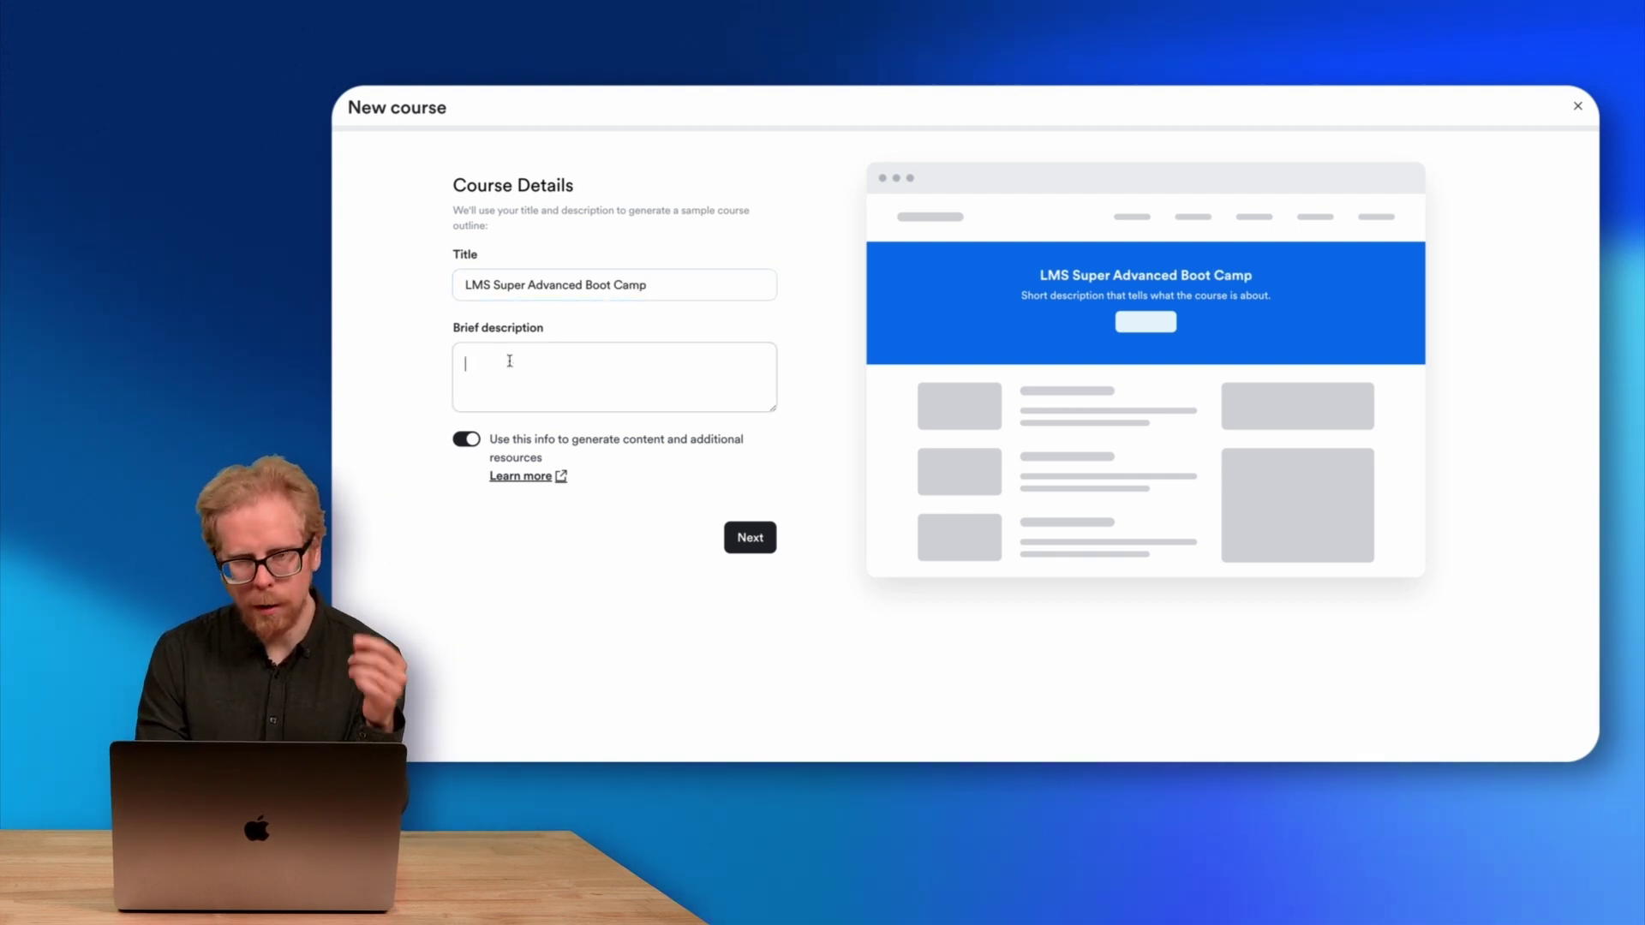
double_click(555, 284)
click(587, 353)
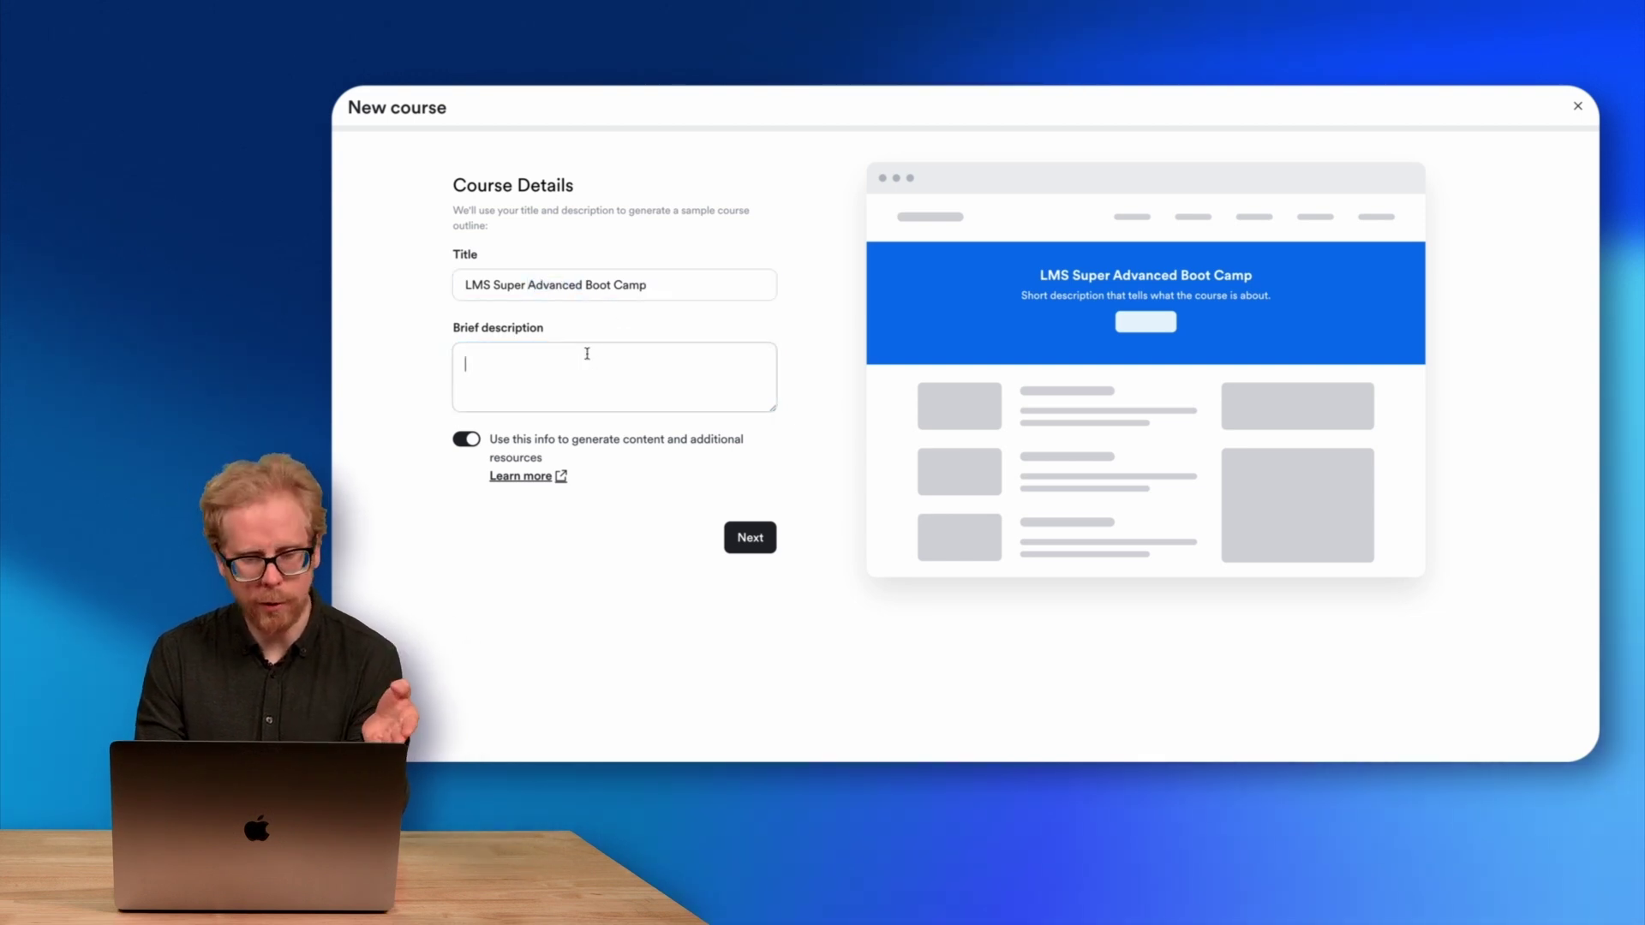
drag(554, 327, 434, 336)
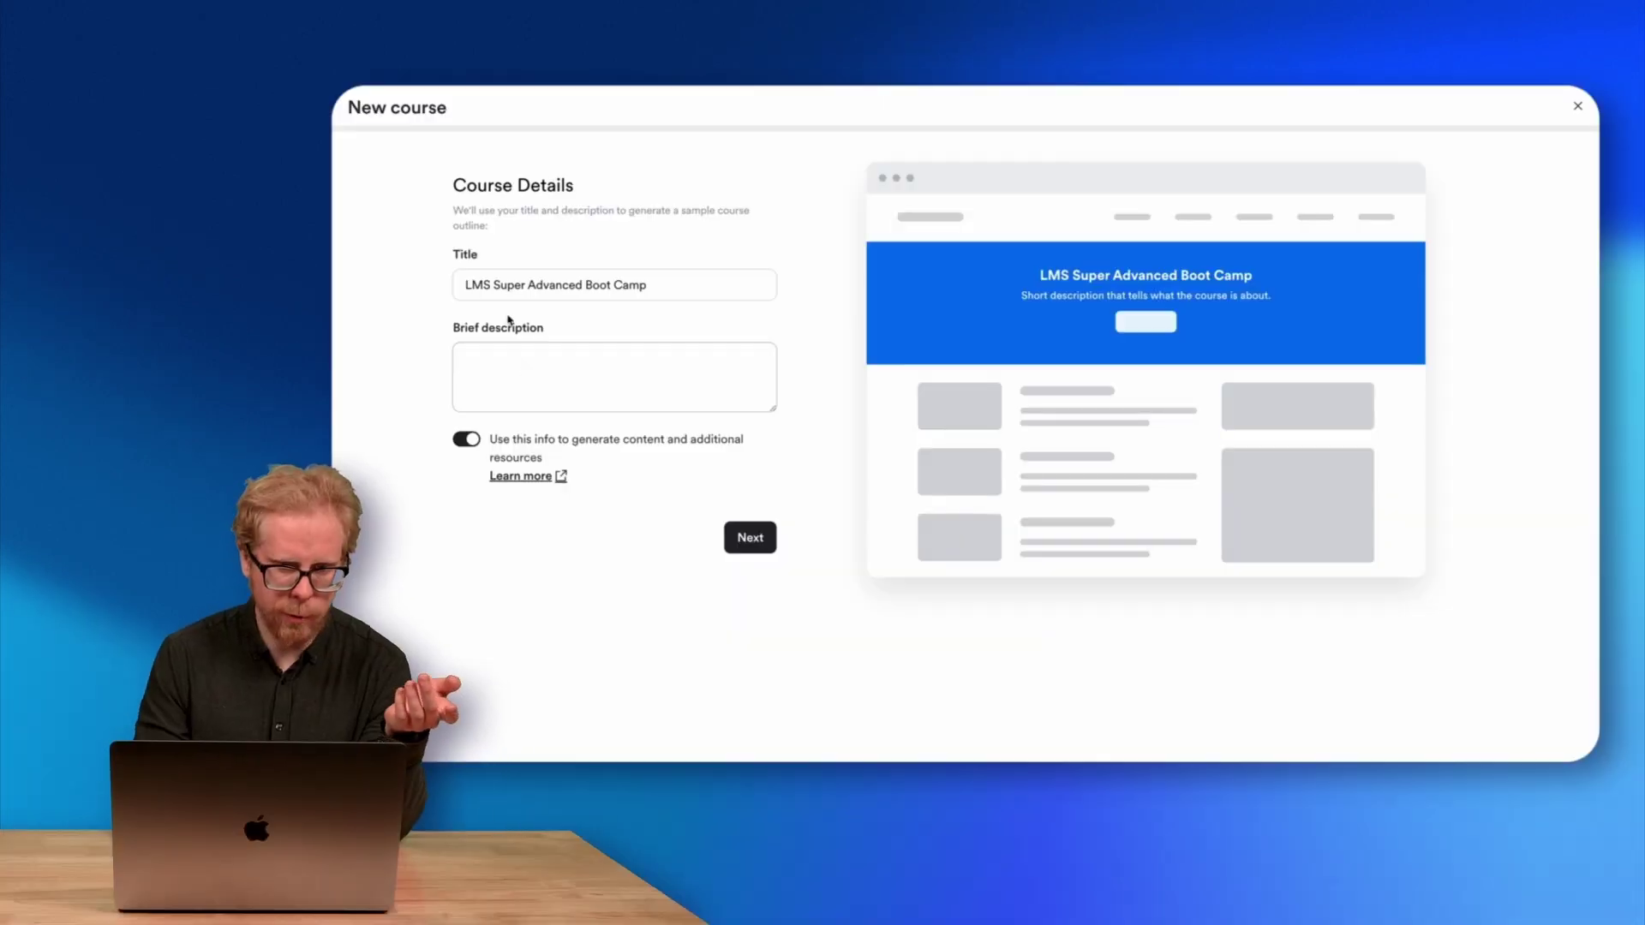
click(510, 381)
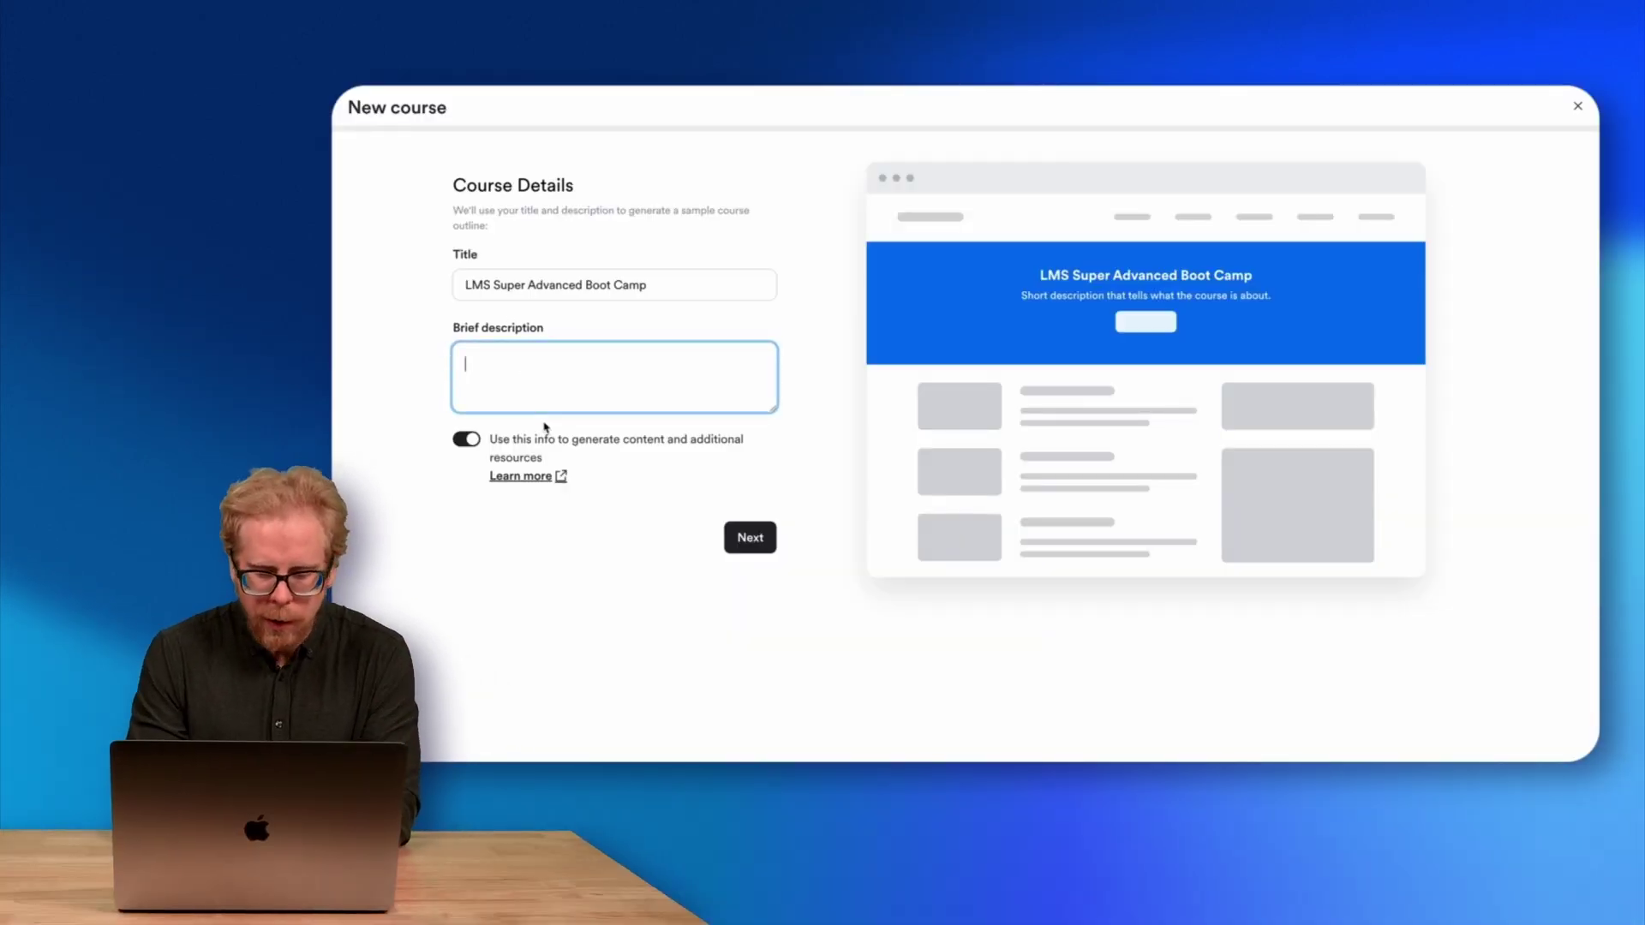
text(In this course )
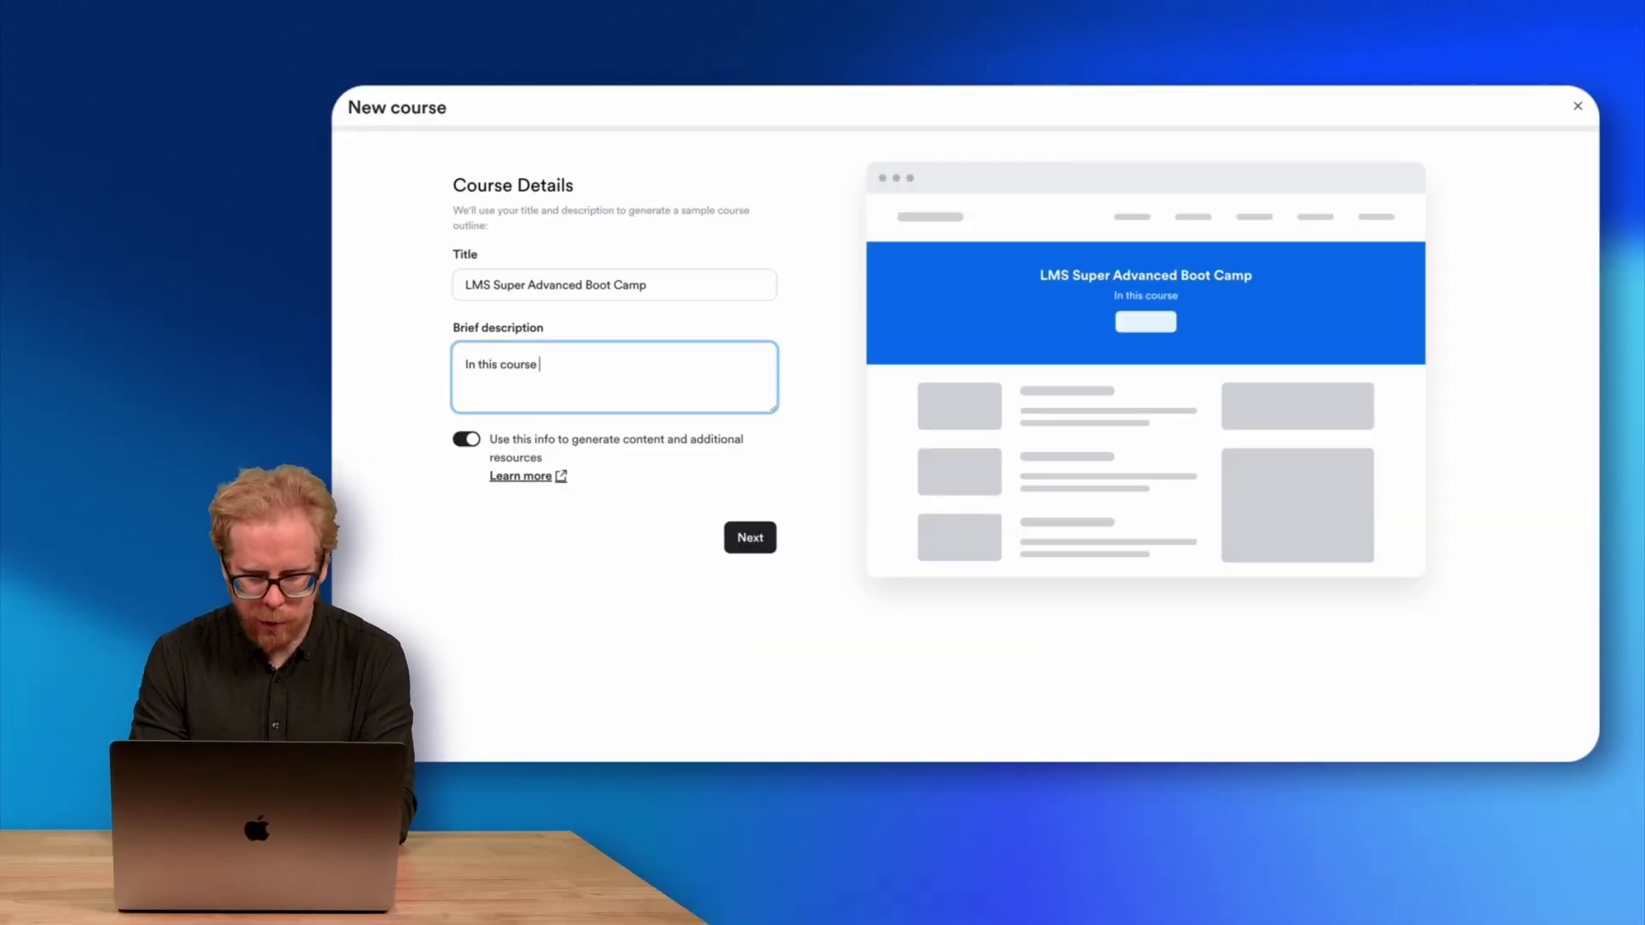
text(you will le)
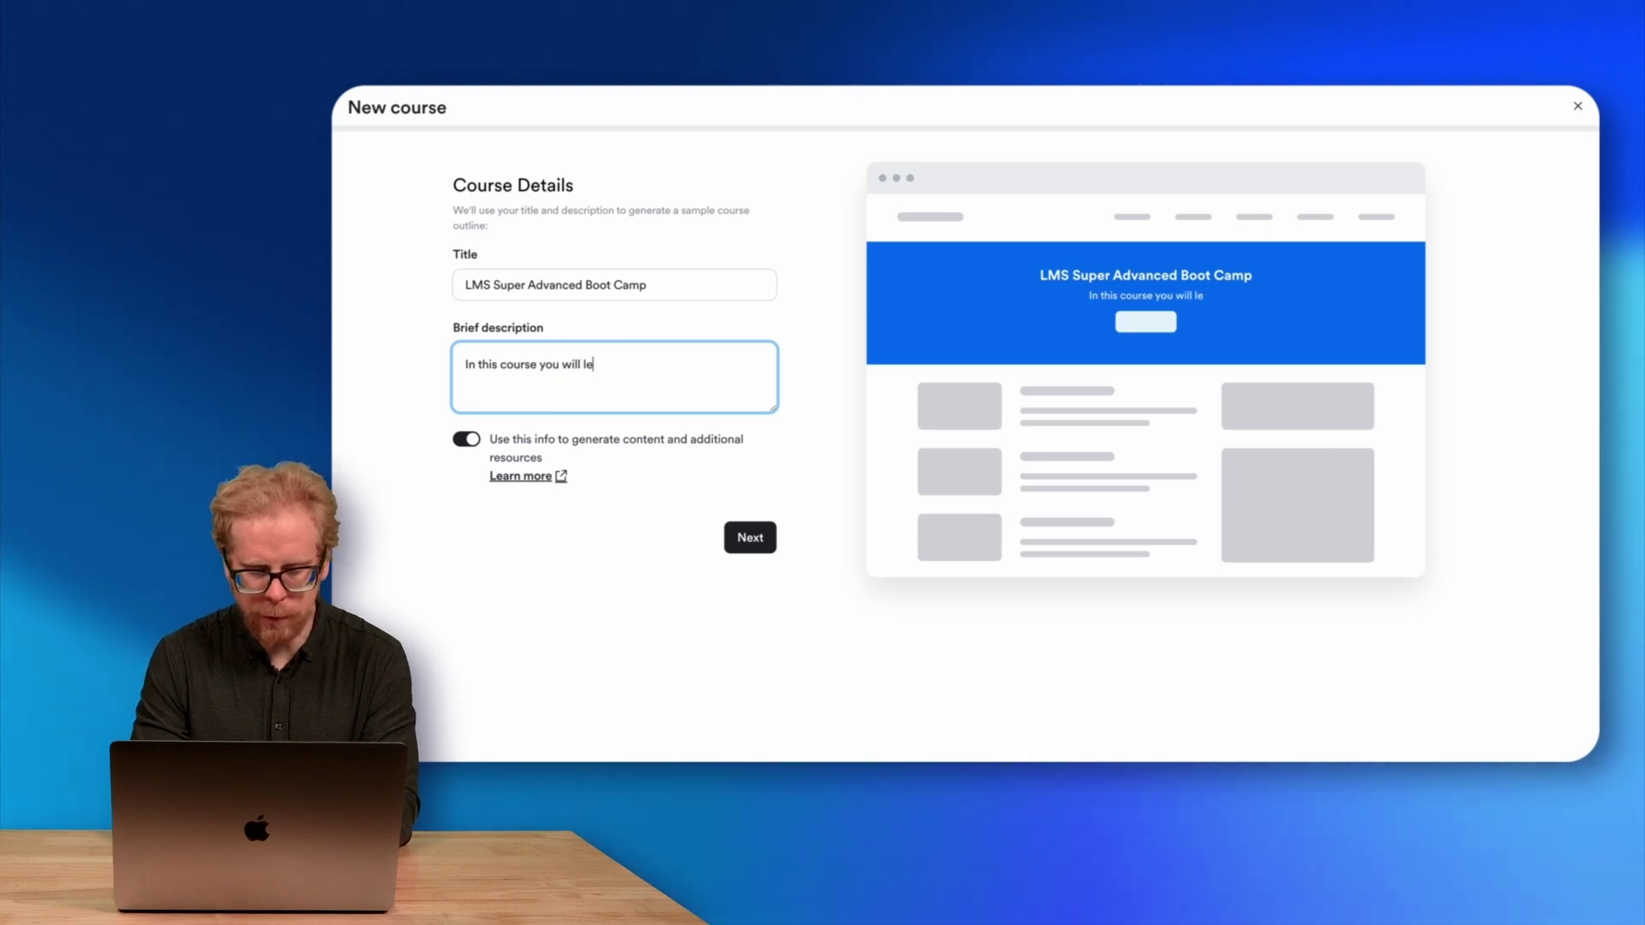
text(arn)
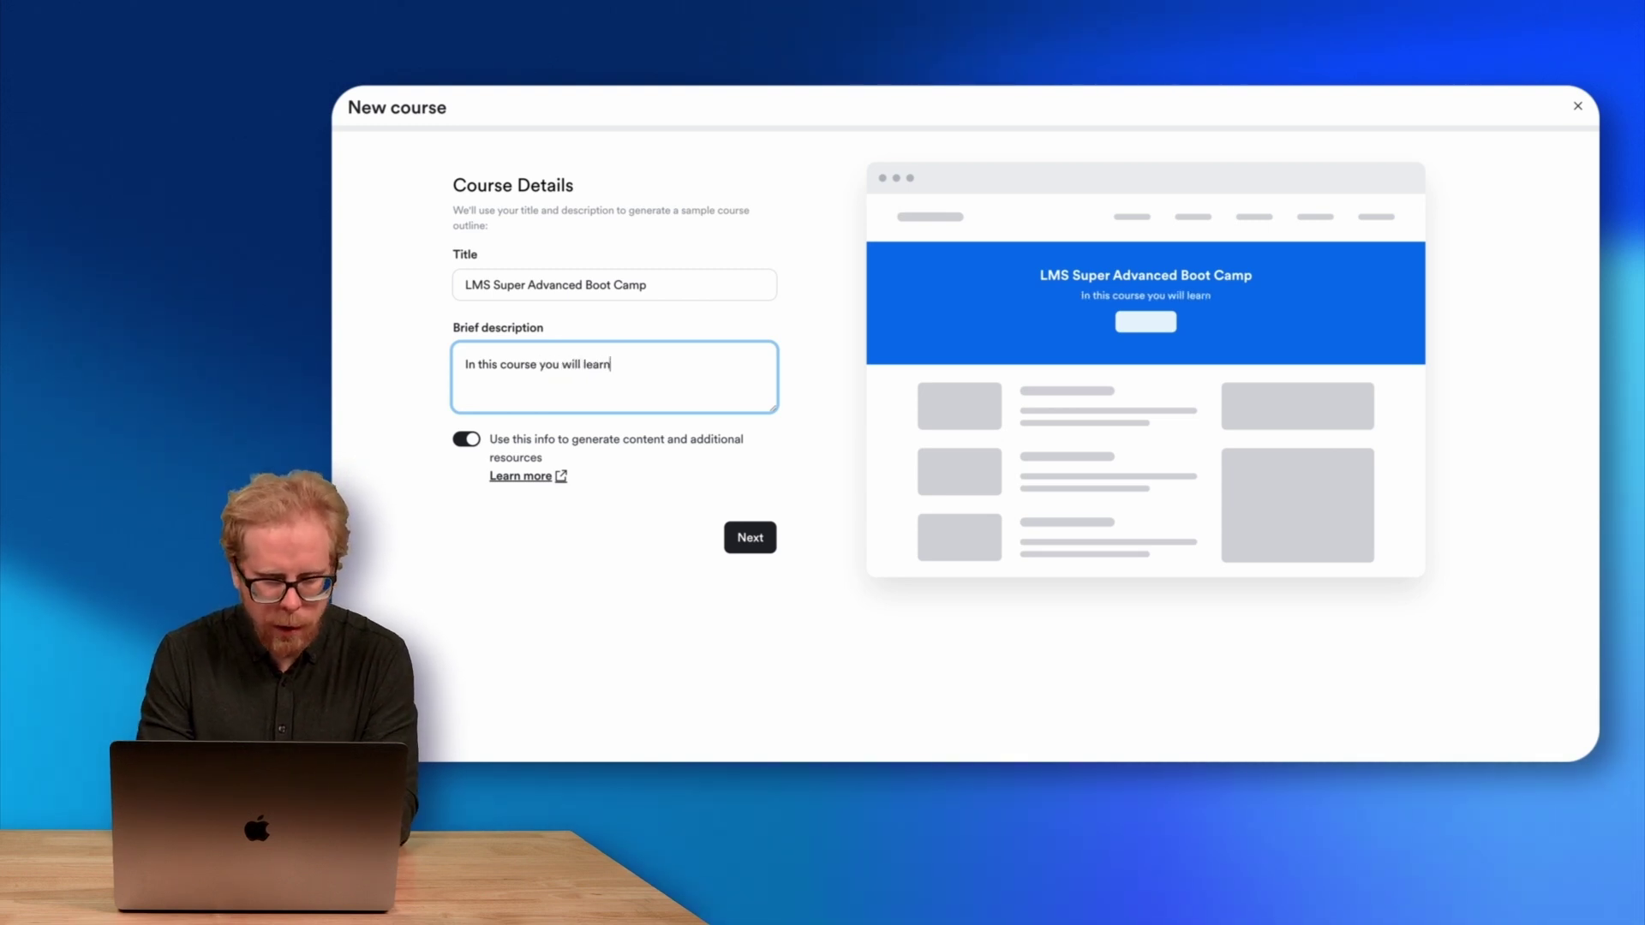
key(super+a)
key(BackSpace)
Replace the brief description with "You will learn the super advanced principles, tips and tricks of the eLearning trade on how to customize"
text(Yo)
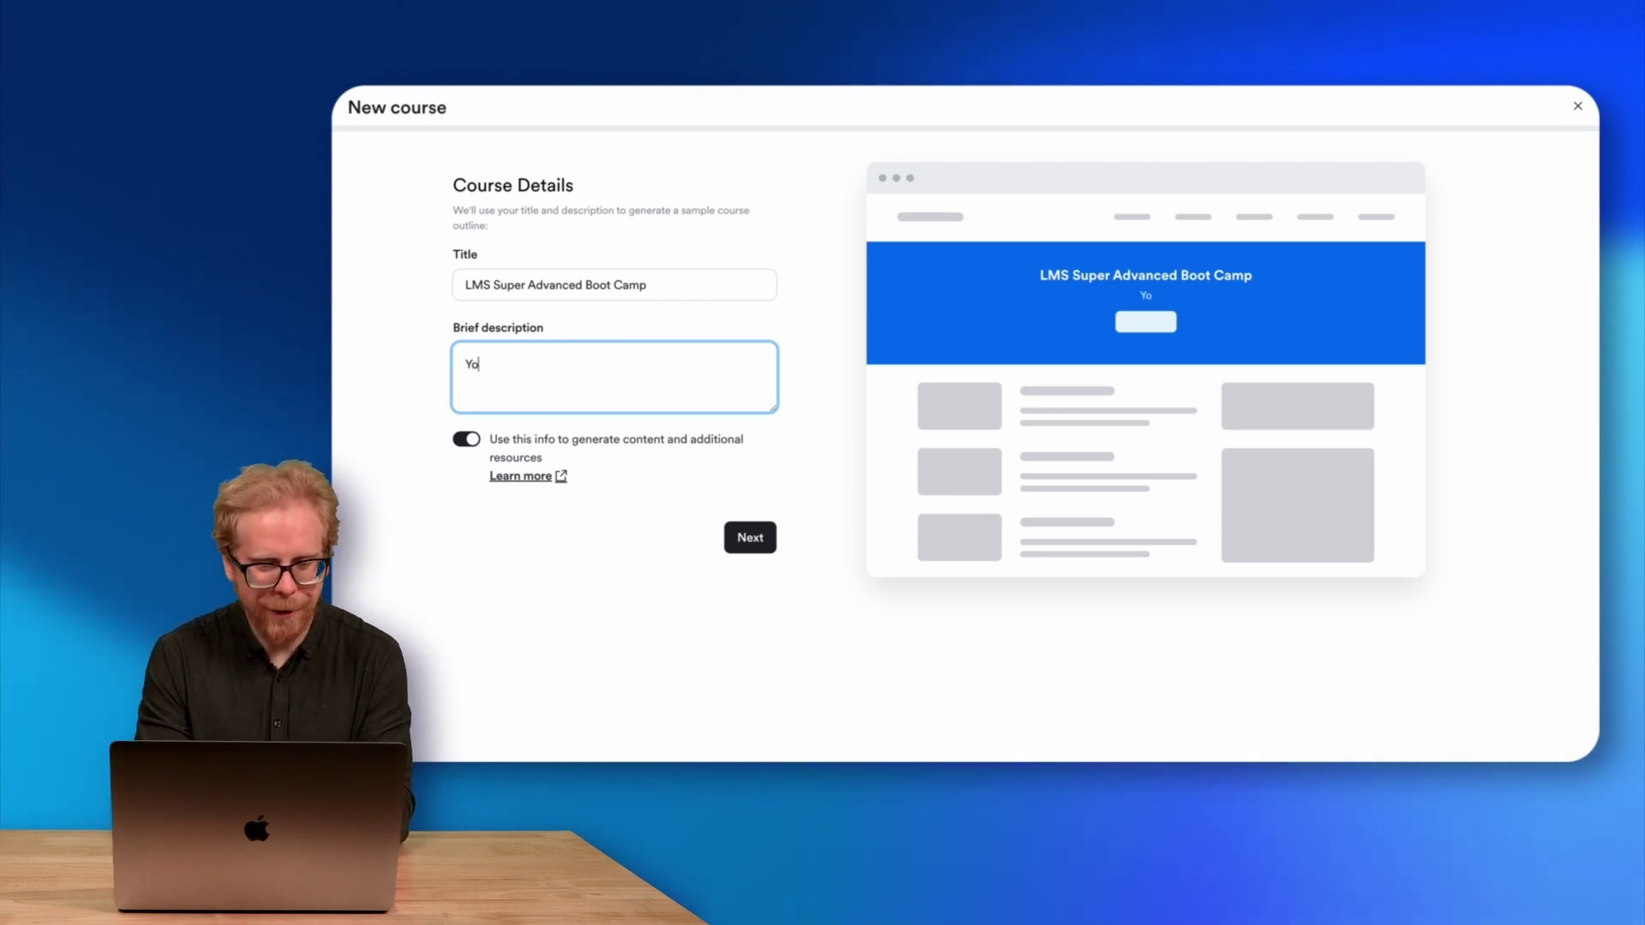
text(u will learn )
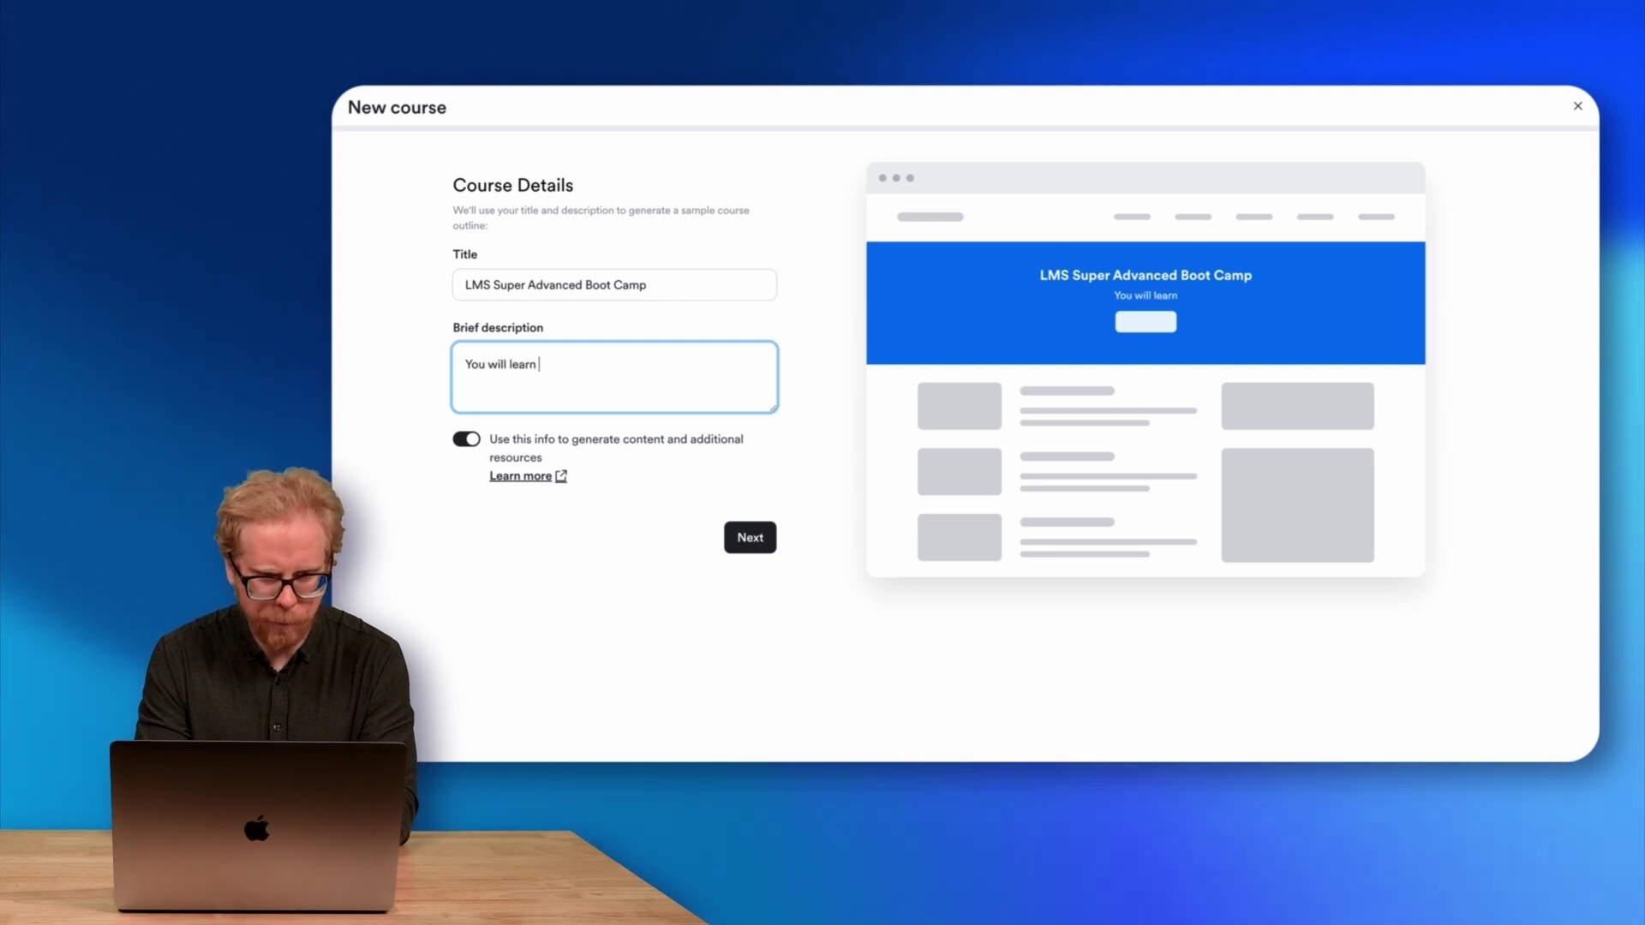
text(the su)
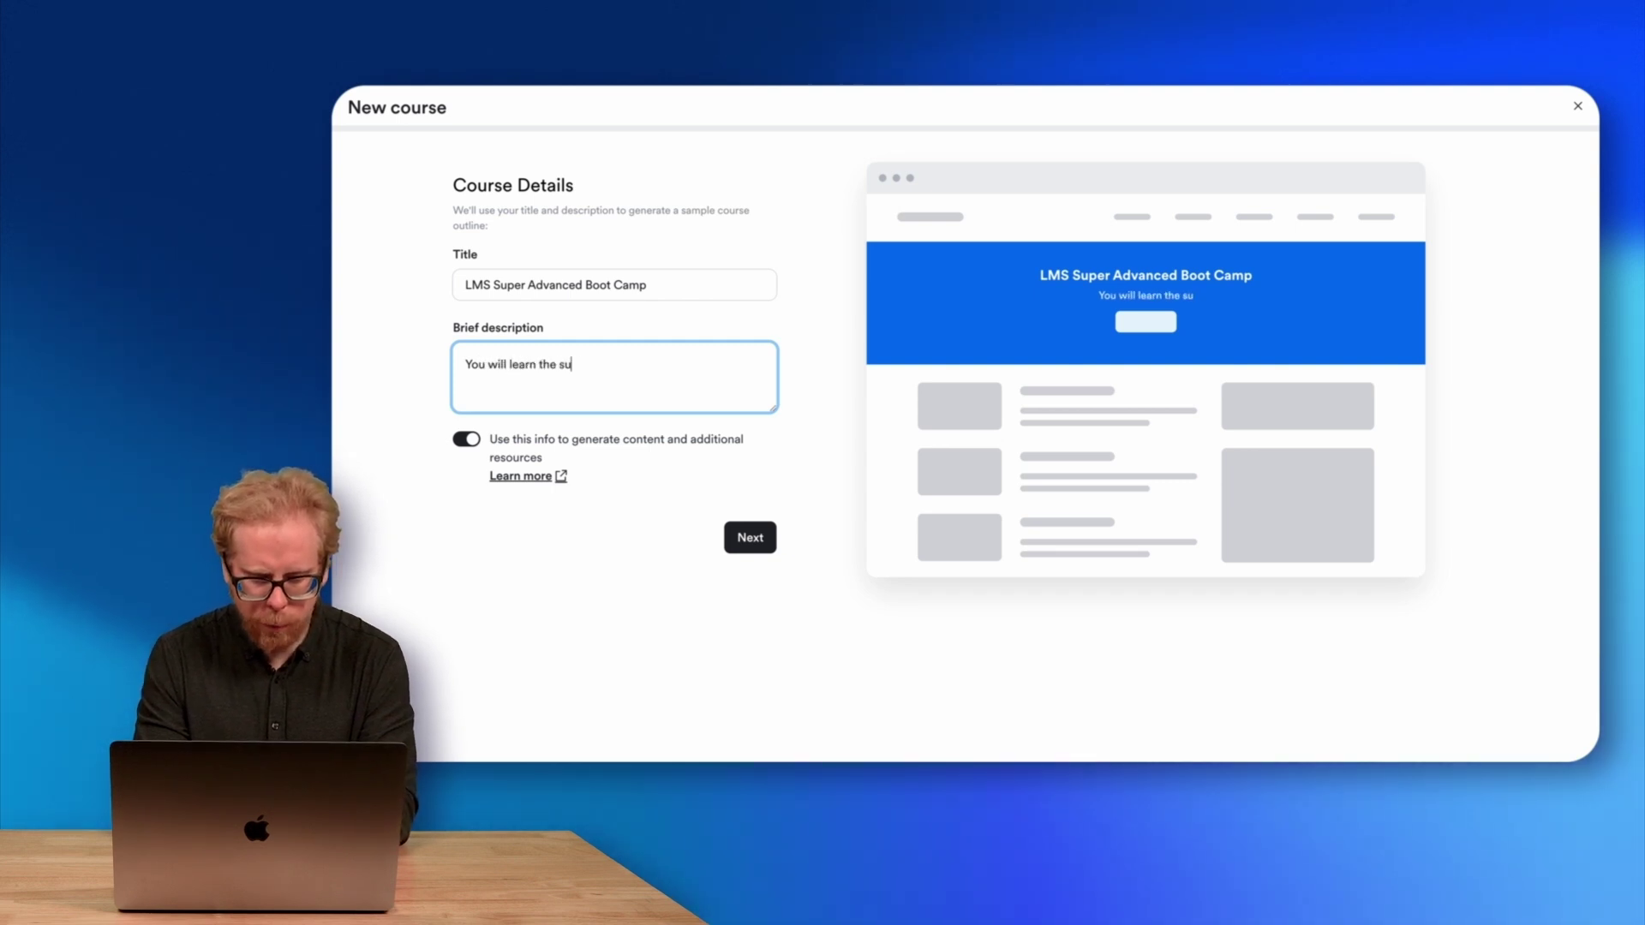
text(per advan)
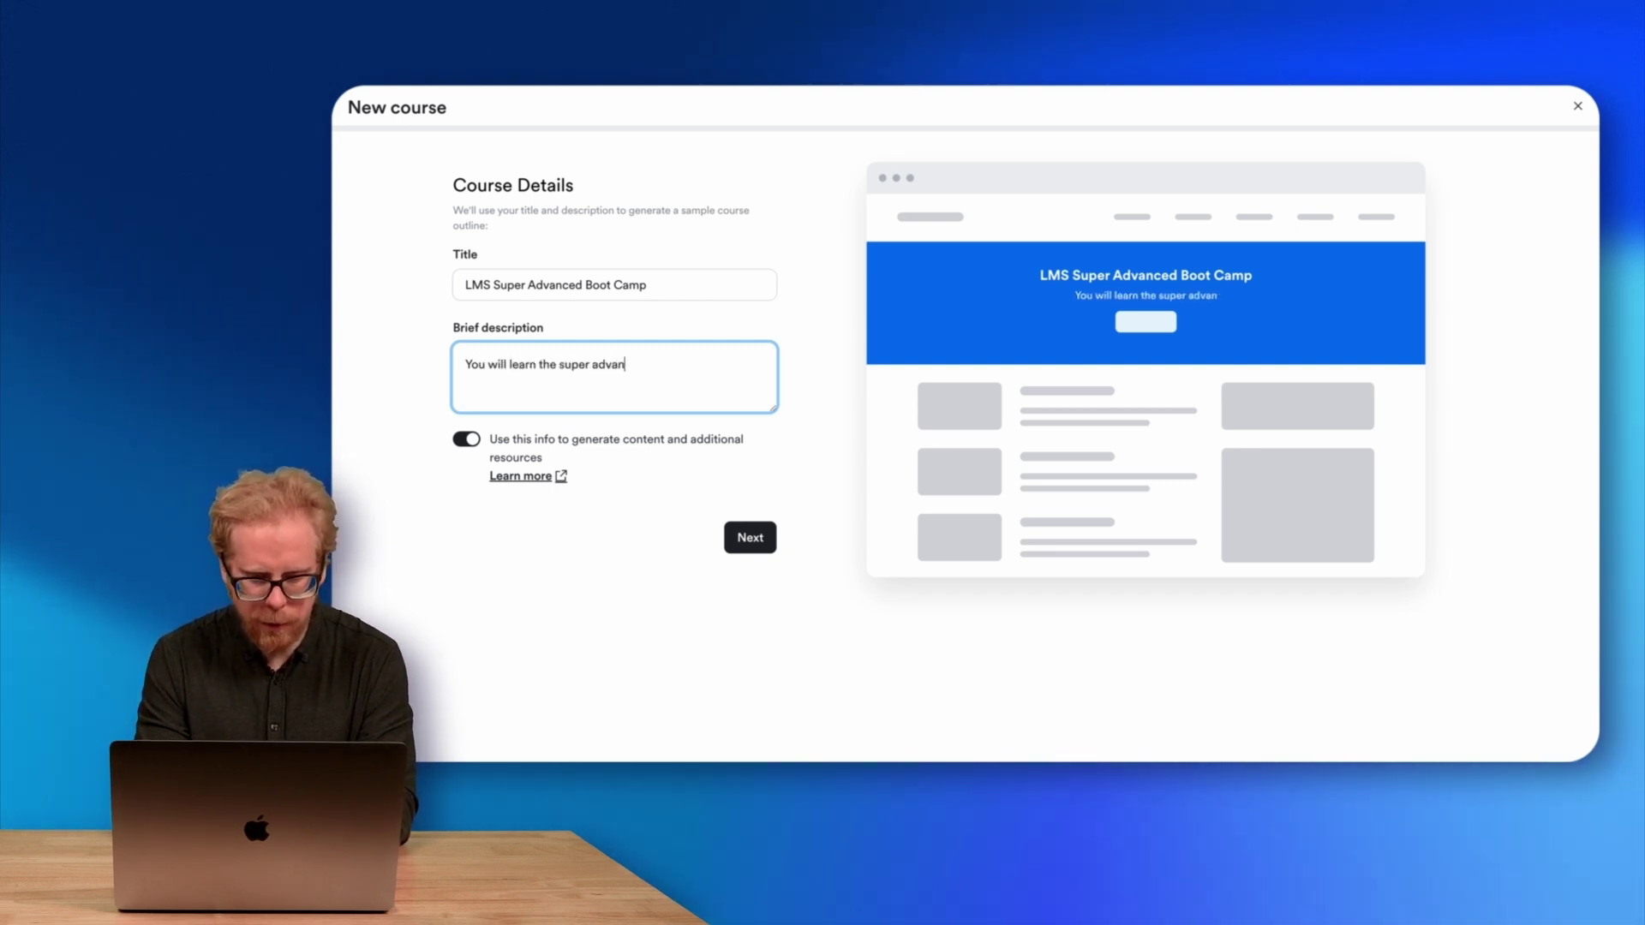
text(ced principle)
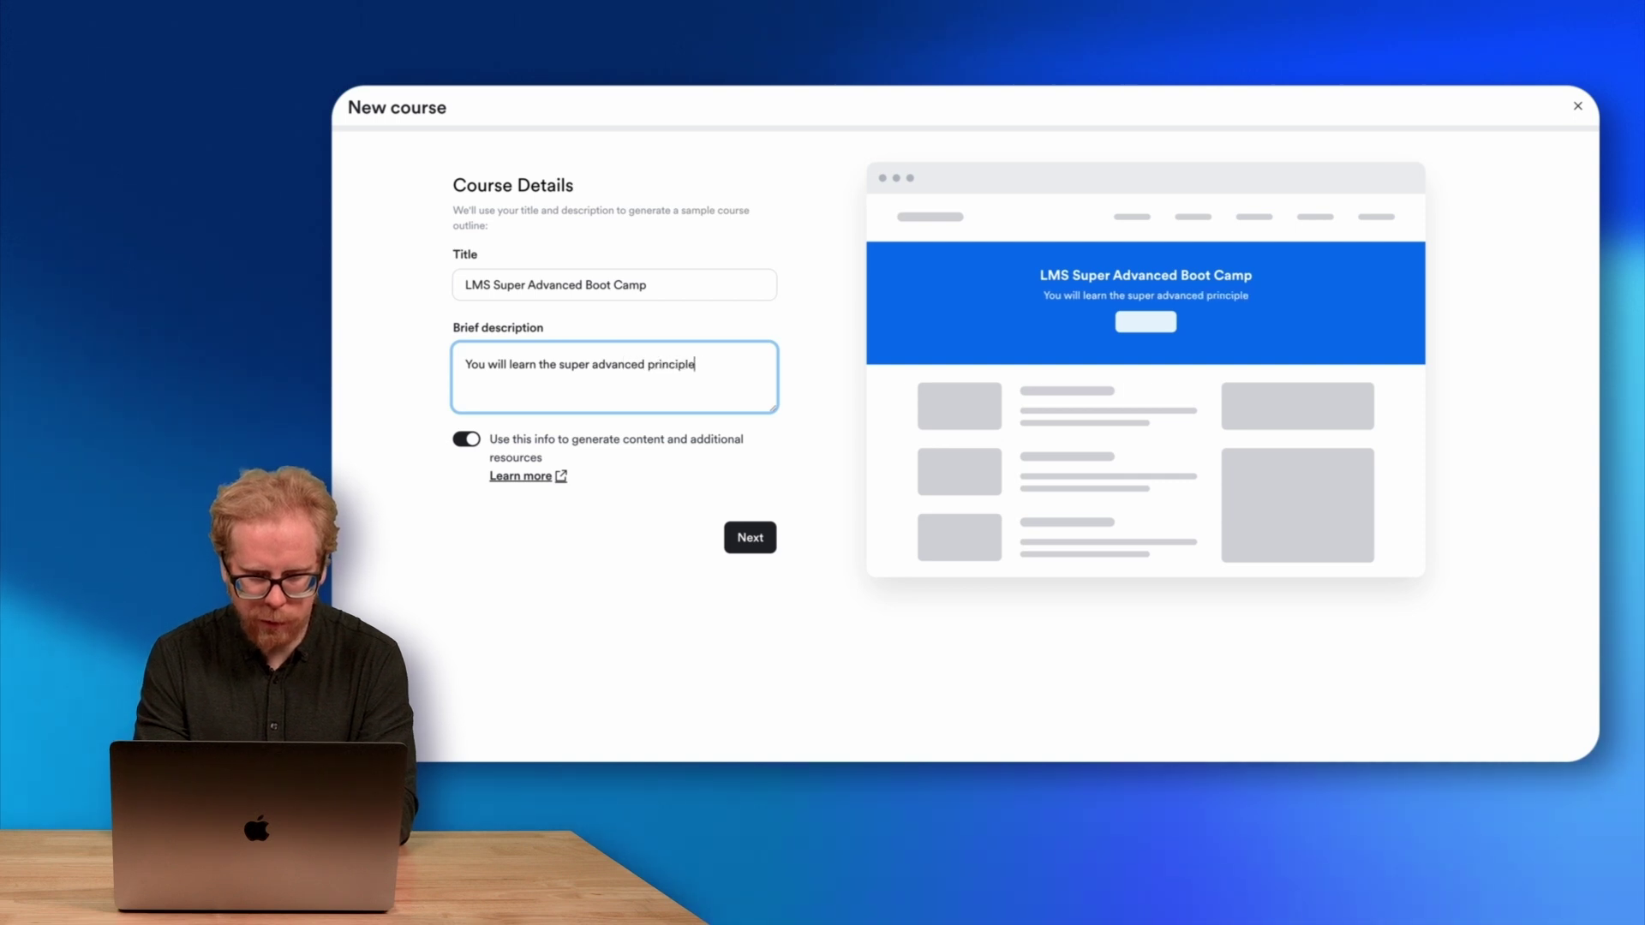
text(s, tips an)
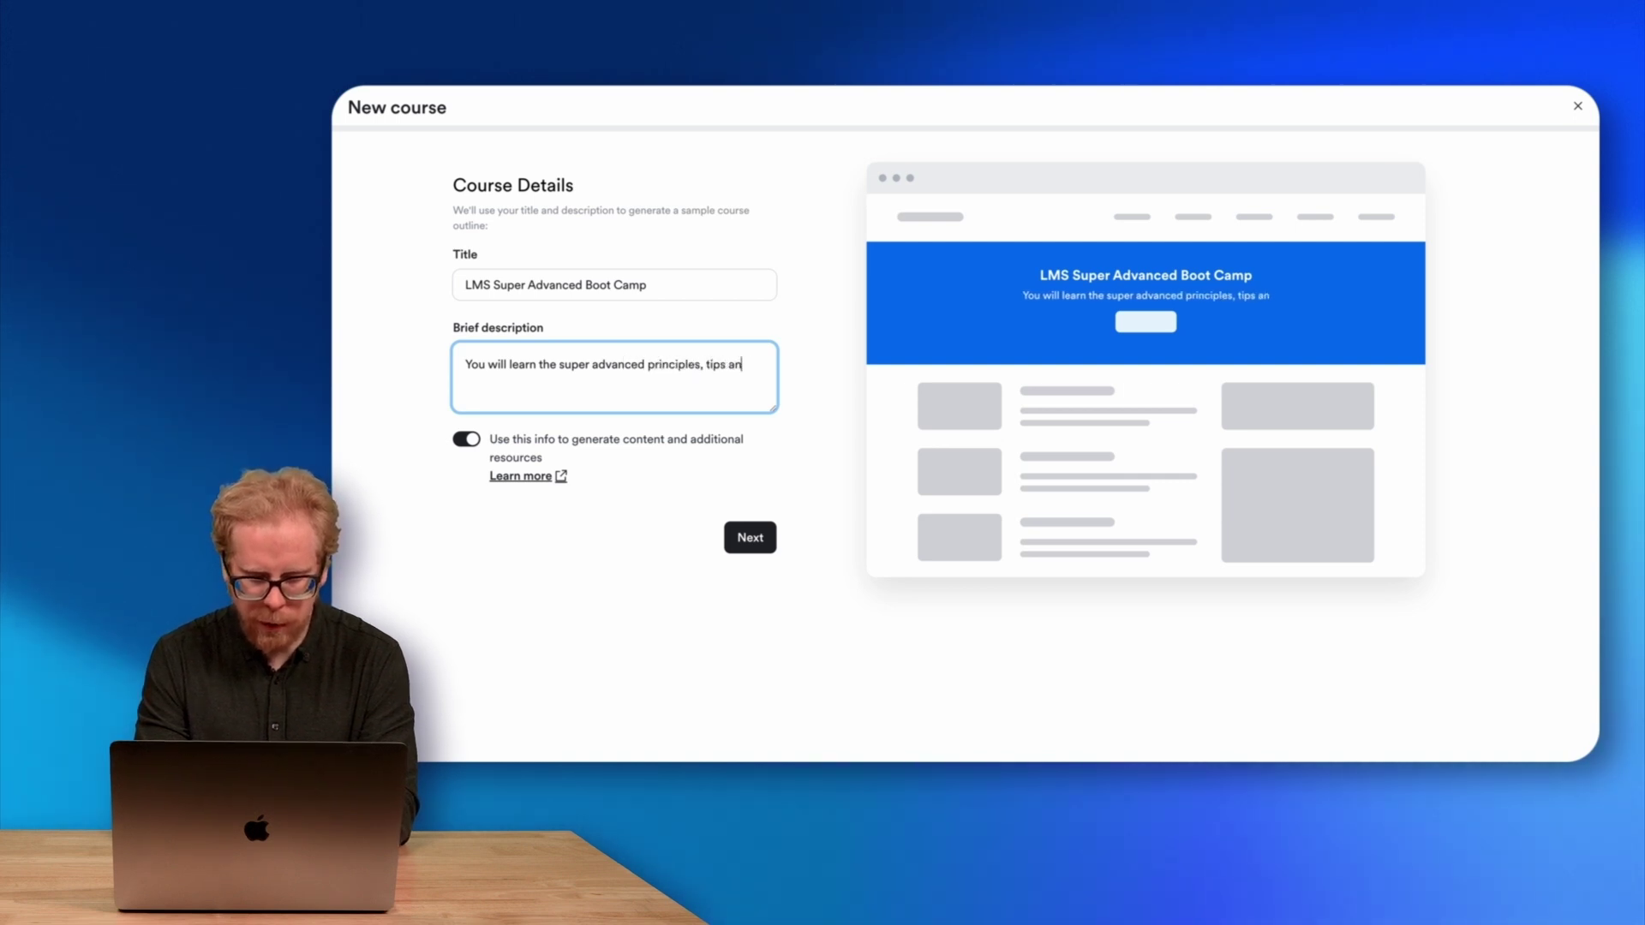
text(d tricks of )
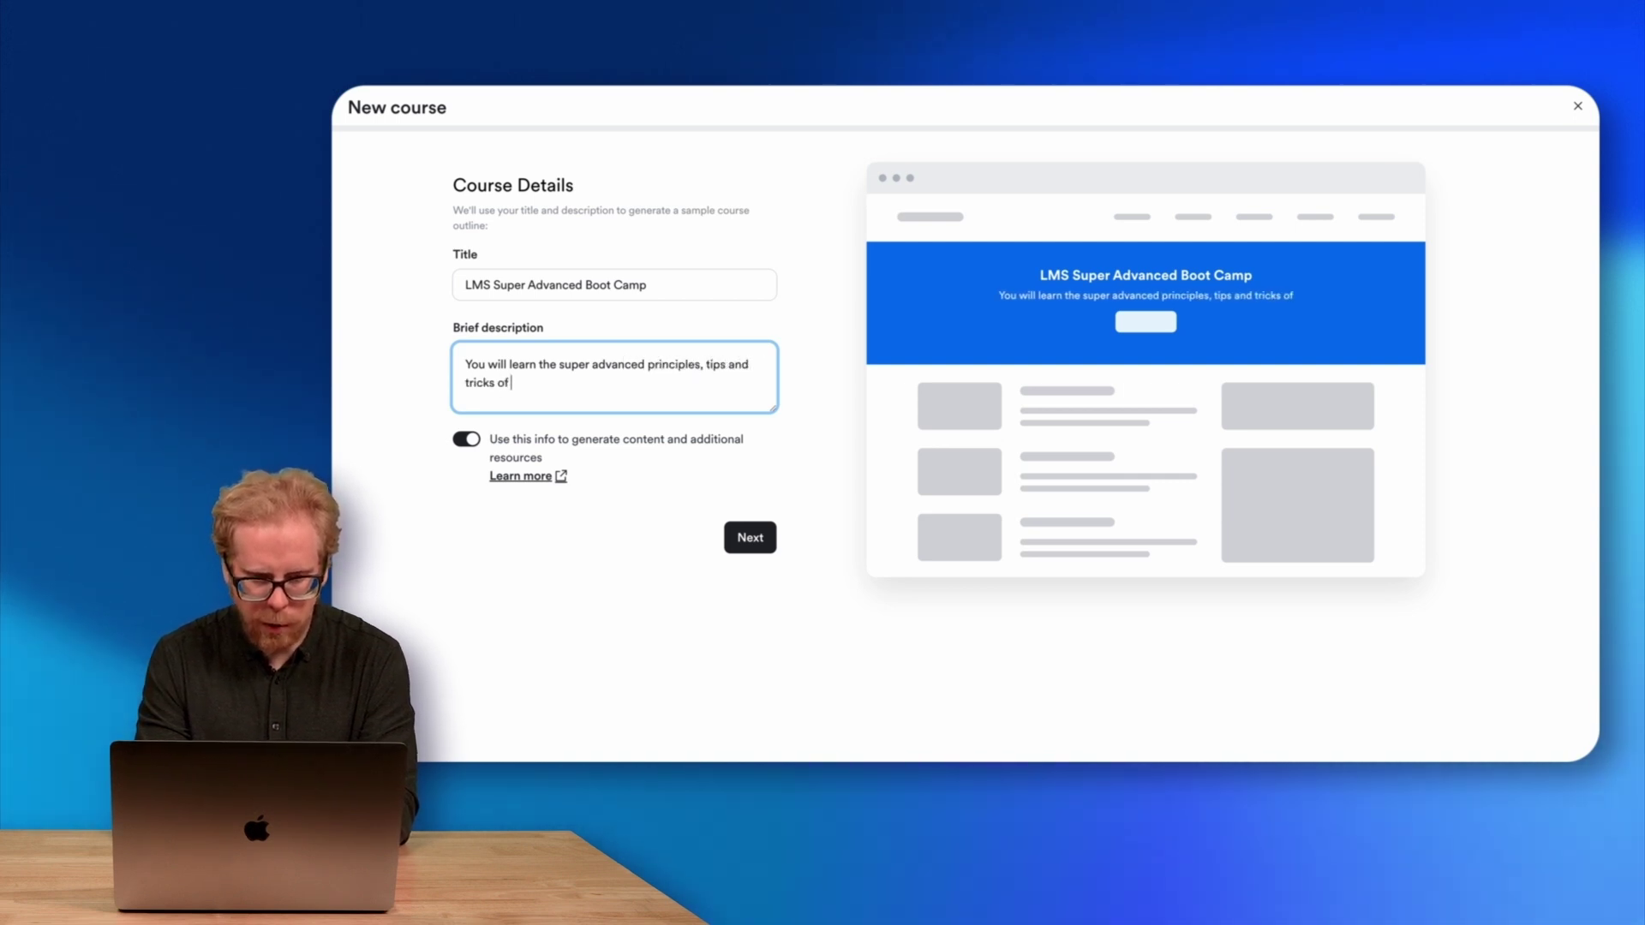
text(the e)
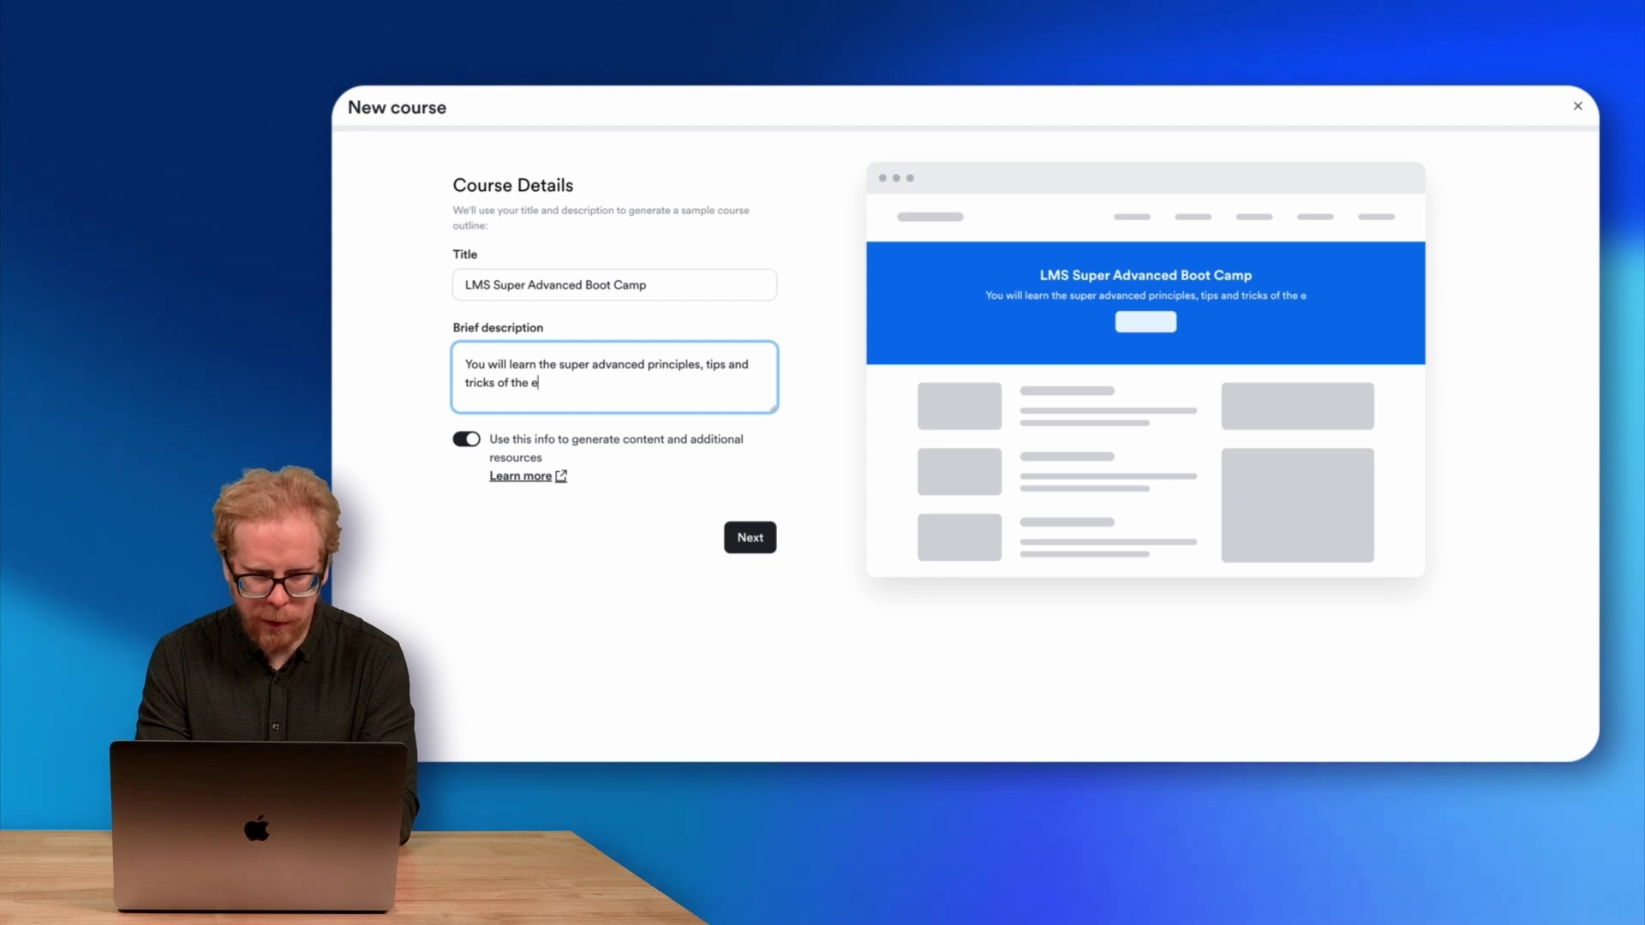
text(Learning trade)
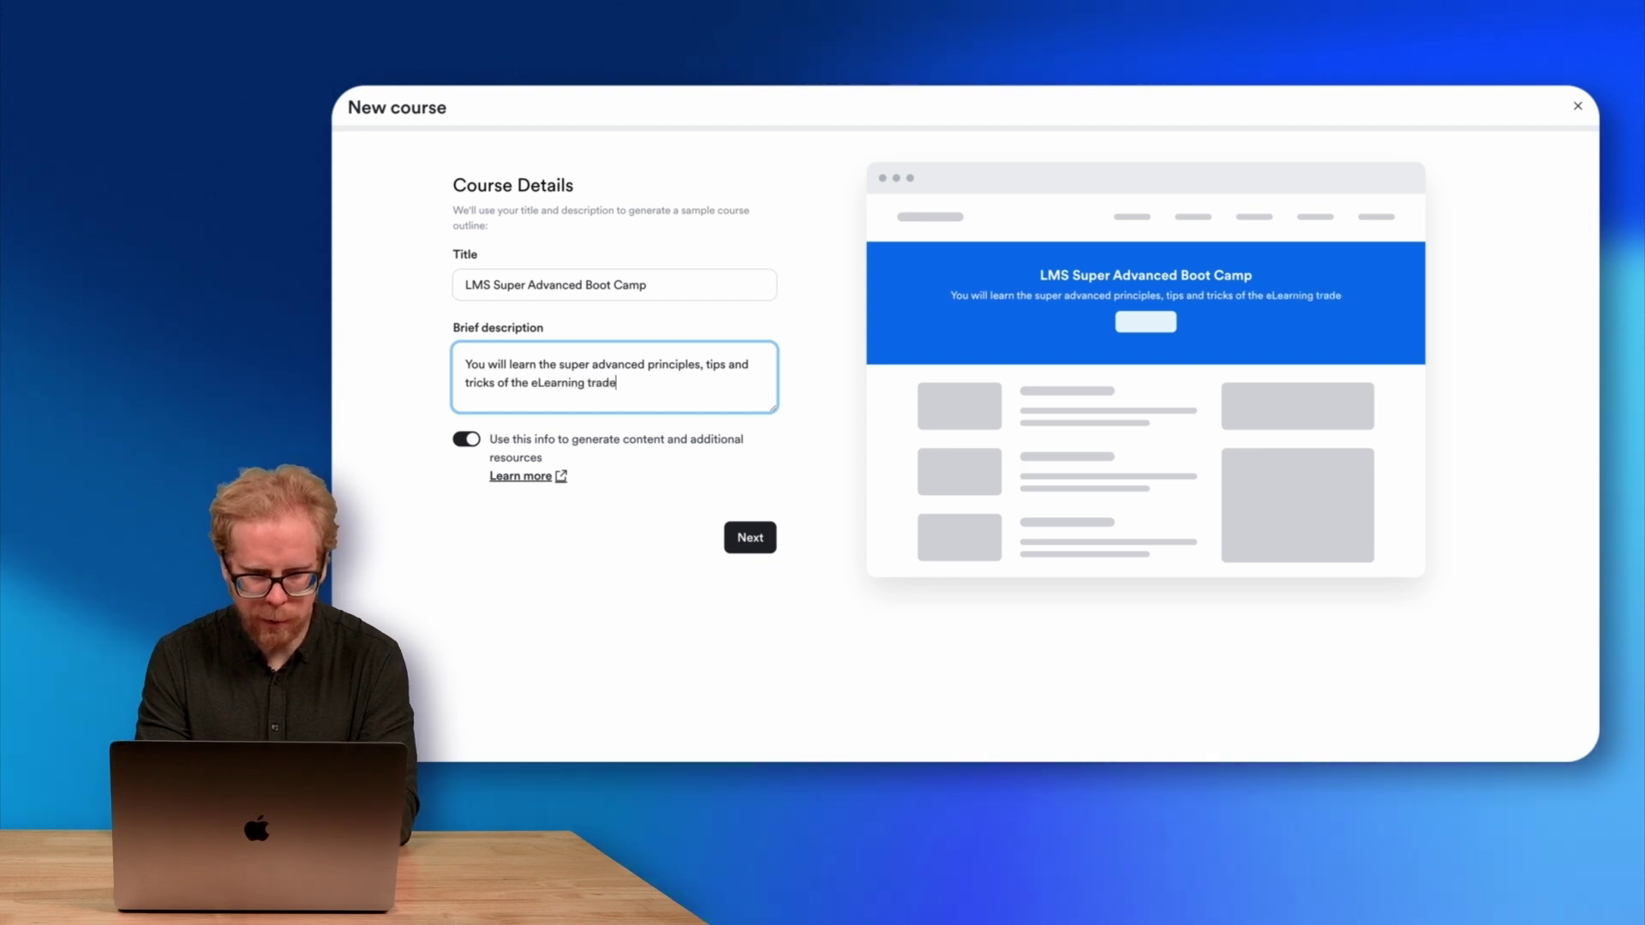
text( on how to )
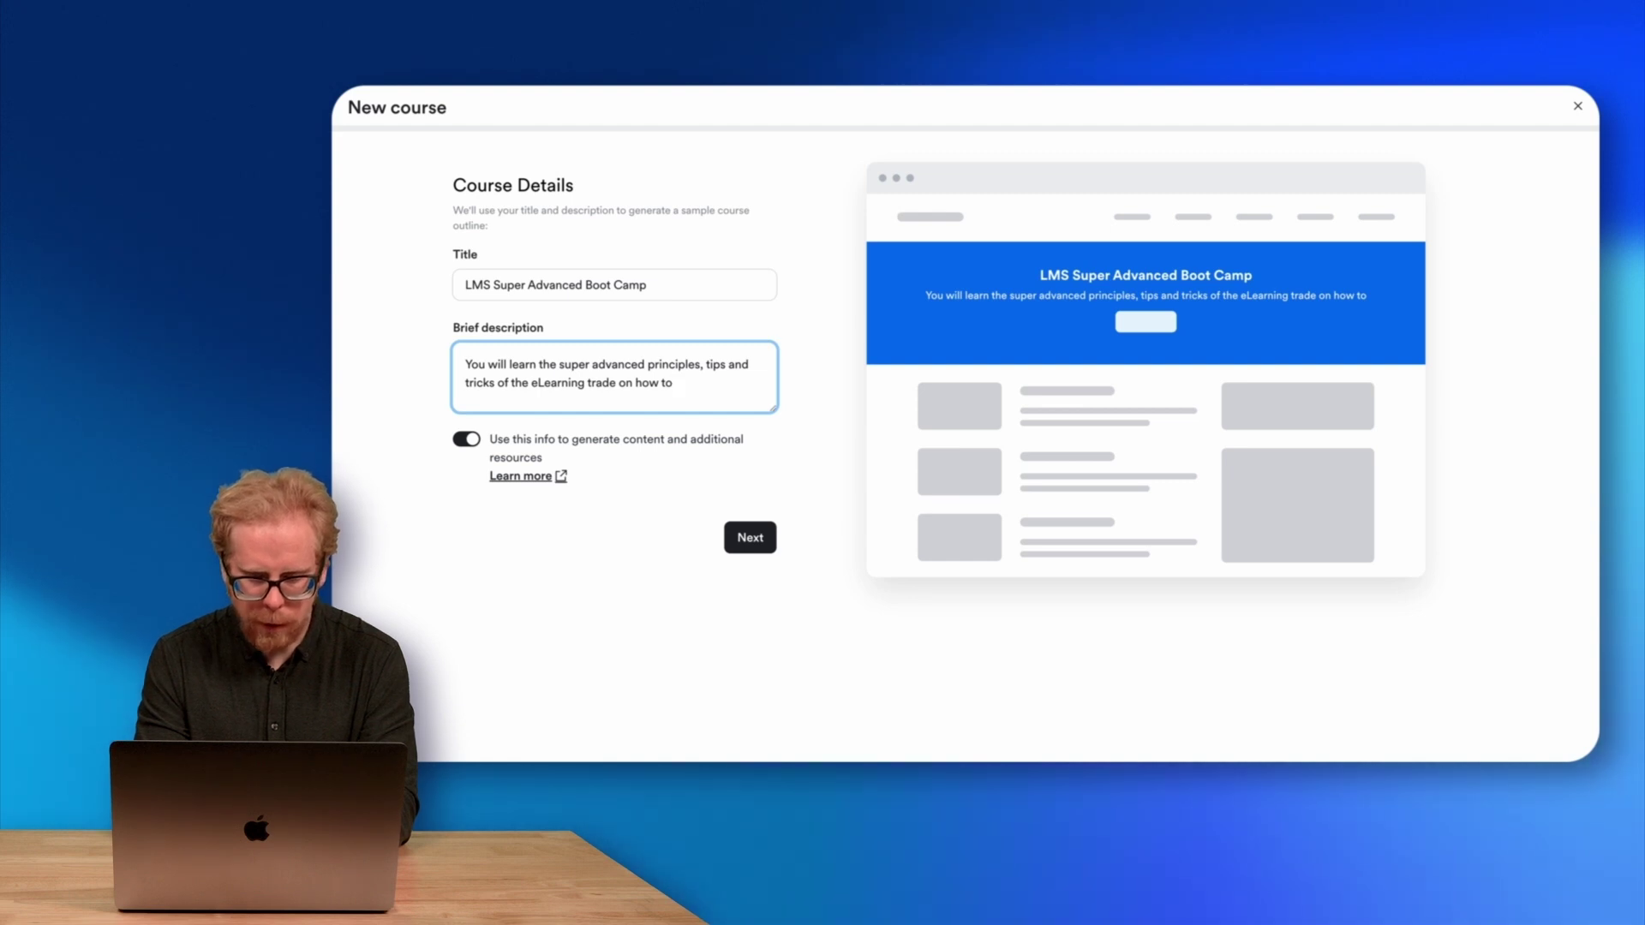
text(customize)
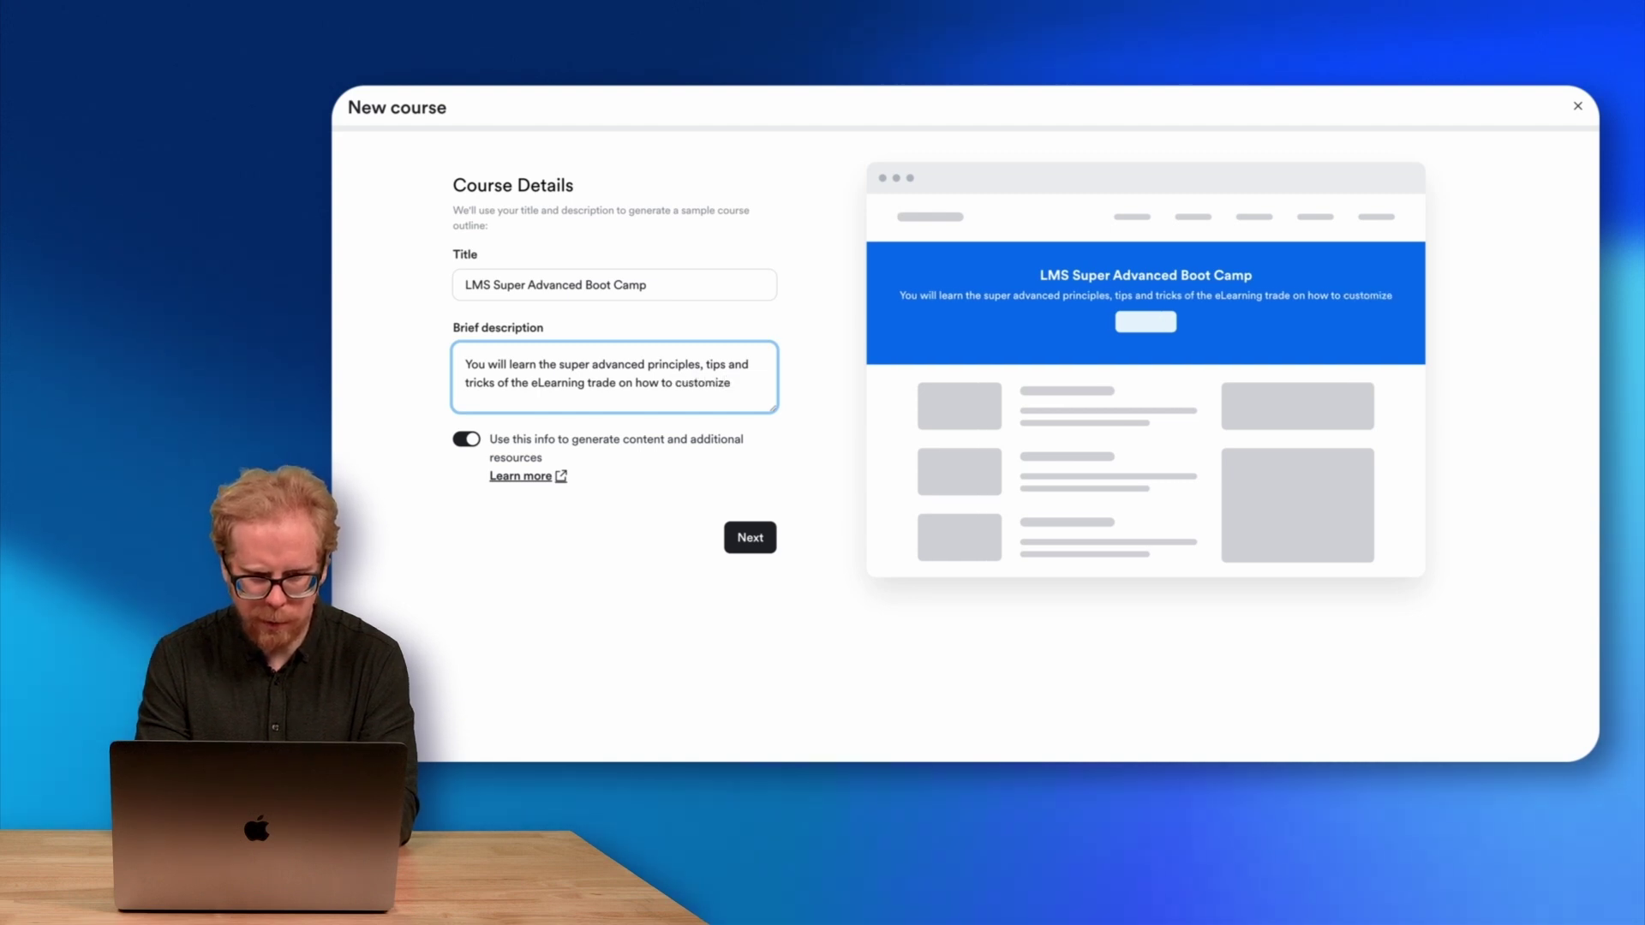
Continue the description with ", supercharge and ultimately get more sales and serve more learners (customers and employees) in this super advanced LMS Boot Camp course."
text(, superch)
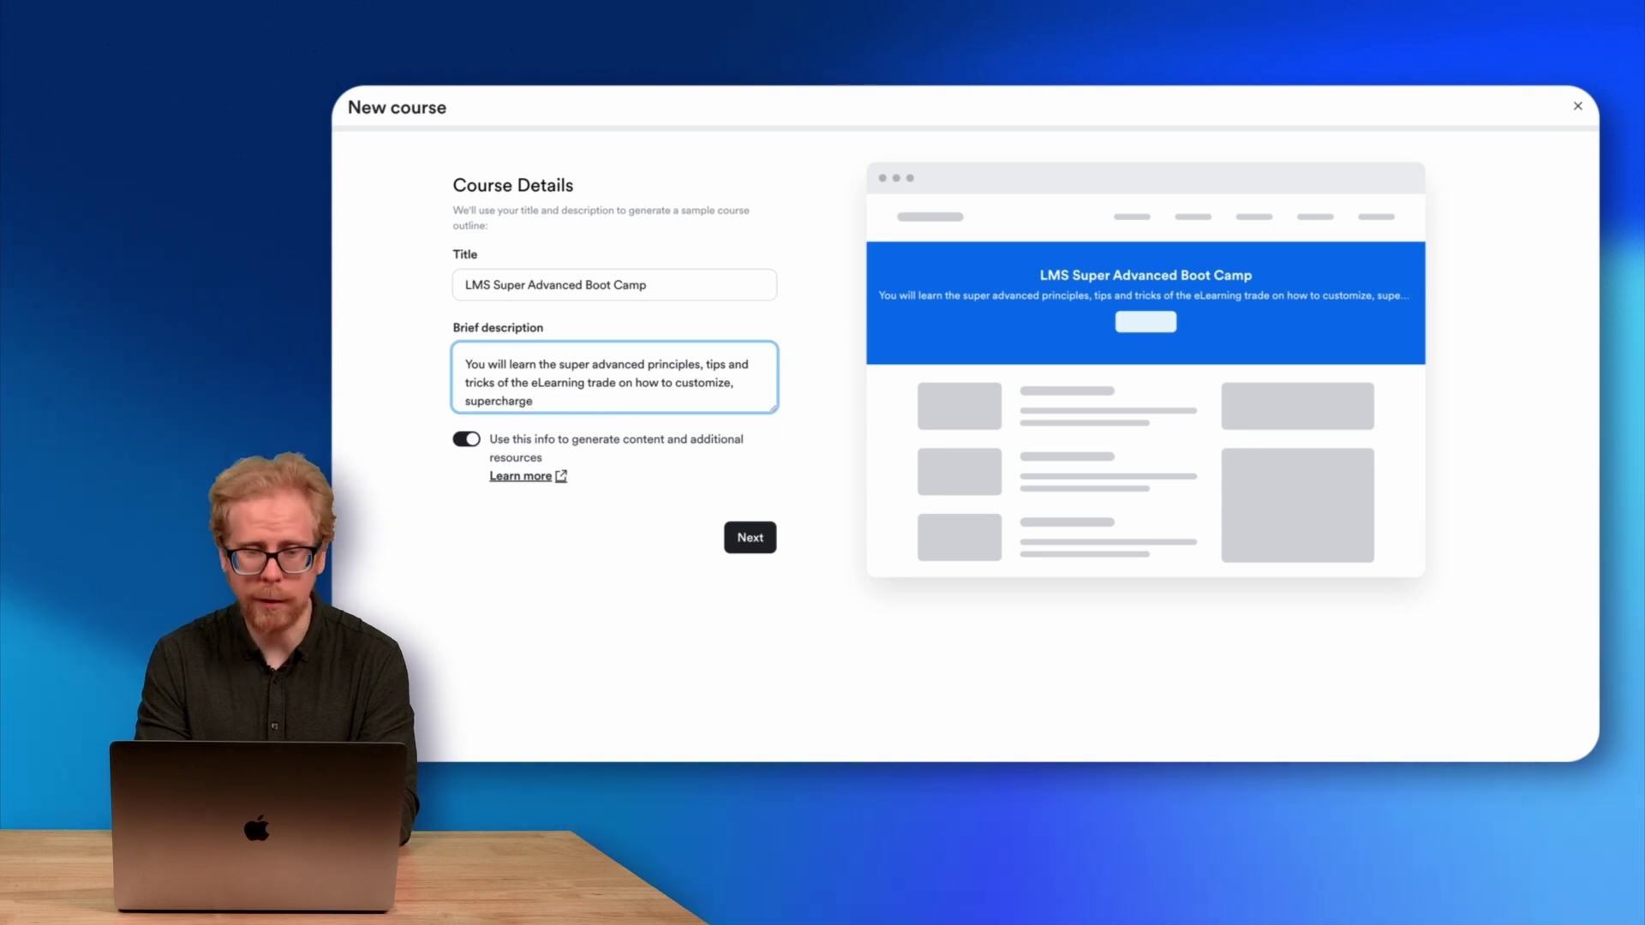
text(arge and)
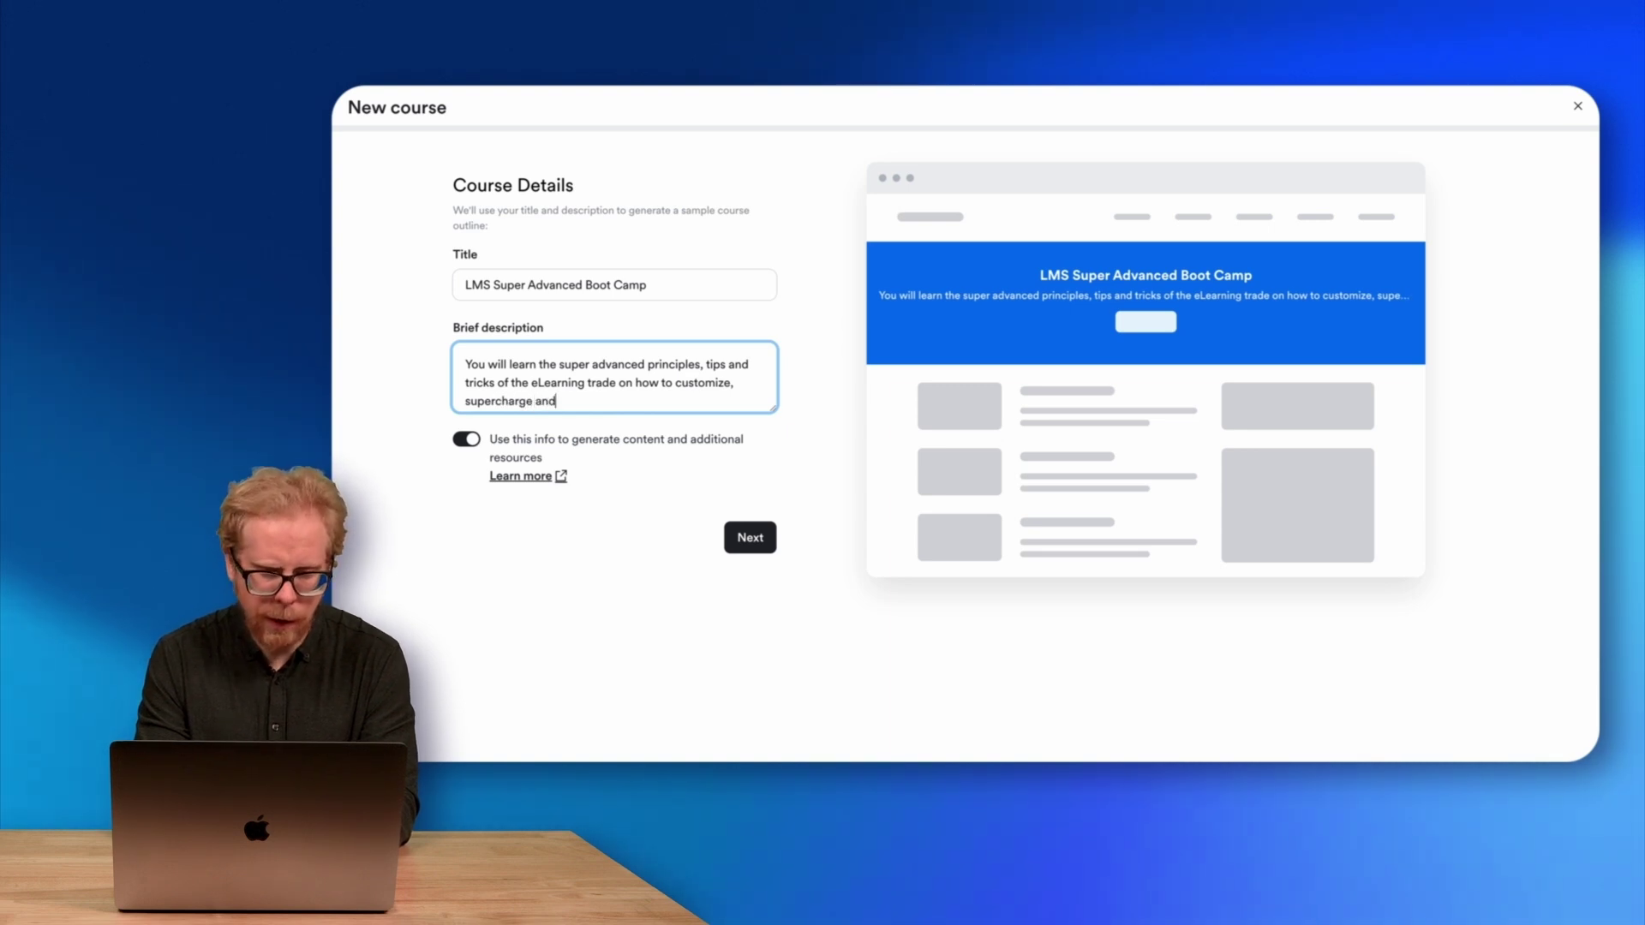
text( ul)
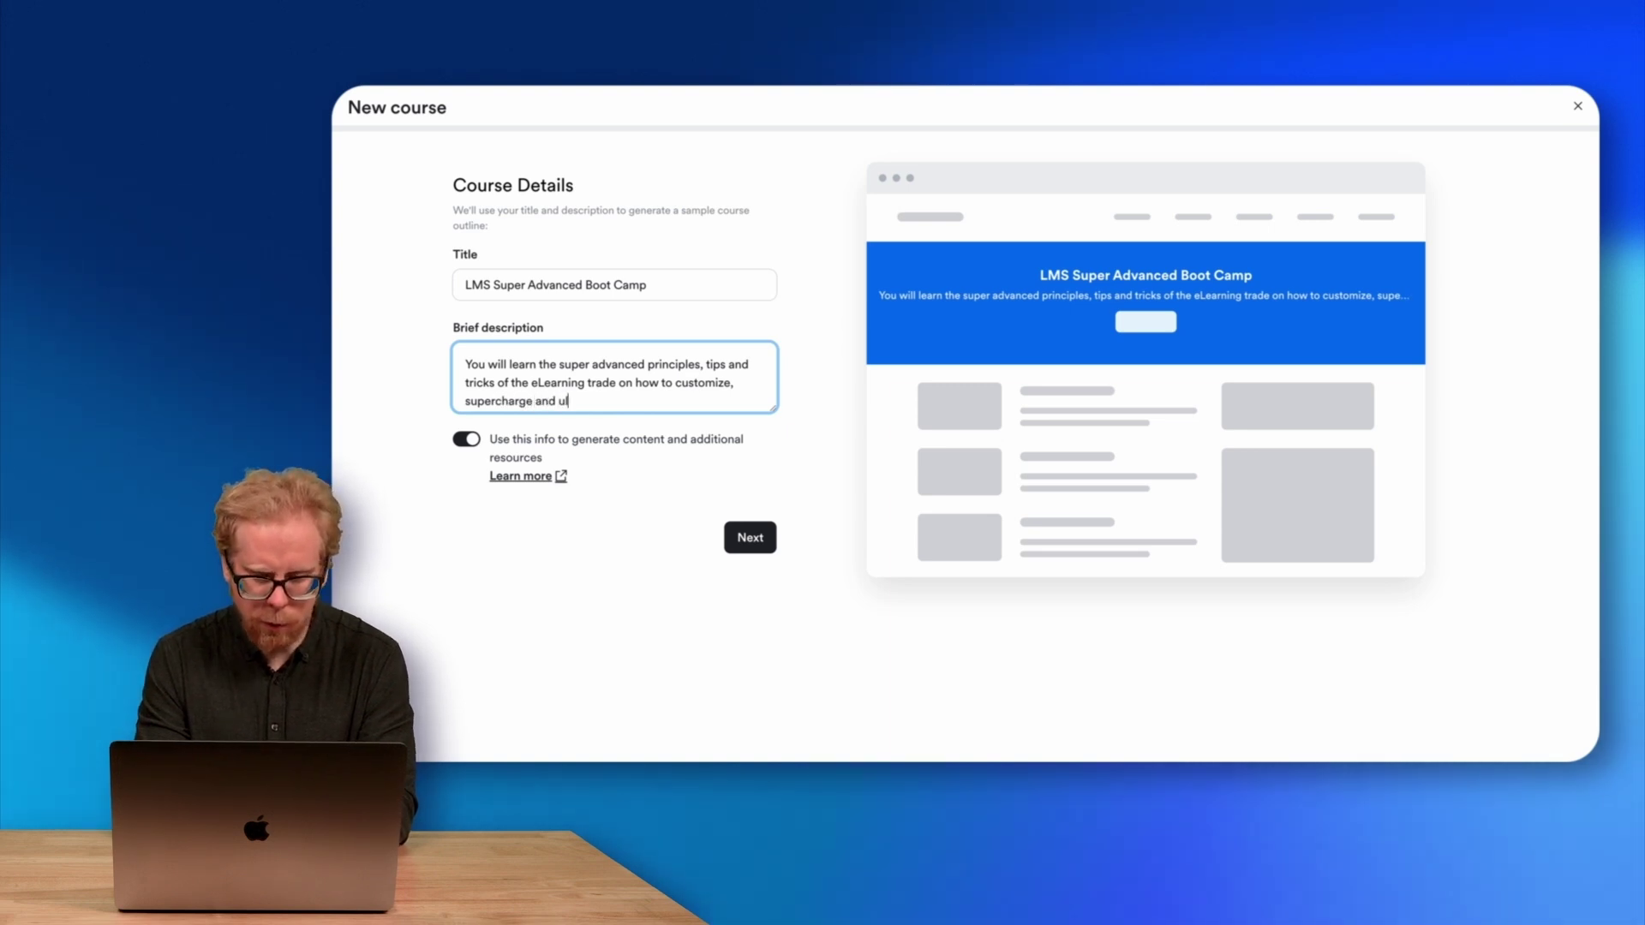
text(timat)
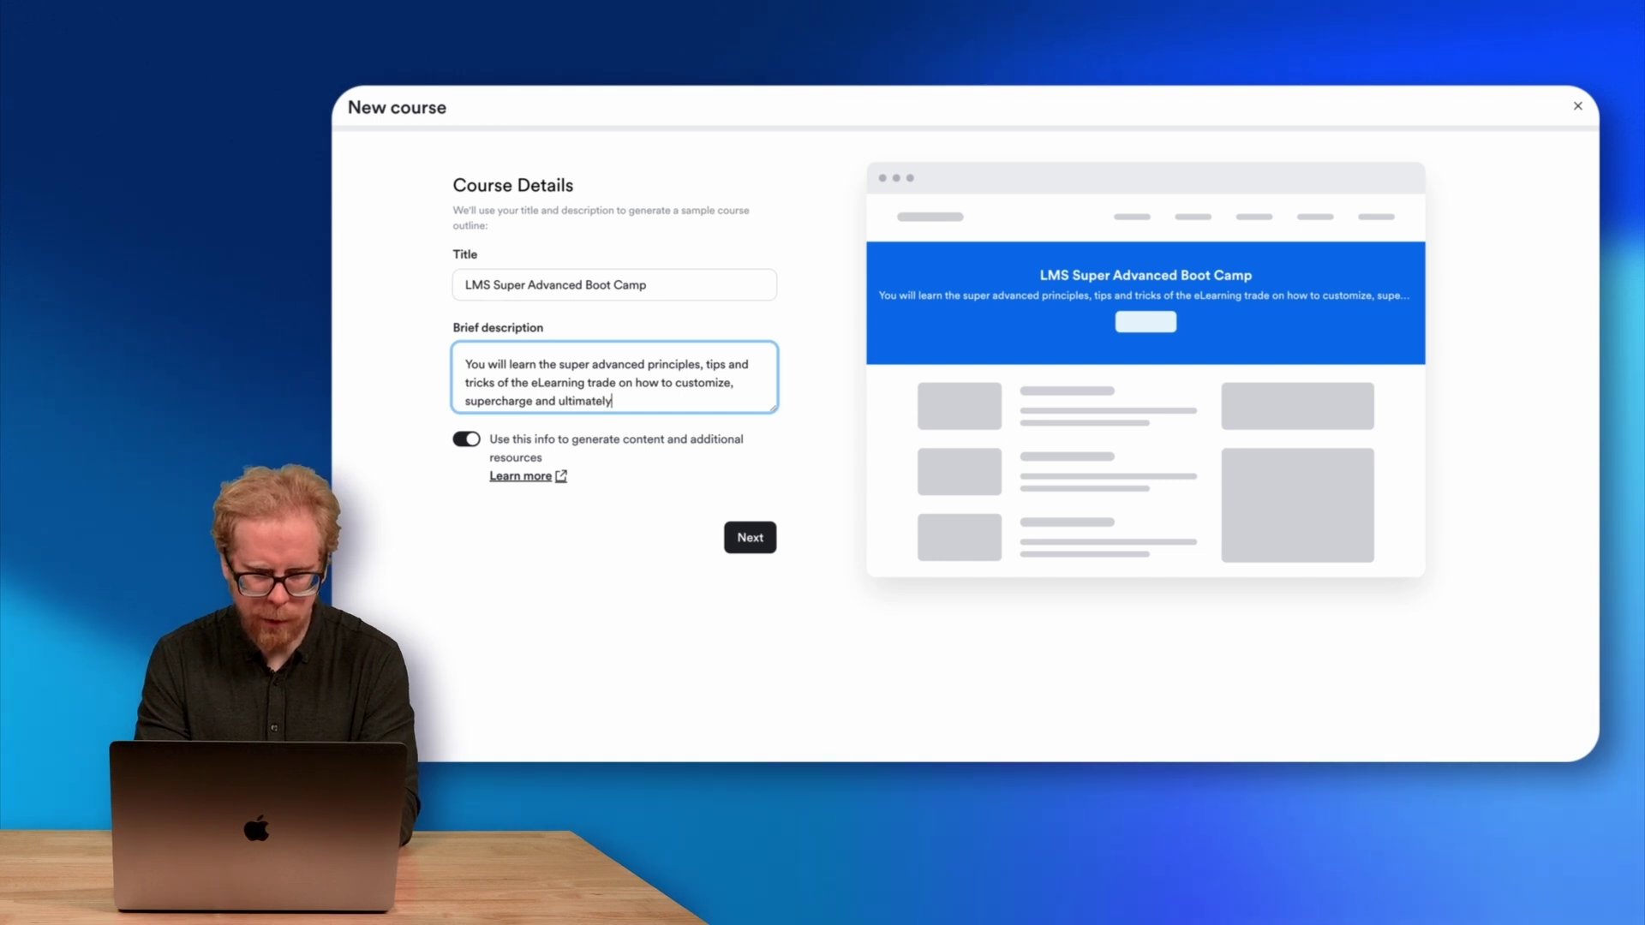
text(ely )
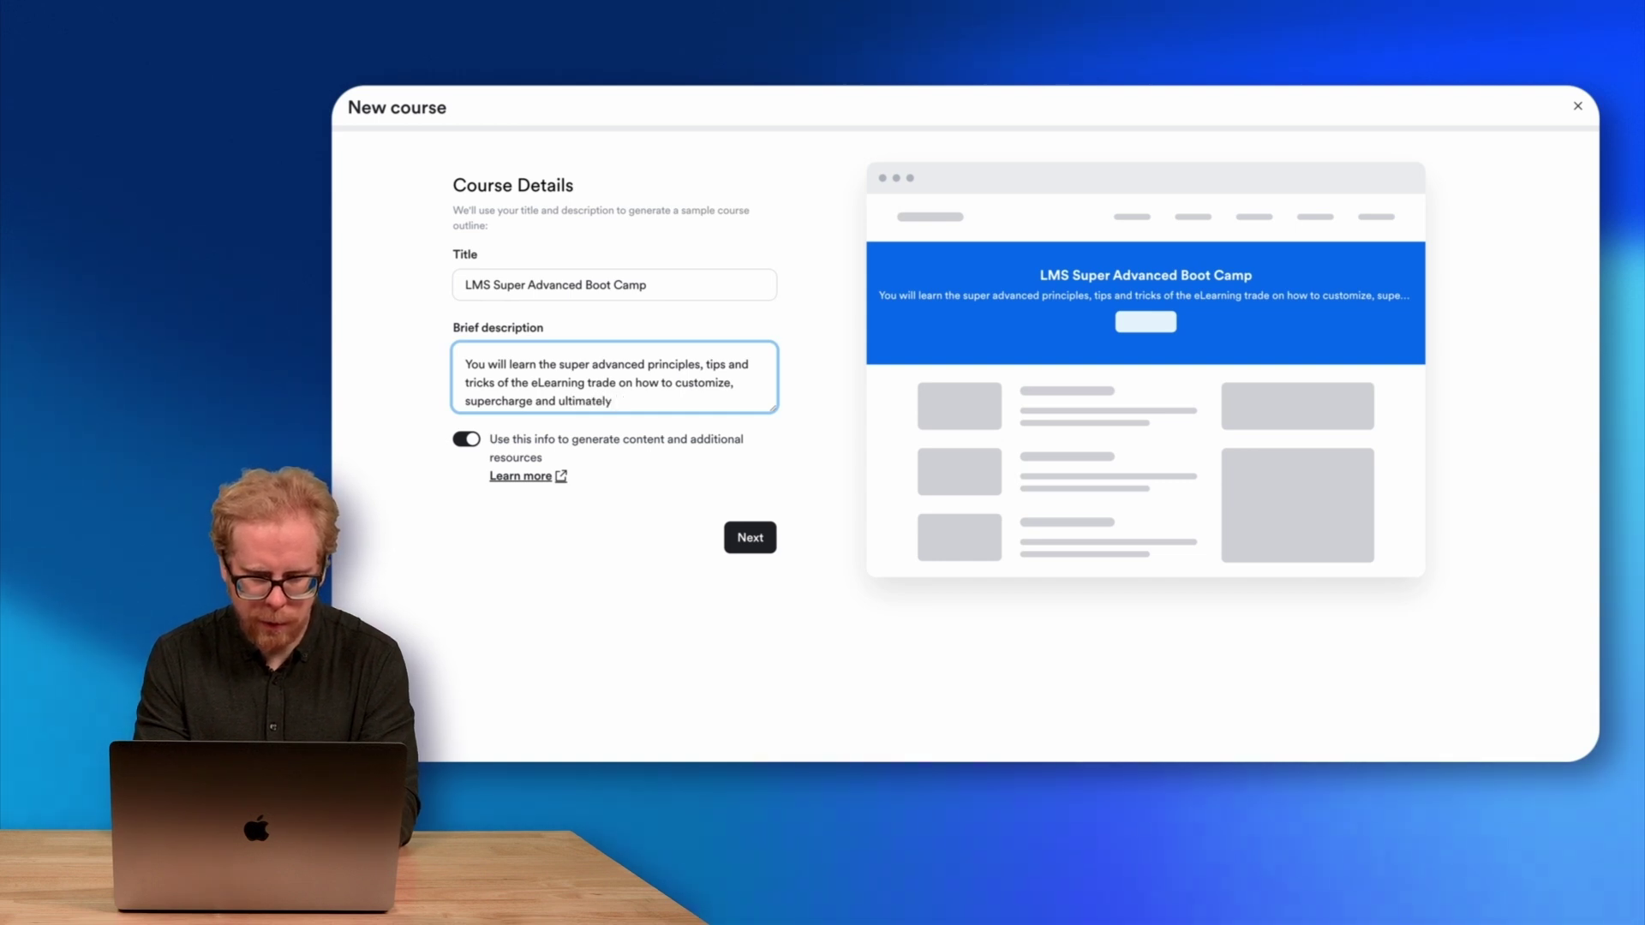
text(get more sal)
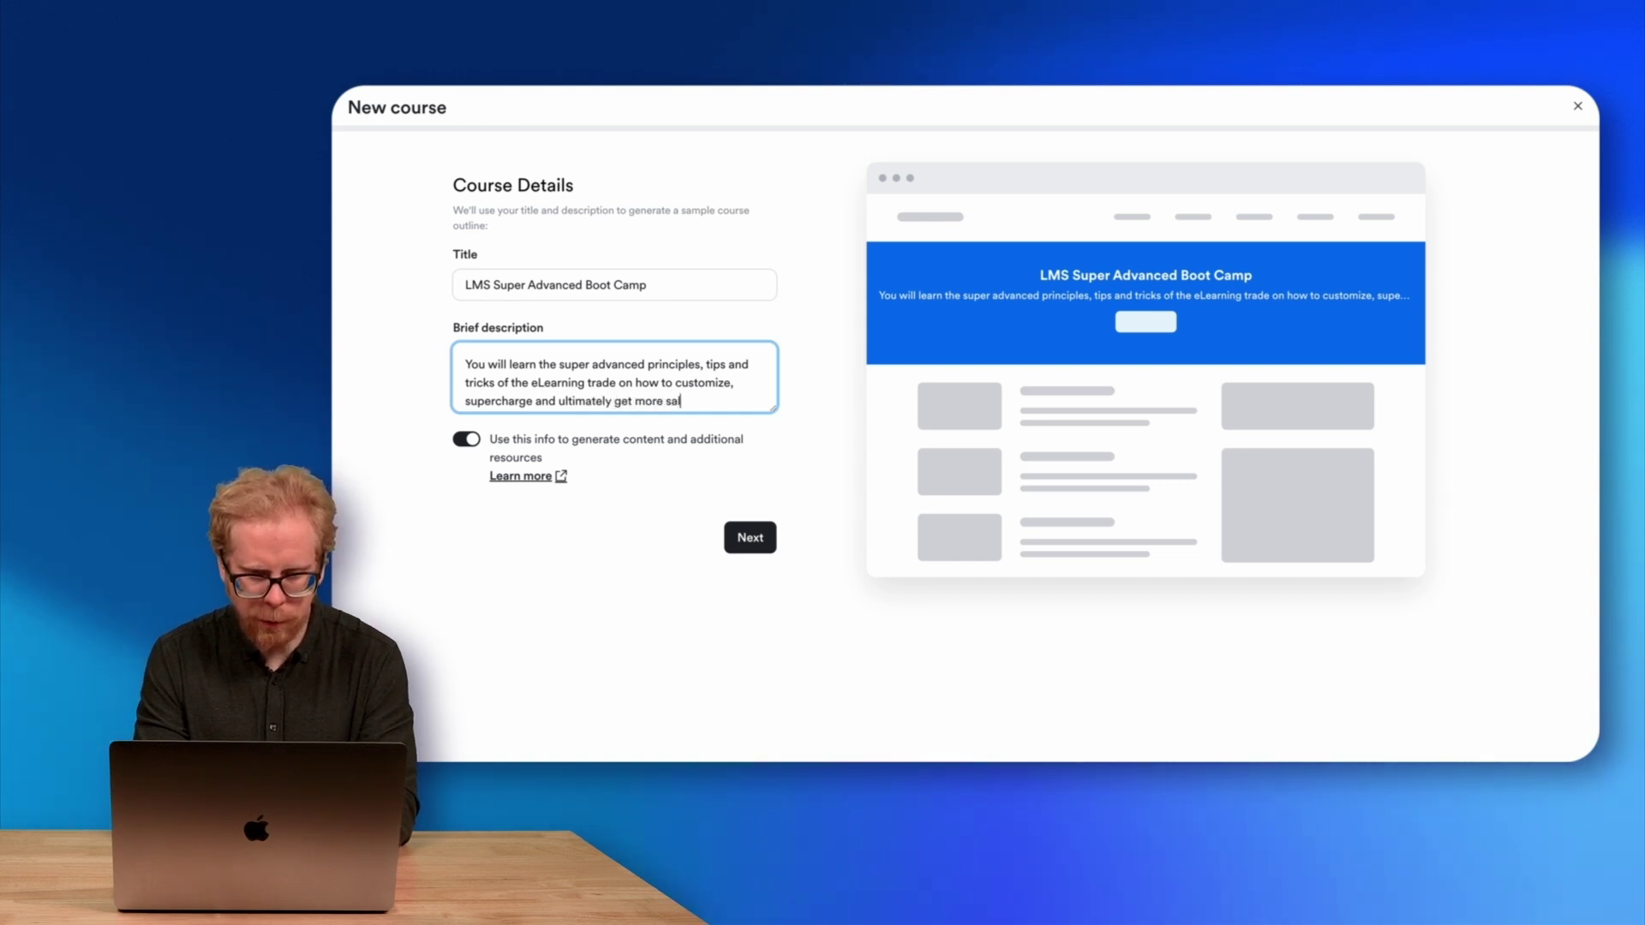
text(es and serve)
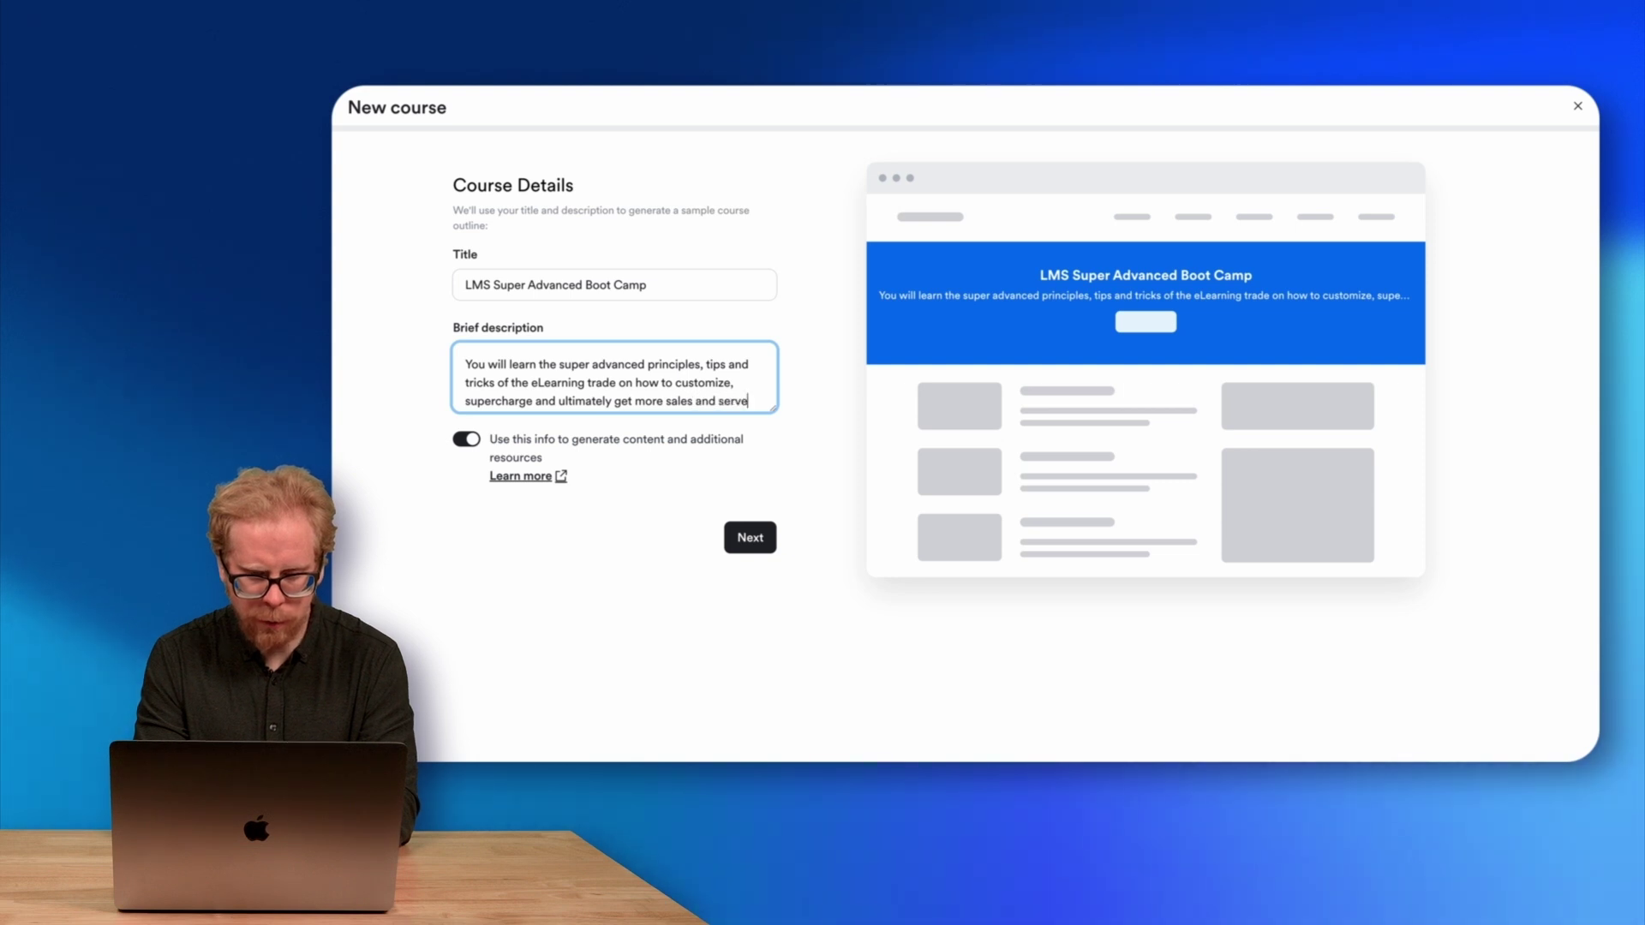
text( more learne)
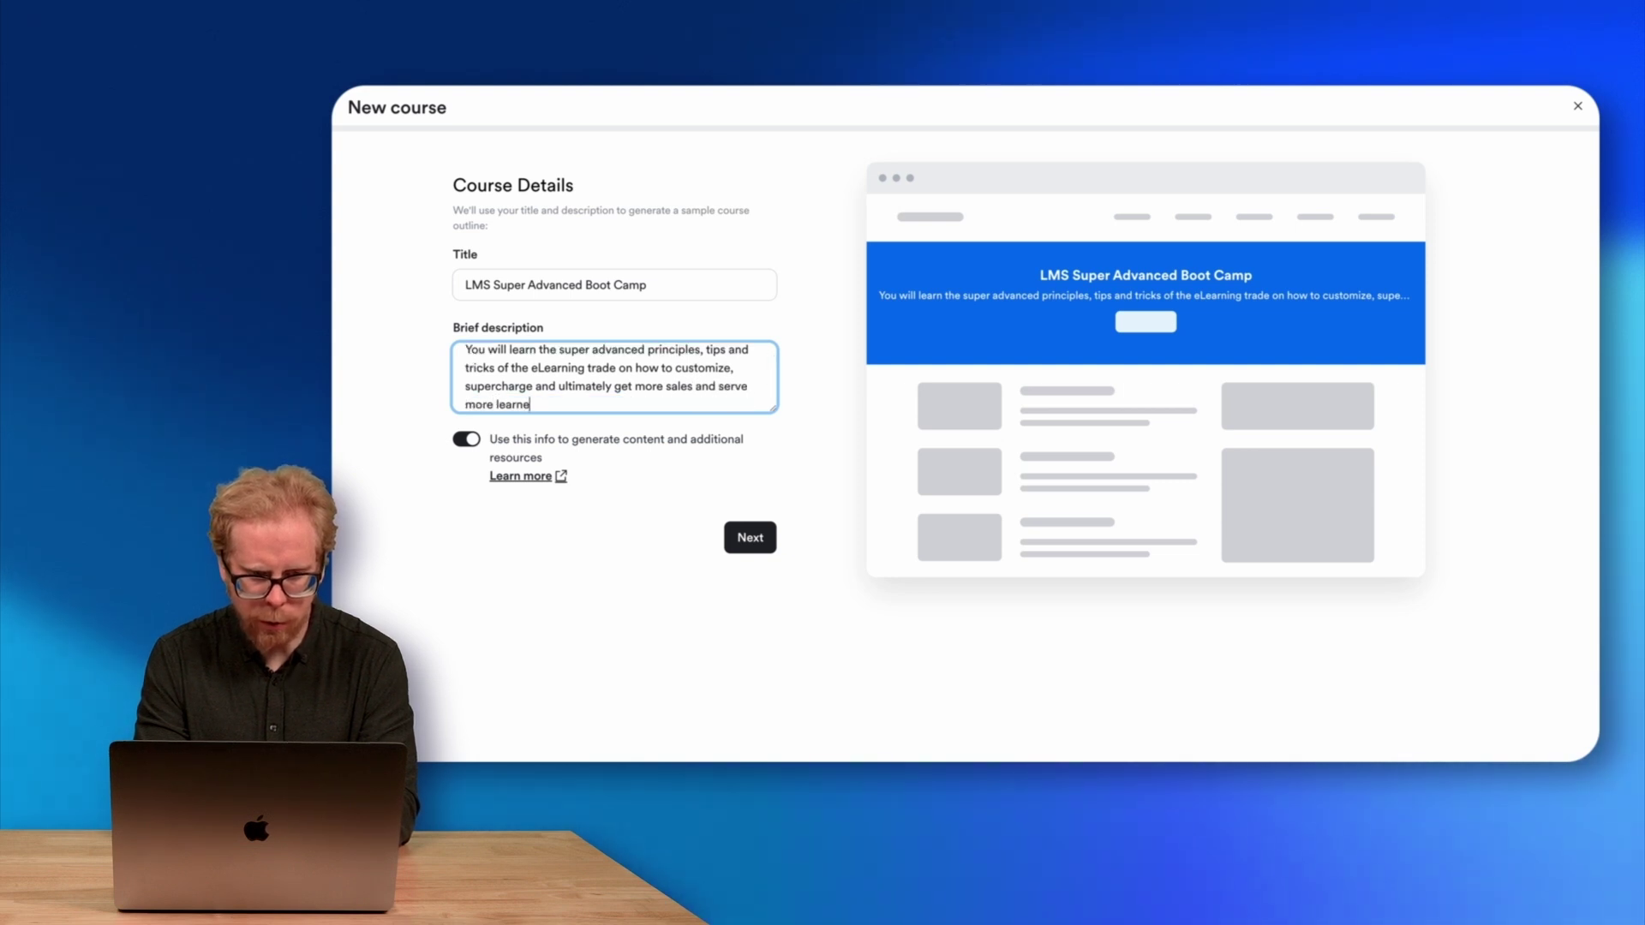
text(rs)
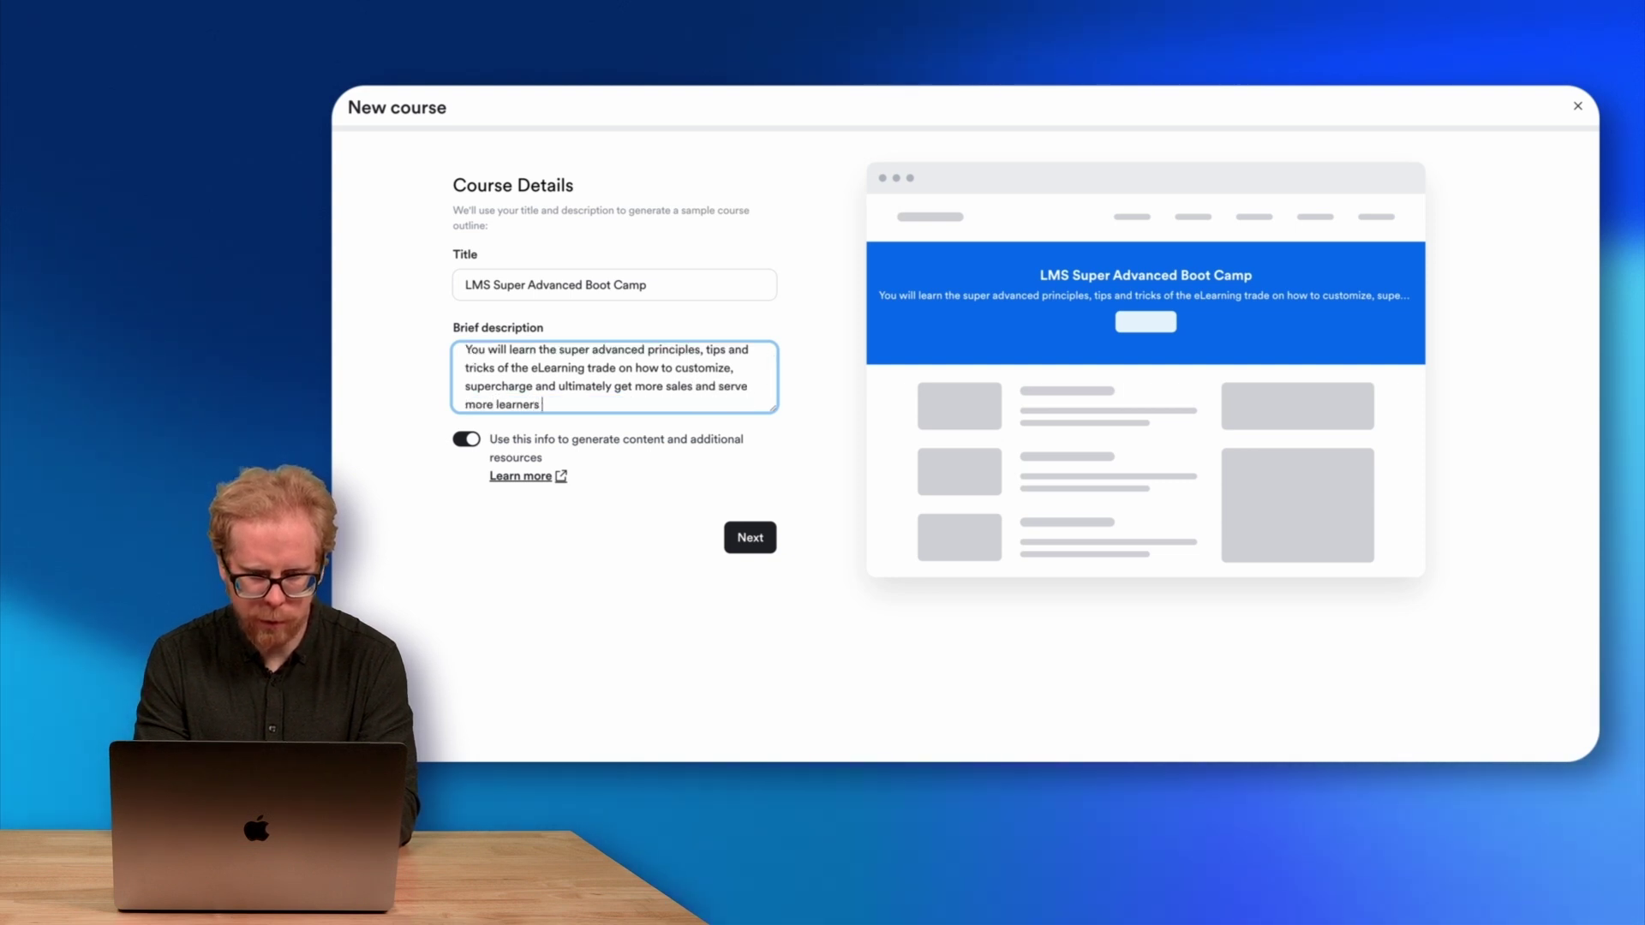
text( (customer)
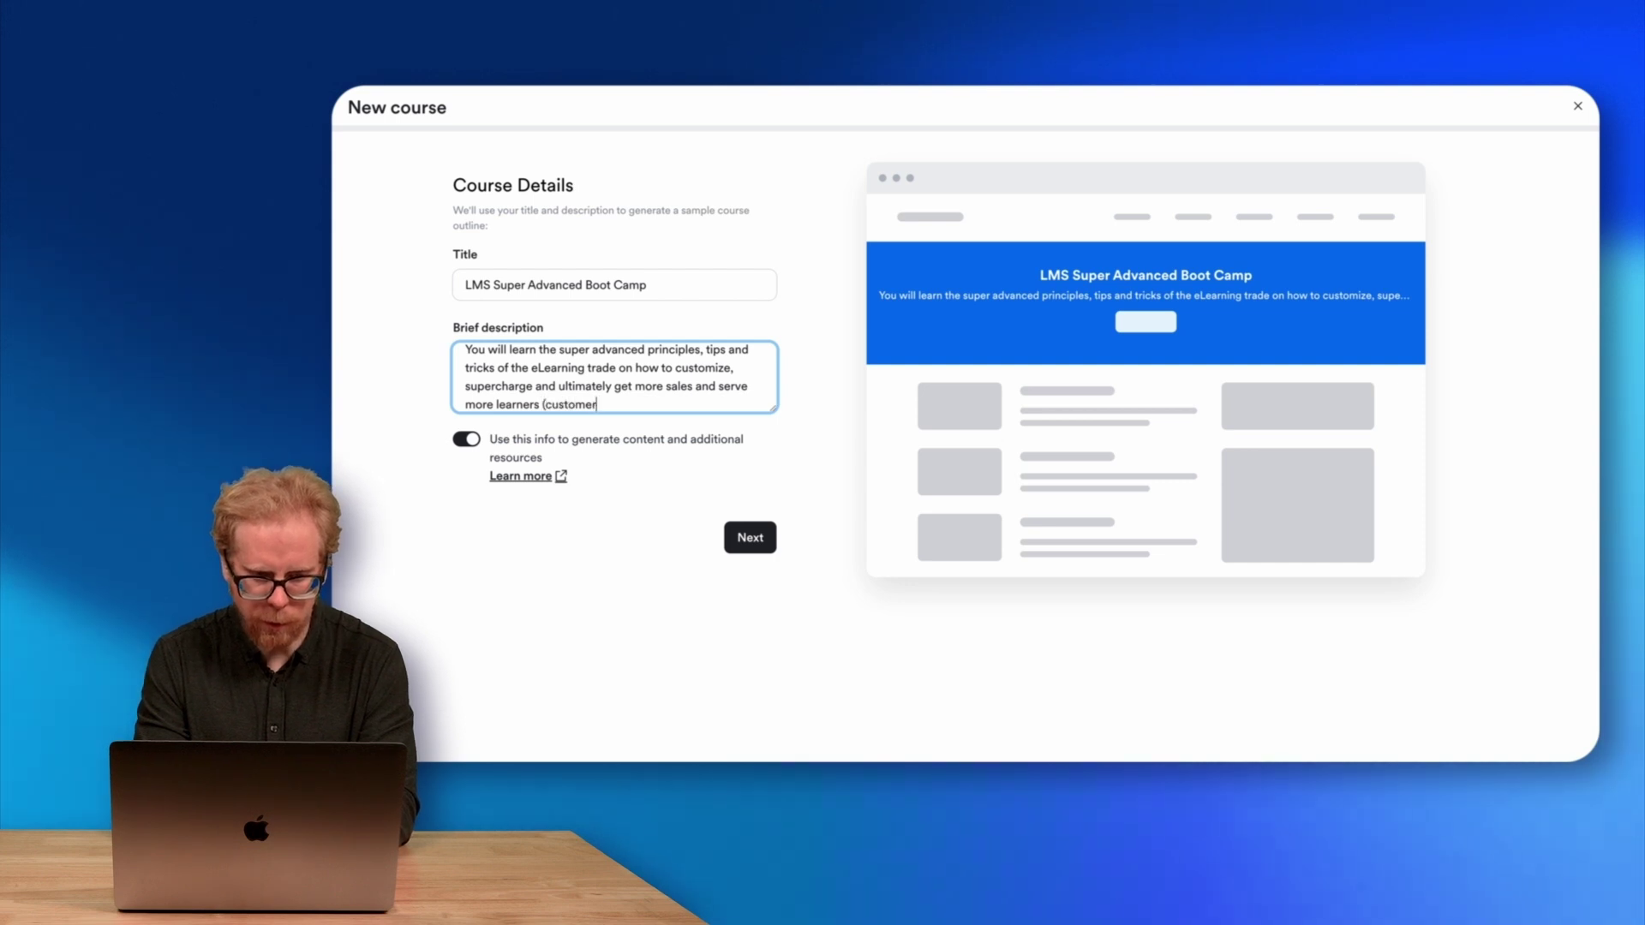
text(s and employees)
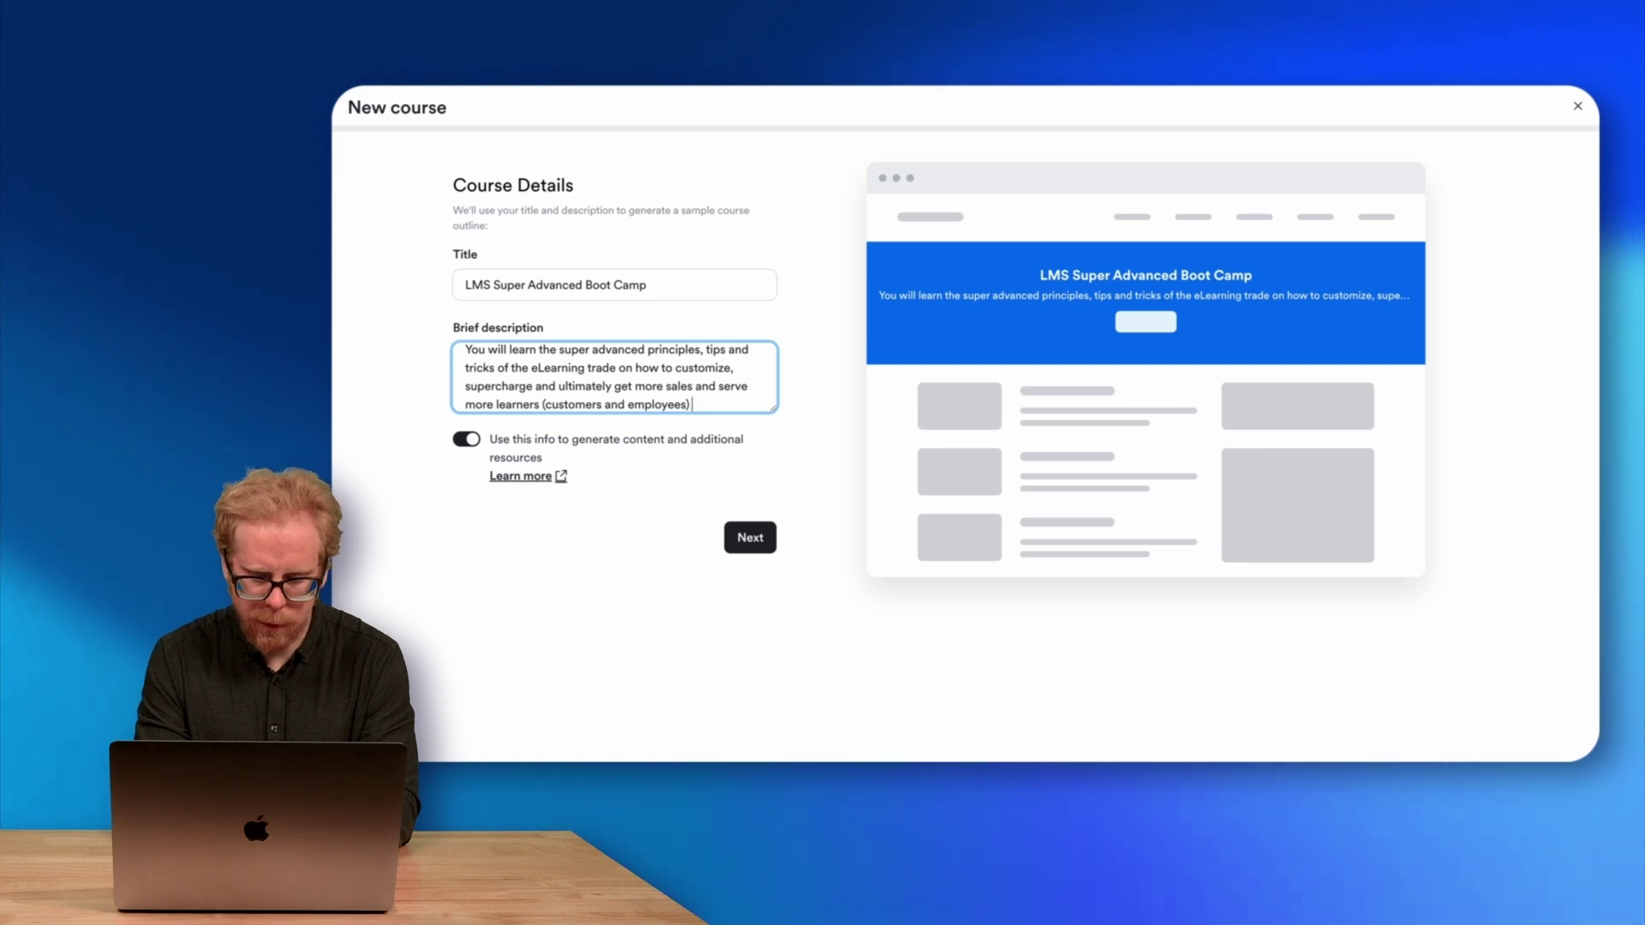
text() in this)
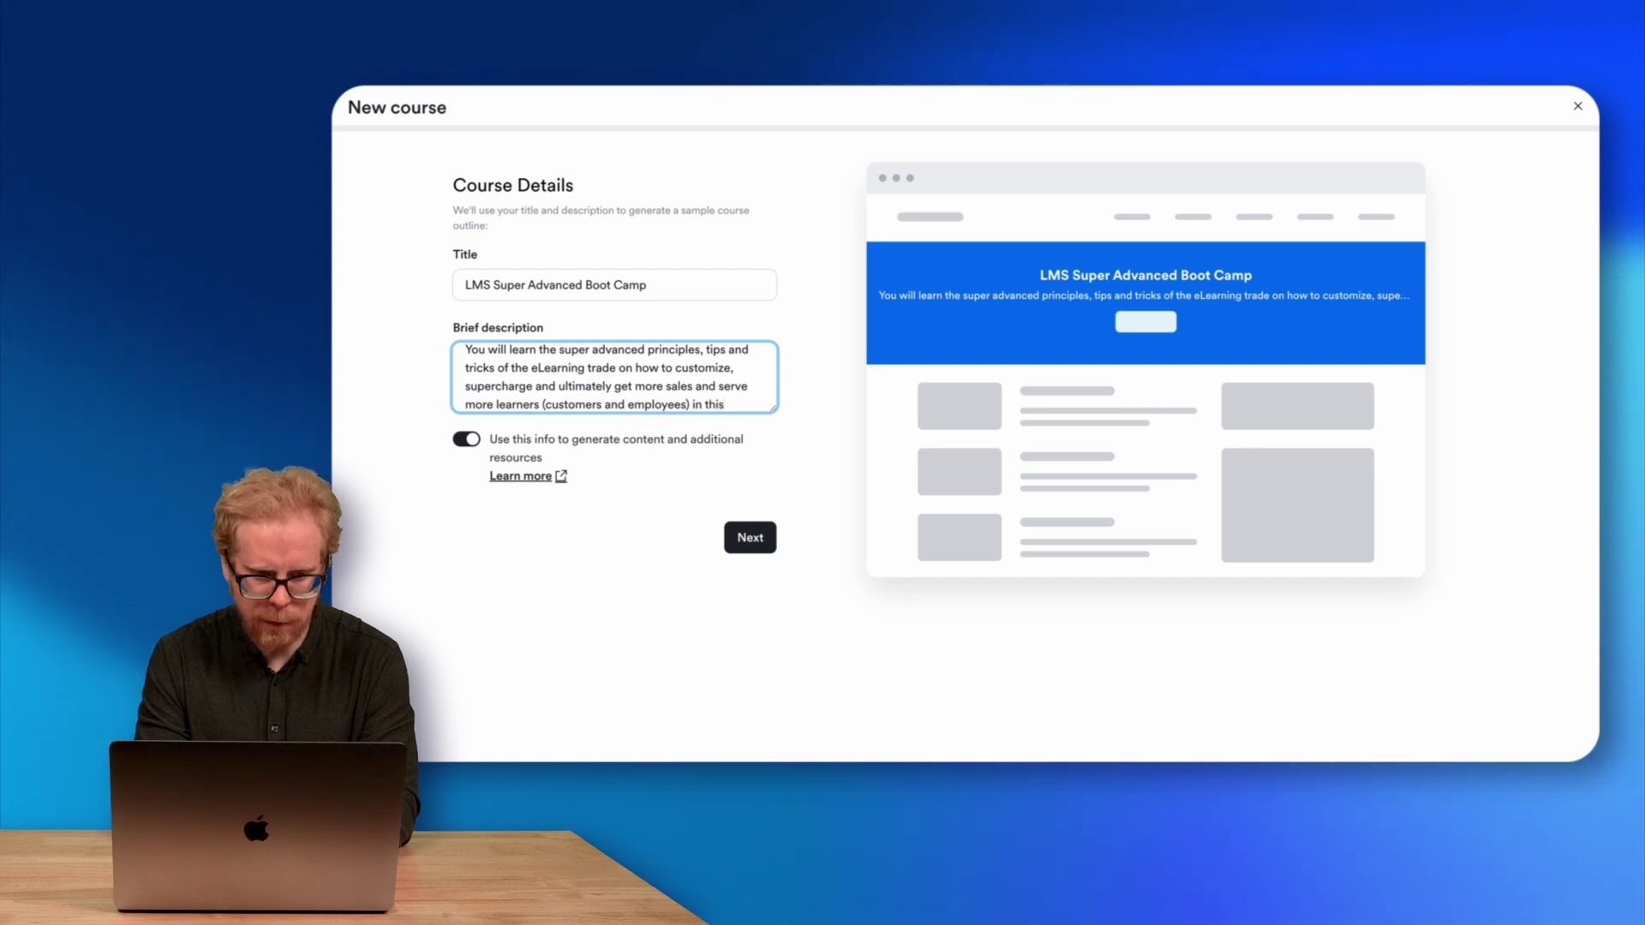
text( super advance)
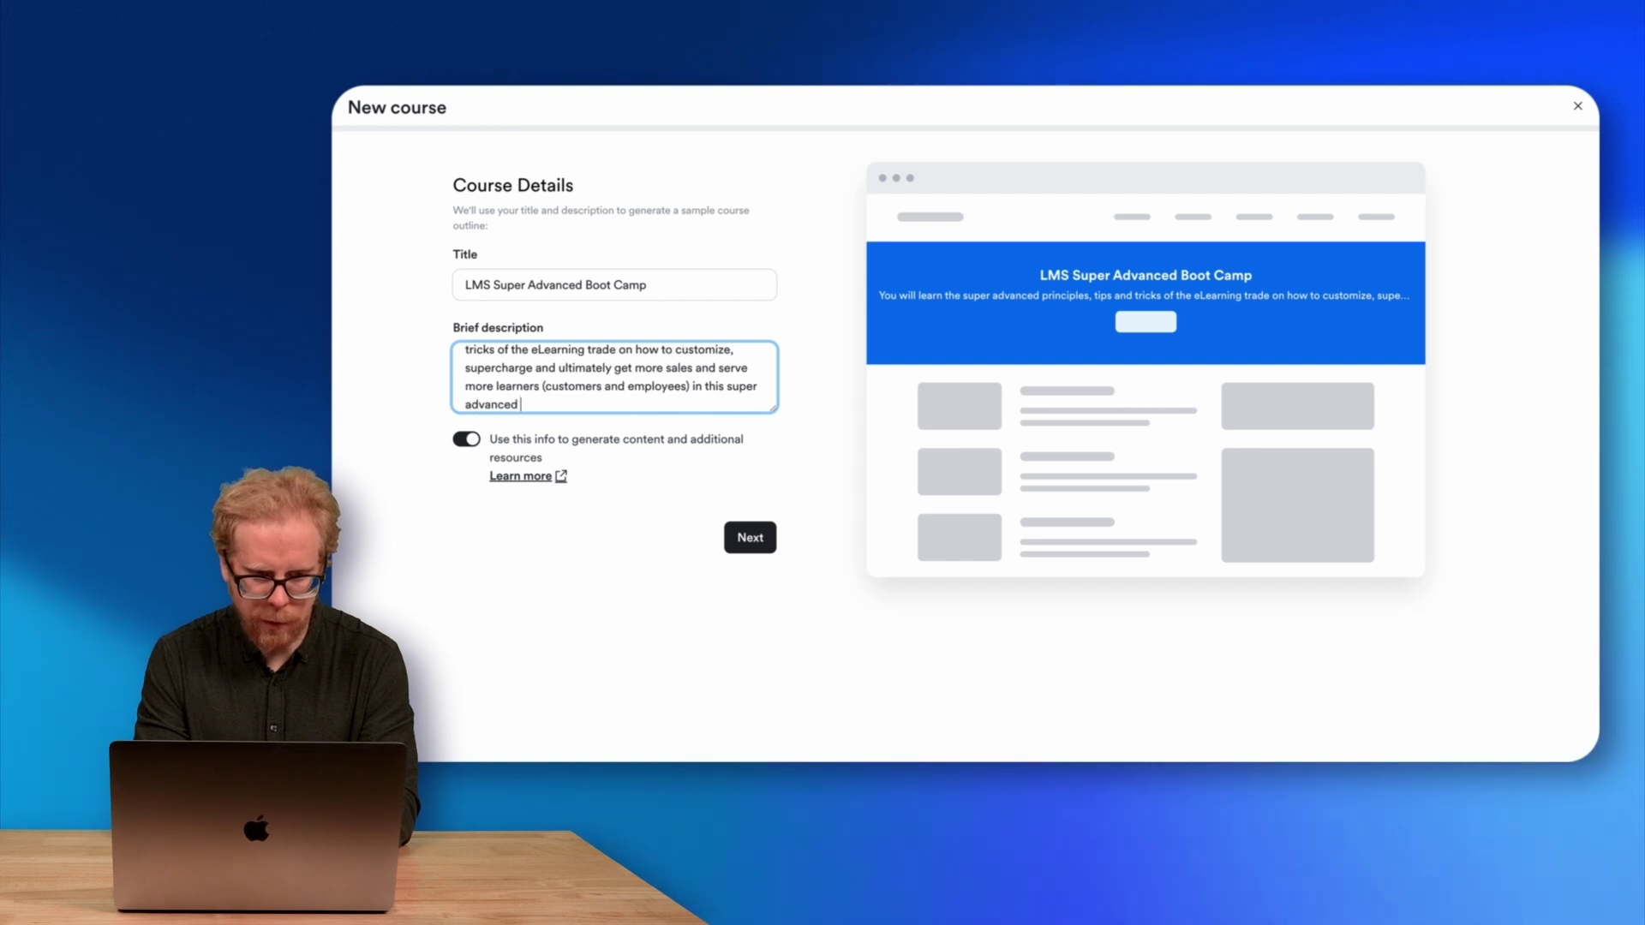
text(d LMS )
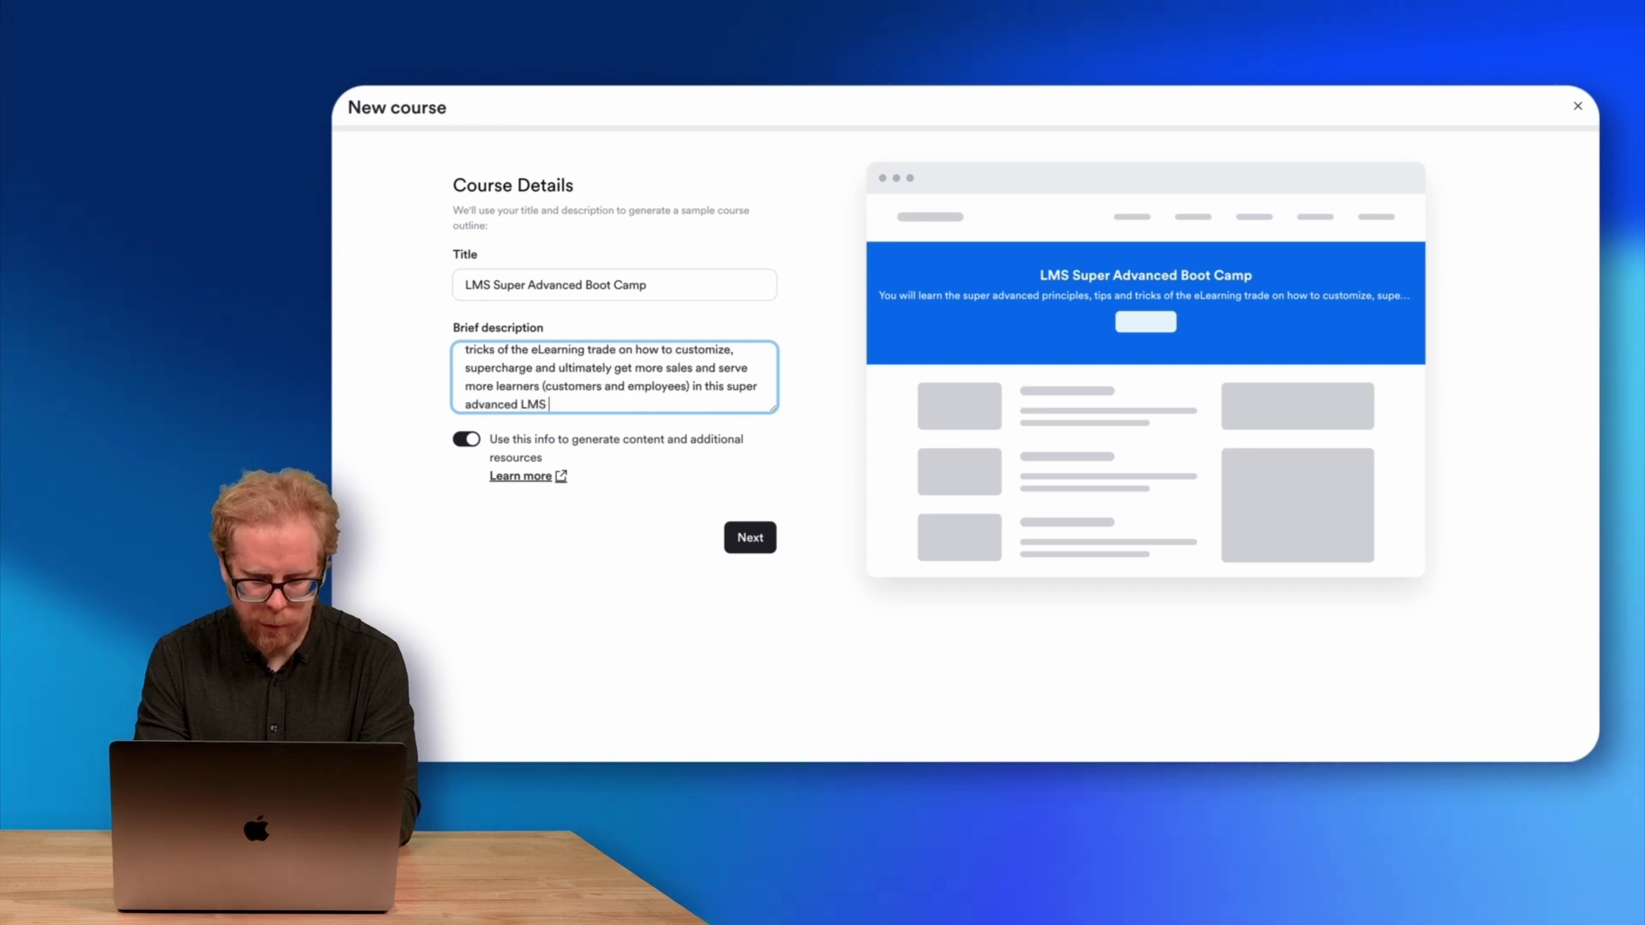
text(Boot Camp course.)
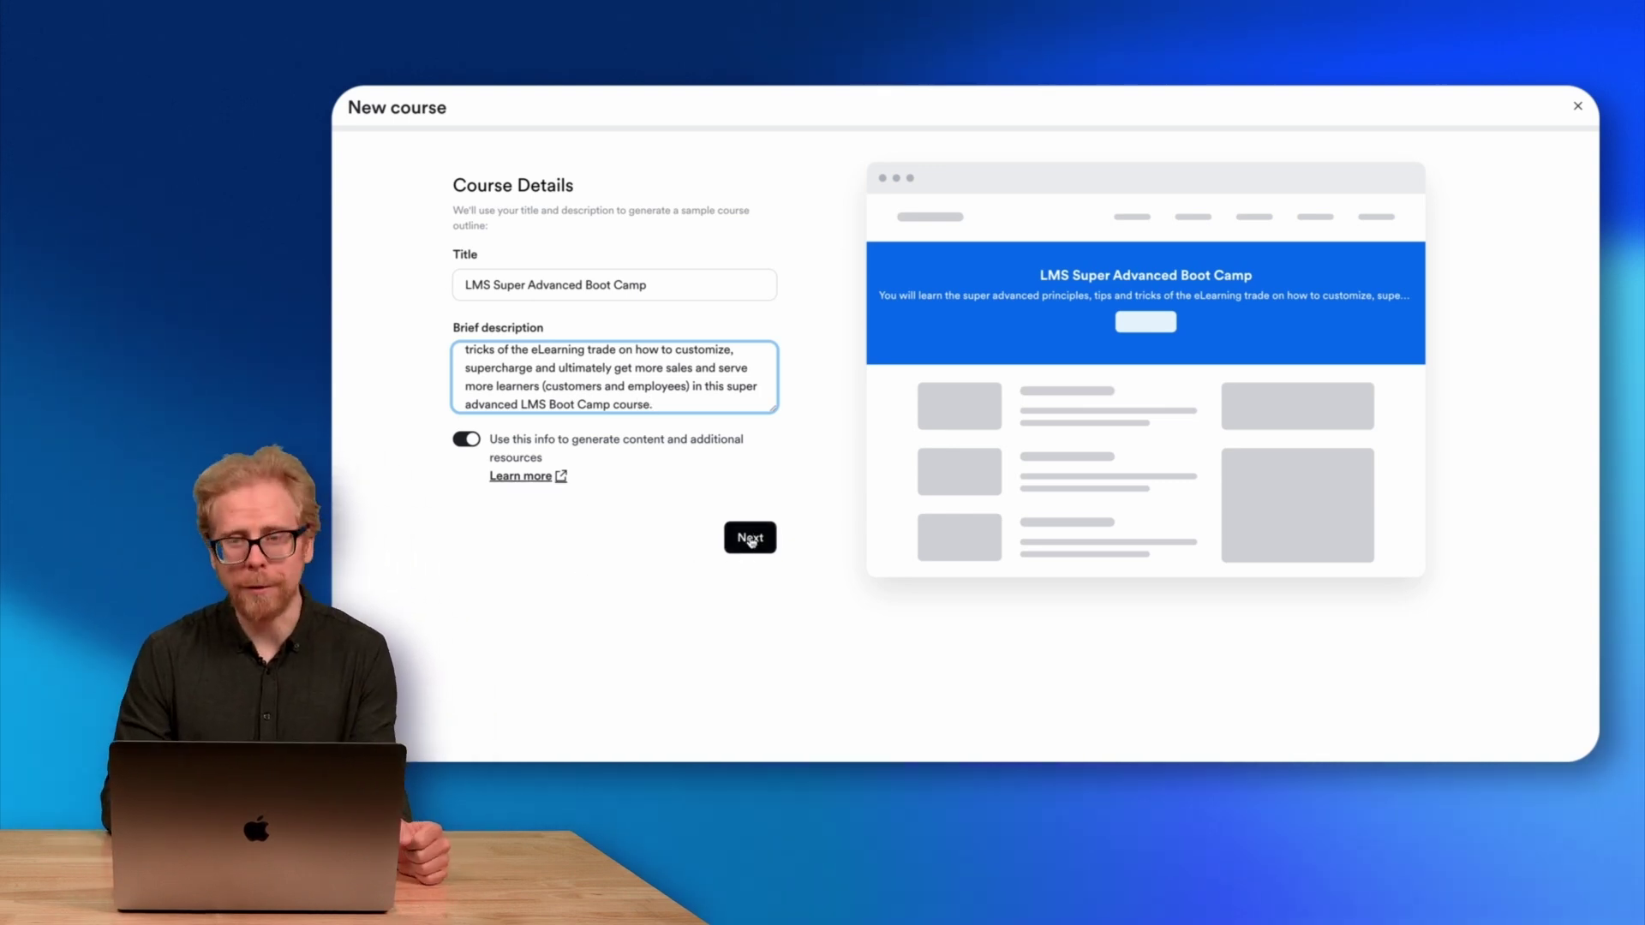
Keep the default course appearance without a thumbnail, and create the course with its pricing setup skipped for now
click(750, 540)
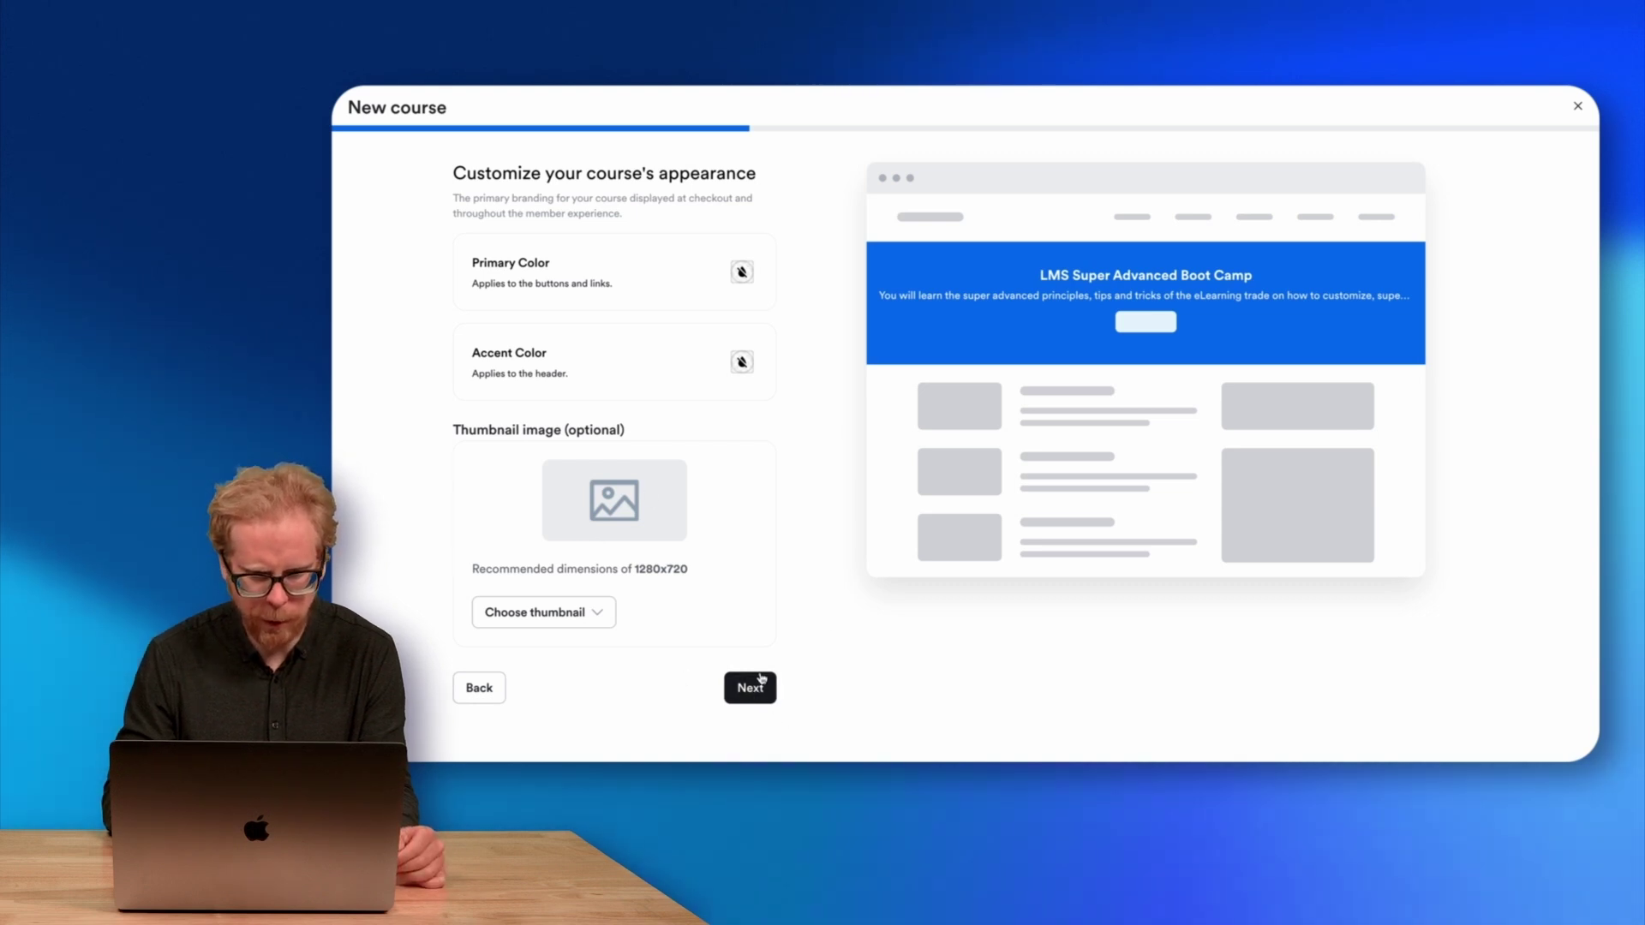
click(744, 694)
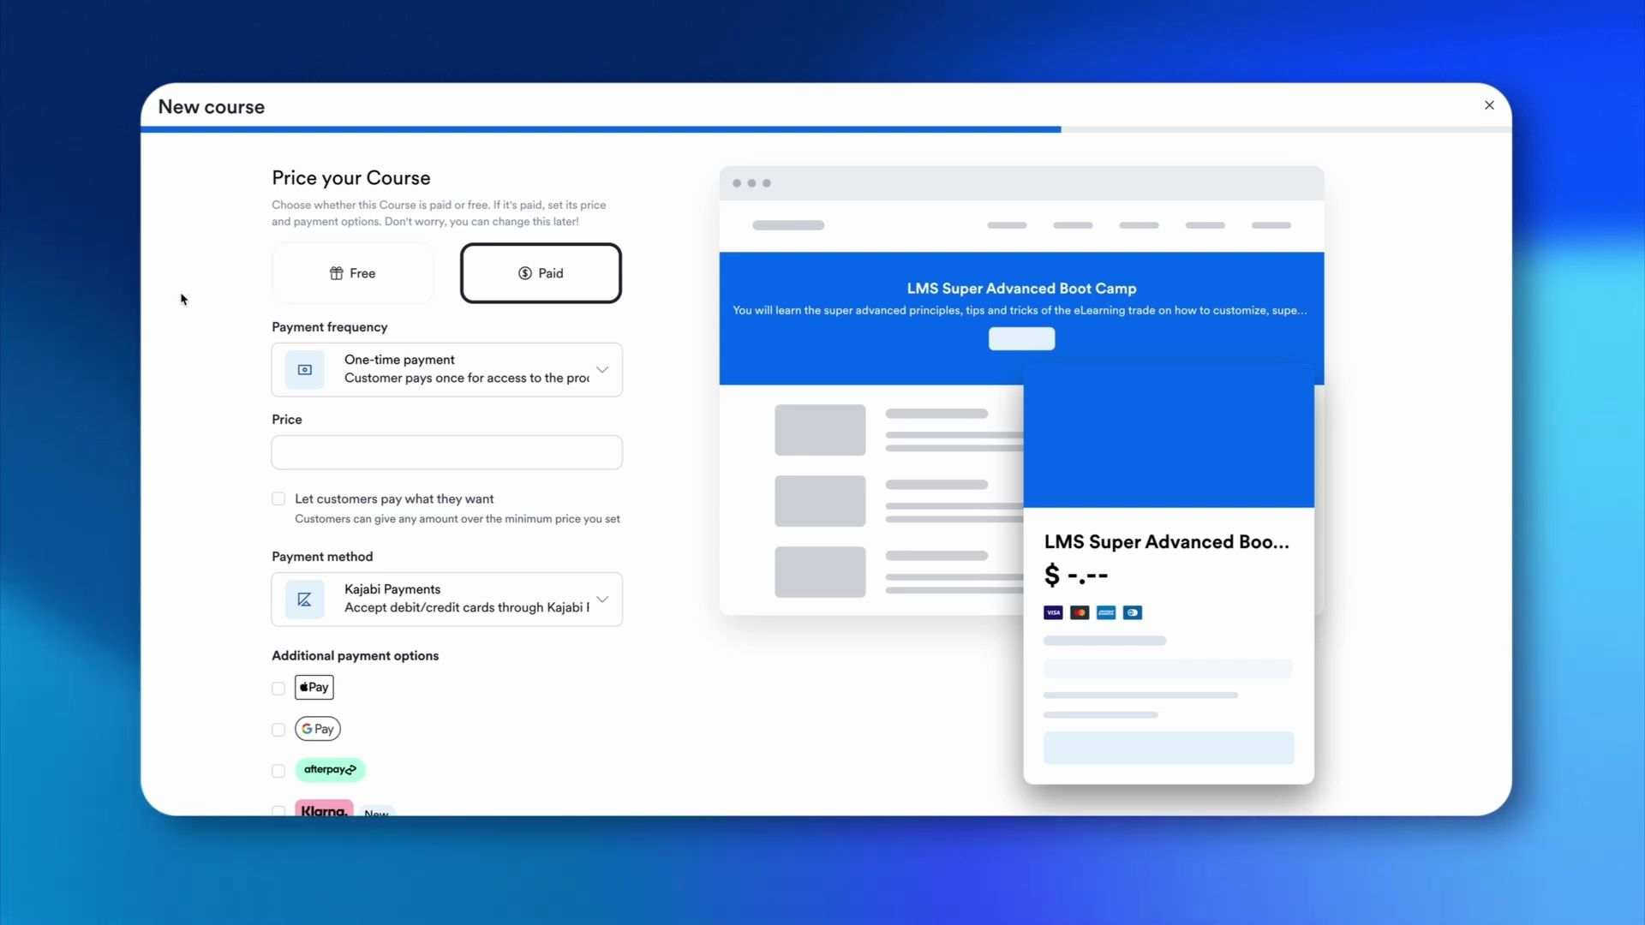
scroll(183, 299, down, 3)
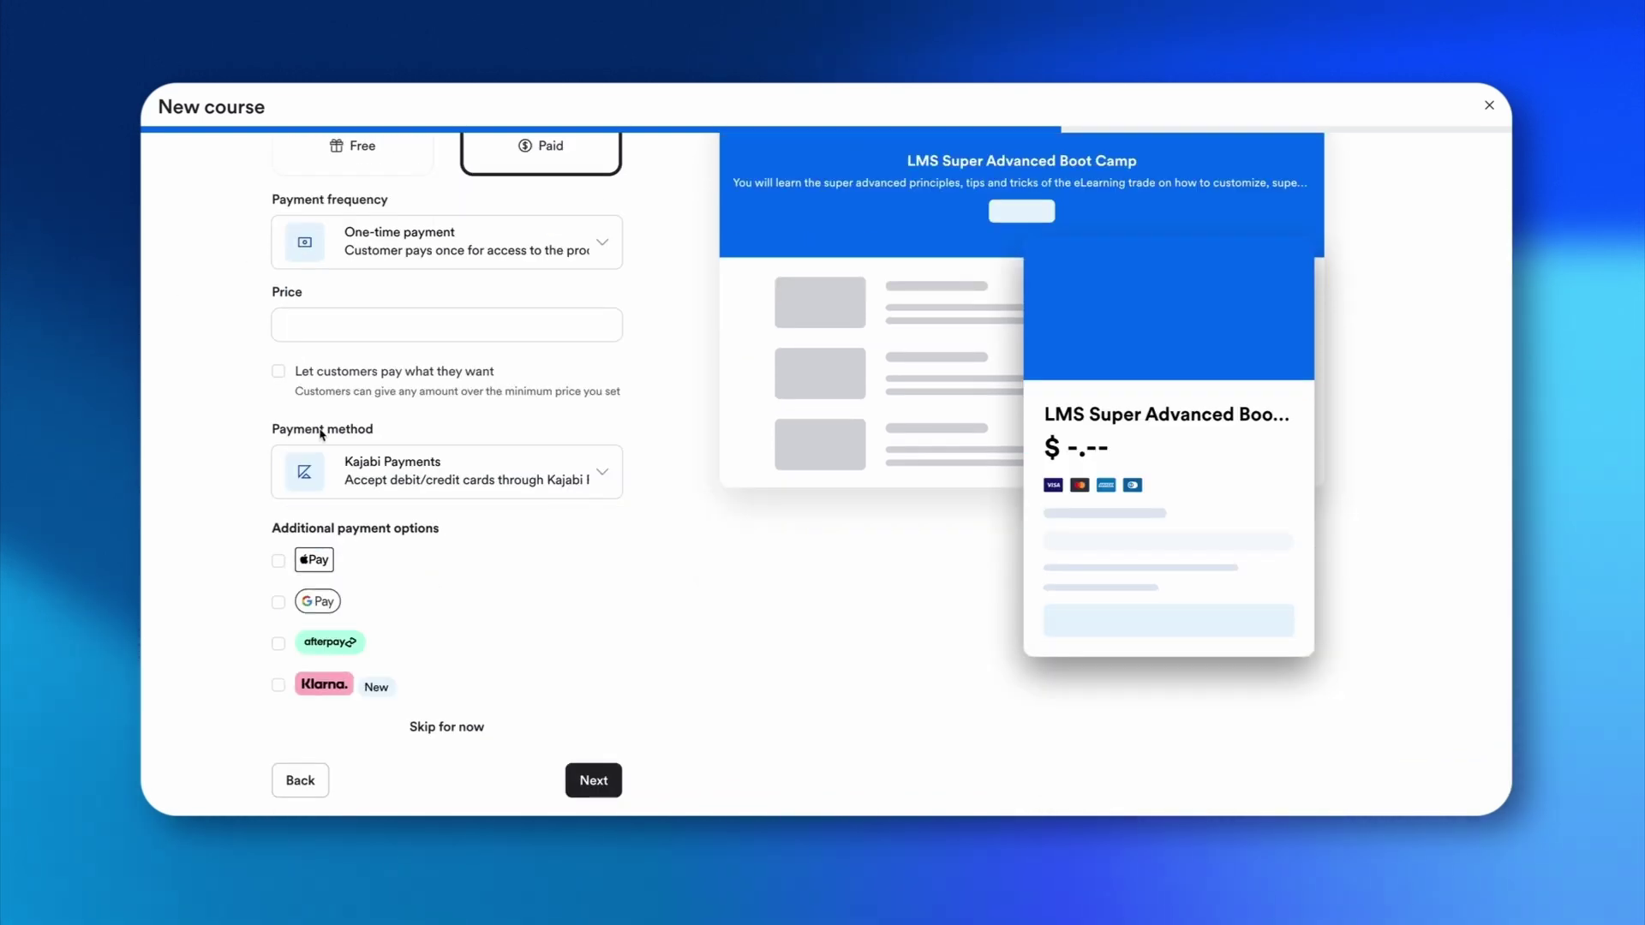
scroll(322, 435, up, 3)
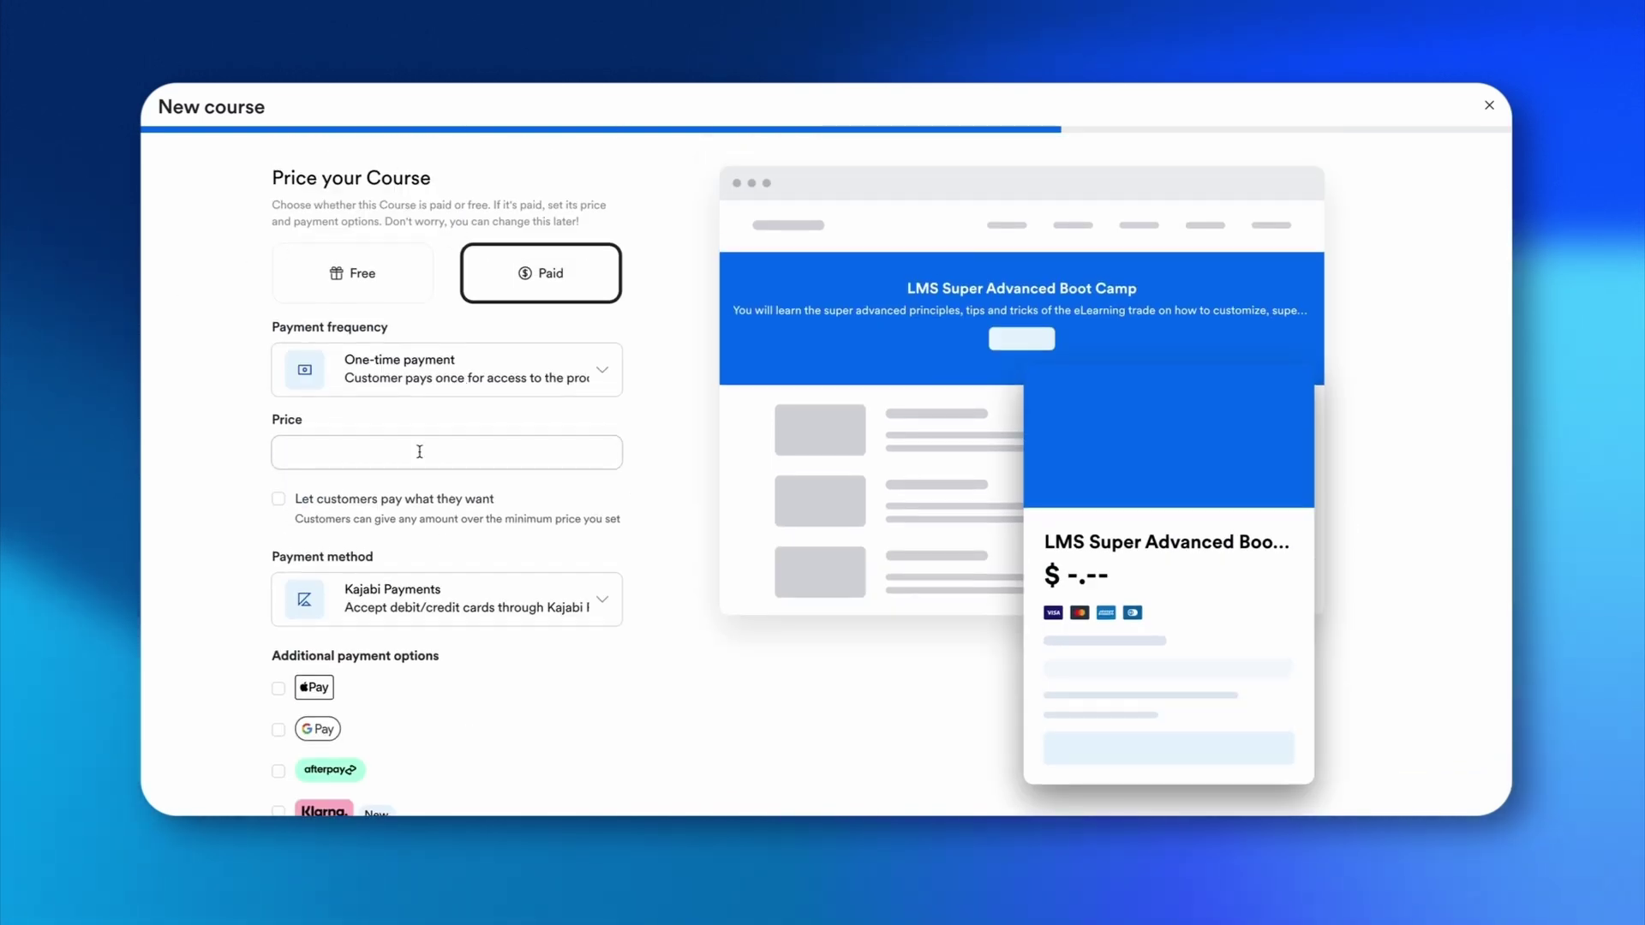
scroll(420, 452, down, 3)
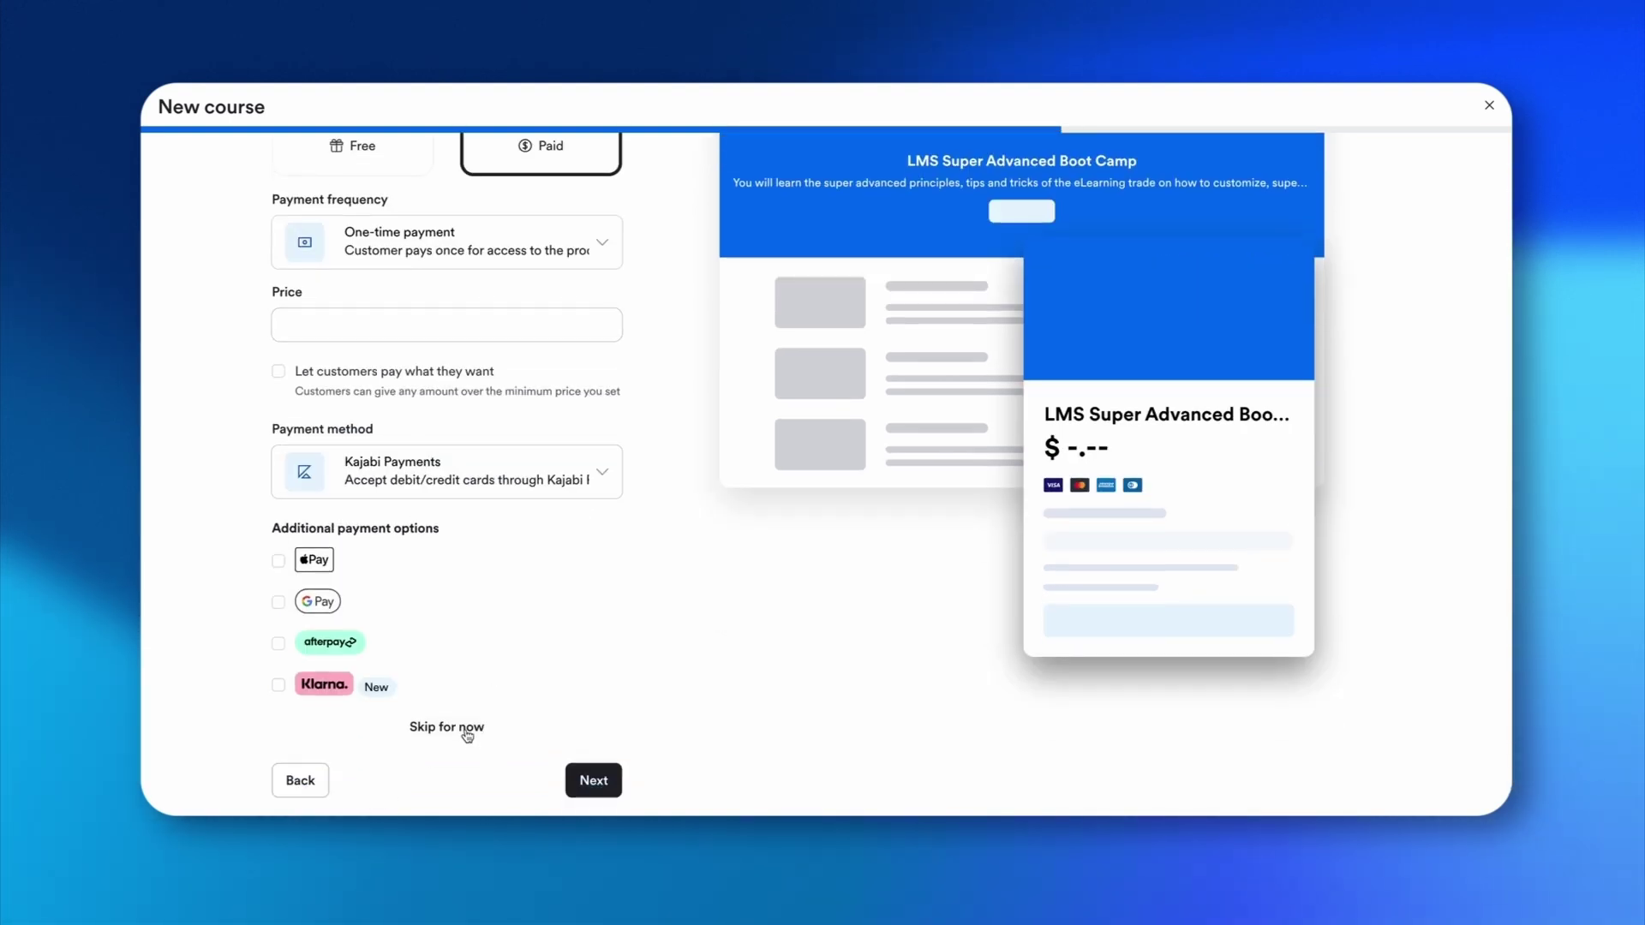
scroll(566, 263, up, 3)
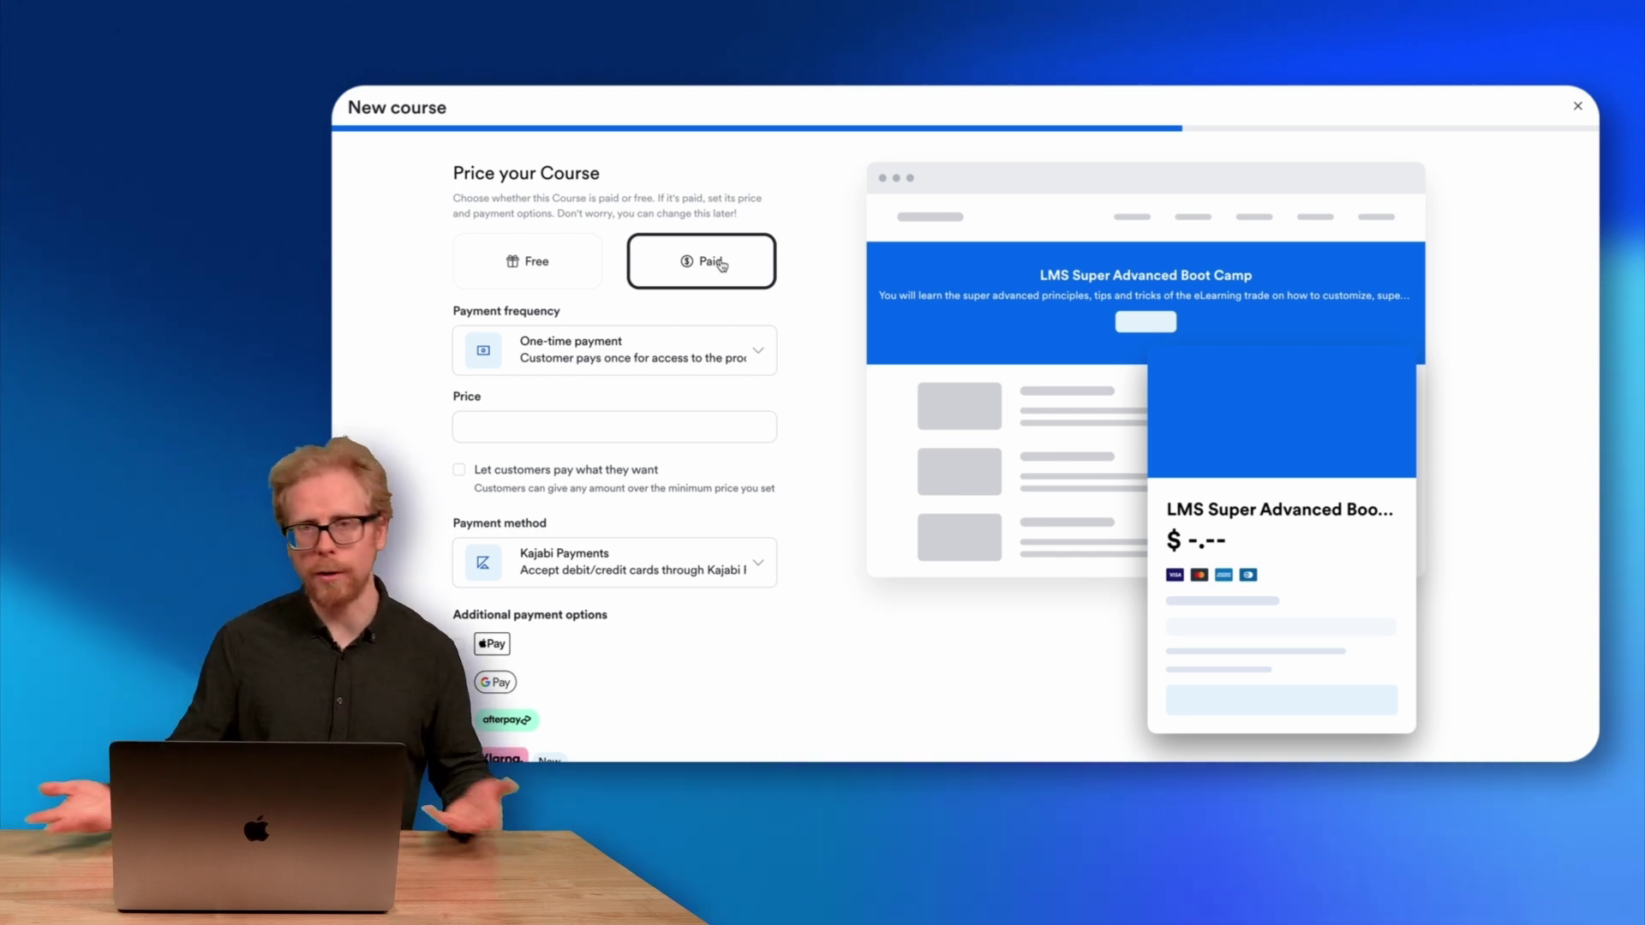
scroll(609, 244, down, 3)
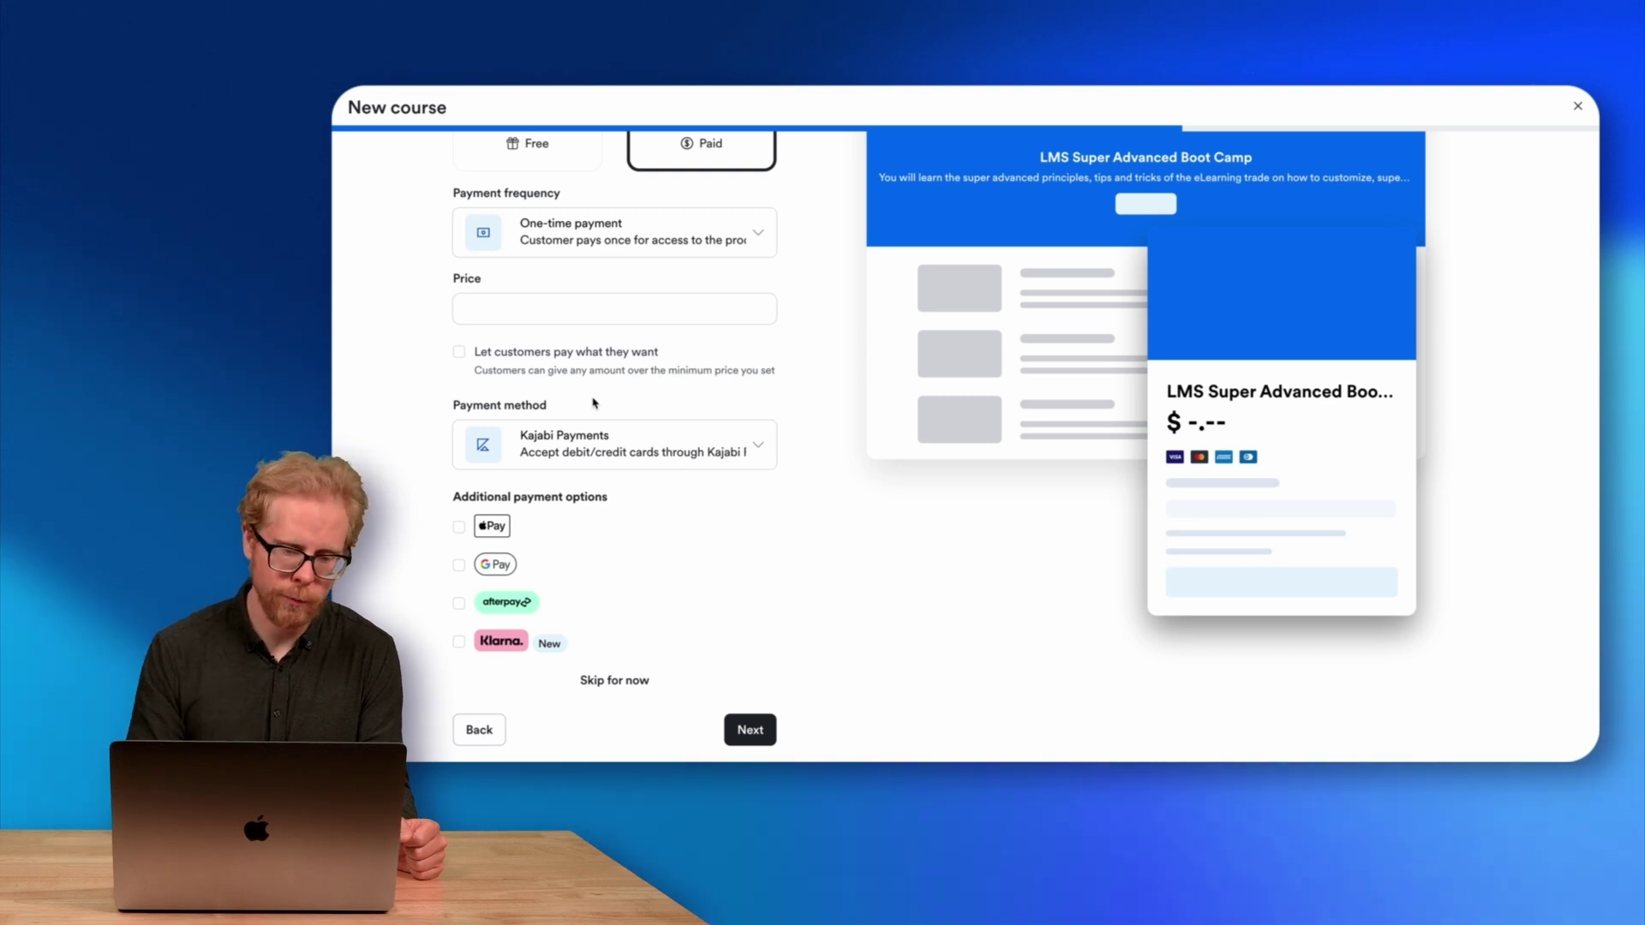
click(630, 683)
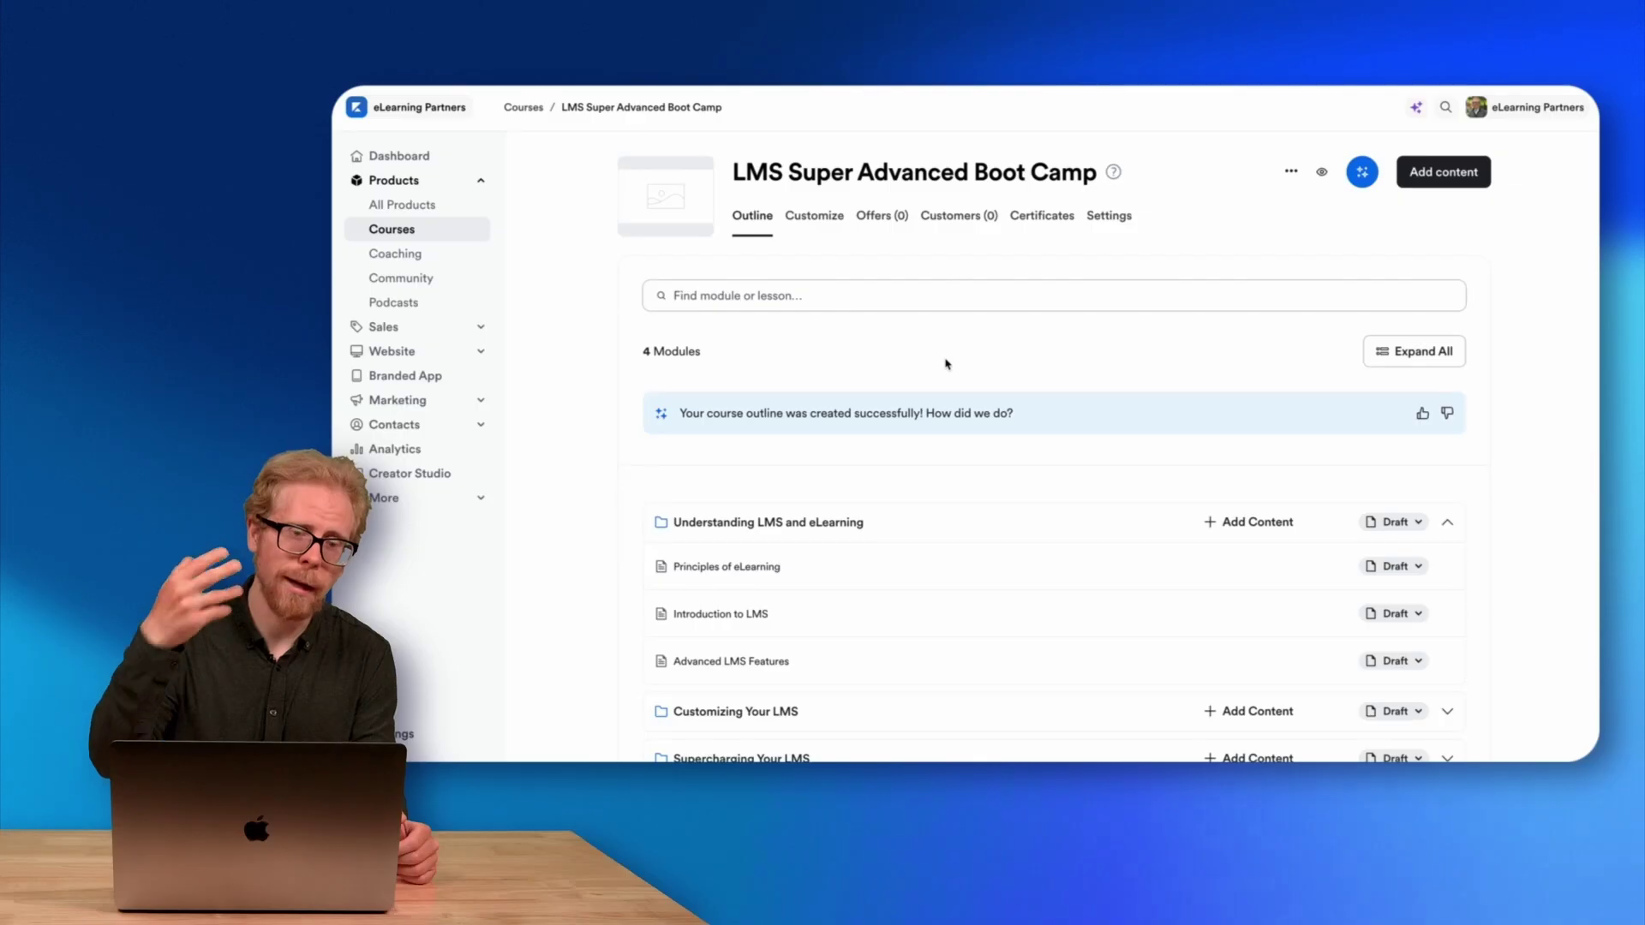
Look over the generated course outline and the content types that can be added to the course
scroll(947, 364, down, 3)
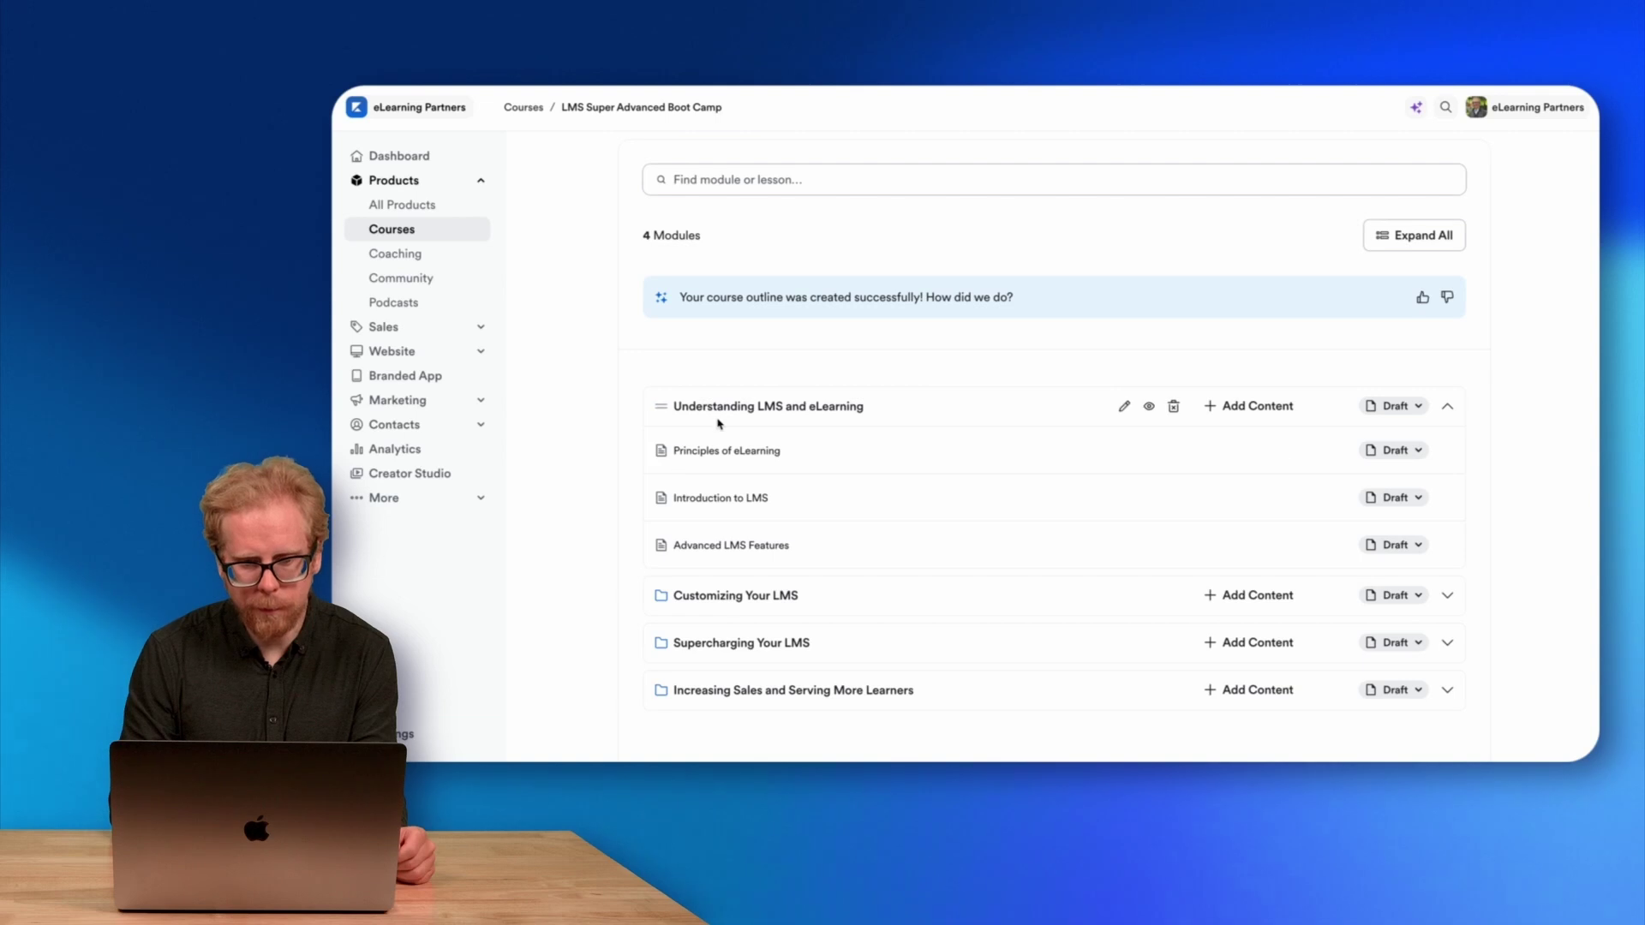
scroll(737, 394, up, 3)
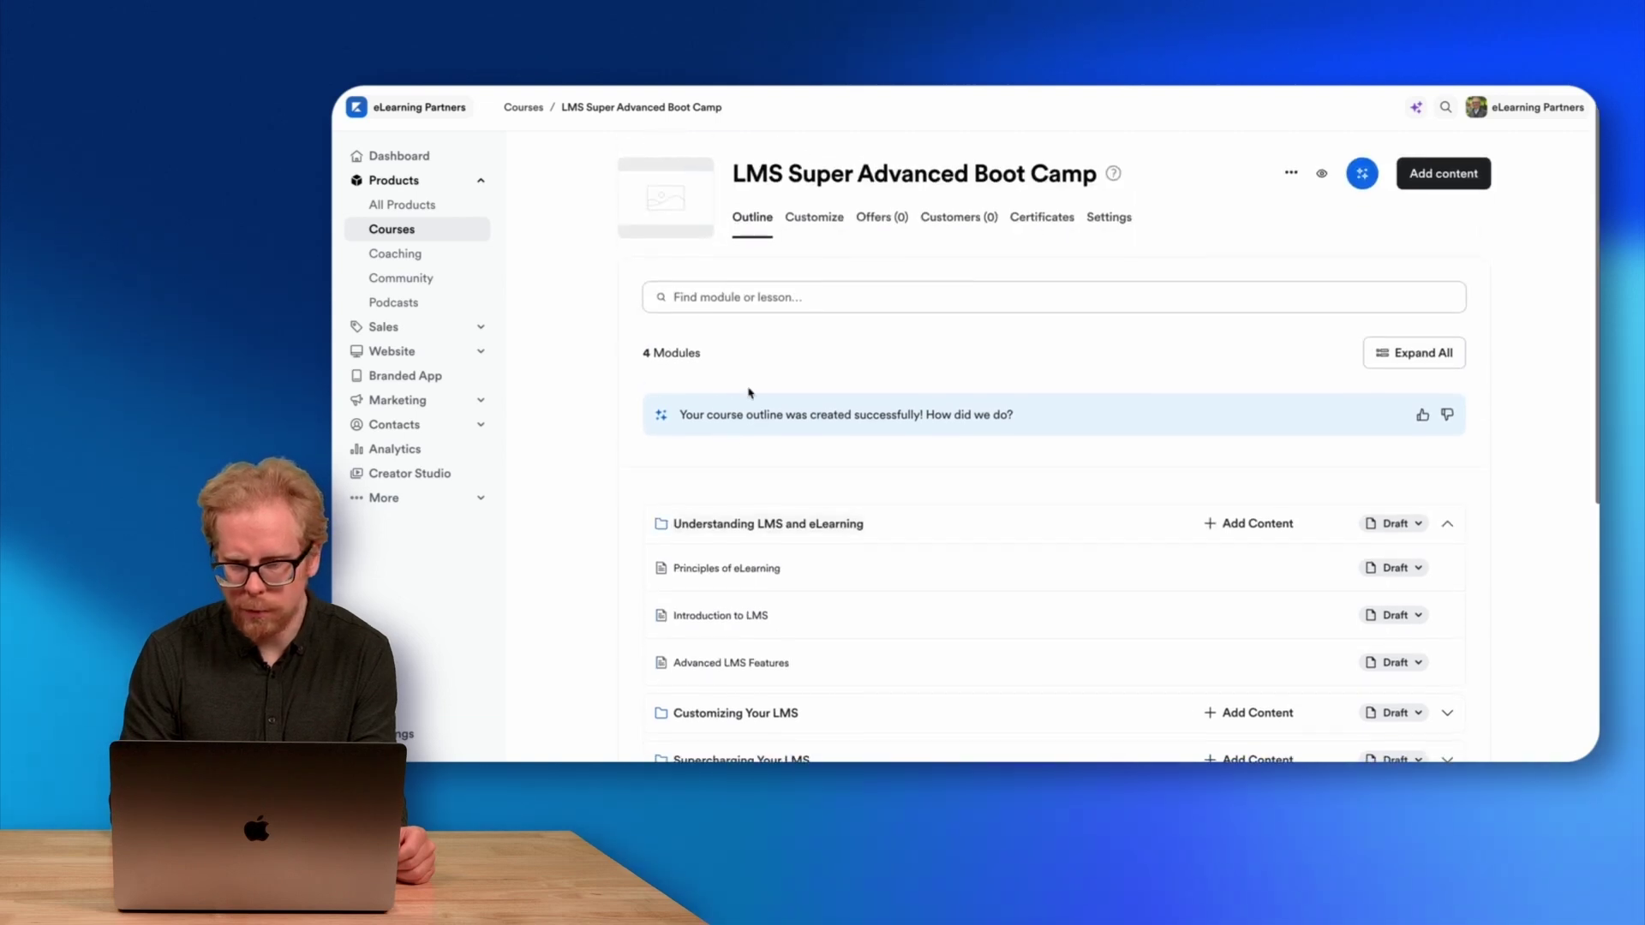
click(1454, 185)
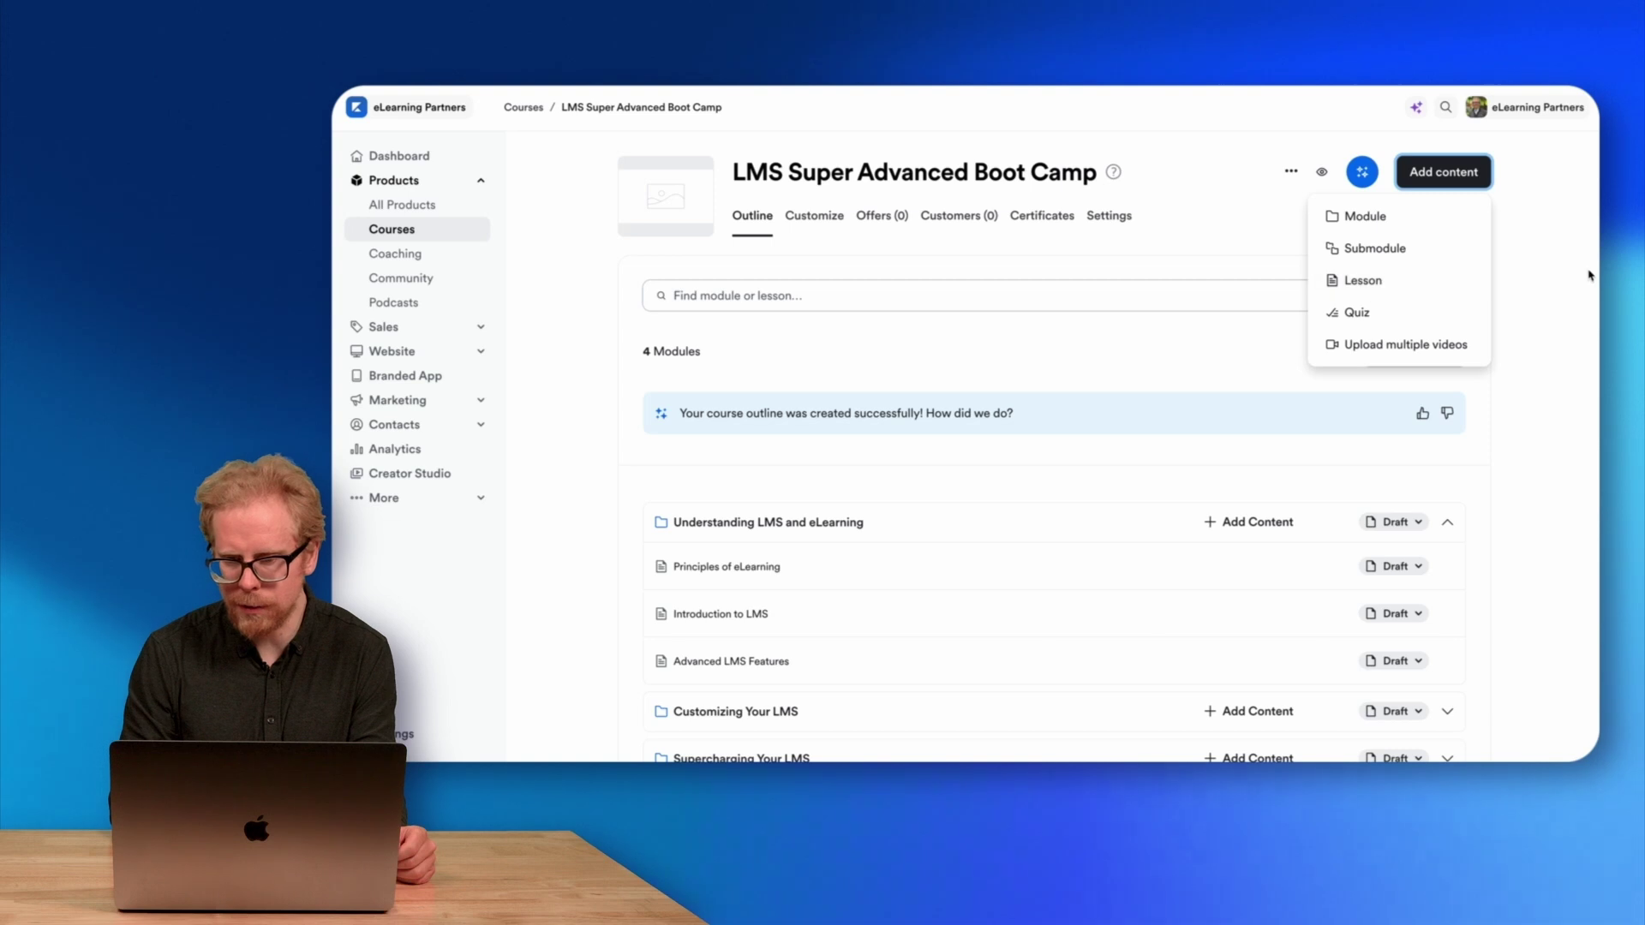
click(1136, 294)
scroll(1137, 300, down, 2)
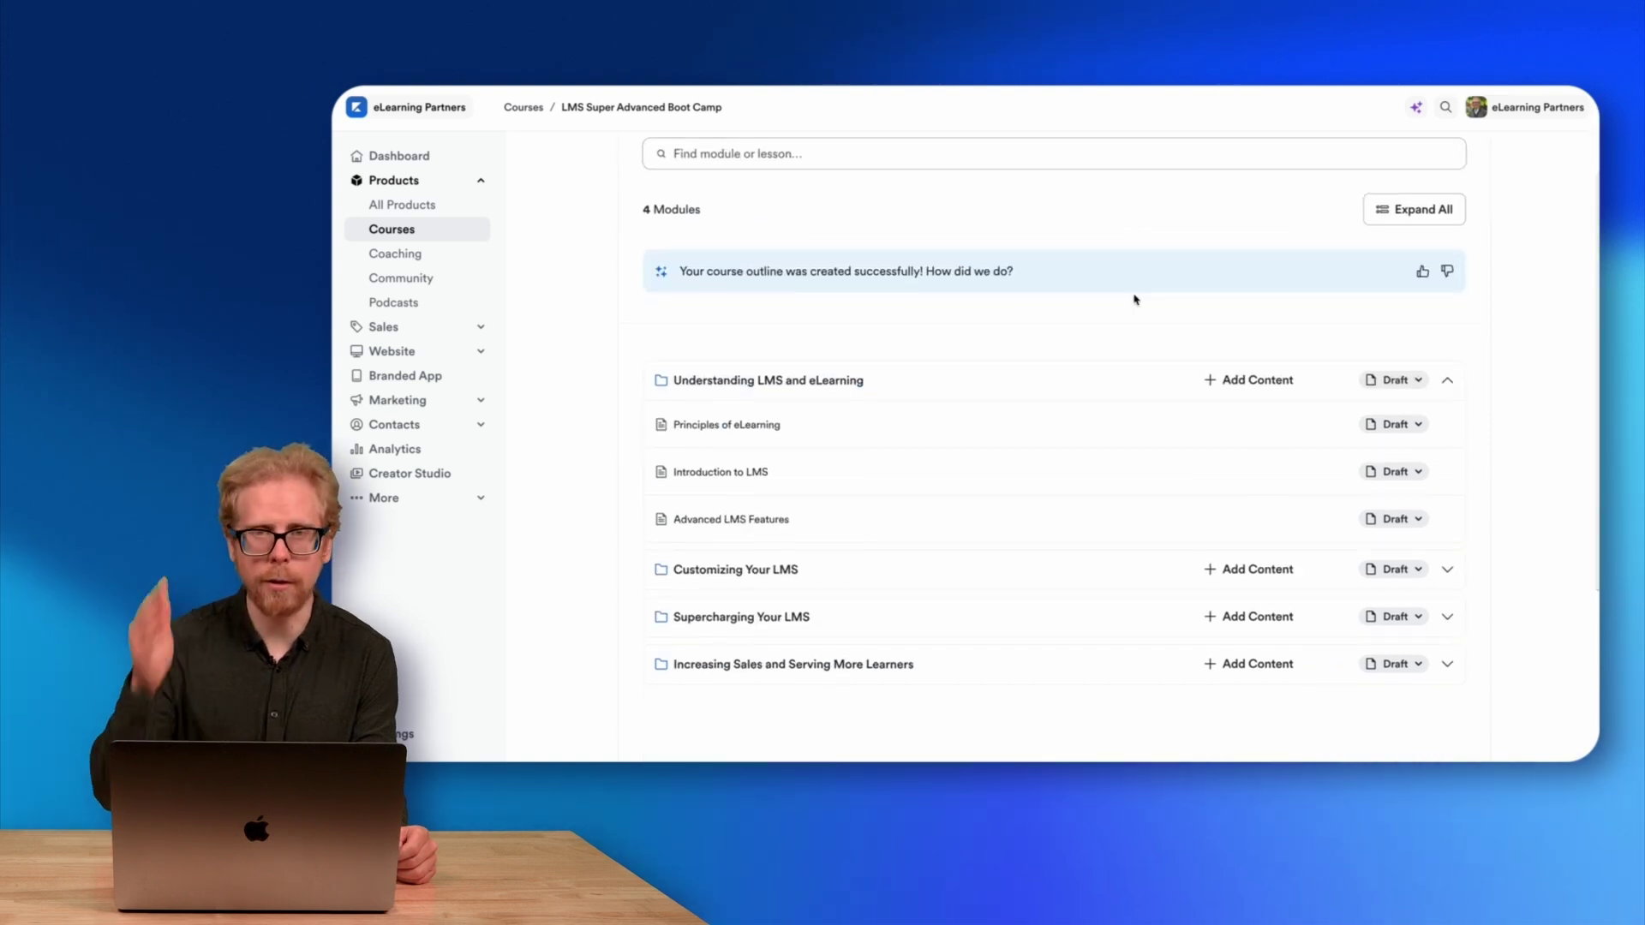
scroll(935, 330, down, 1)
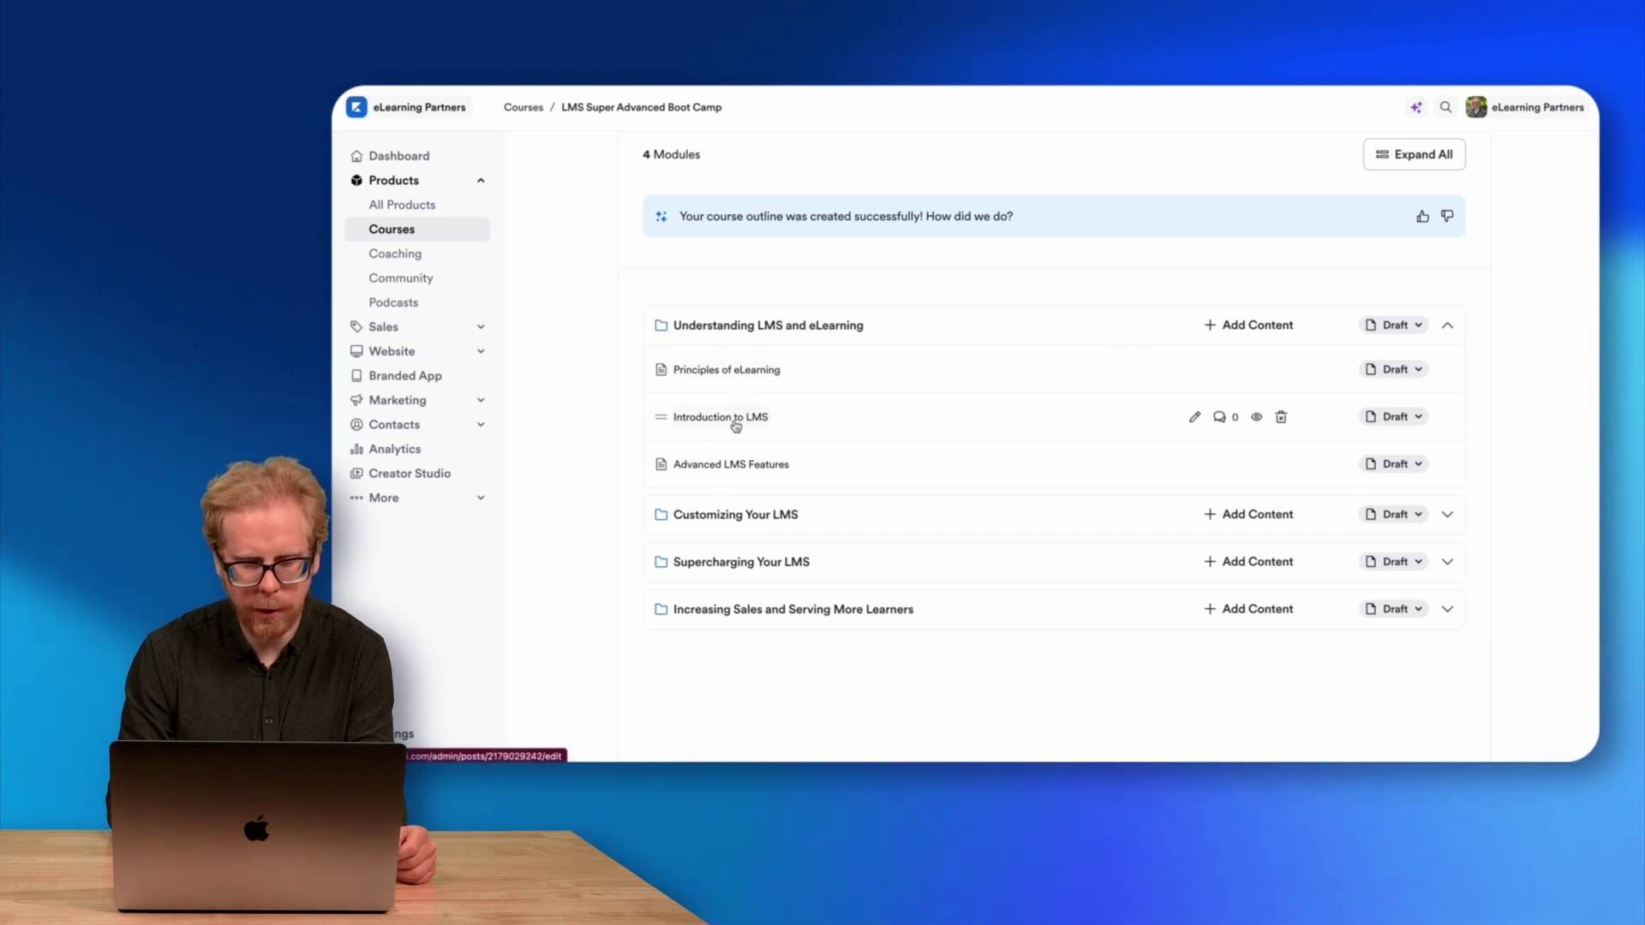
Expand the Customizing Your LMS, Supercharging Your LMS, and Increasing Sales and Serving More Learners modules in the outline
scroll(734, 470, down, 2)
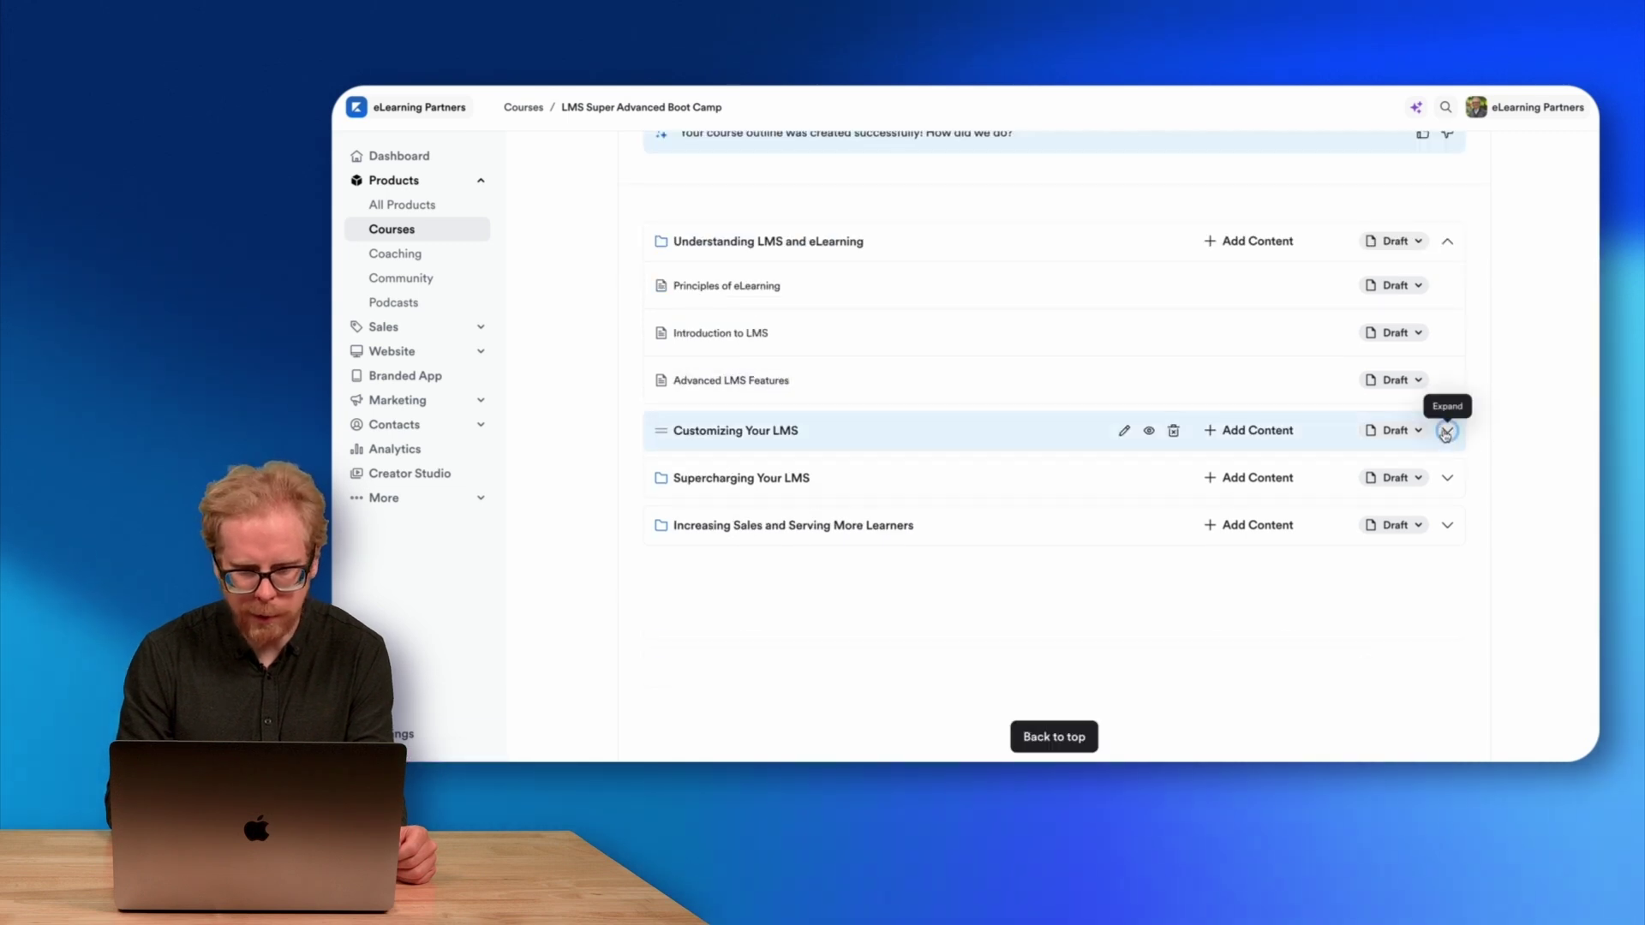
click(1448, 432)
scroll(760, 447, down, 4)
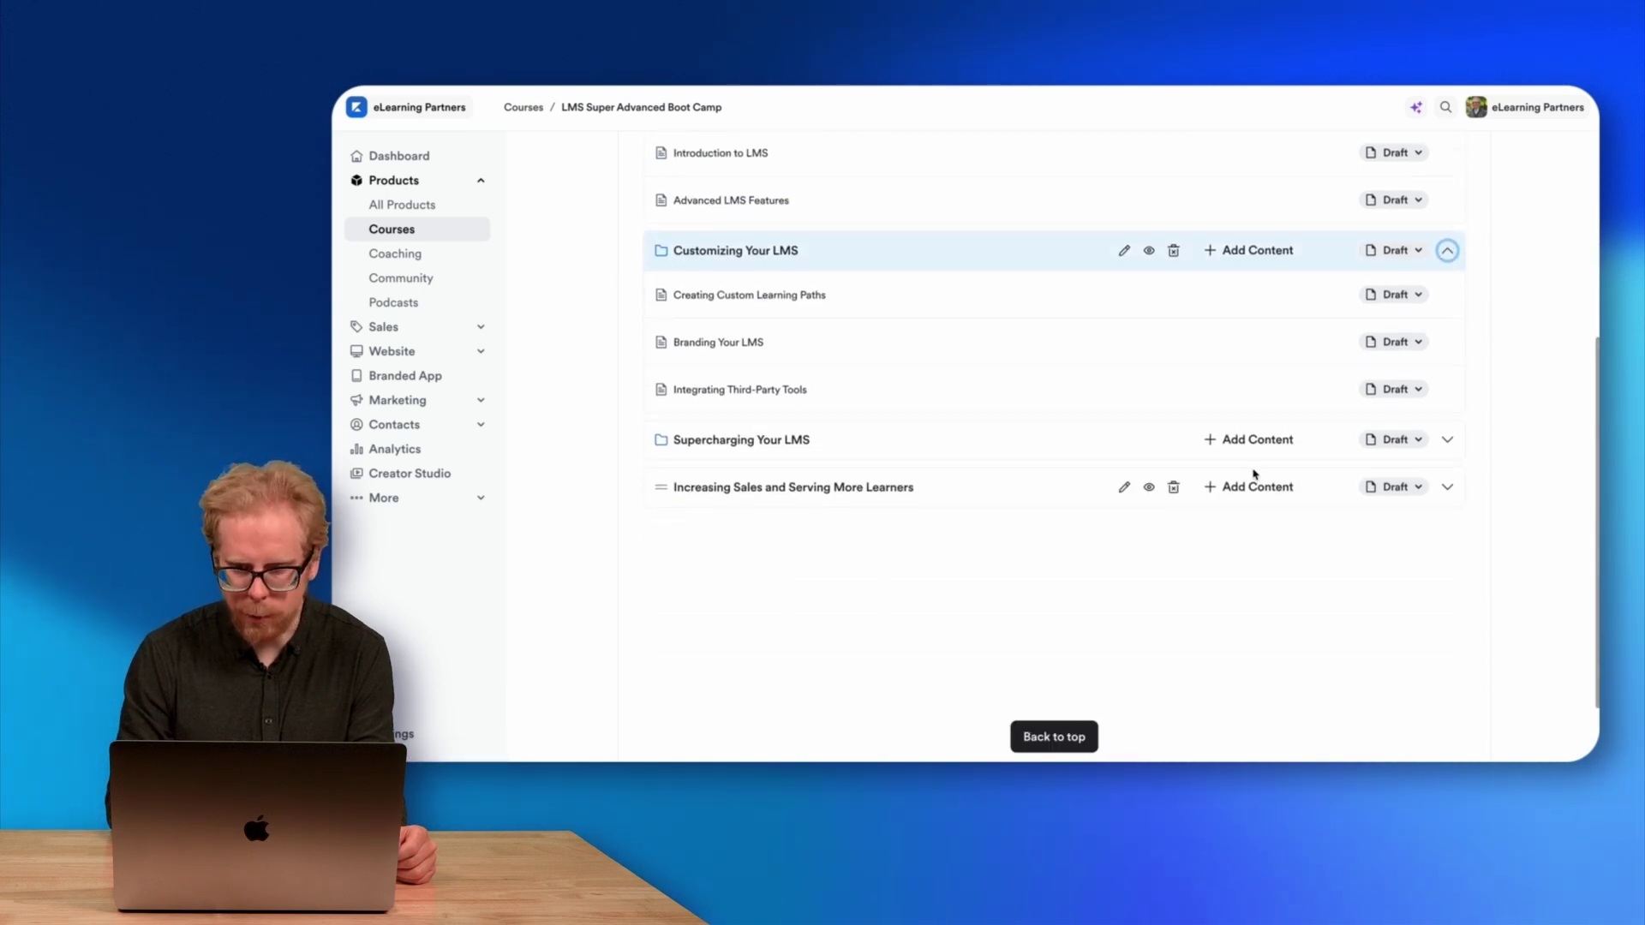
click(1447, 439)
scroll(878, 470, down, 4)
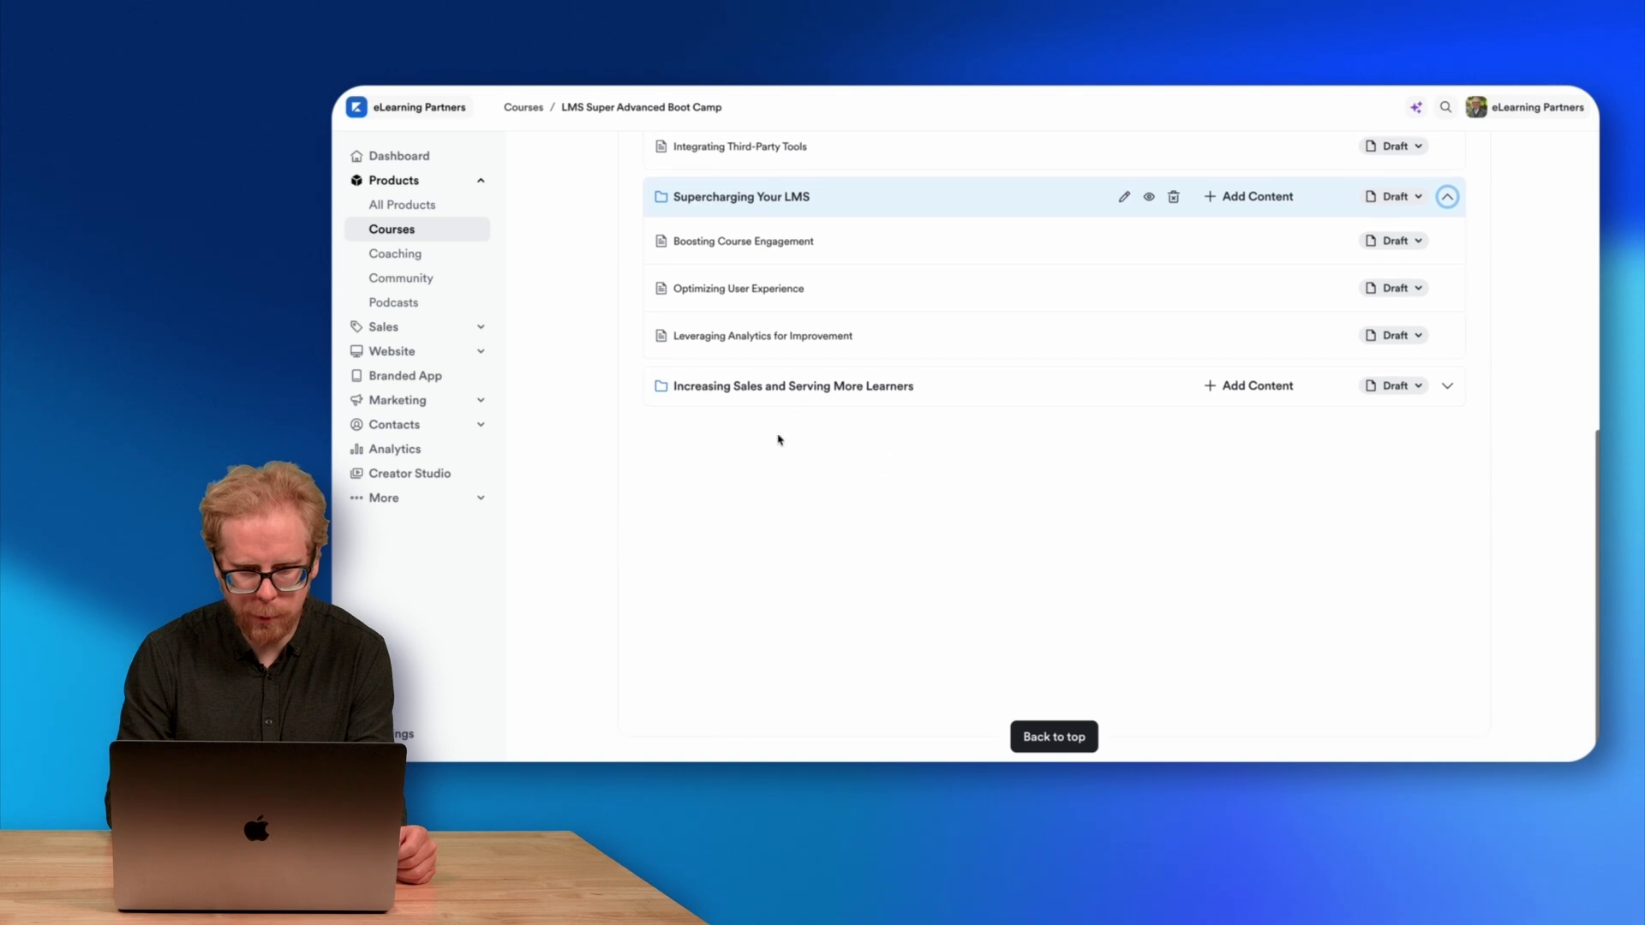
click(1447, 389)
Read through the module titles and their lessons across the whole expanded course outline
scroll(881, 310, up, 10)
scroll(883, 310, down, 5)
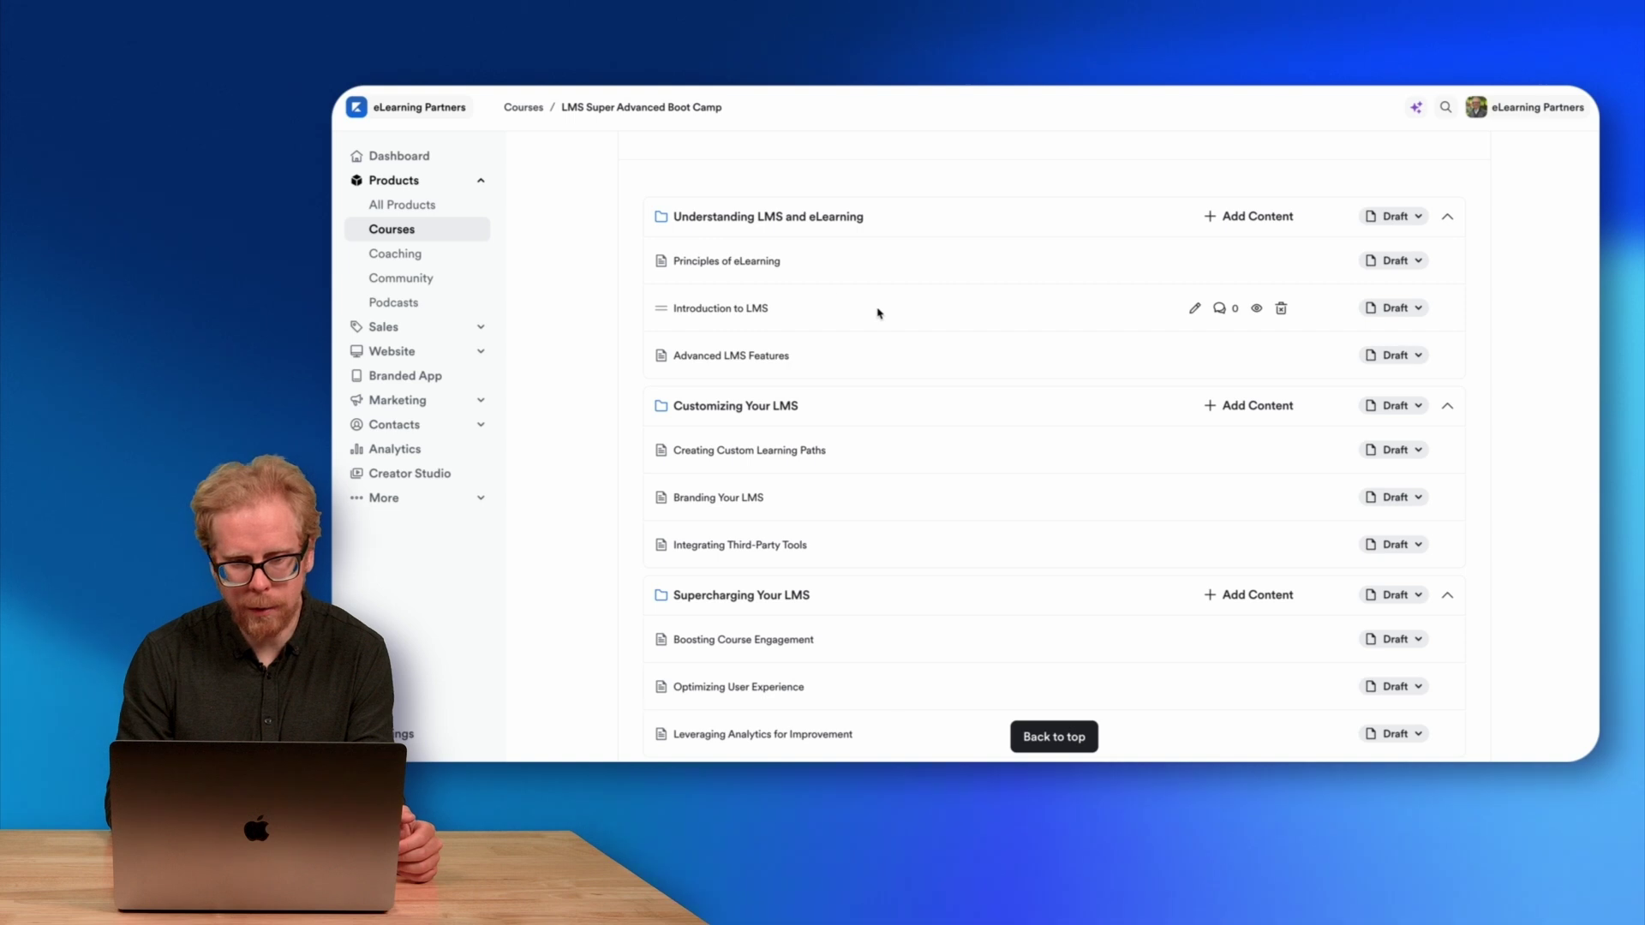
scroll(736, 465, down, 5)
scroll(728, 377, up, 4)
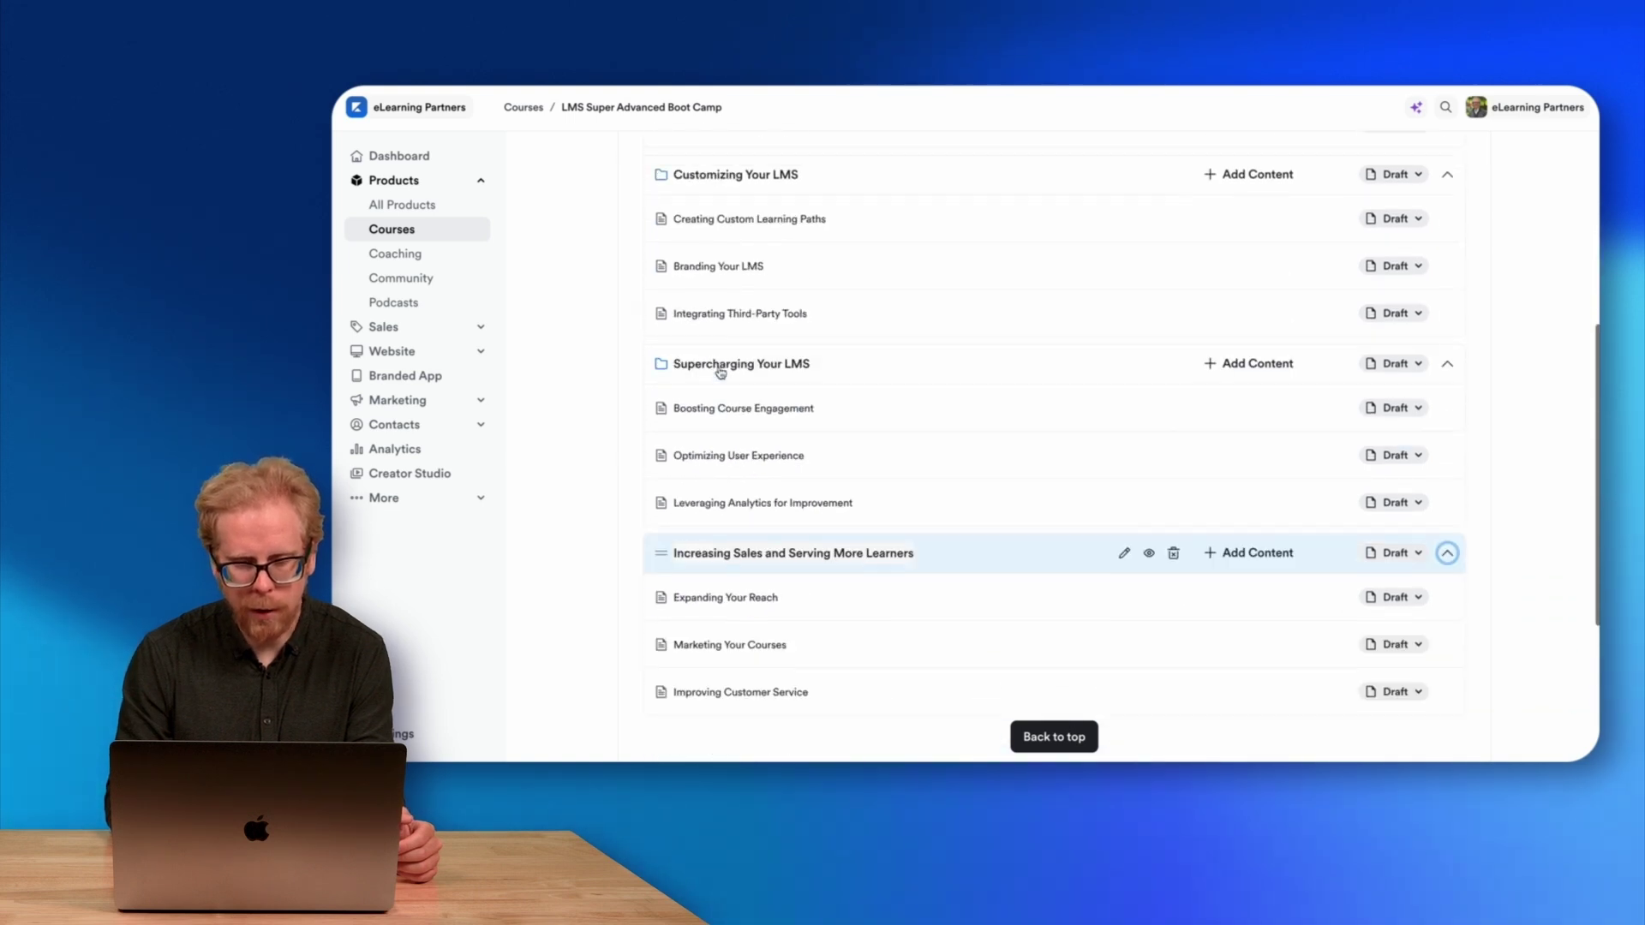
scroll(720, 371, up, 3)
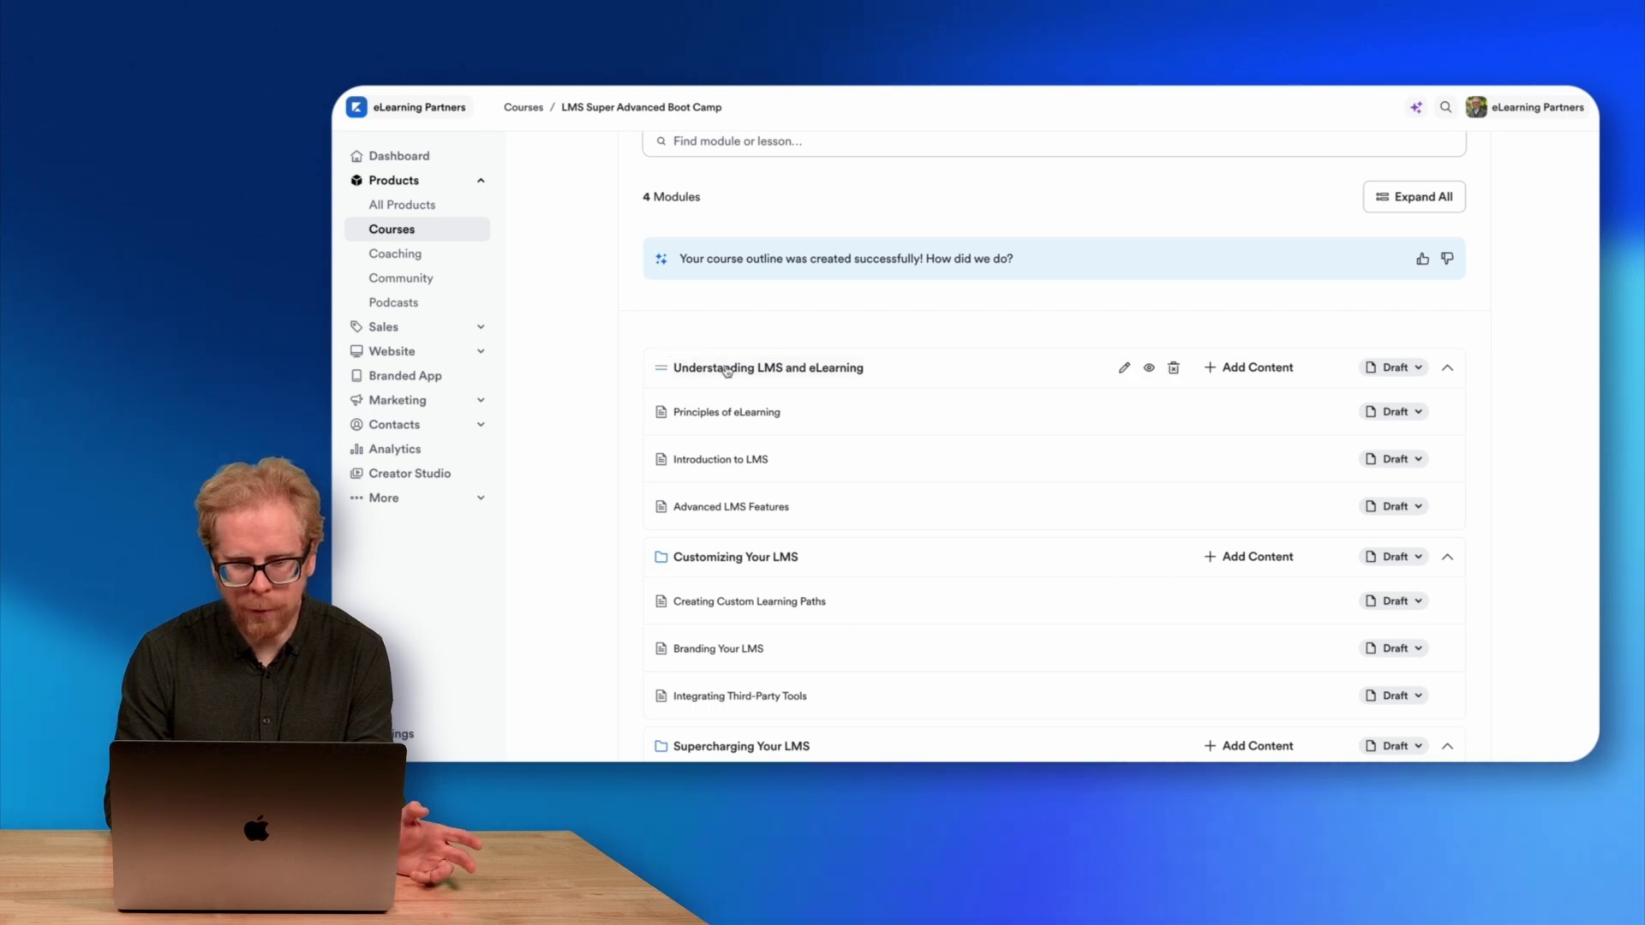
scroll(722, 460, down, 4)
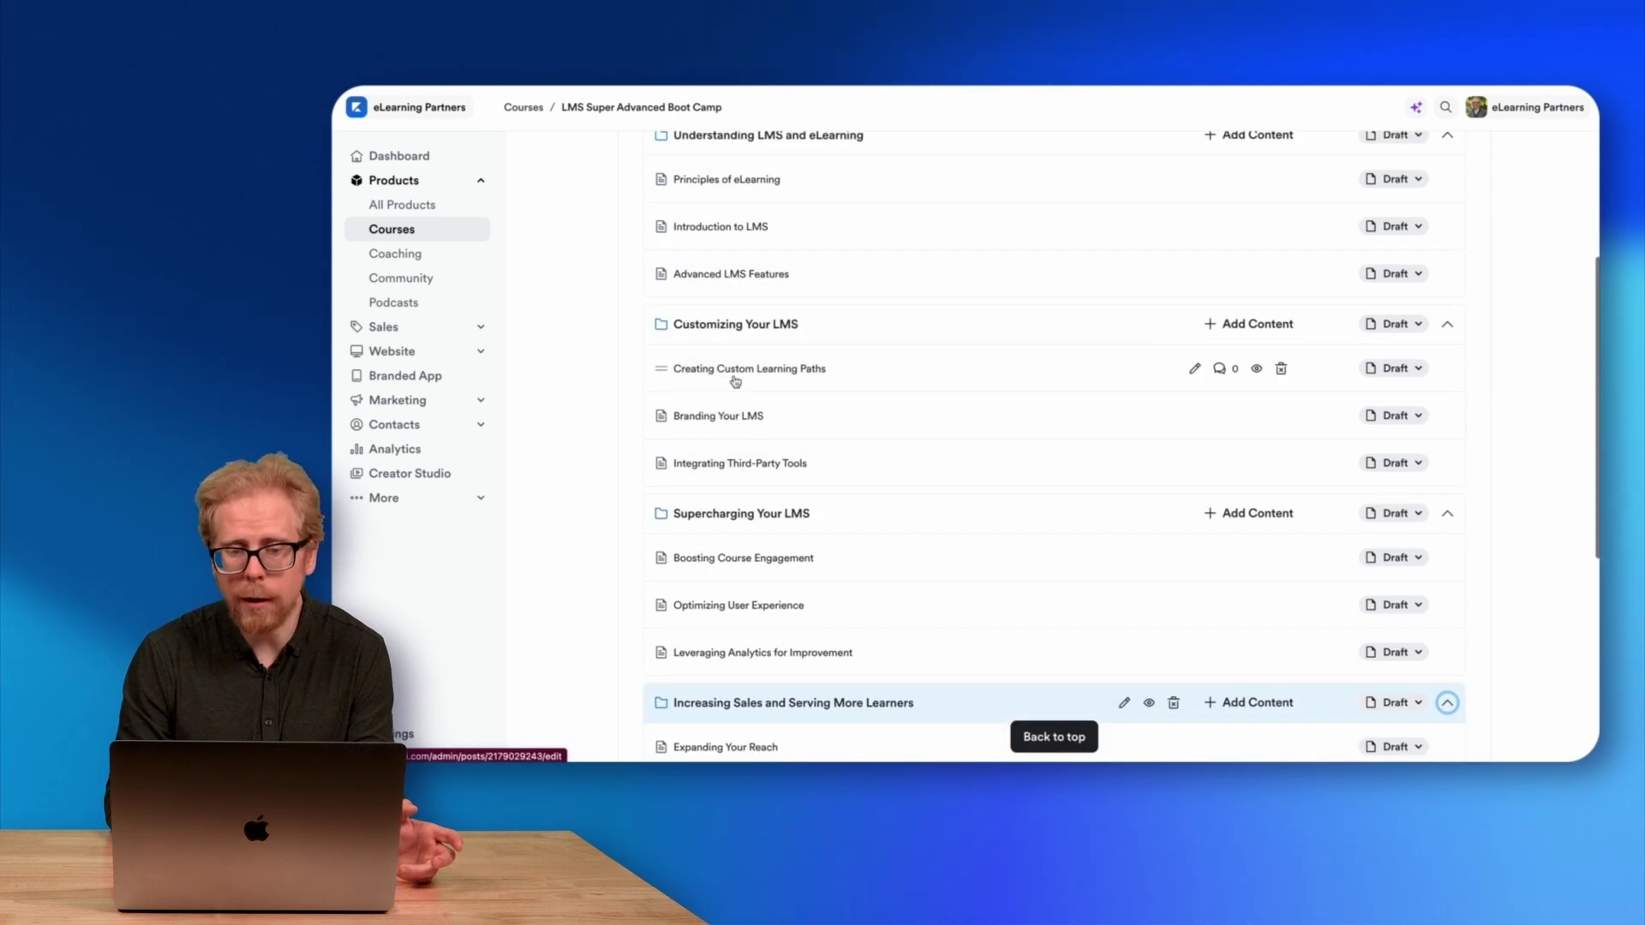
scroll(732, 331, down, 3)
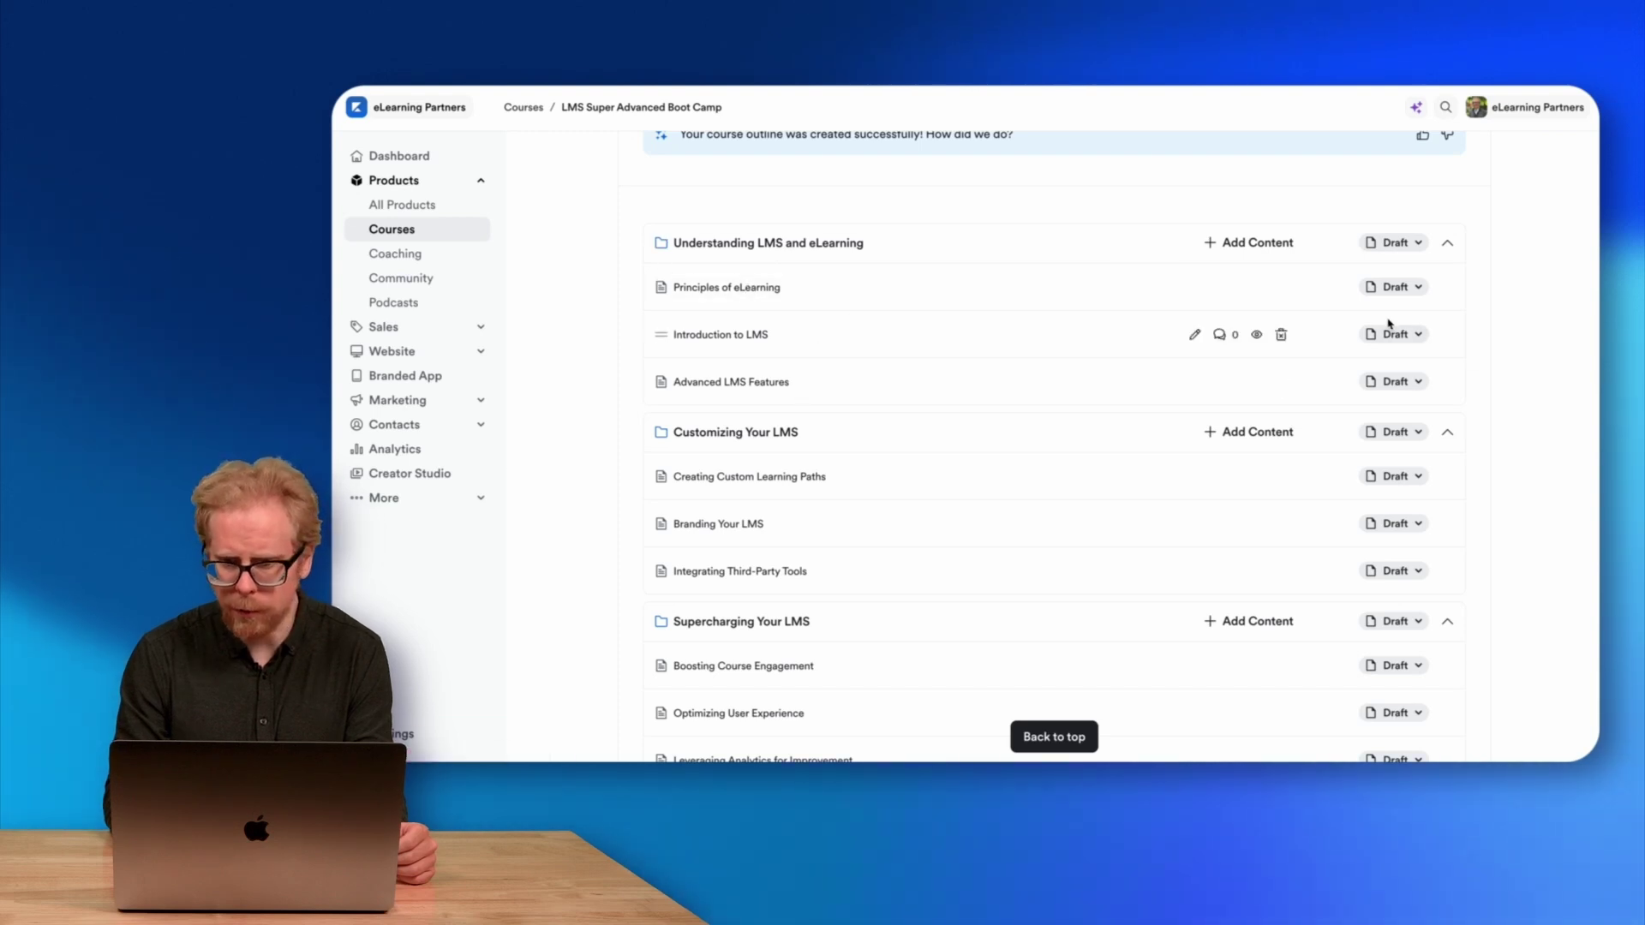
Check the status options of the Understanding LMS and eLearning module and try to delete the module
click(1416, 247)
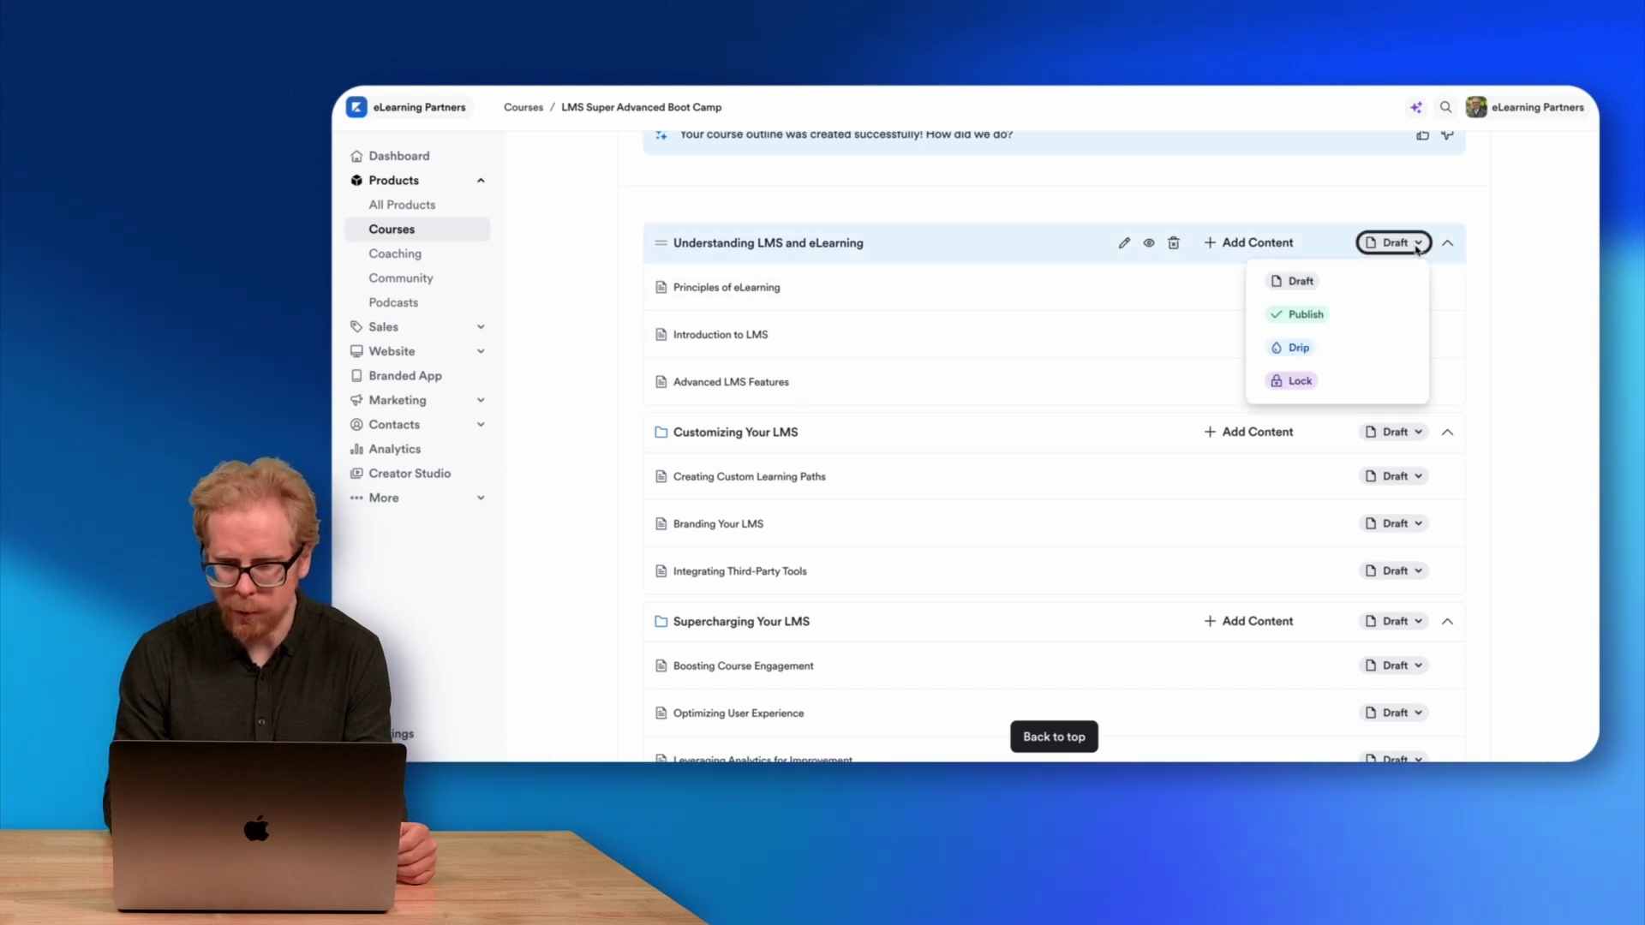
click(1174, 243)
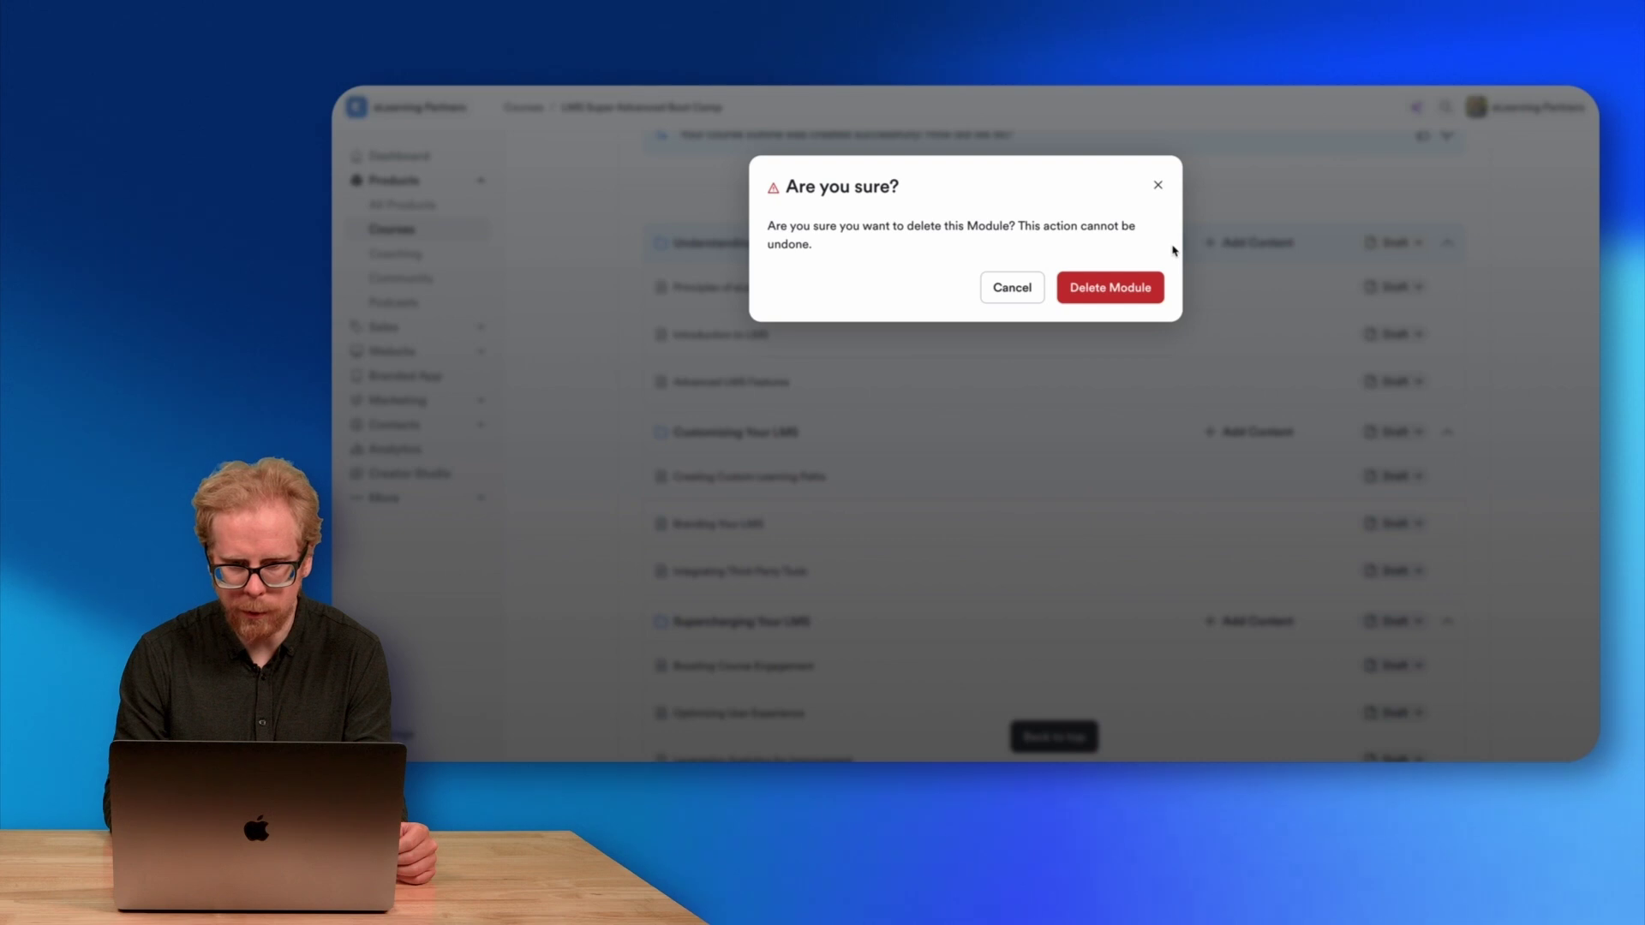
click(1111, 288)
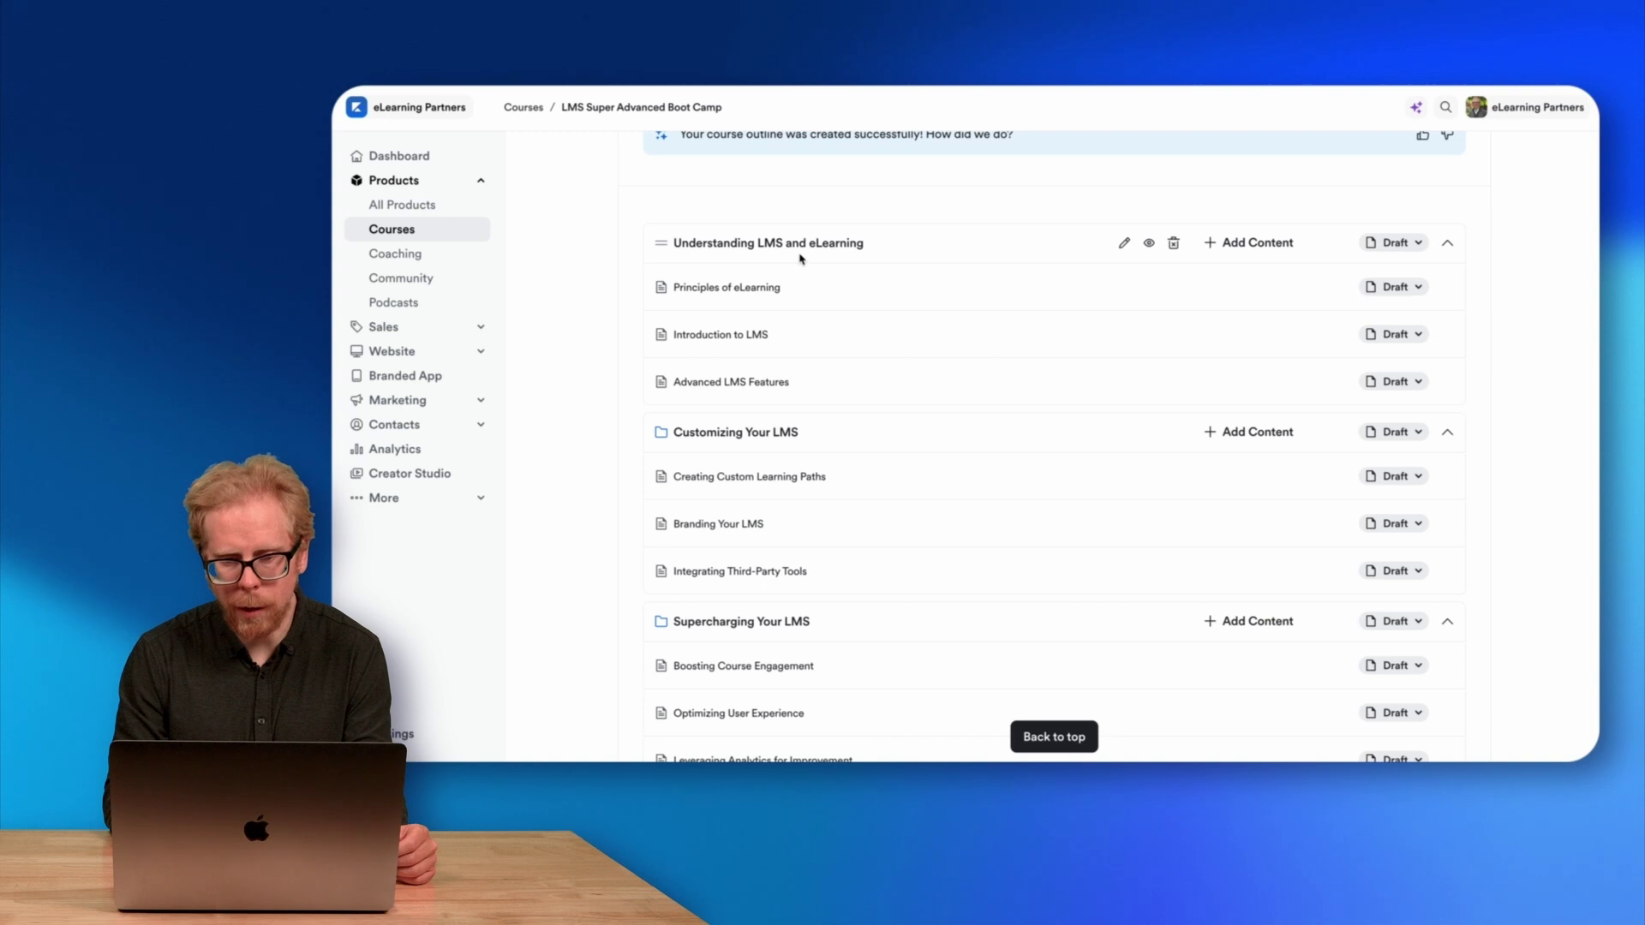
Delete the Principles of eLearning, Introduction to LMS and Advanced LMS Features lessons, along with their Understanding LMS and eLearning module
click(1281, 287)
click(1117, 287)
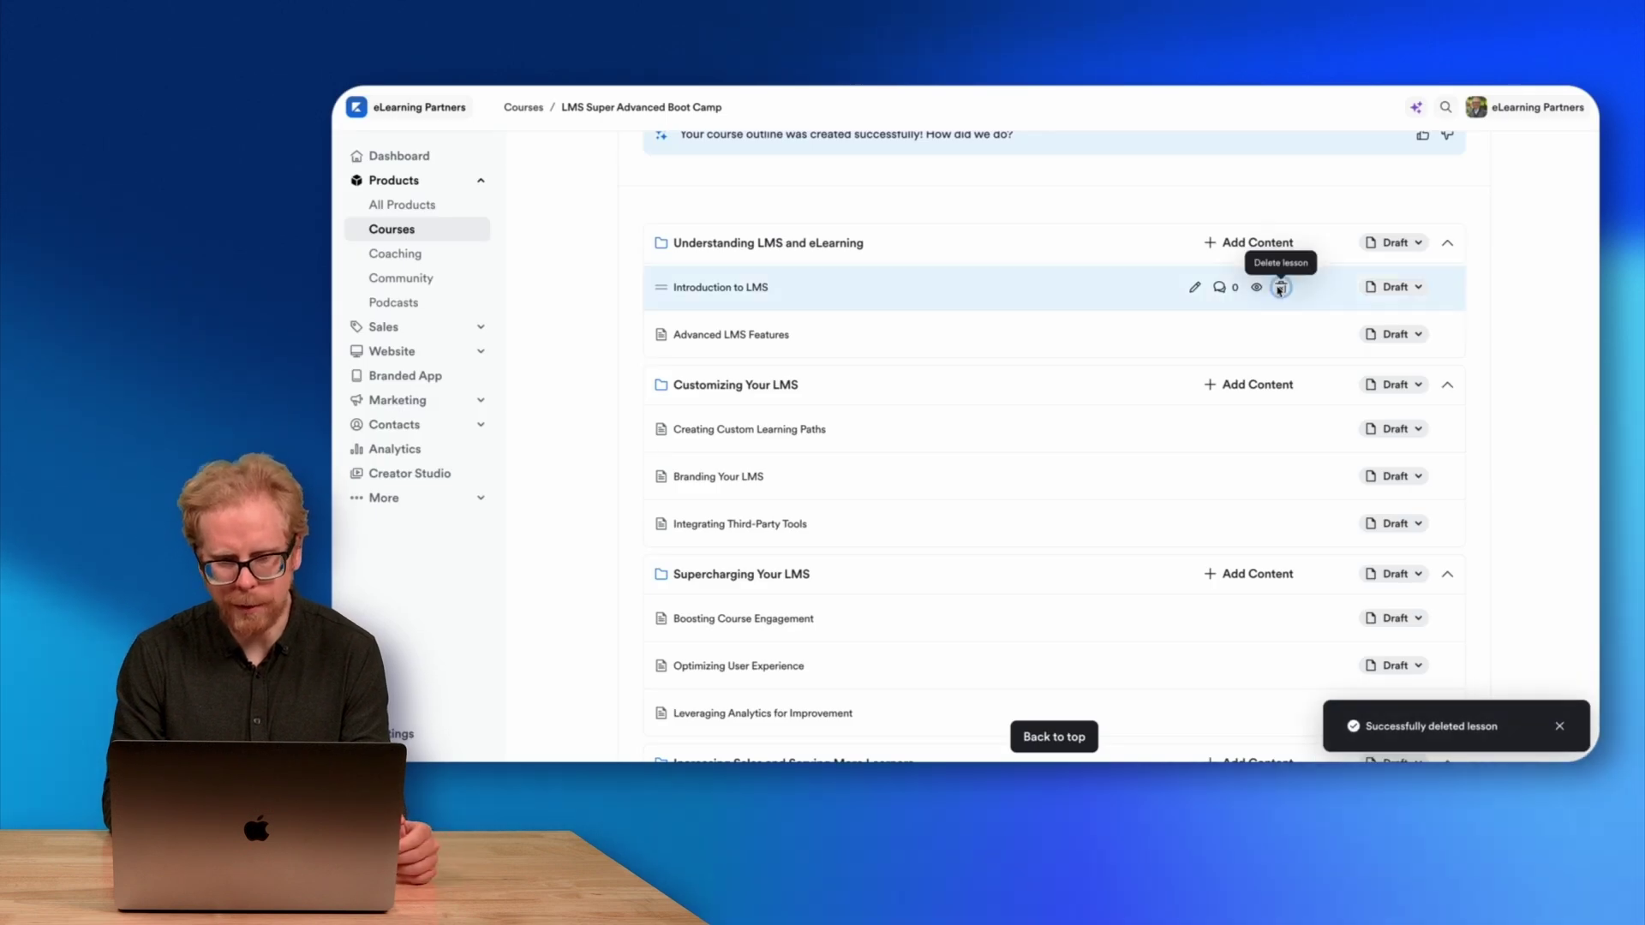
click(1279, 288)
click(1108, 291)
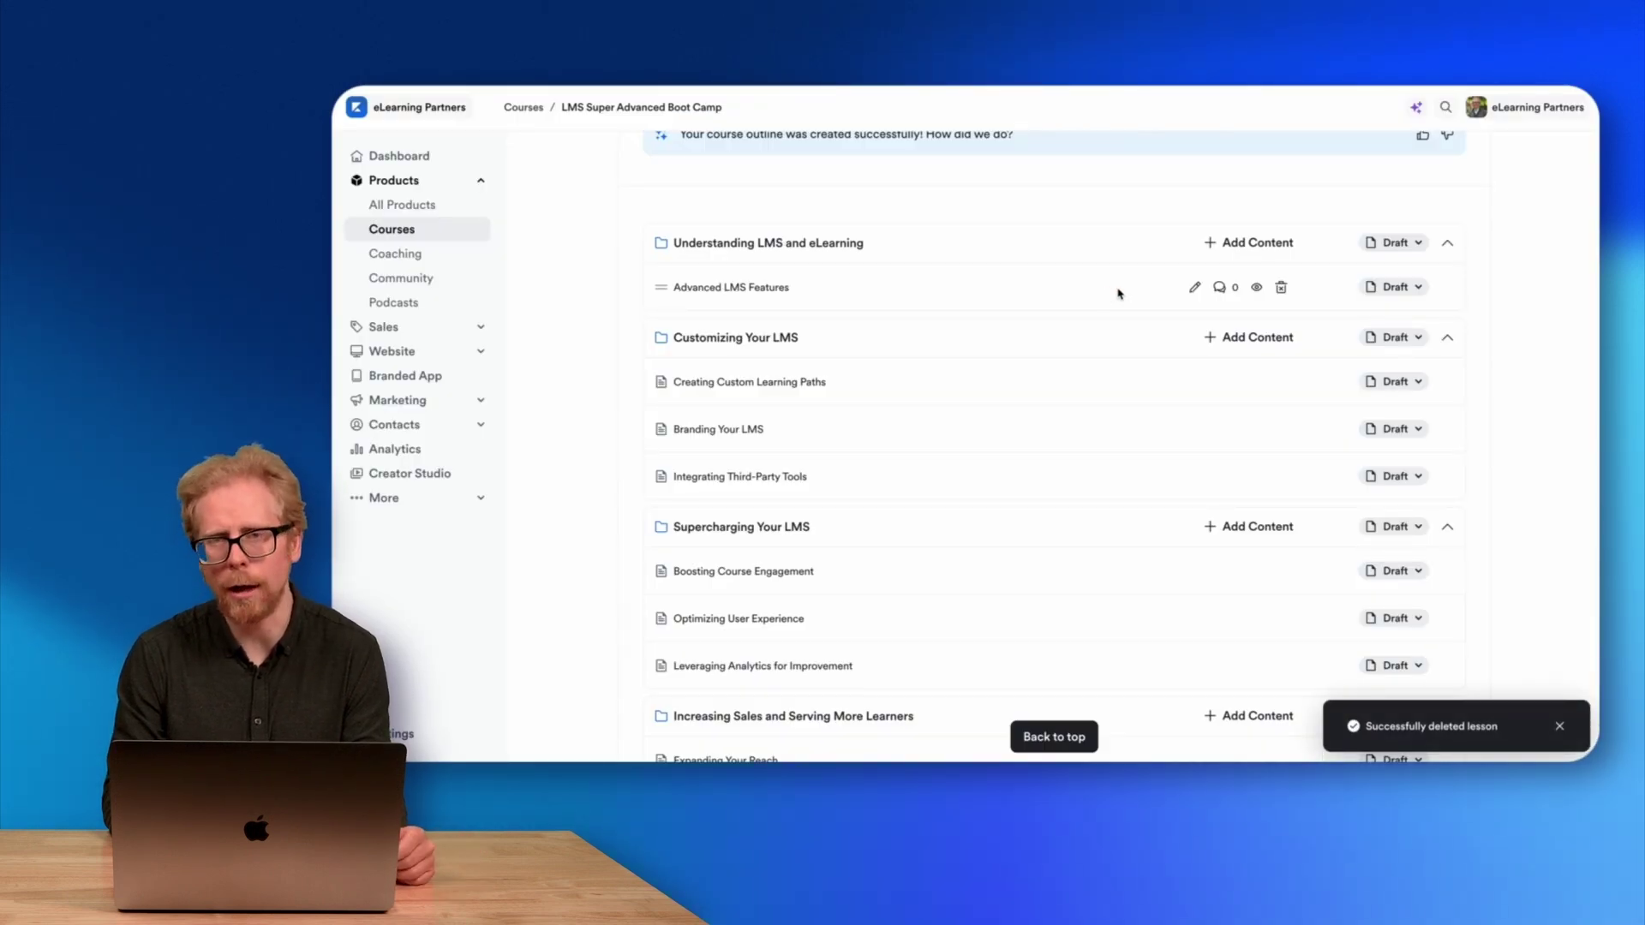
click(1280, 291)
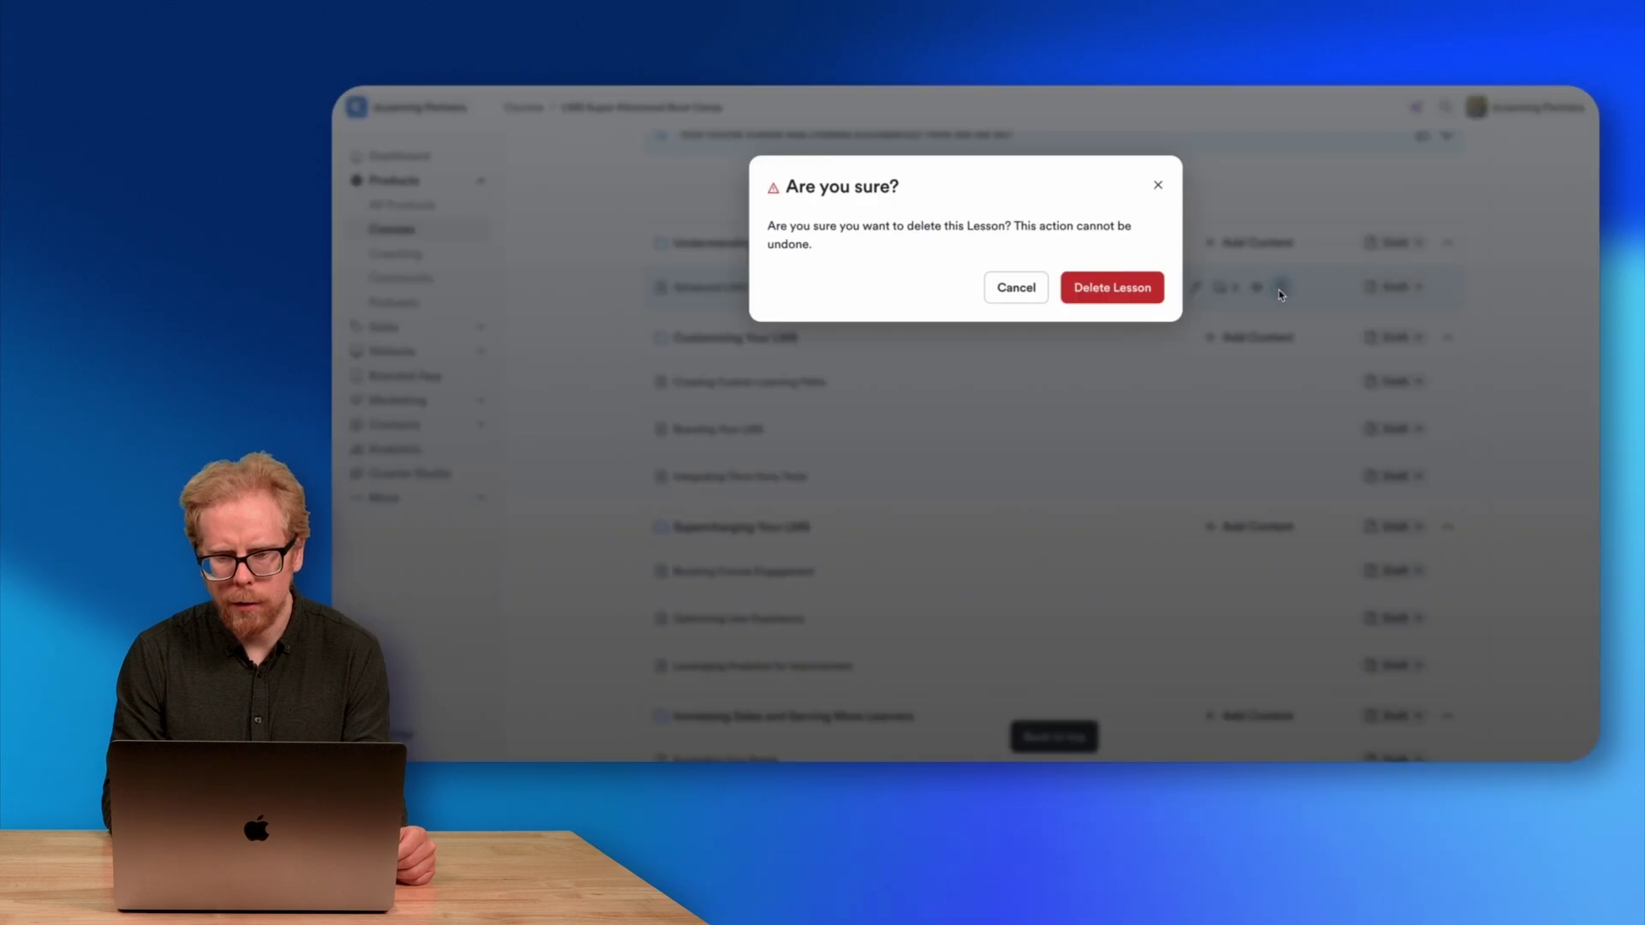
click(1099, 291)
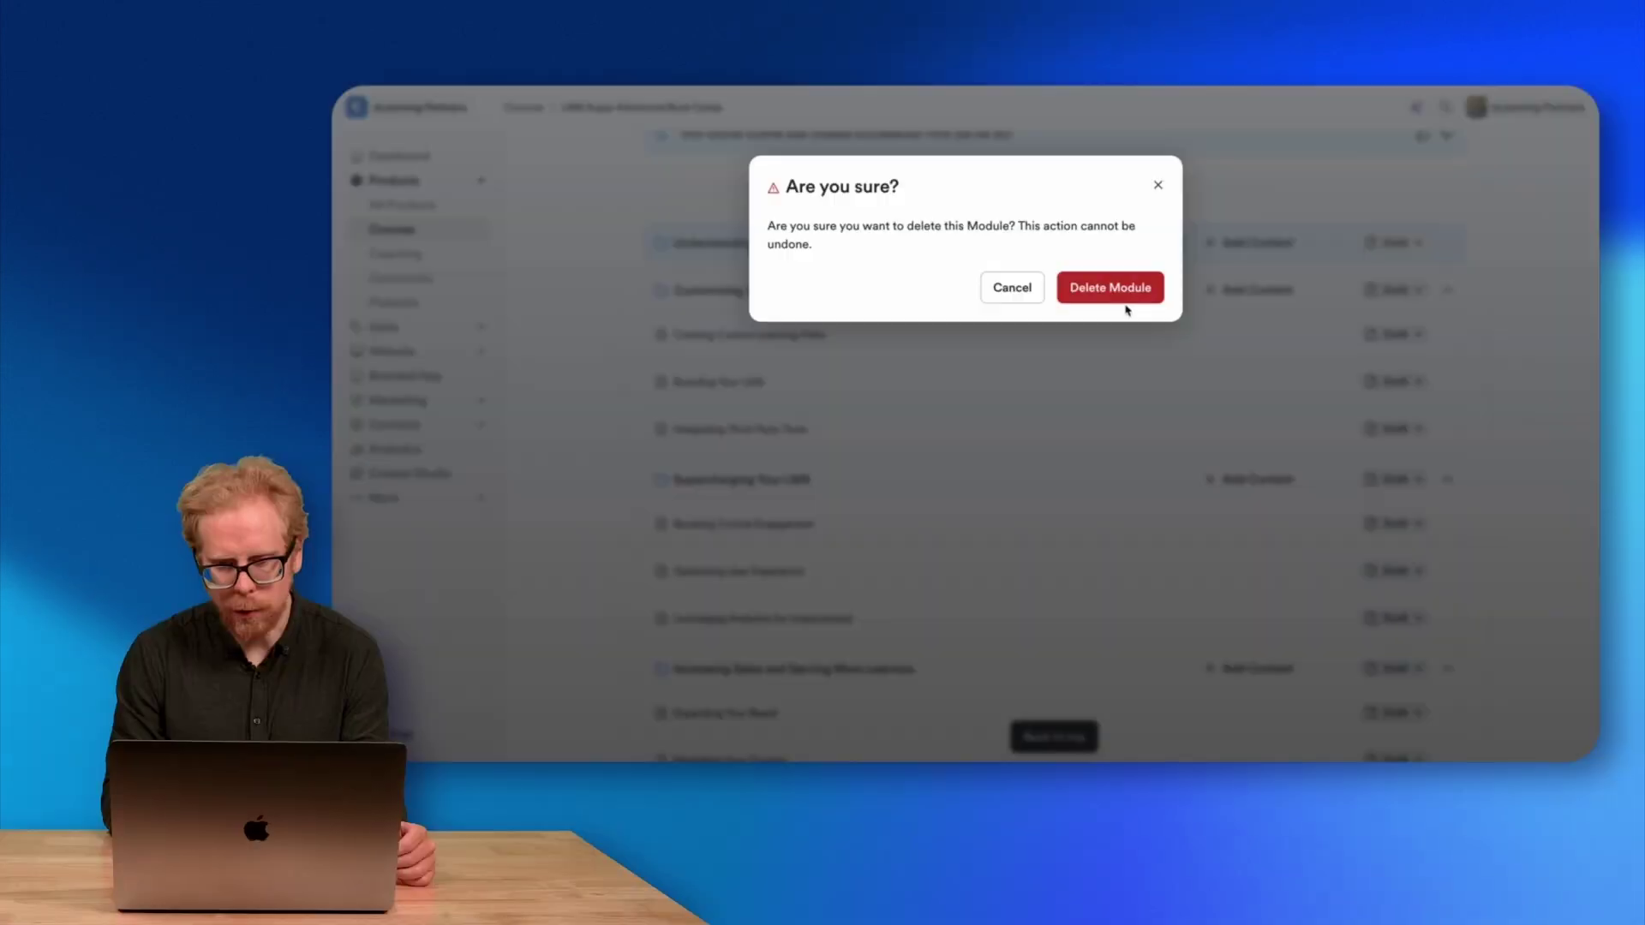
click(1118, 292)
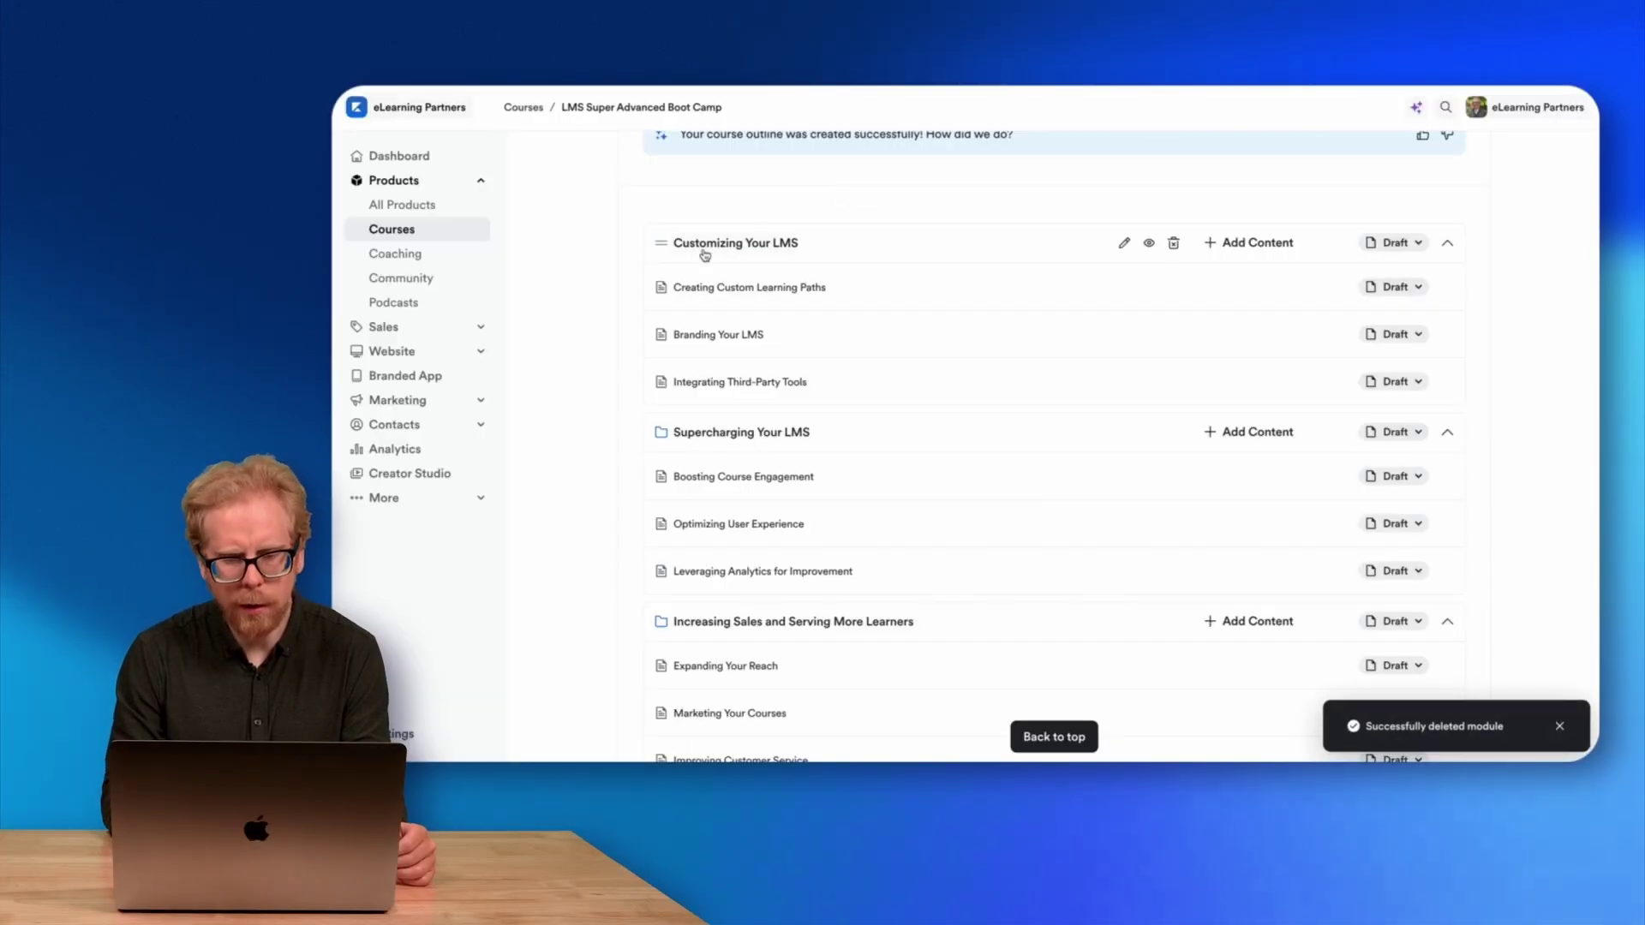
Check the Customizing Your LMS module's details without changing them, and open its Creating Custom Learning Paths lesson
click(759, 247)
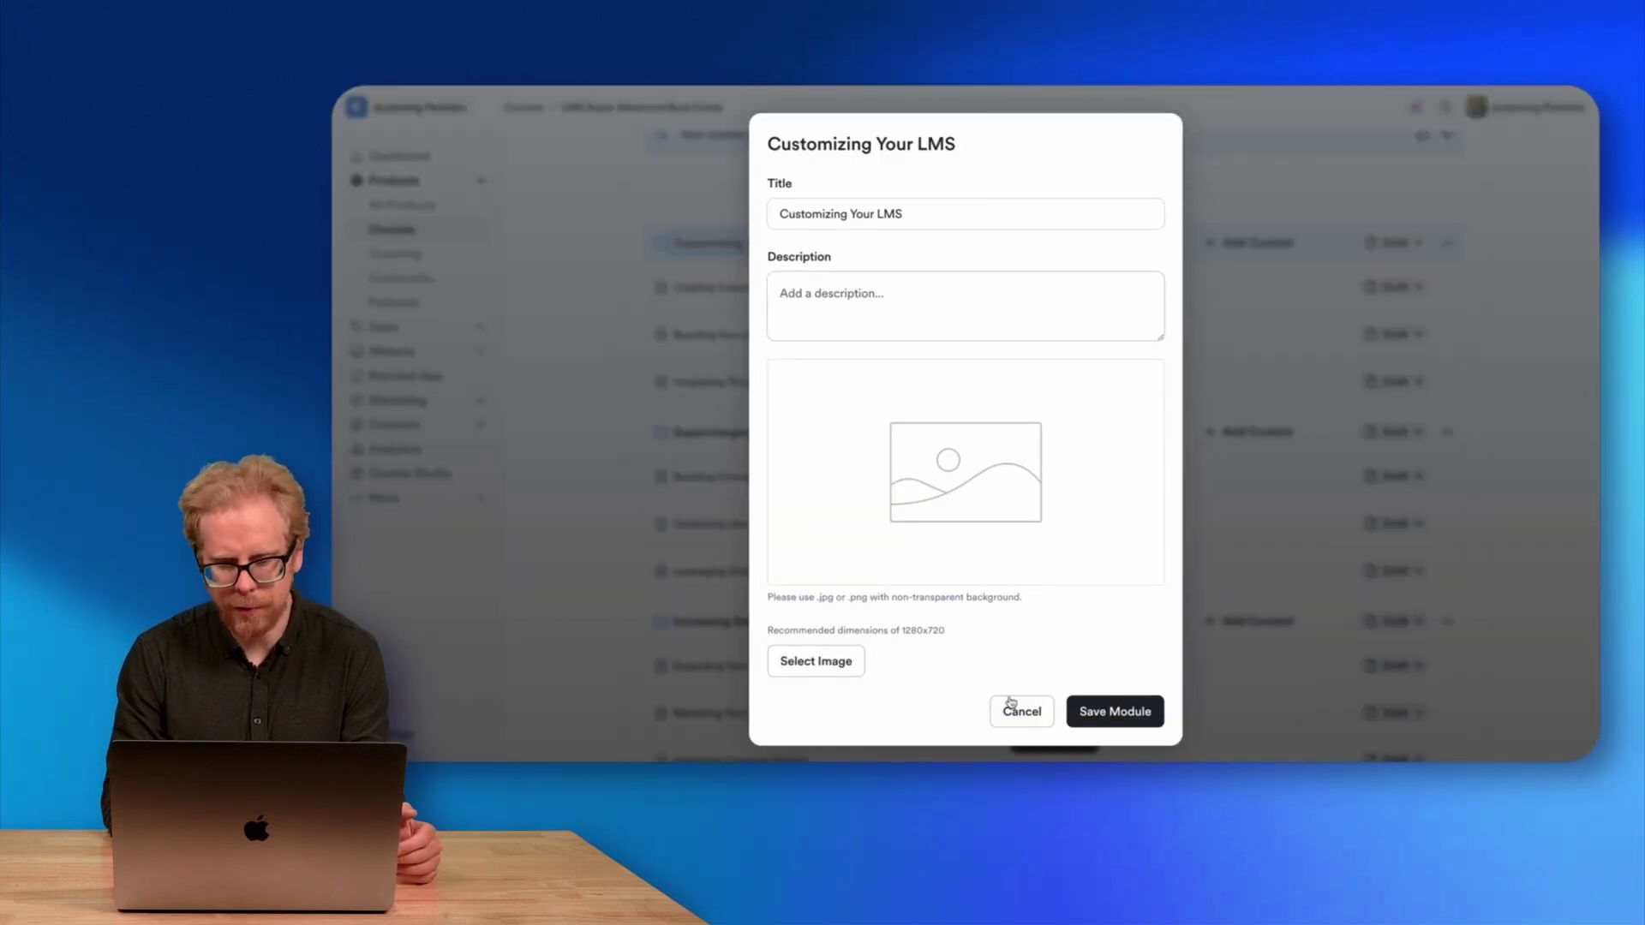
click(1012, 707)
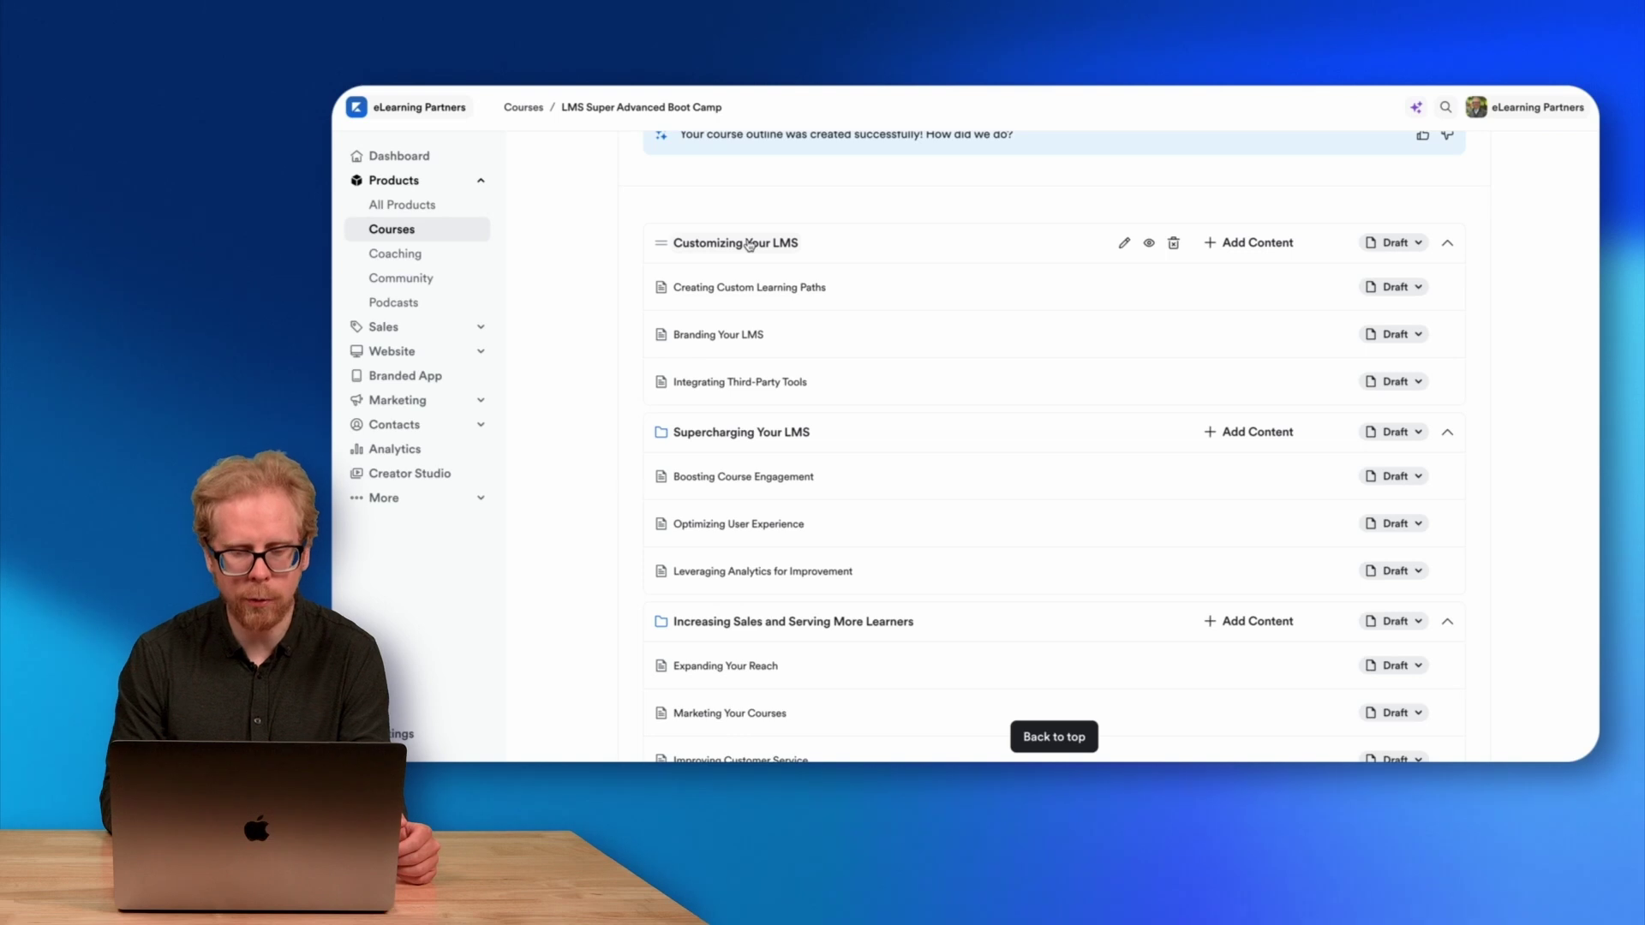
click(715, 292)
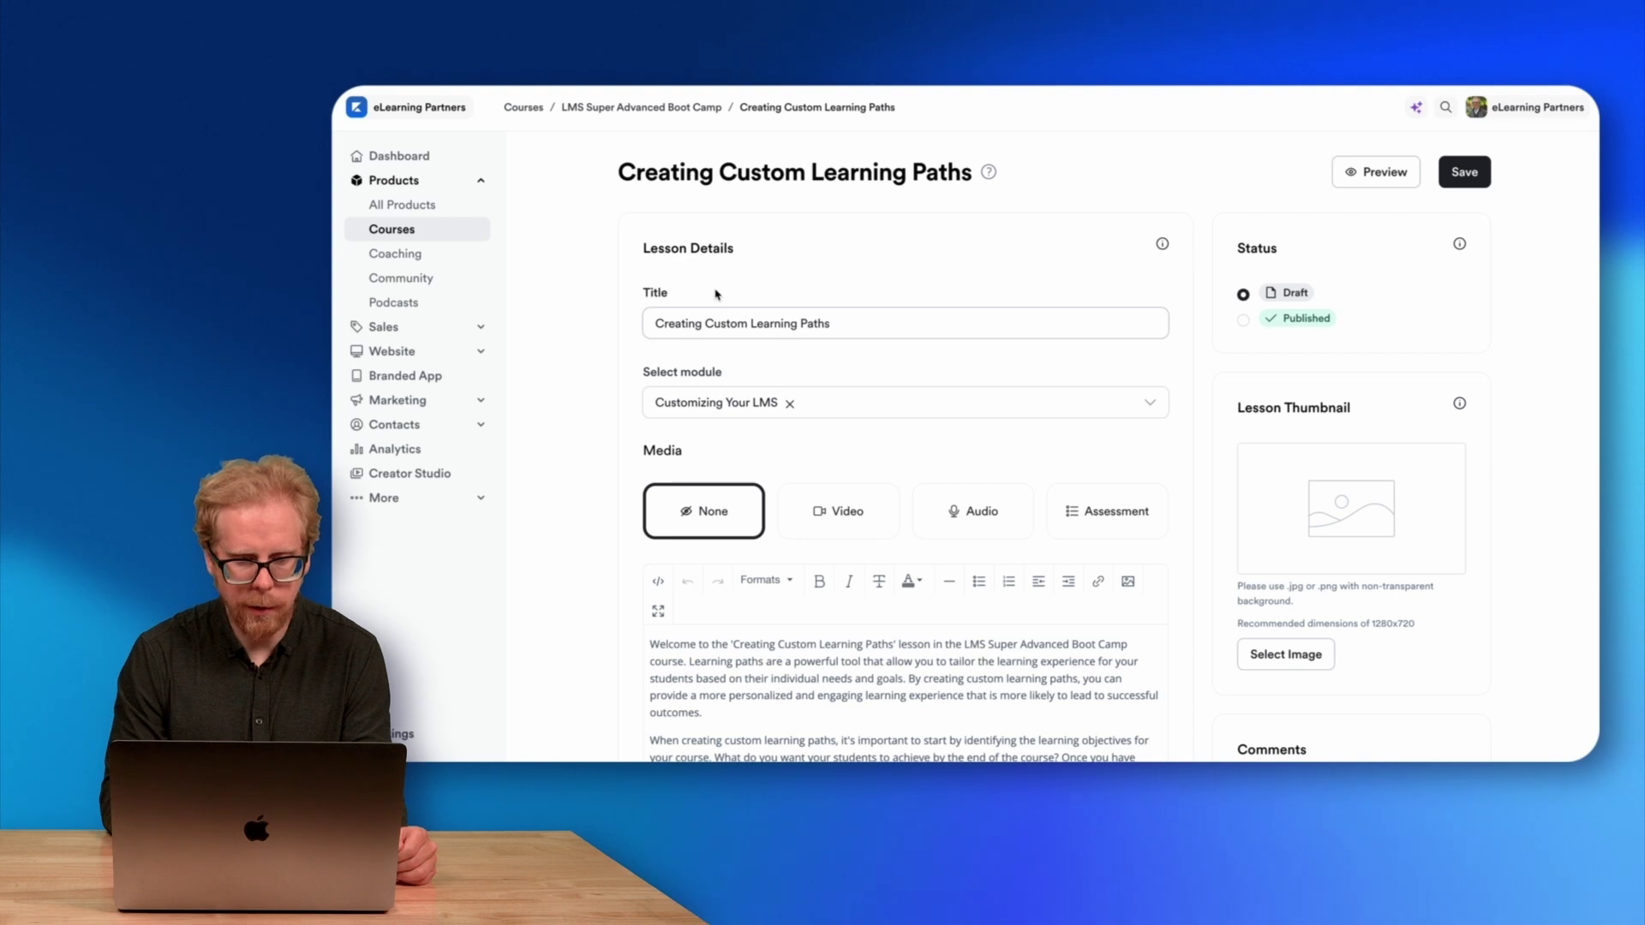
Examine the lesson's media choices, generated body text, downloads, automations and comment settings without editing anything
scroll(717, 291, down, 2)
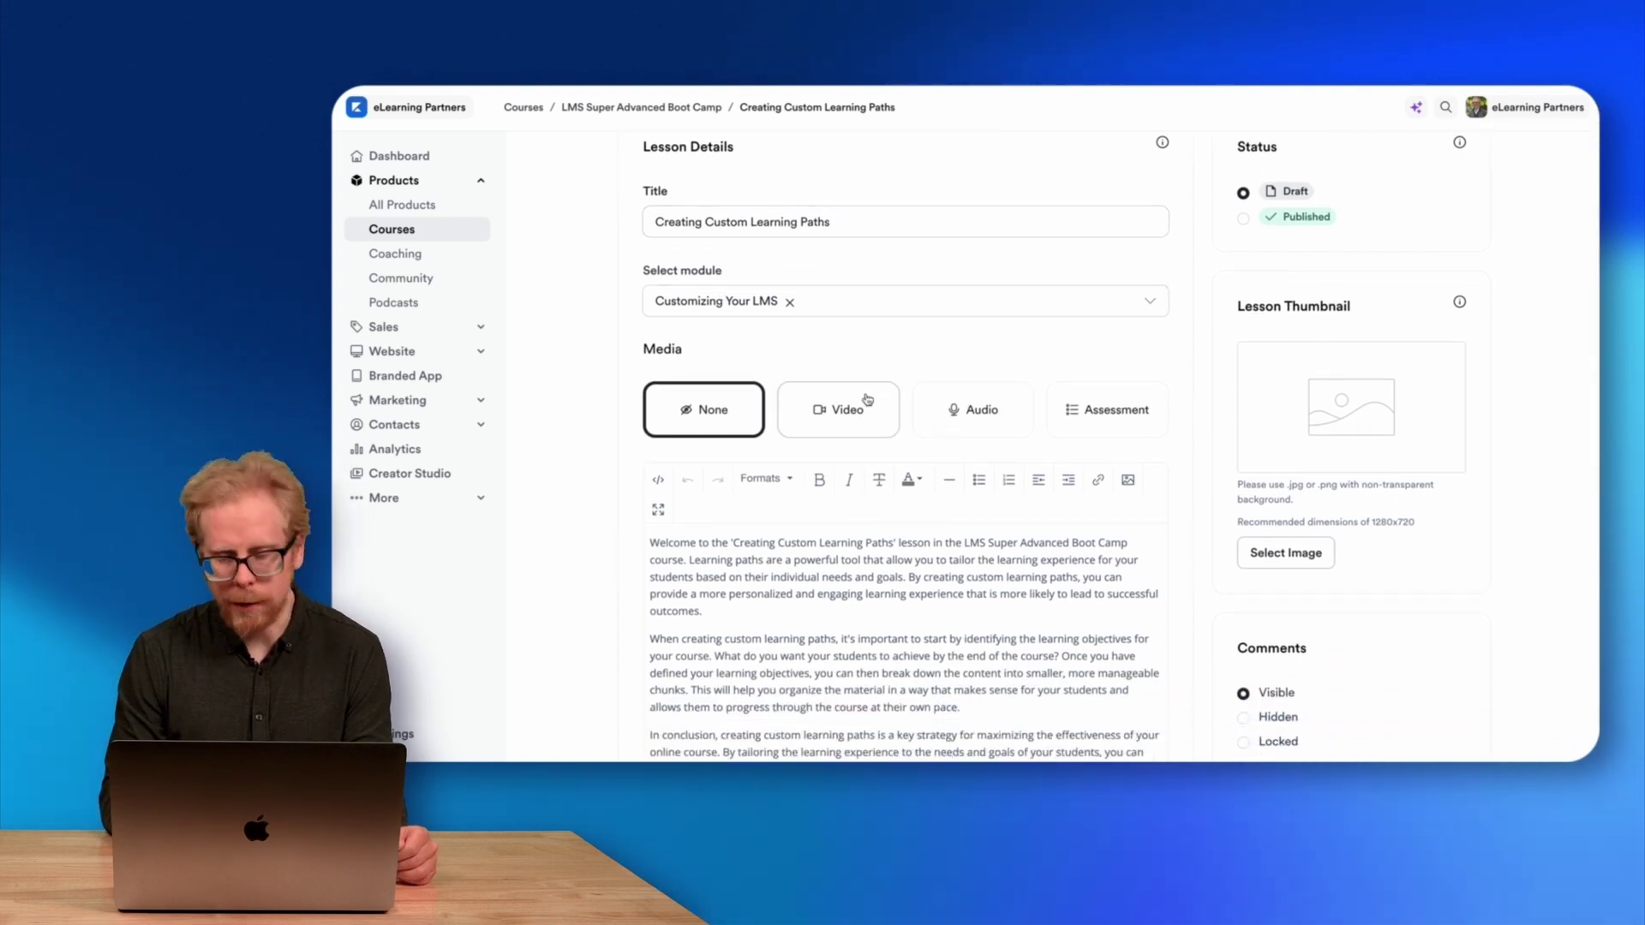
scroll(827, 310, down, 5)
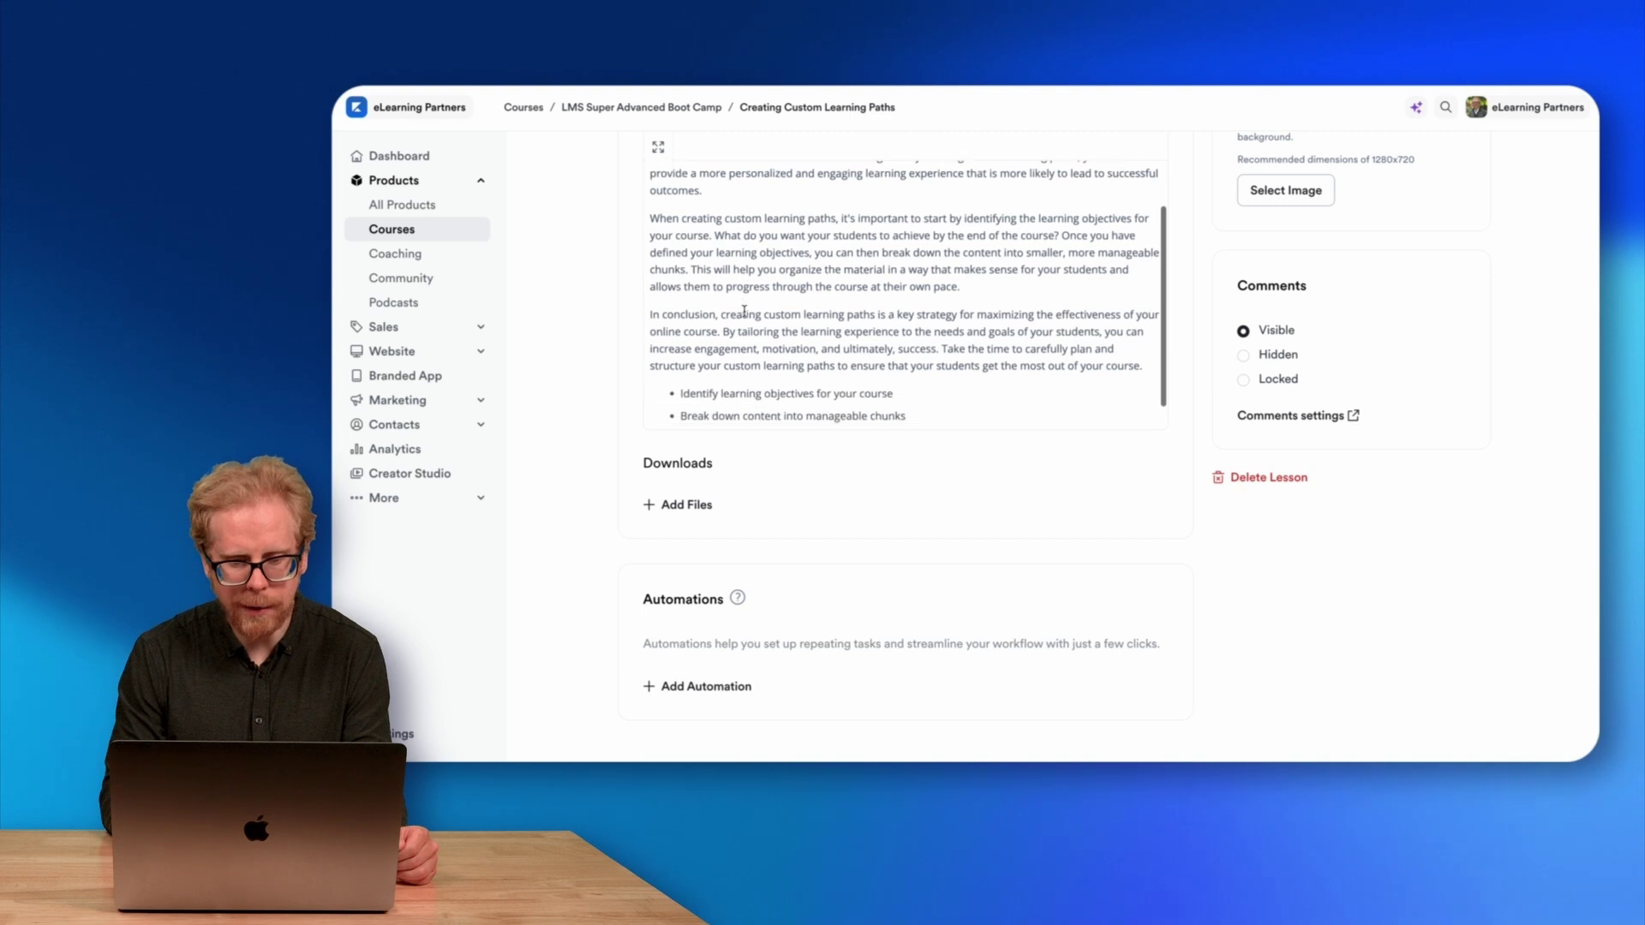
scroll(624, 311, up, 2)
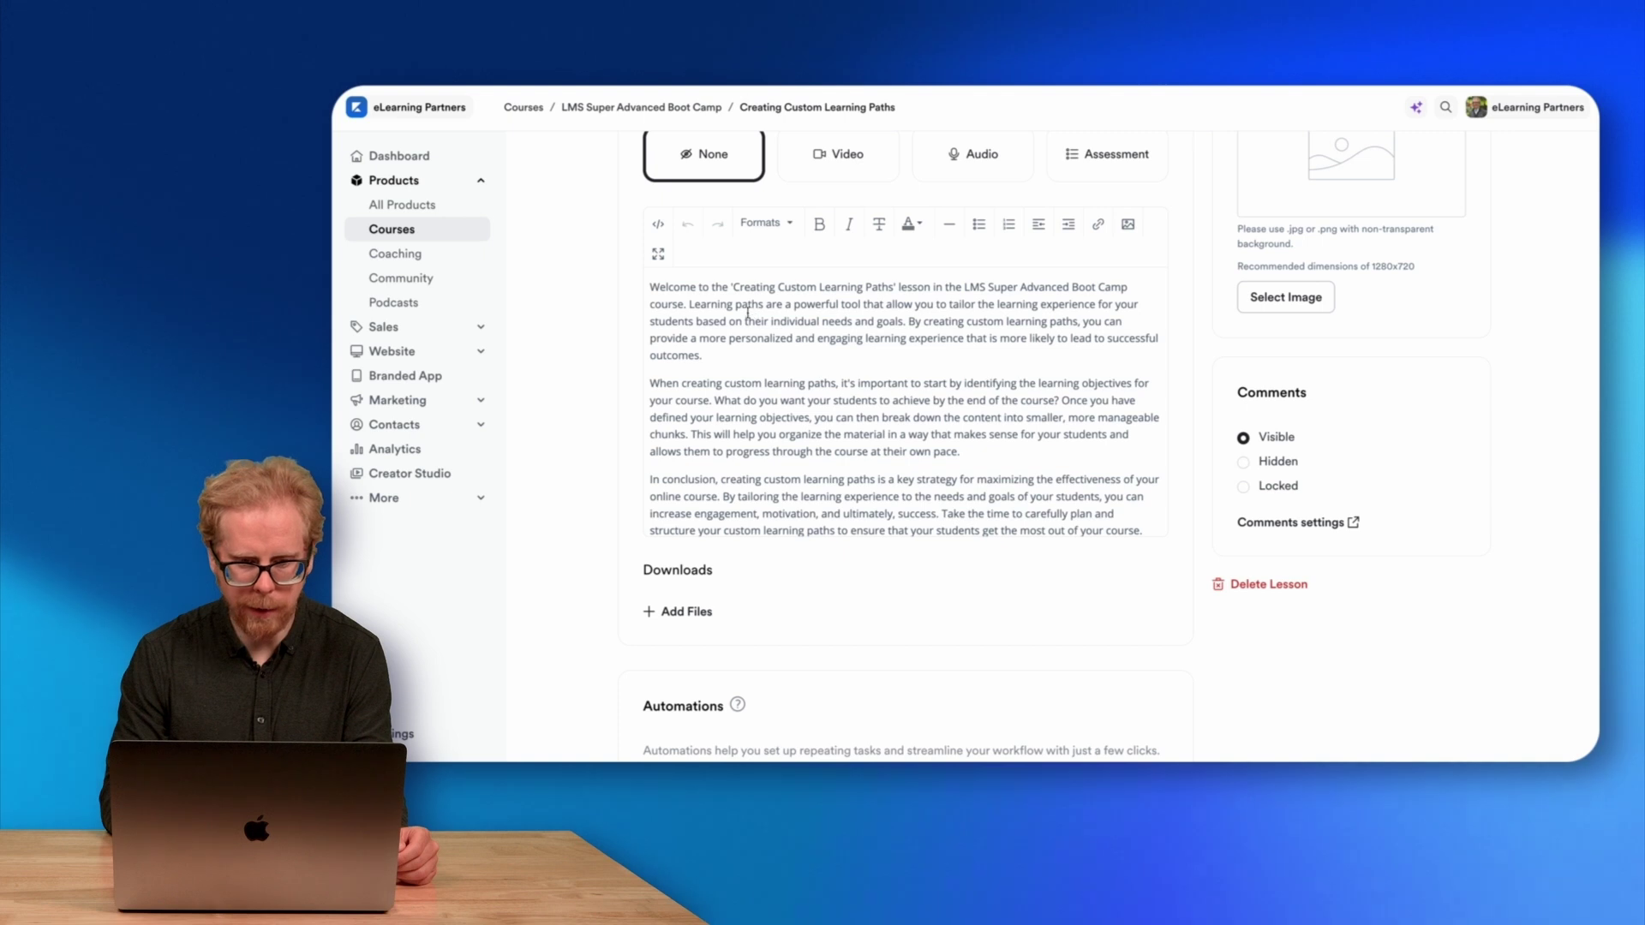
drag(731, 301, 1033, 400)
scroll(838, 449, down, 2)
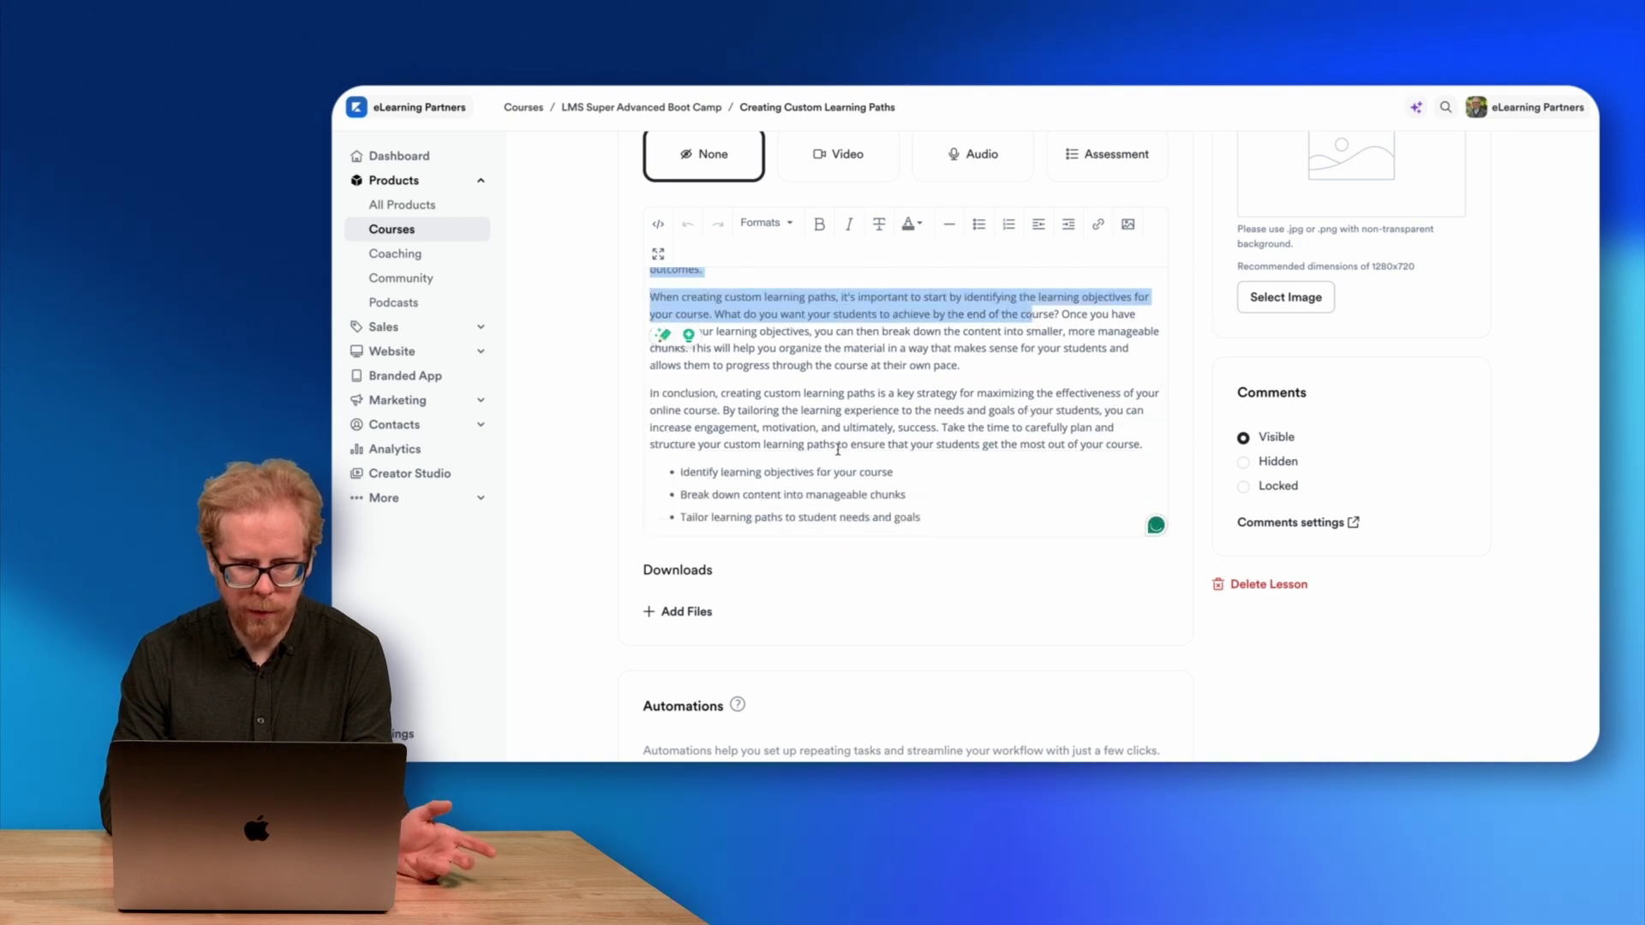
click(606, 357)
scroll(605, 357, up, 5)
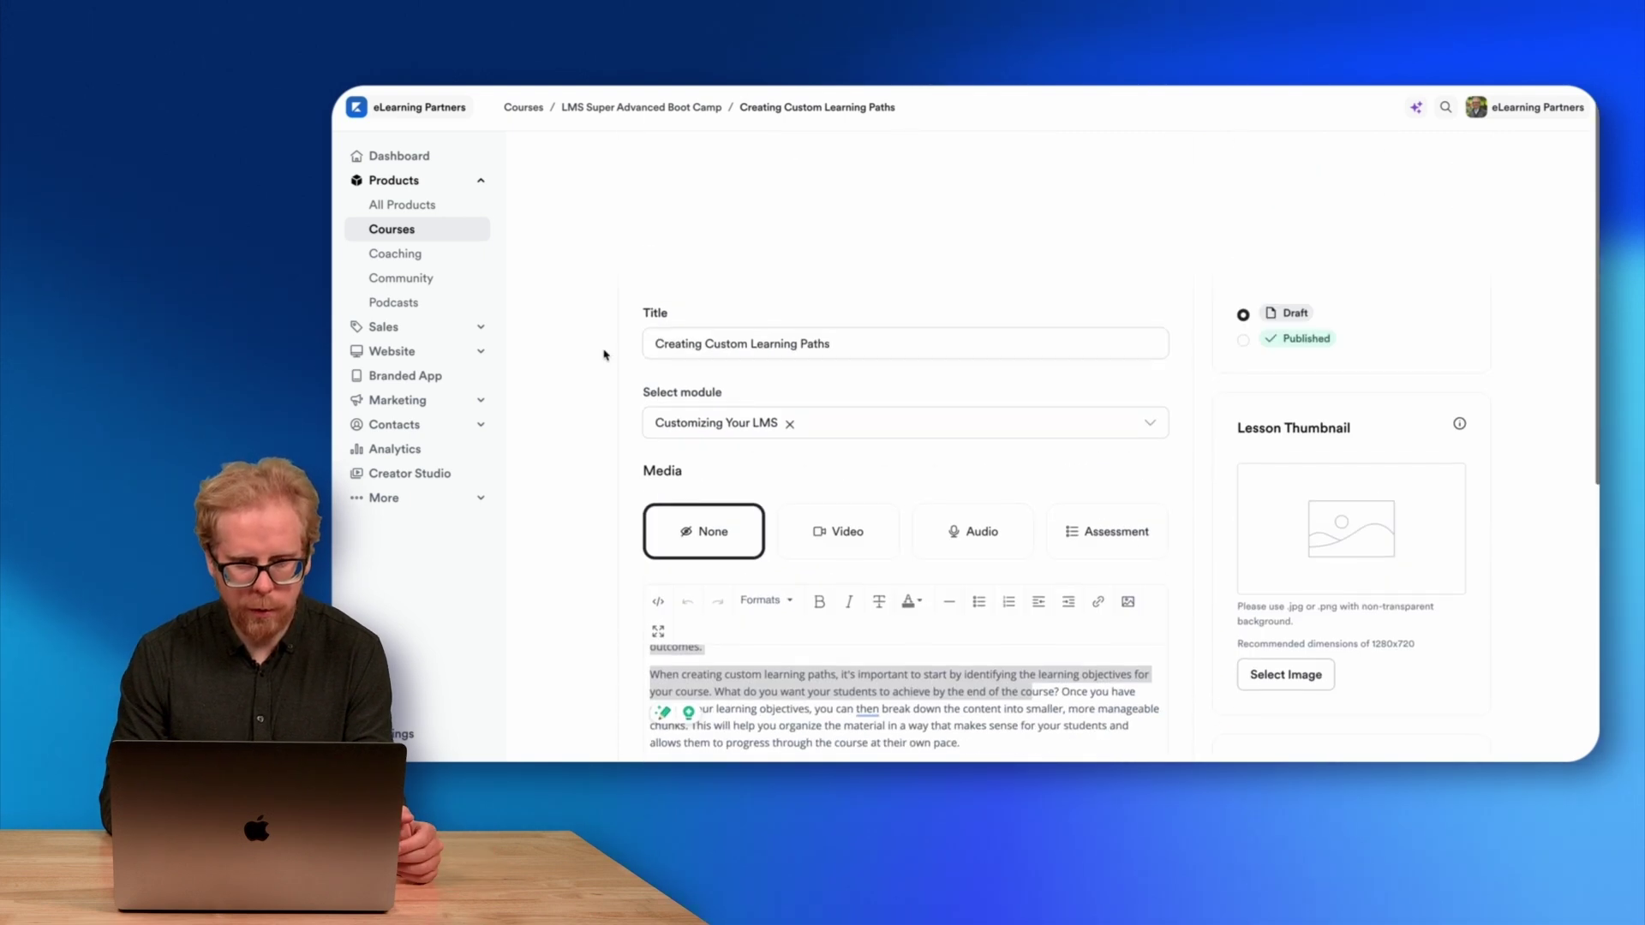
scroll(814, 309, down, 5)
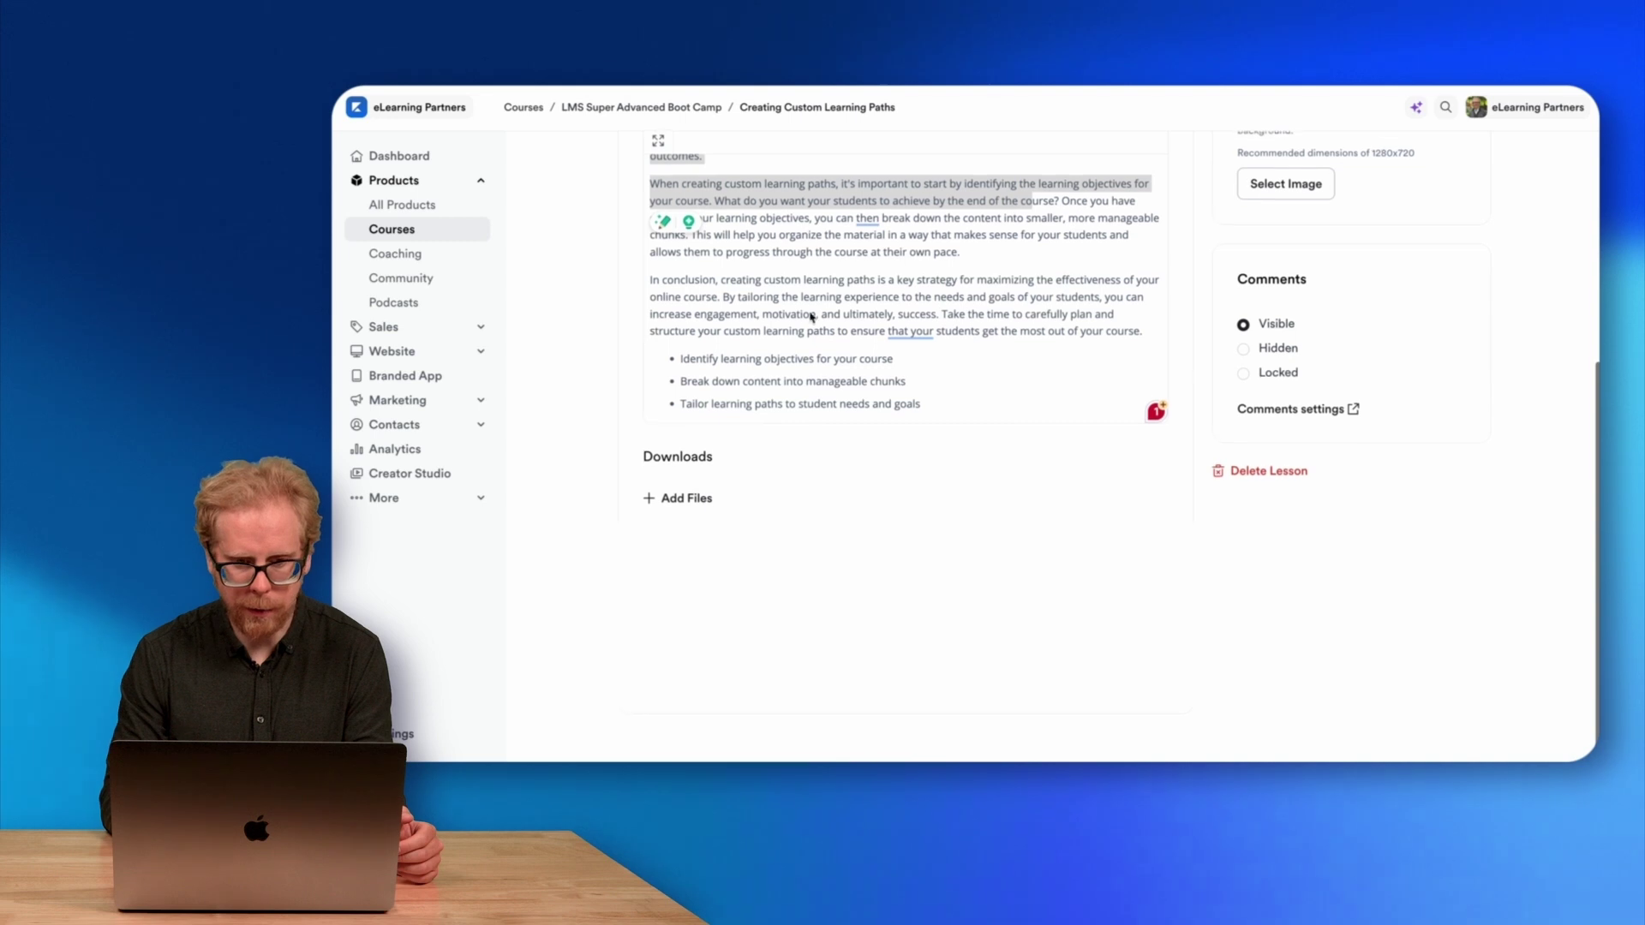
scroll(938, 184, up, 1)
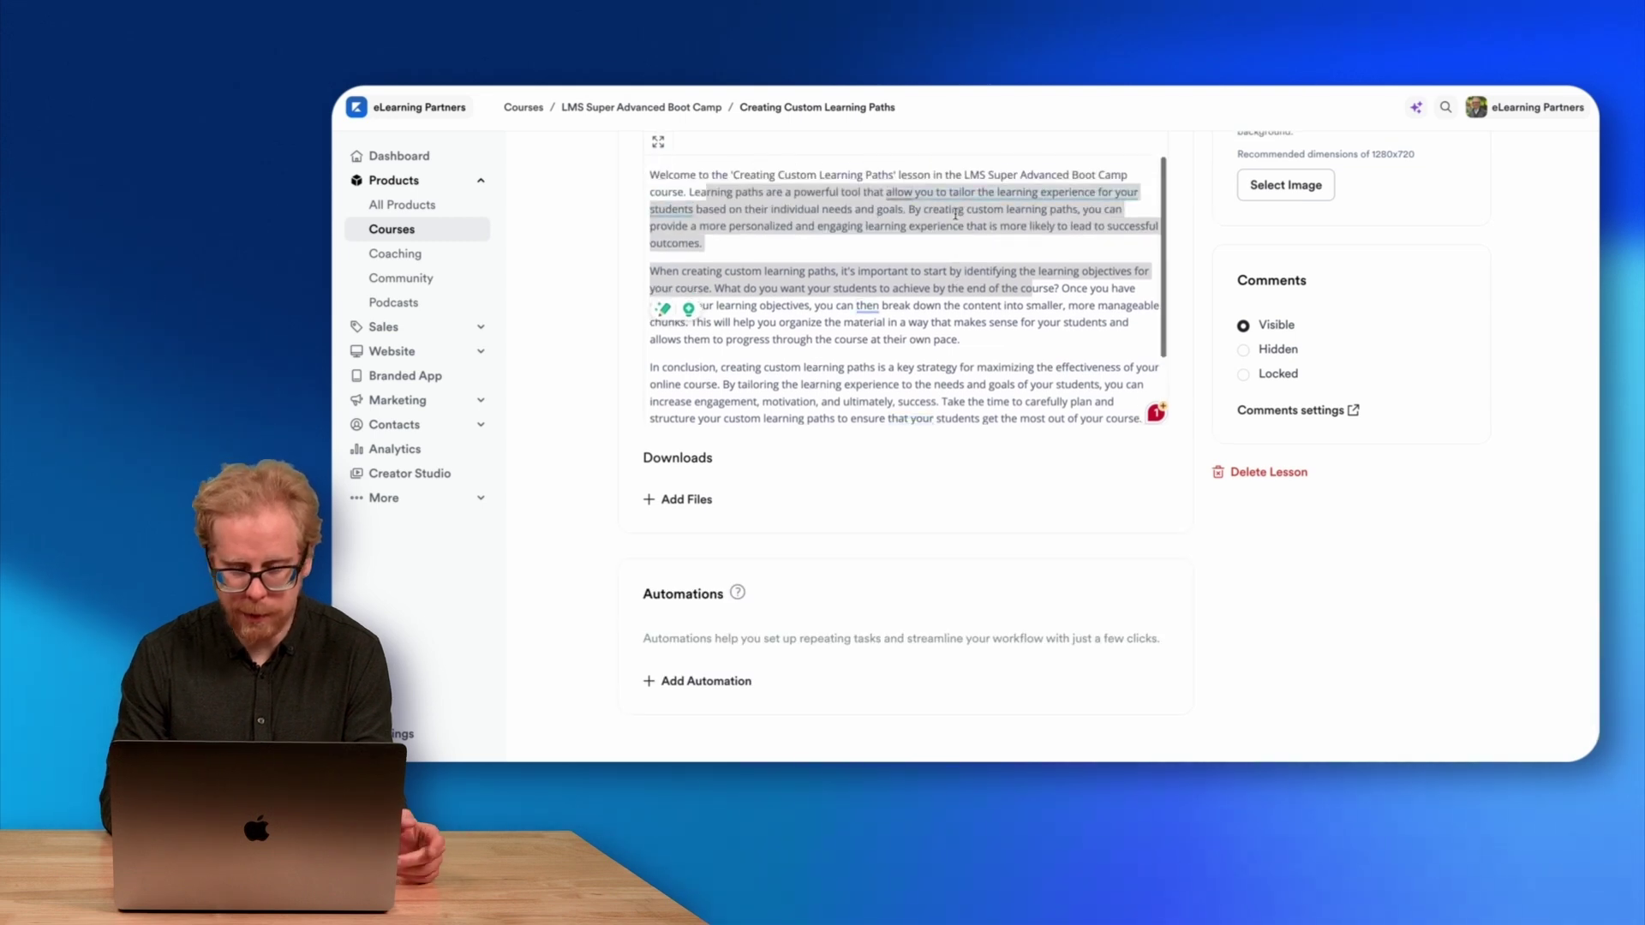
click(939, 184)
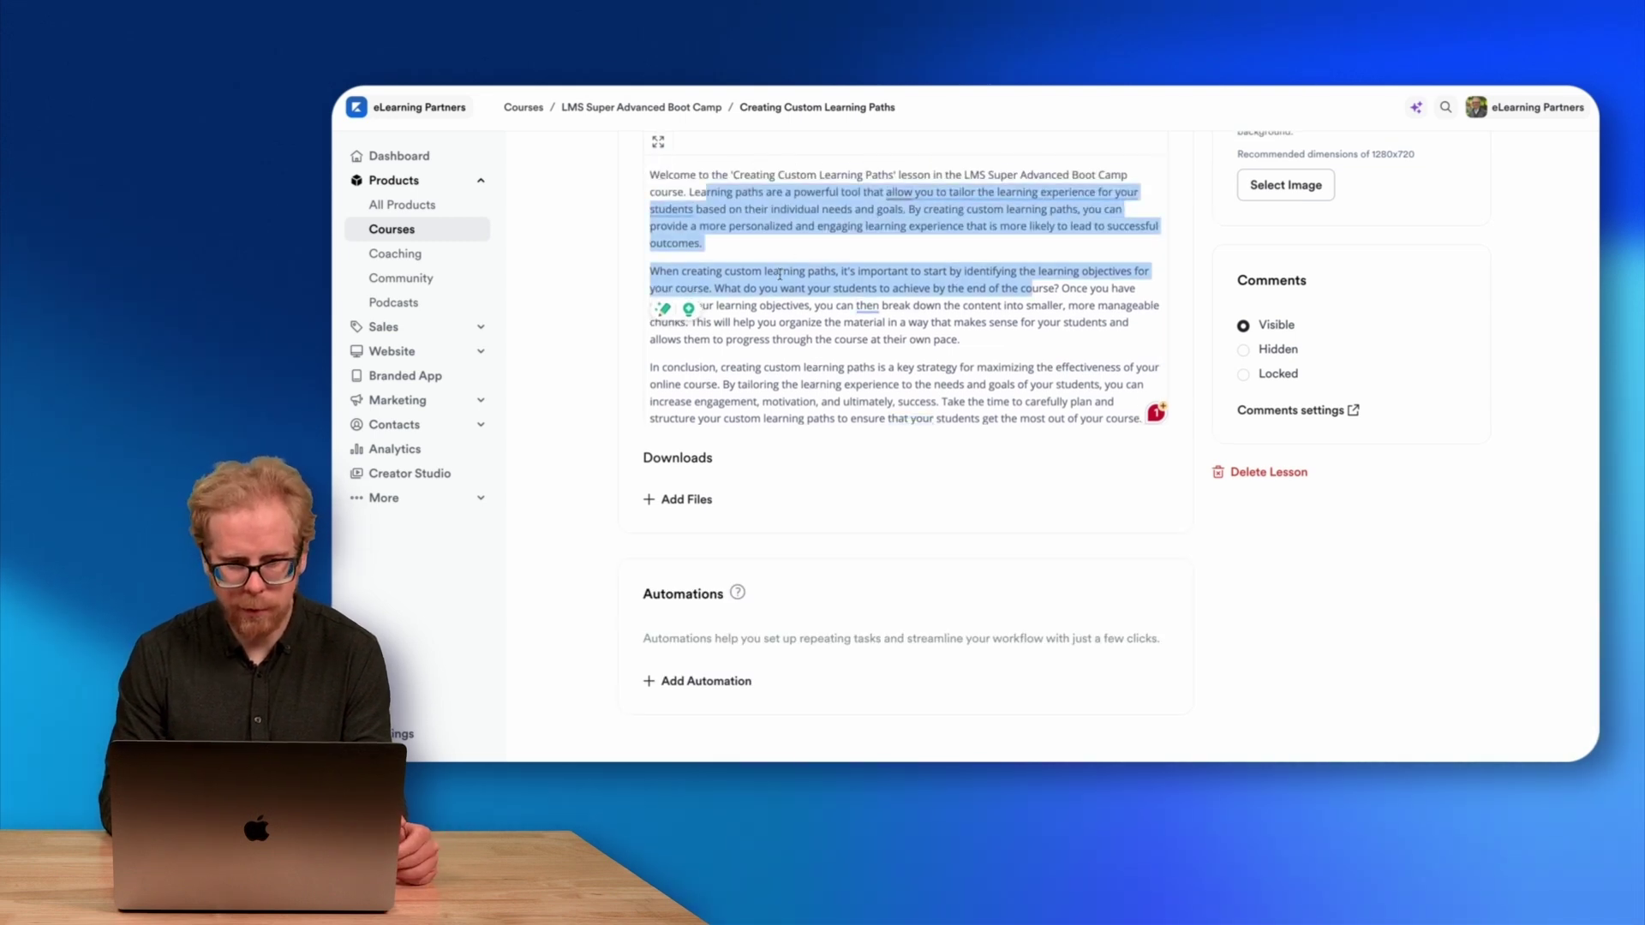
click(734, 322)
scroll(734, 321, up, 6)
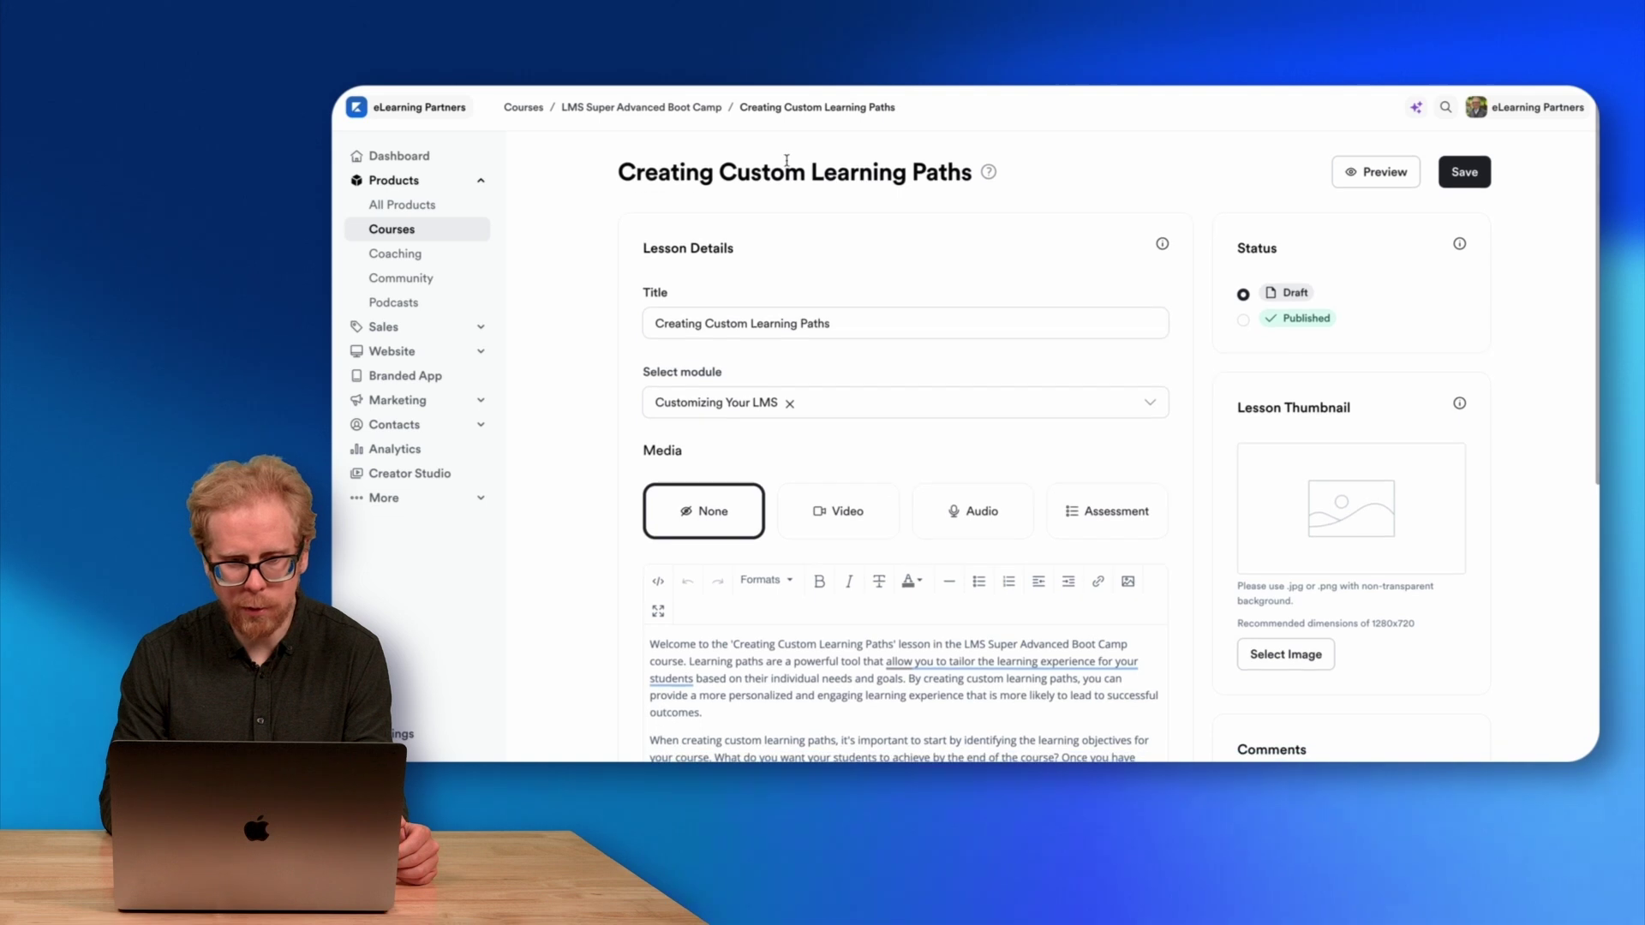
Return to the LMS Super Advanced Boot Camp outline and look over the remaining modules and lessons
click(676, 111)
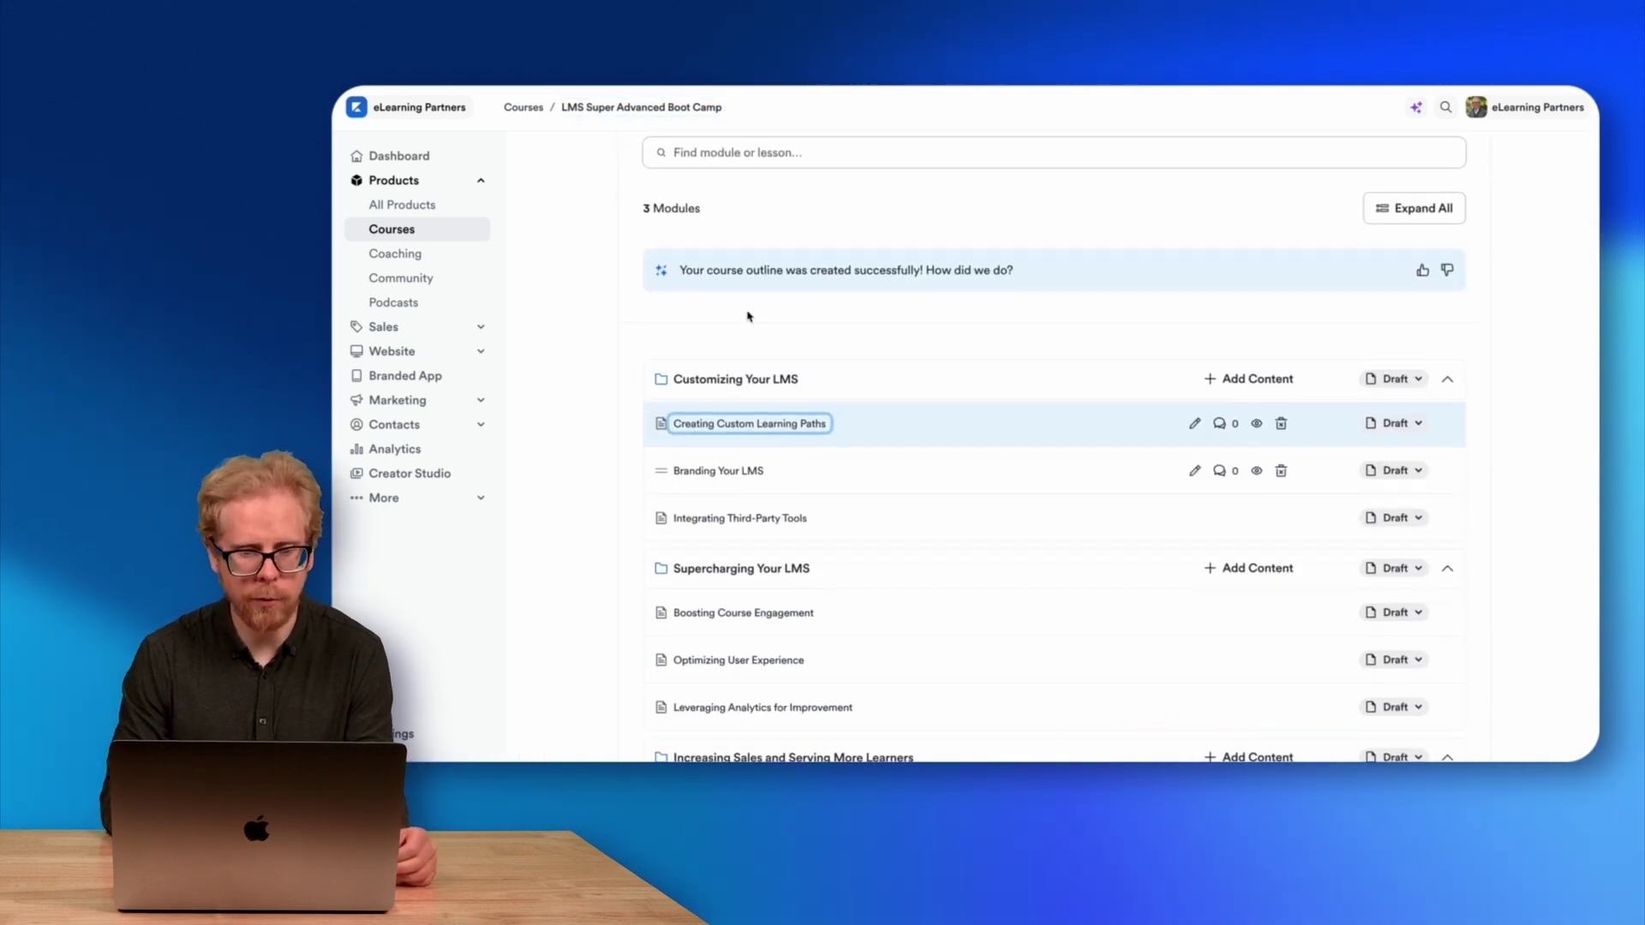
scroll(746, 317, up, 3)
scroll(918, 277, down, 6)
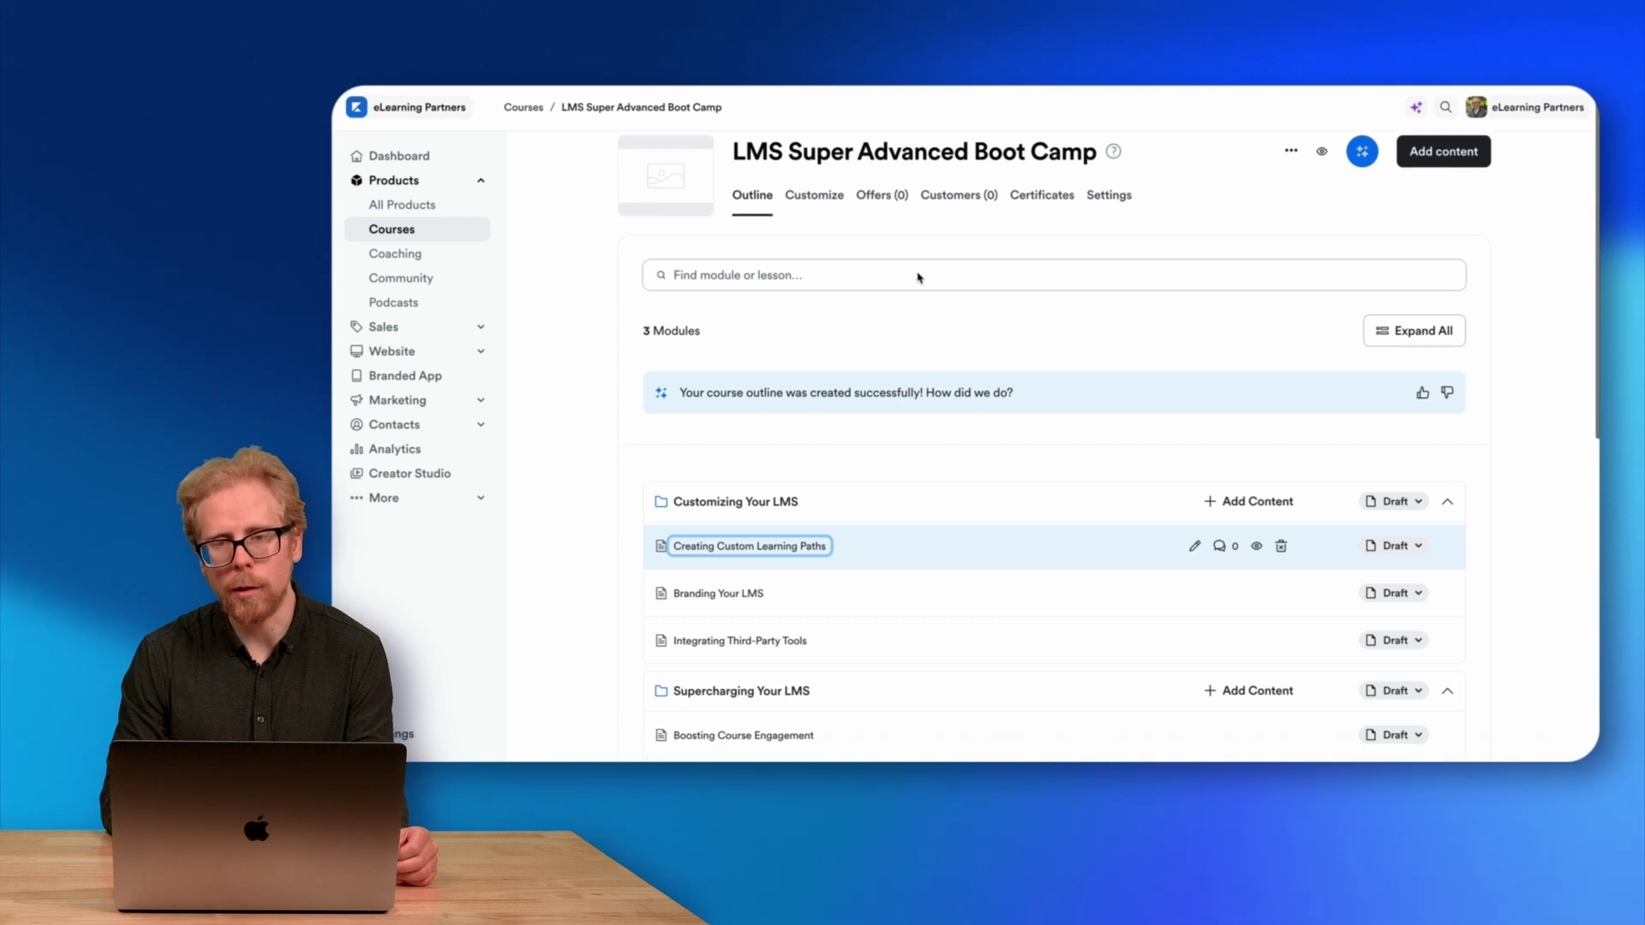
Open the Branding Your LMS lesson in the Customizing Your LMS module and read through its generated body text and settings
scroll(918, 275, up, 2)
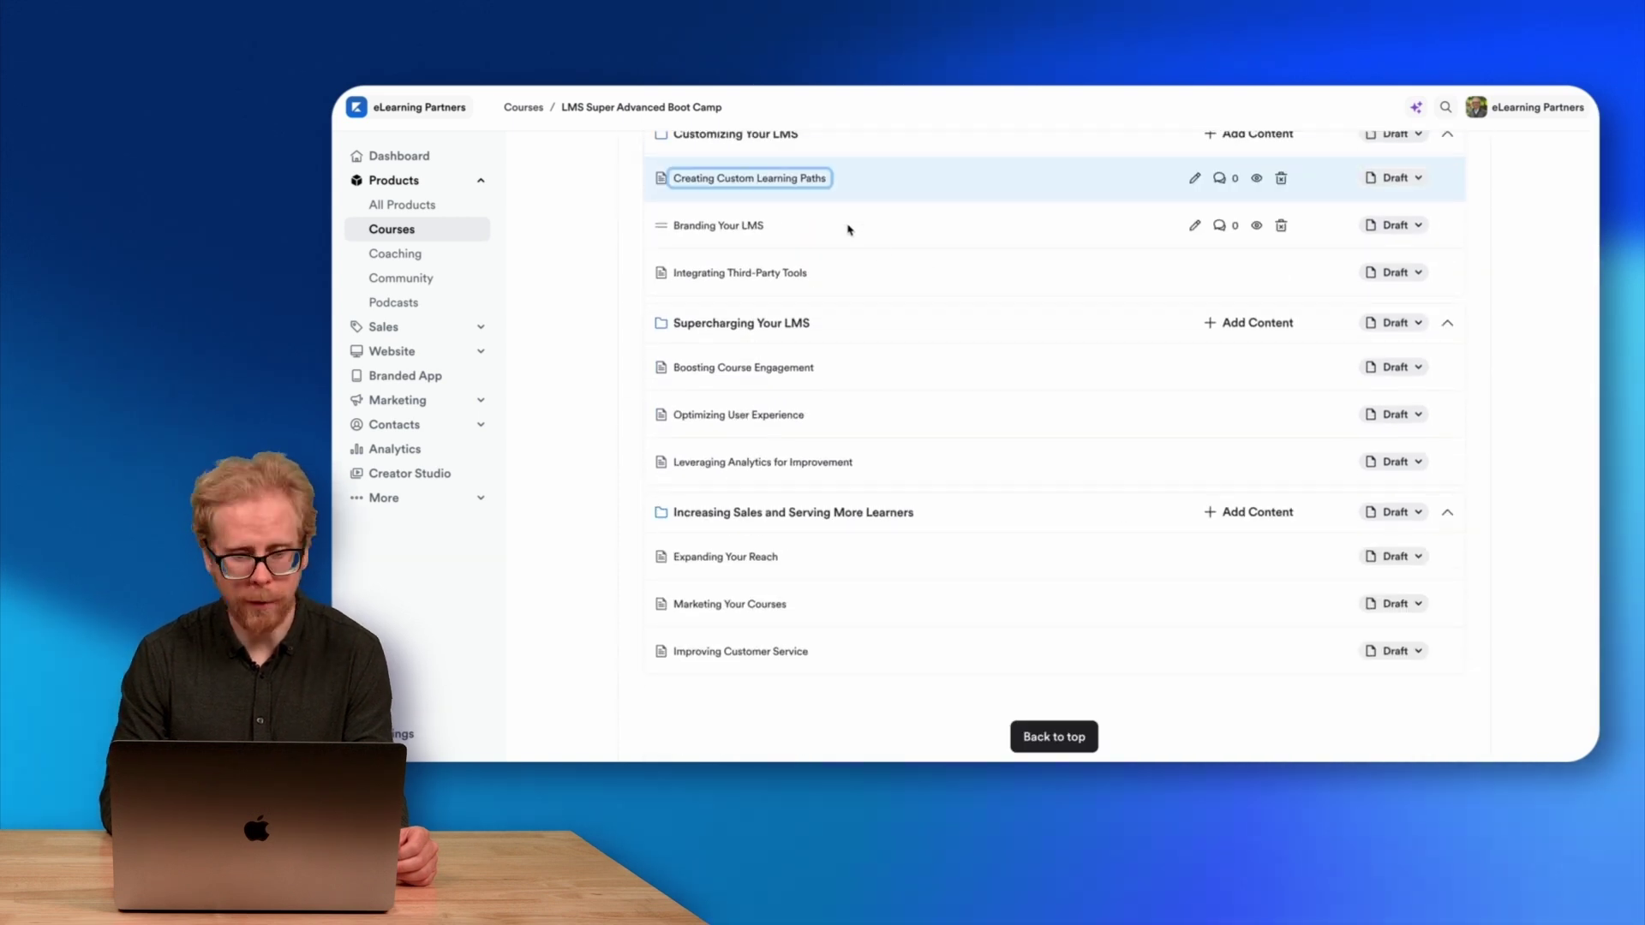
click(733, 226)
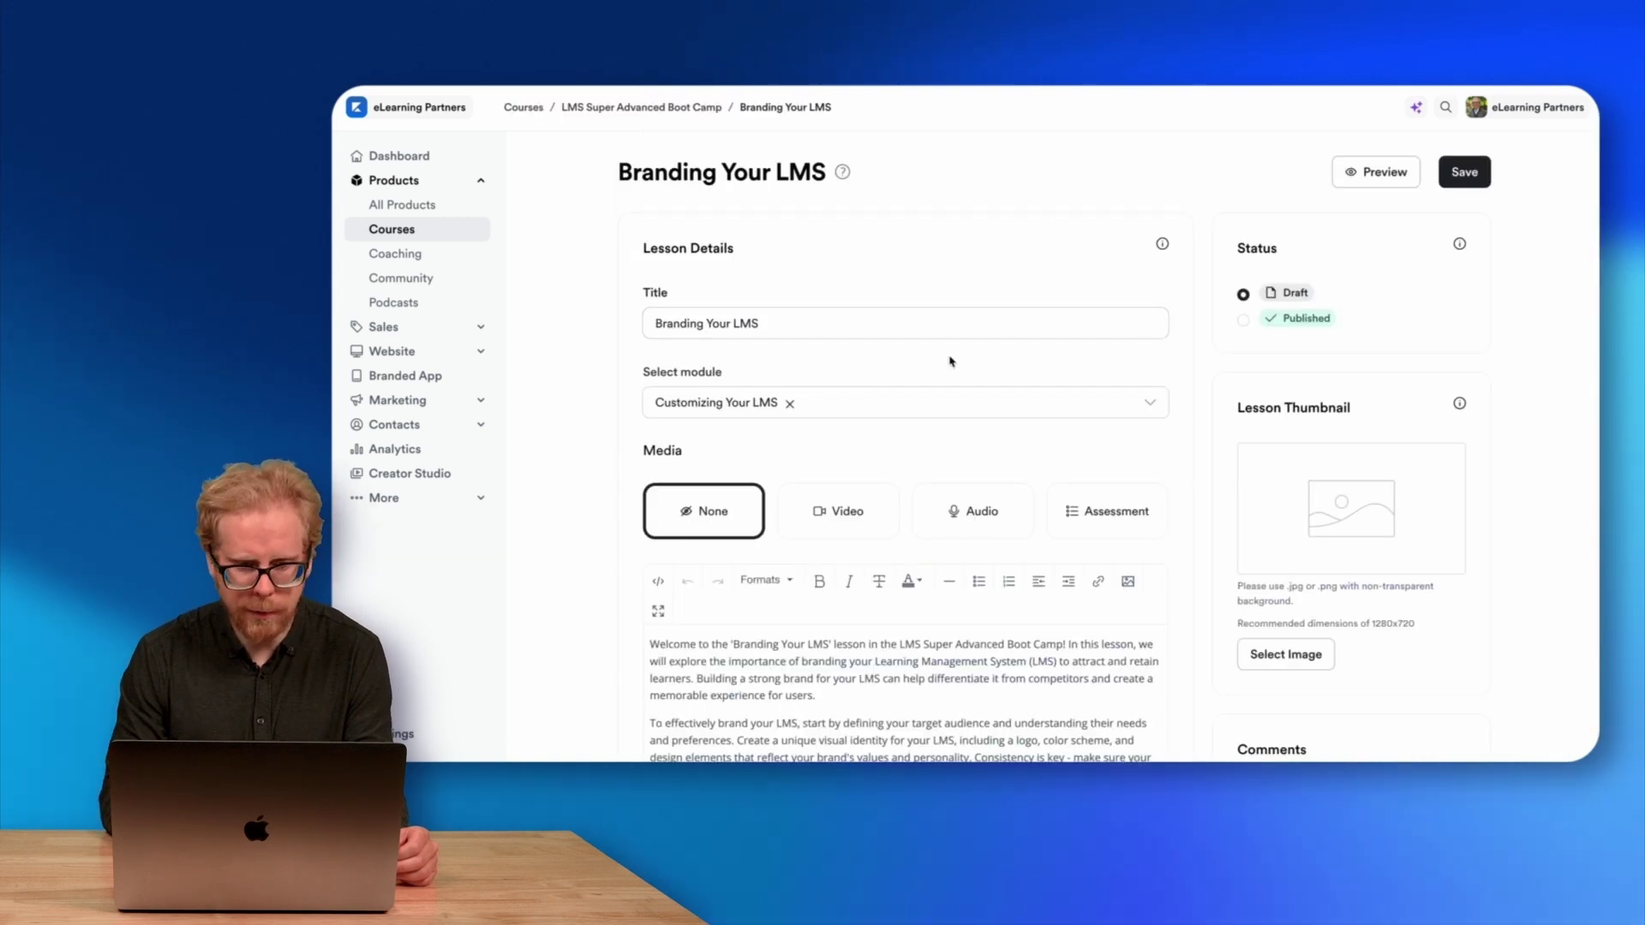
scroll(947, 357, down, 5)
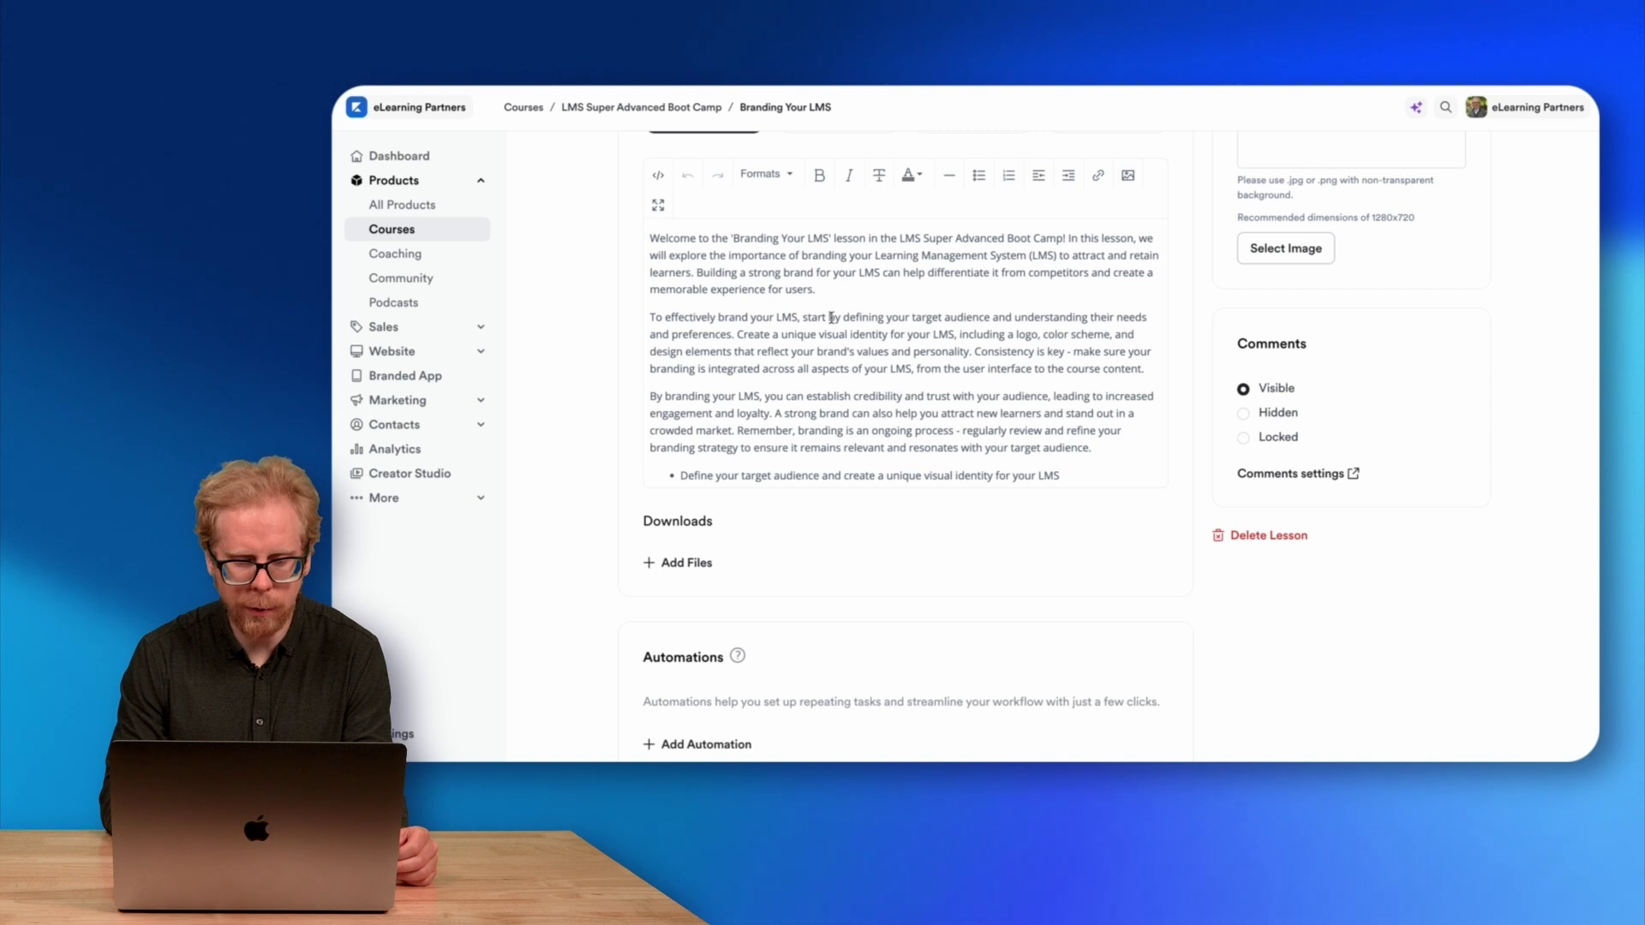
scroll(832, 318, down, 2)
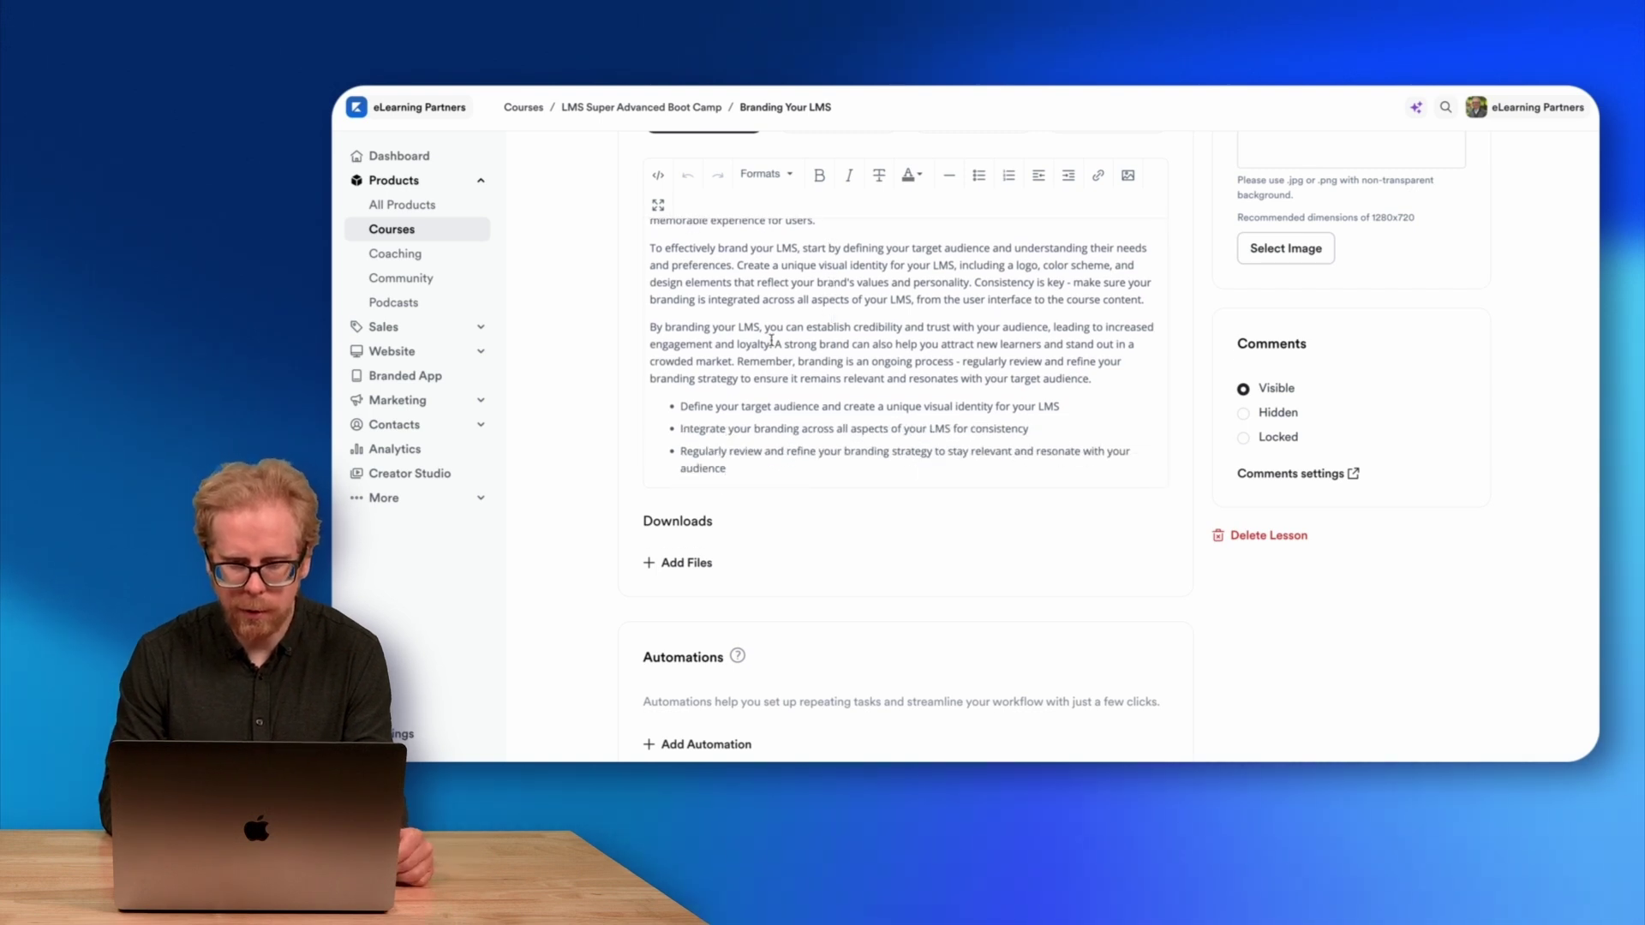
scroll(771, 340, up, 1)
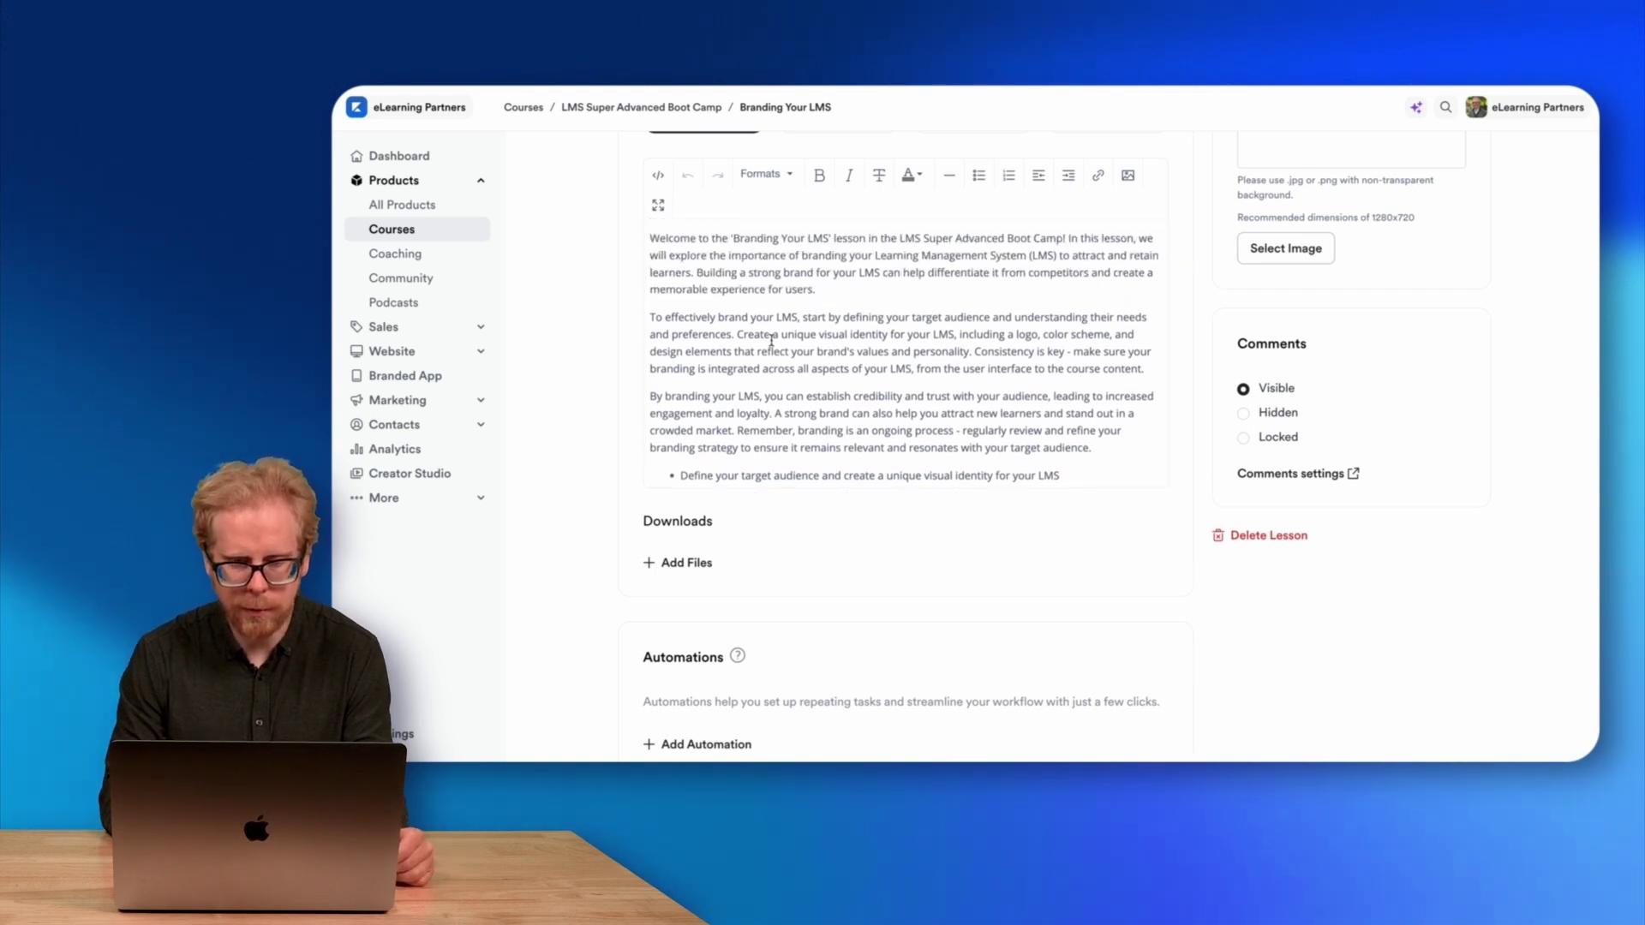
scroll(683, 243, up, 5)
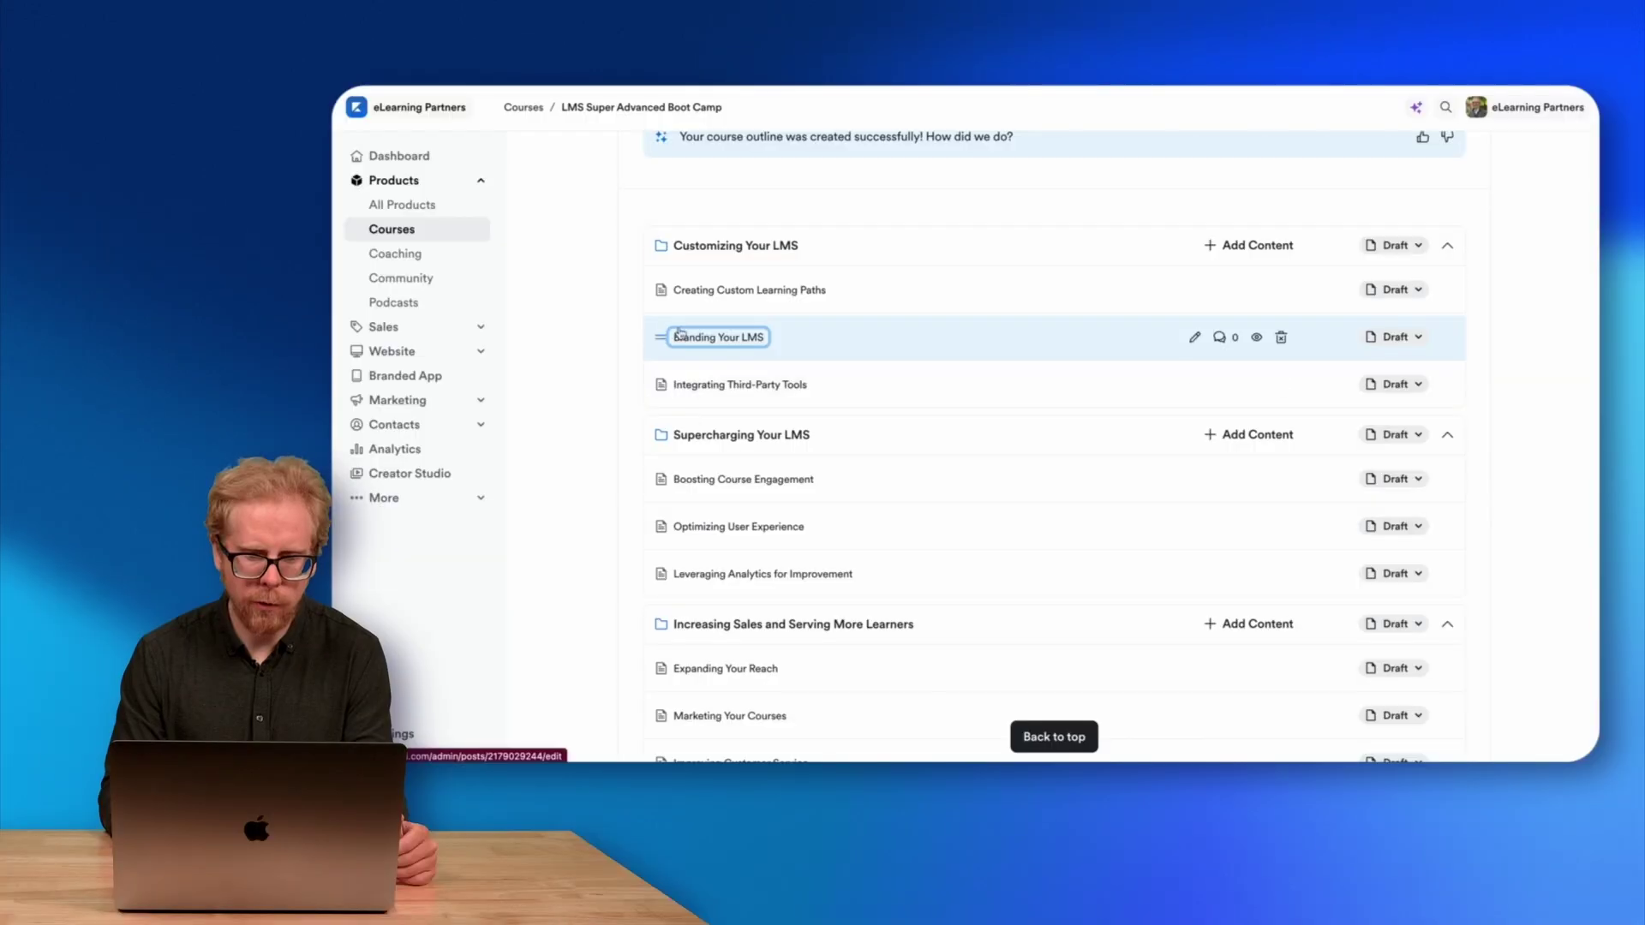
Review the course outline from the Customizing Your LMS module through Increasing Sales and Serving More Learners
scroll(685, 257, down, 4)
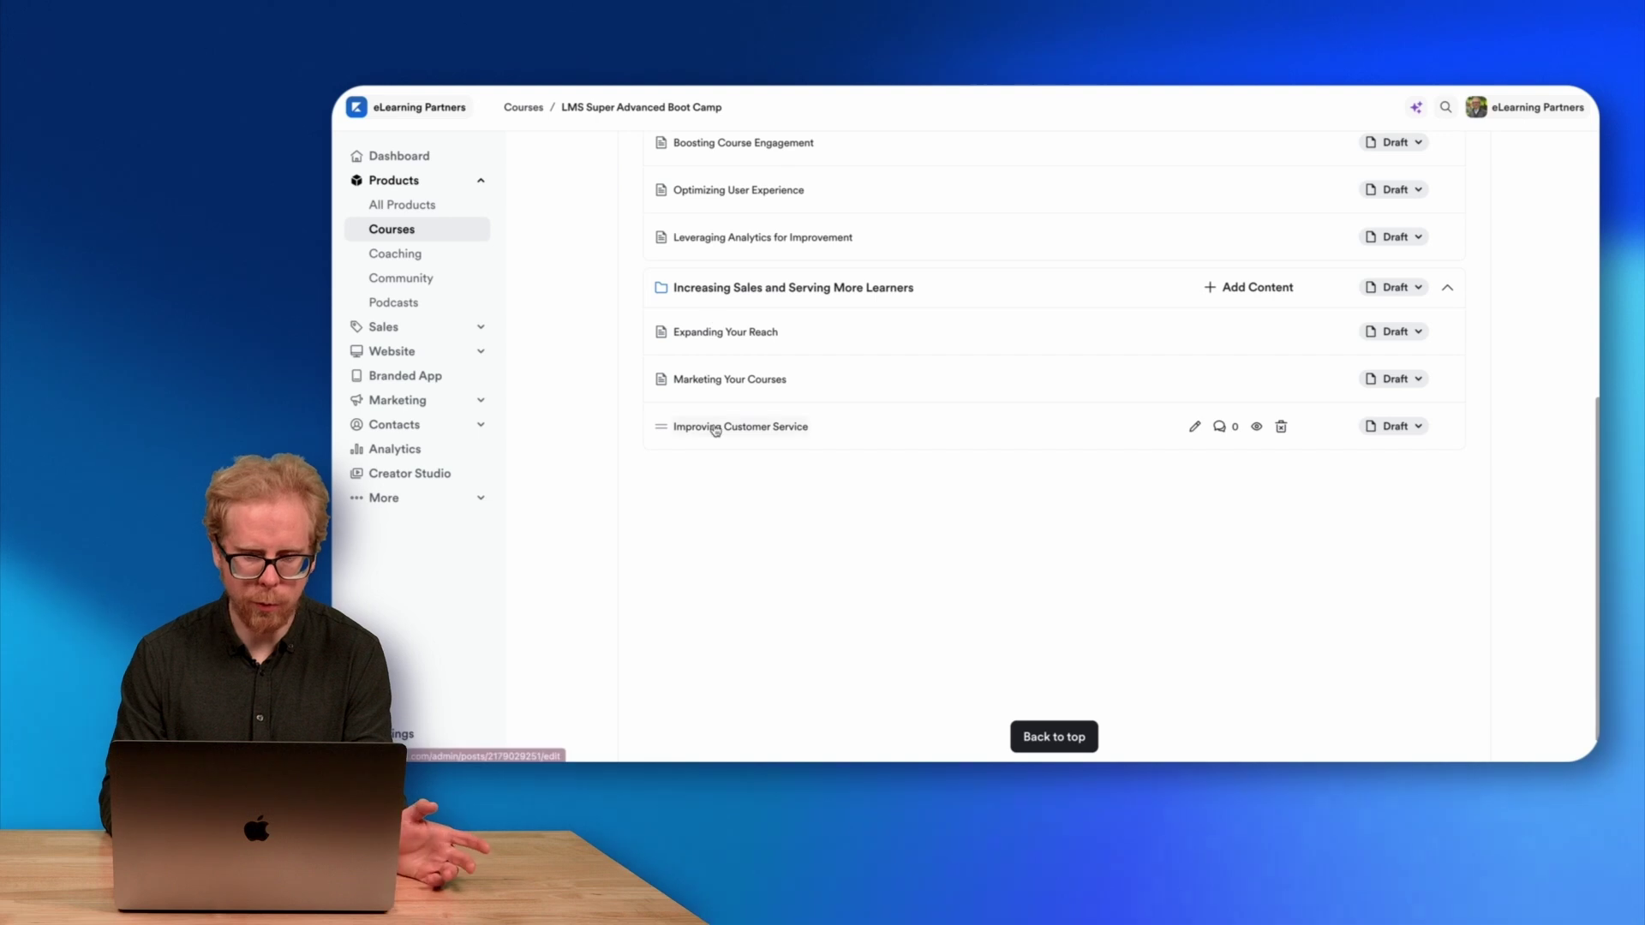
scroll(711, 432, up, 8)
scroll(969, 553, down, 2)
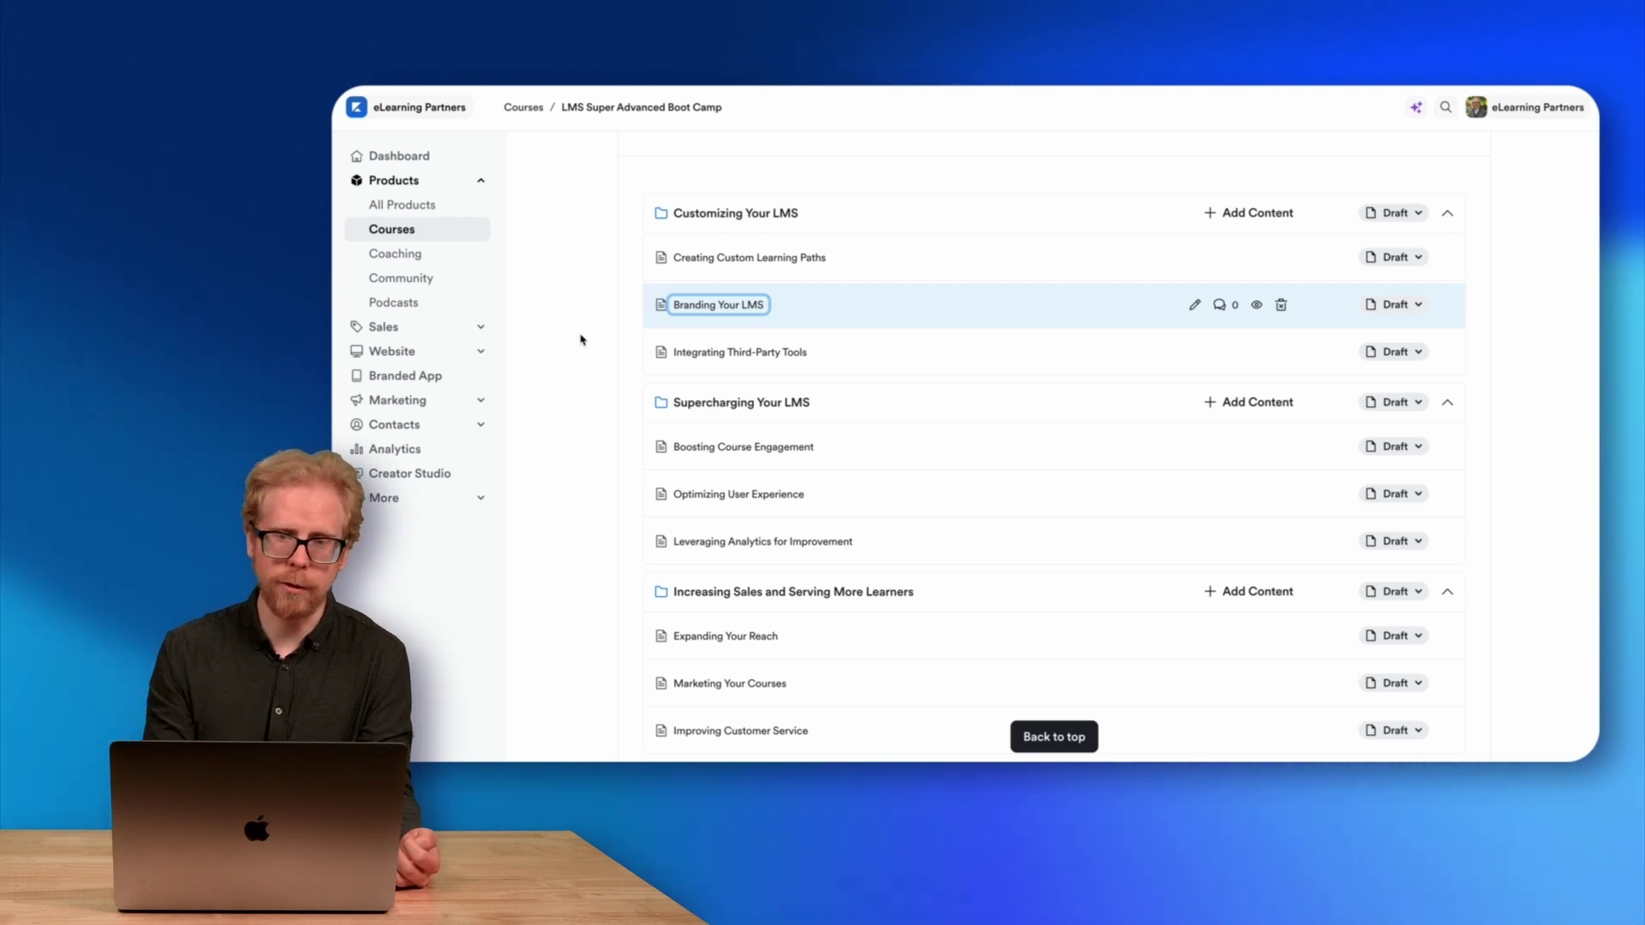
scroll(582, 291, up, 4)
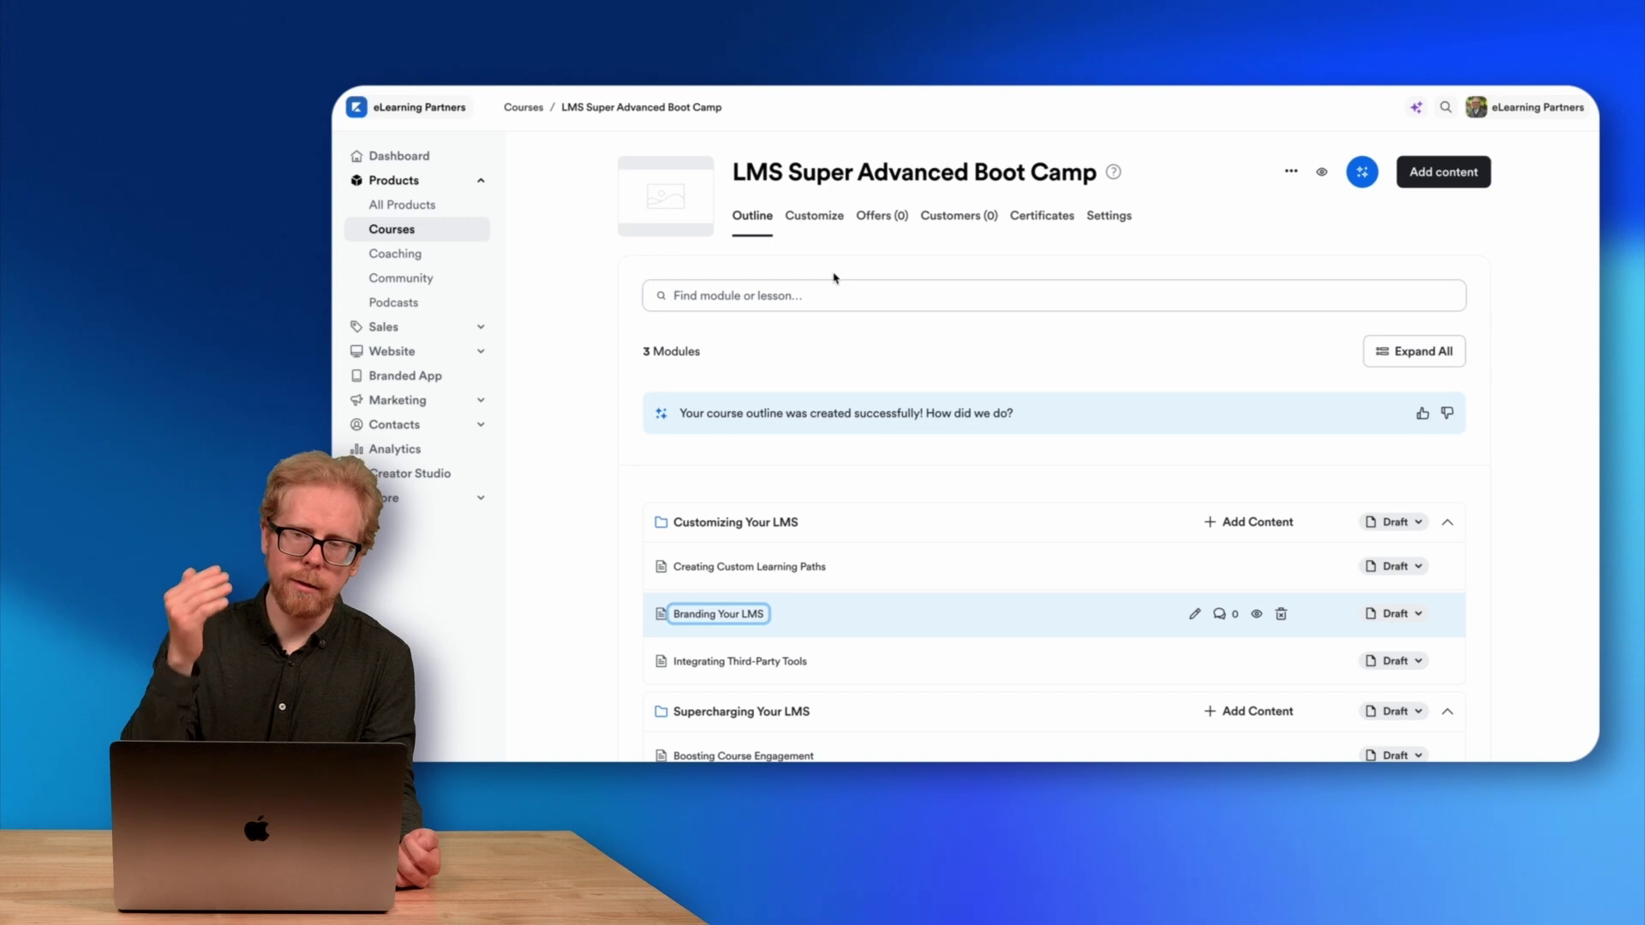
Ask the Ama assistant to "write me a sales email for the LMS super advanced boot camp course"
click(1415, 108)
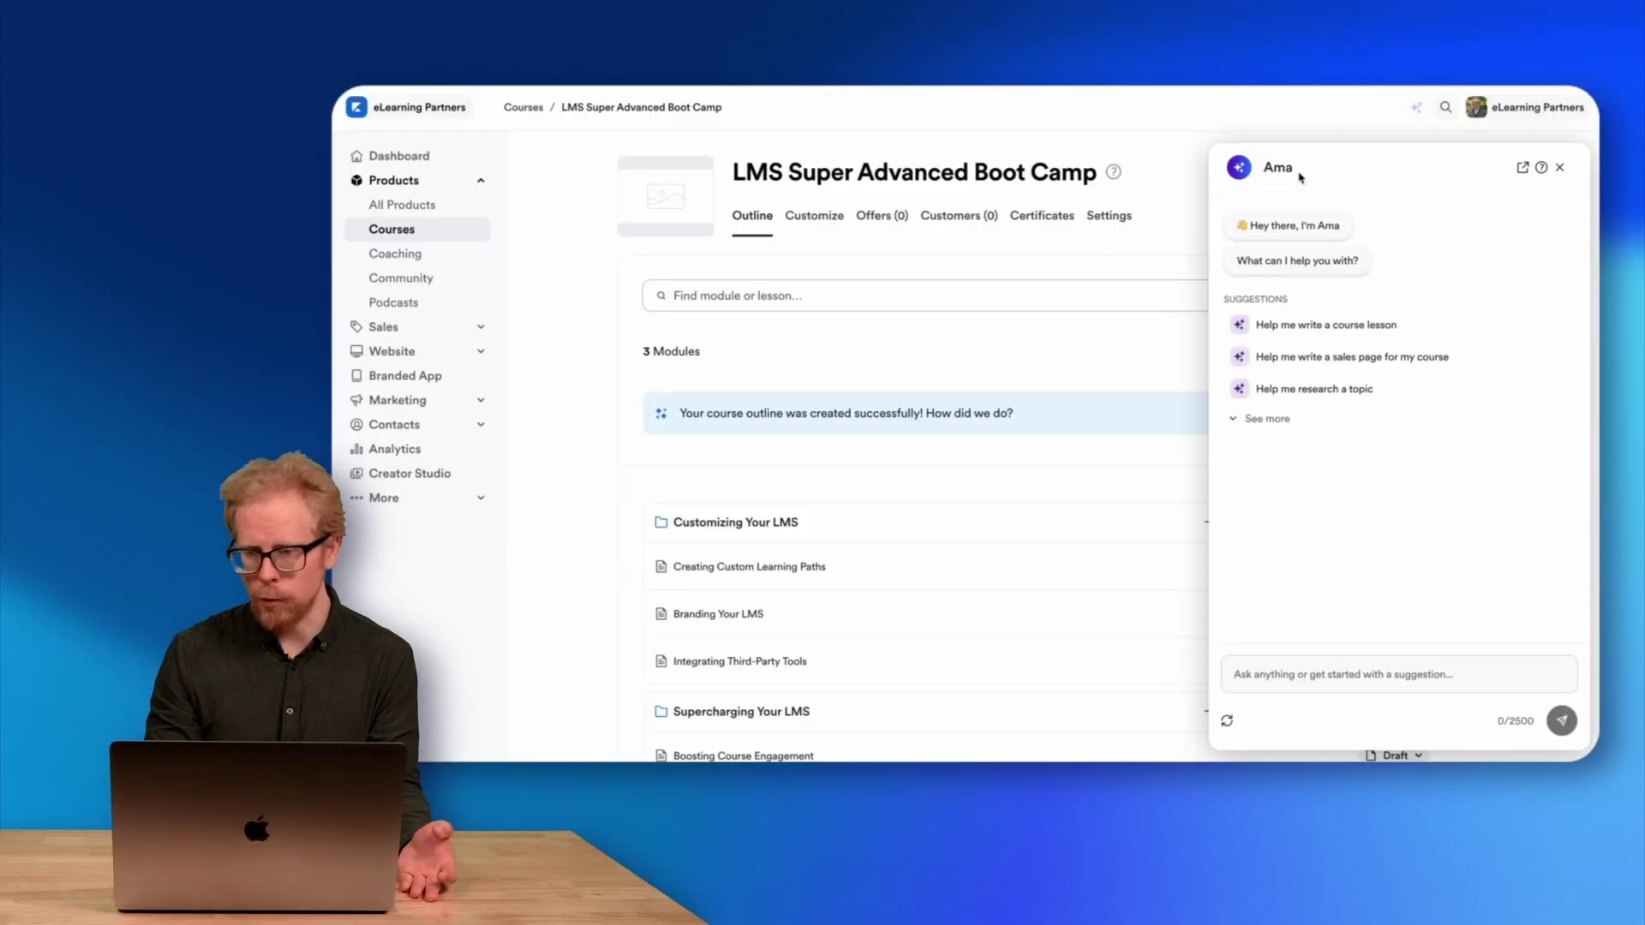
click(1267, 674)
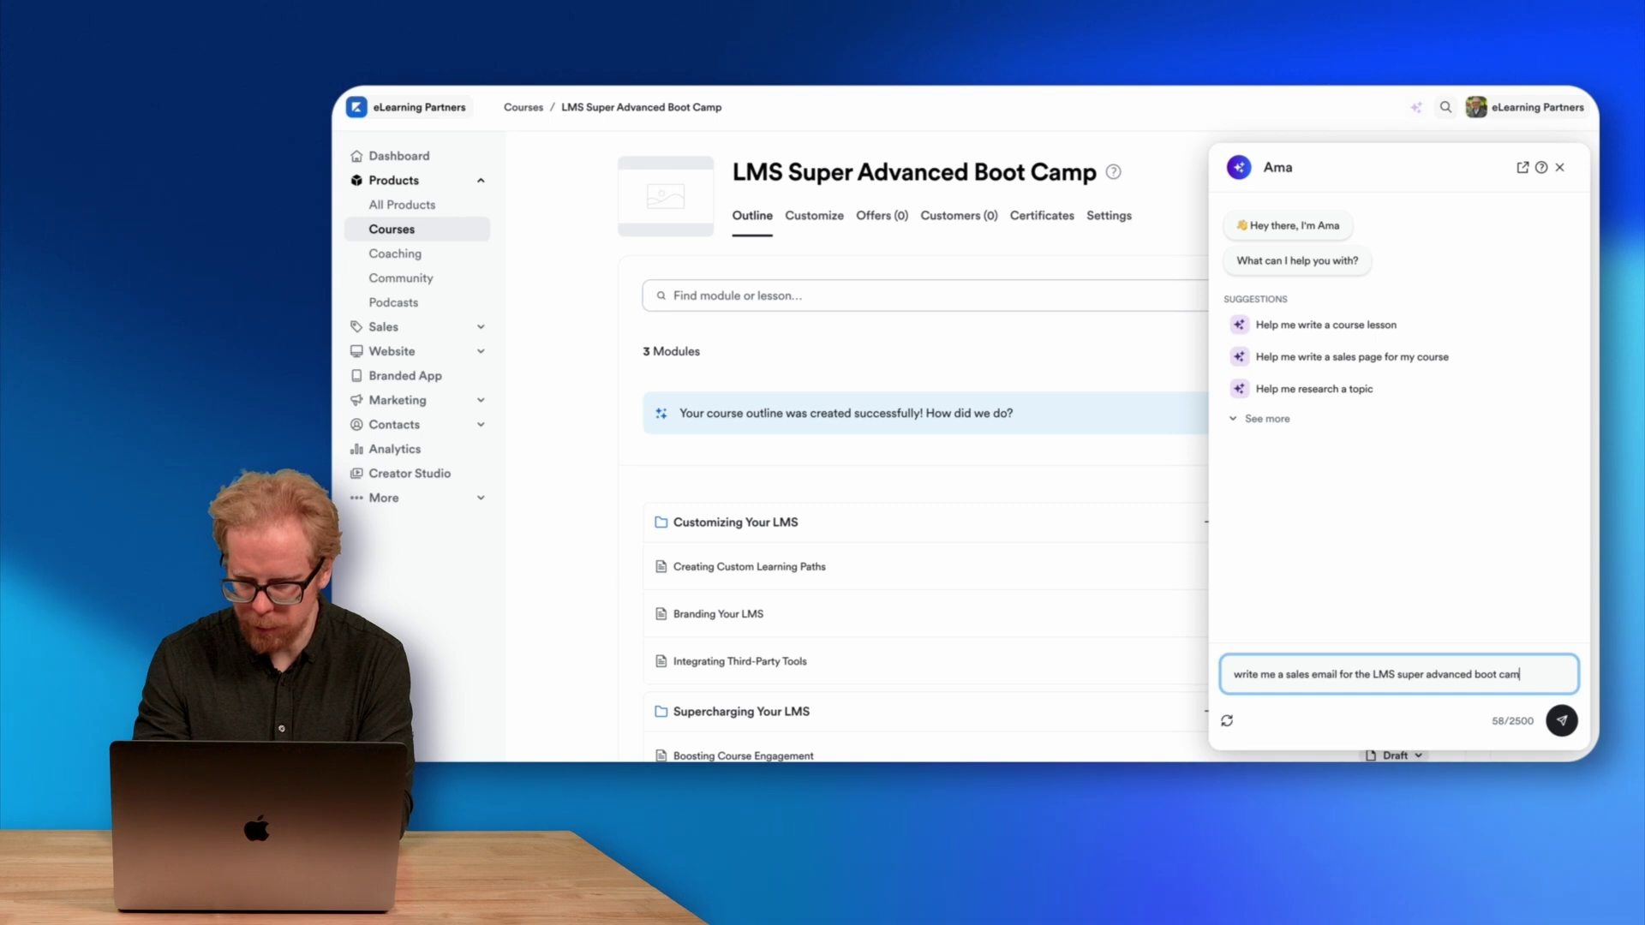
text(se)
key(Return)
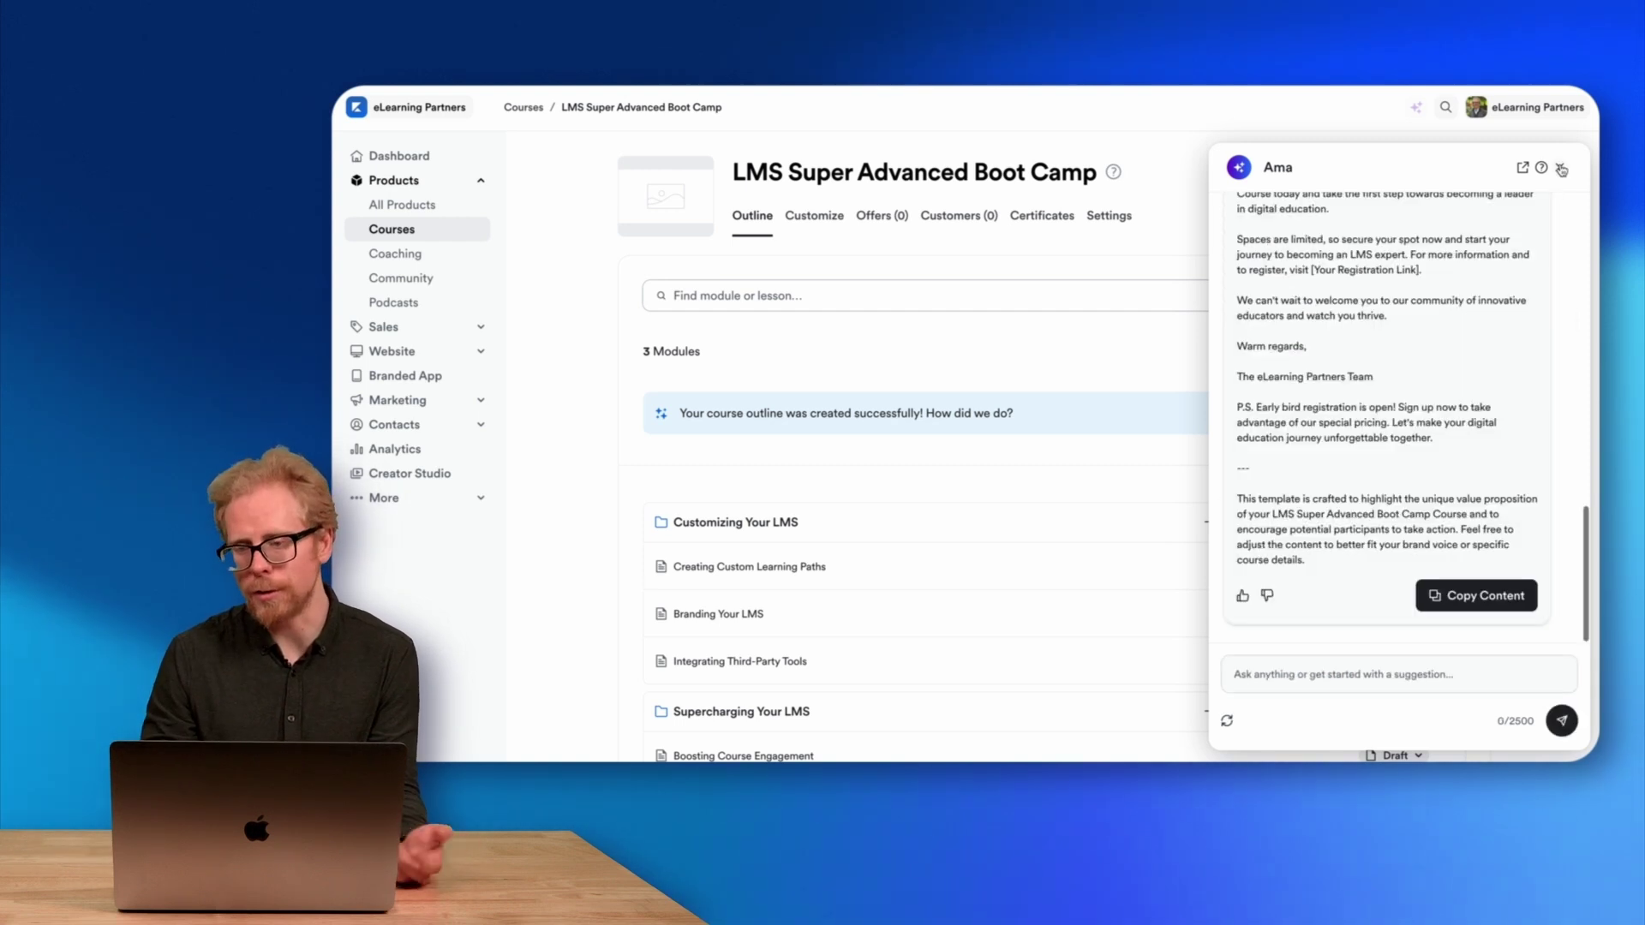
Read Ama's sales email draft from the subject line to the closing notes, and close the assistant
scroll(1390, 416, up, 15)
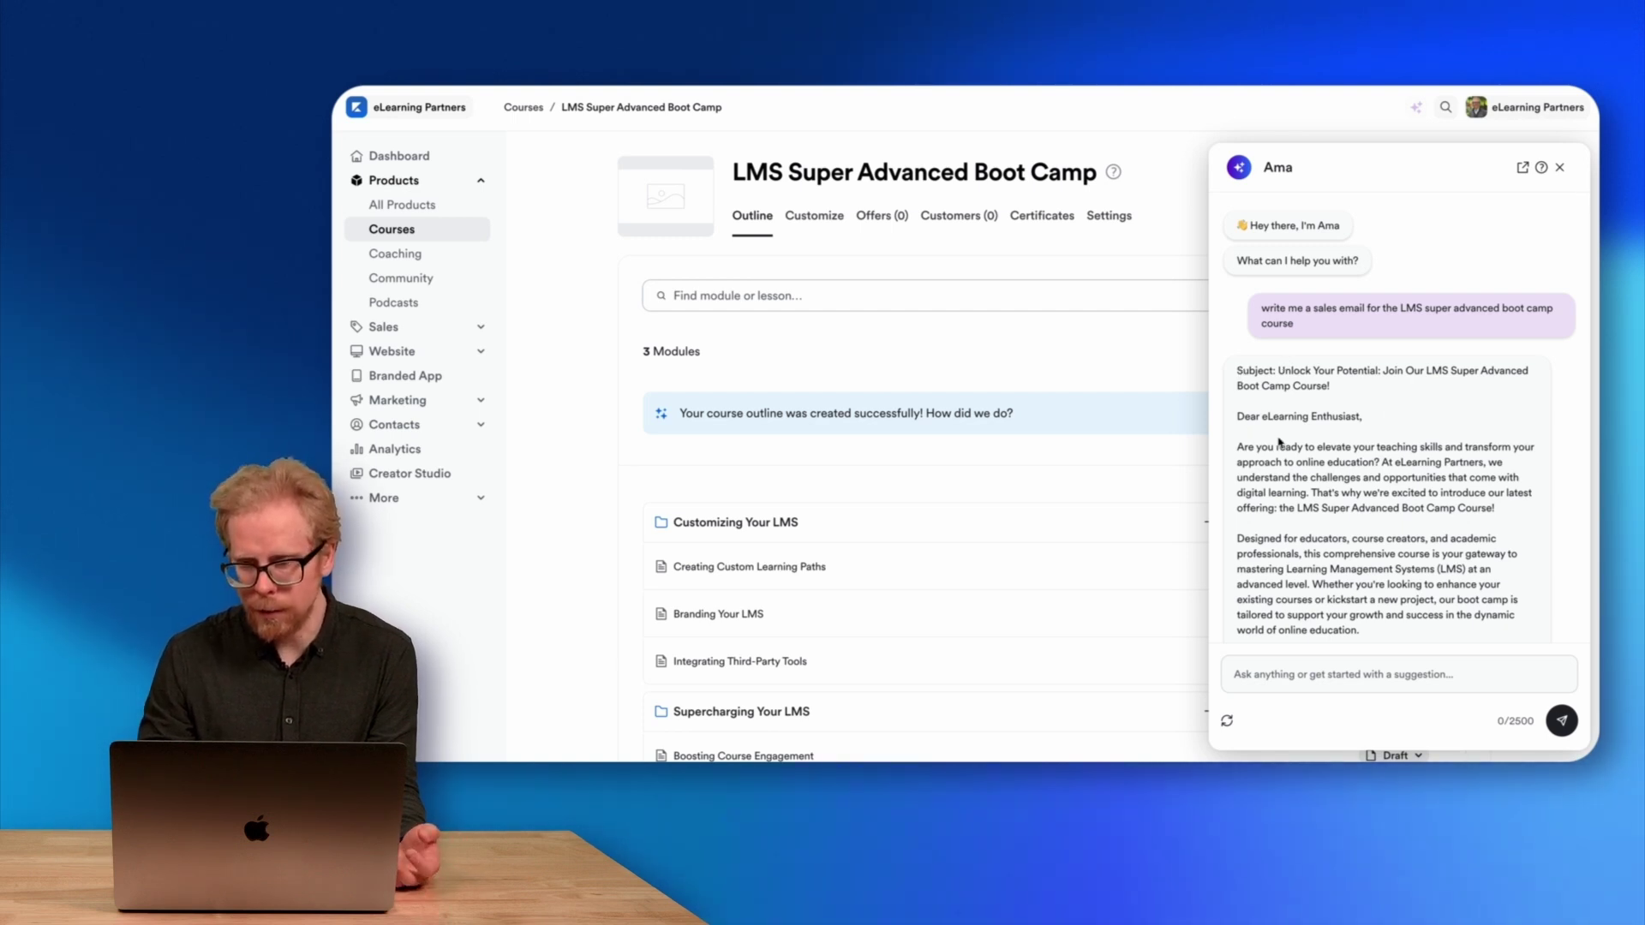
scroll(1279, 442, down, 15)
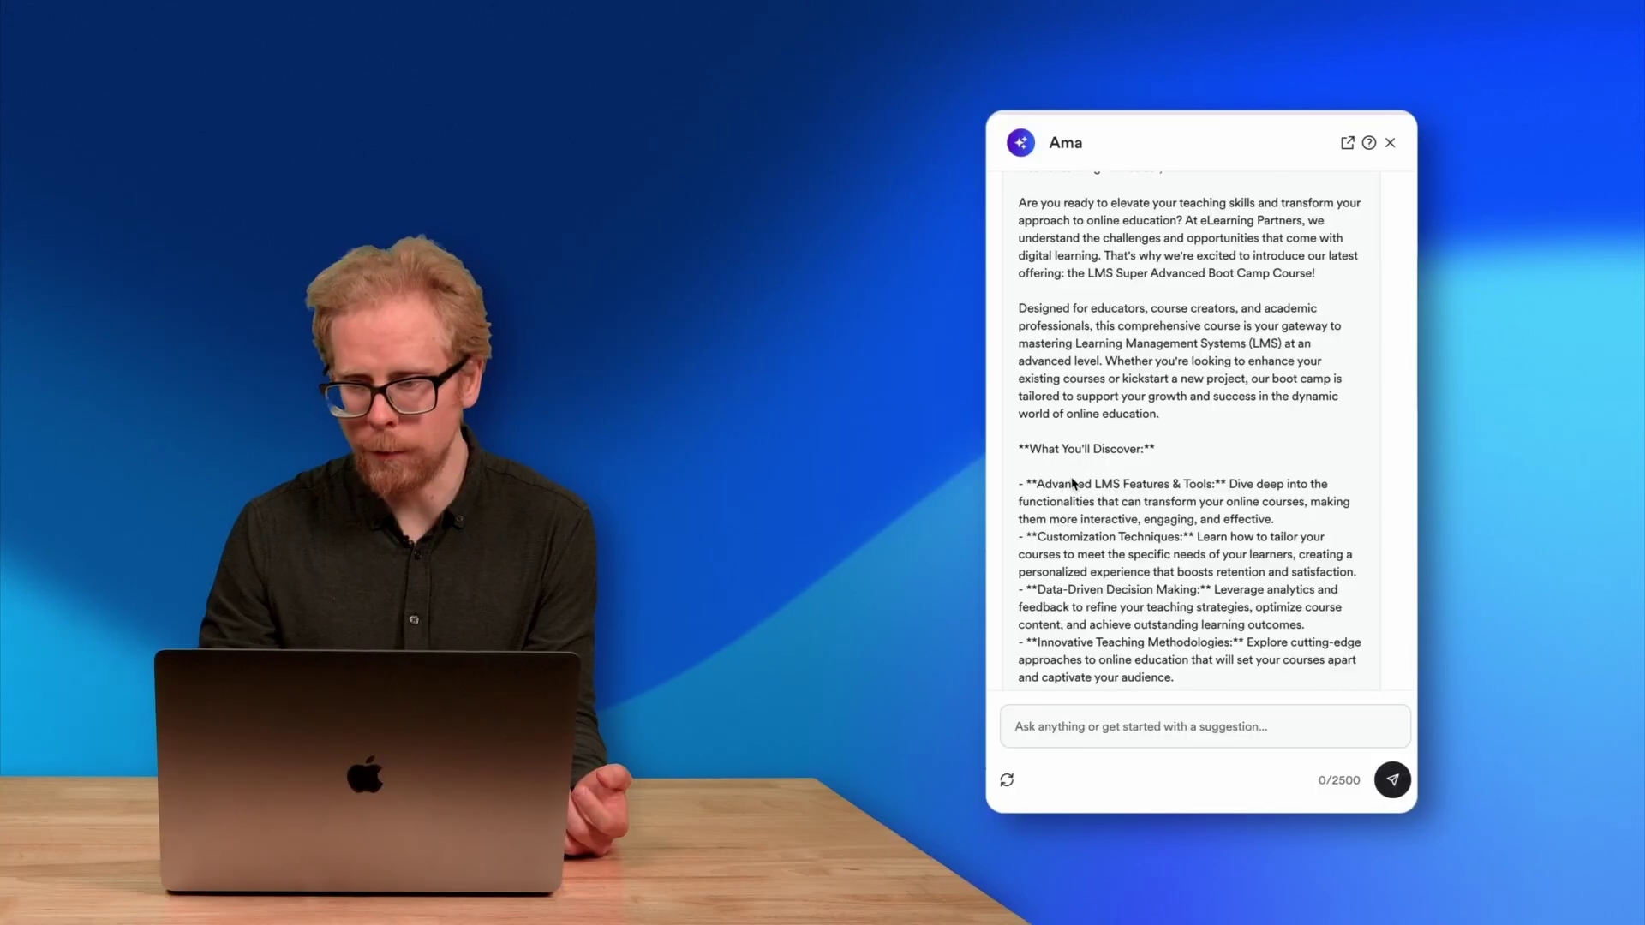
scroll(1072, 484, up, 5)
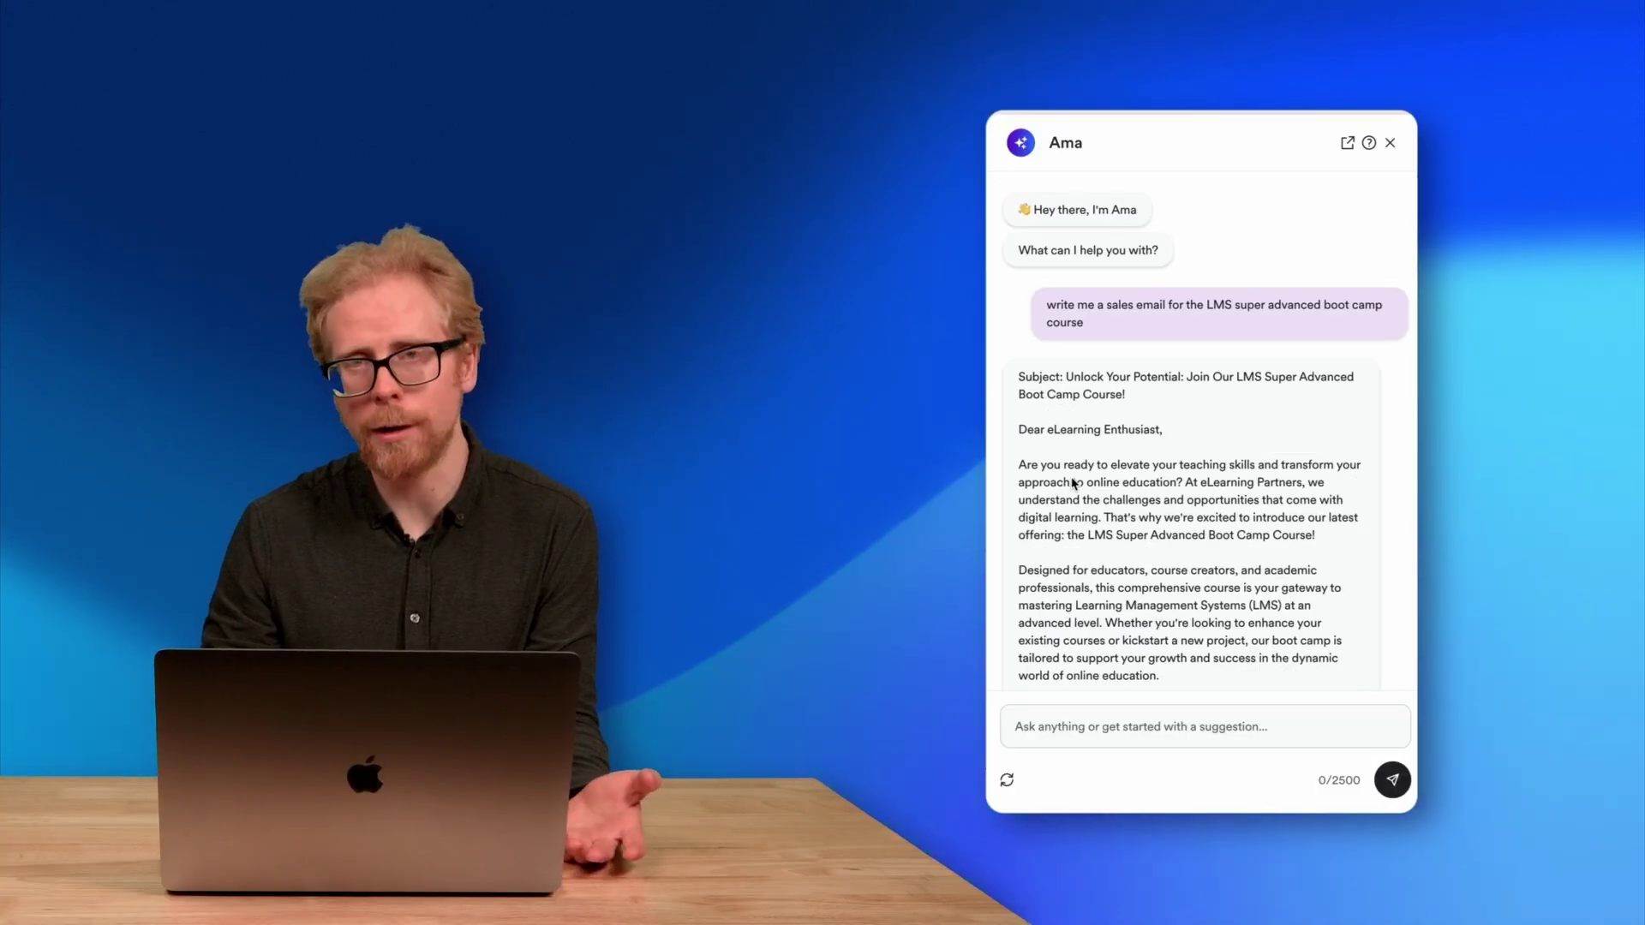
scroll(1072, 484, down, 2)
scroll(1072, 484, down, 1)
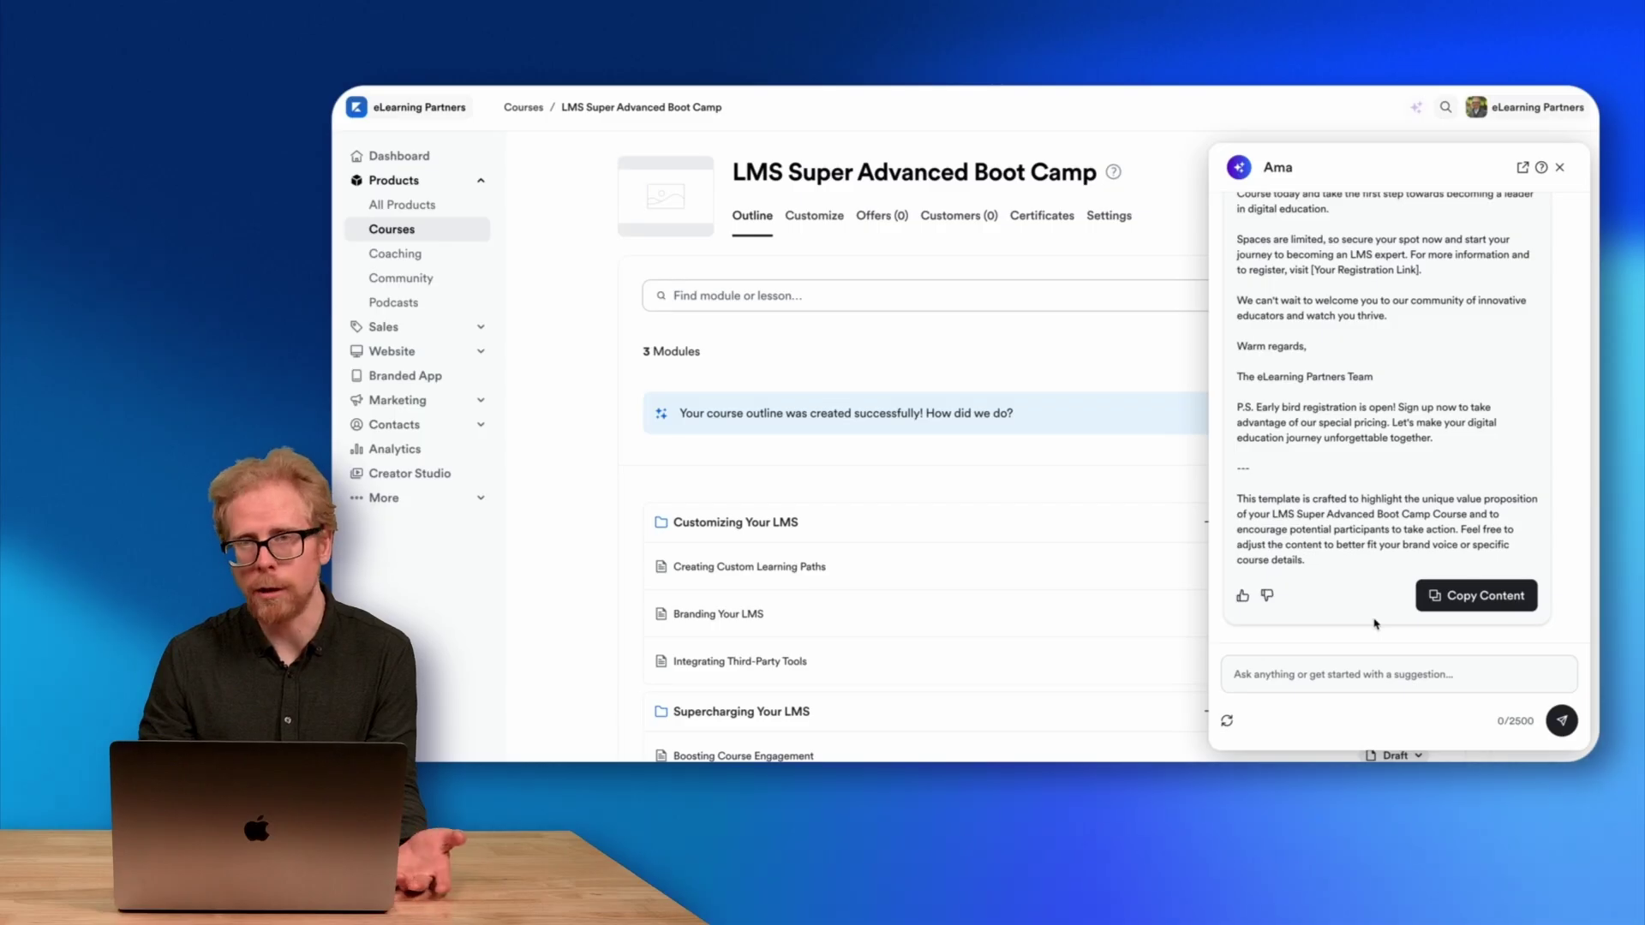
click(1561, 168)
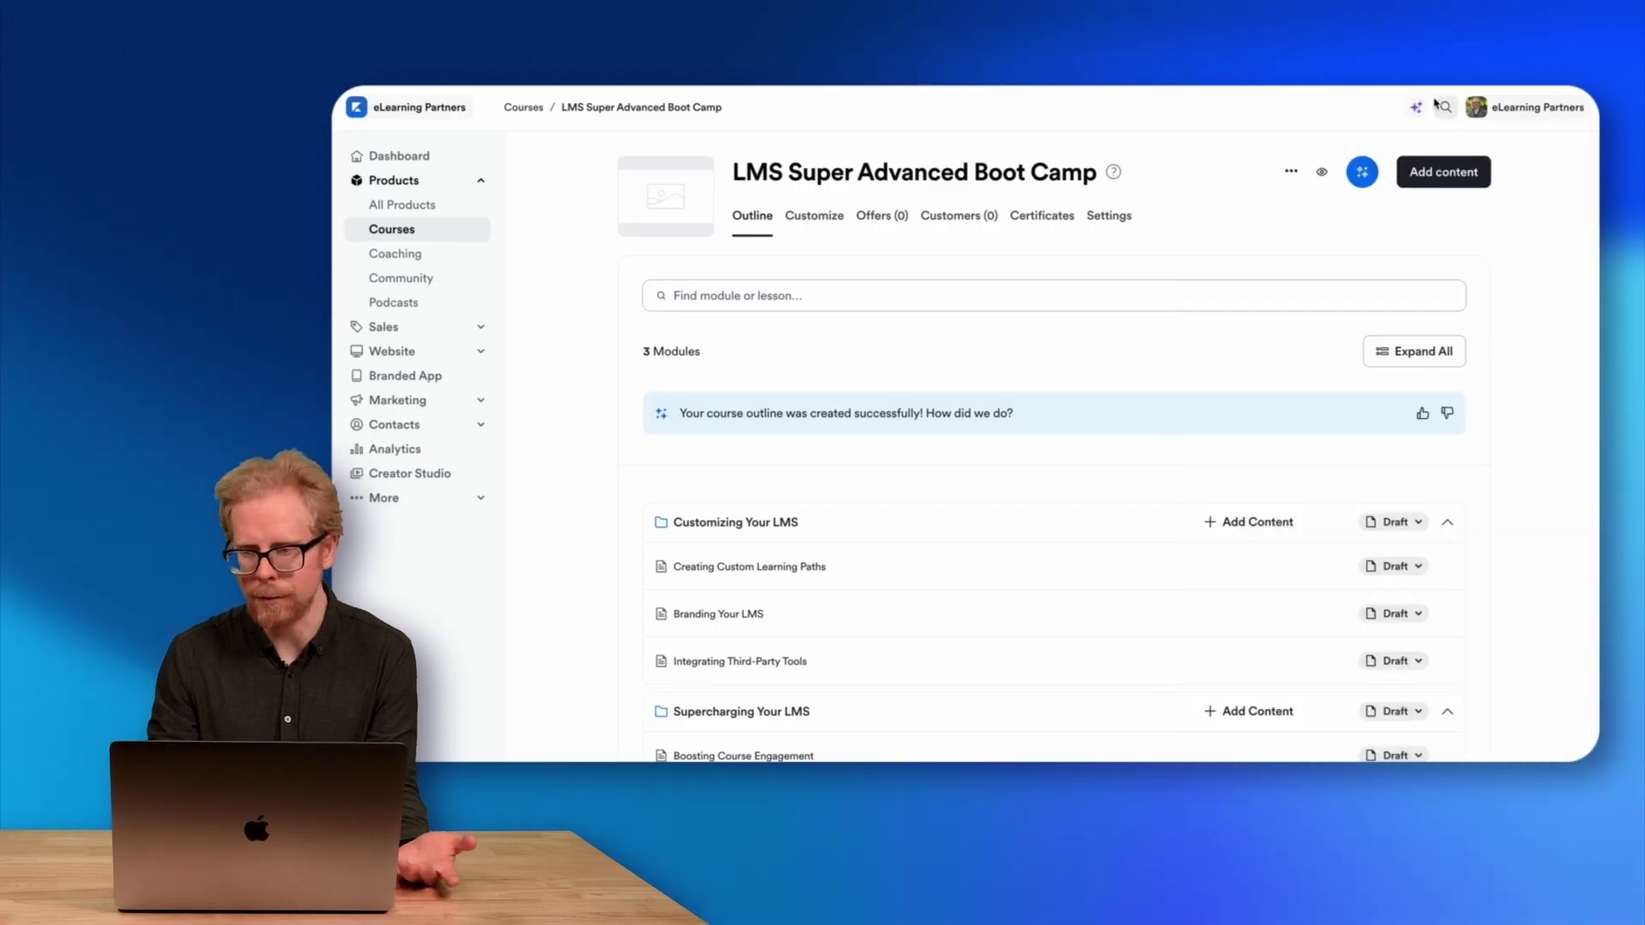
click(1363, 172)
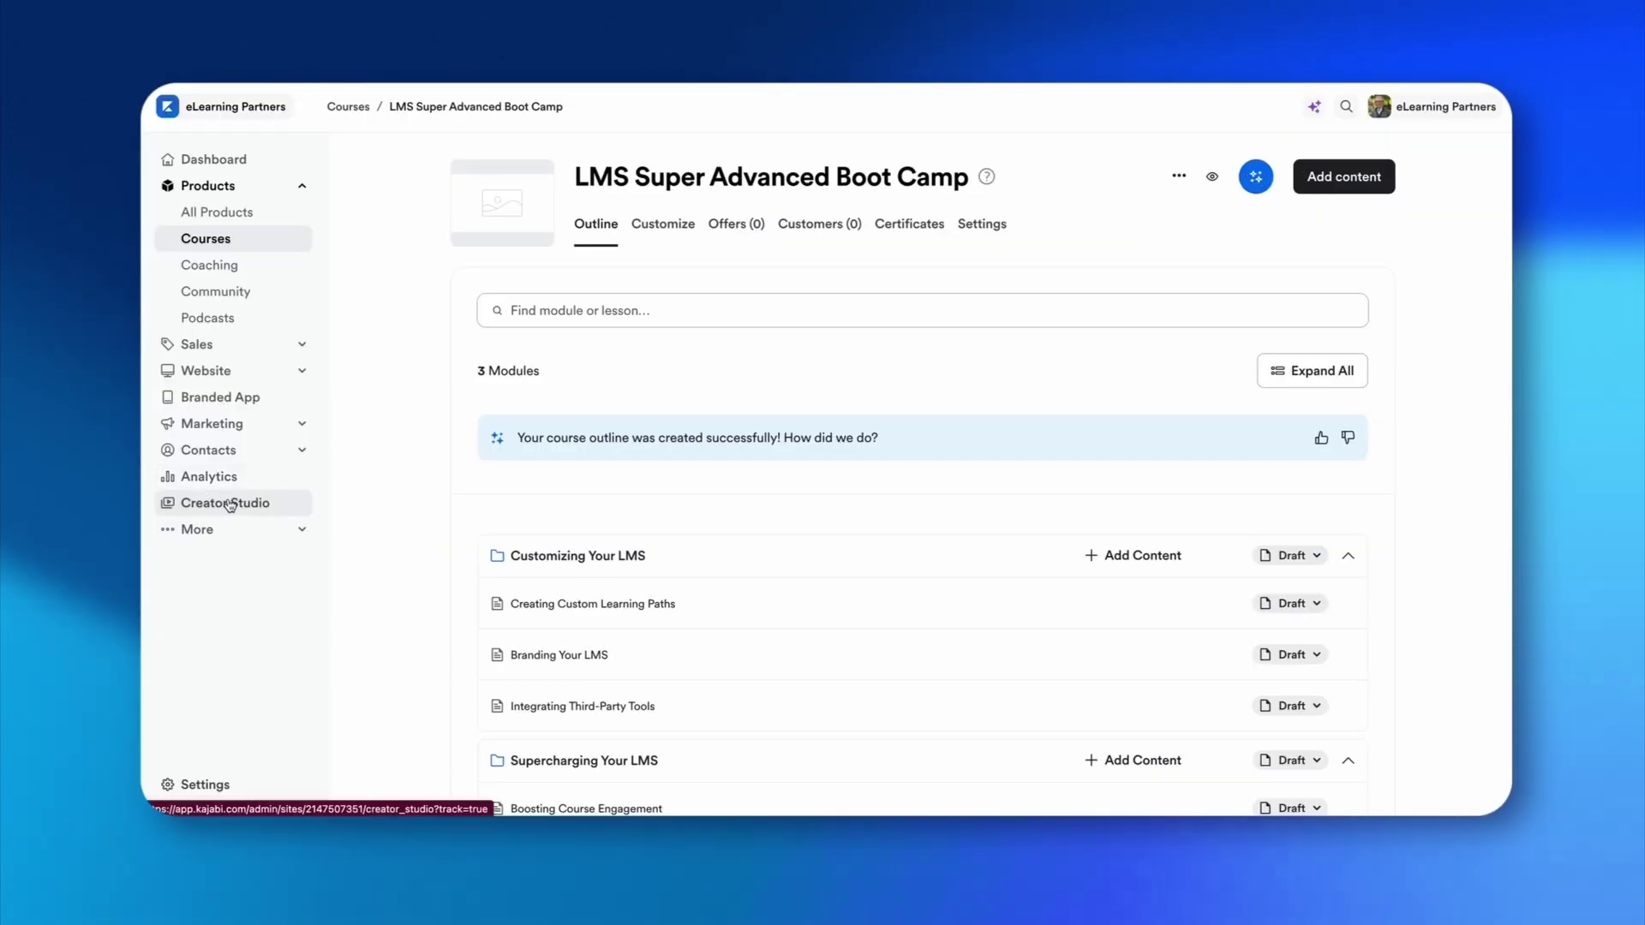
Go to Creator Studio and look over its introduction and the existing video projects
click(229, 505)
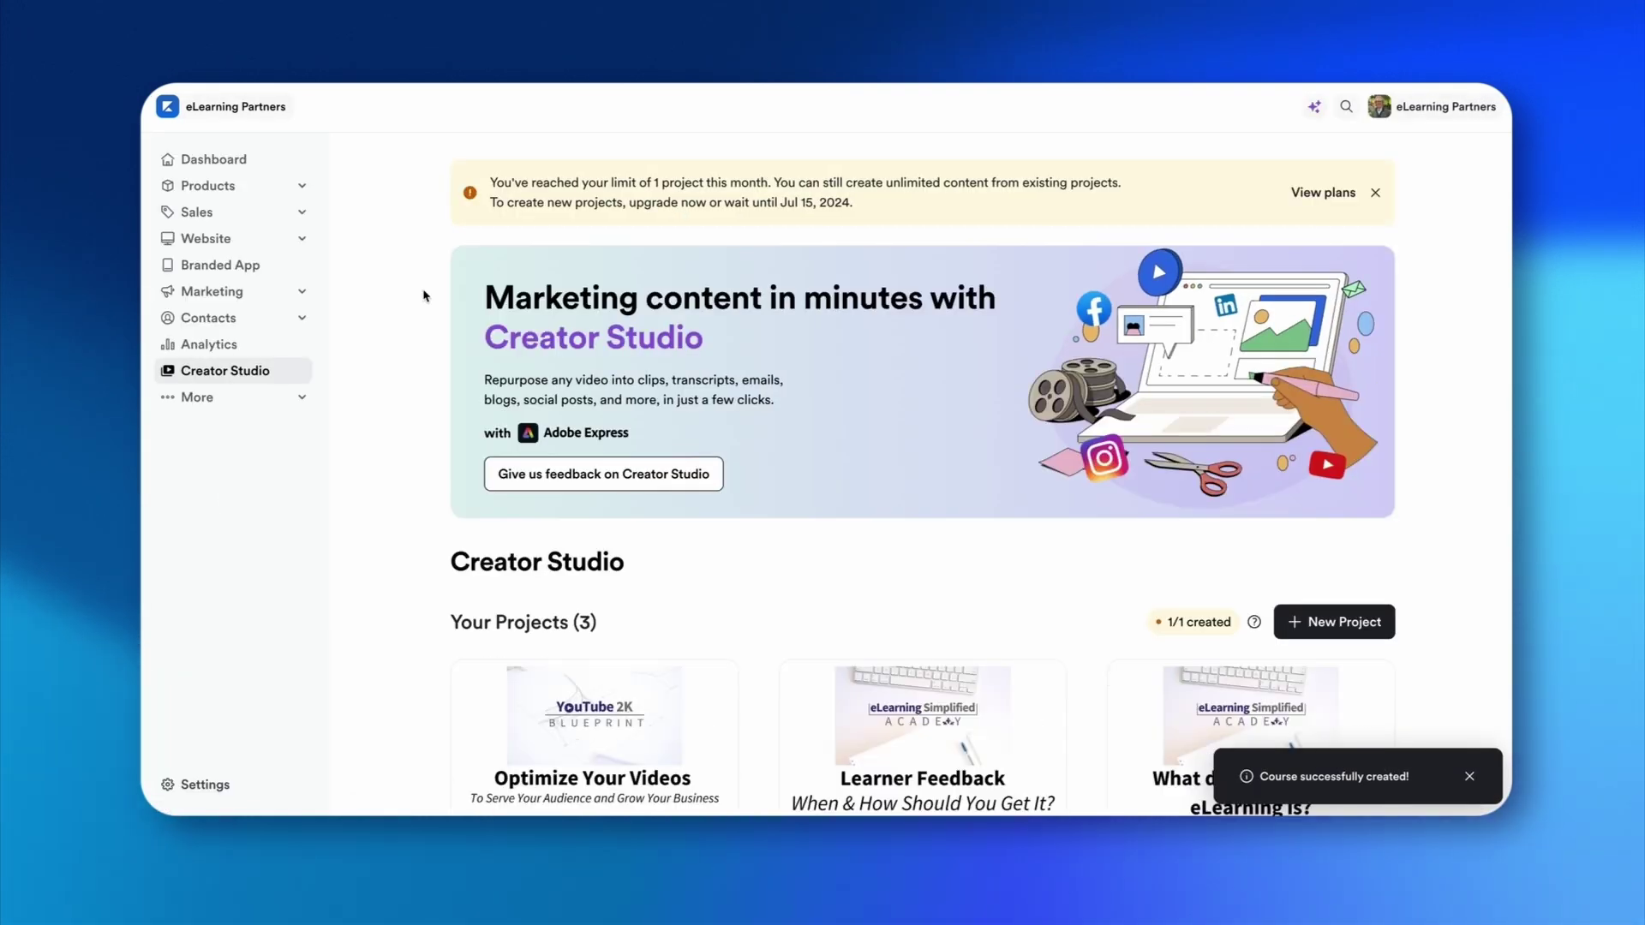
scroll(967, 281, down, 4)
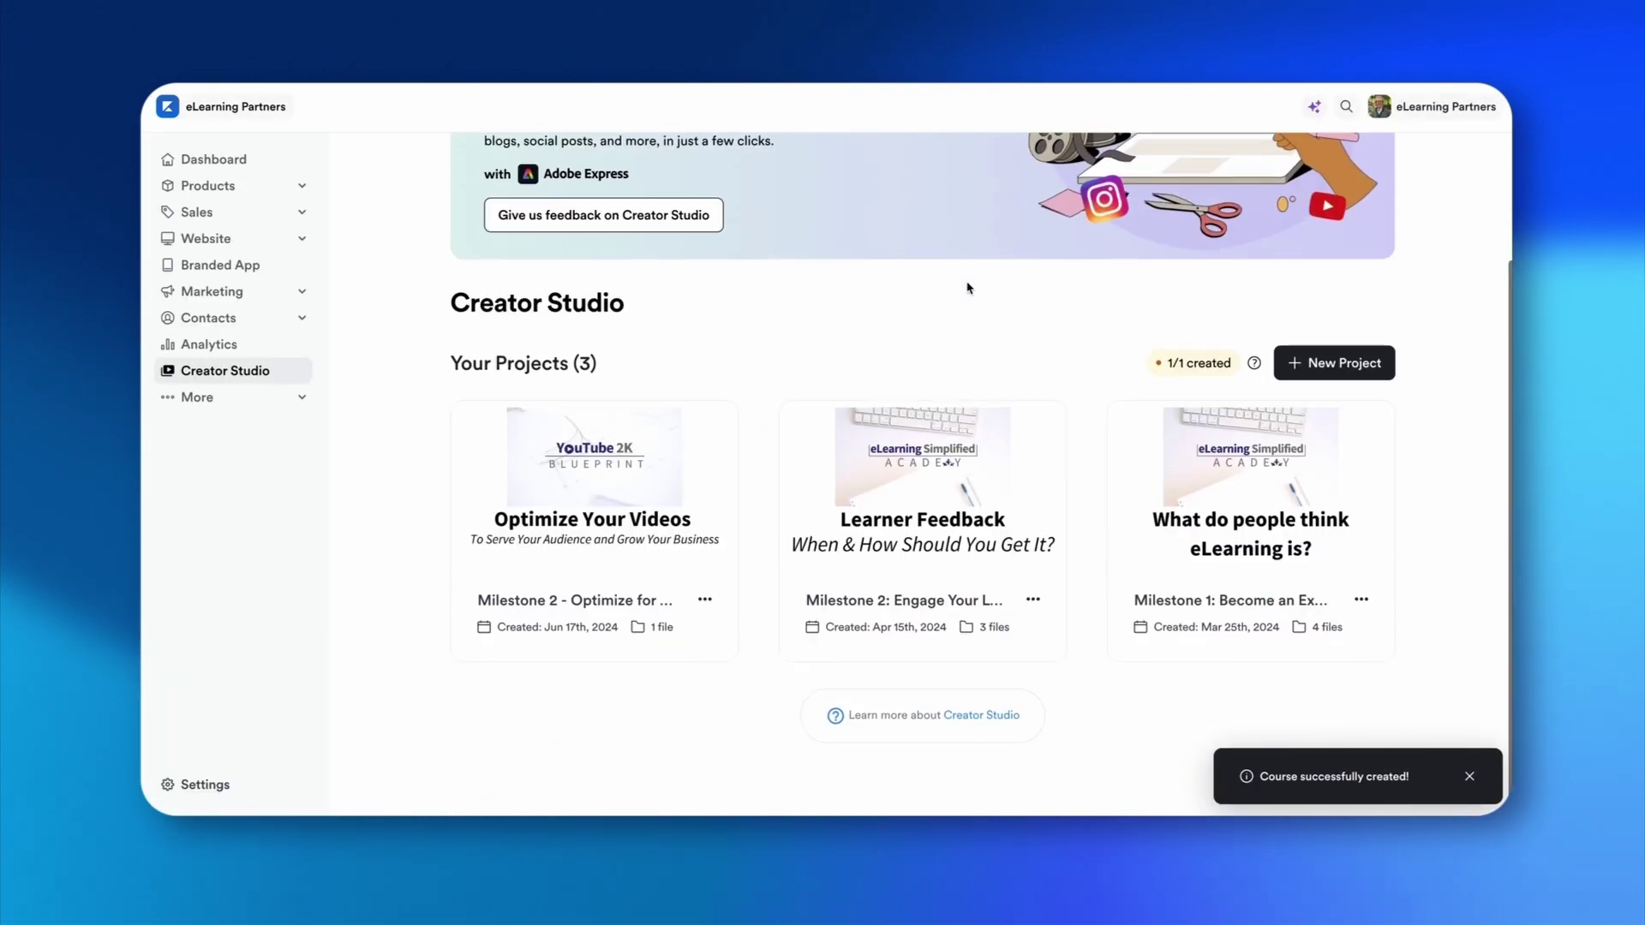
scroll(967, 281, up, 4)
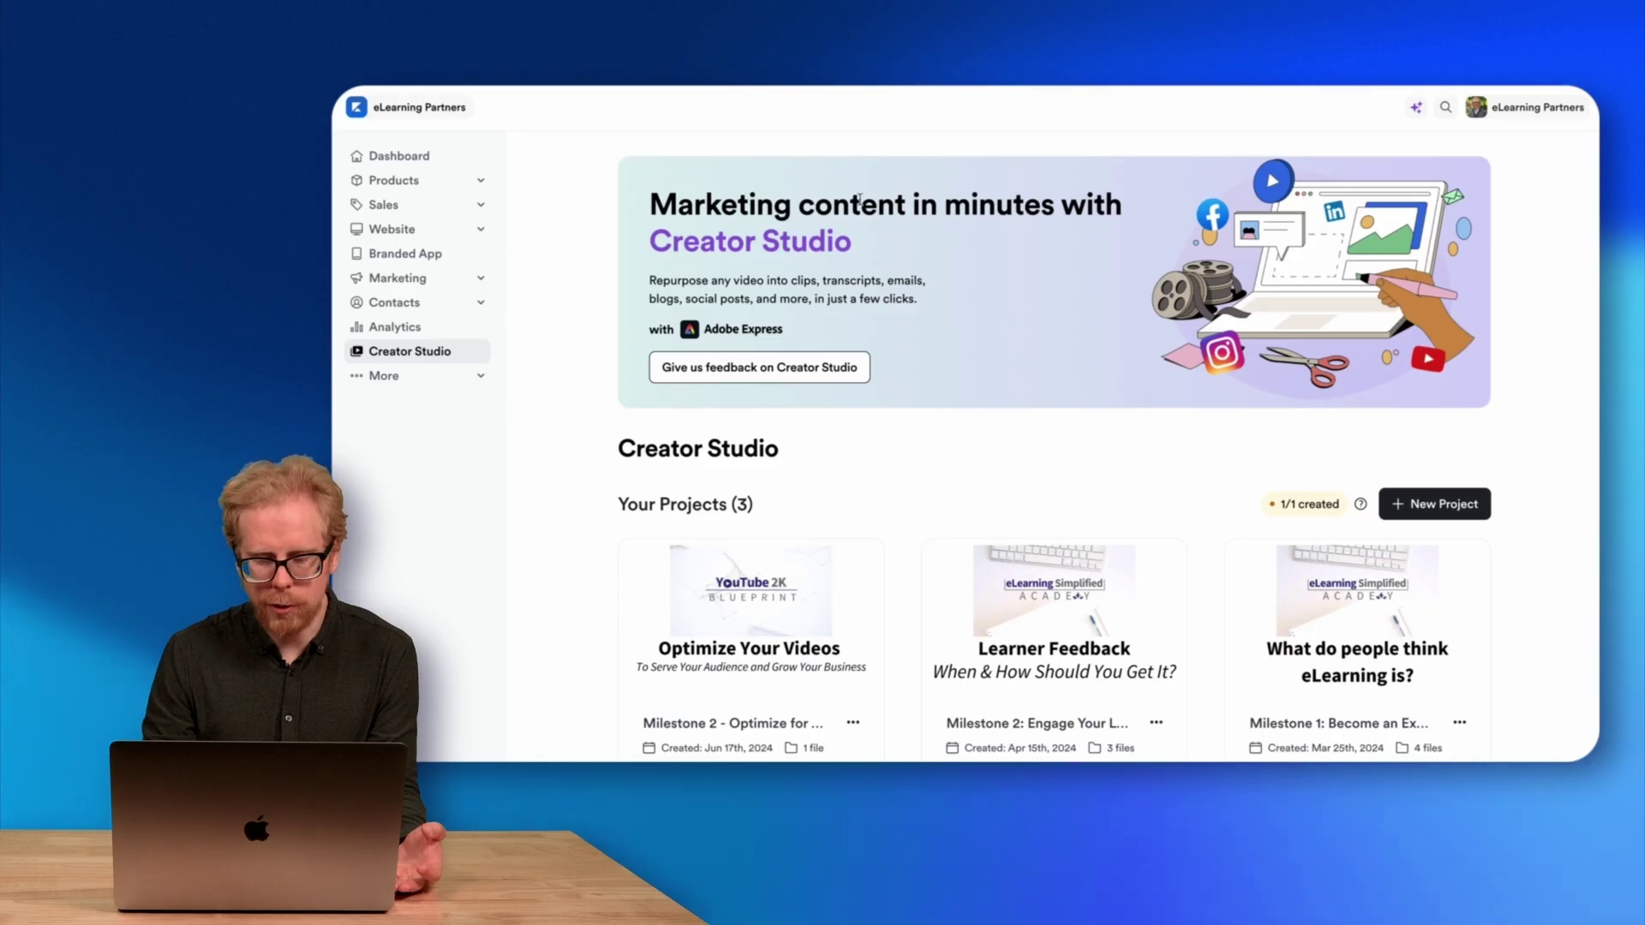
scroll(858, 199, down, 2)
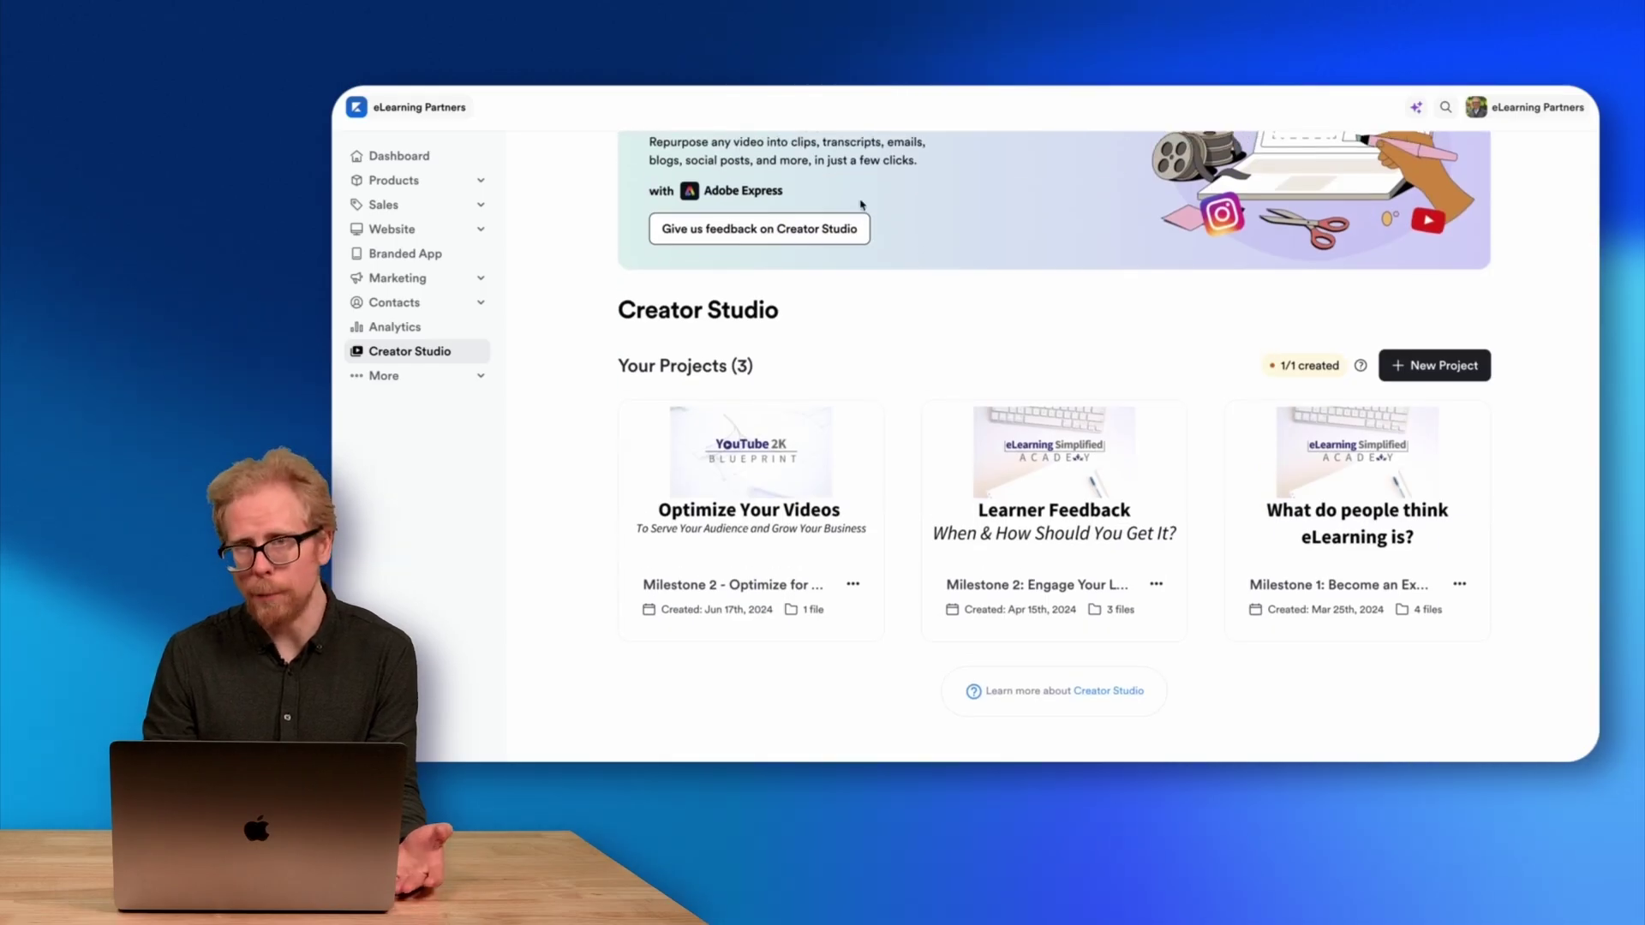
scroll(861, 205, up, 2)
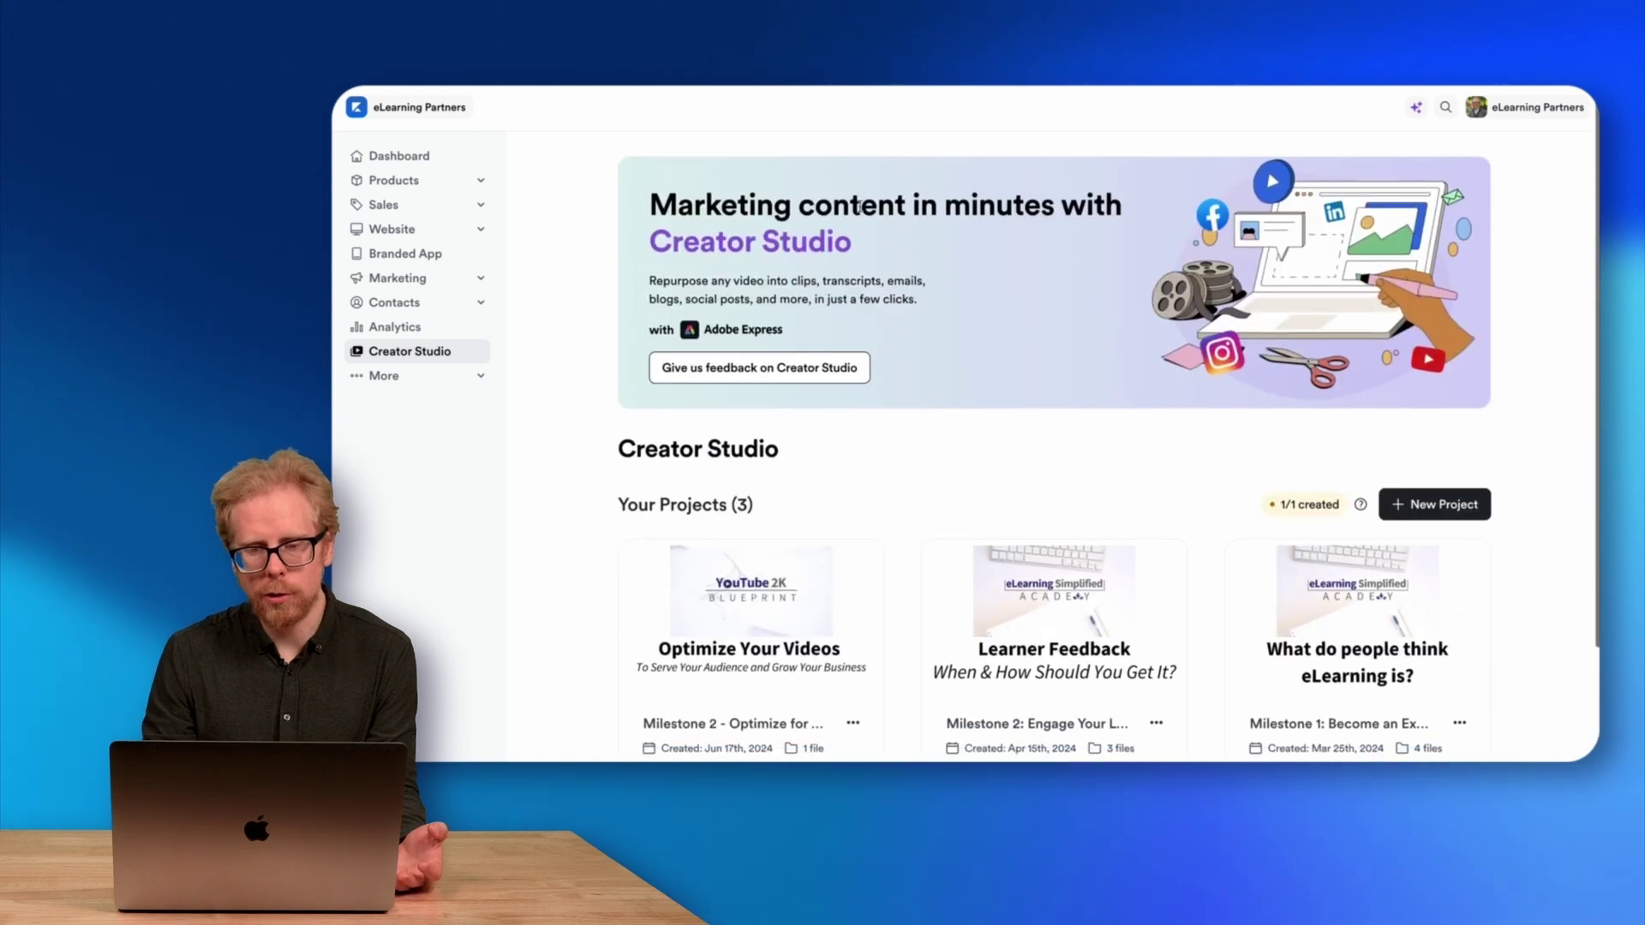
scroll(860, 323, down, 2)
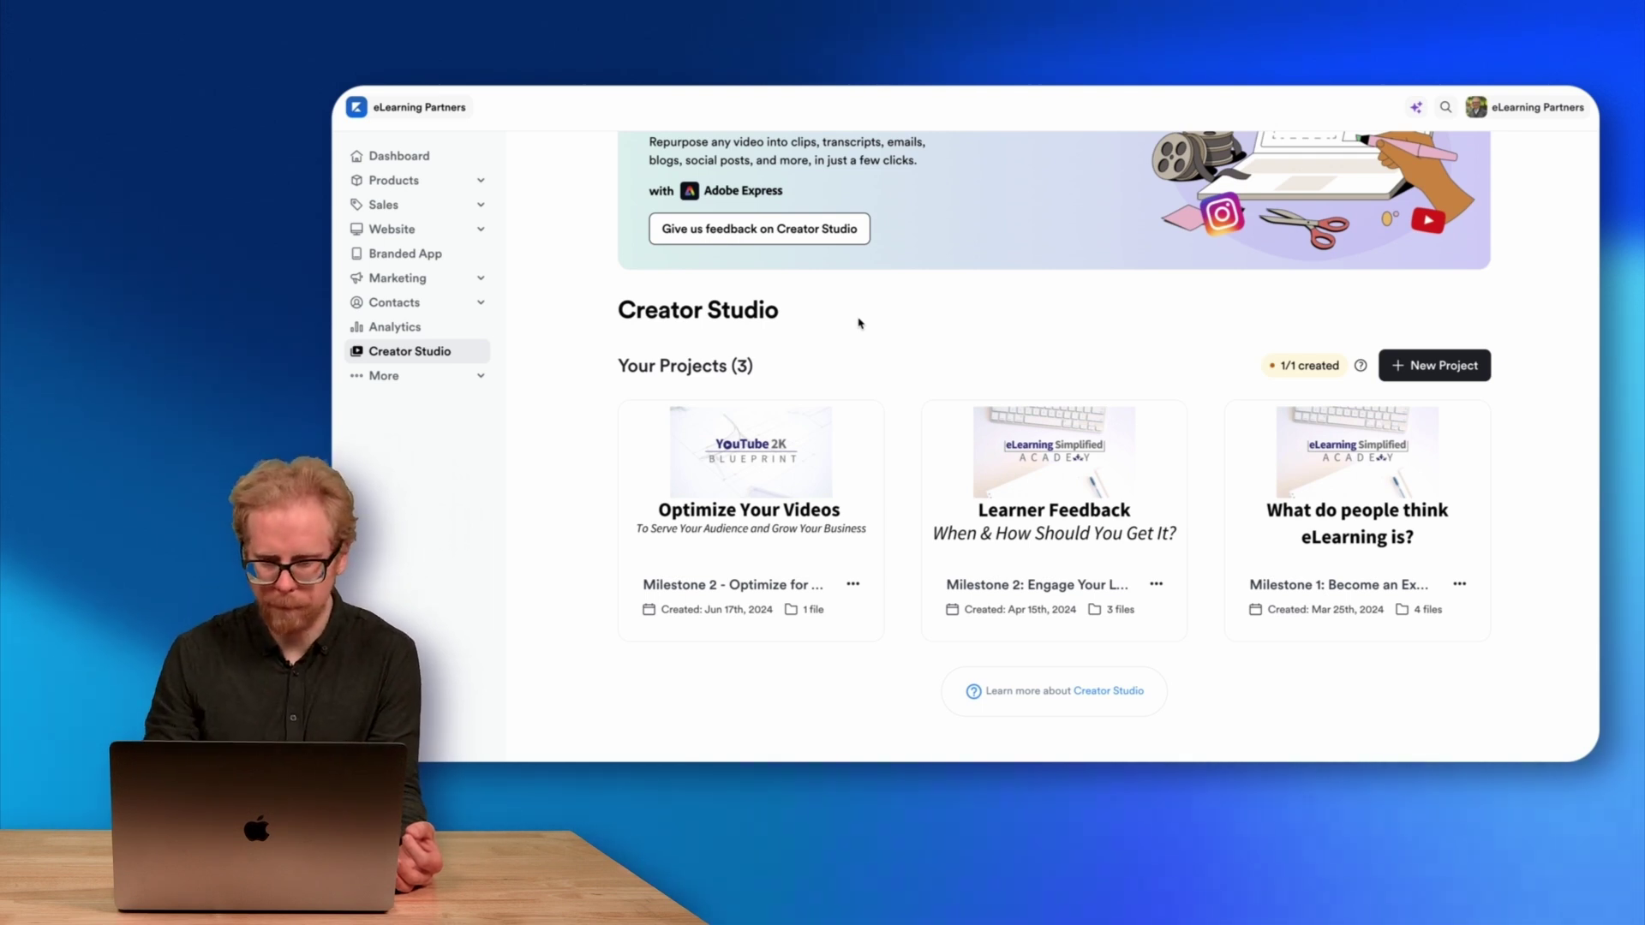
Try to start a new Creator Studio project
click(1413, 375)
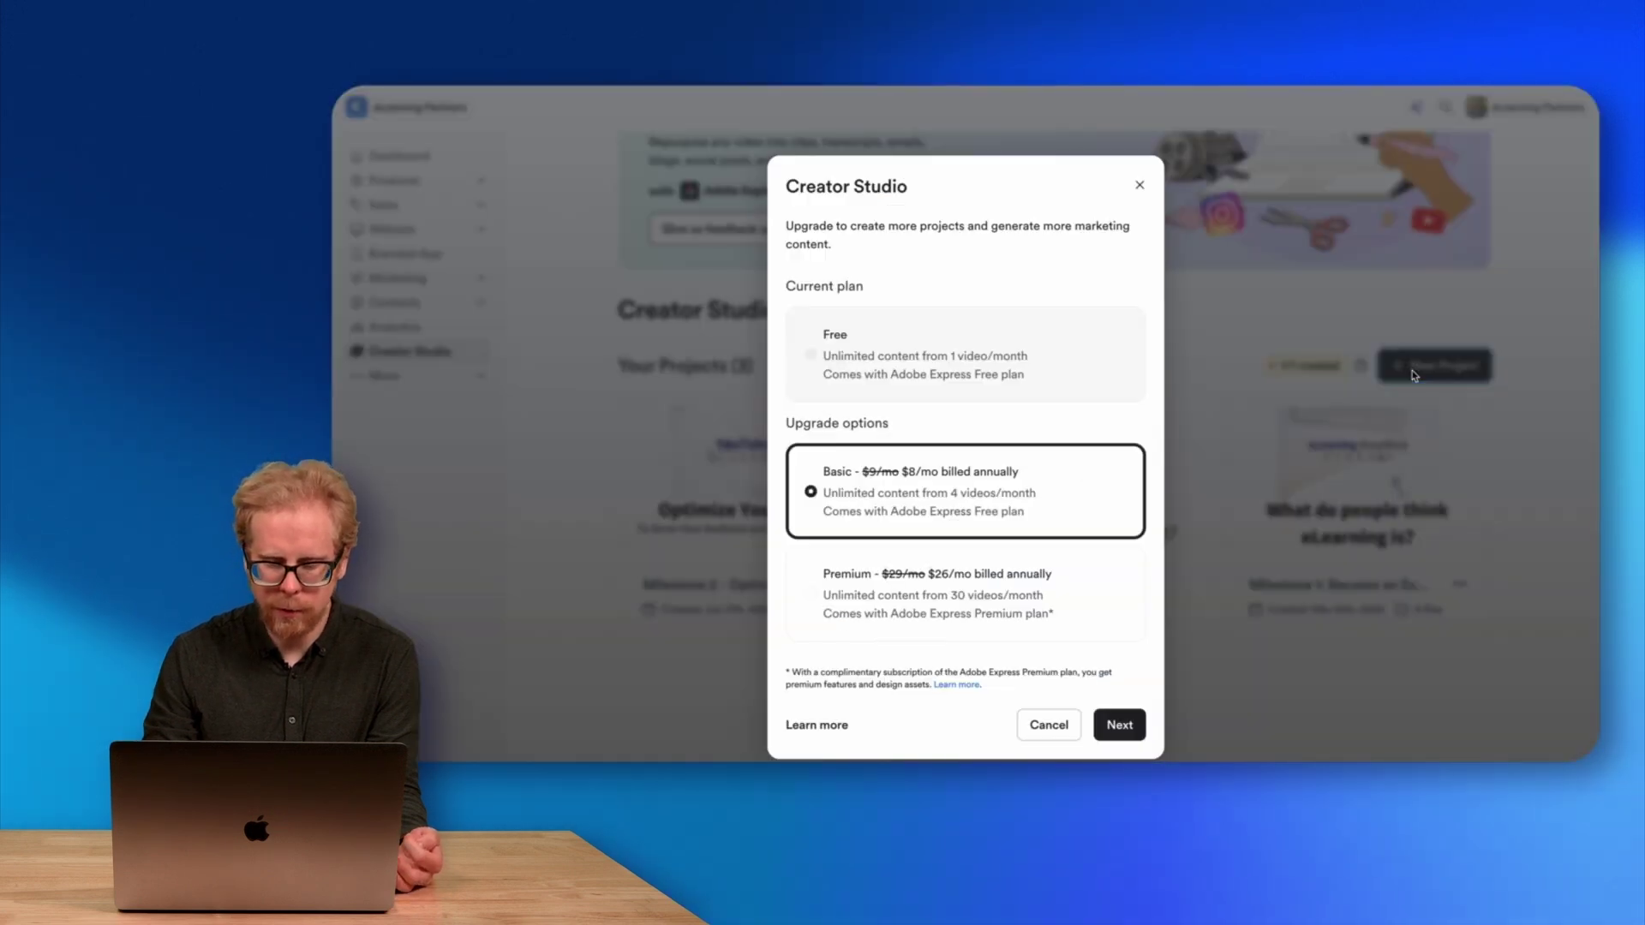